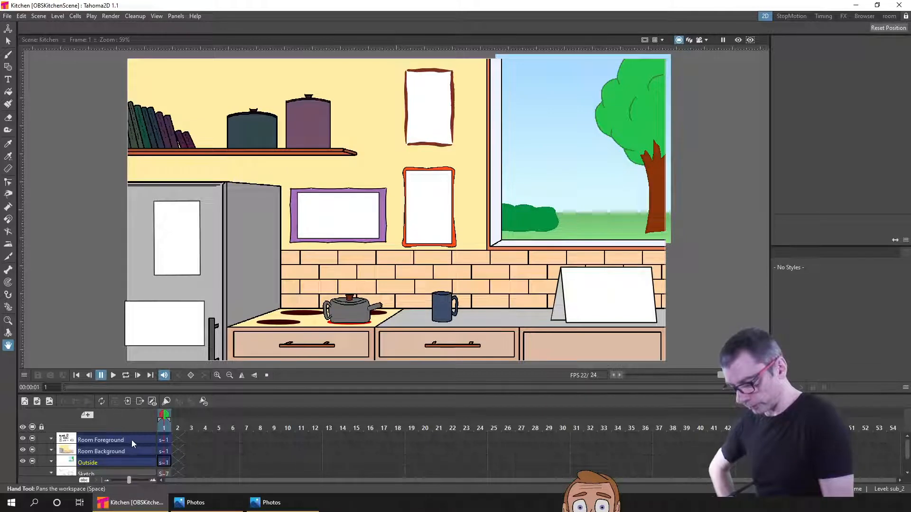
Toggle the visibility of the Room Foreground column to check which kitchen objects it contains.
click(32, 438)
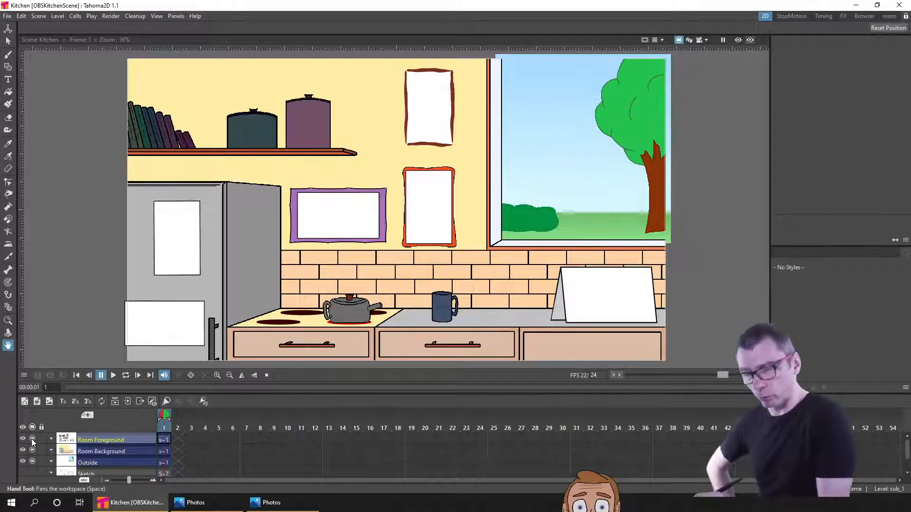
click(35, 437)
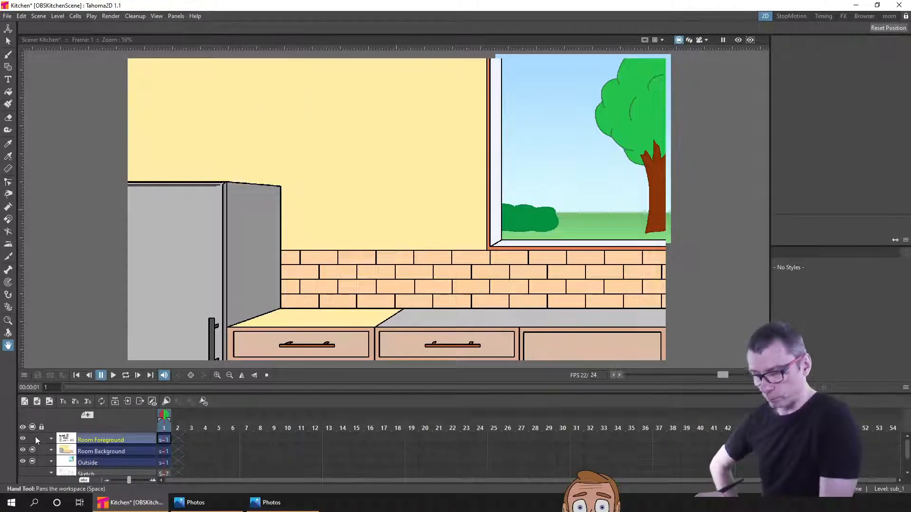
click(35, 437)
click(35, 437)
click(34, 438)
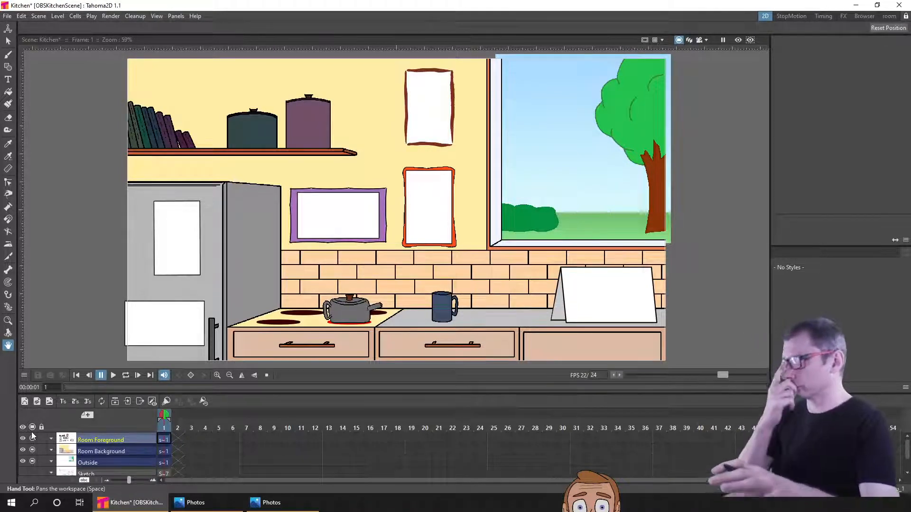
Open the Room Foreground sub-scene and turn on Edit in Place to work within the full kitchen scene.
click(159, 440)
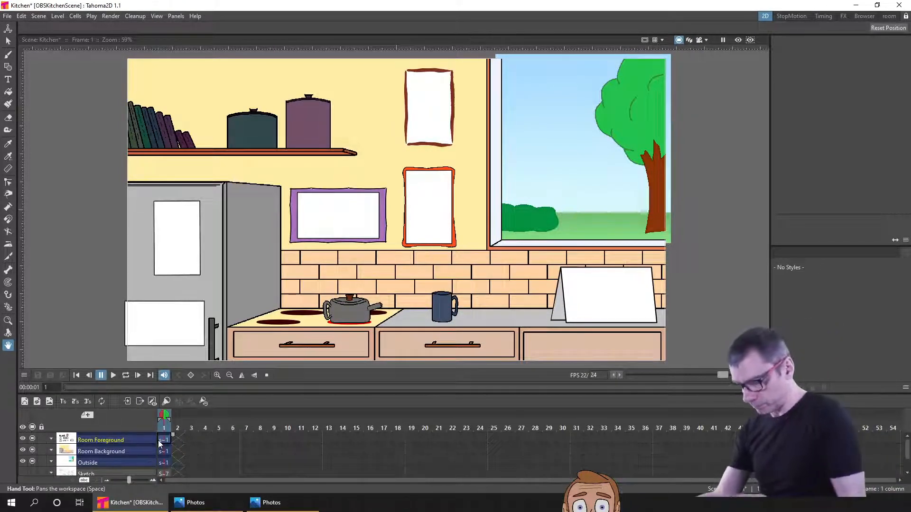
click(127, 402)
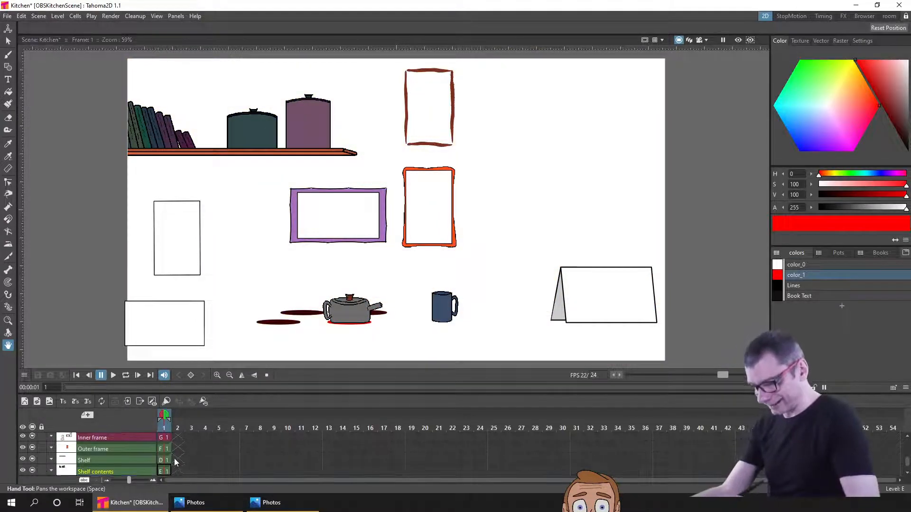
scroll(175, 458, down, 2)
scroll(175, 457, up, 4)
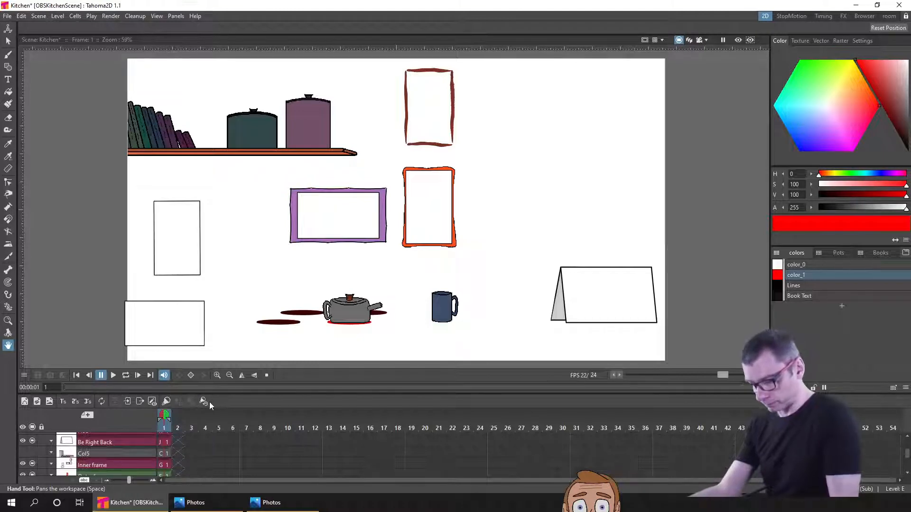
click(152, 401)
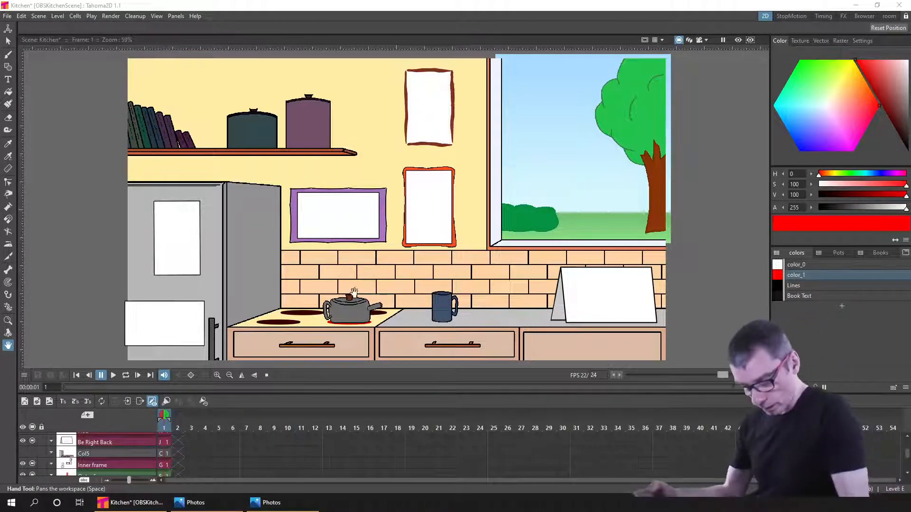
Locate the Kettle column and toggle its visibility to check which objects are drawn on it.
scroll(195, 460, up, 1)
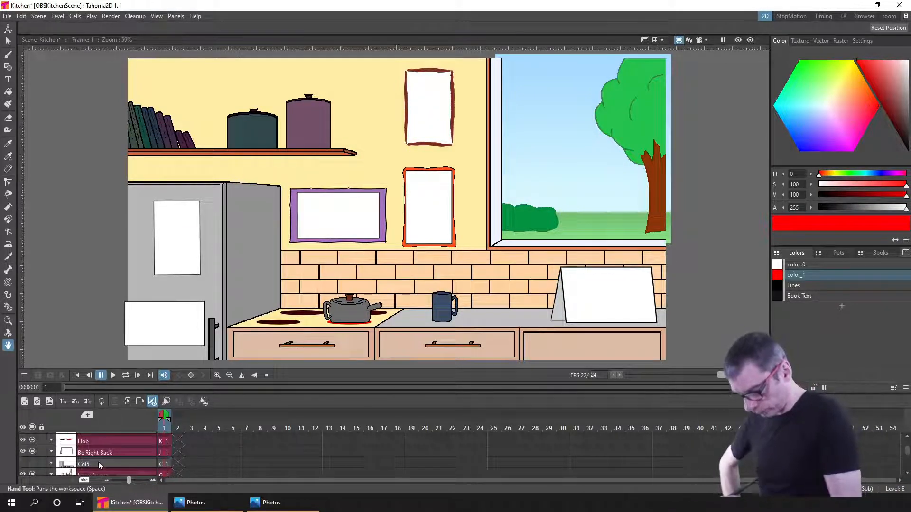
click(152, 462)
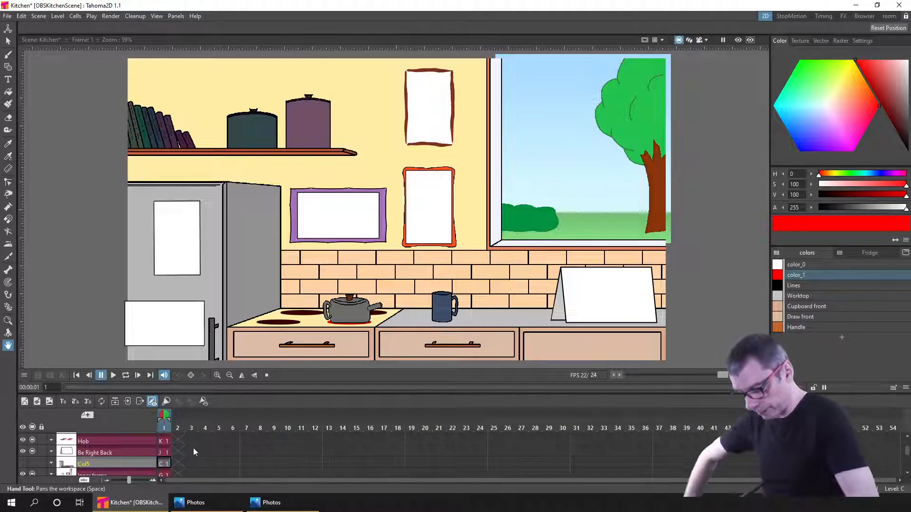
scroll(202, 471, up, 2)
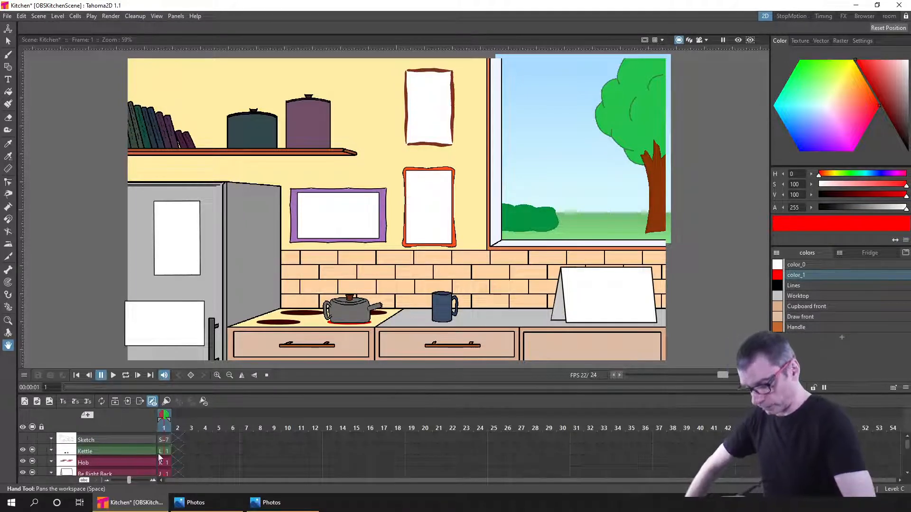
click(162, 451)
click(33, 450)
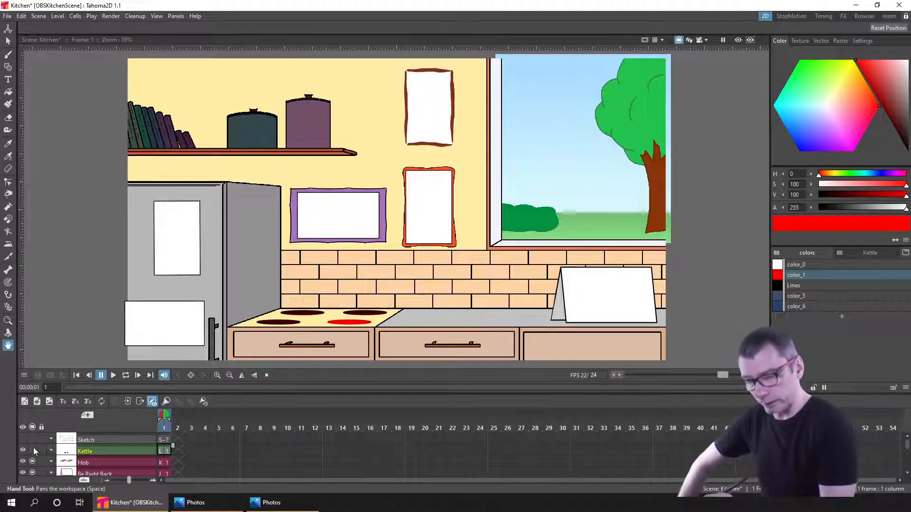
click(33, 450)
click(33, 451)
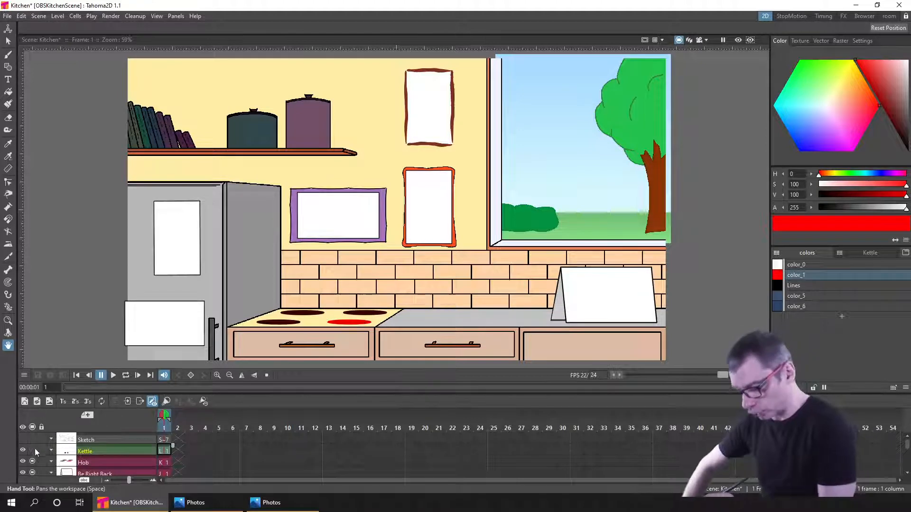
Rename the Kettle column as "Kettle + cup".
double_click(100, 453)
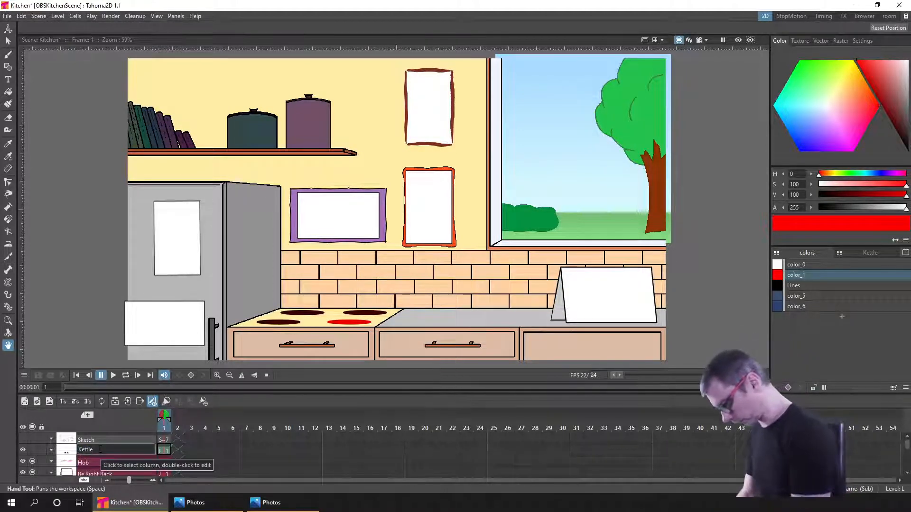
text(+ cup)
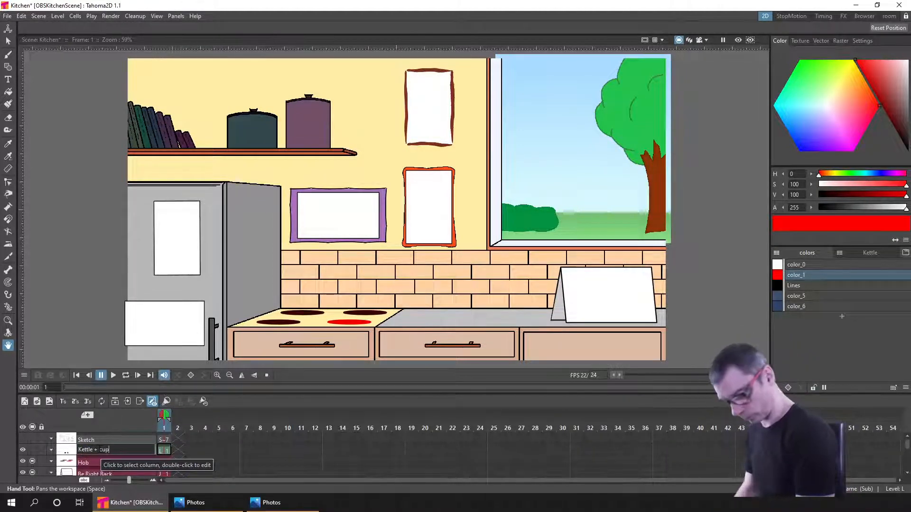
key(Return)
Make the Kettle + cup column visible again and save the scene.
click(166, 452)
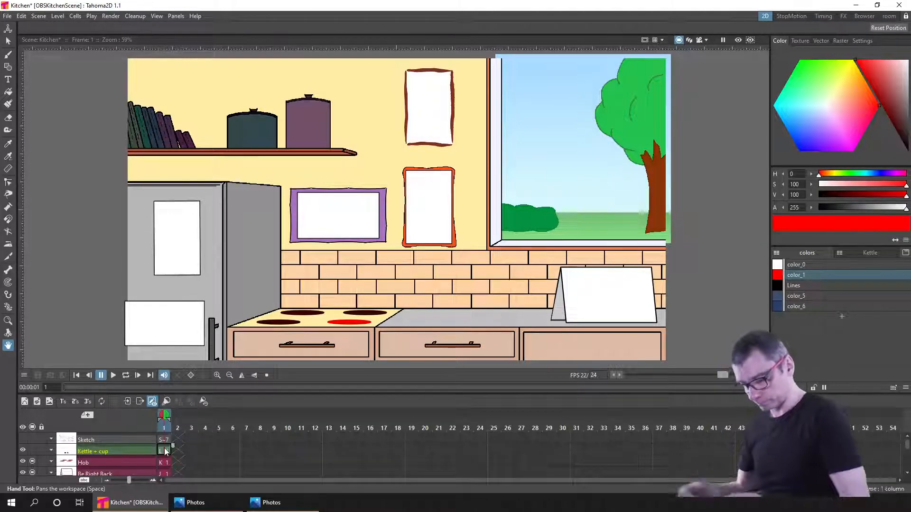
click(32, 450)
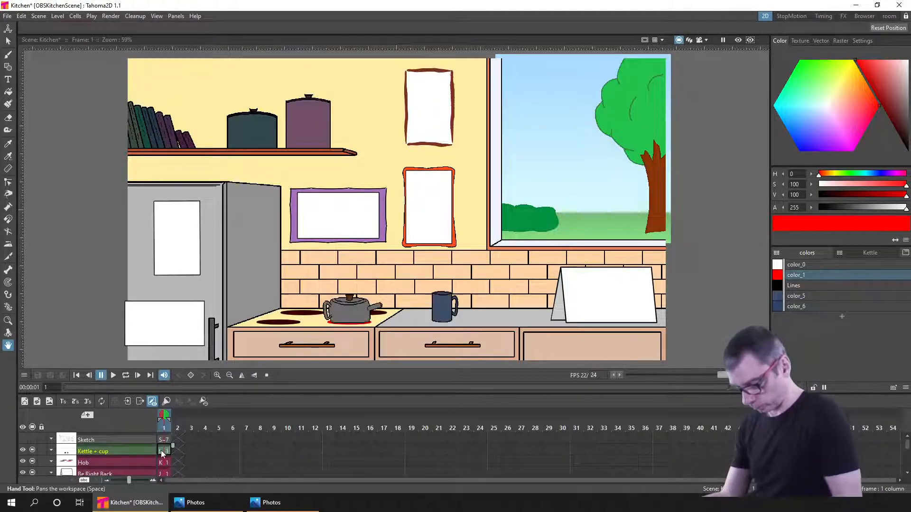
key(ctrl+s)
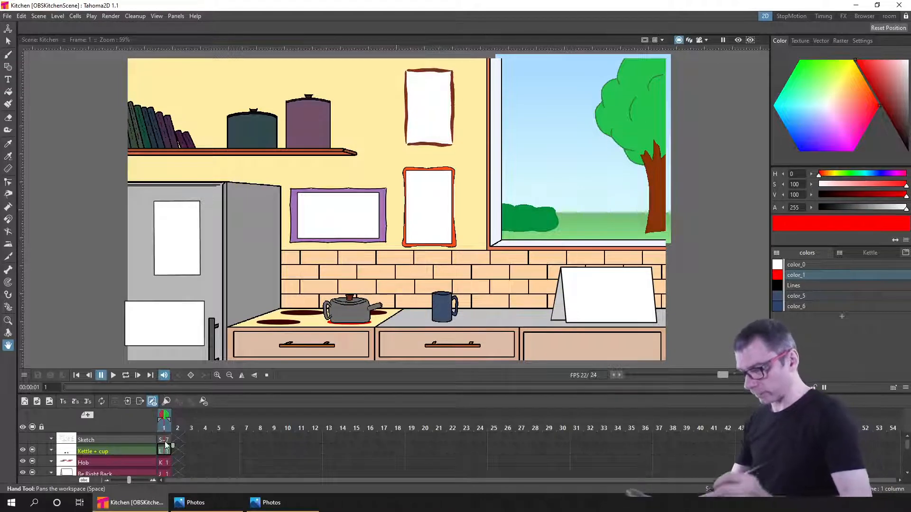
Try to move the kettle off the red hob ring using a freehand selection around it, and undo the move.
scroll(365, 313, up, 5)
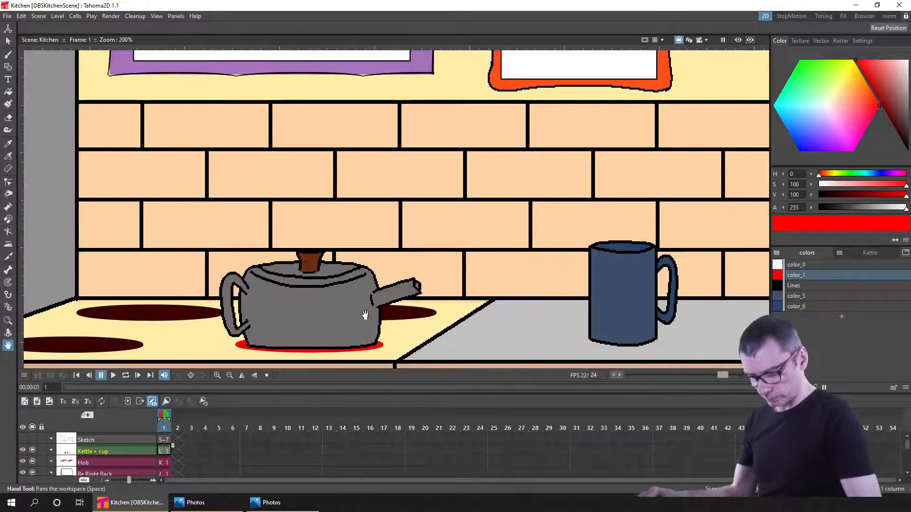
scroll(365, 313, down, 6)
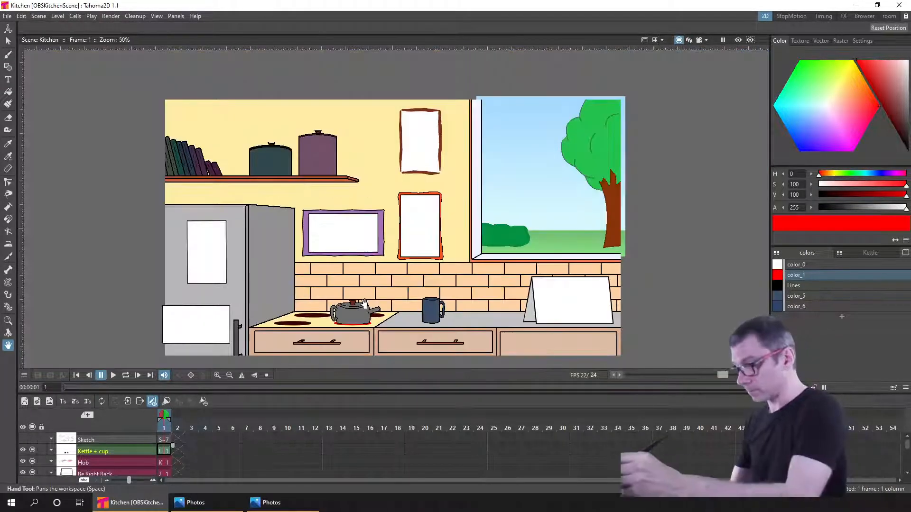
key(s)
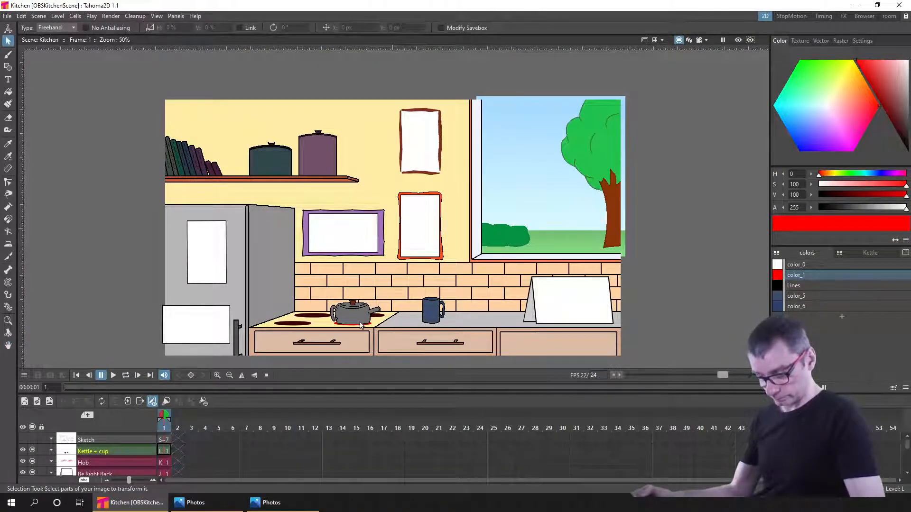
scroll(361, 324, up, 4)
scroll(363, 323, down, 4)
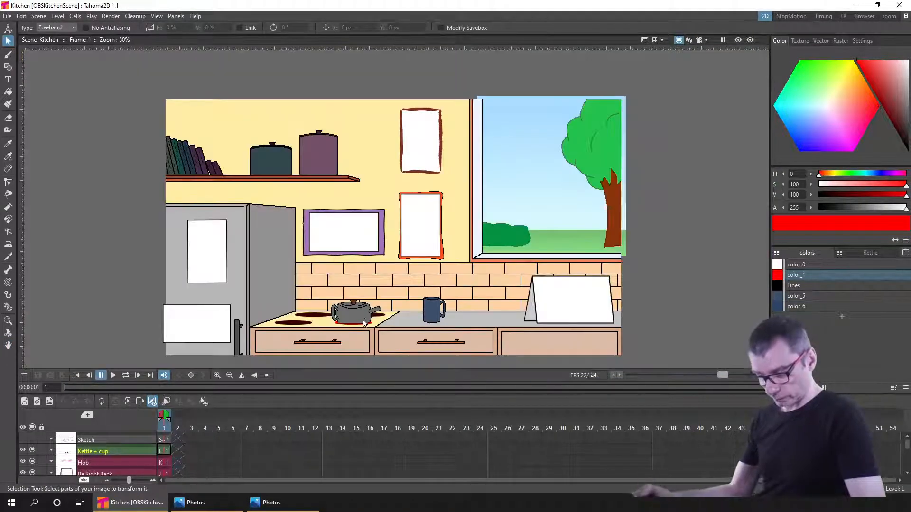
scroll(365, 320, up, 3)
drag(347, 320, 325, 323)
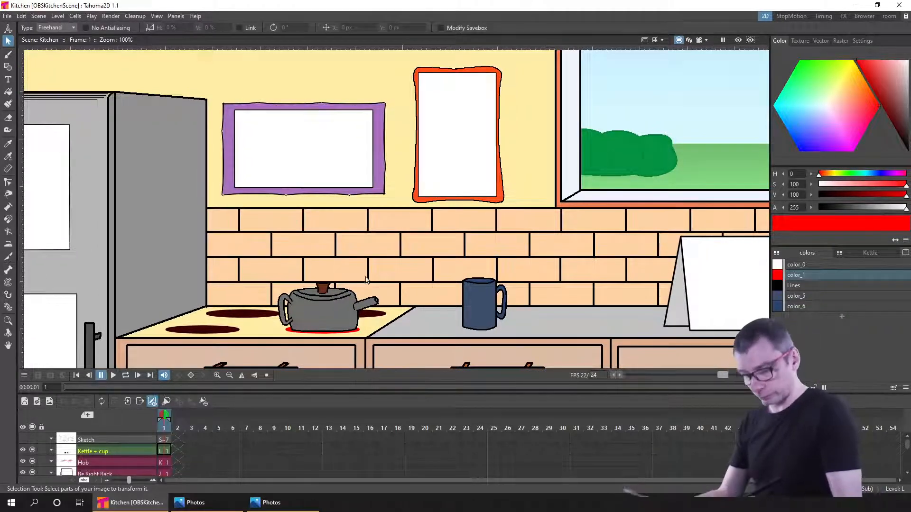
drag(295, 272, 395, 328)
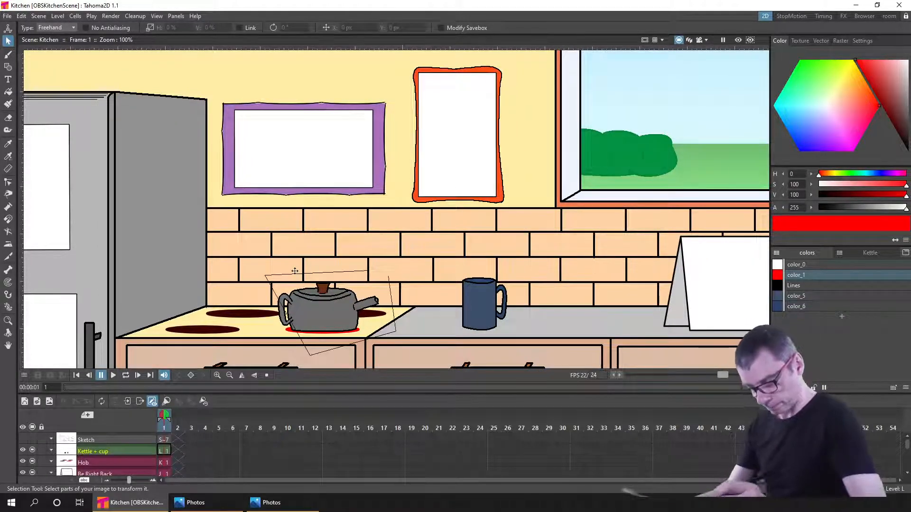
drag(327, 311, 353, 317)
click(393, 267)
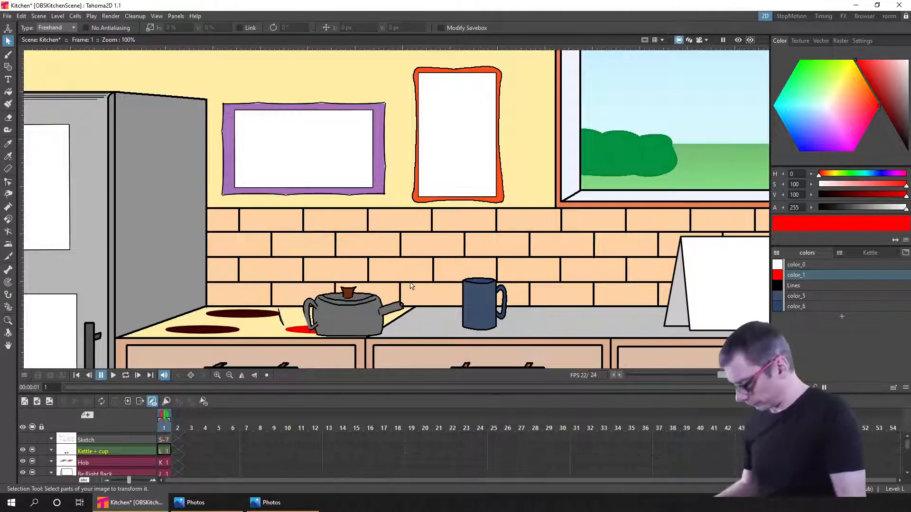
key(ctrl+z)
Lasso the whole kettle, try moving it about -302 px in X and 195 px in Y onto the tiles, and undo the move.
drag(384, 281, 256, 291)
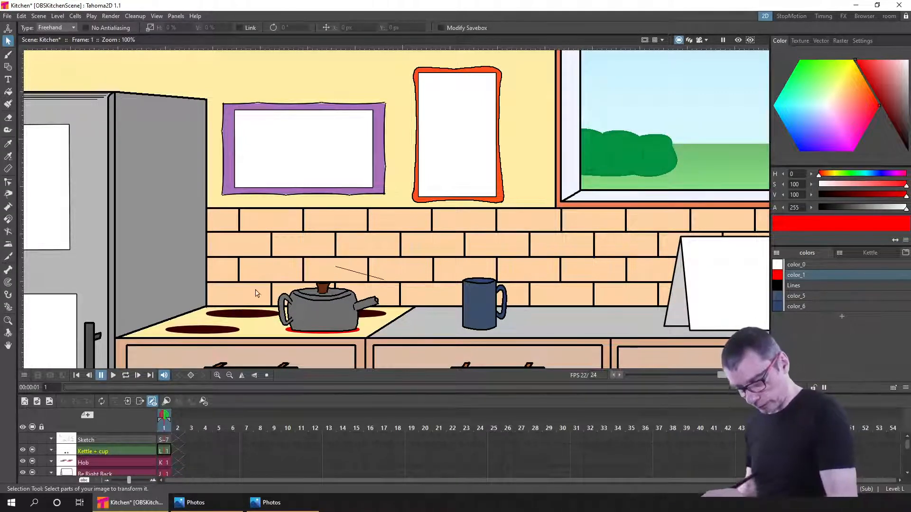
mouse_move(324, 349)
mouse_down()
mouse_move(391, 312)
mouse_move(393, 288)
mouse_move(328, 259)
mouse_move(351, 270)
mouse_move(303, 268)
mouse_move(256, 306)
mouse_move(312, 357)
mouse_up()
click(337, 260)
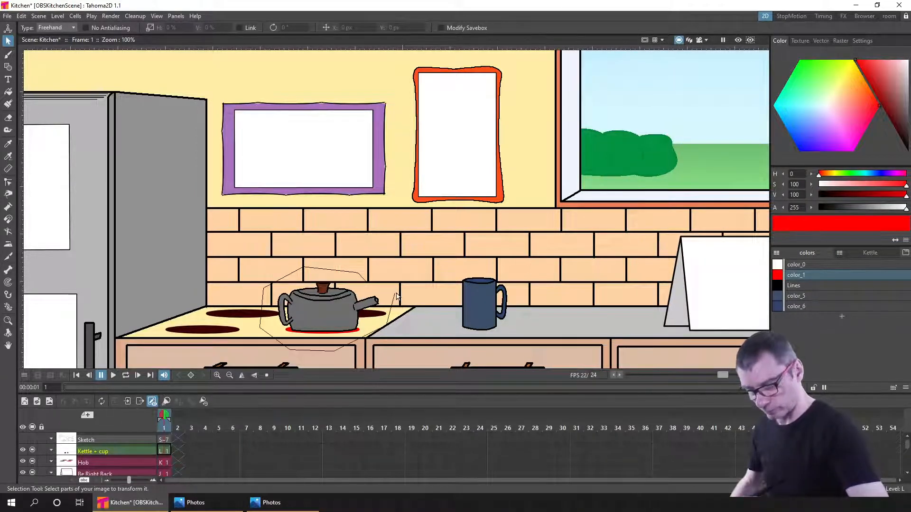
drag(397, 297, 397, 292)
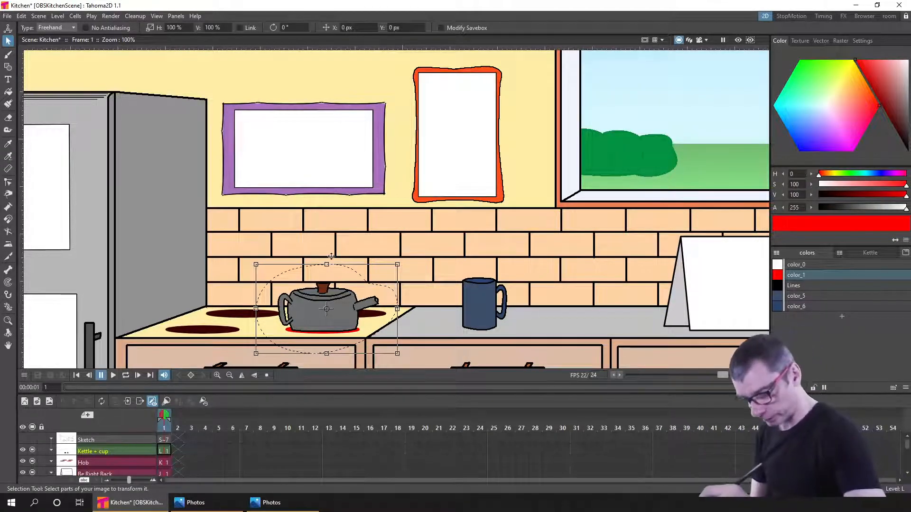
drag(391, 311, 328, 271)
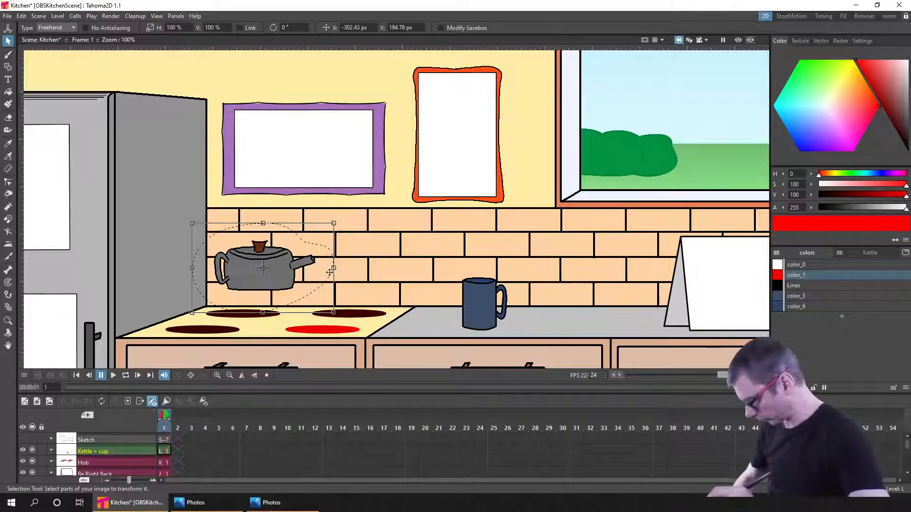
key(ctrl+z)
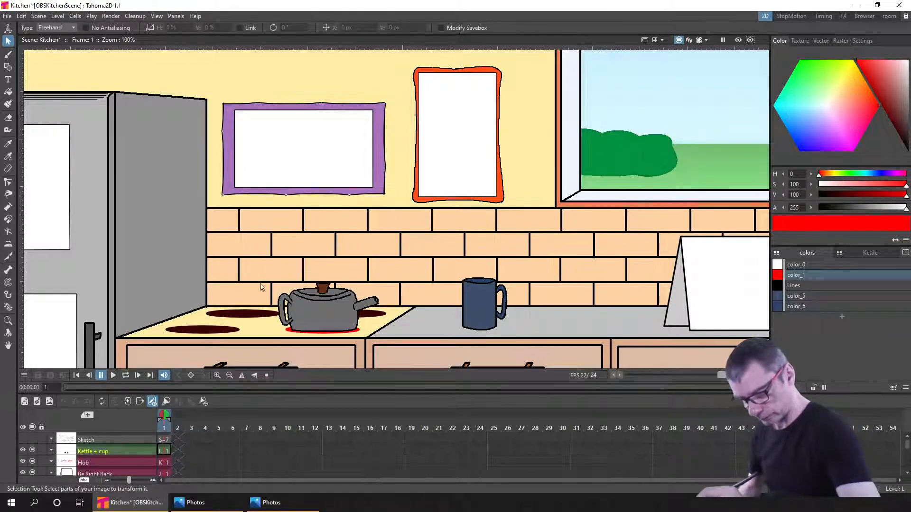
Select the kettle with a freehand outline and stretch it vertically to about 106%, keeping its width at 100%.
drag(266, 256, 273, 347)
drag(389, 293, 367, 266)
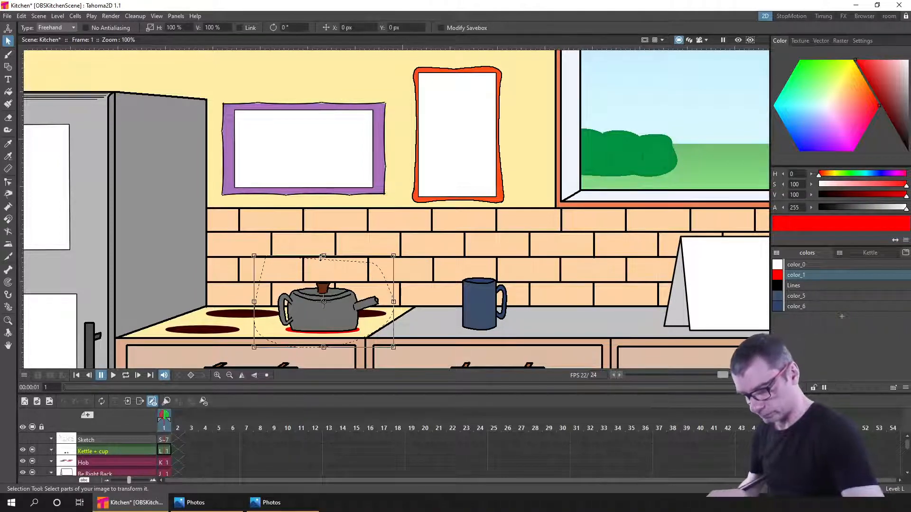
drag(323, 255, 317, 251)
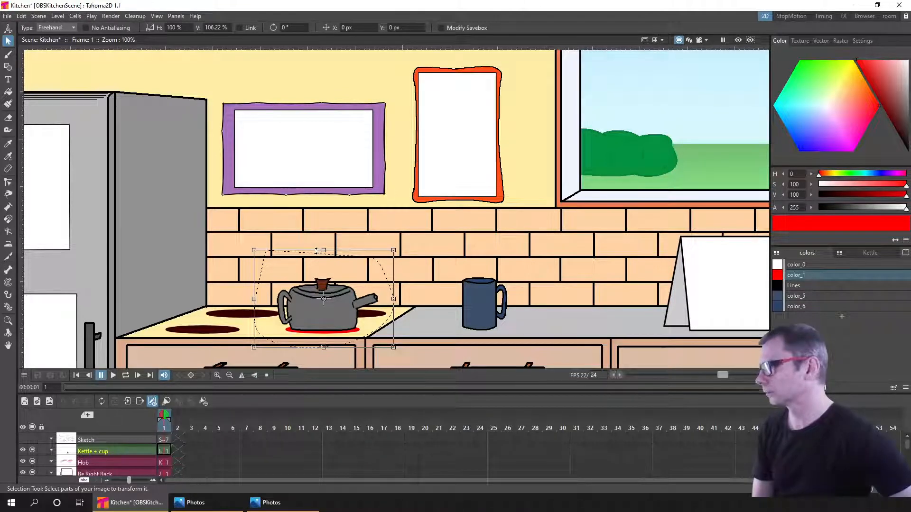
click(325, 253)
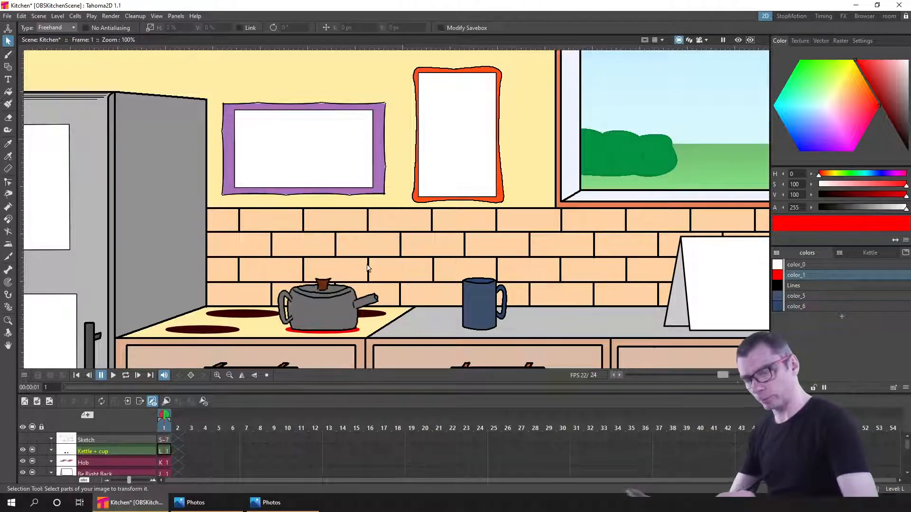
Reselect the kettle, stretch it vertically to about 112%, and shift it about 7 px in X and -52 px in Y.
mouse_move(386, 269)
mouse_down()
mouse_move(327, 260)
mouse_move(270, 346)
mouse_move(388, 320)
mouse_move(386, 271)
mouse_up()
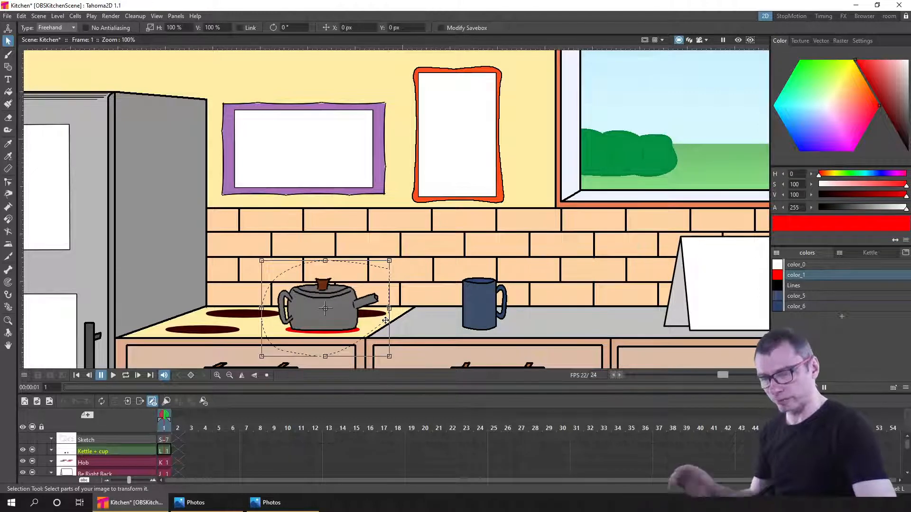
click(329, 263)
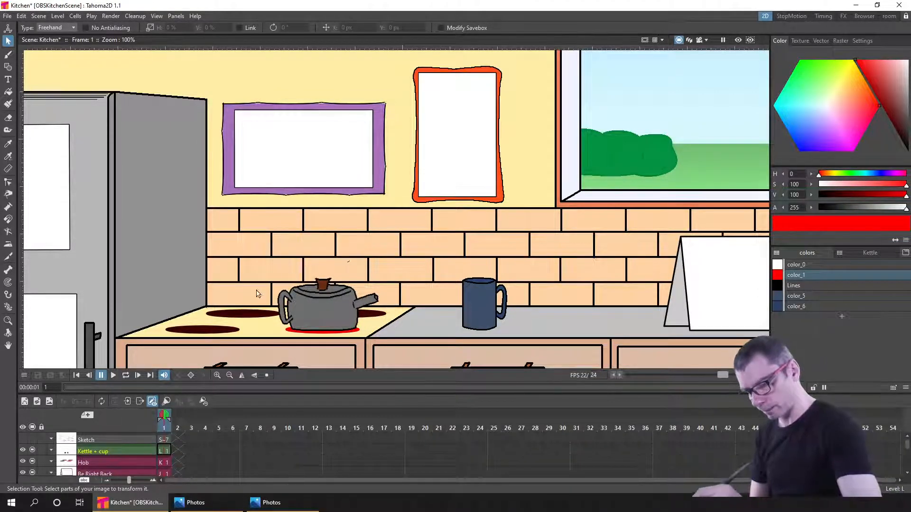
mouse_move(348, 266)
mouse_down()
mouse_move(319, 356)
mouse_move(397, 303)
mouse_up()
mouse_move(366, 270)
mouse_down()
mouse_move(327, 265)
mouse_move(330, 250)
mouse_up()
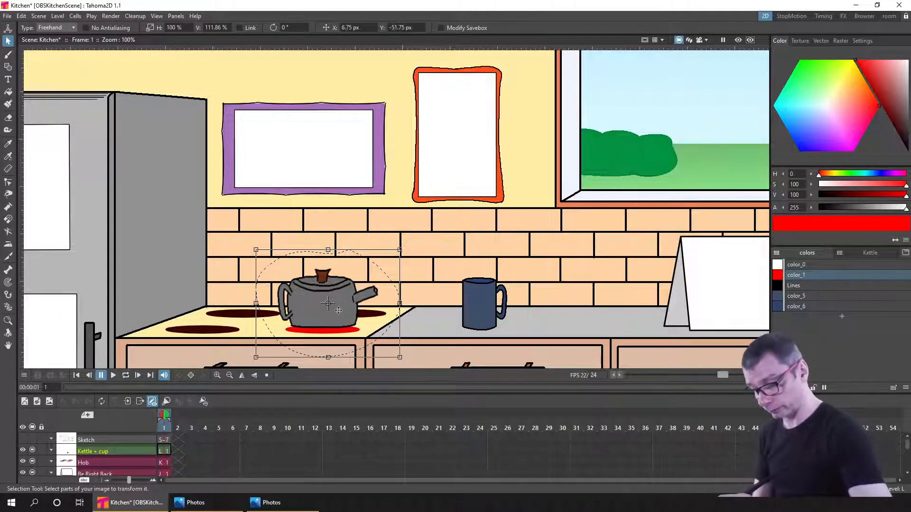
Nudge the selected kettle onto the red hob ring, at about 0 px in X and -13.5 px in Y, and deselect it.
drag(338, 310, 339, 313)
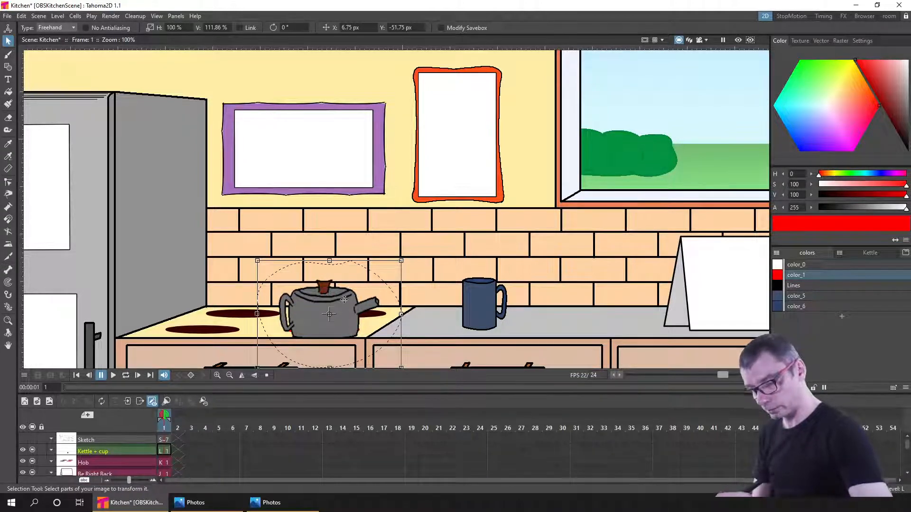
key(Up)
key(Up)
key(Up)
key(Up)
key(Up)
key(Up)
key(Up)
key(Up)
key(Up)
key(Up)
key(Up)
key(Up)
key(Up)
key(Up)
key(Up)
key(Up)
key(Up)
key(Up)
key(Up)
key(Up)
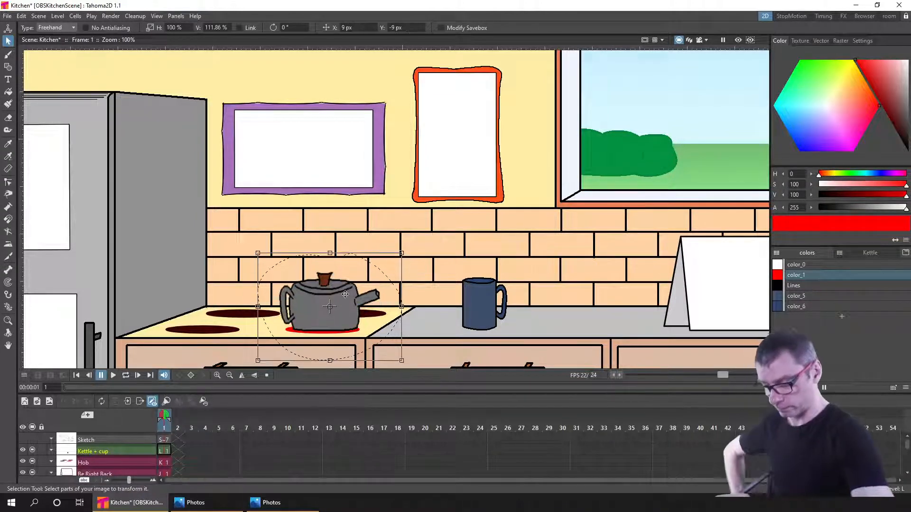
key(Down)
key(Left)
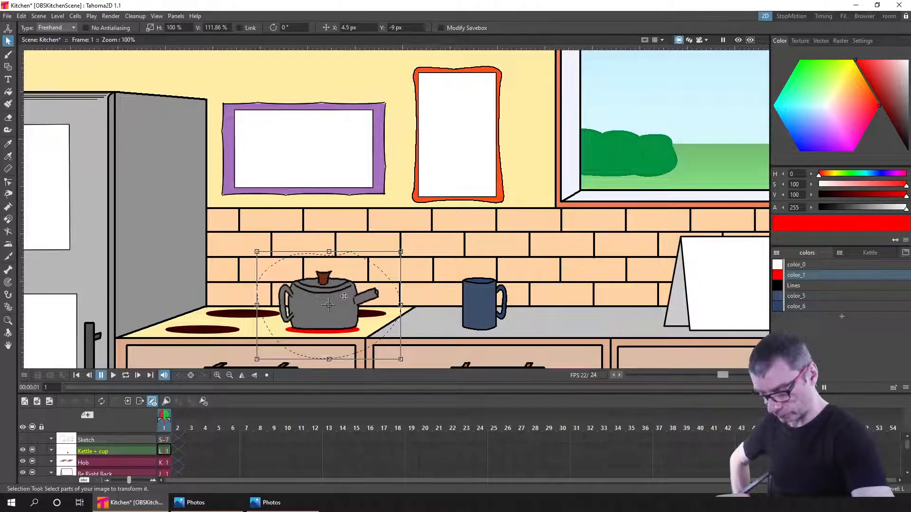
key(Down)
key(Down)
key(Left)
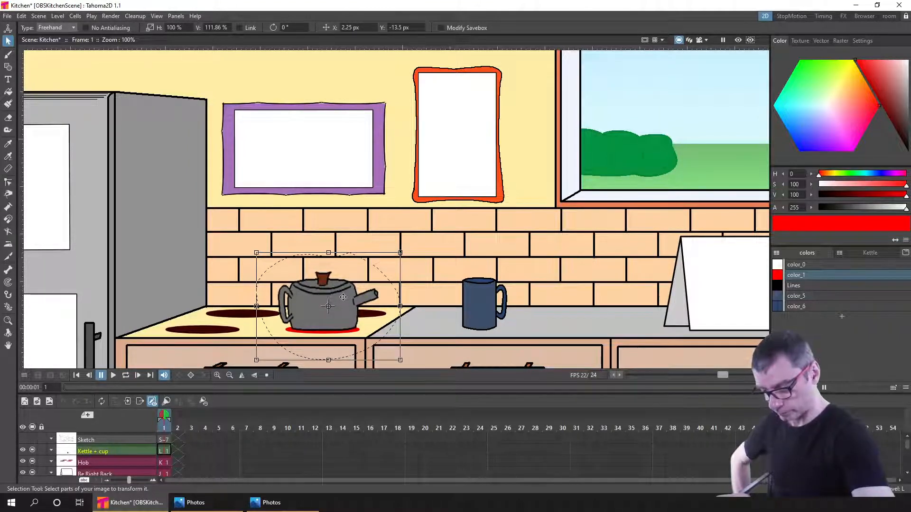
key(Left)
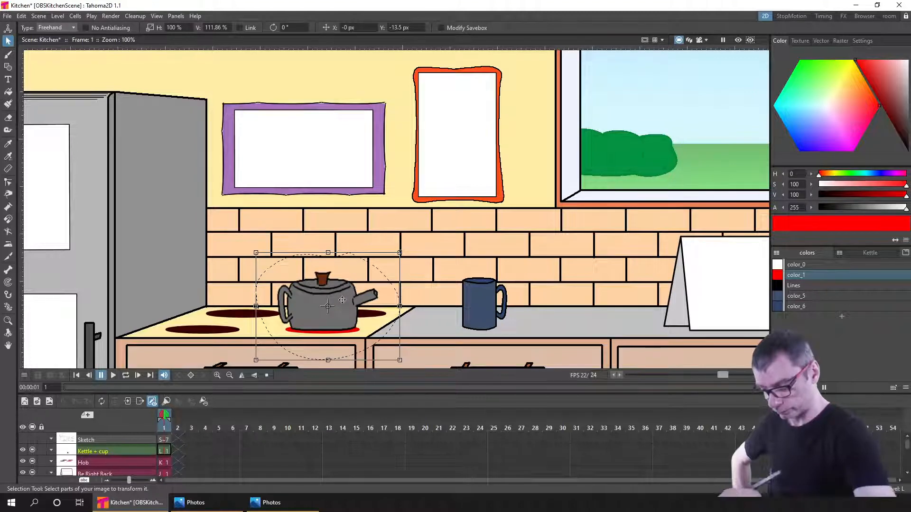
click(432, 351)
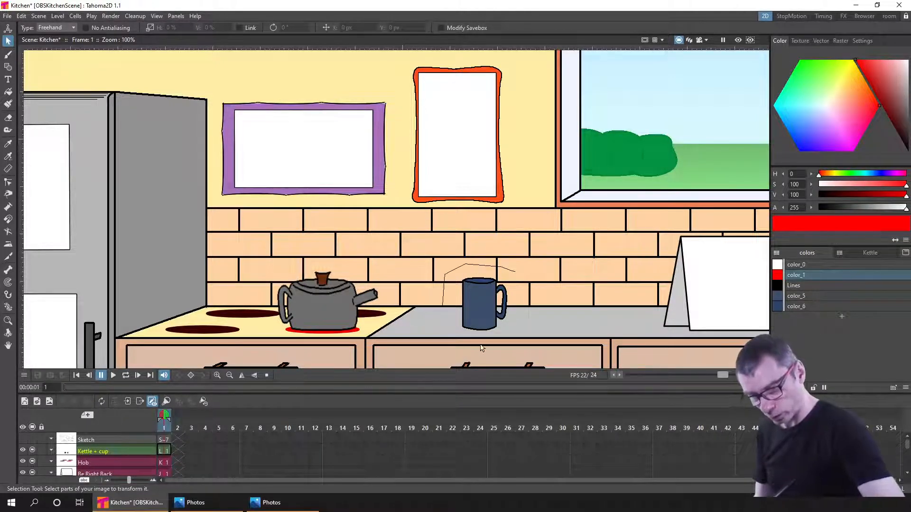
Lasso the blue cup, move it about 452 px in X and 9 px in Y, stretch it vertically to about 106%, and save the scene.
mouse_move(481, 348)
mouse_down()
mouse_move(517, 308)
mouse_move(583, 320)
mouse_up()
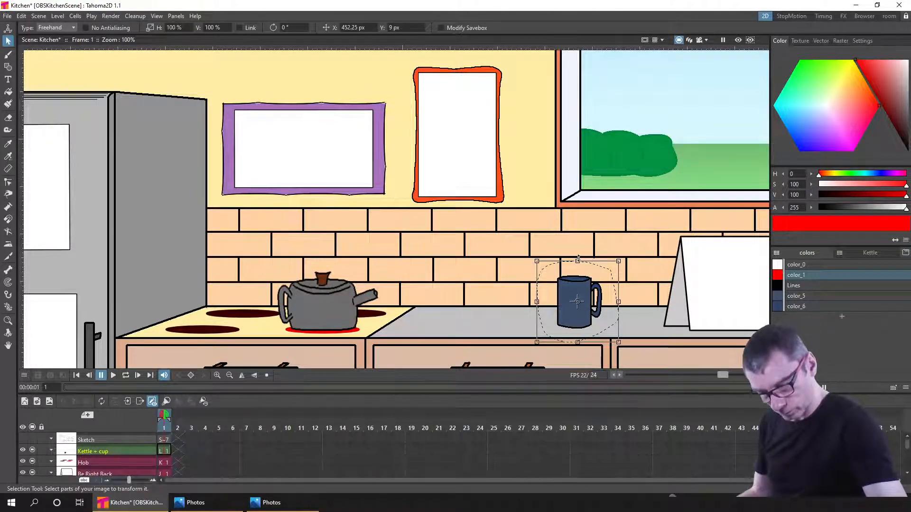
drag(578, 259, 578, 255)
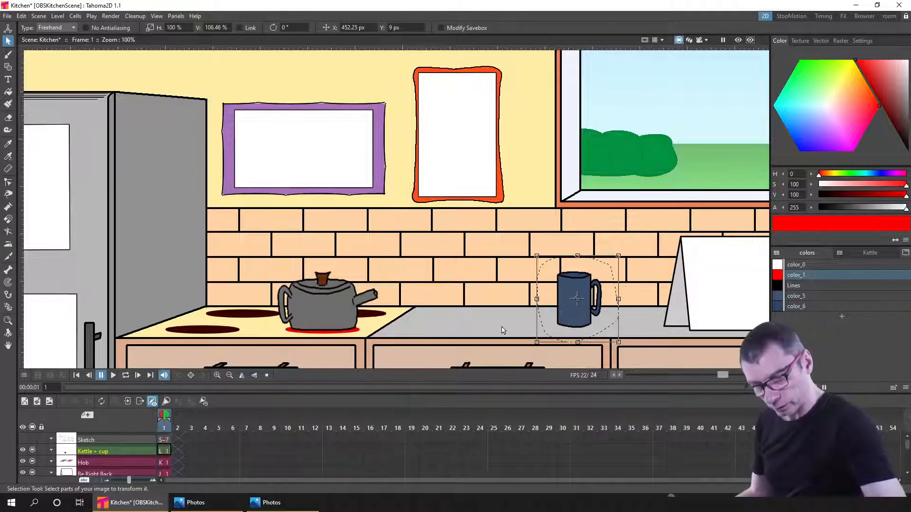
click(503, 331)
key(ctrl+s)
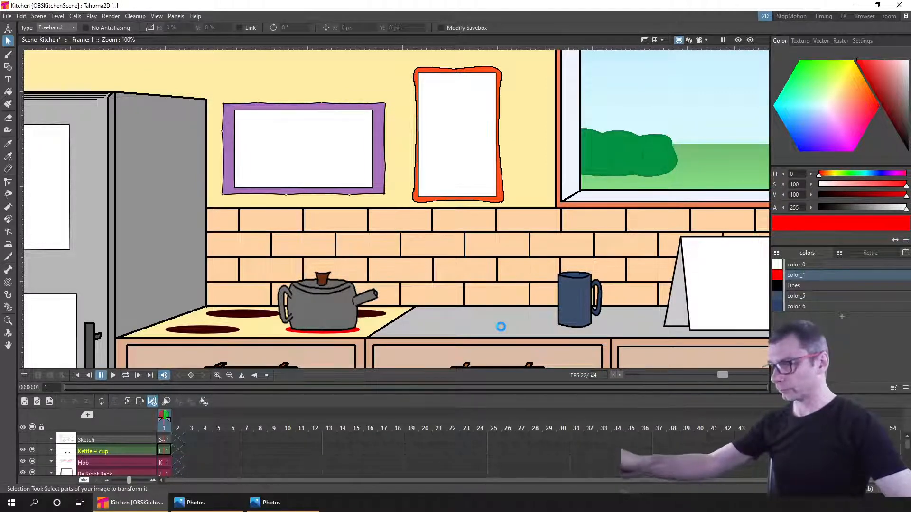
Set up the Brush tool with the black Lines style on the Kettle + cup level, and undo a trial stroke.
click(165, 455)
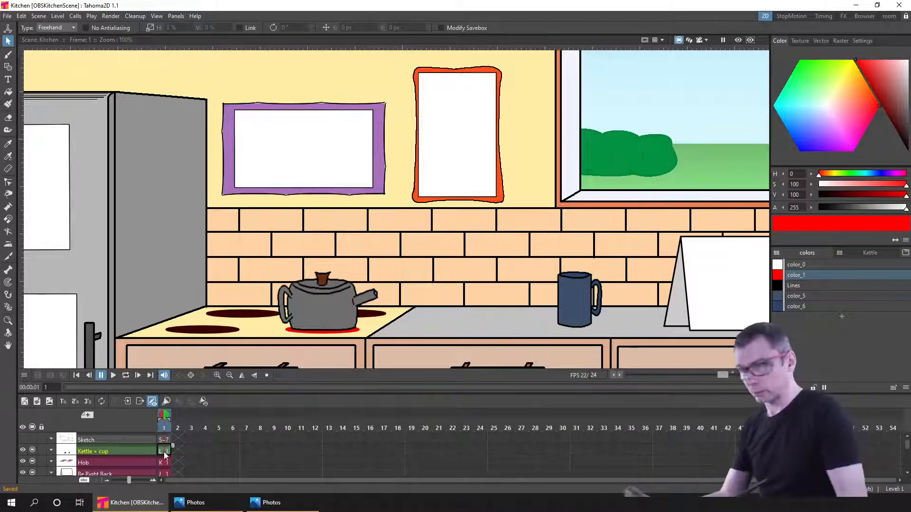
click(8, 56)
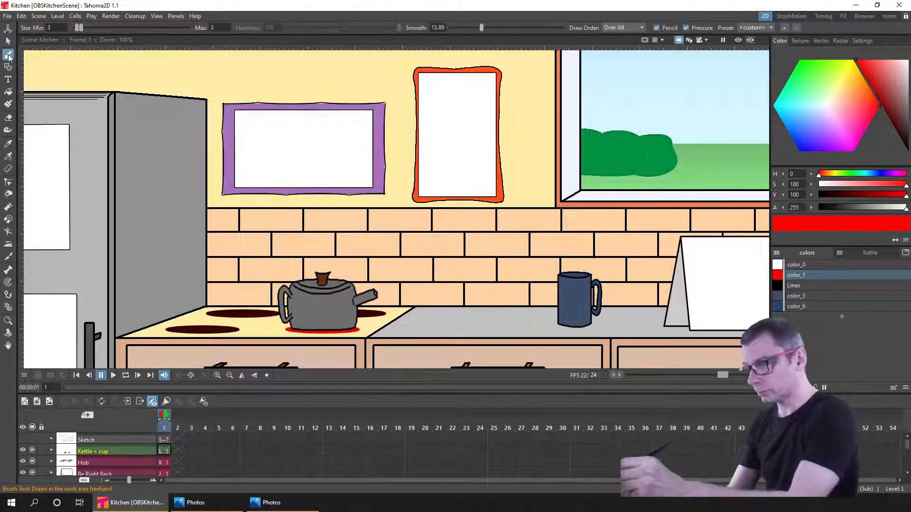
click(801, 288)
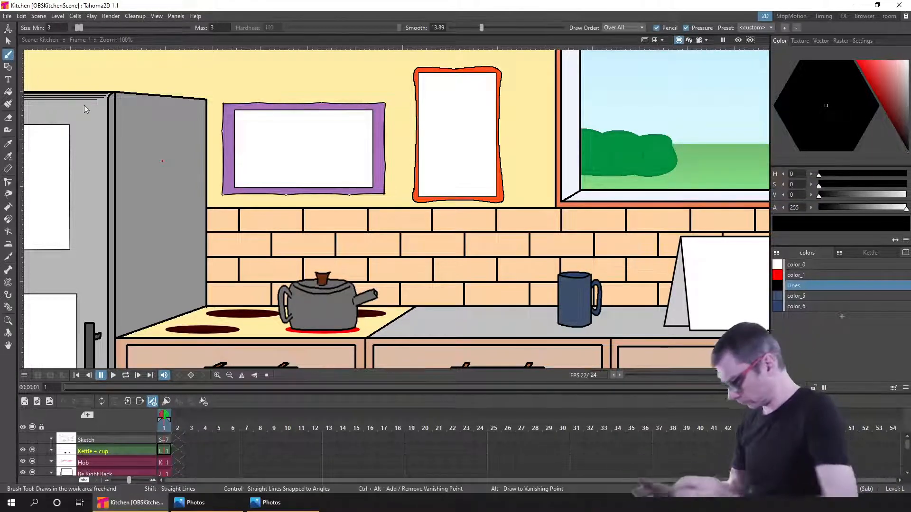
drag(23, 84, 112, 74)
key(ctrl+z)
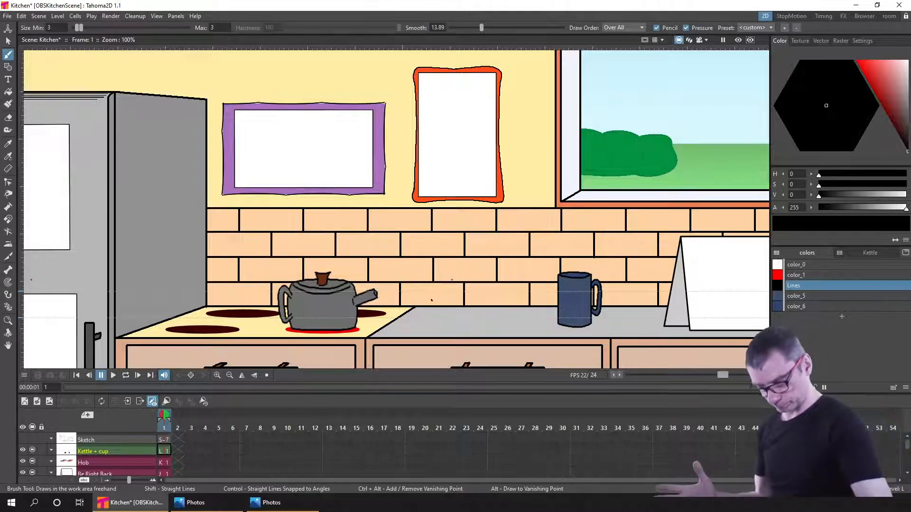
Dab a few test dots on the tiles between the kettle and the cup, and erase them.
click(447, 289)
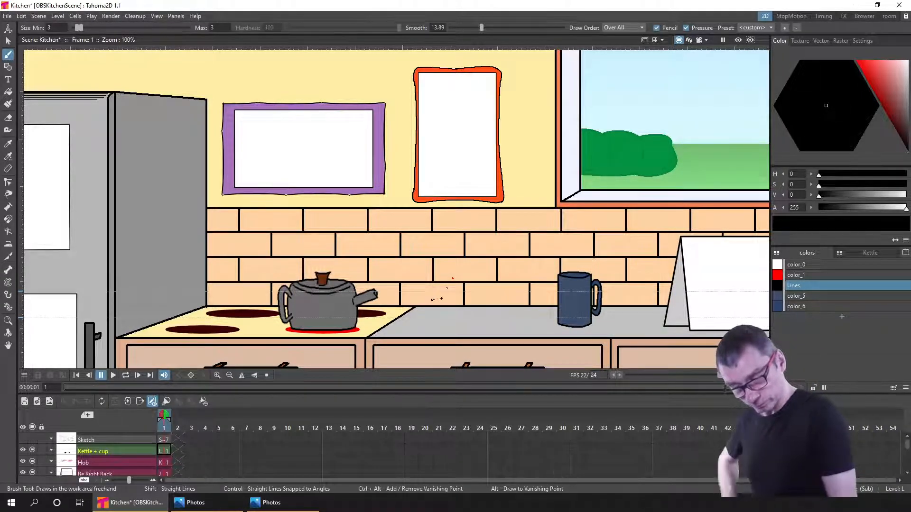
click(436, 300)
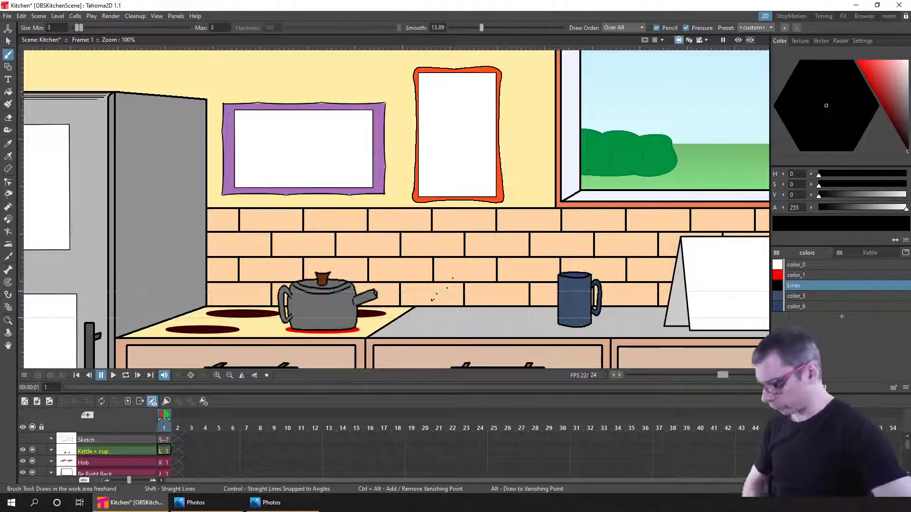
key(a)
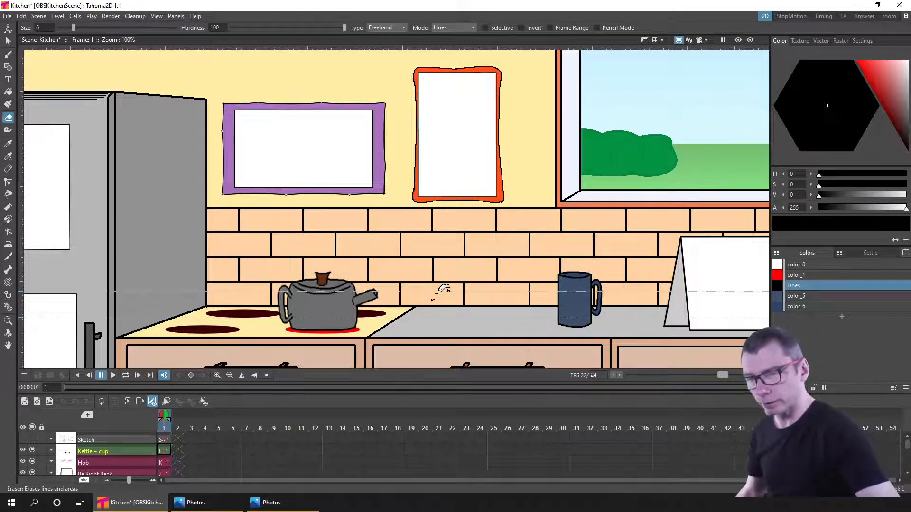
mouse_move(448, 282)
mouse_down()
mouse_move(449, 313)
mouse_move(468, 295)
mouse_up()
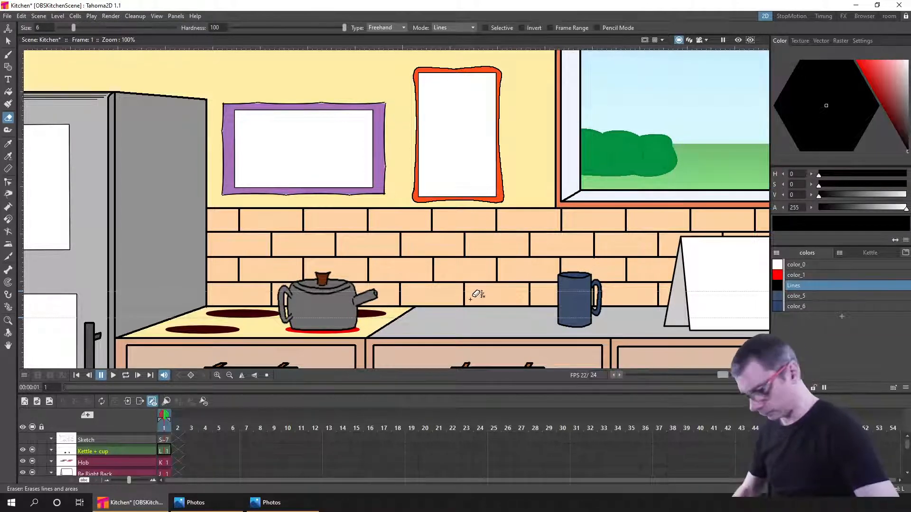
Draw two short vertical lines beside the kettle as the sides of a small container, and undo a trial curve joining their lower ends.
key(b)
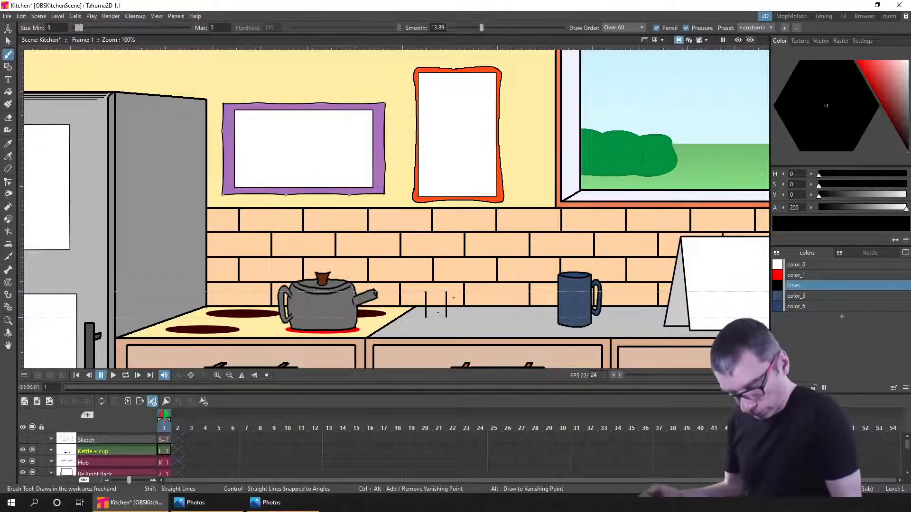
scroll(443, 310, up, 2)
scroll(442, 309, down, 1)
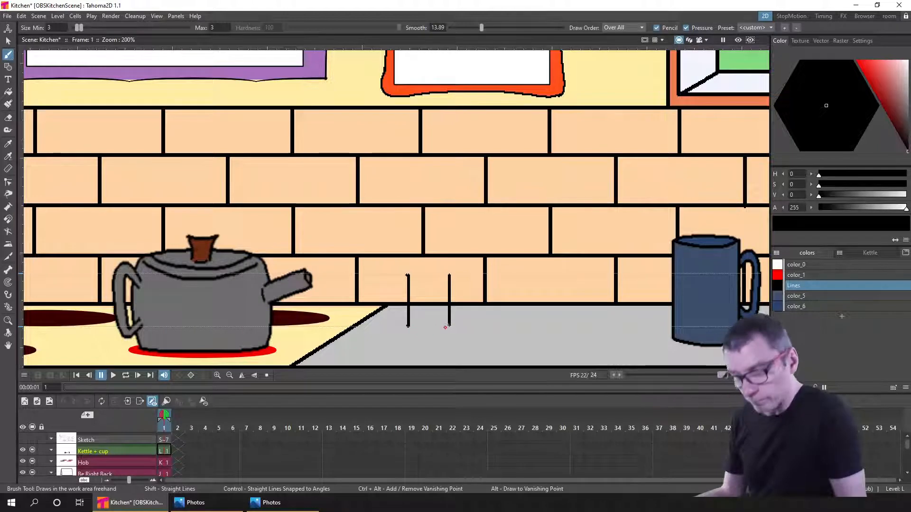
drag(408, 326, 449, 325)
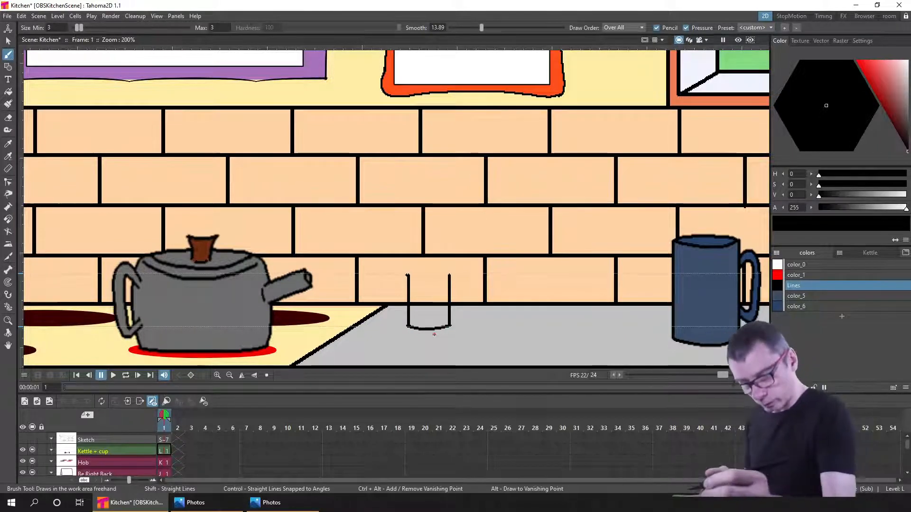
key(ctrl+z)
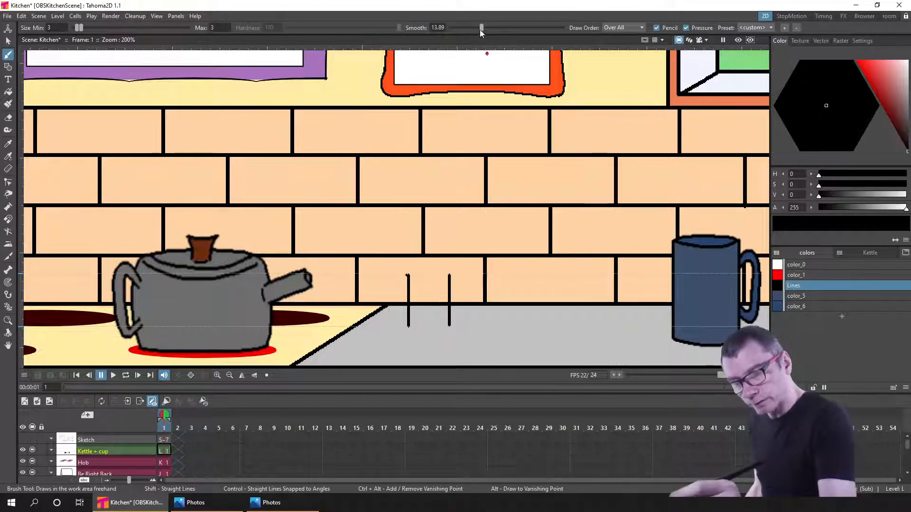
Reduce the brush smoothing to 4.04.
drag(481, 28, 460, 32)
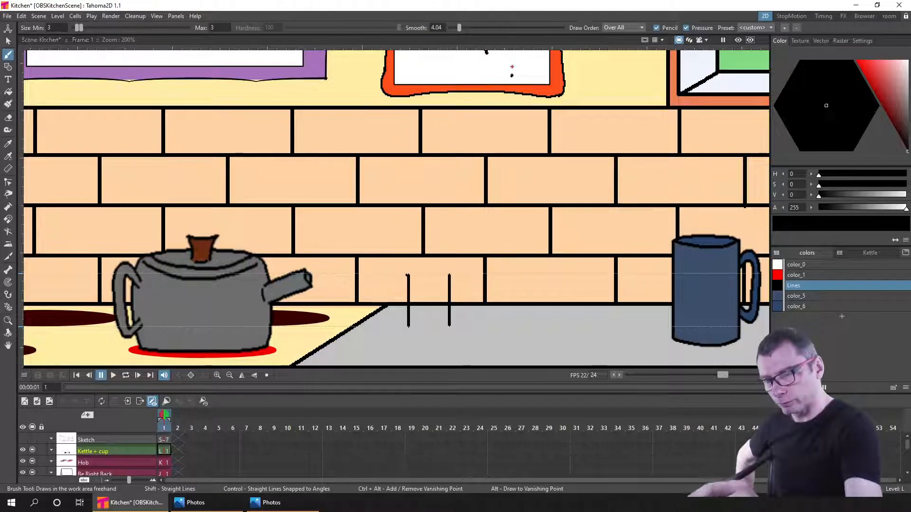
right_click(510, 58)
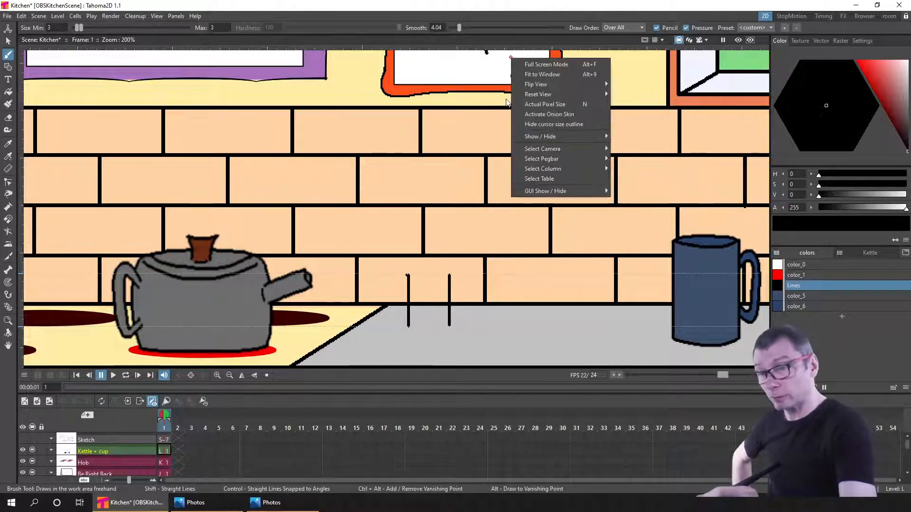
click(506, 101)
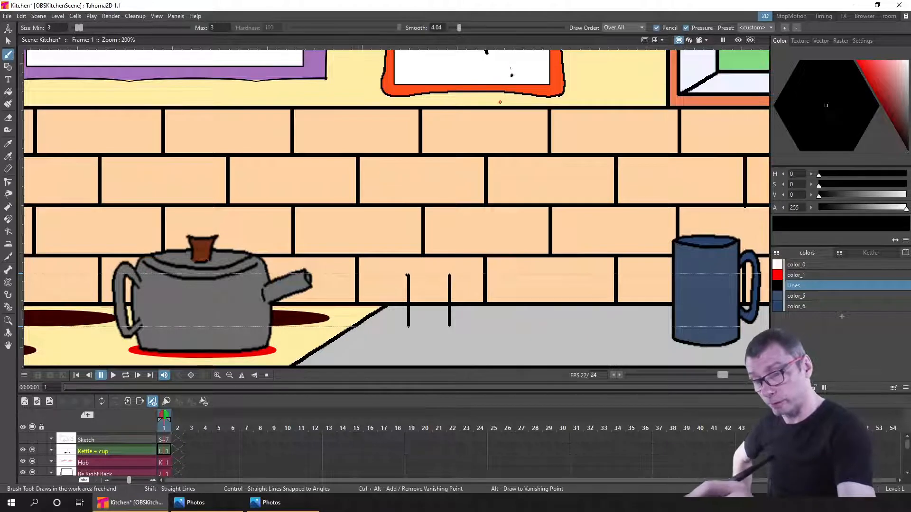
Erase the stray brush marks inside the orange picture frame and the small hook at the upper end of the container's left side line.
drag(511, 64, 499, 138)
key(a)
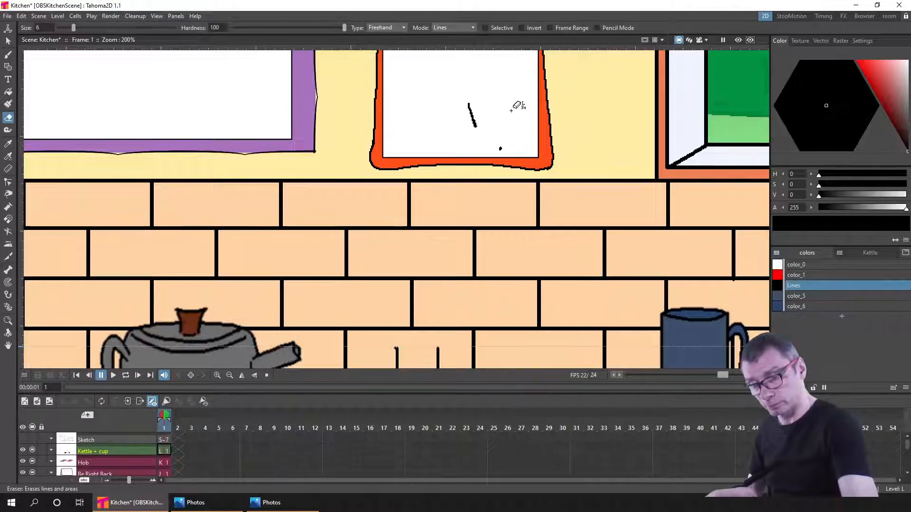
mouse_move(513, 113)
mouse_down()
mouse_move(432, 114)
mouse_move(454, 151)
mouse_move(498, 160)
mouse_move(516, 144)
mouse_up()
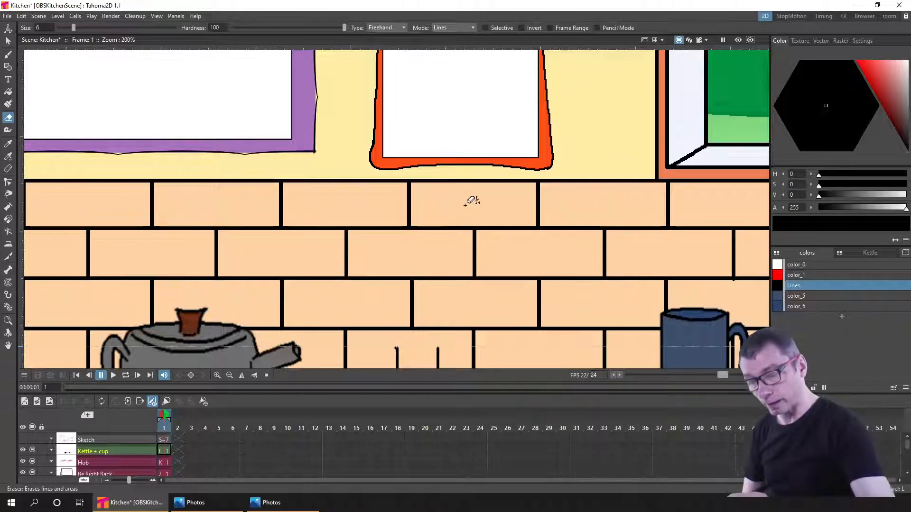
scroll(473, 163, down, 5)
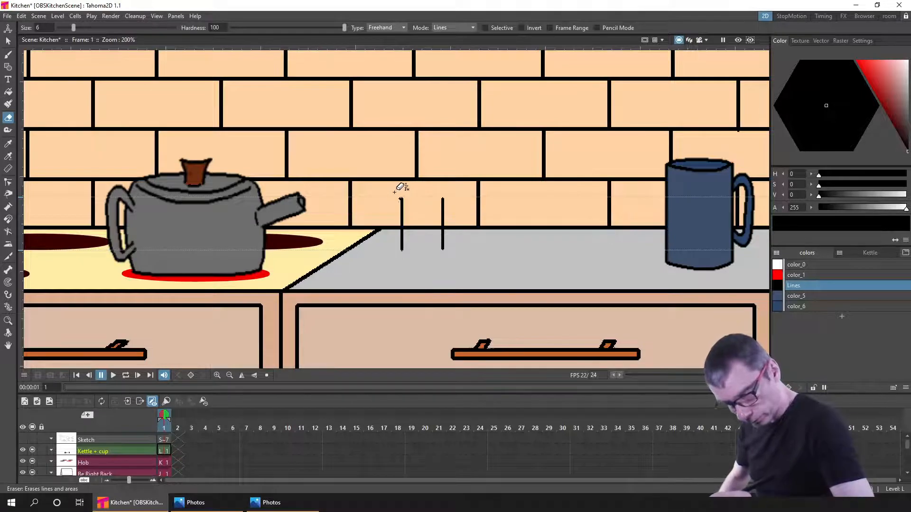
drag(394, 192, 410, 191)
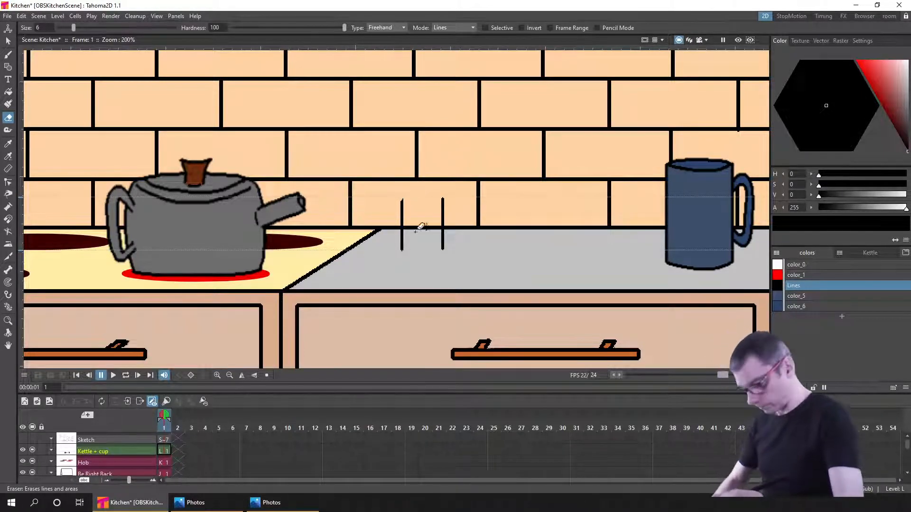
Brush a curved base and an elliptical rim onto the small container, and start a short stroke at its left side.
key(b)
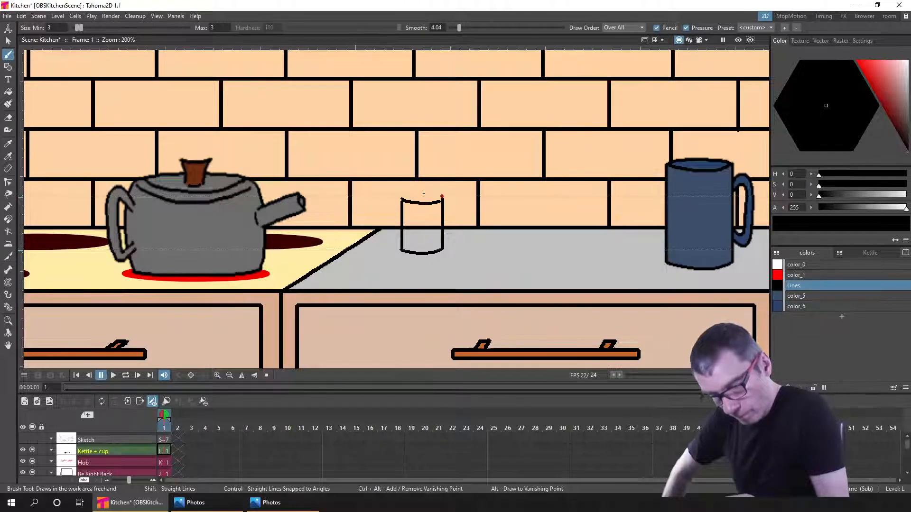
mouse_move(412, 195)
mouse_down()
mouse_move(401, 200)
mouse_move(406, 227)
mouse_up()
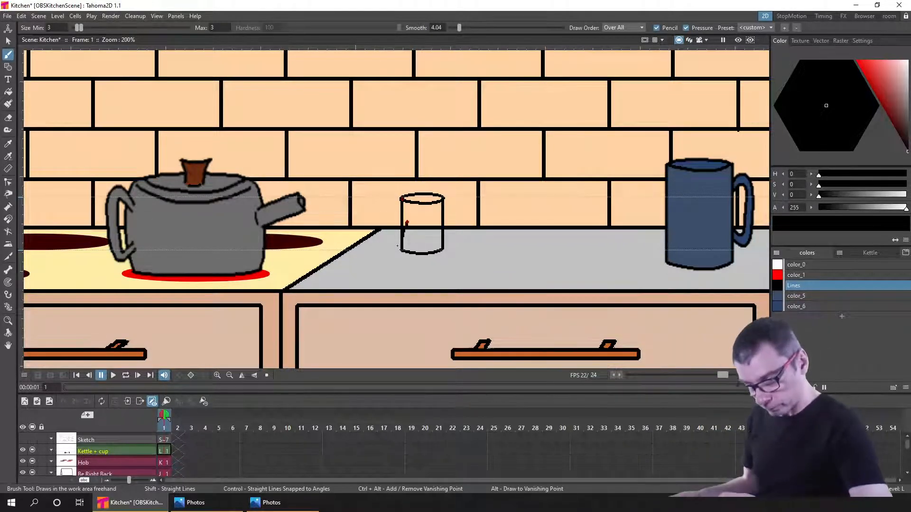
Set the Eraser type to Normal and erase the short stray stroke inside the container's left side.
key(a)
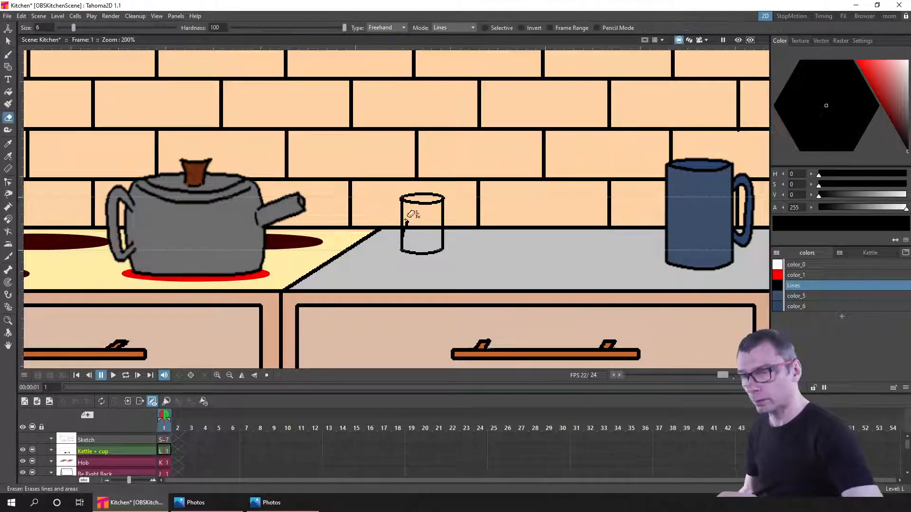
click(404, 28)
click(387, 35)
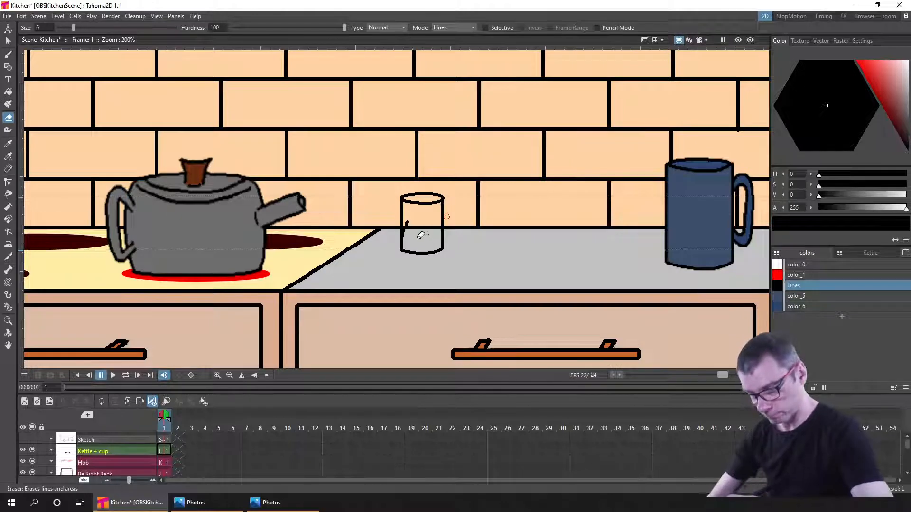
scroll(415, 222, up, 2)
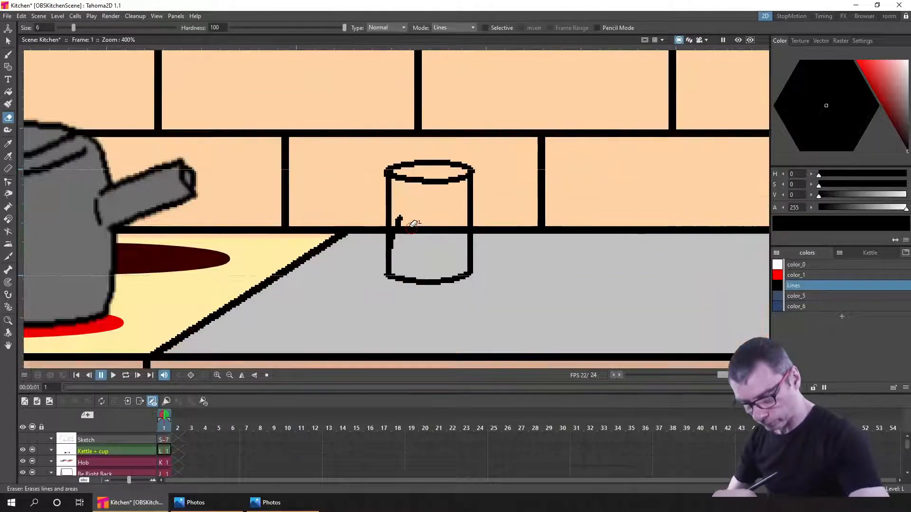
mouse_move(402, 217)
mouse_down()
mouse_move(397, 246)
mouse_move(398, 219)
mouse_up()
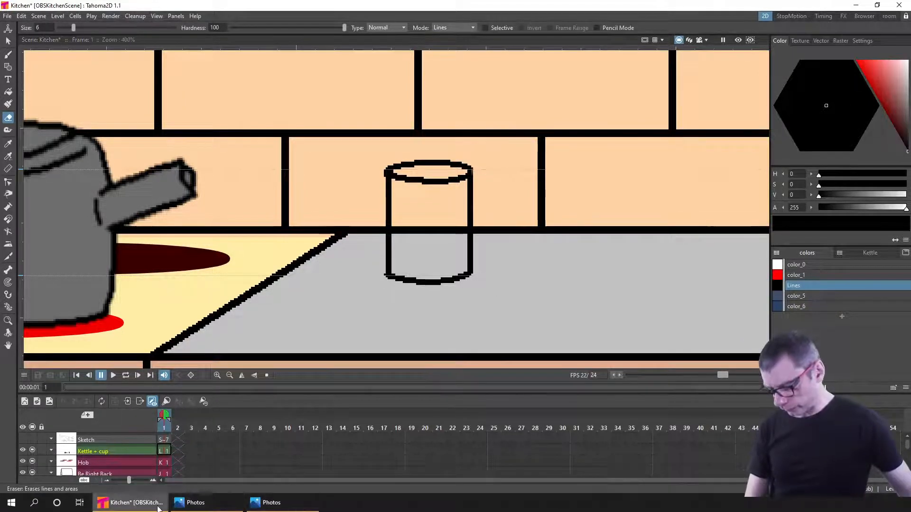
Close both open Photos windows.
click(203, 497)
right_click(190, 498)
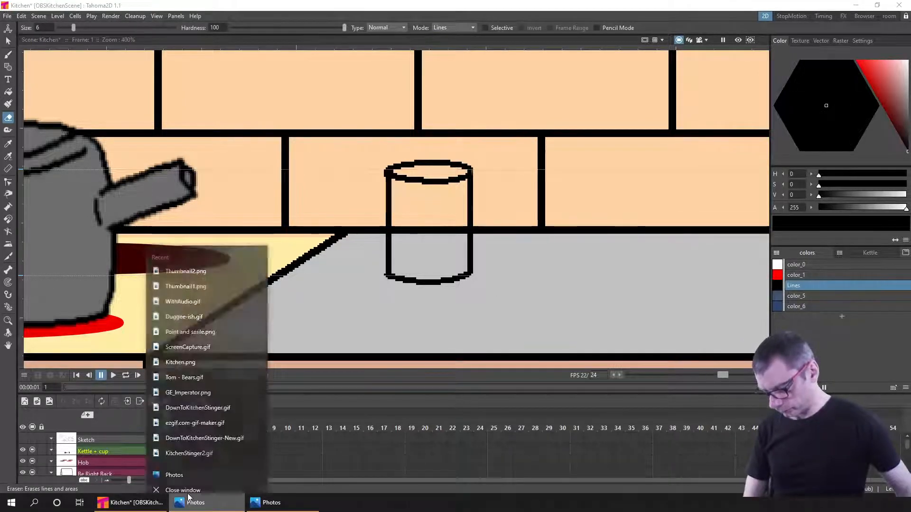
click(197, 487)
click(211, 503)
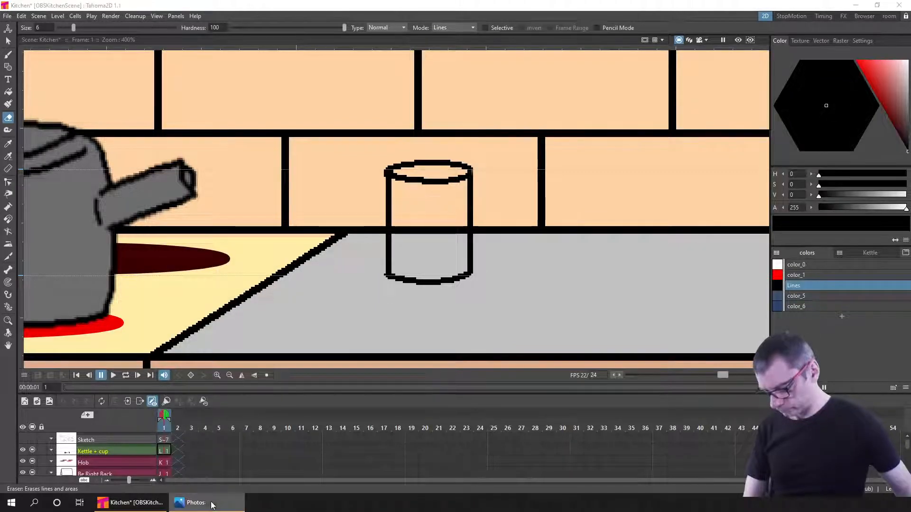
right_click(212, 501)
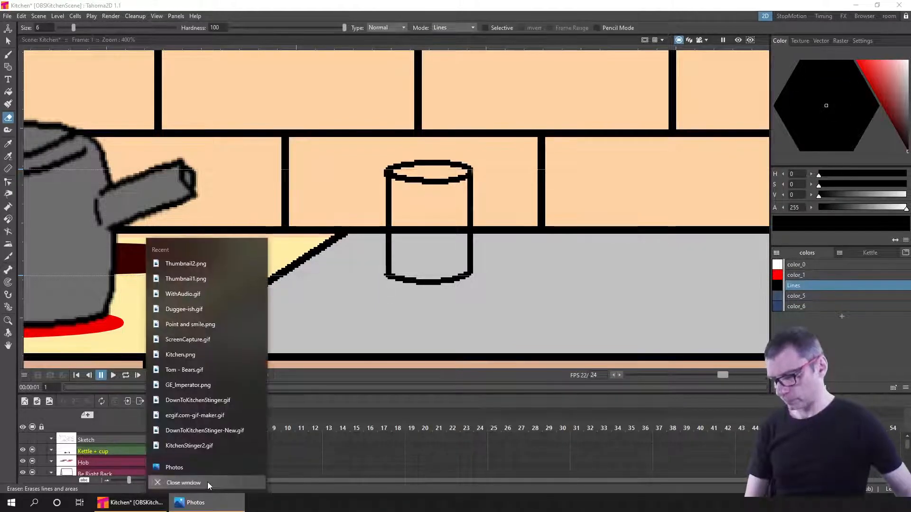
click(207, 482)
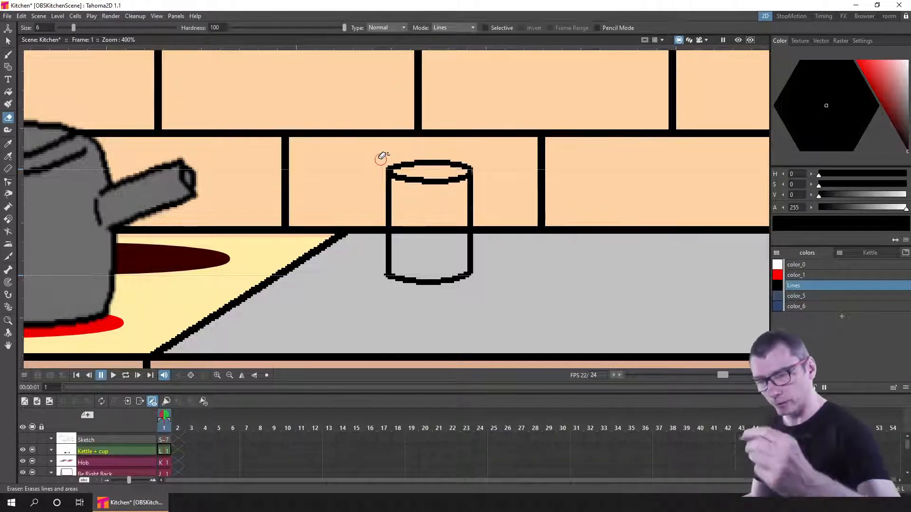
click(396, 278)
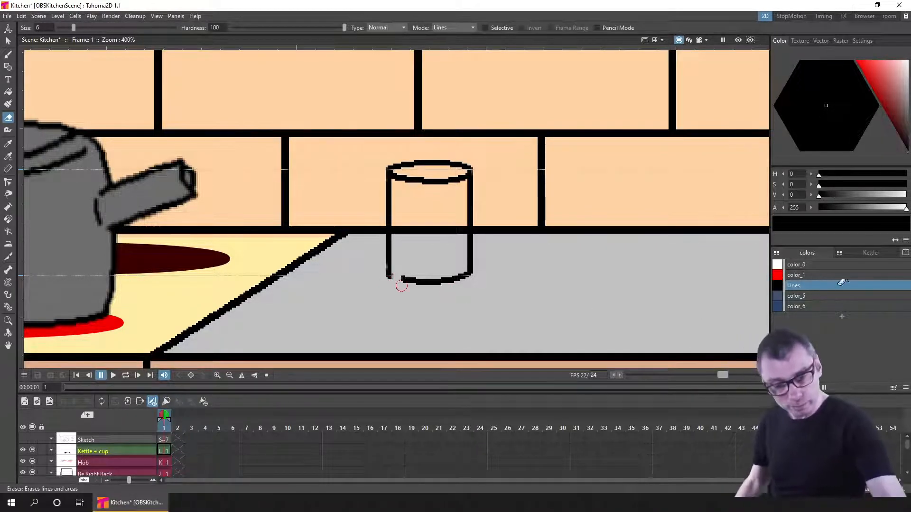
click(841, 317)
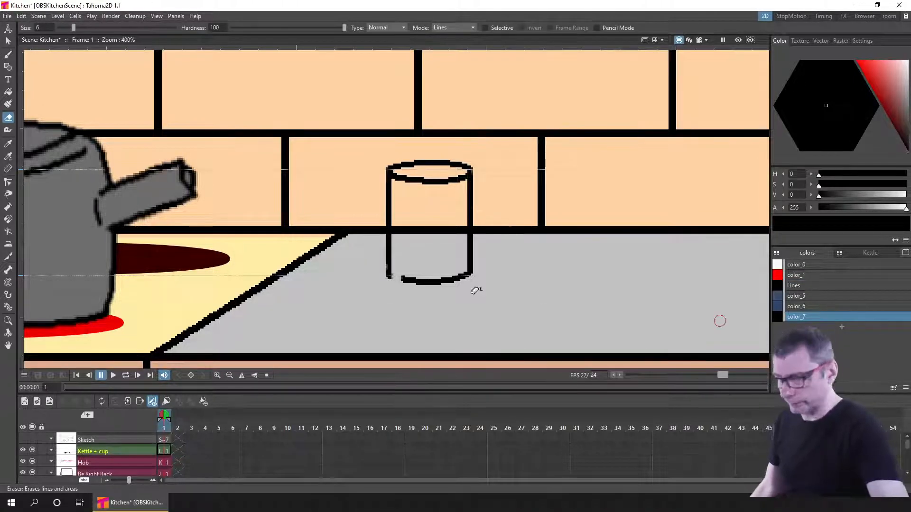
key(ctrl+z)
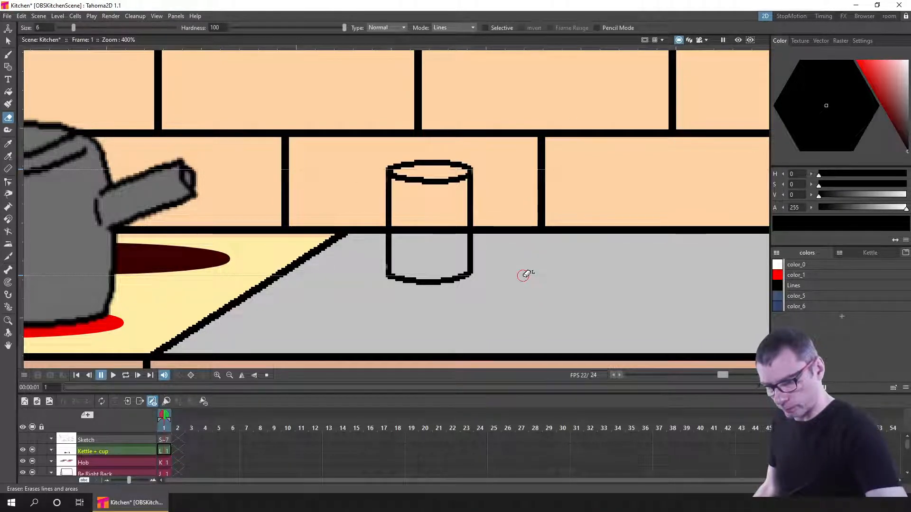
Save the scene and change palette colour color_6 to an opaque neutral grey with saturation 0 and value 35.
key(ctrl+s)
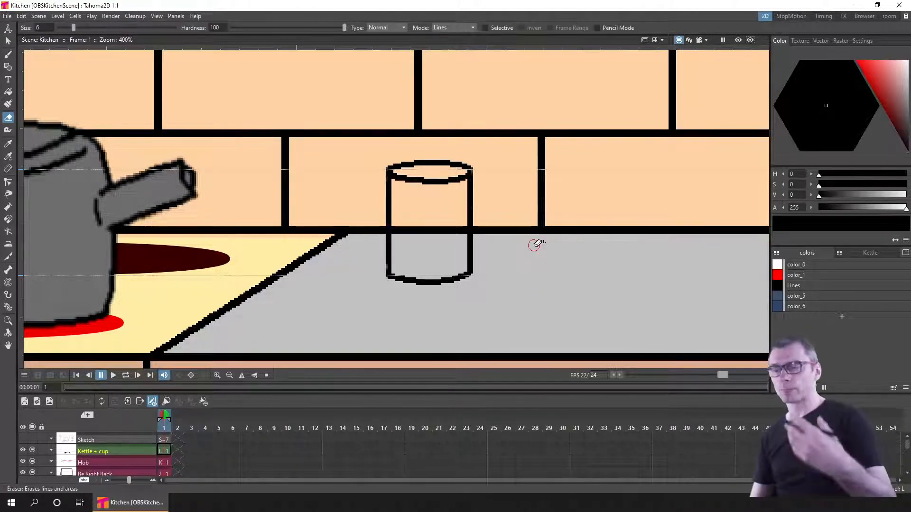
click(836, 307)
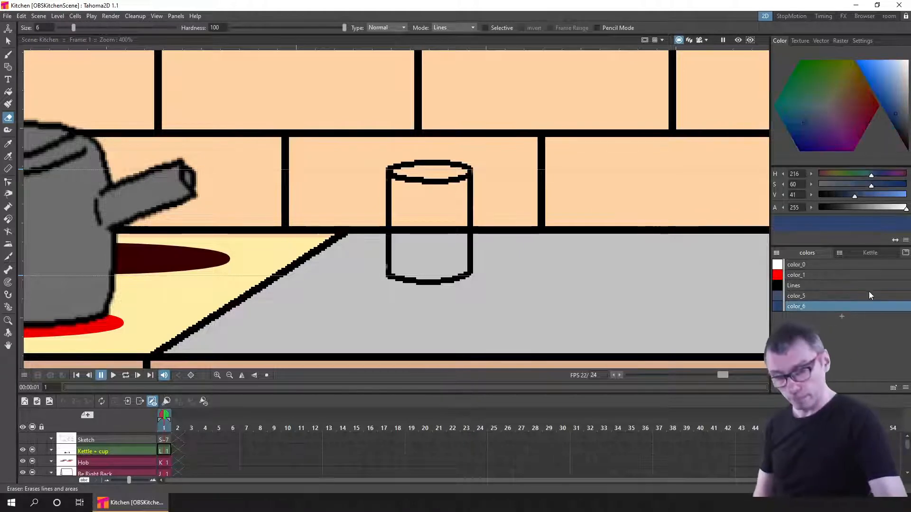
click(886, 208)
drag(865, 209, 909, 208)
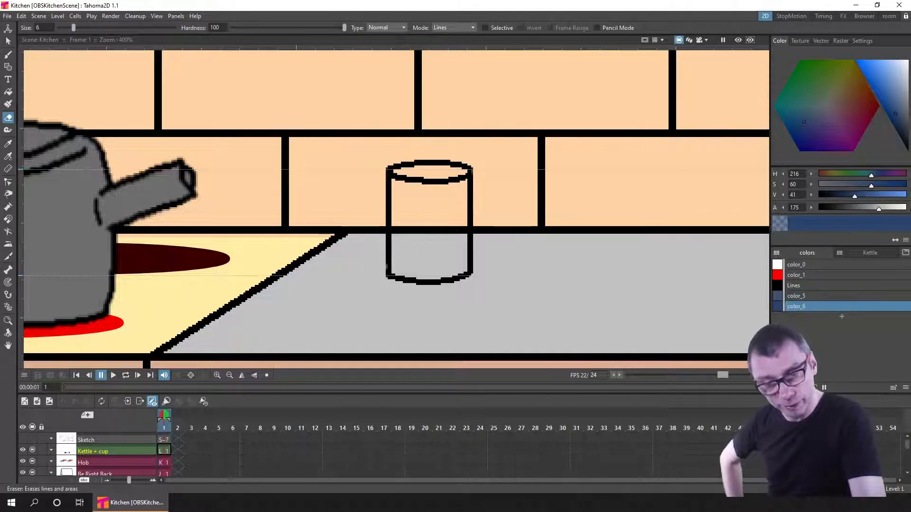
drag(895, 113, 907, 151)
drag(842, 195, 849, 195)
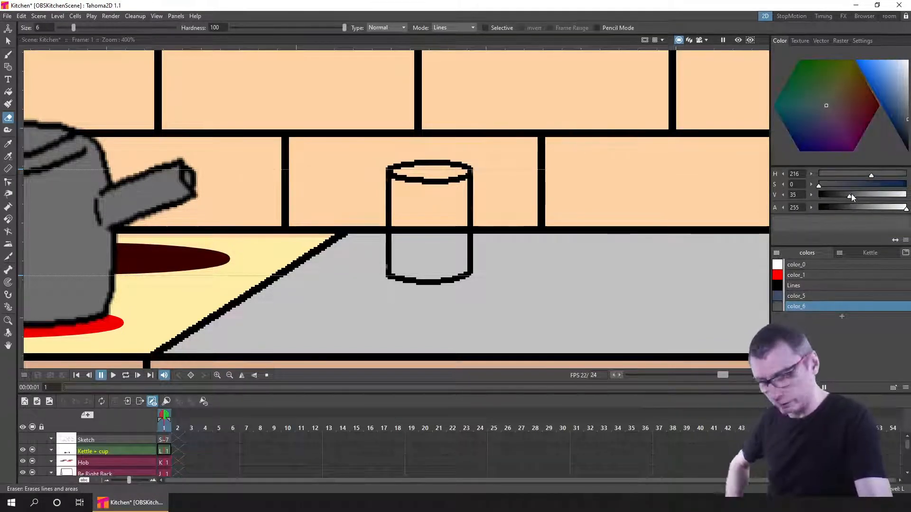
Fill the container's body with color_6 and lighten that colour to value 44.
key(f)
click(456, 236)
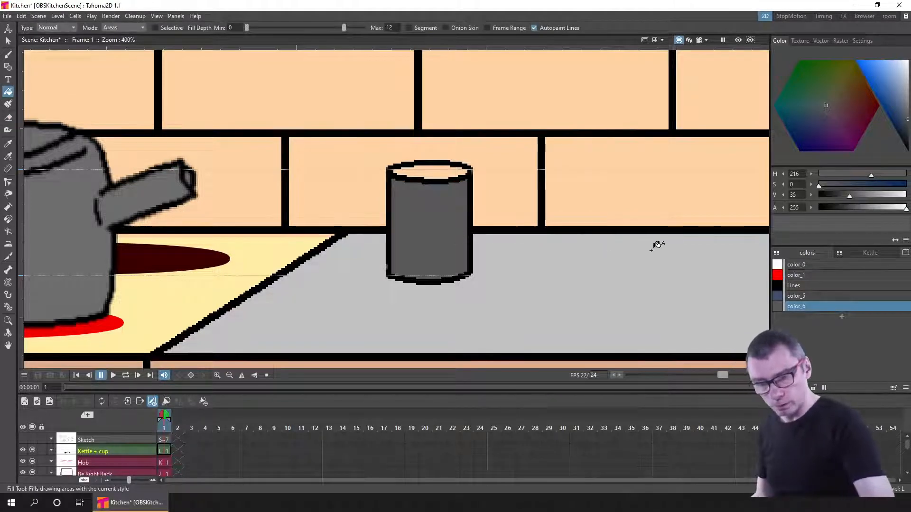
drag(862, 195, 858, 195)
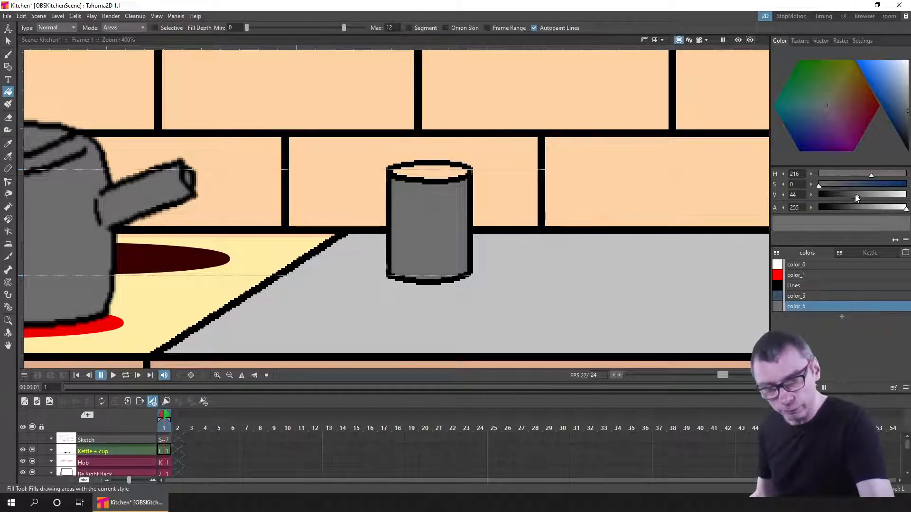
Add palette colour color_7 with value 35, fill the container's opening and body with it, and save the scene.
click(842, 317)
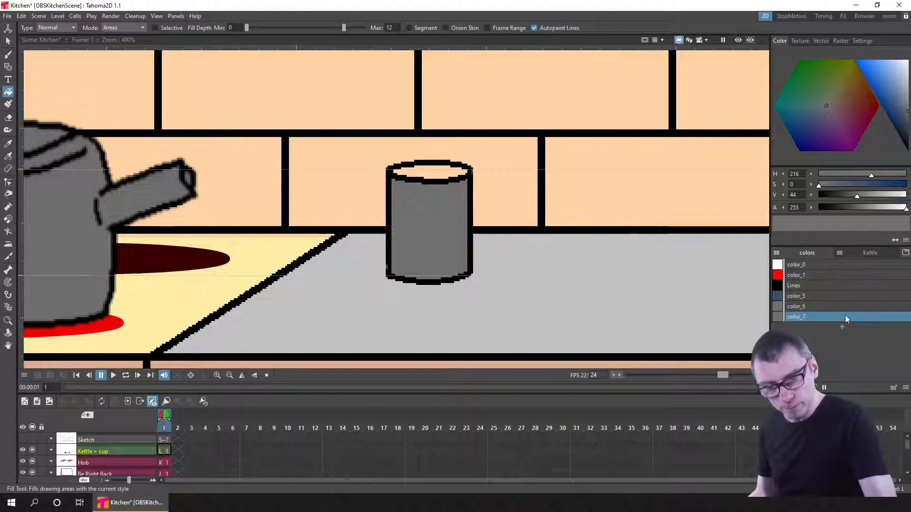
click(849, 195)
click(448, 171)
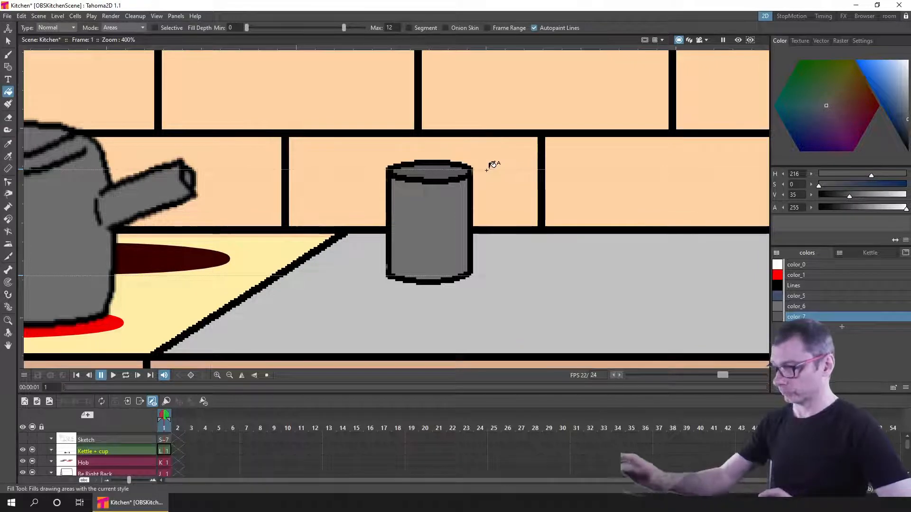
key(ctrl+s)
click(462, 218)
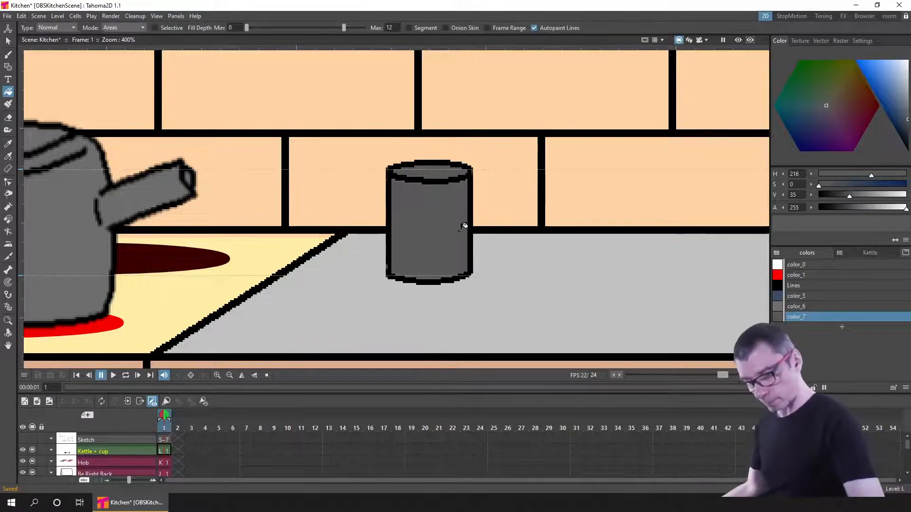
Select the container with a freehand outline and place a copy of it about 145 px to its right.
key(s)
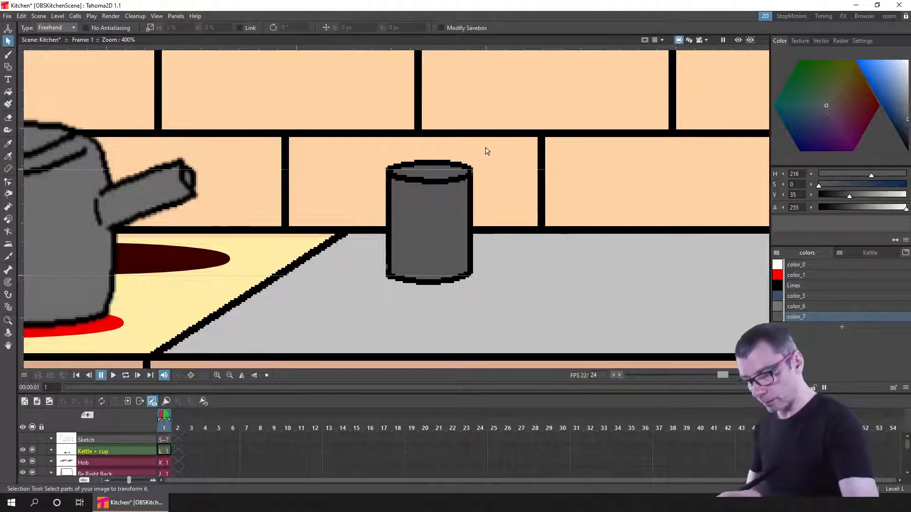
mouse_move(491, 150)
mouse_down()
mouse_move(429, 145)
mouse_move(353, 214)
mouse_up()
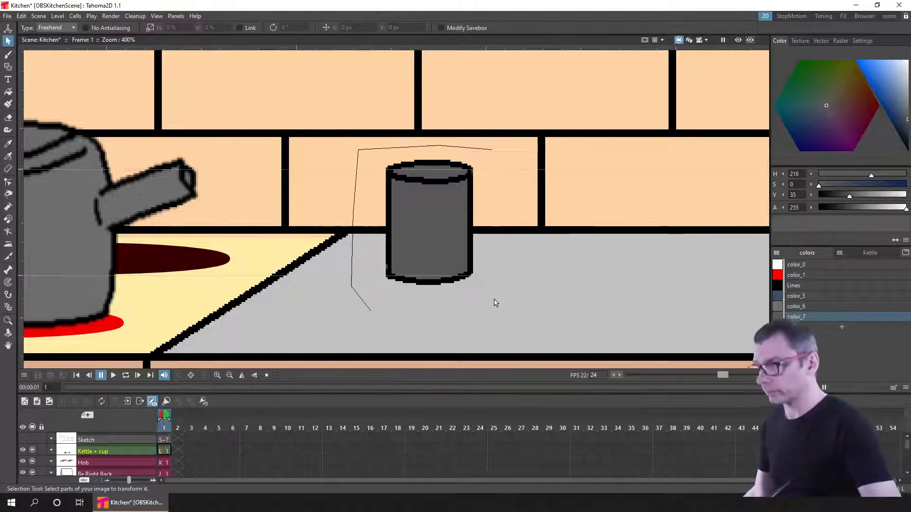
drag(494, 303, 509, 297)
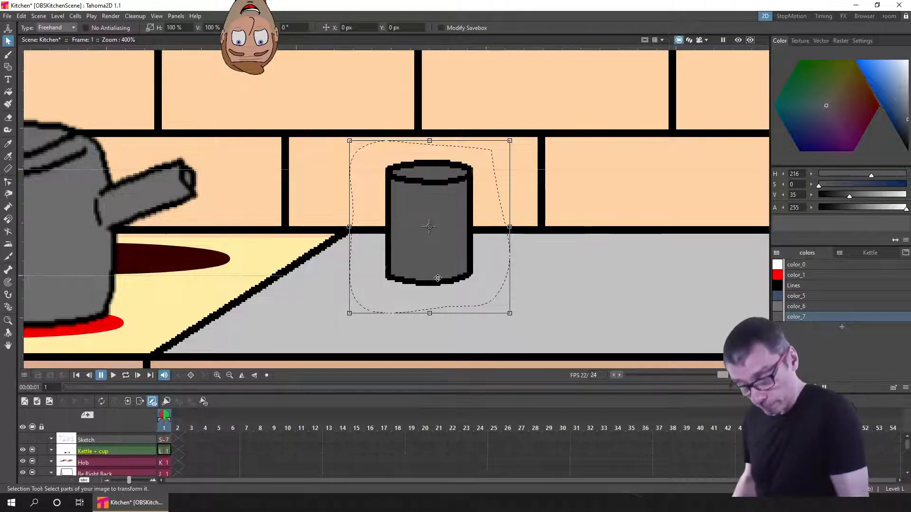
drag(432, 280, 549, 276)
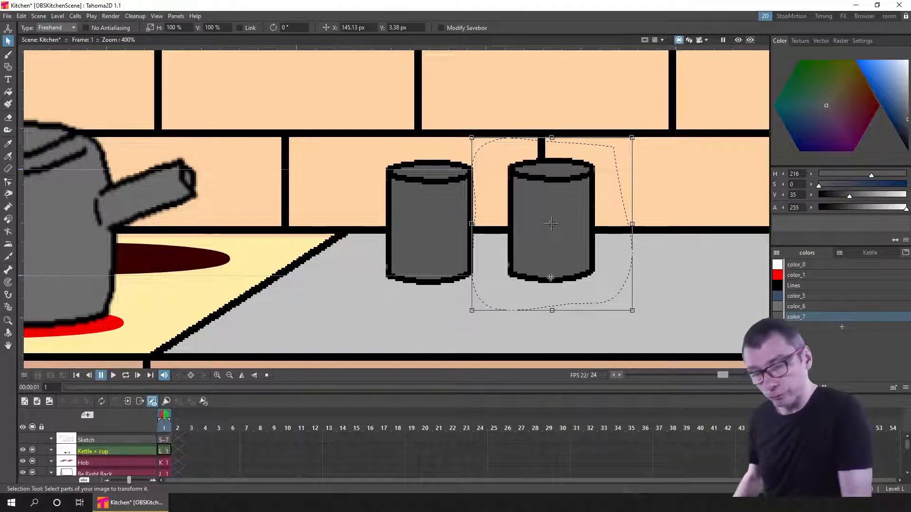
Paste a third container, offset it 135 px right and 1.69 px up from the second one, and deselect it.
key(ctrl+v)
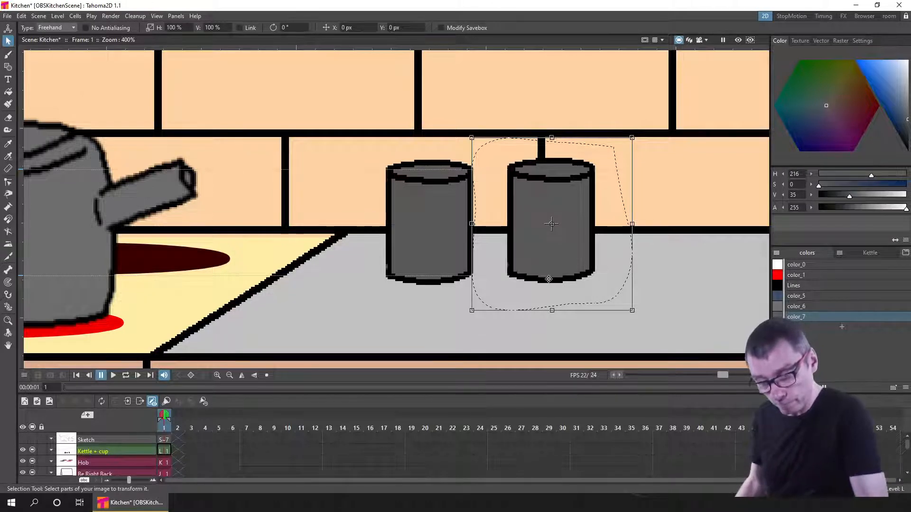
drag(552, 276, 662, 277)
key(Right)
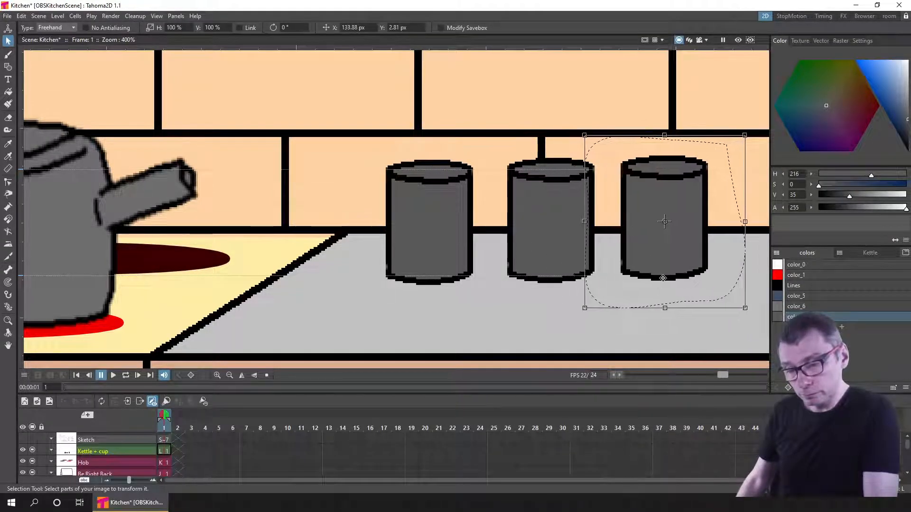
key(Right)
key(Down)
key(Up)
key(Up)
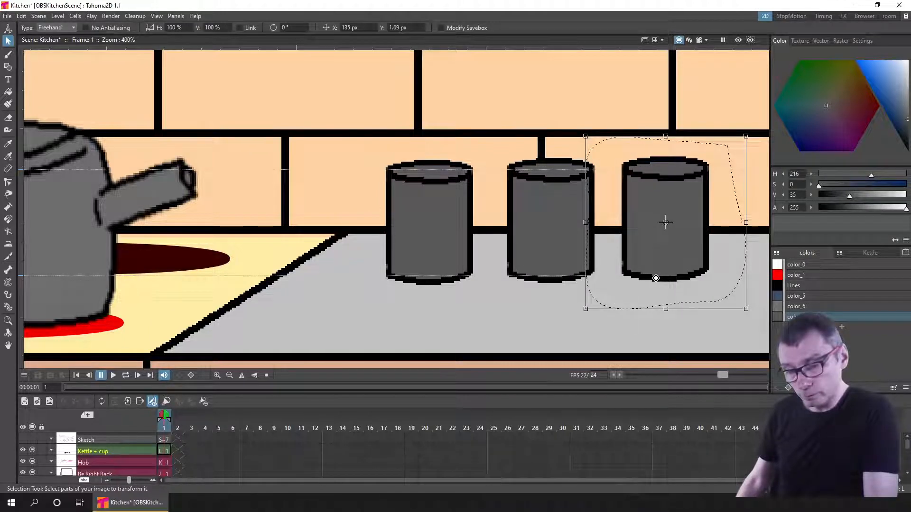
click(663, 324)
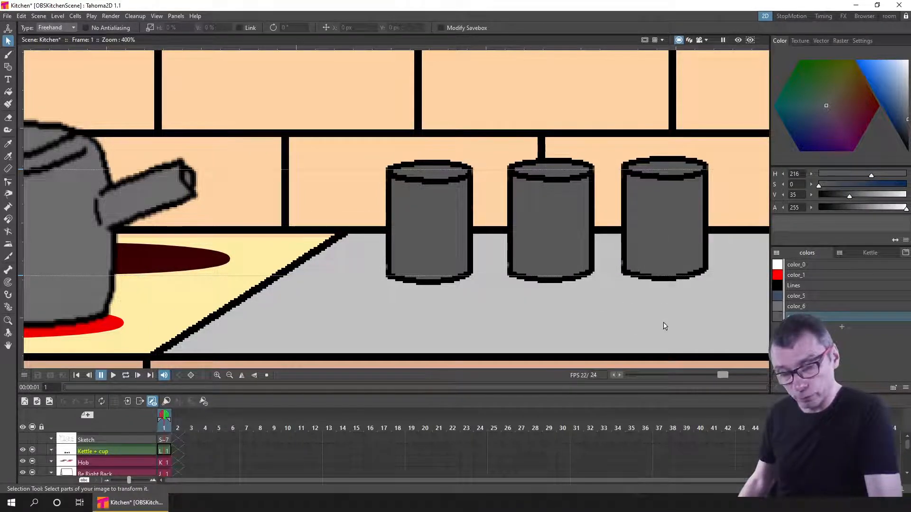
Set color_6 to a grey of value 56, fill the bodies of all three containers with it, and save the scene.
click(815, 307)
drag(866, 195, 869, 196)
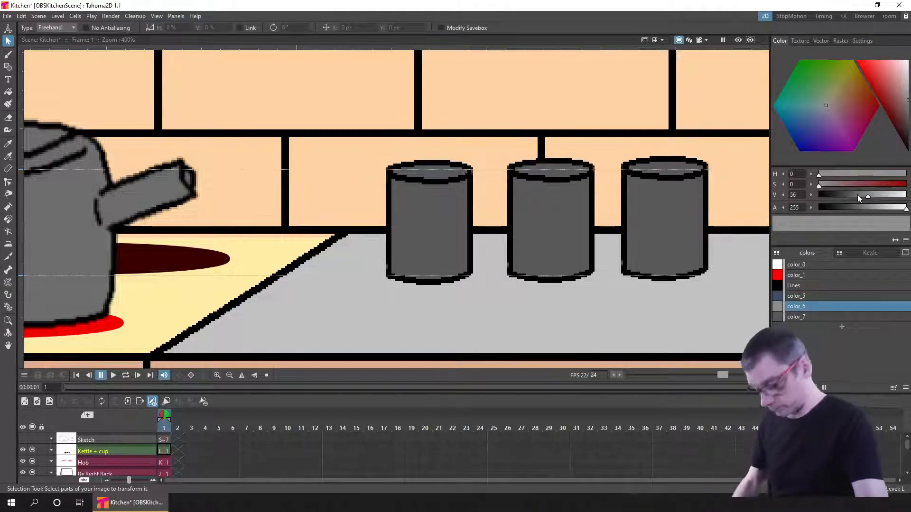
key(f)
click(677, 207)
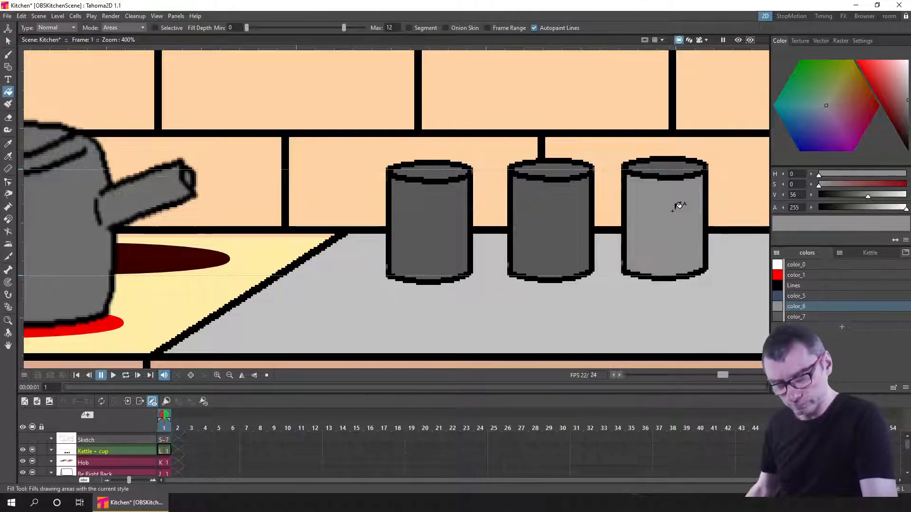
click(539, 234)
click(442, 241)
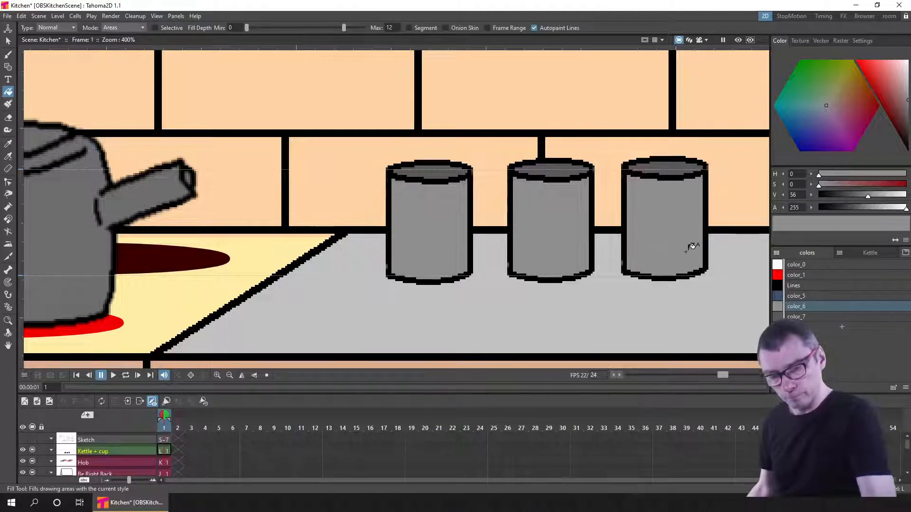
click(801, 285)
key(ctrl+s)
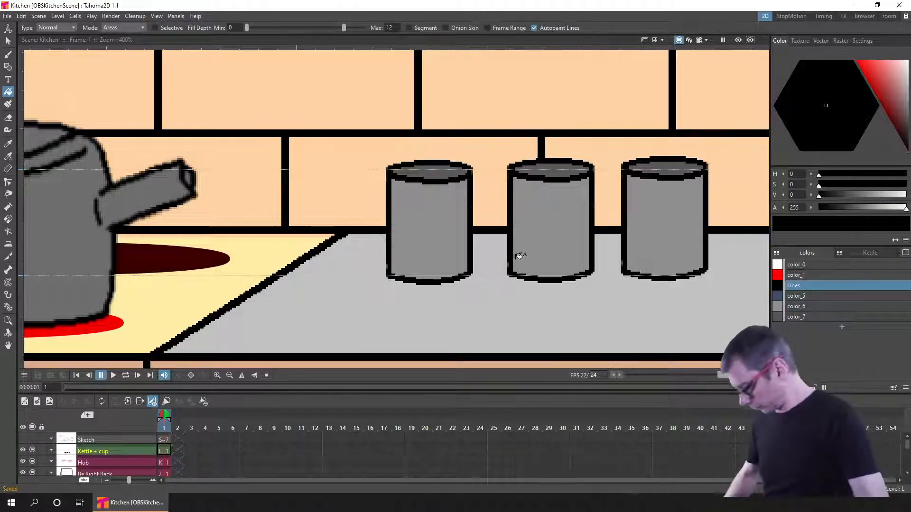
Try a short diagonal black brush stroke on the body of the container nearest the kettle, erase it, and save the scene.
key(b)
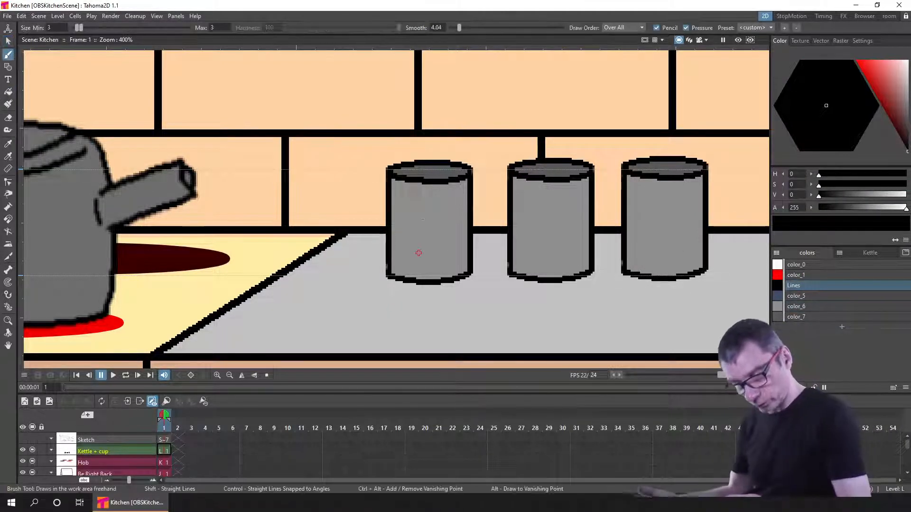
drag(421, 218, 429, 202)
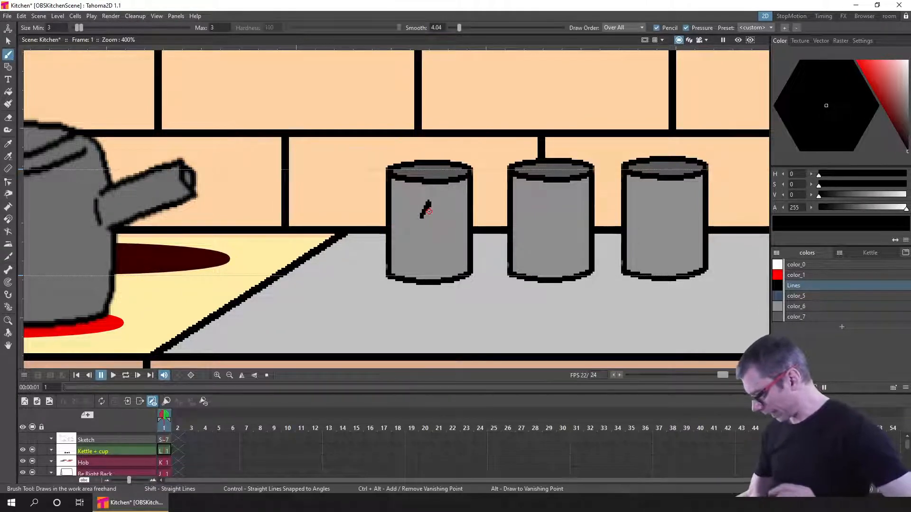
key(a)
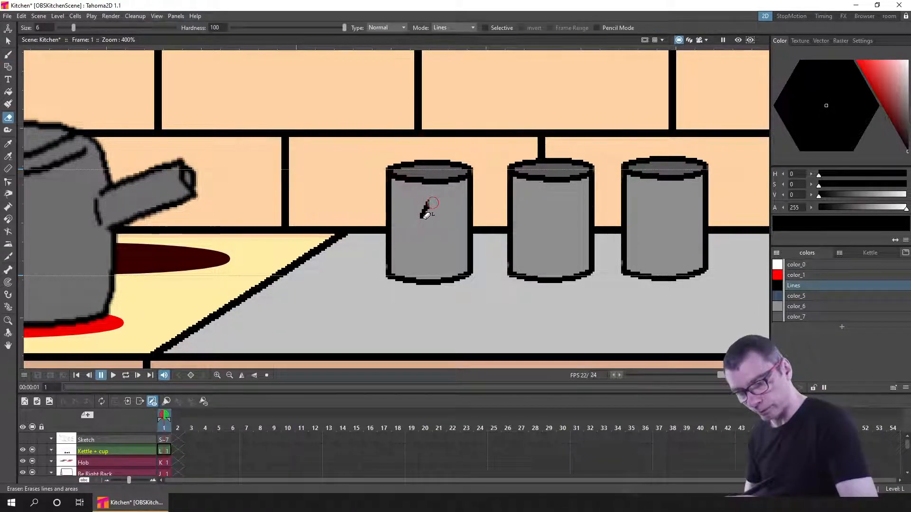
drag(429, 204, 432, 199)
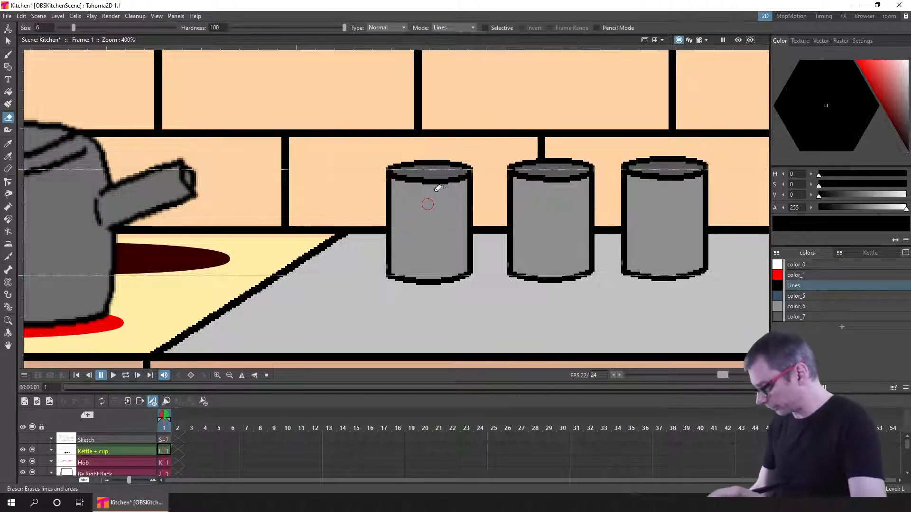
key(ctrl+s)
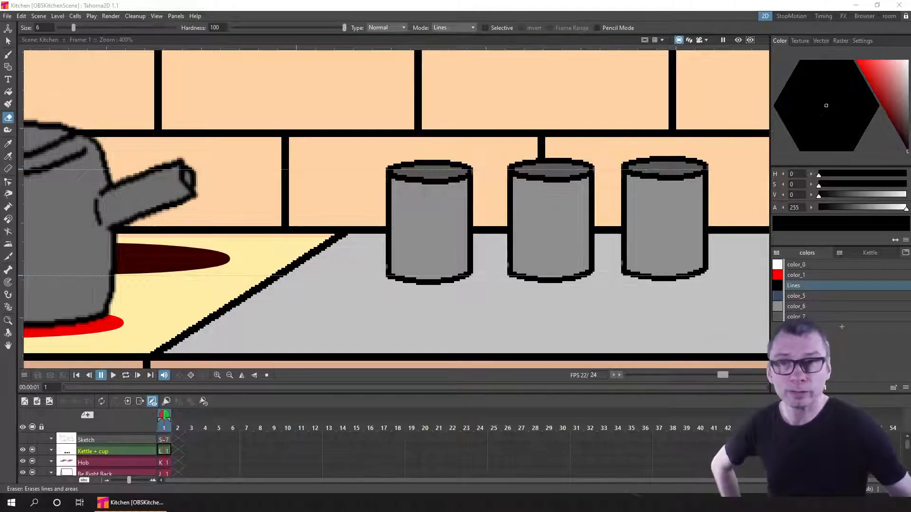
Open the Huion Tablet settings, test the digital pen's pressure with several strokes, and clear the test area.
drag(910, 490, 292, 98)
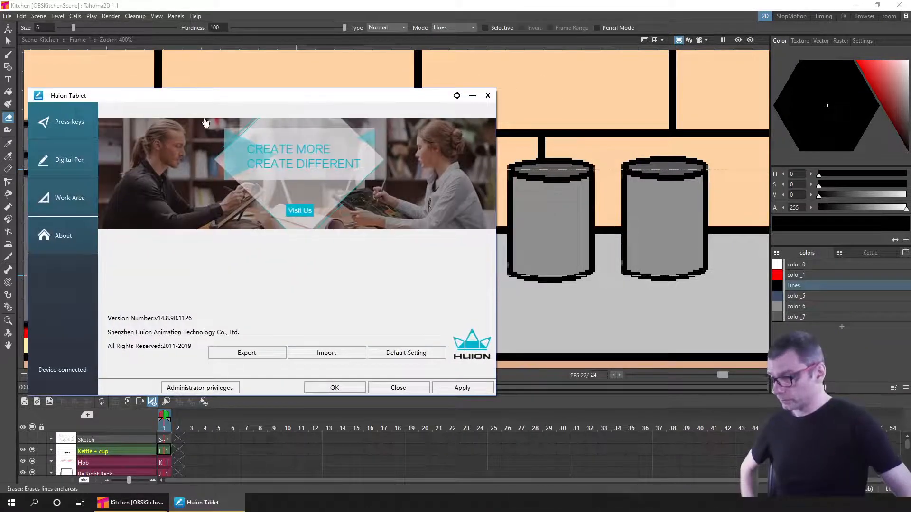
click(70, 120)
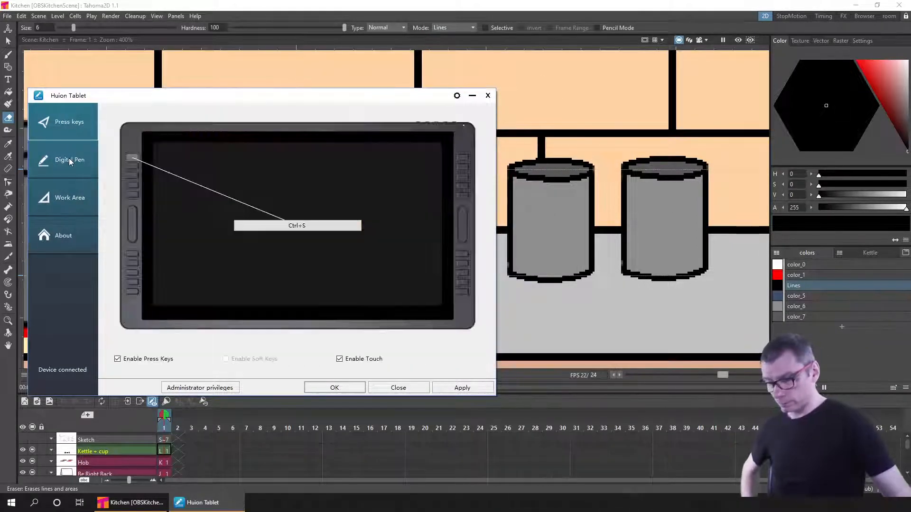
click(67, 159)
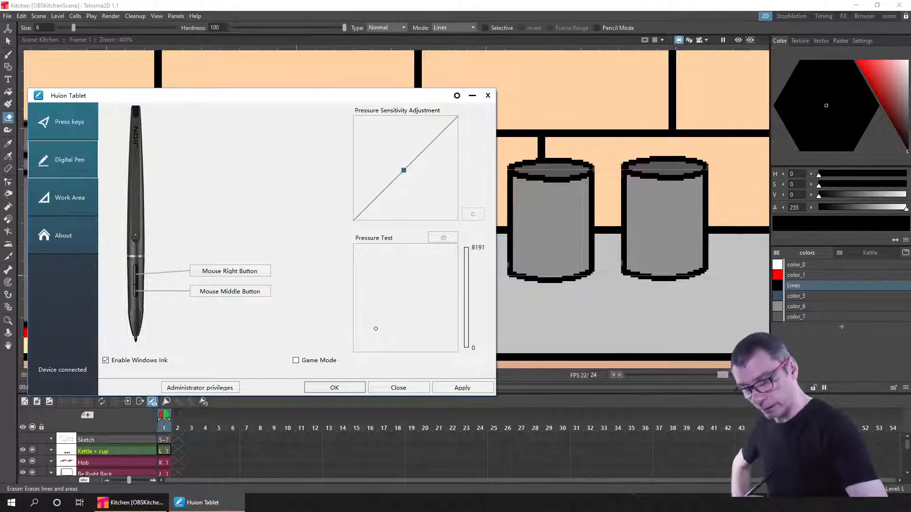
drag(378, 326, 391, 292)
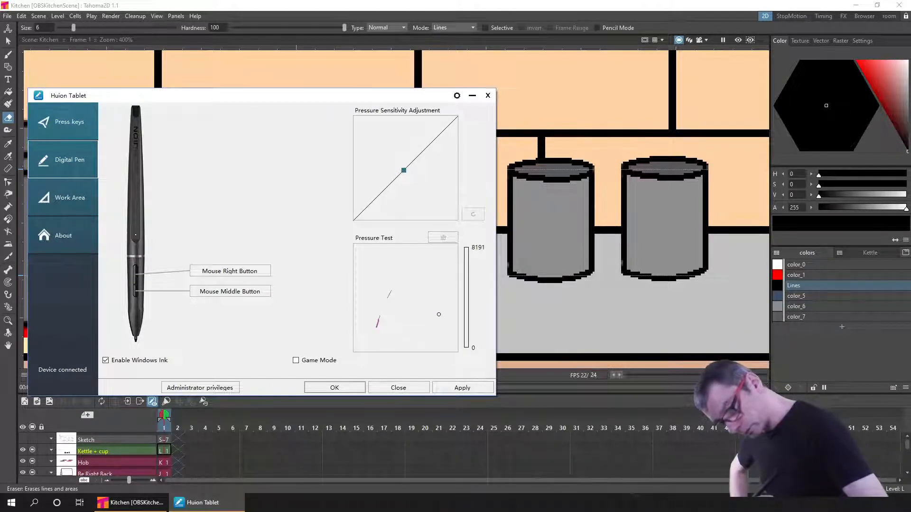
mouse_move(441, 294)
mouse_down()
mouse_move(417, 253)
mouse_move(434, 330)
mouse_up()
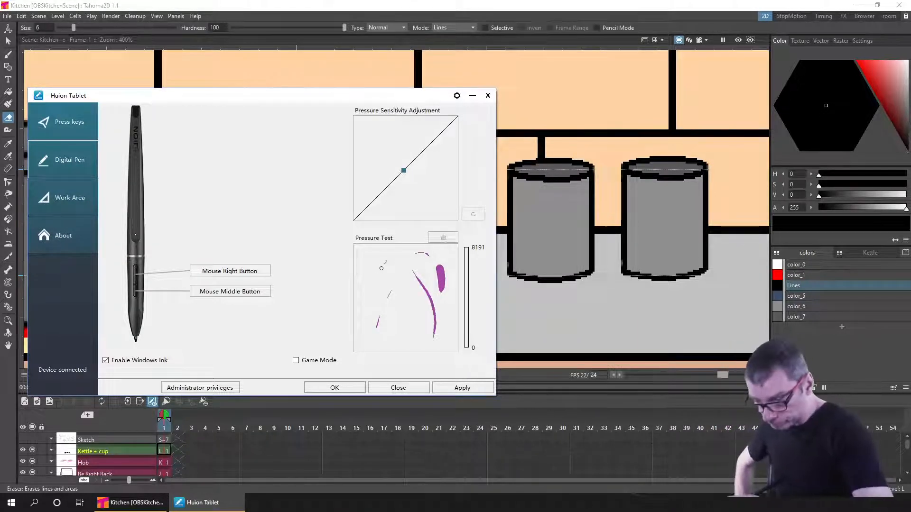
drag(373, 292, 368, 340)
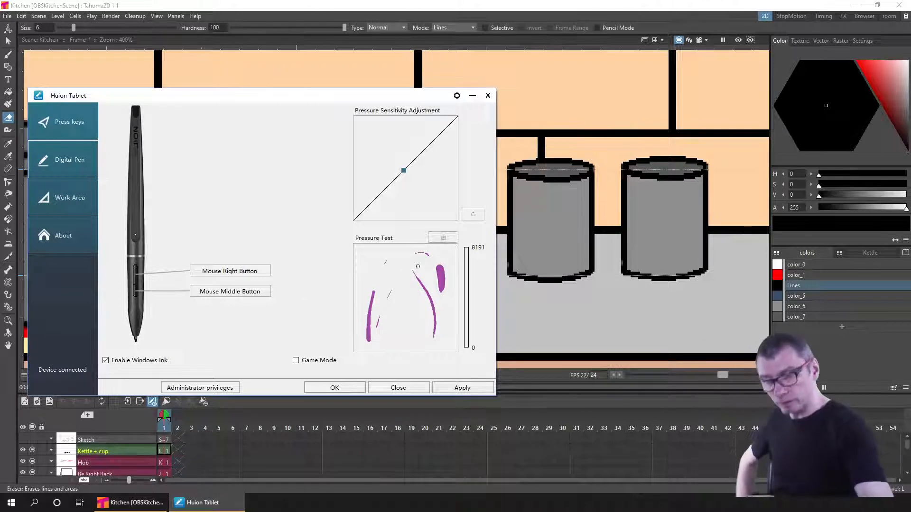
drag(412, 271, 441, 330)
click(443, 239)
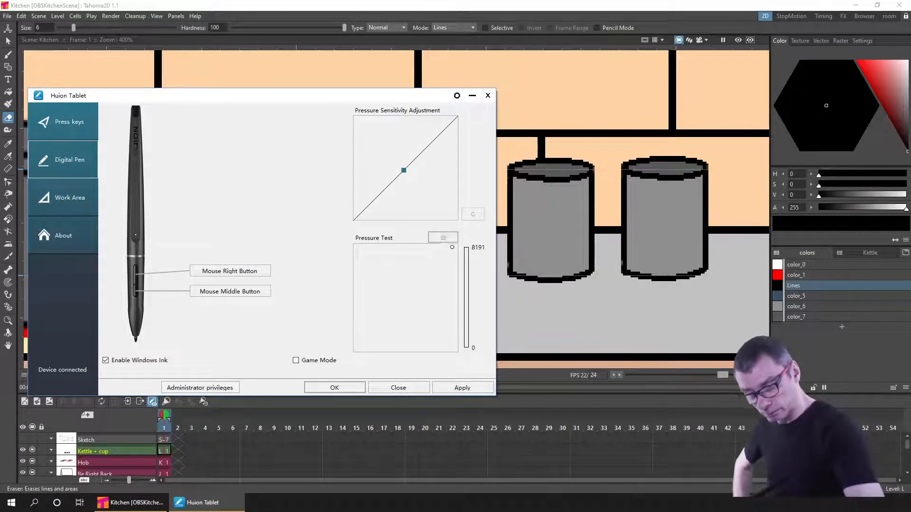
Bend the pen's pressure sensitivity curve well below the diagonal, try it with test strokes, and close the tablet settings.
drag(403, 171, 428, 187)
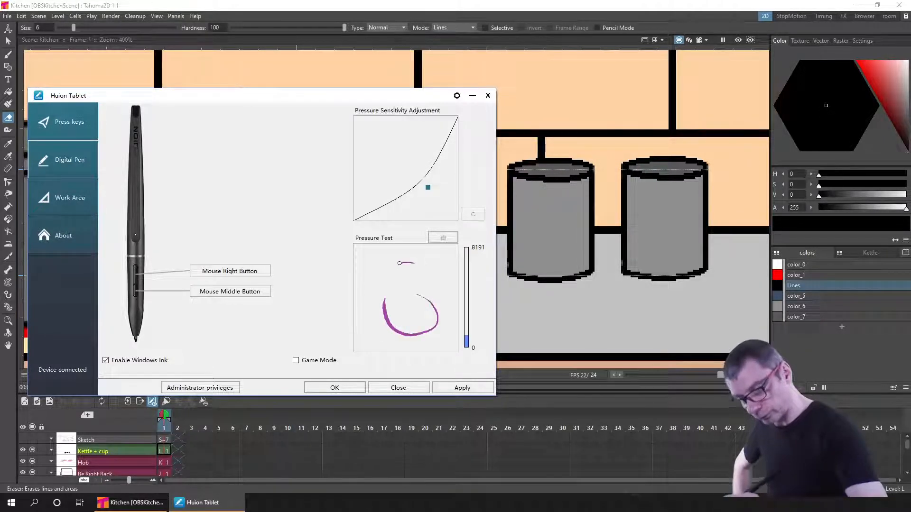
drag(428, 187, 450, 214)
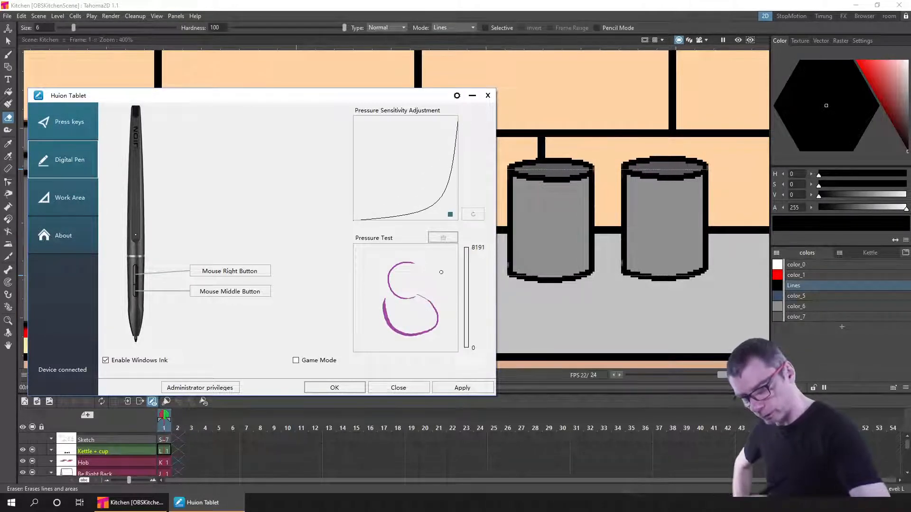
mouse_move(434, 282)
mouse_down()
mouse_move(425, 306)
mouse_move(386, 340)
mouse_move(400, 292)
mouse_move(446, 338)
mouse_up()
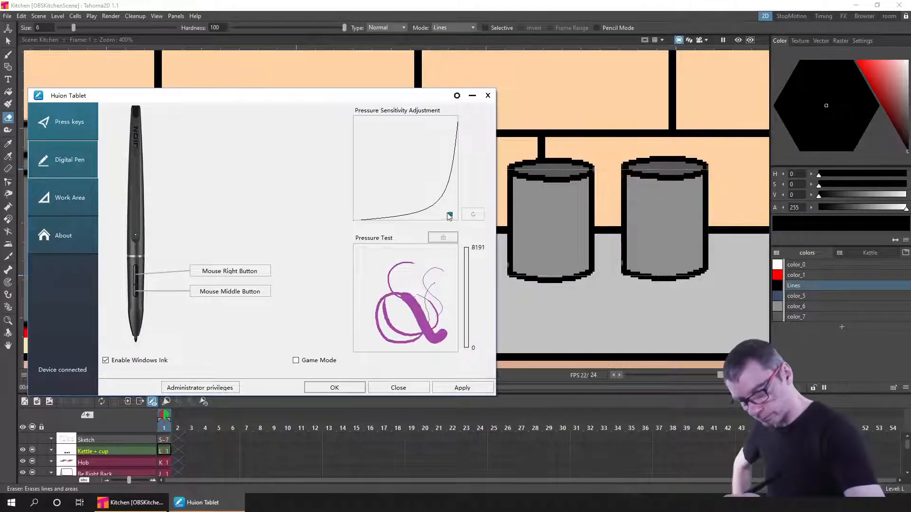
drag(449, 214, 454, 203)
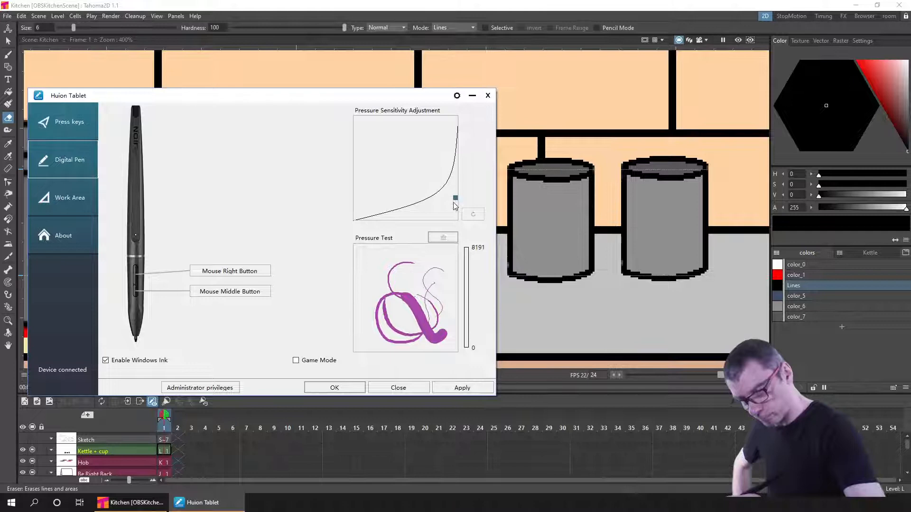
click(443, 238)
mouse_move(438, 300)
mouse_down()
mouse_move(384, 306)
mouse_move(420, 285)
mouse_up()
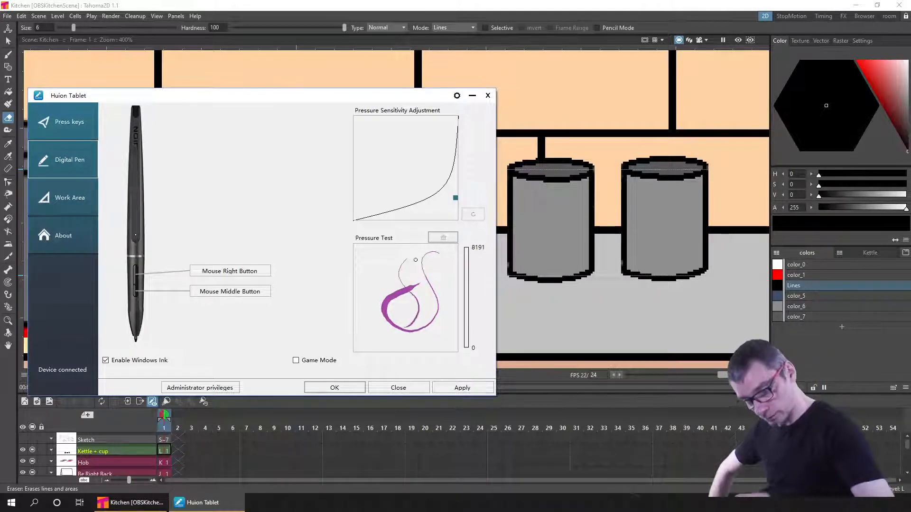
click(487, 95)
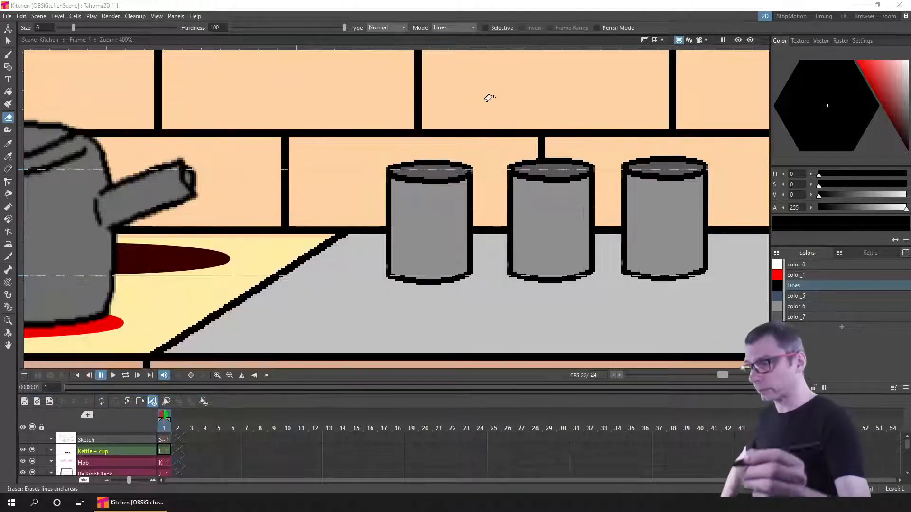
Restart Tahoma2D, reopen the recent Kitchen scene, and enter its Room Foreground sub-scene.
click(898, 7)
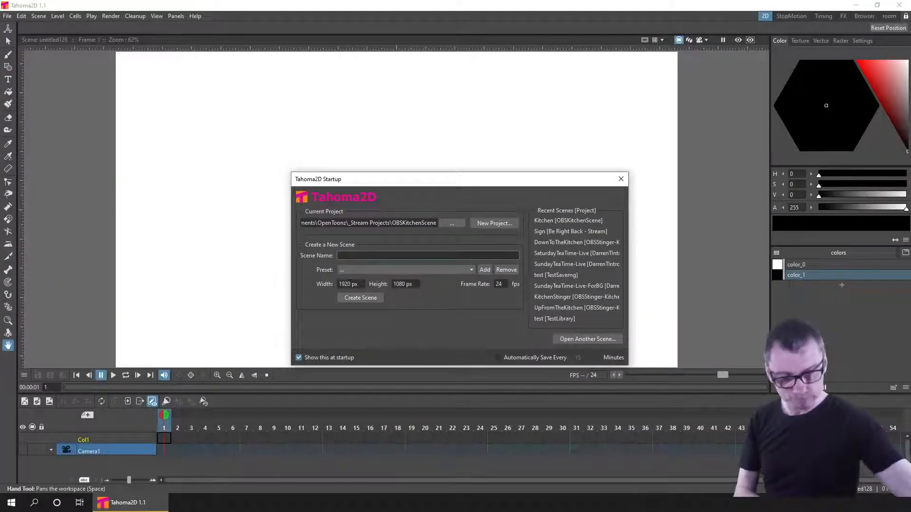
click(588, 220)
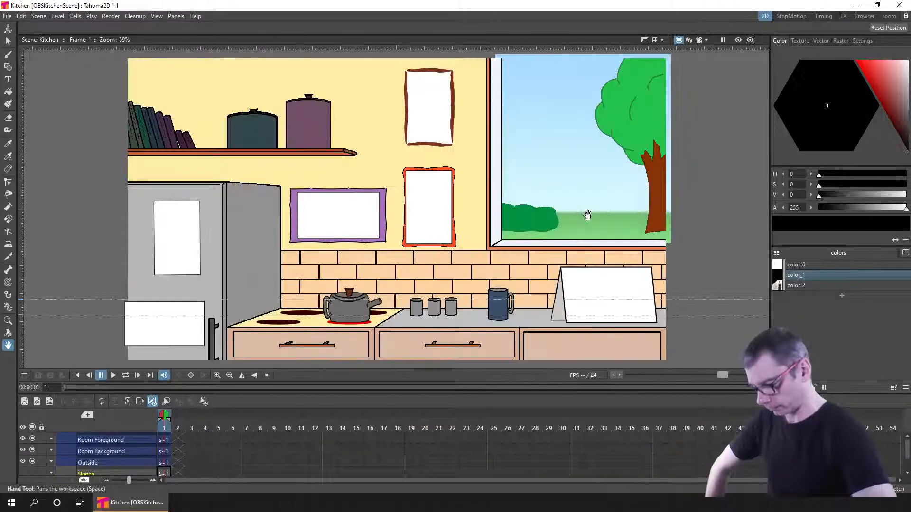
click(127, 402)
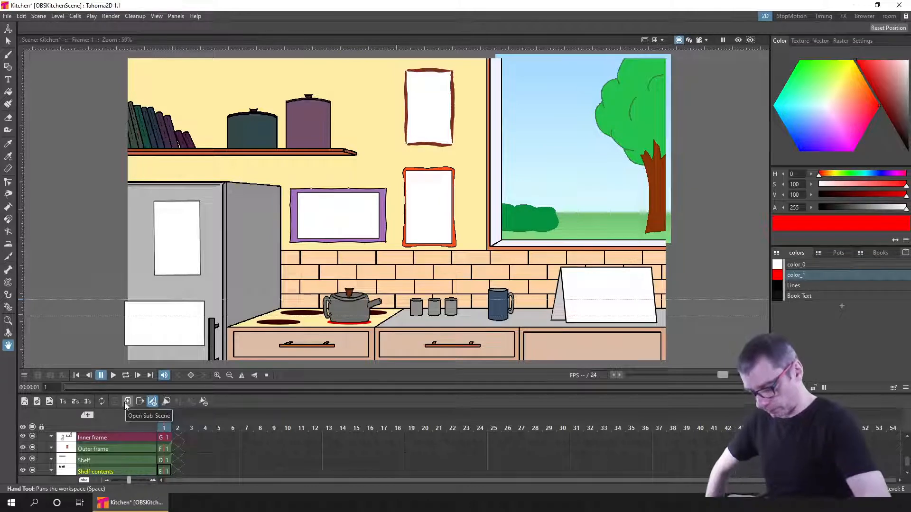
Try to enlarge the three containers with a freehand selection made on the Shelf contents level.
scroll(440, 309, up, 6)
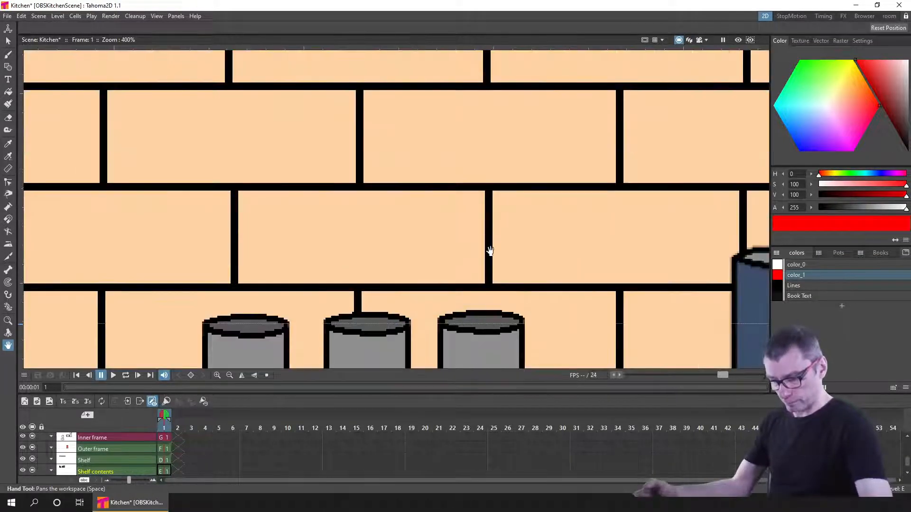
drag(490, 250, 503, 137)
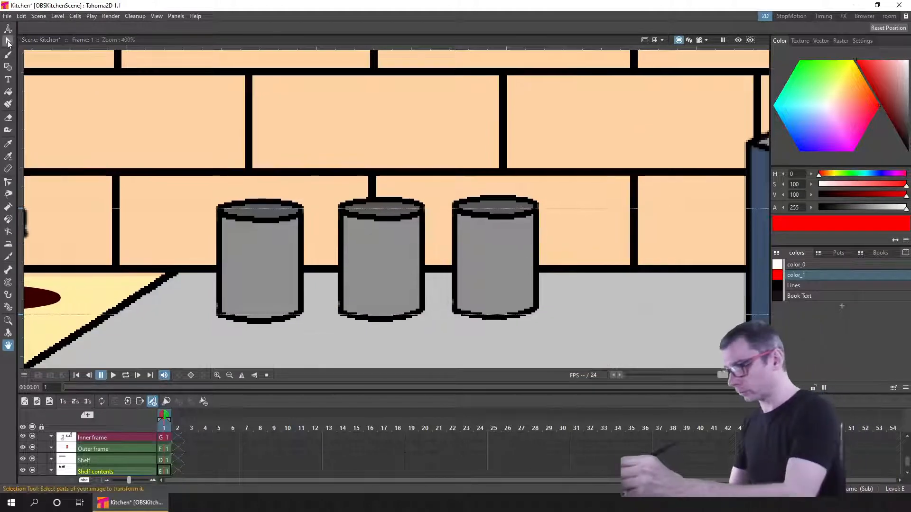
key(s)
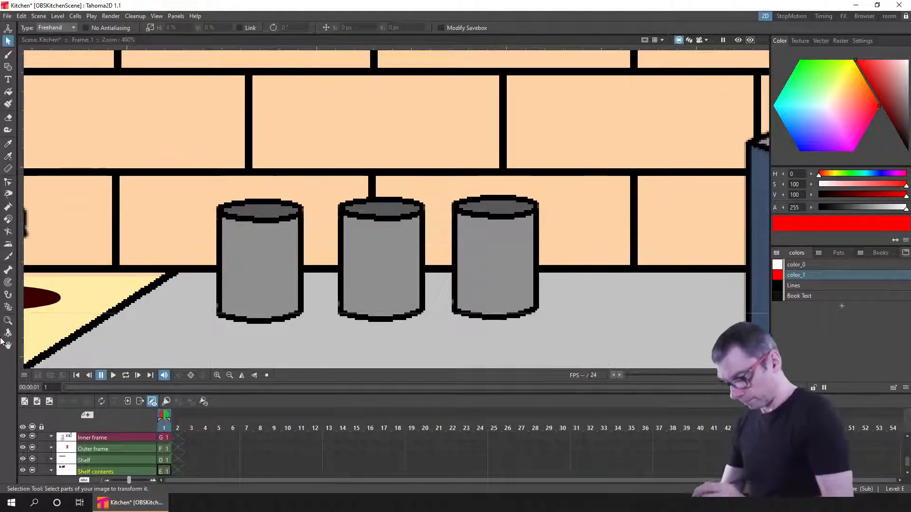
mouse_move(612, 146)
mouse_down()
mouse_move(200, 152)
mouse_move(301, 350)
mouse_move(592, 340)
mouse_move(602, 297)
mouse_up()
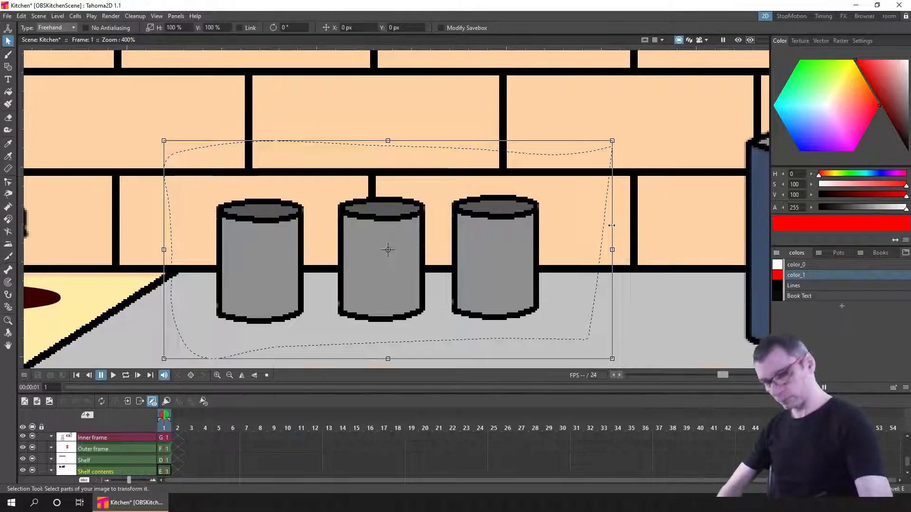
scroll(614, 225, down, 2)
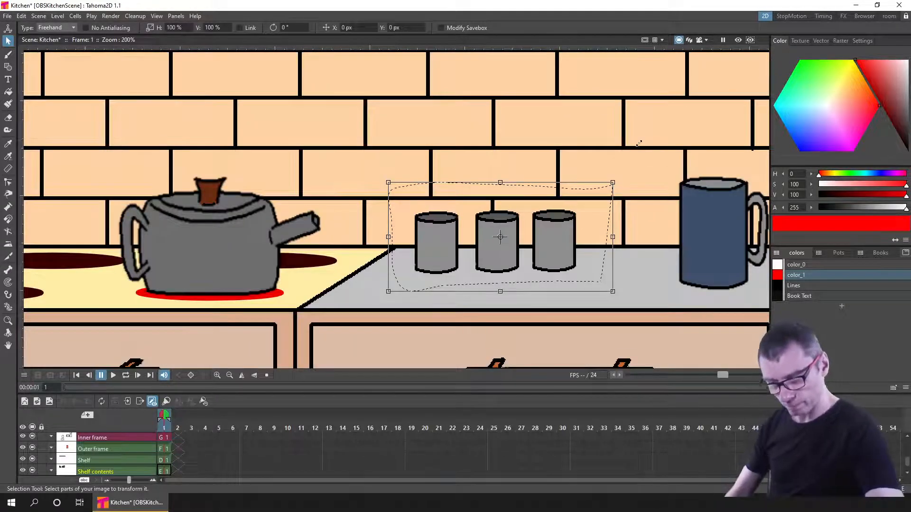
drag(639, 143, 639, 141)
On the Kettle + cup level, outline the three containers, scale them to 137.84% by 167.7%, offset them -57.34 px and -31.11 px, and deselect.
scroll(175, 450, down, 1)
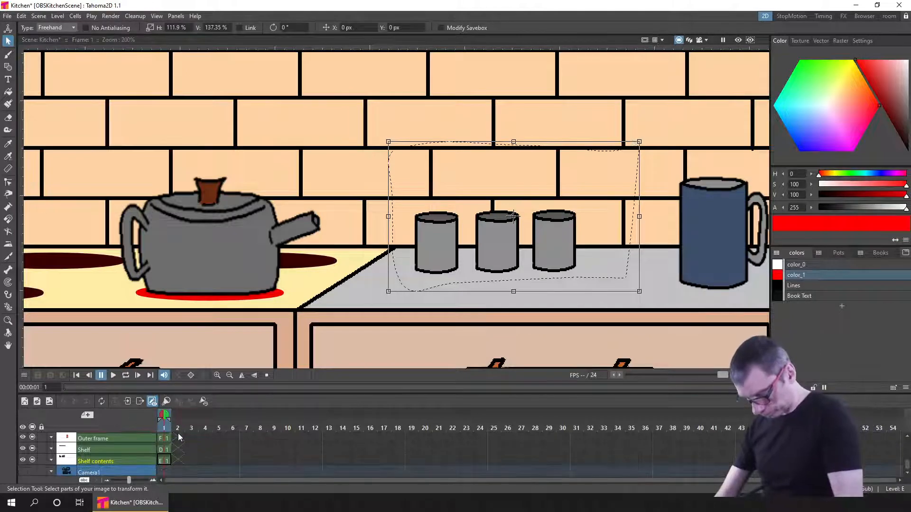
scroll(174, 448, up, 6)
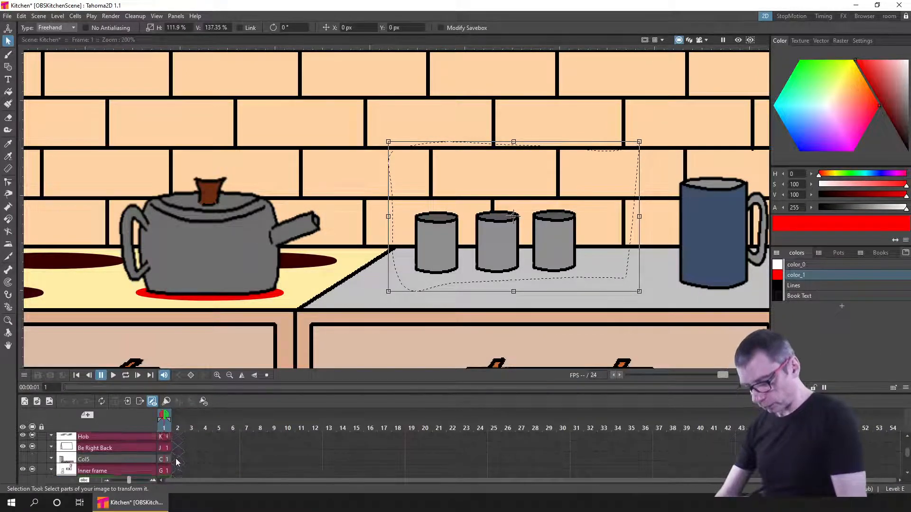
click(164, 451)
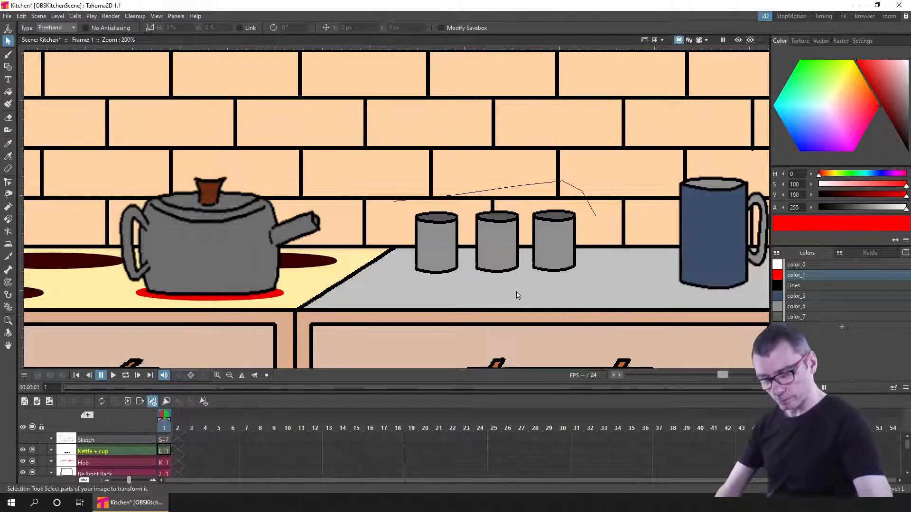
mouse_move(393, 279)
mouse_down()
mouse_move(393, 228)
mouse_move(384, 222)
mouse_up()
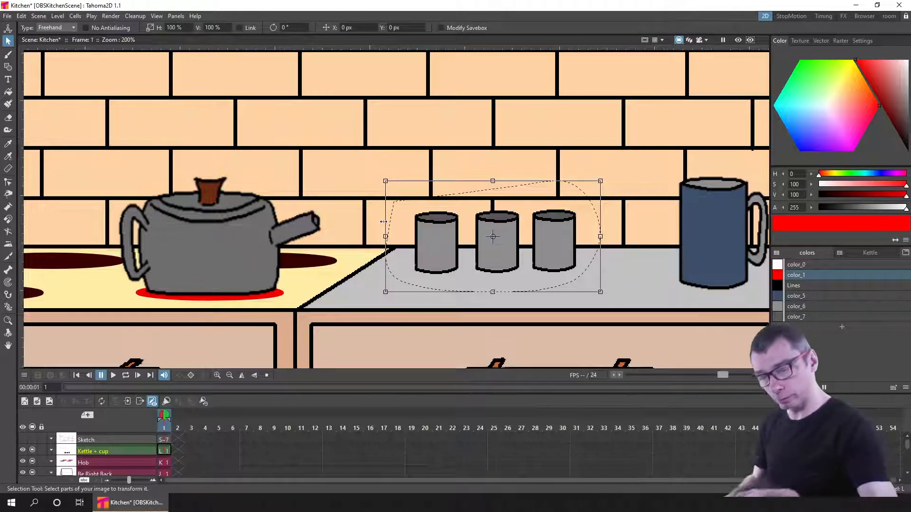
mouse_move(596, 170)
mouse_down()
mouse_move(584, 200)
mouse_move(597, 204)
mouse_move(532, 187)
mouse_move(418, 191)
mouse_move(389, 257)
mouse_move(438, 300)
mouse_move(602, 269)
mouse_up()
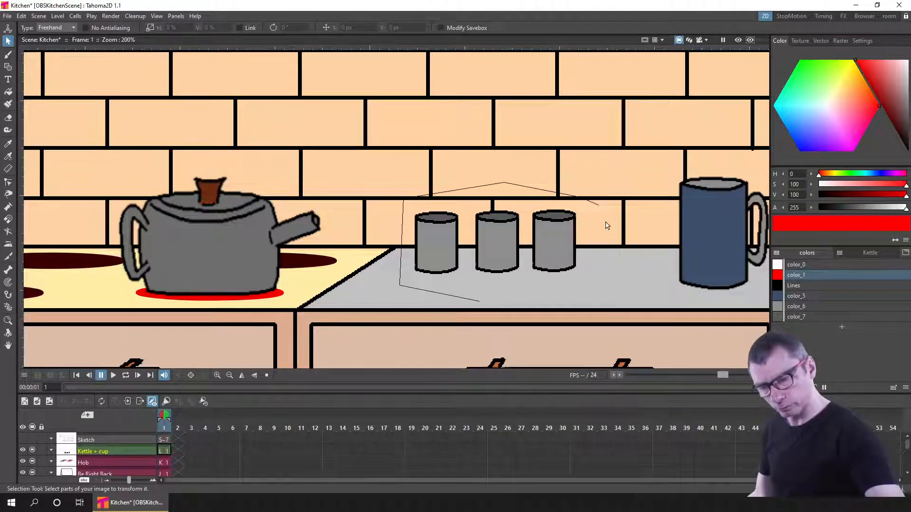
mouse_move(597, 214)
mouse_down()
mouse_move(601, 192)
mouse_move(652, 123)
mouse_move(689, 100)
mouse_up()
drag(614, 213, 600, 243)
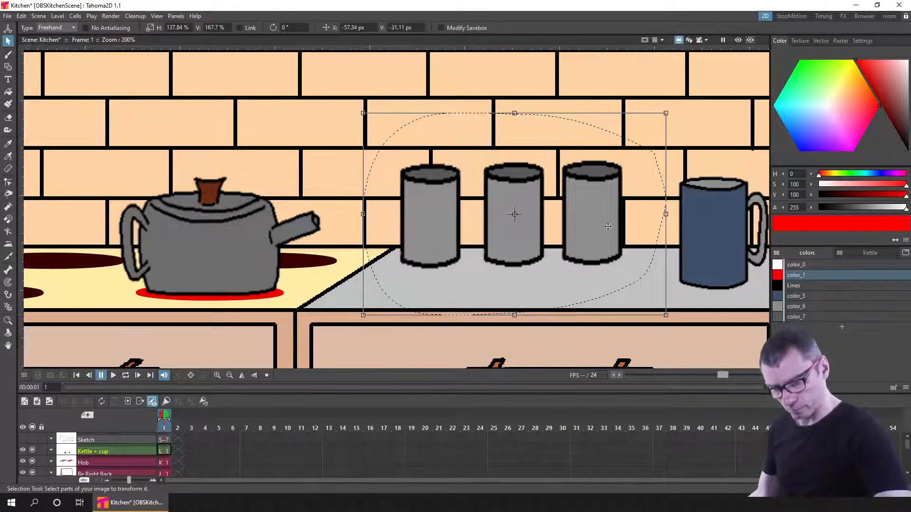
click(682, 302)
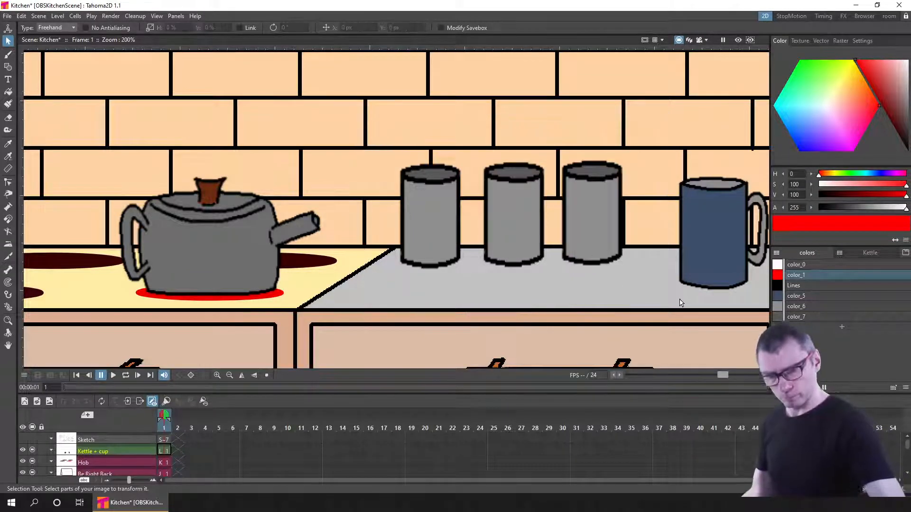
Pick the Lines style for the Brush tool and save the scene.
click(801, 285)
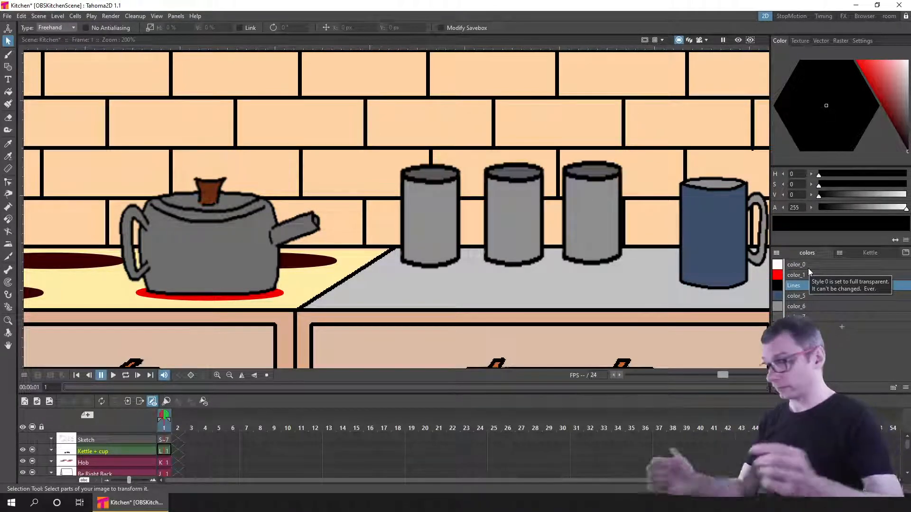
click(8, 56)
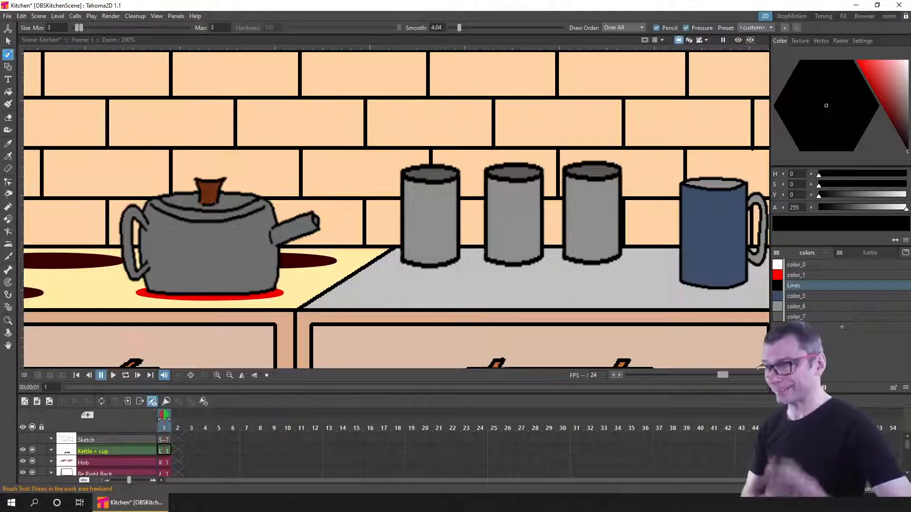
key(ctrl+s)
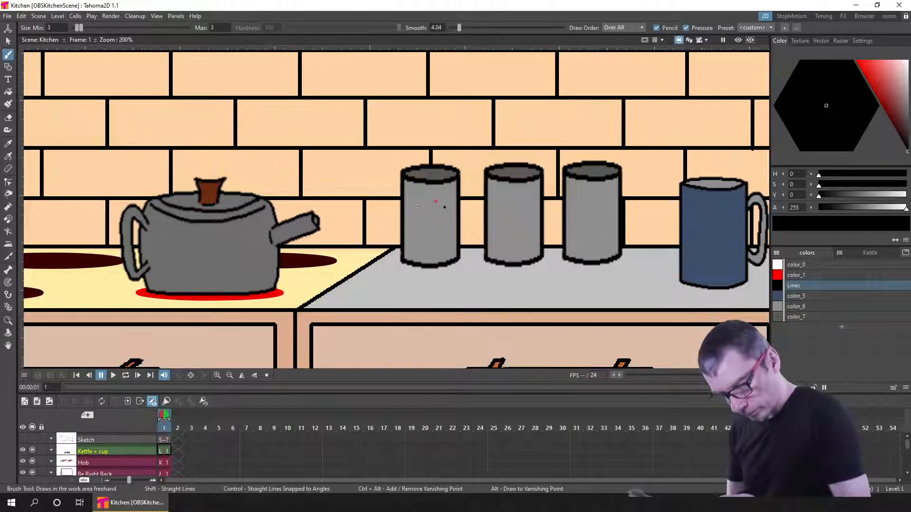
Test brush strokes on the container nearest the kettle, set the brush size to 3.45 minimum and 6.87 maximum, and erase the container's test marks.
drag(417, 248, 446, 240)
key(ctrl+z)
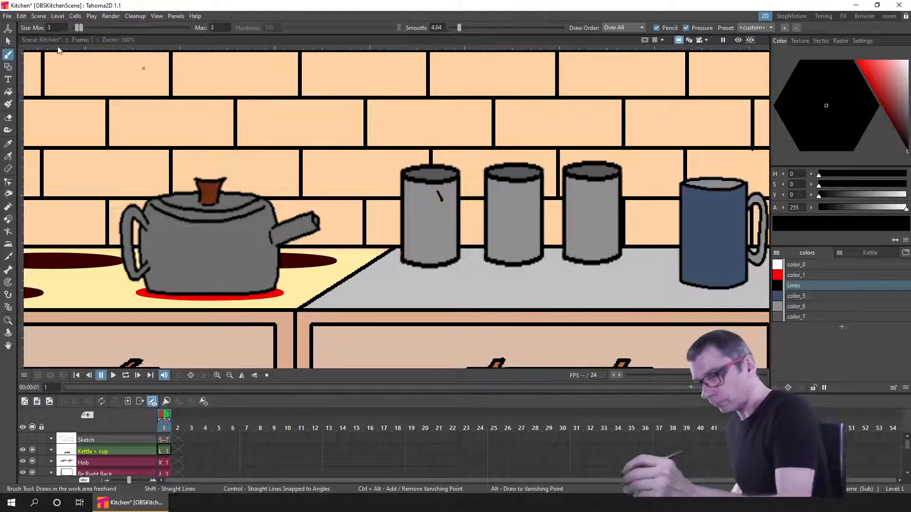
mouse_move(80, 29)
mouse_down()
mouse_move(91, 28)
mouse_move(80, 30)
mouse_up()
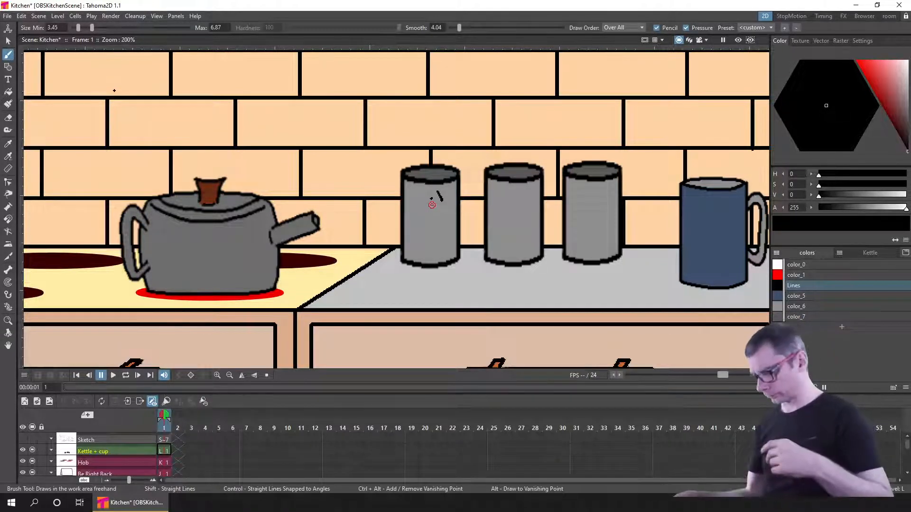
key(a)
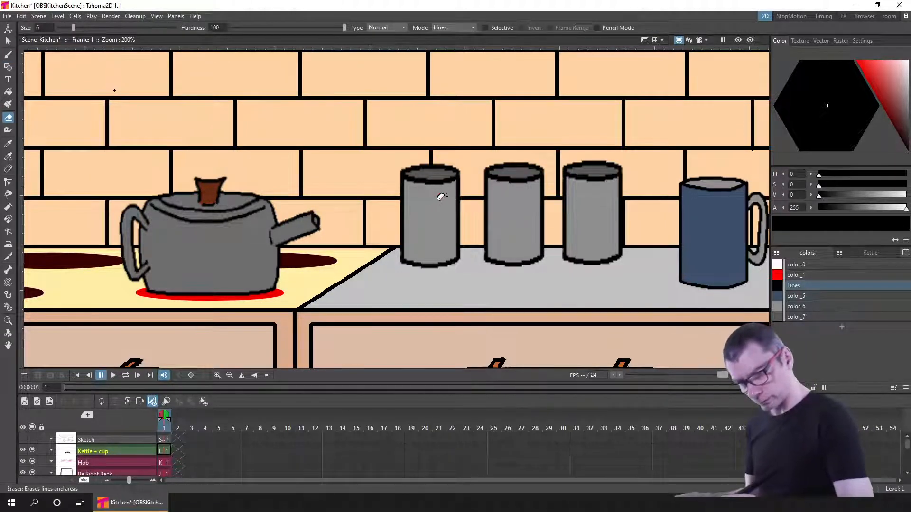
key(b)
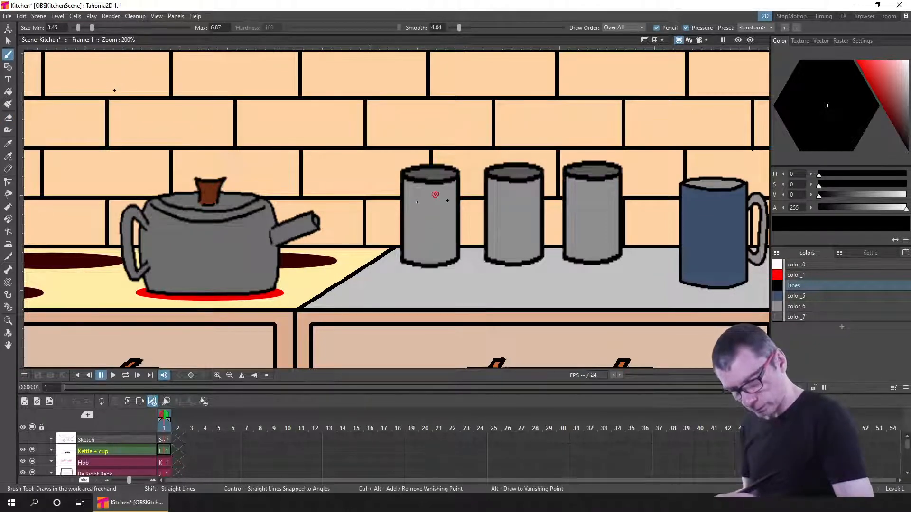
Brush the letters C, T and S in the Lines style onto the three containers, redoing the C, and save the scene.
drag(444, 233, 445, 231)
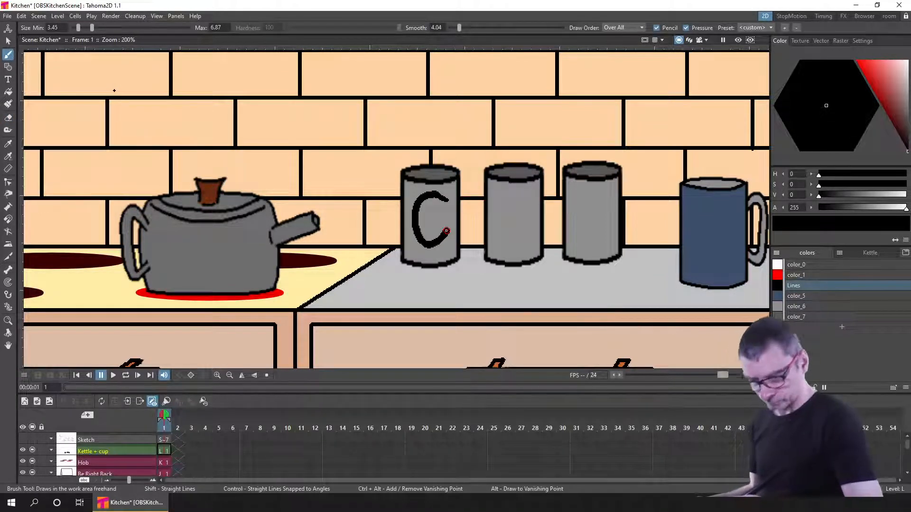
key(ctrl+z)
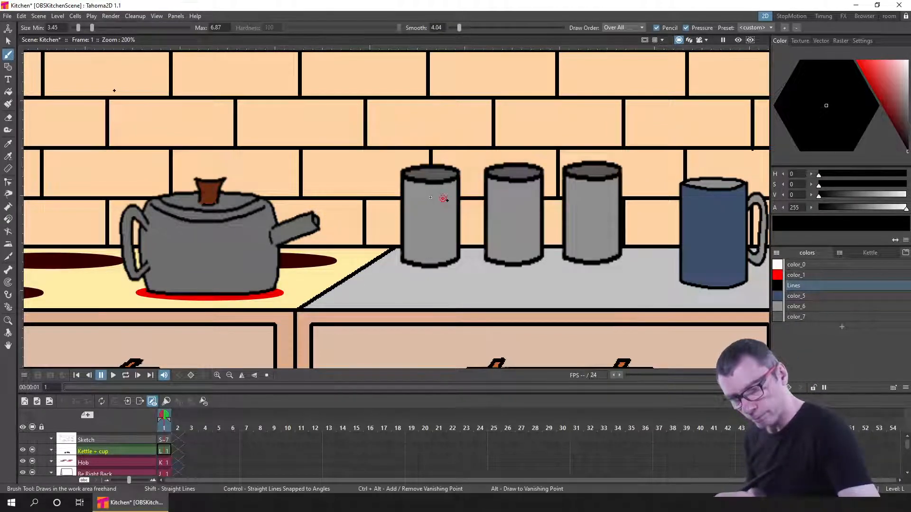
drag(428, 198, 427, 197)
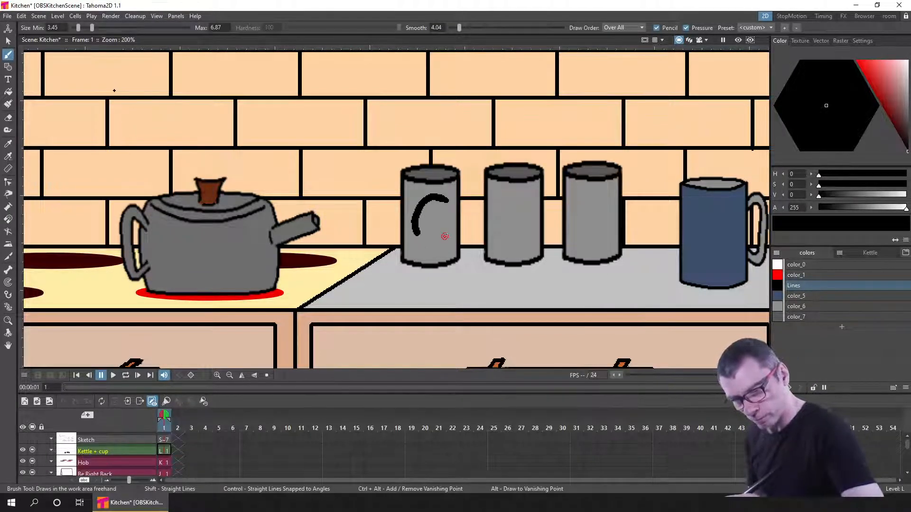
drag(445, 236, 446, 234)
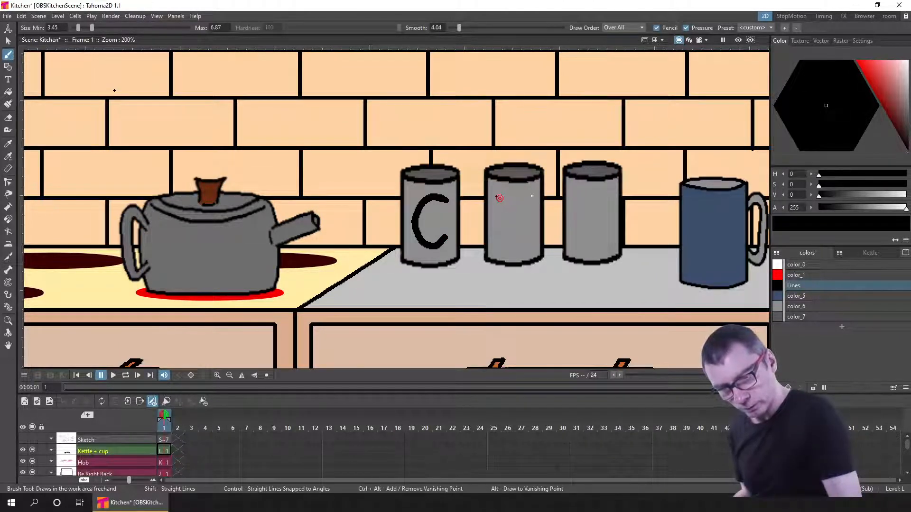
drag(515, 200, 516, 200)
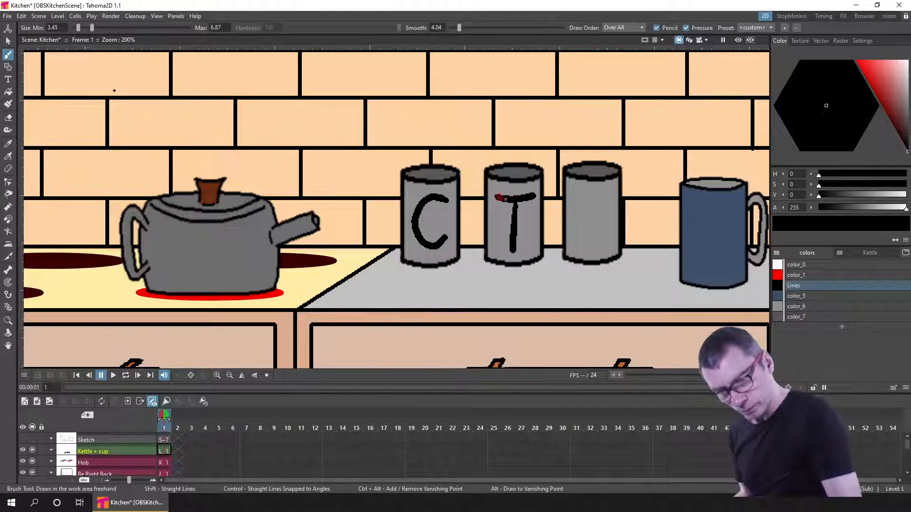
key(ctrl+z)
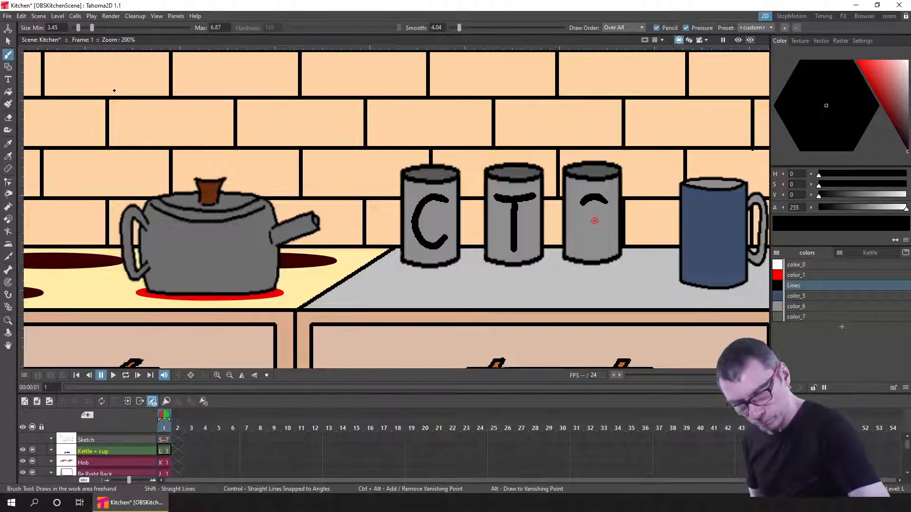
drag(594, 250, 579, 243)
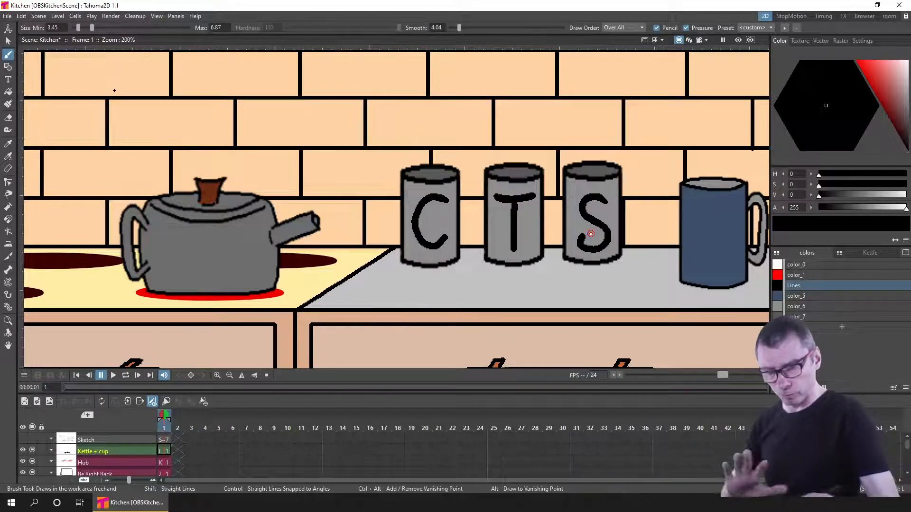
key(ctrl+s)
Test a short brush stroke on the blue mug, erase it with the Eraser tool and save the scene.
drag(692, 225, 683, 245)
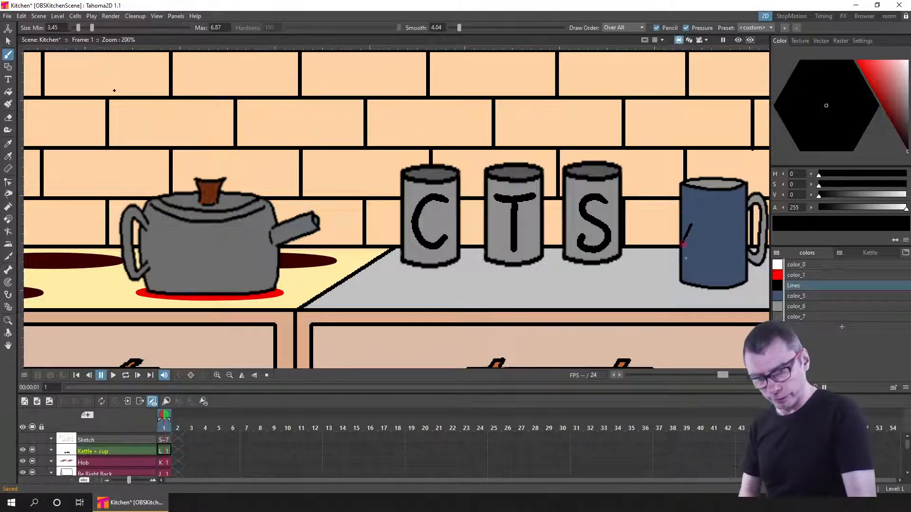
drag(113, 90, 36, 101)
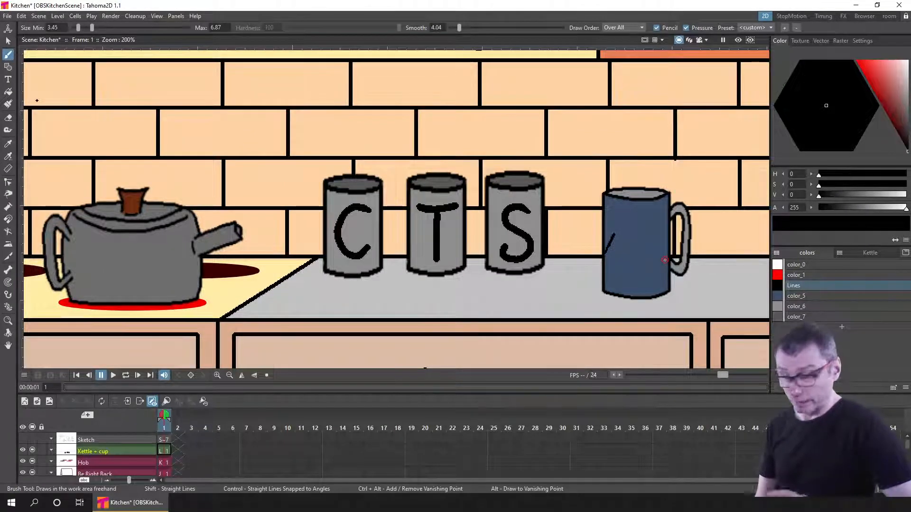
key(a)
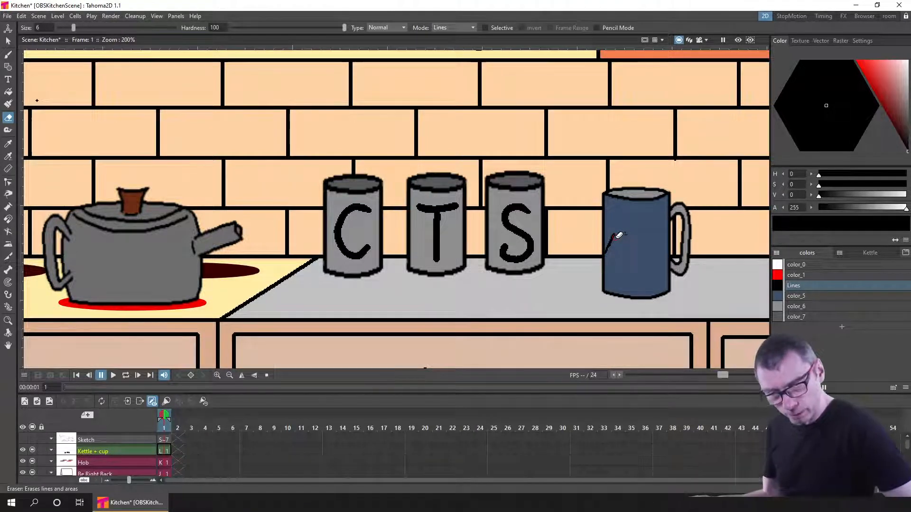
click(615, 237)
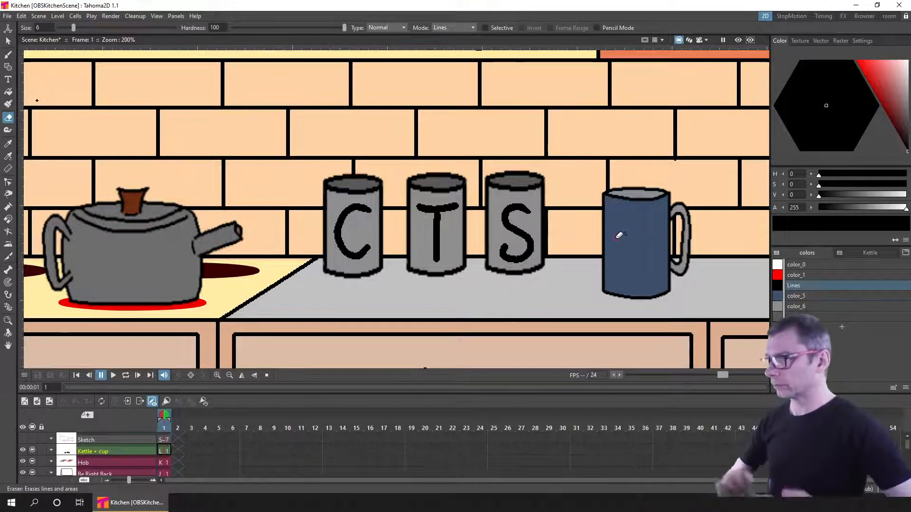
key(ctrl+s)
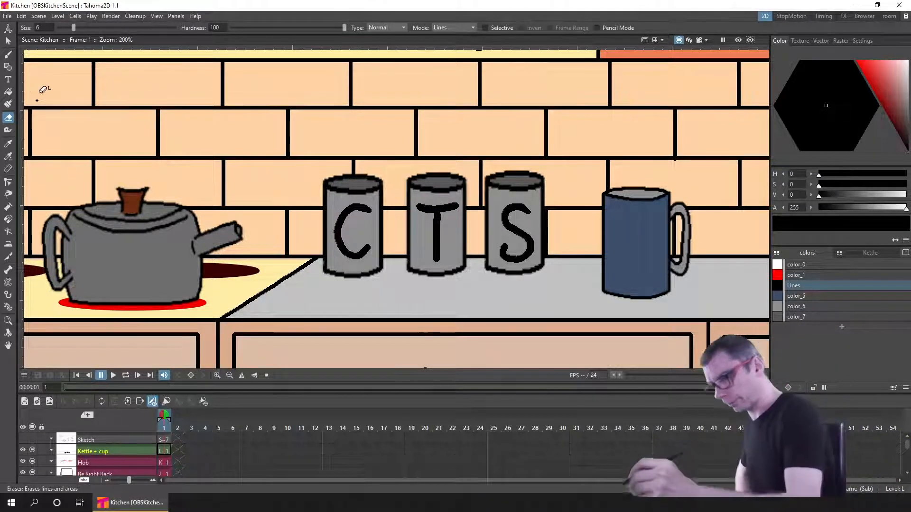
Erase the stray dot on the wall tiles above the kettle and save the scene.
click(38, 100)
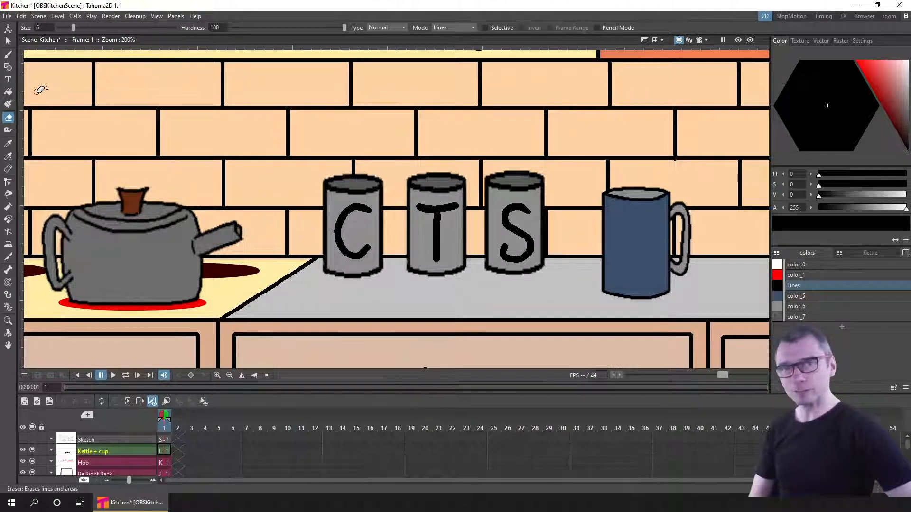
key(ctrl+s)
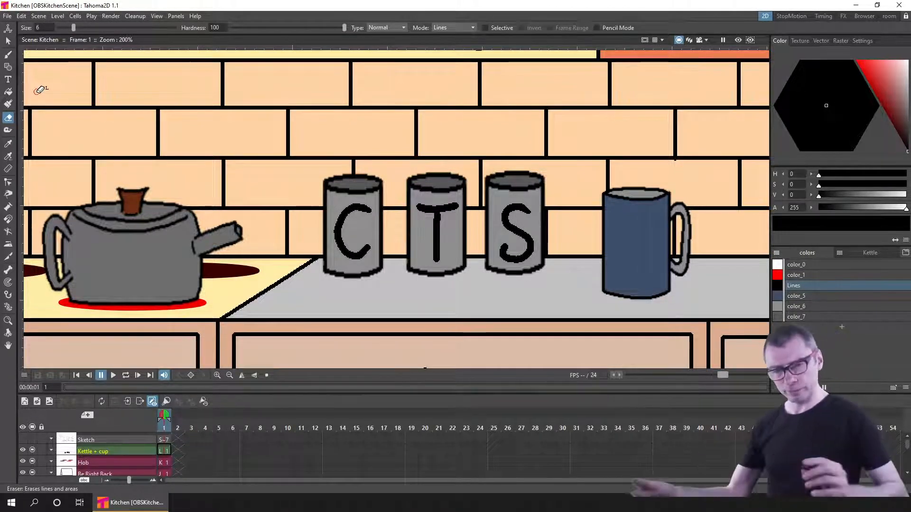
click(501, 177)
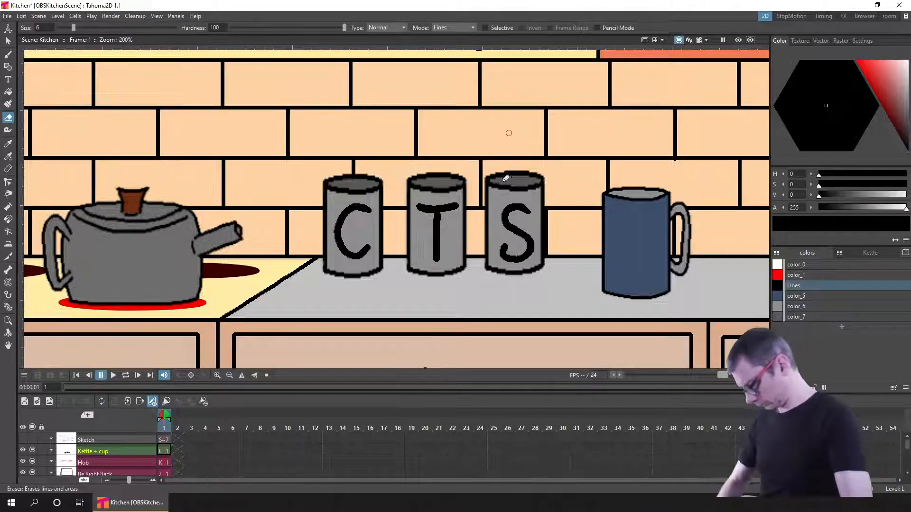
scroll(515, 176, down, 2)
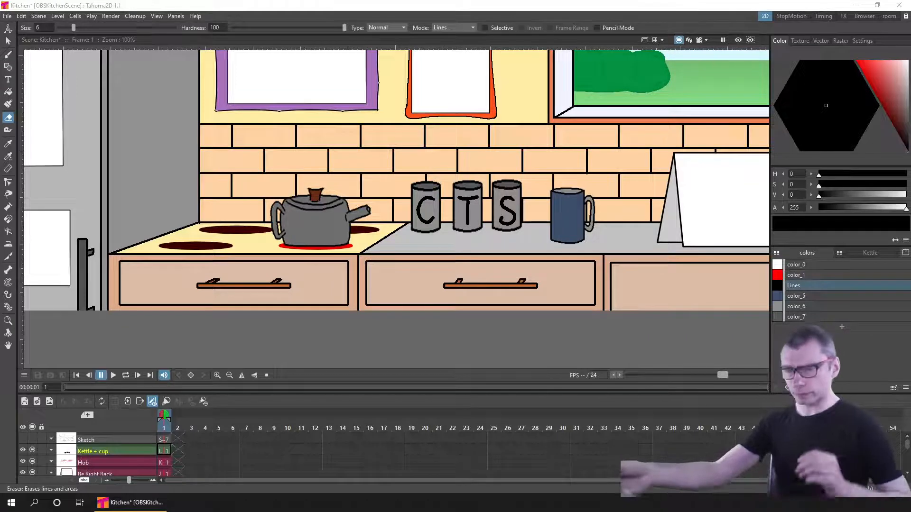
key(ctrl+s)
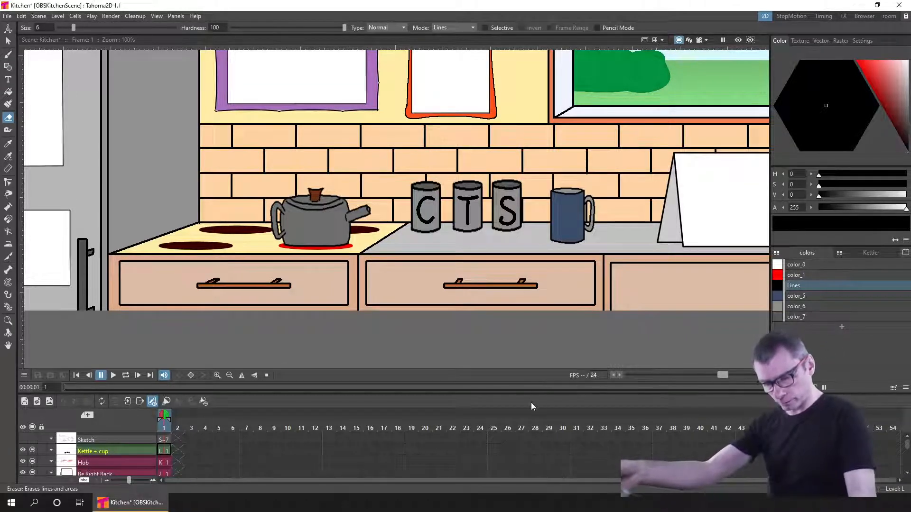
Review the Windows Ink Support option in the Touch/Tablet Settings preferences, restart the program and reopen the Kitchen scene.
click(7, 16)
key(Escape)
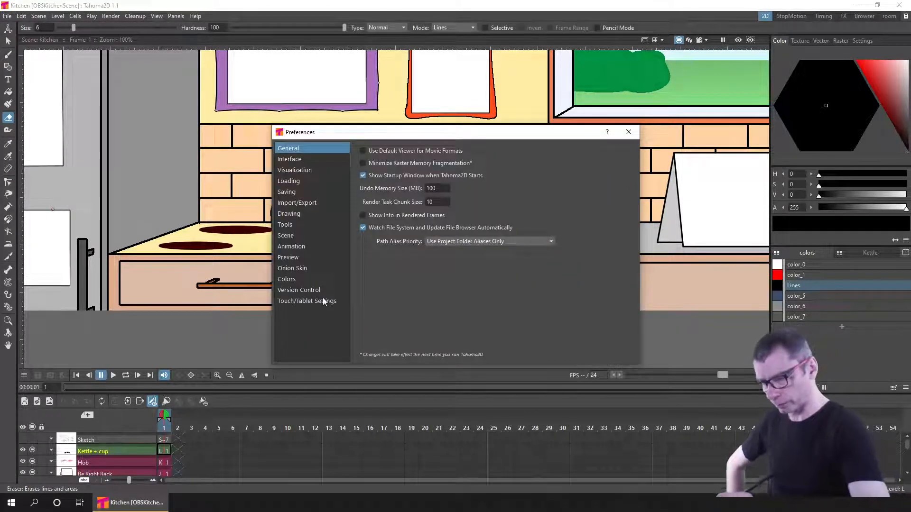
click(321, 301)
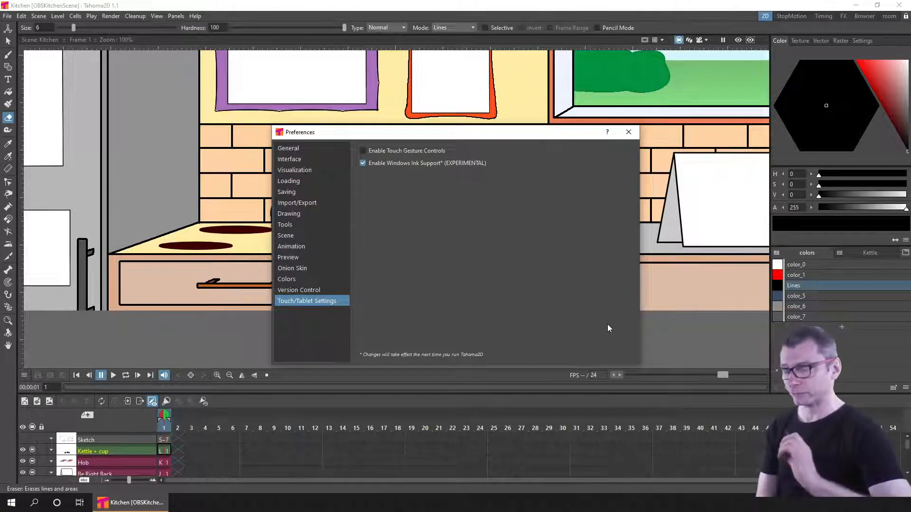
click(629, 132)
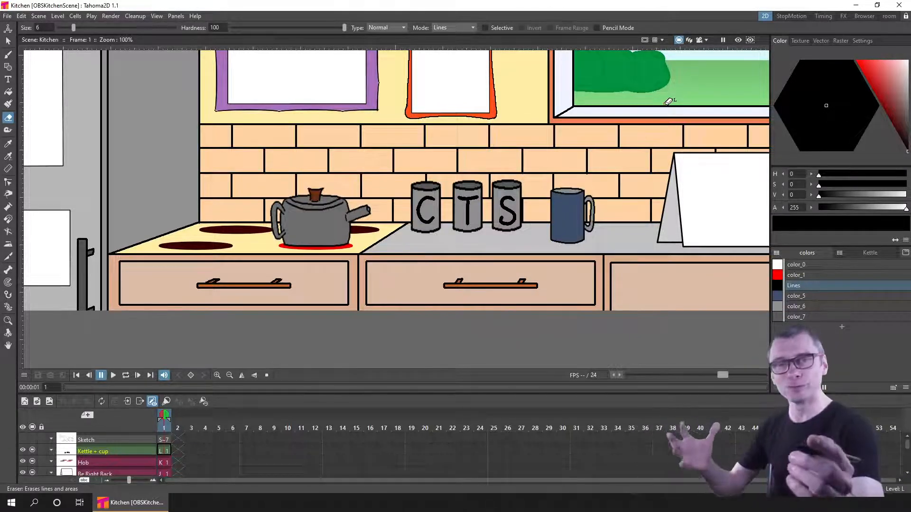
click(899, 5)
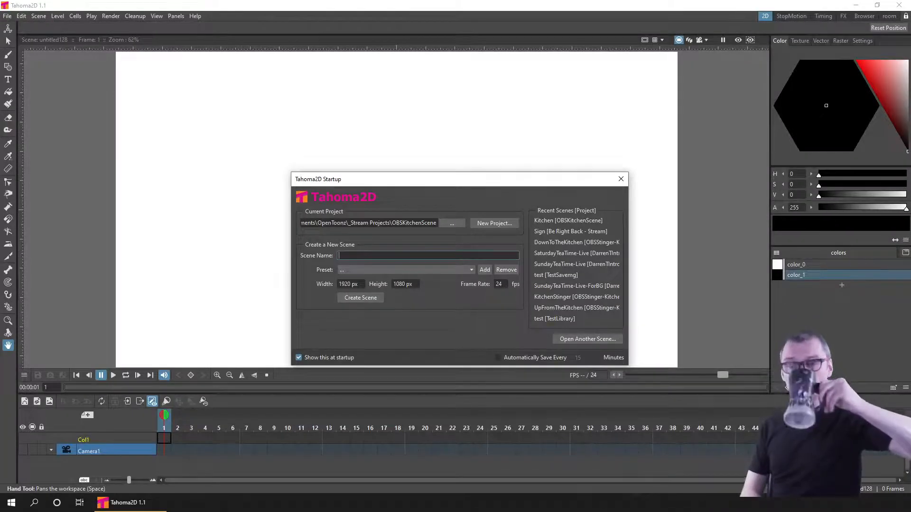
click(579, 220)
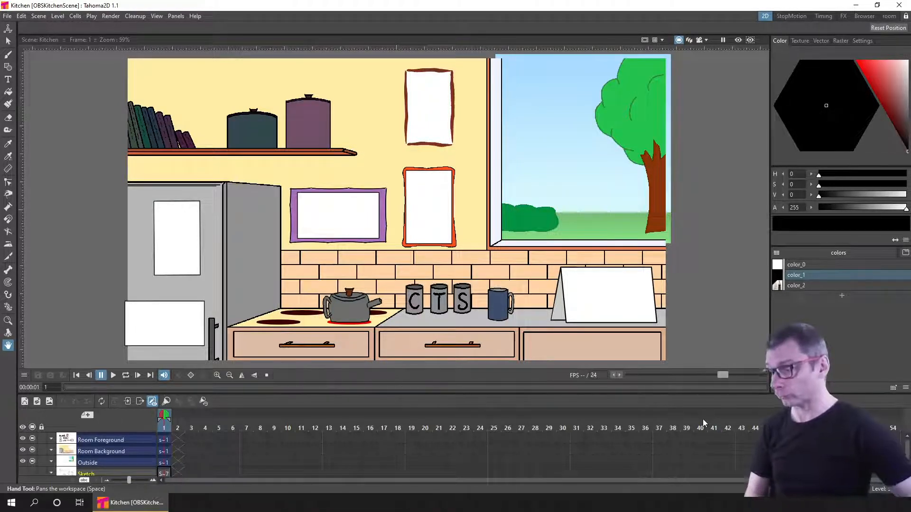
Enter the Room Foreground sub-scene and select frame 1 of the Kettle + cup level for drawing with the Brush tool.
key(b)
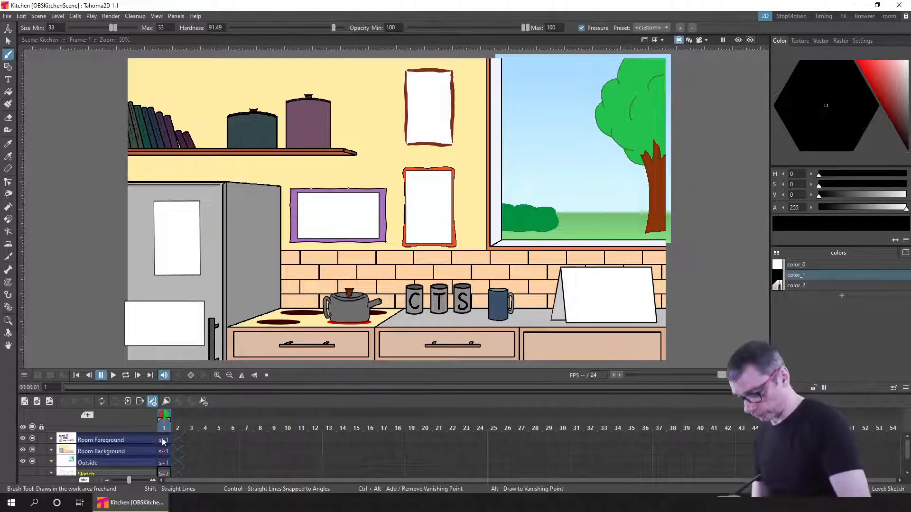
click(138, 402)
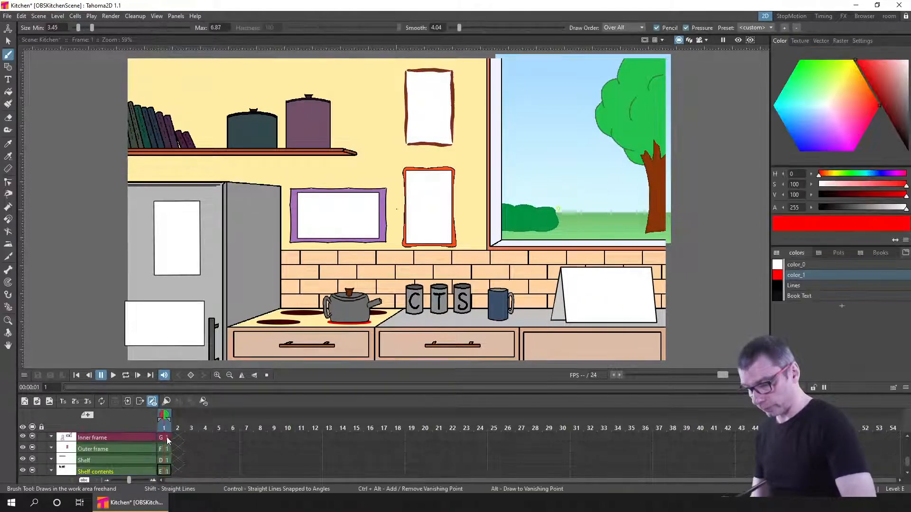
scroll(169, 449, up, 3)
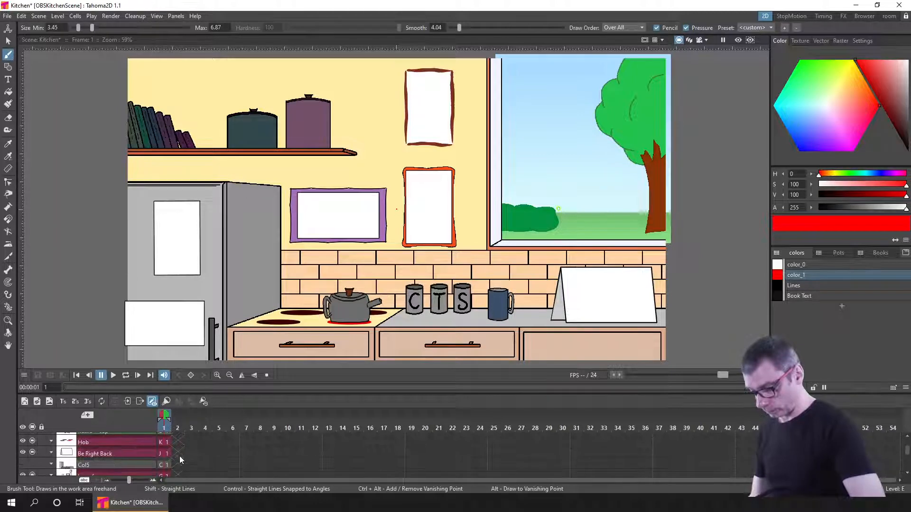
scroll(169, 440, up, 2)
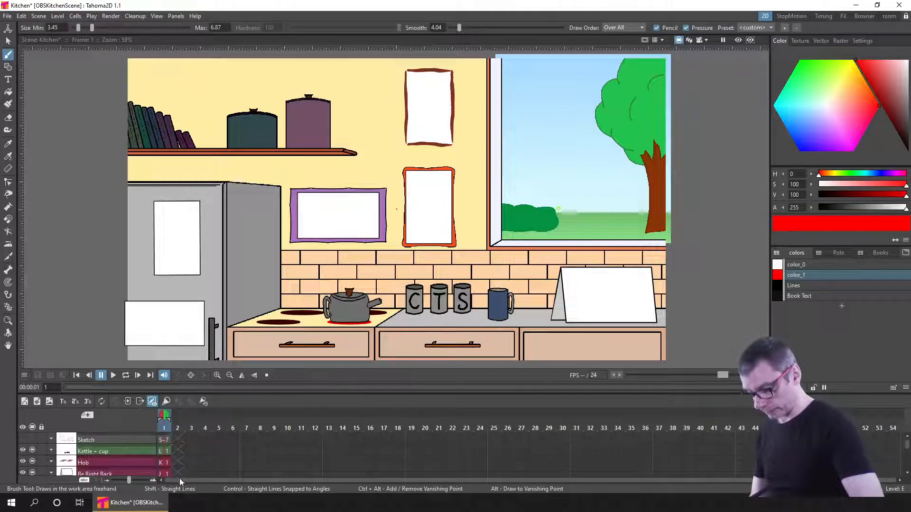
click(170, 452)
Test freehand brush strokes in the red color_1 style across the papers on the fridge.
click(178, 229)
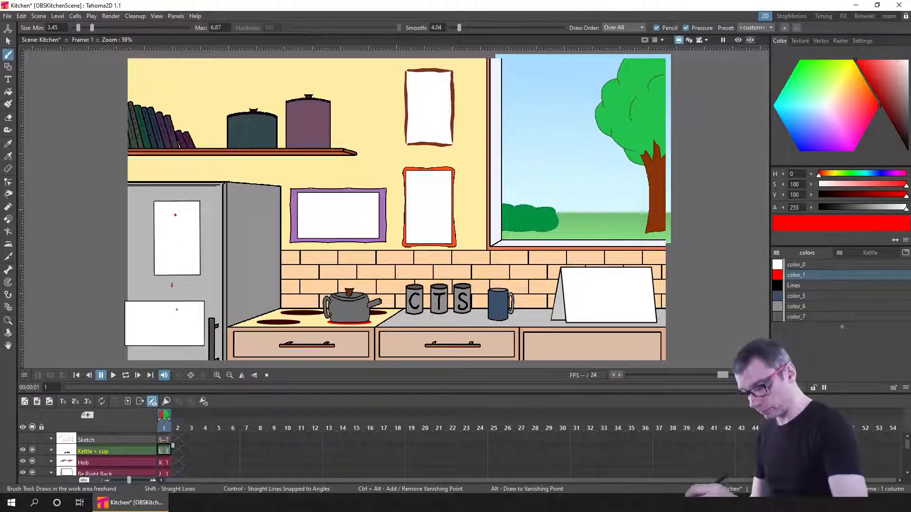
mouse_move(174, 264)
mouse_down()
mouse_move(172, 286)
mouse_move(176, 214)
mouse_move(175, 305)
mouse_up()
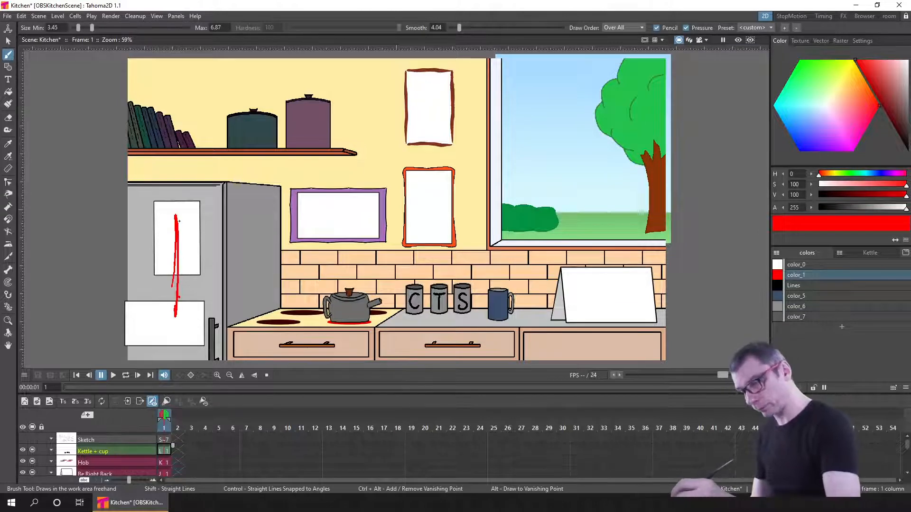
drag(177, 242, 175, 316)
mouse_move(180, 225)
mouse_down()
mouse_move(182, 298)
mouse_move(181, 228)
mouse_move(189, 285)
mouse_move(195, 214)
mouse_move(202, 271)
mouse_up()
click(199, 248)
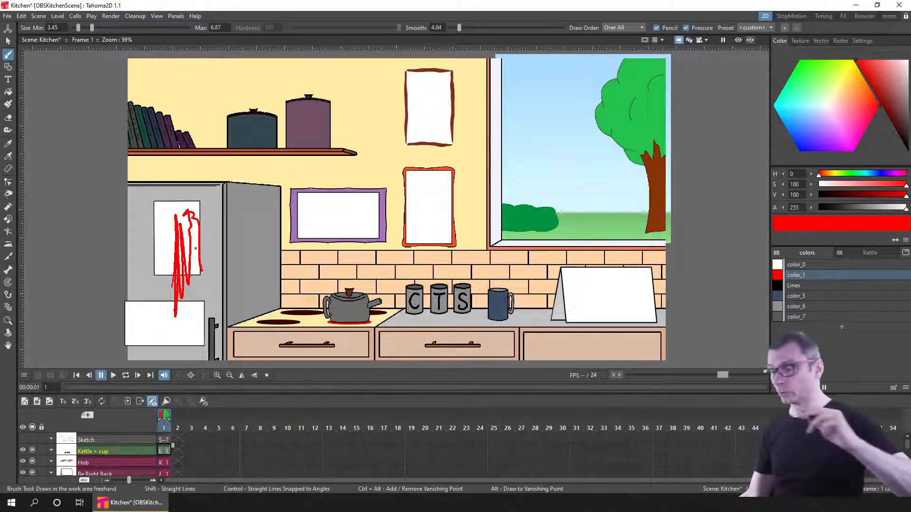
Try to undo the red test strokes on the fridge and dismiss the error message.
key(ctrl+z)
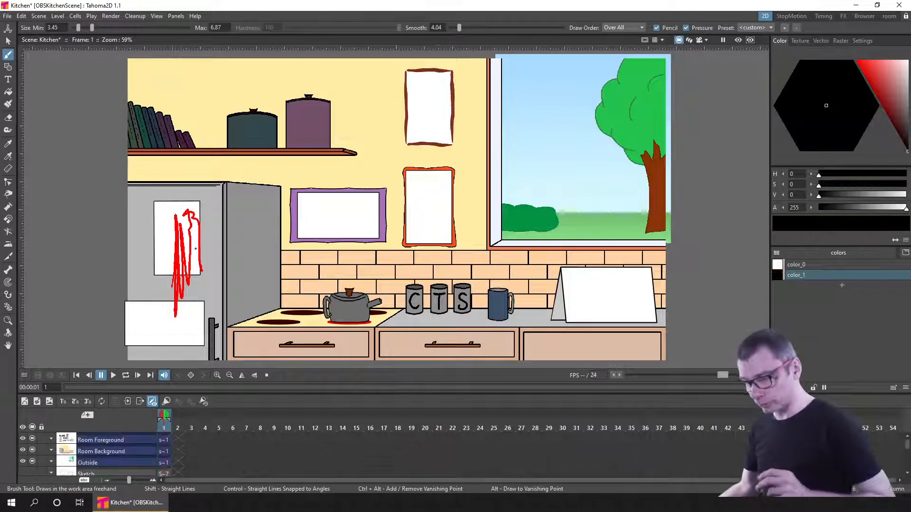
key(ctrl+z)
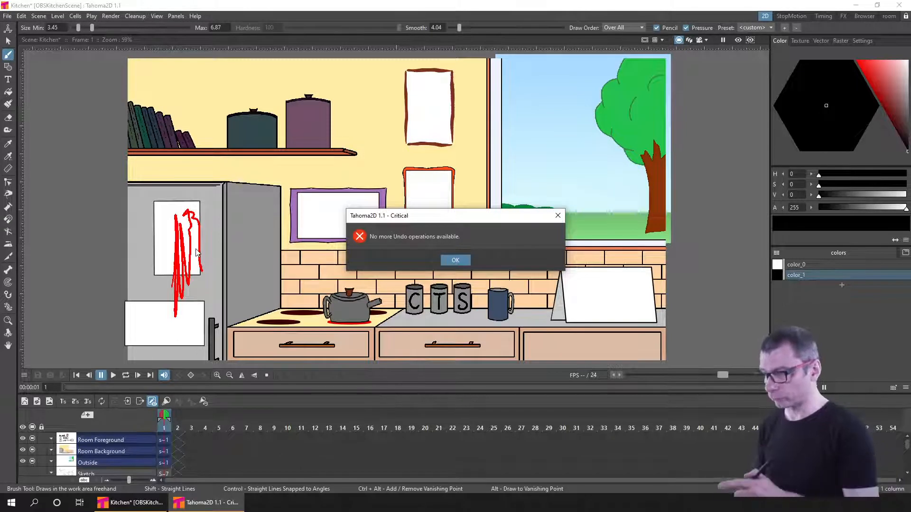
click(455, 257)
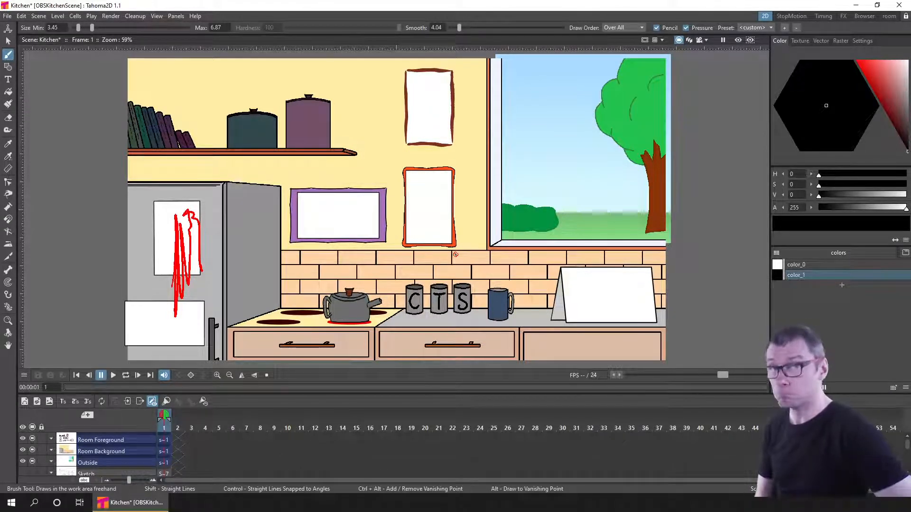
Check the touch gesture and Windows Ink options in the Touch/Tablet Settings preferences.
click(7, 16)
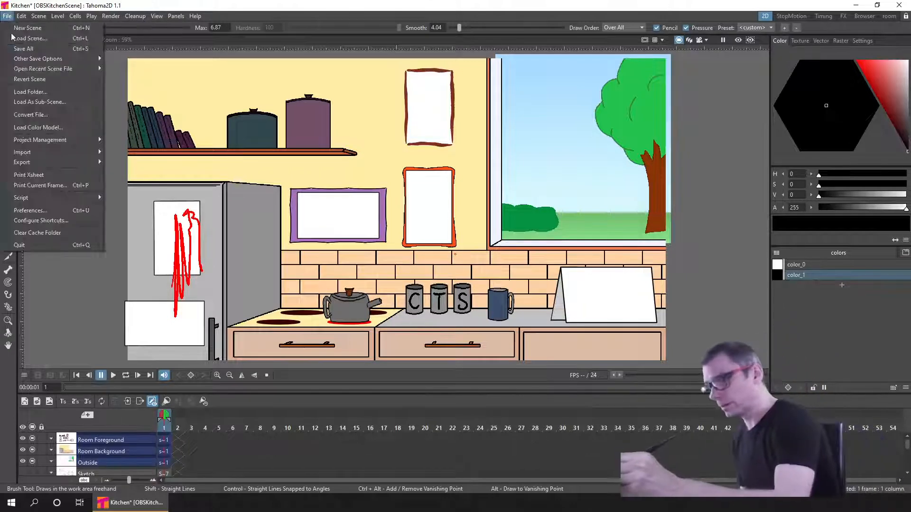
click(55, 209)
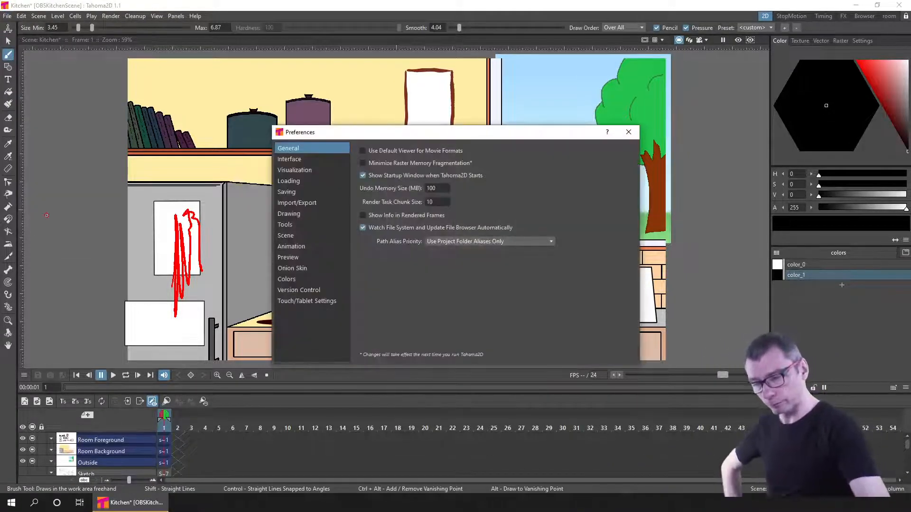
click(330, 301)
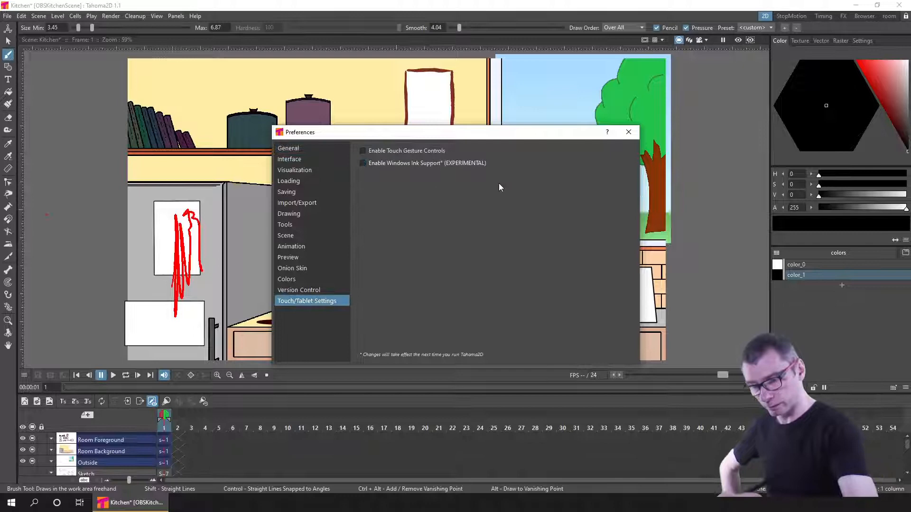
click(628, 132)
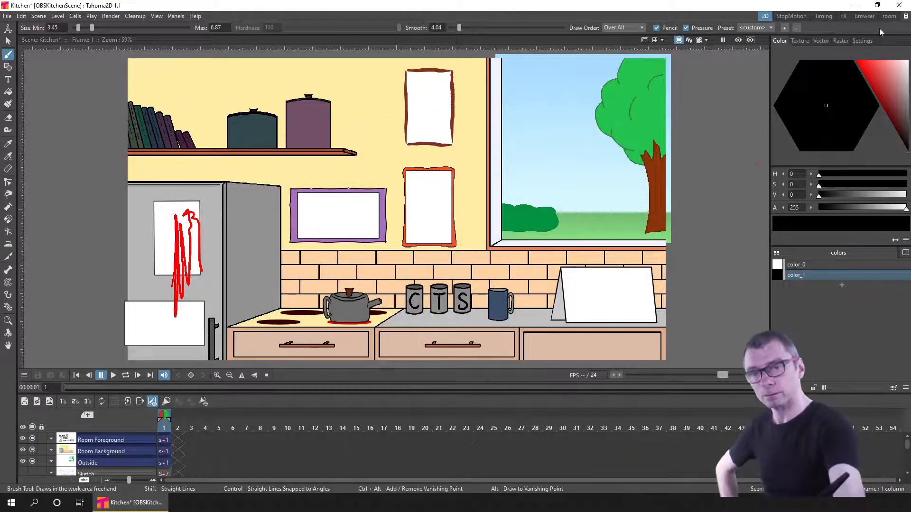
Quit the program discarding the scene changes, restart it and reopen the recent Kitchen scene.
click(896, 8)
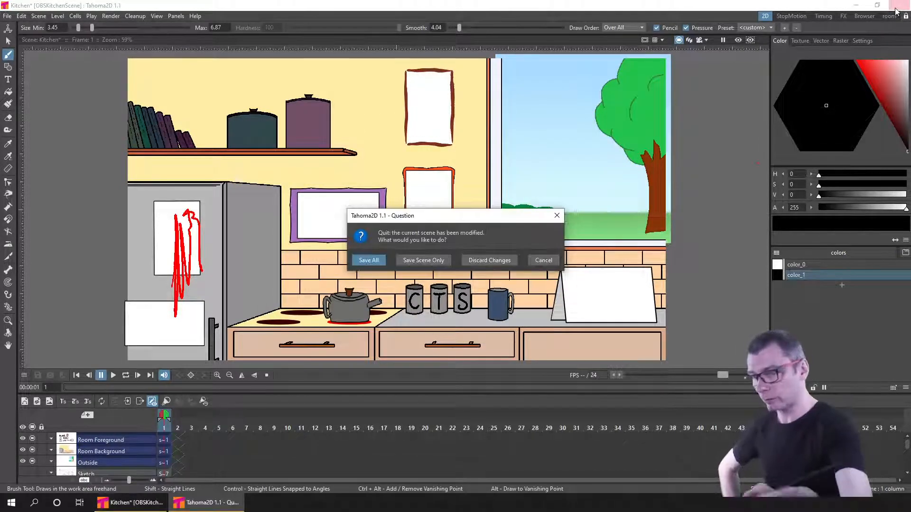
click(489, 261)
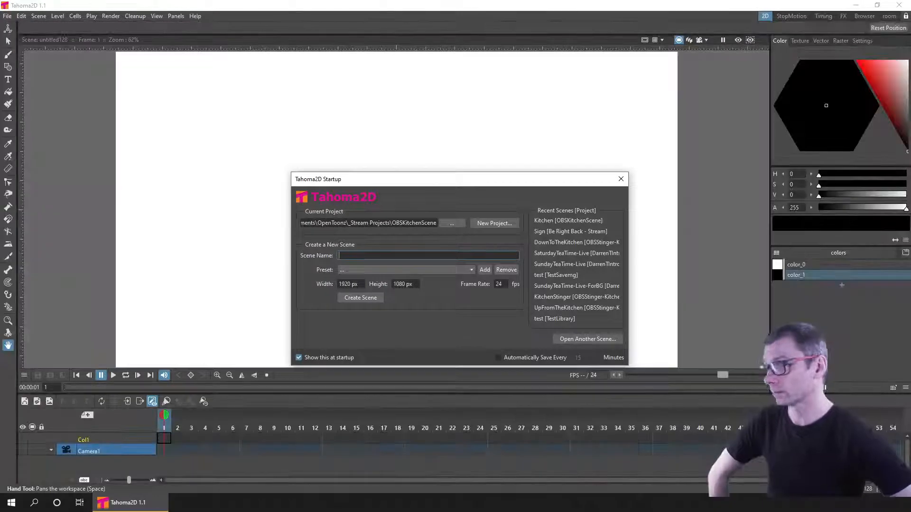
click(583, 220)
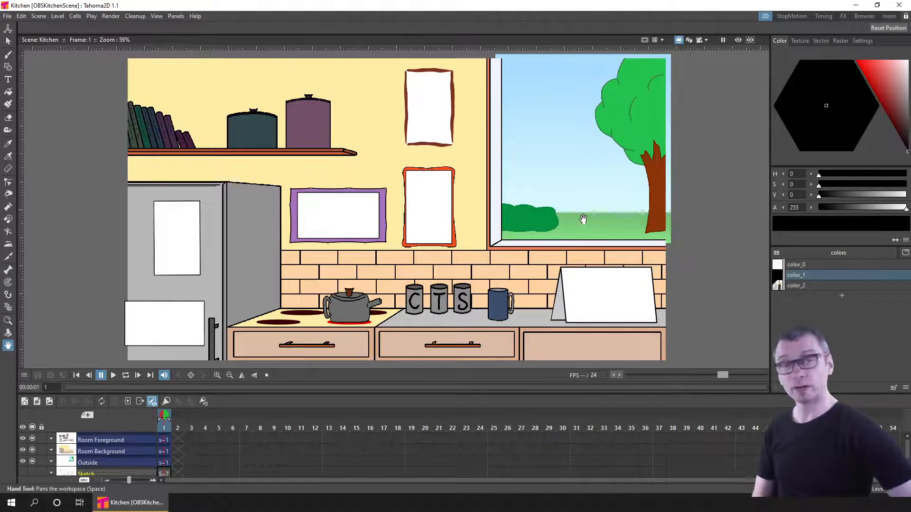
Open the Room Foreground sub-scene and select frame 1 of the Kettle + cup level with the Brush tool active.
drag(583, 219, 164, 442)
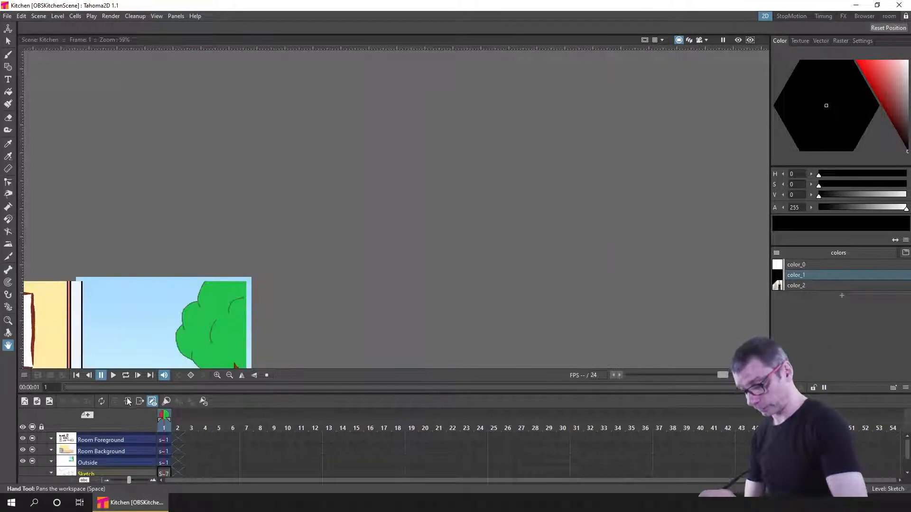
click(127, 402)
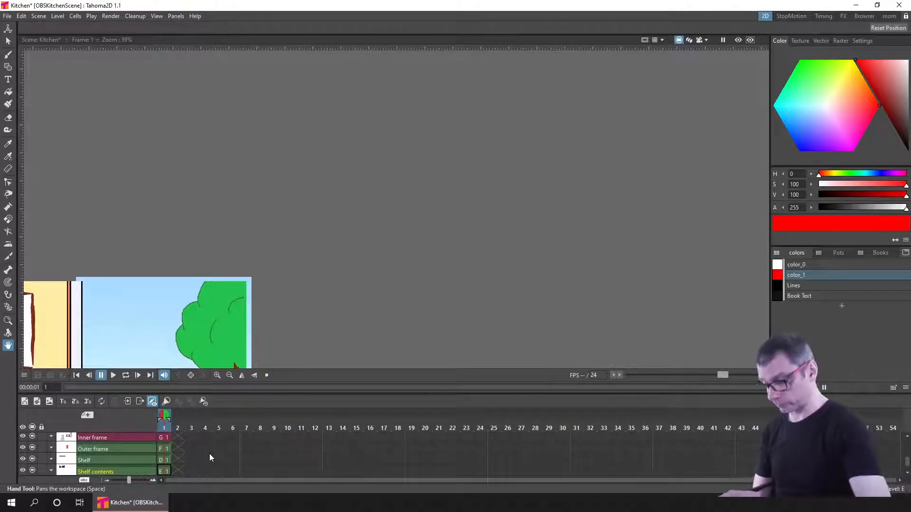
drag(243, 289, 637, 65)
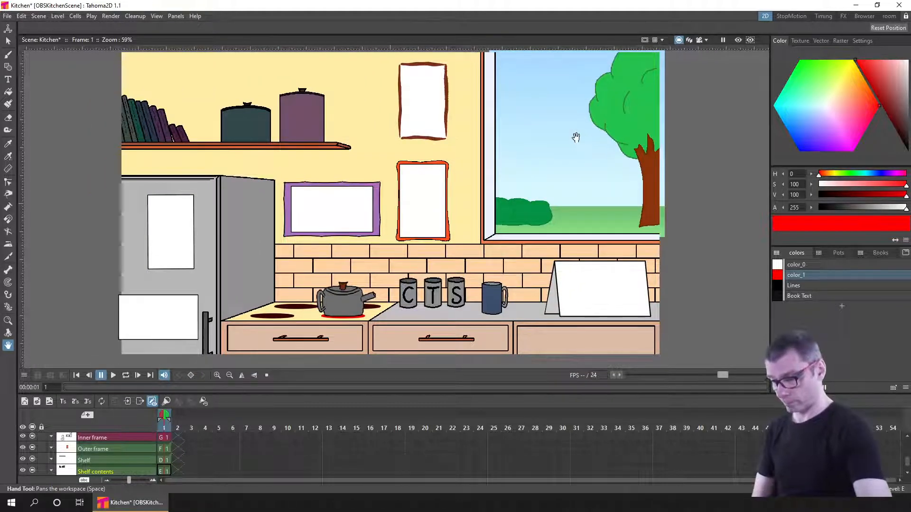
mouse_move(568, 198)
mouse_down()
mouse_move(581, 193)
mouse_move(562, 197)
mouse_up()
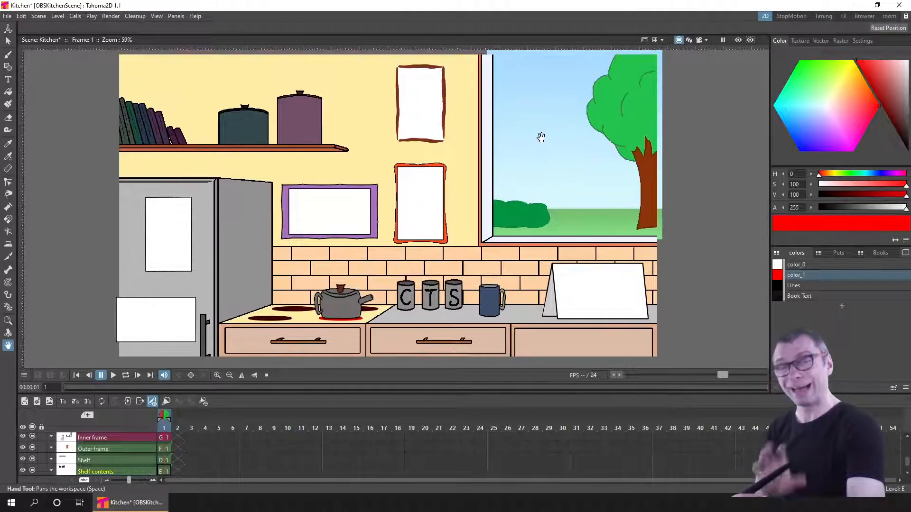
mouse_move(539, 136)
mouse_down()
mouse_move(488, 163)
mouse_move(533, 131)
mouse_up()
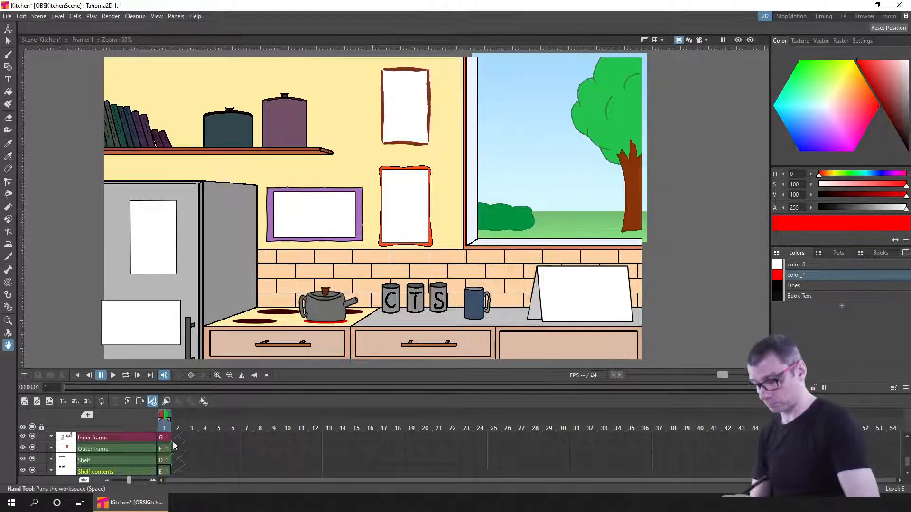
mouse_move(174, 444)
mouse_down()
mouse_move(191, 479)
mouse_move(184, 490)
mouse_up()
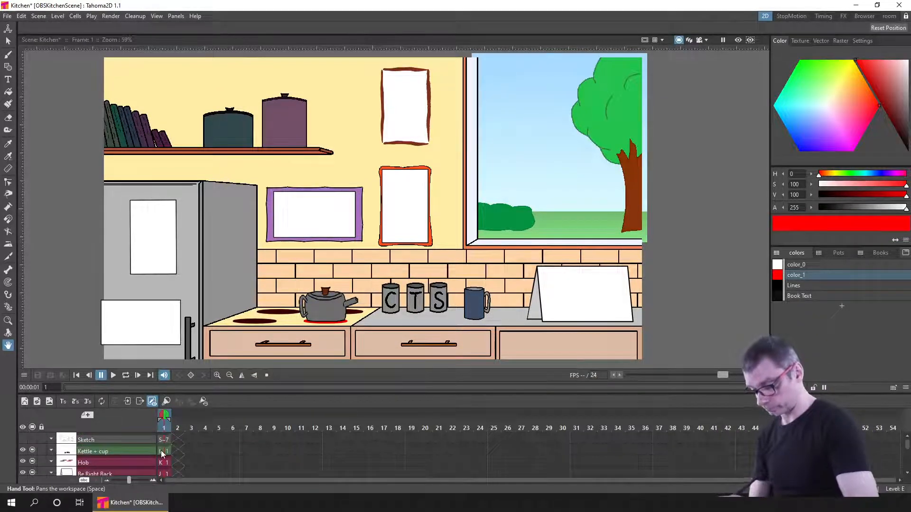
click(162, 453)
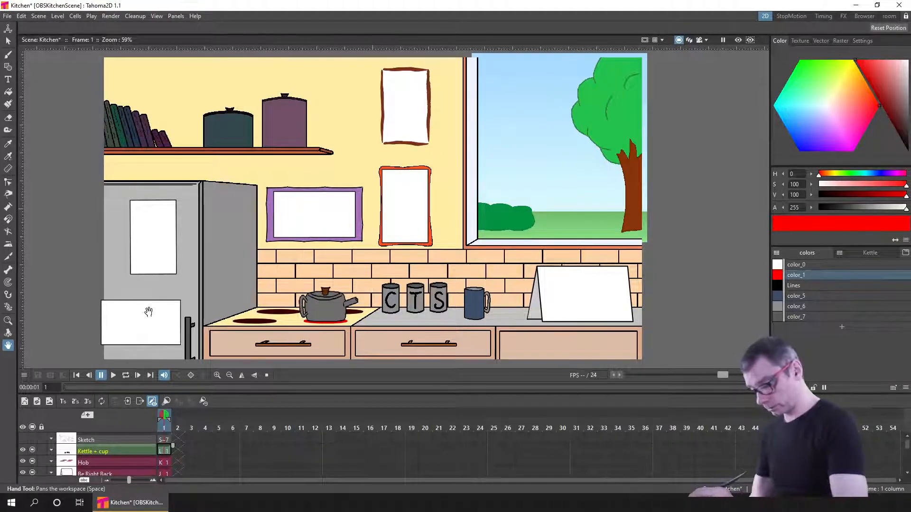
key(b)
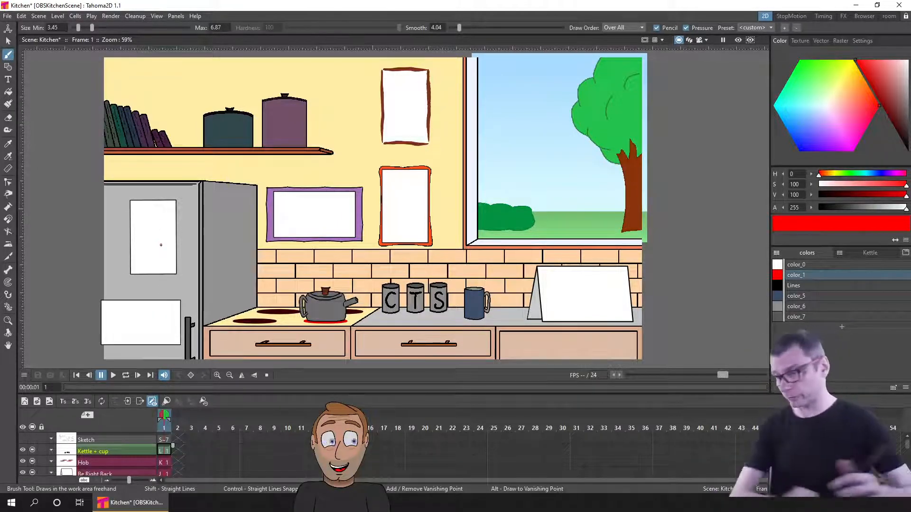
Test the pen with red brush marks on the upper fridge paper and undo them.
click(161, 245)
click(158, 233)
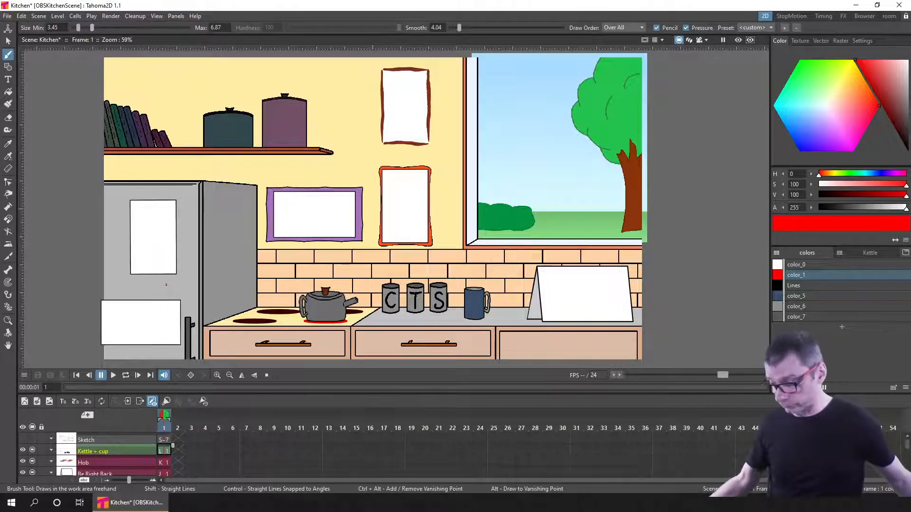
key(ctrl+z)
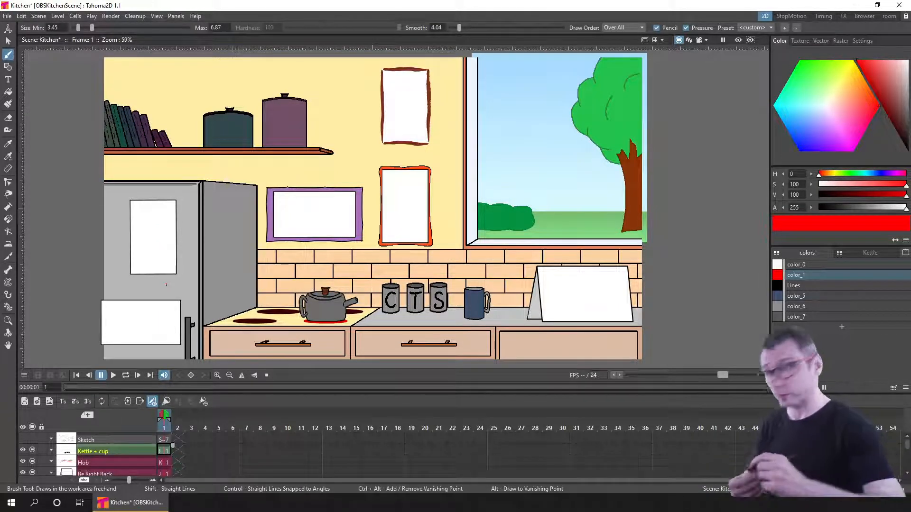
click(168, 248)
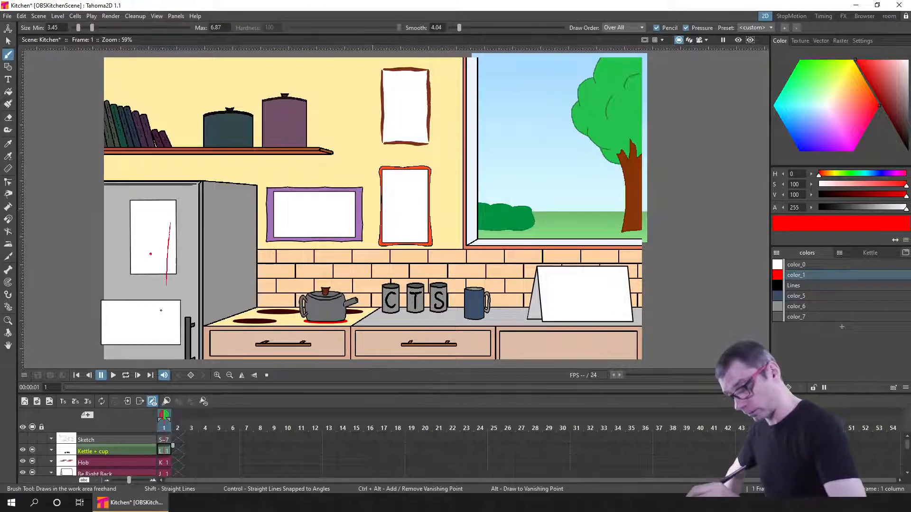
key(ctrl+z)
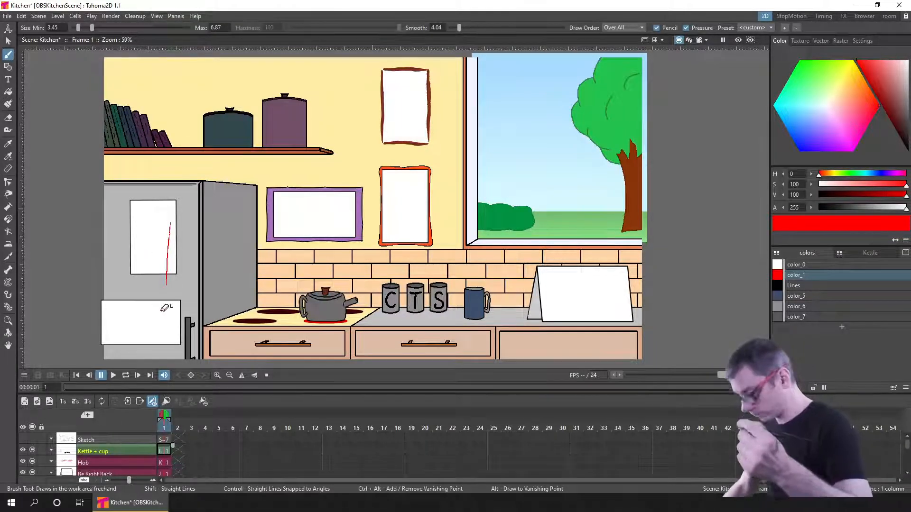
Erase the remaining red stroke on the fridge paper with the Eraser at size 17, and save the scene.
key(a)
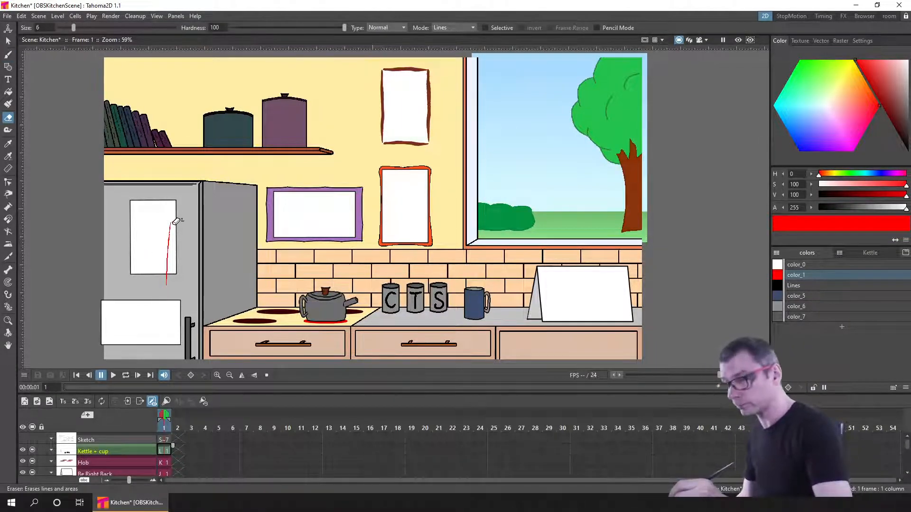
drag(83, 28, 104, 29)
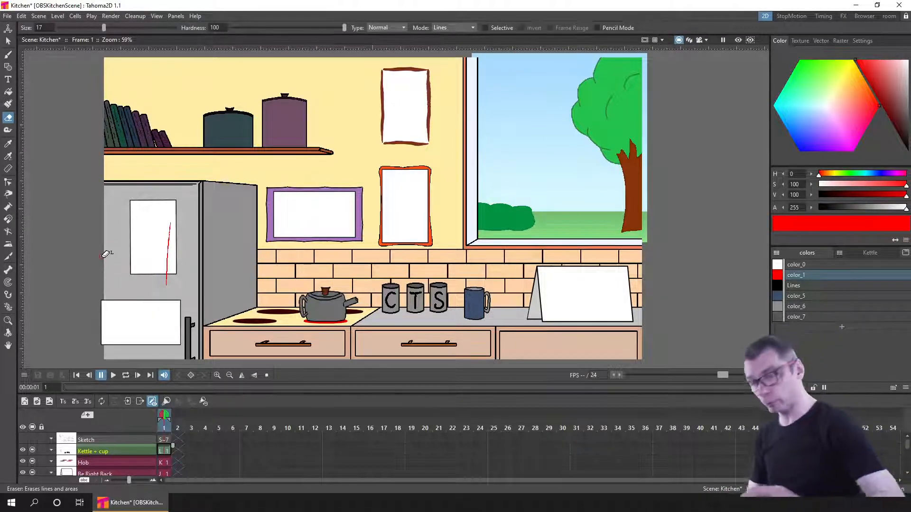
drag(172, 219, 168, 283)
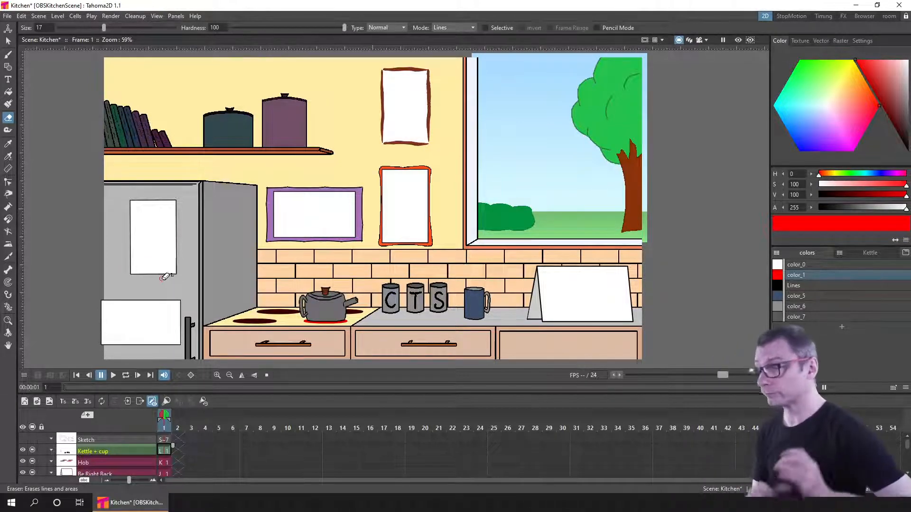
key(ctrl+s)
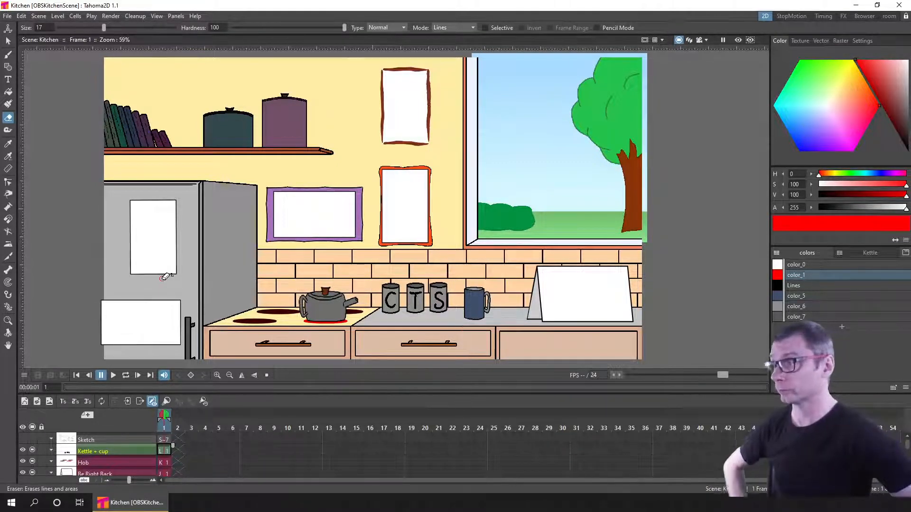
Test the pen with small eraser and brush dabs on the upper fridge paper, ending on the Selection tool.
click(156, 236)
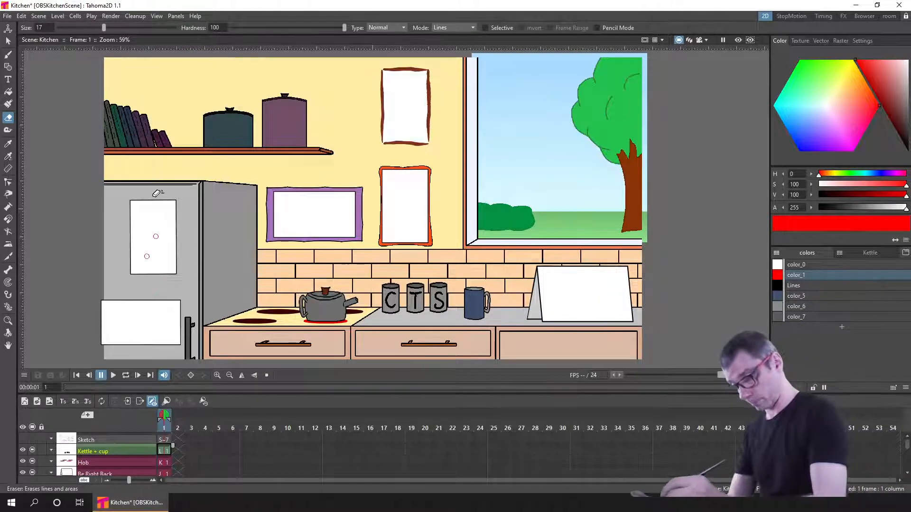
key(b)
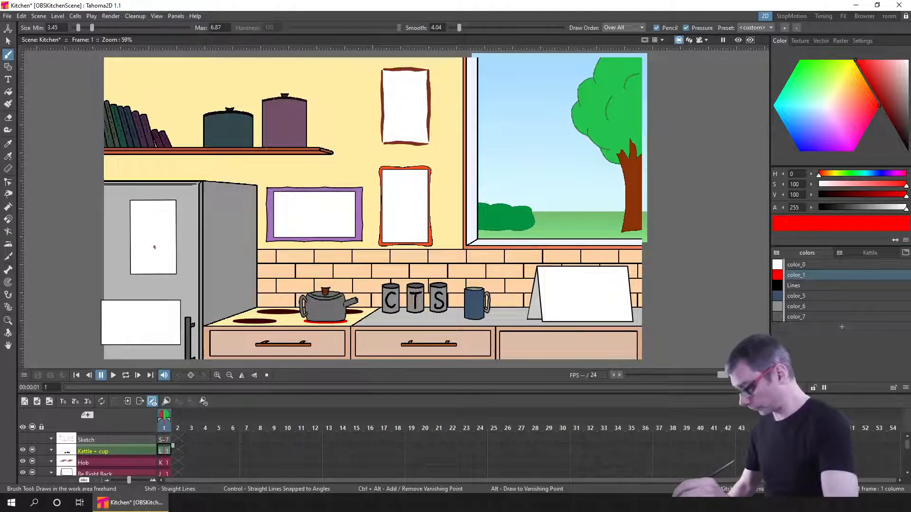
key(s)
click(195, 16)
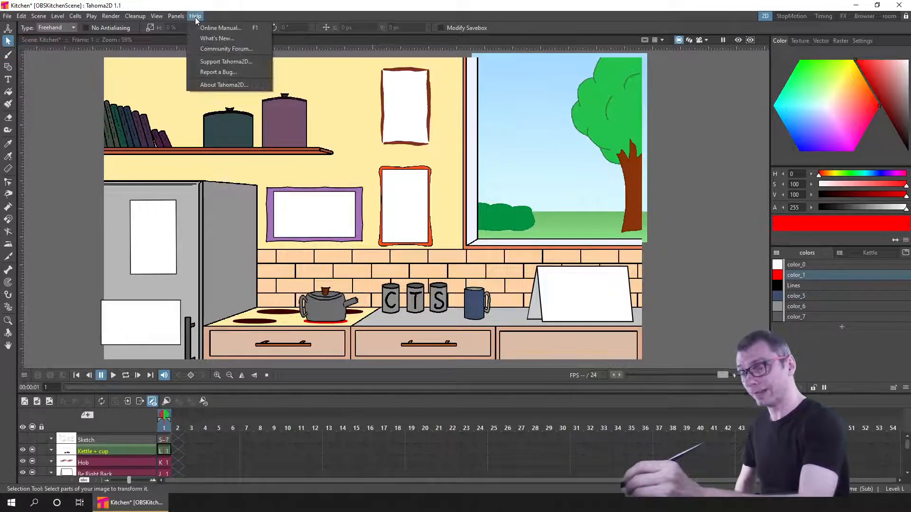
click(218, 14)
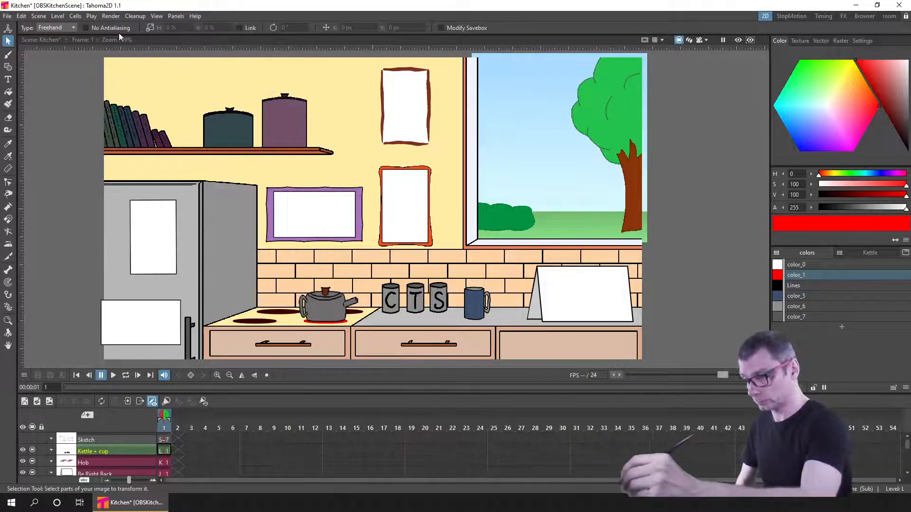
click(193, 17)
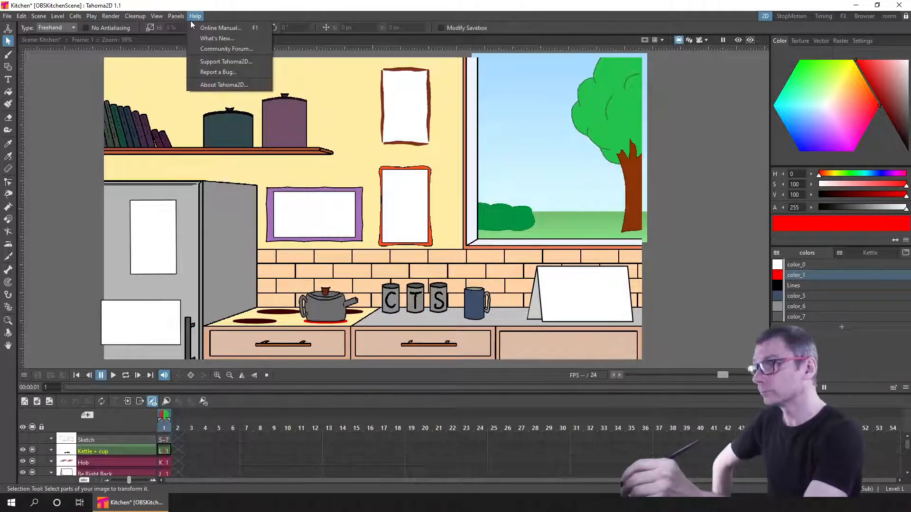
click(194, 17)
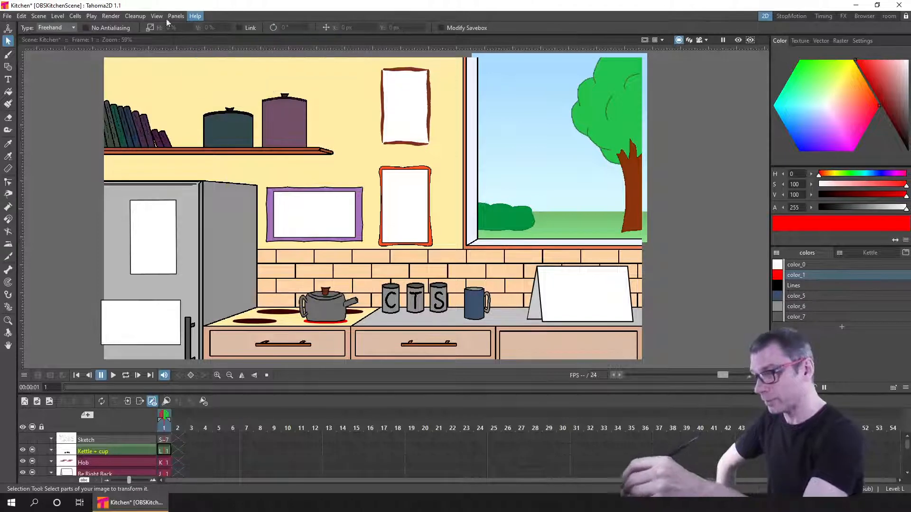
Look through the Touch/Tablet Settings, Version Control, Colors, Onion Skin, Preview, Animation and Scene preferences for options affecting the pen.
click(8, 18)
click(44, 212)
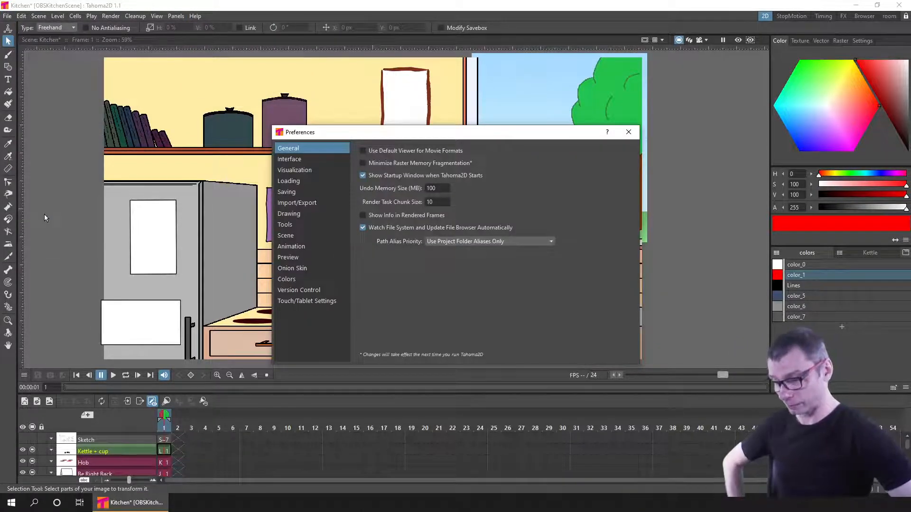
click(332, 305)
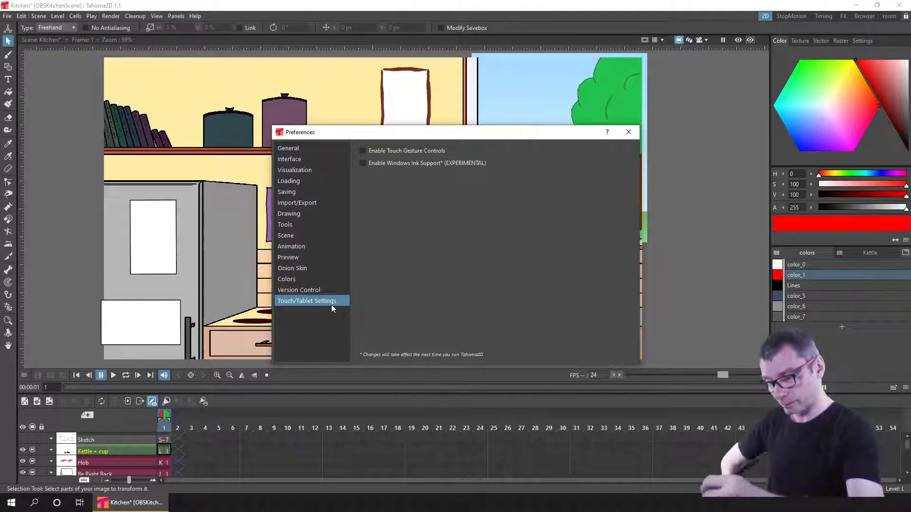
click(316, 291)
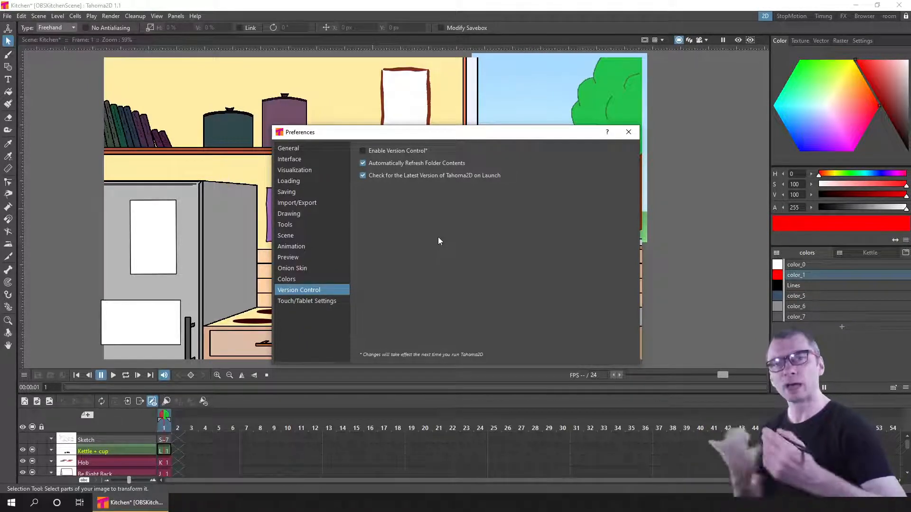
click(296, 279)
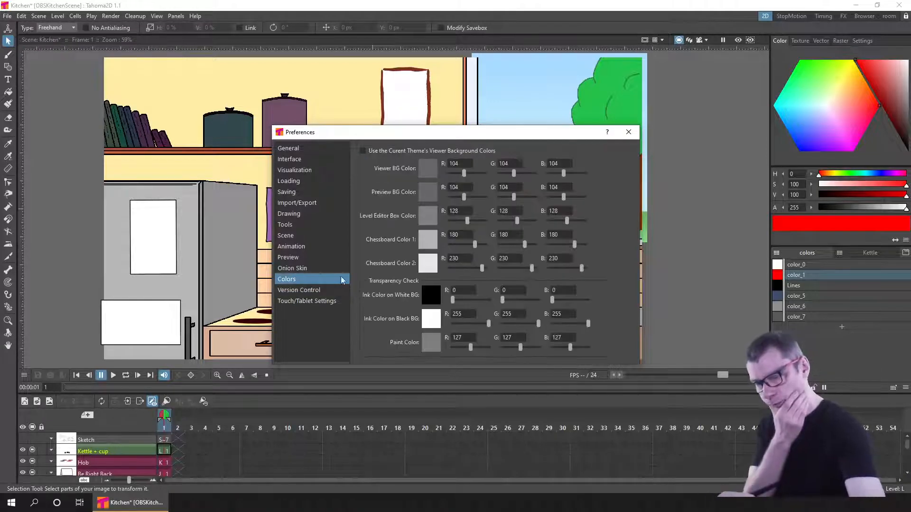
click(294, 268)
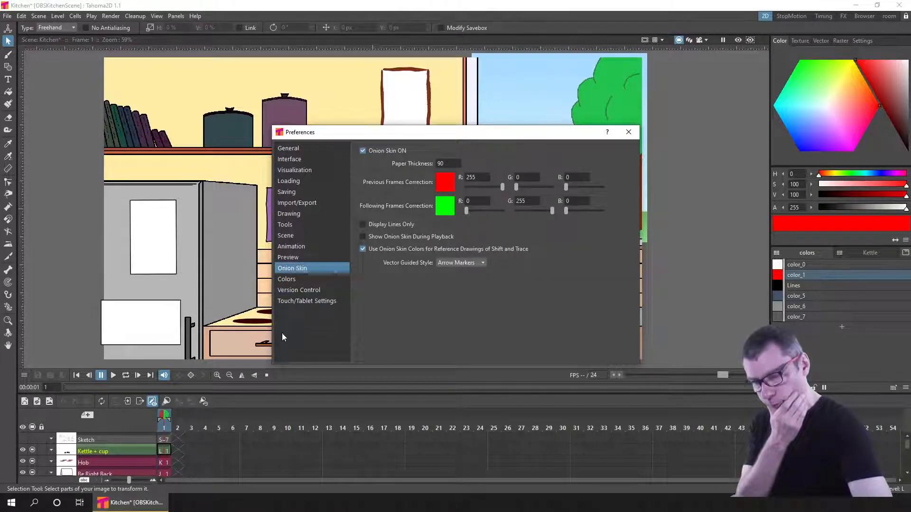
click(290, 258)
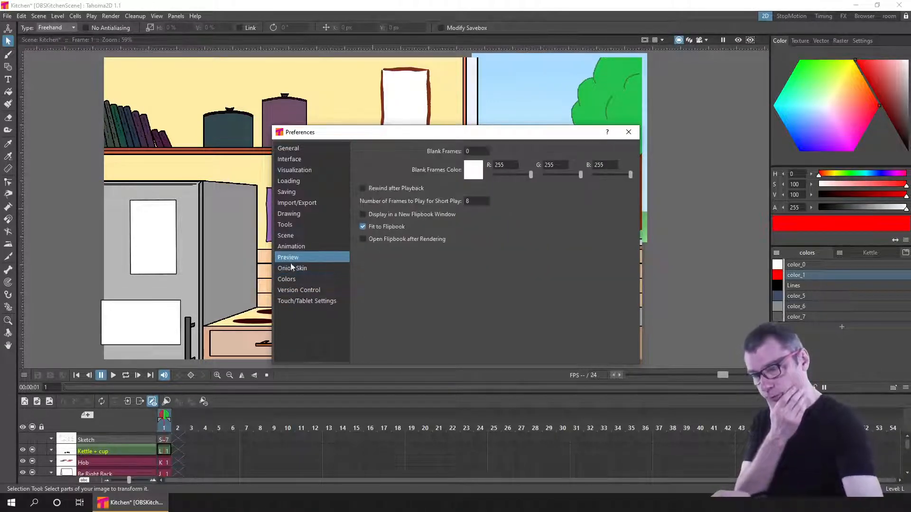
click(297, 246)
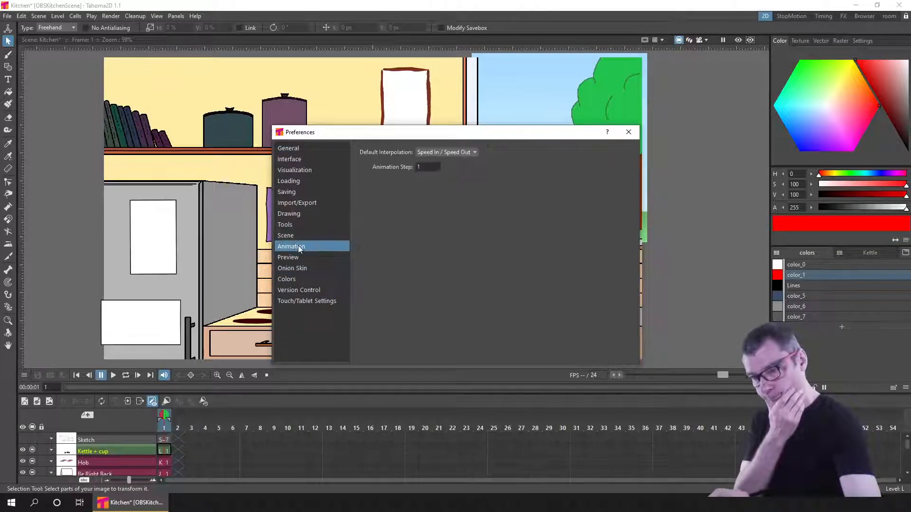
click(292, 236)
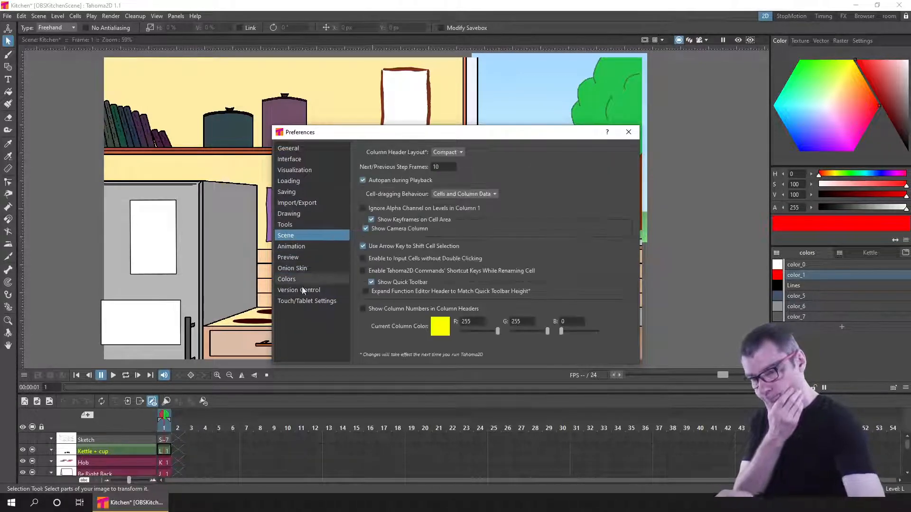
Check the Tools, Drawing, Import/Export, Saving, Loading, Visualization, Interface and General preferences, and close the preferences.
click(286, 224)
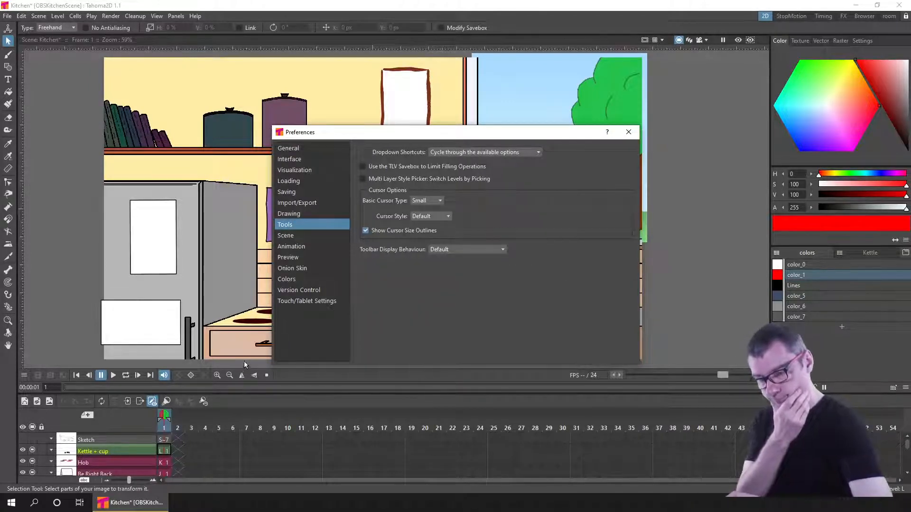
click(299, 214)
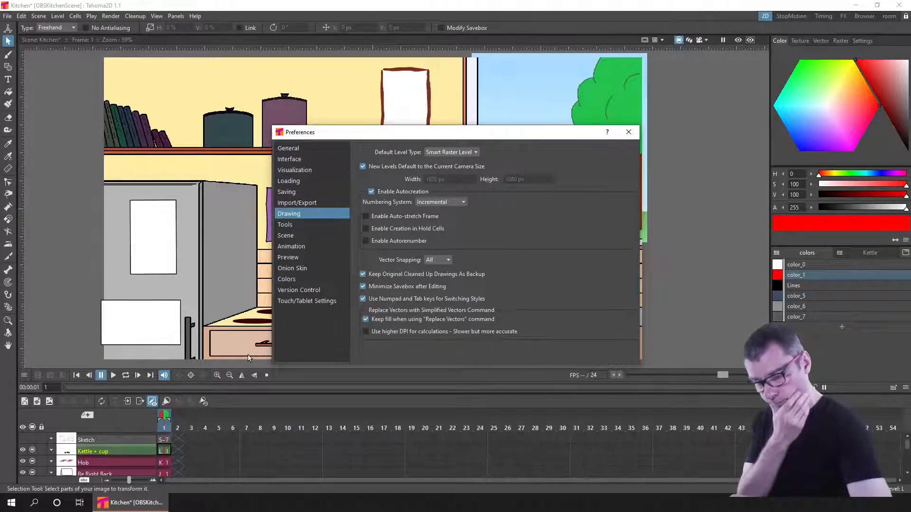
click(305, 204)
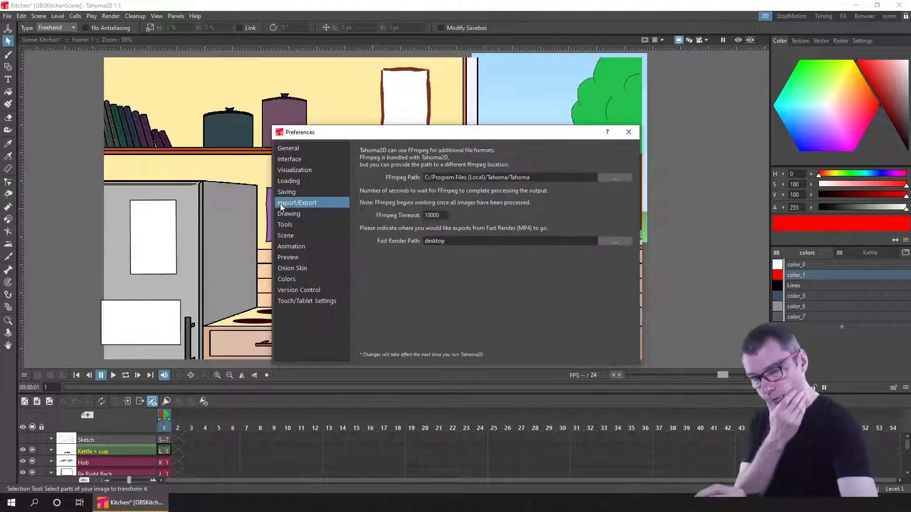
click(292, 191)
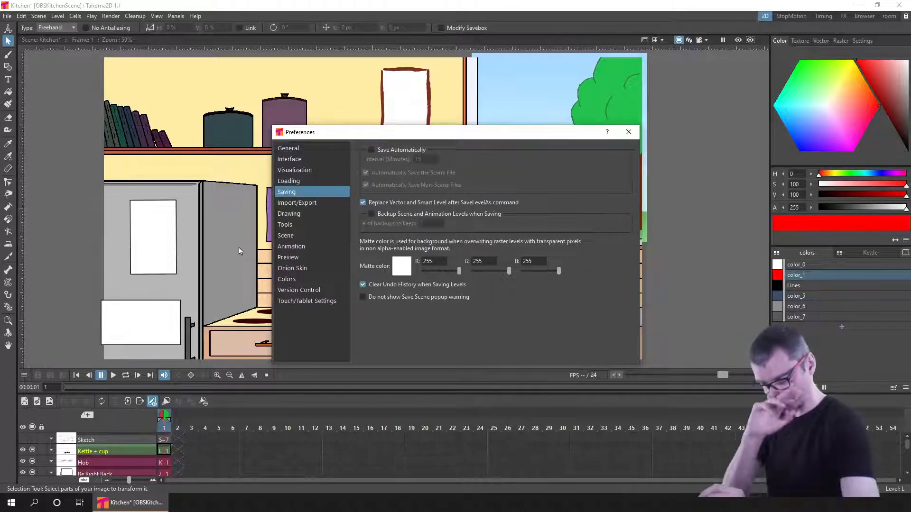
click(298, 181)
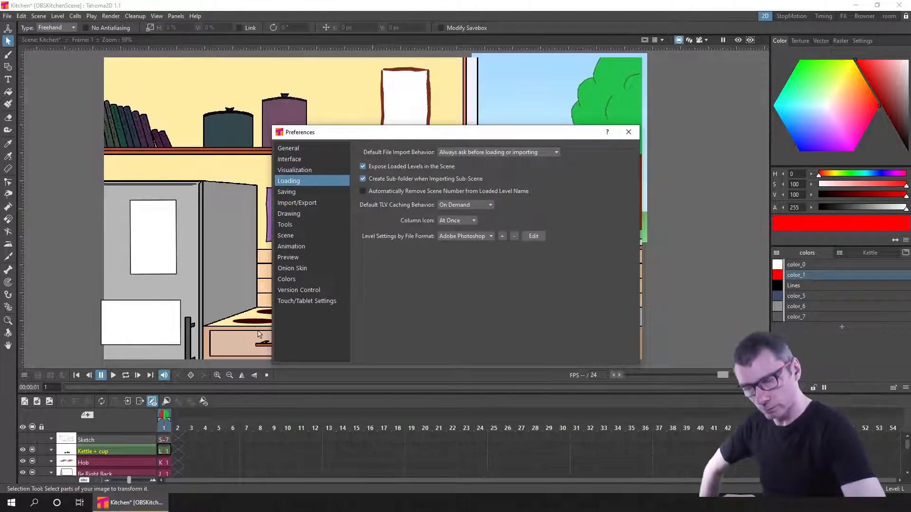
click(311, 167)
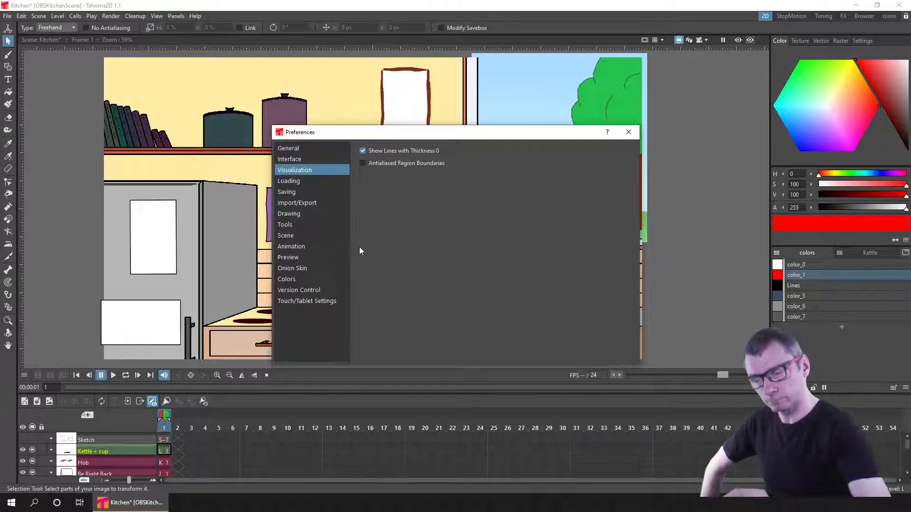
click(303, 159)
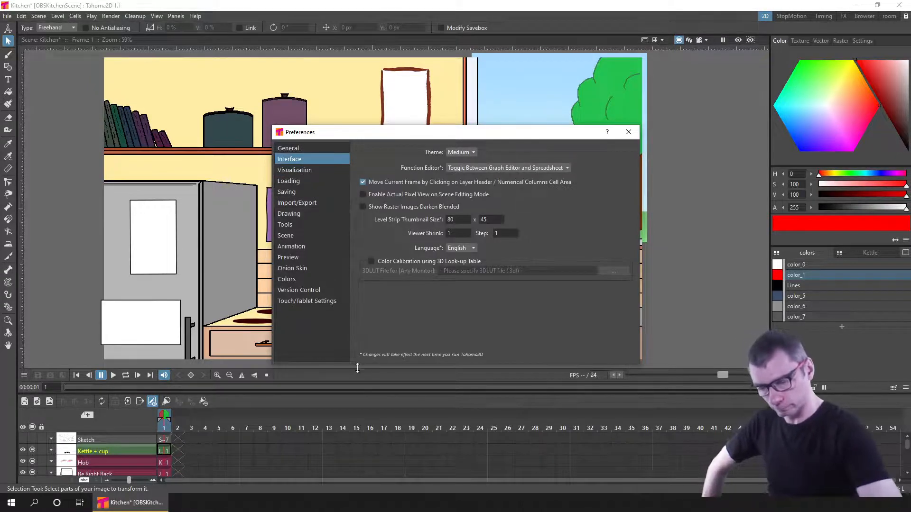
click(300, 150)
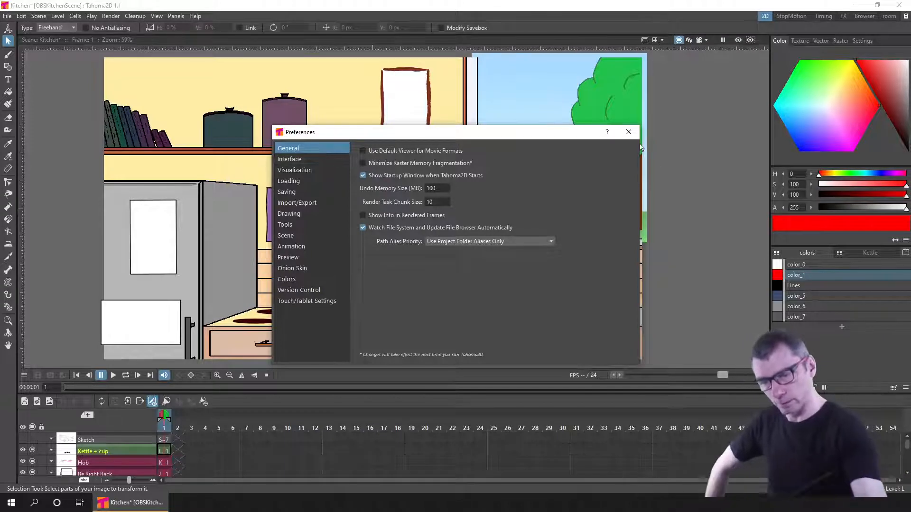
click(628, 131)
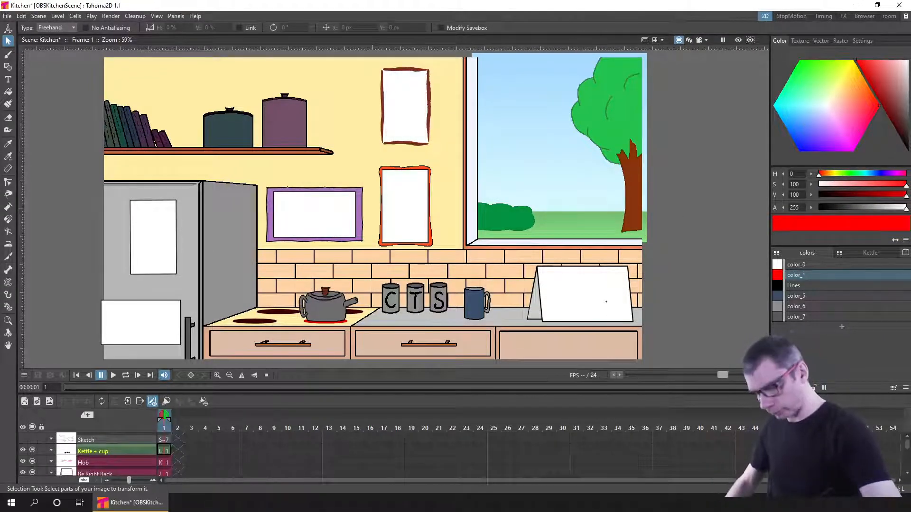
Test the pen with red brush strokes and dabs on the white folded card on the worktop, and undo them.
key(b)
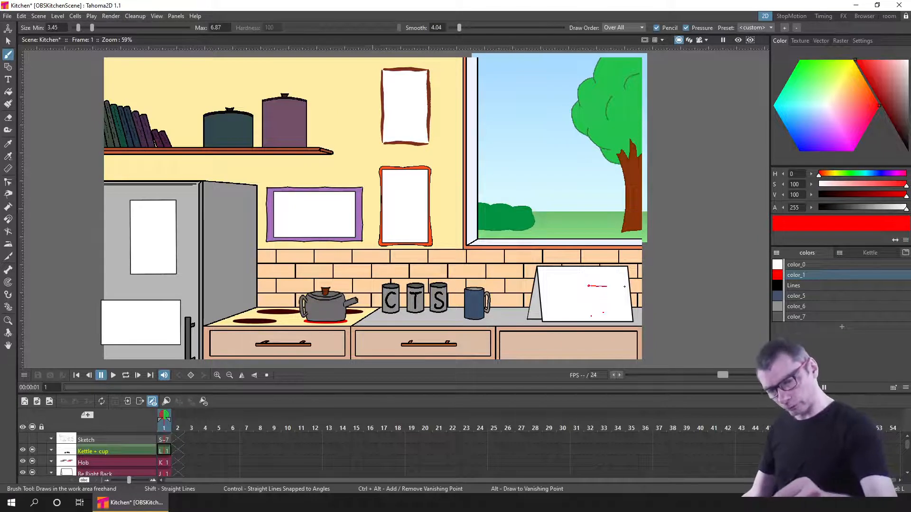
click(624, 286)
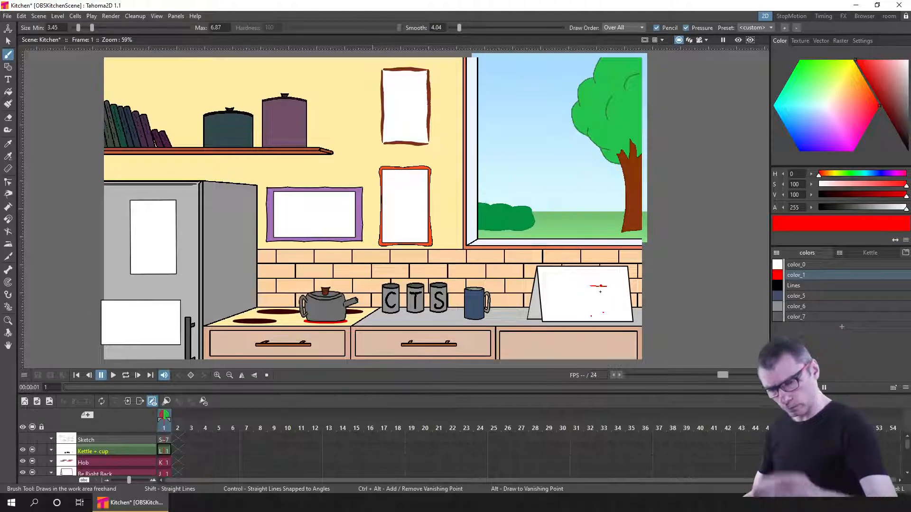
drag(597, 269, 616, 291)
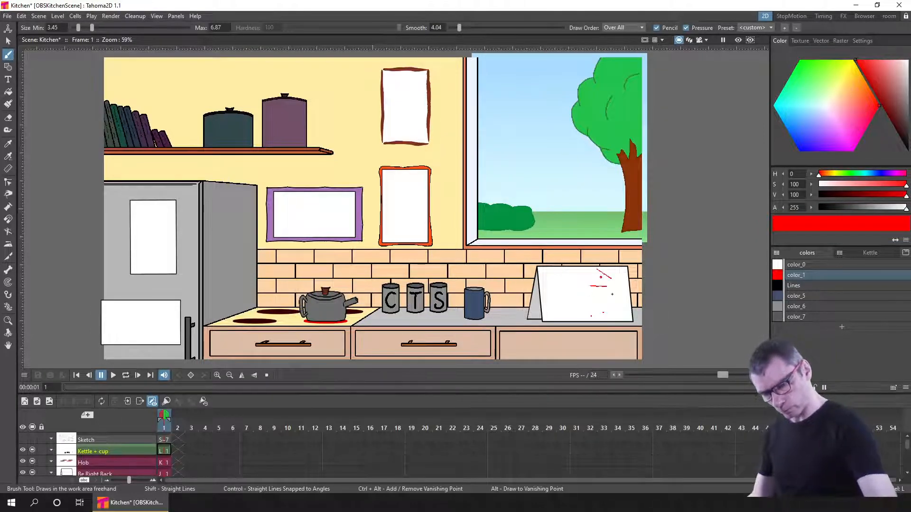
click(612, 294)
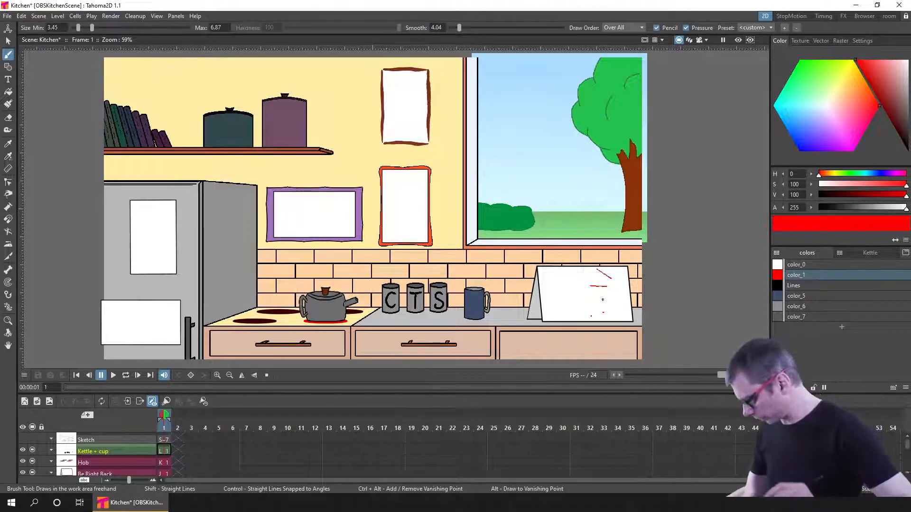
key(ctrl+z)
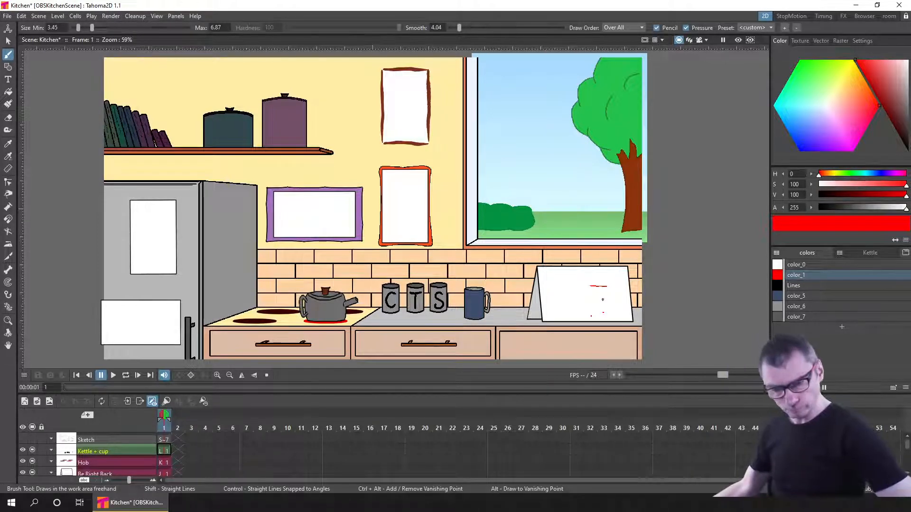
key(ctrl+z)
key(ctrl+z)
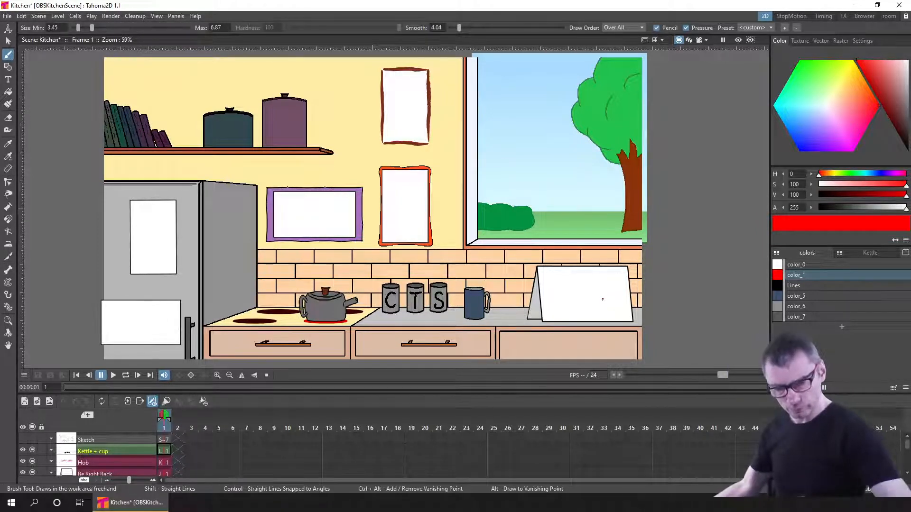
click(603, 297)
key(ctrl+z)
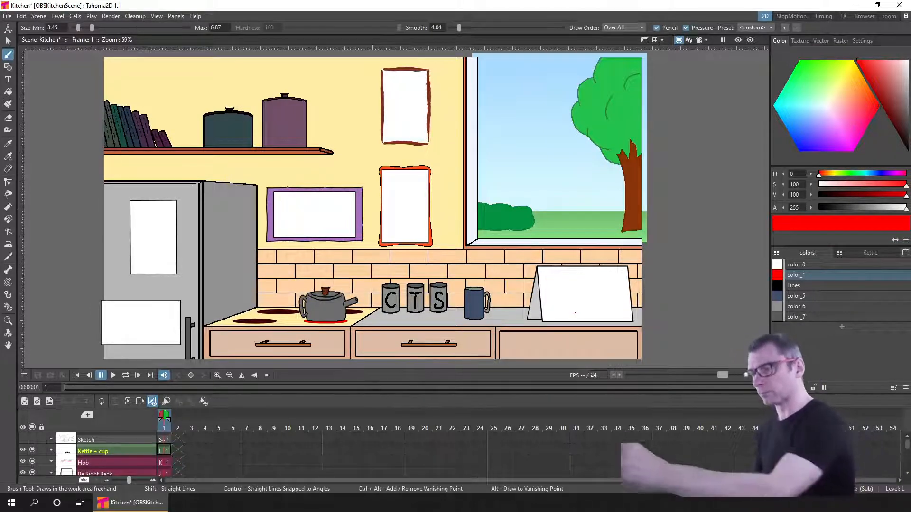
Reopen the preferences, review the Interface settings, and close them without changes.
click(8, 18)
click(30, 211)
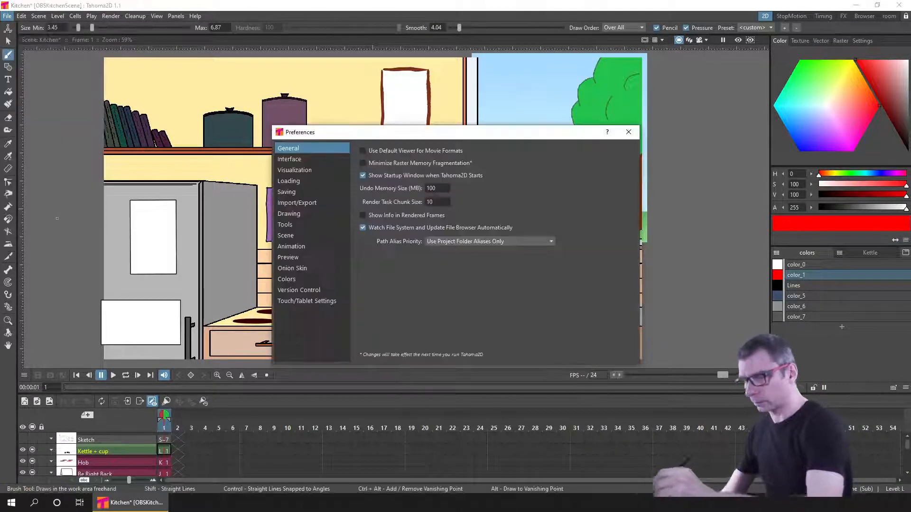
click(308, 160)
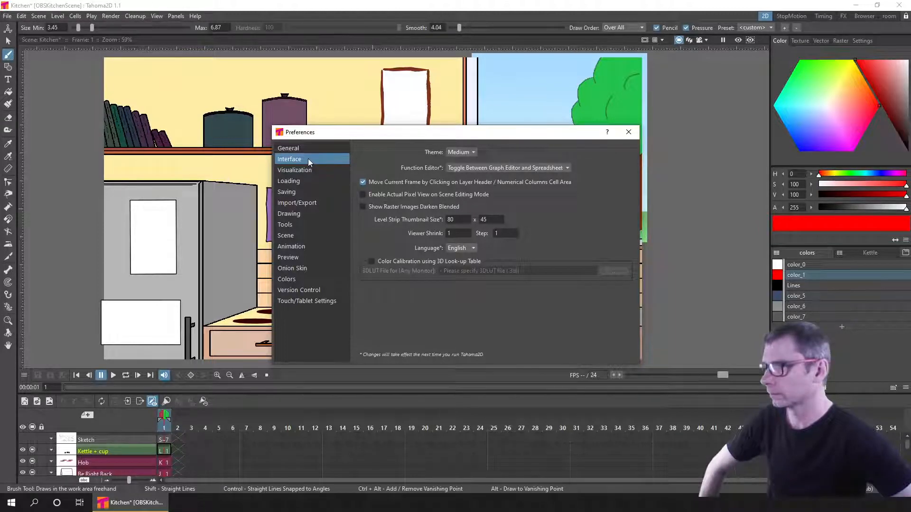
click(628, 132)
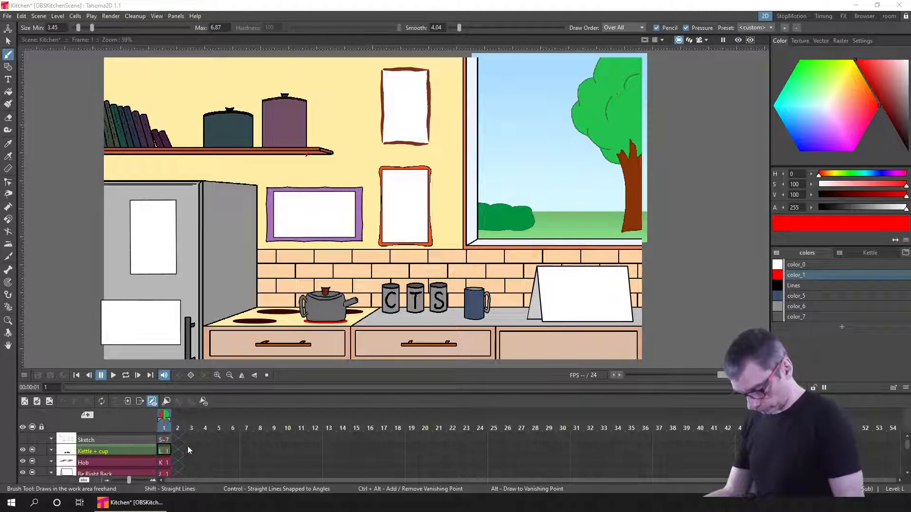
Leave the Room Foreground sub-scene and open the Room Background sub-scene.
scroll(175, 443, down, 2)
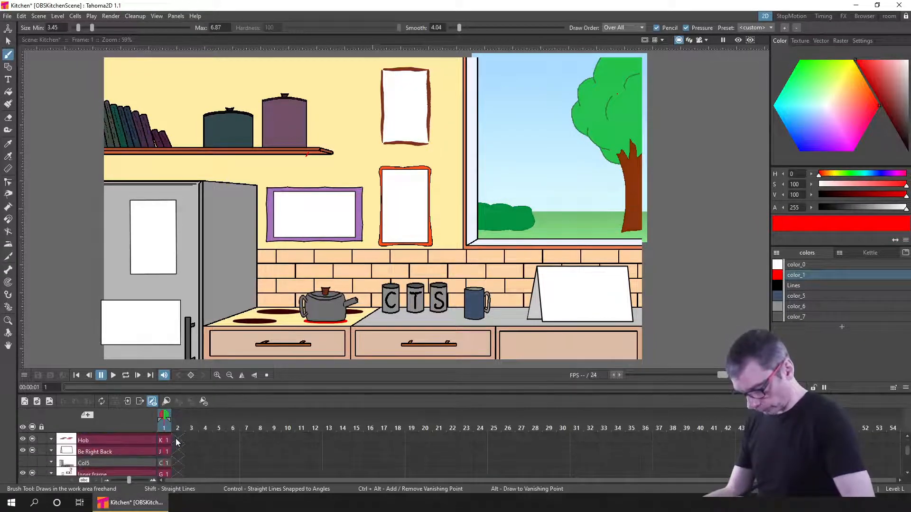
scroll(176, 439, down, 2)
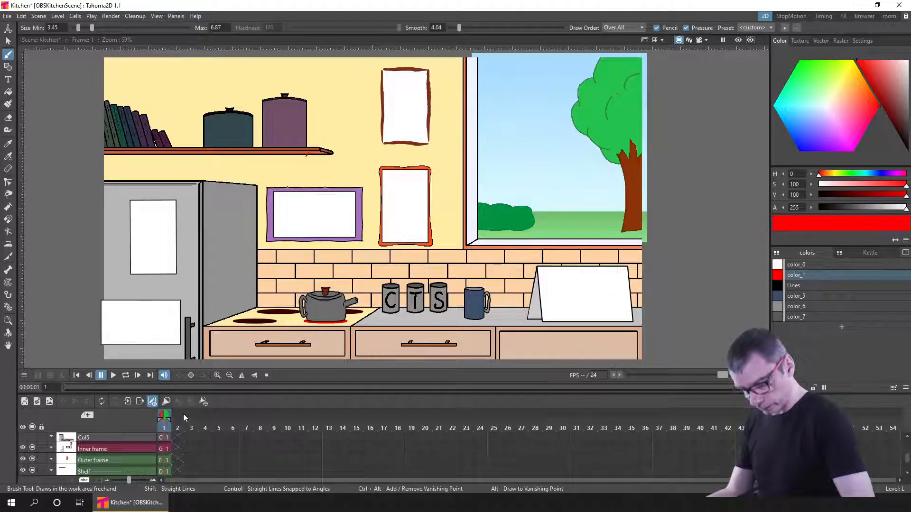
click(138, 404)
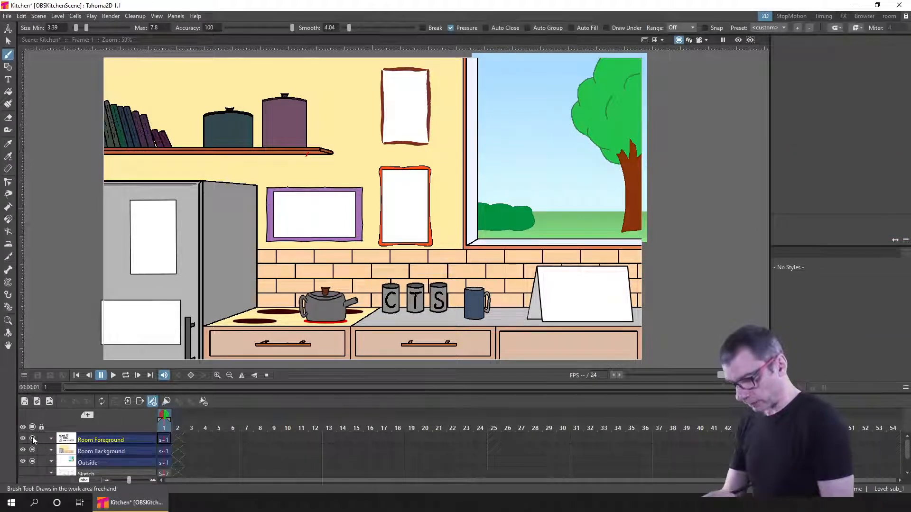
click(32, 440)
click(32, 440)
click(110, 451)
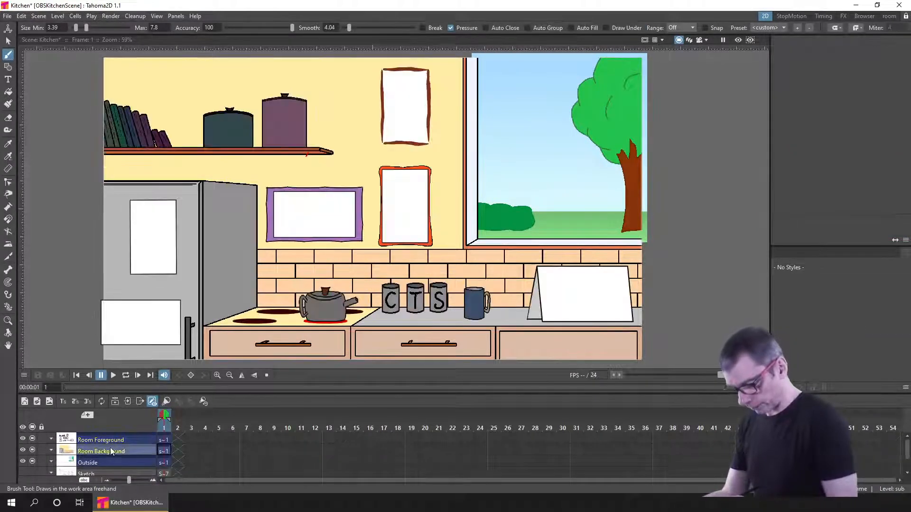
click(128, 401)
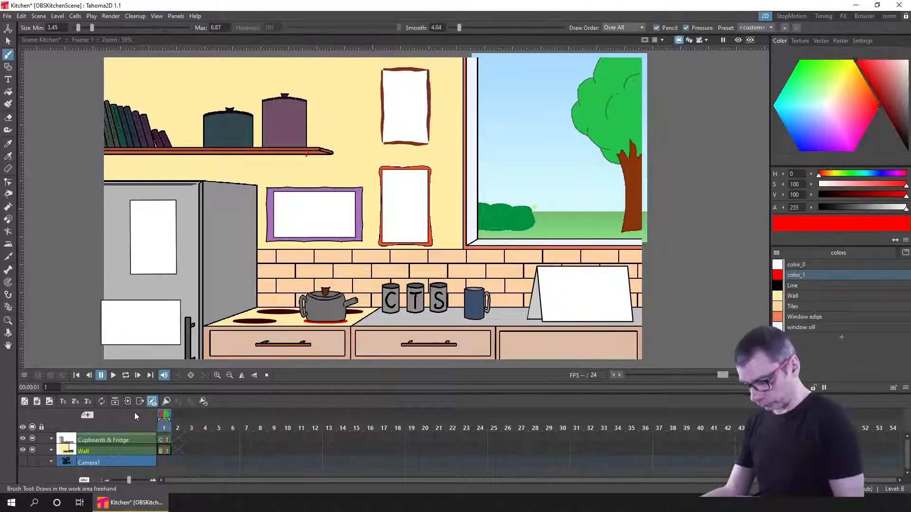
Hide and show the Cupboards & Fridge level to check its contents, and activate the Eraser on its frame 1.
click(33, 438)
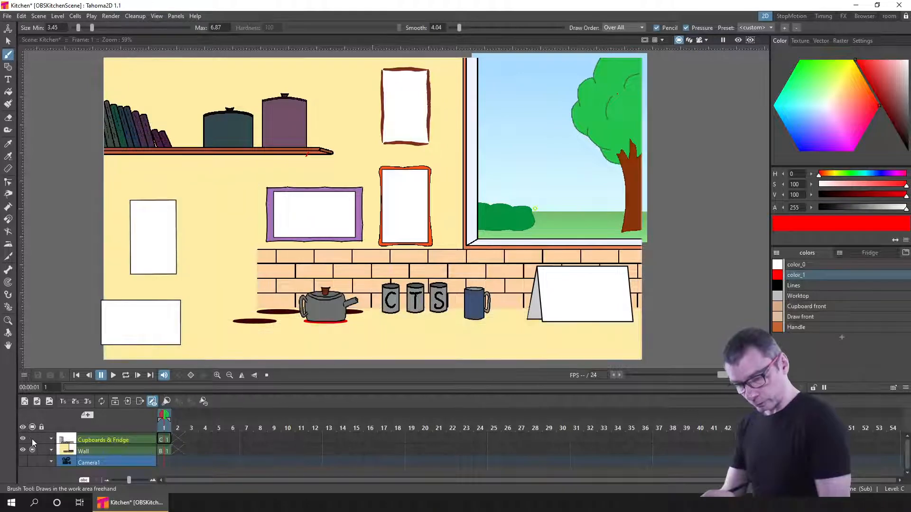
click(32, 440)
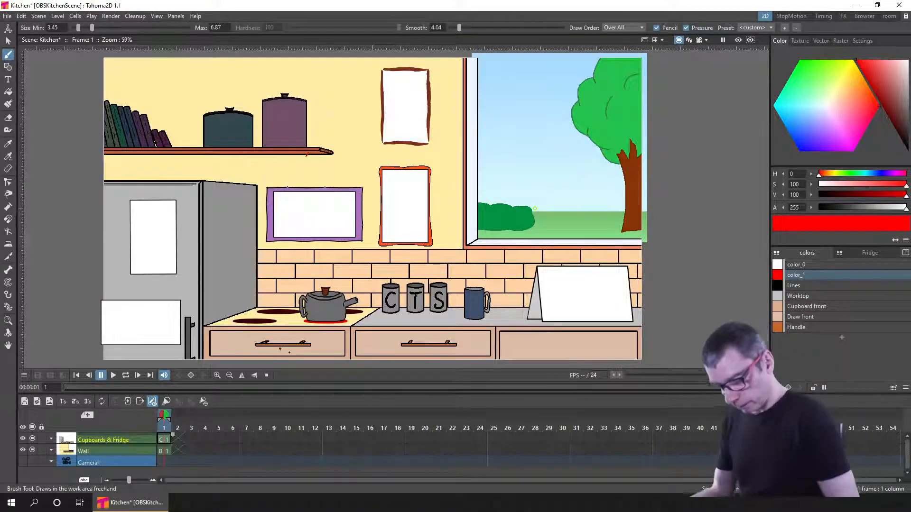
key(a)
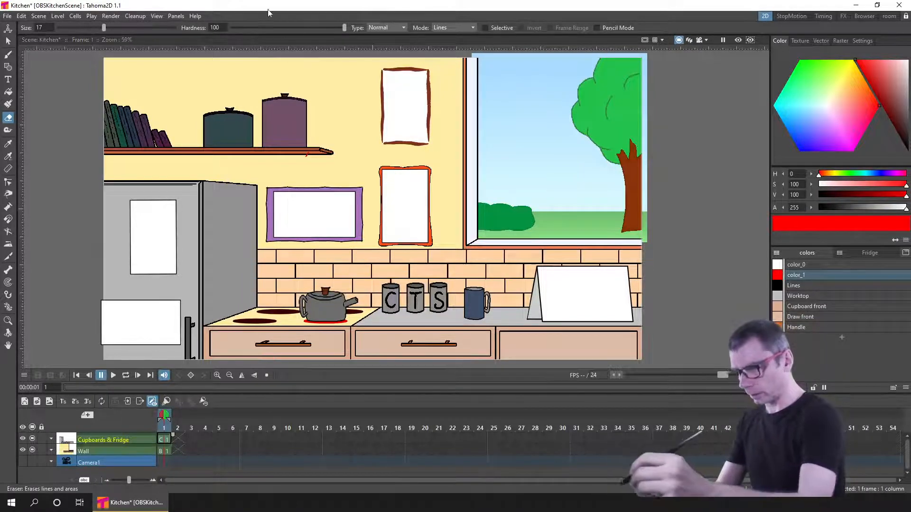
Erase the line work of the drawer below the hob with a Rectangular Eraser, and change its mode to Lines & Areas.
click(393, 28)
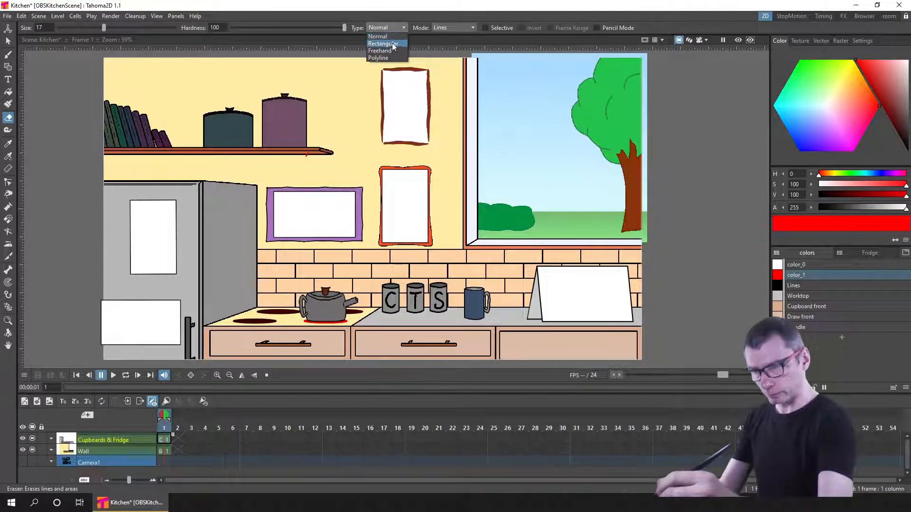
click(393, 42)
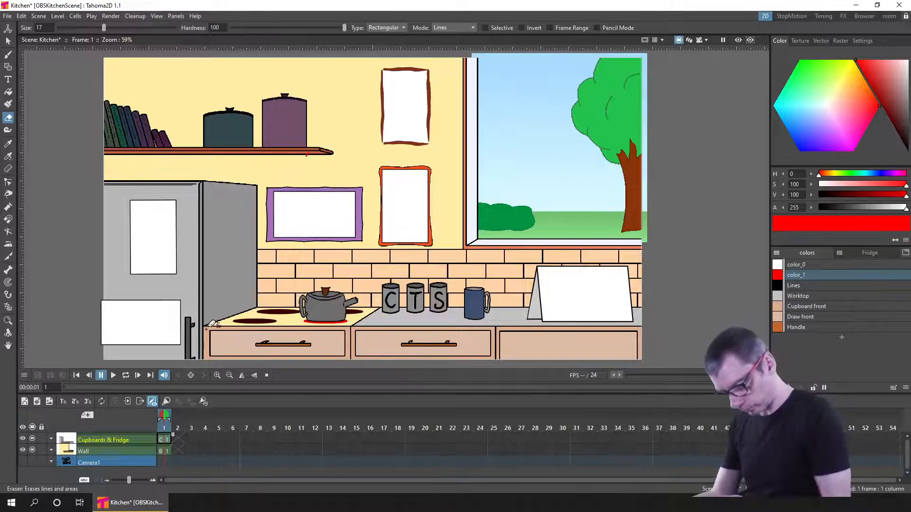
mouse_move(209, 326)
mouse_down()
mouse_move(314, 356)
mouse_move(355, 350)
mouse_up()
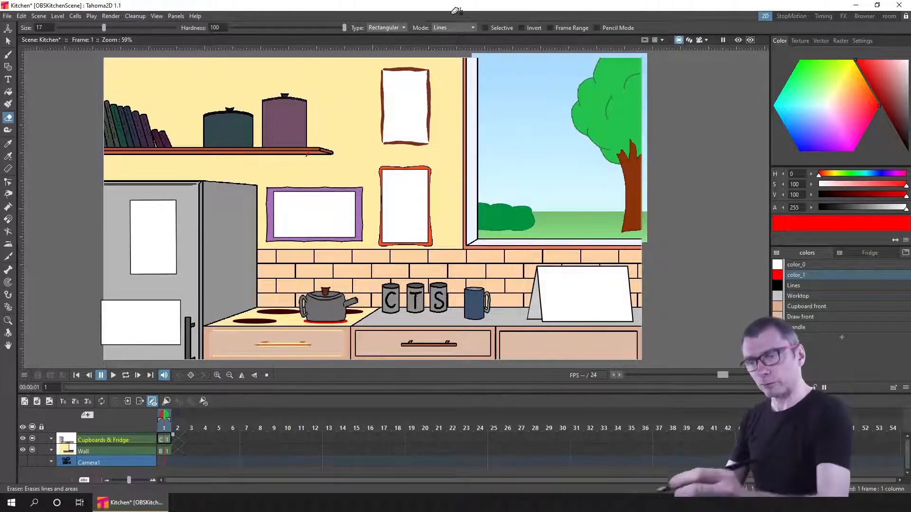
click(454, 28)
click(451, 51)
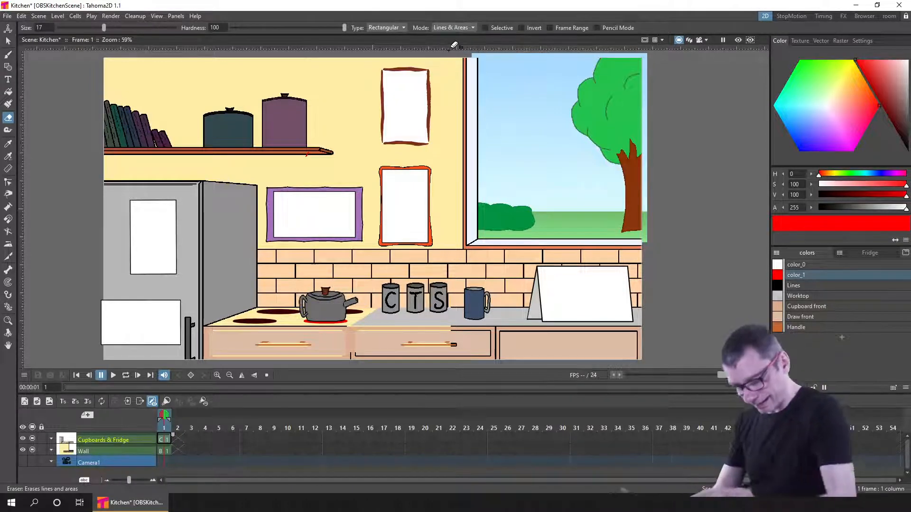
drag(205, 302, 268, 332)
drag(207, 329, 307, 367)
key(ctrl+z)
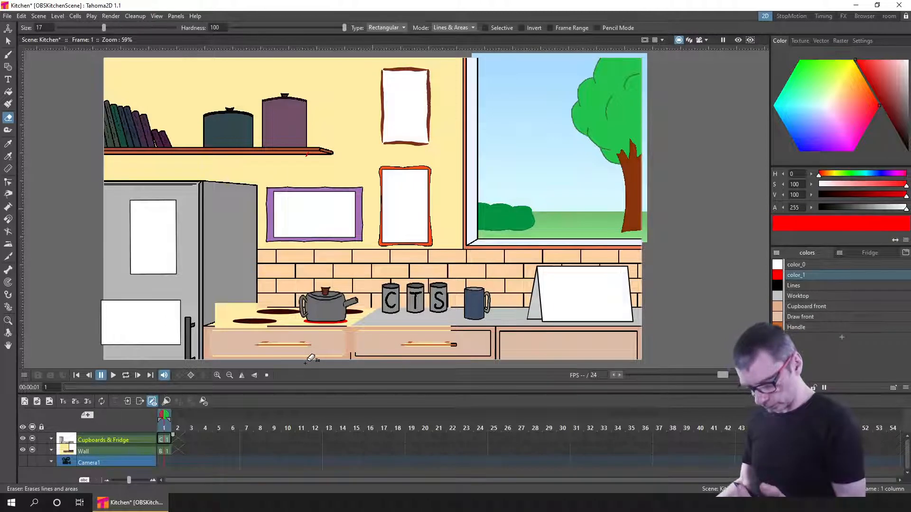
key(ctrl+z)
Erase the remaining drawer front below the hob, lines and areas, and fill the panel with the Cupboard front colour.
drag(207, 328, 348, 359)
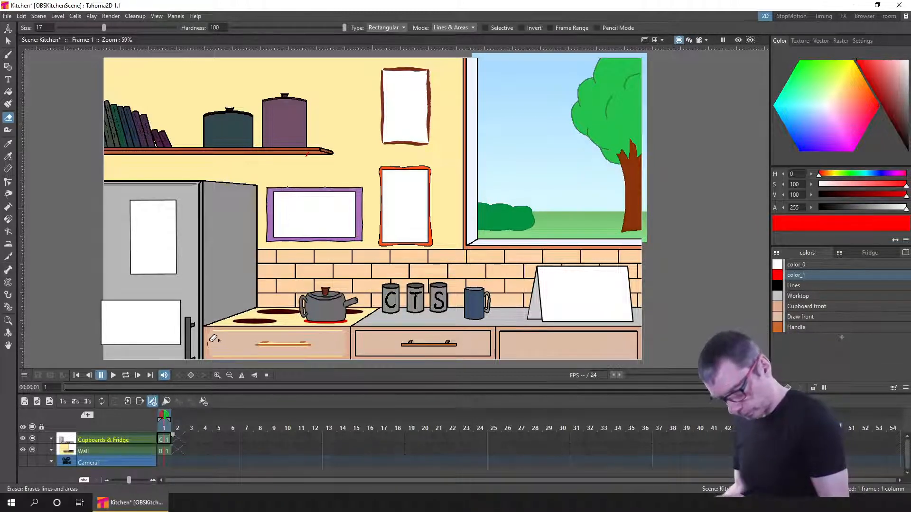
mouse_move(207, 329)
mouse_down()
mouse_move(223, 344)
mouse_move(317, 372)
mouse_move(352, 359)
mouse_up()
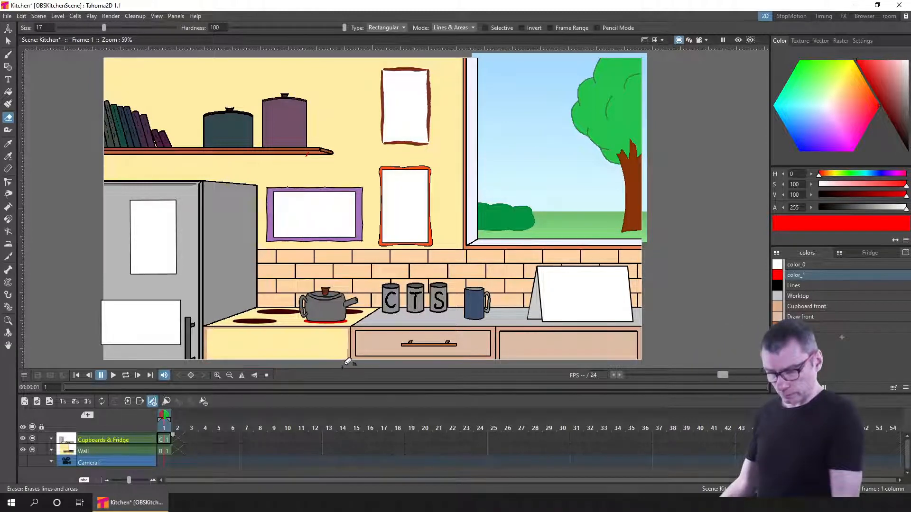
key(f)
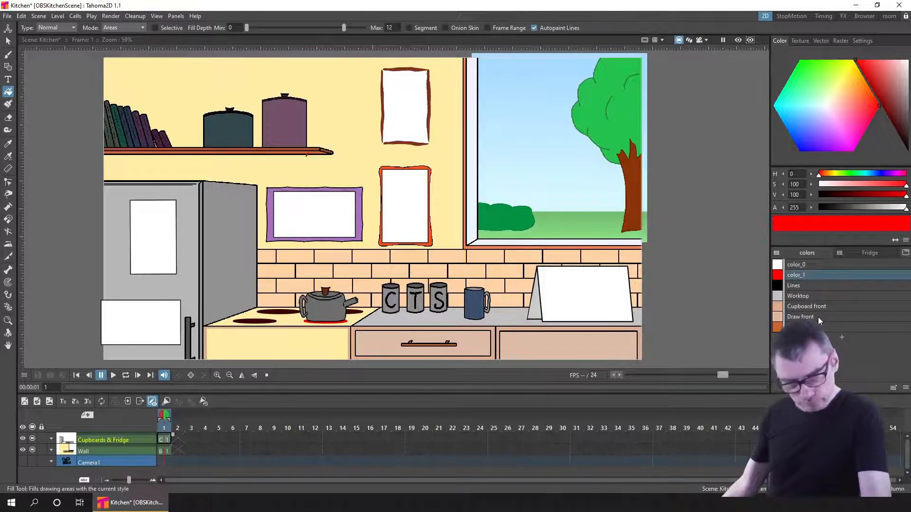
click(825, 306)
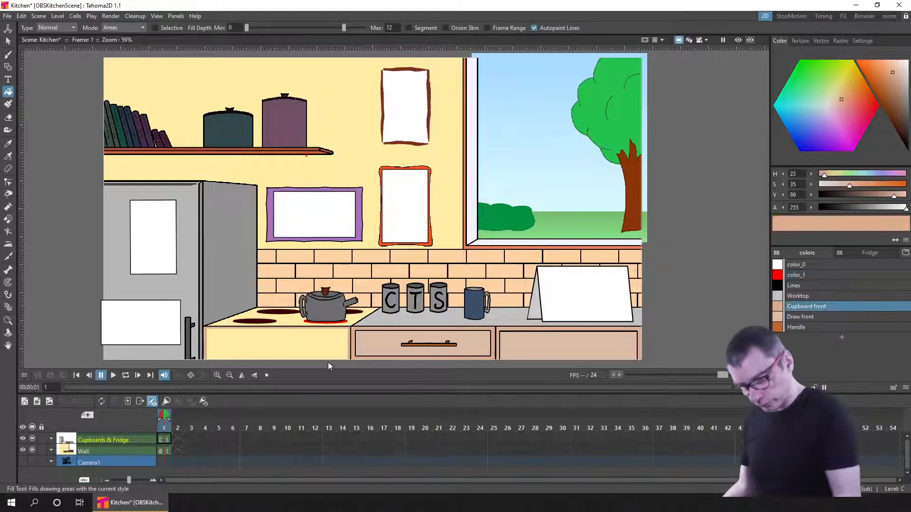
click(322, 344)
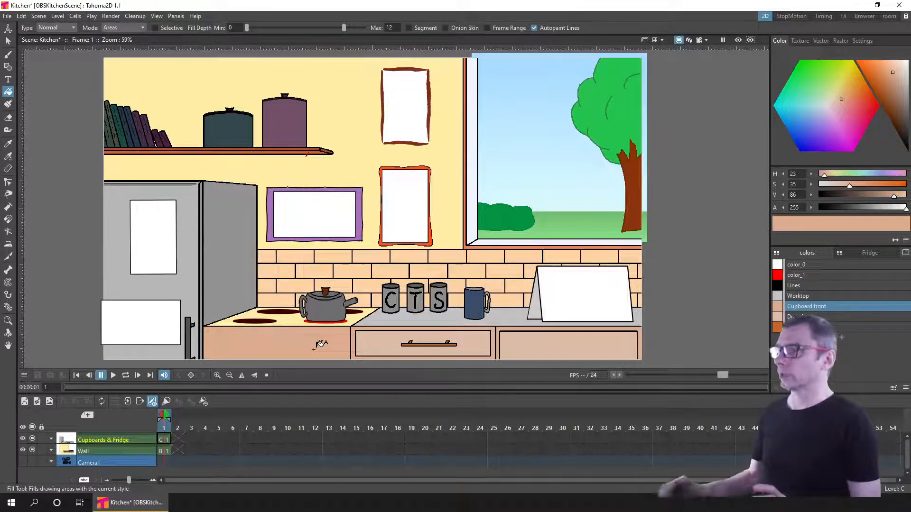
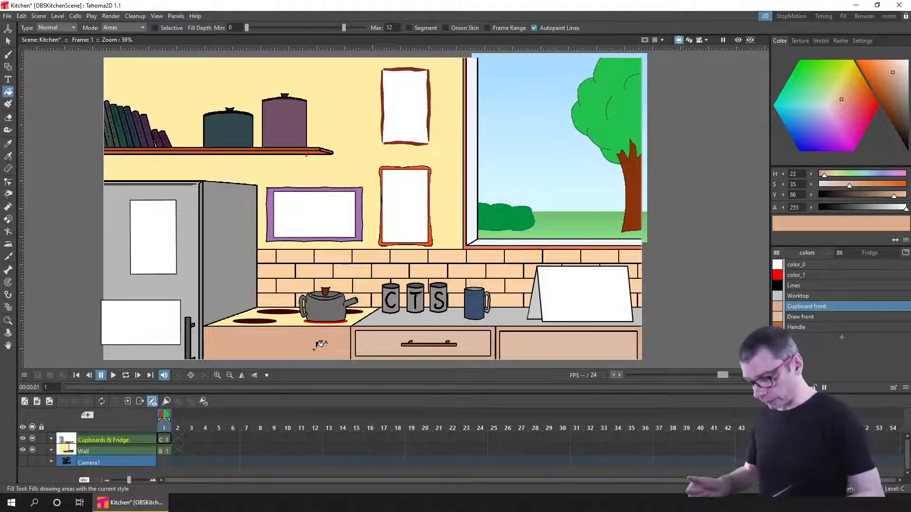
Leave the Room Background sub-scene, open the Room Foreground sub-scene, and hide and show the Kettle + cup level to check its contents.
click(32, 428)
click(32, 428)
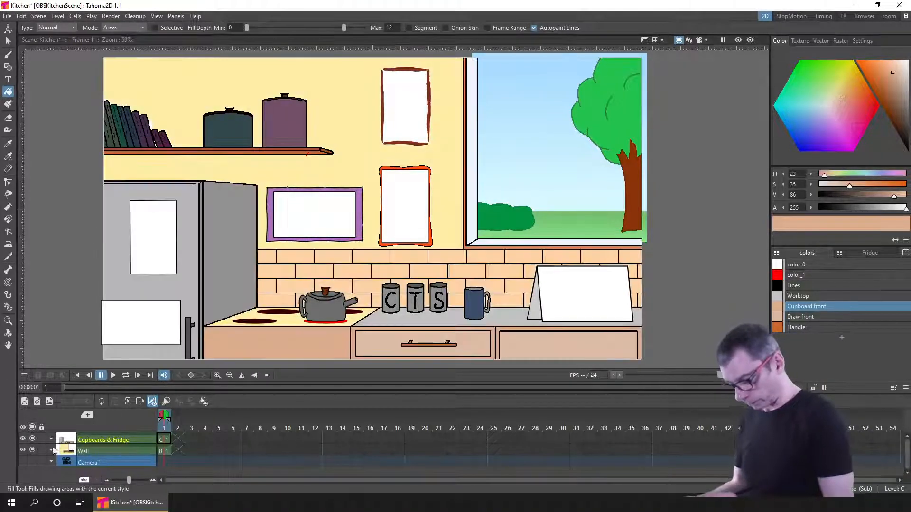
click(140, 401)
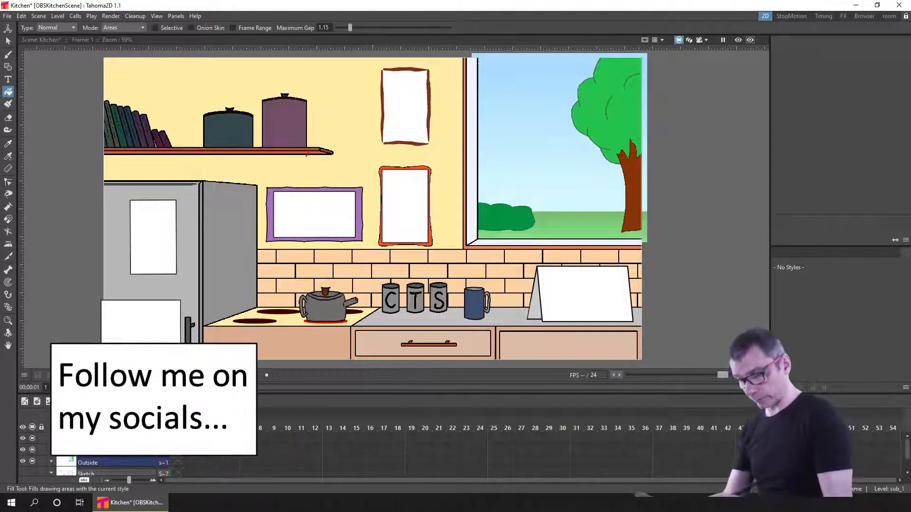
double_click(164, 441)
scroll(217, 446, up, 5)
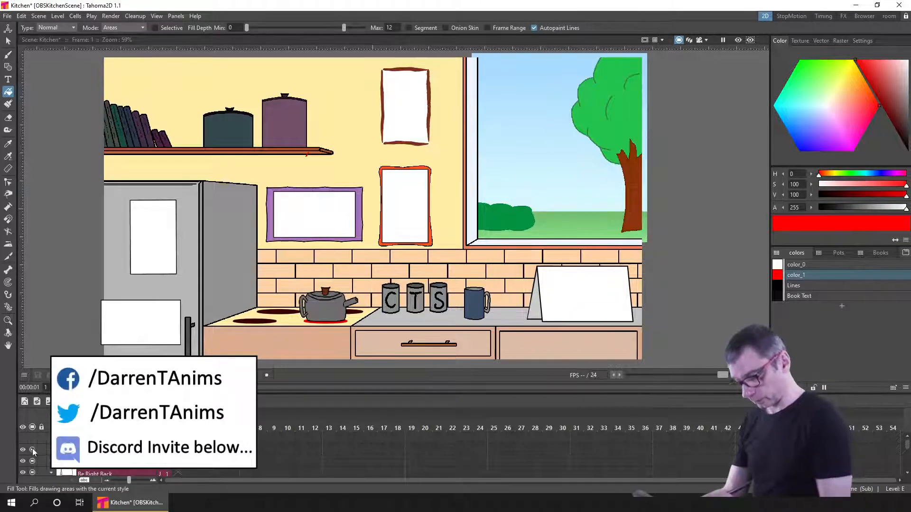
click(32, 450)
click(34, 450)
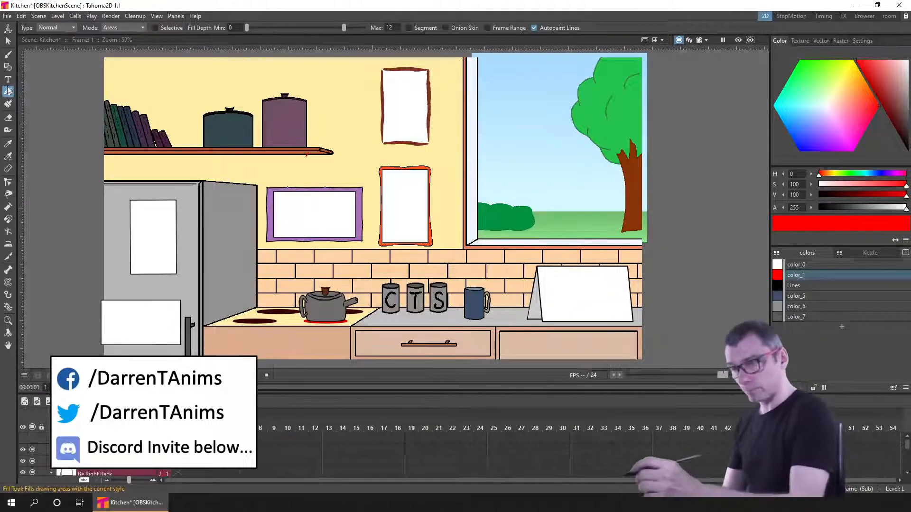
Erase the stray red mark under the shelf on the Kettle + cup level, and save the scene.
click(317, 145)
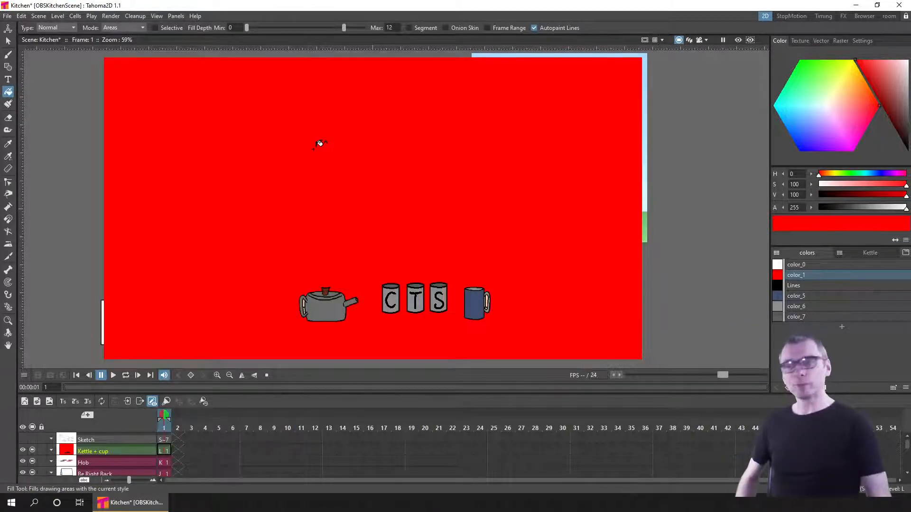
key(ctrl+z)
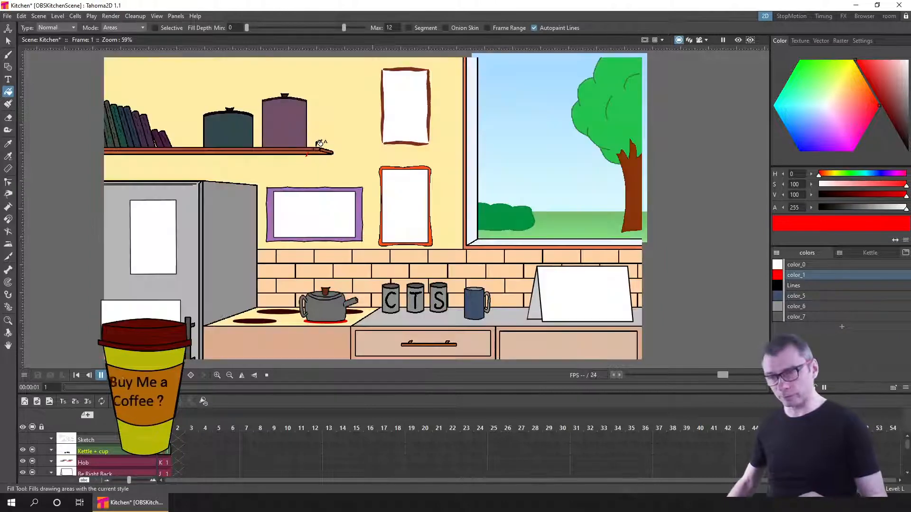
key(e)
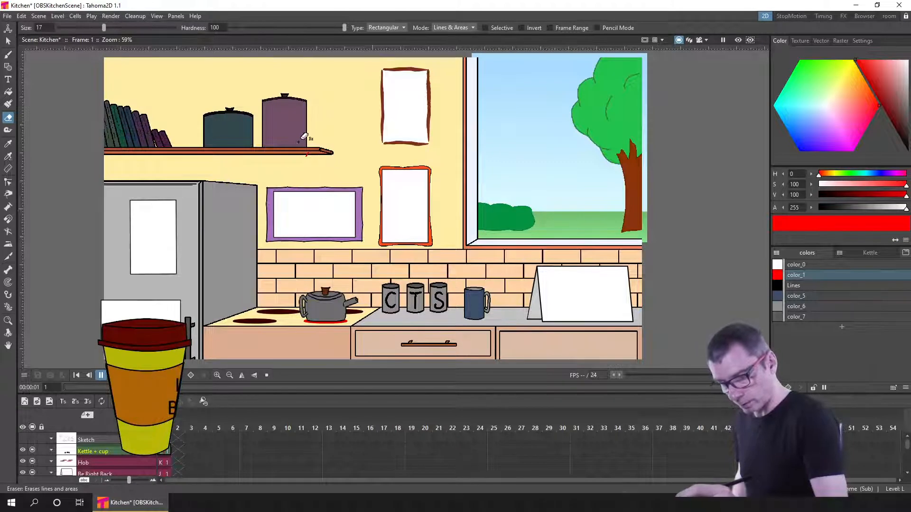
mouse_move(299, 141)
mouse_down()
mouse_move(321, 155)
mouse_move(318, 165)
mouse_up()
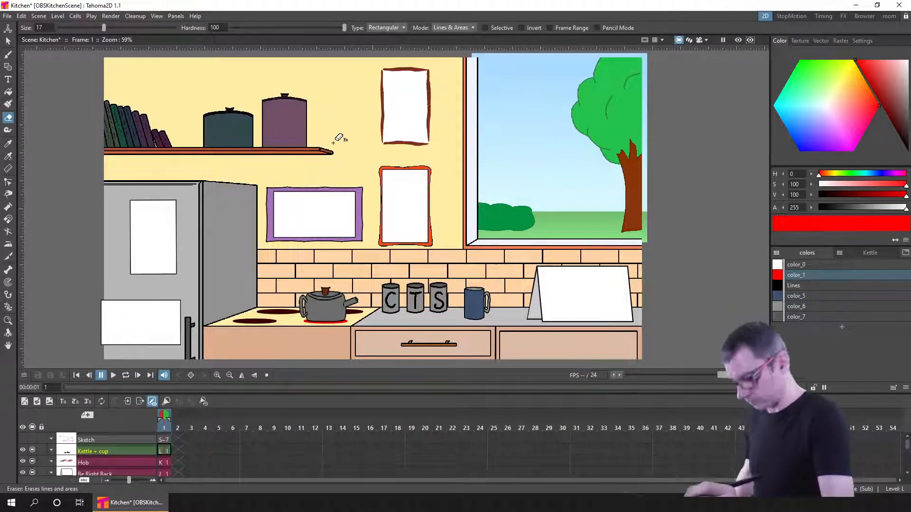
key(ctrl+s)
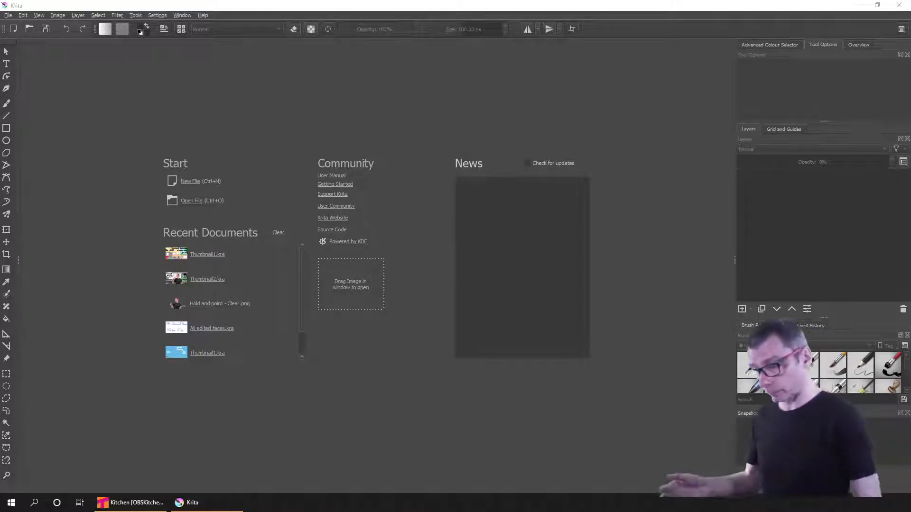
Switch to Krita, create a new 1920 × 1080 px document, and choose the deevad 2c flat brush preset.
click(192, 181)
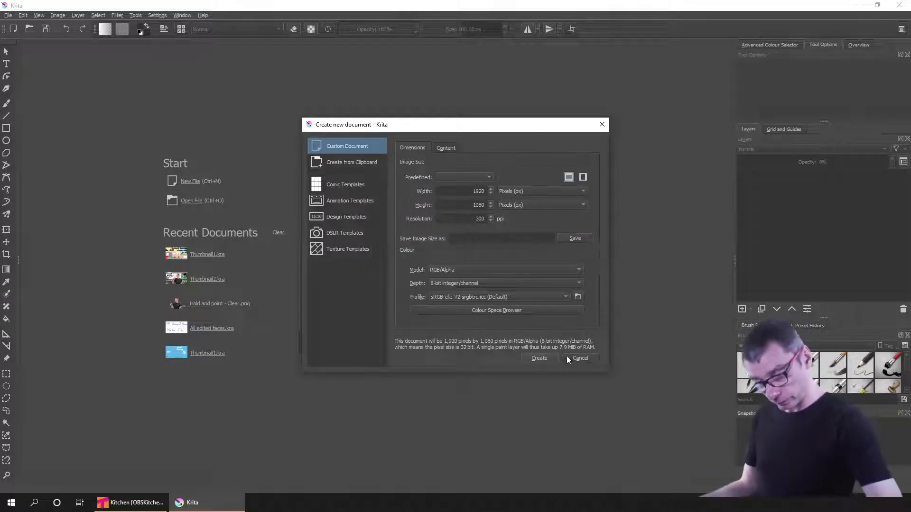
key(Escape)
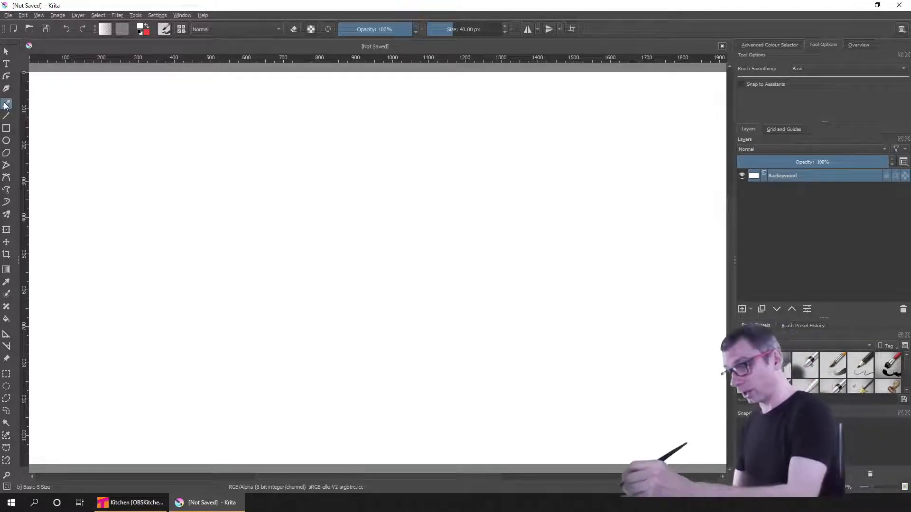
drag(450, 31, 442, 30)
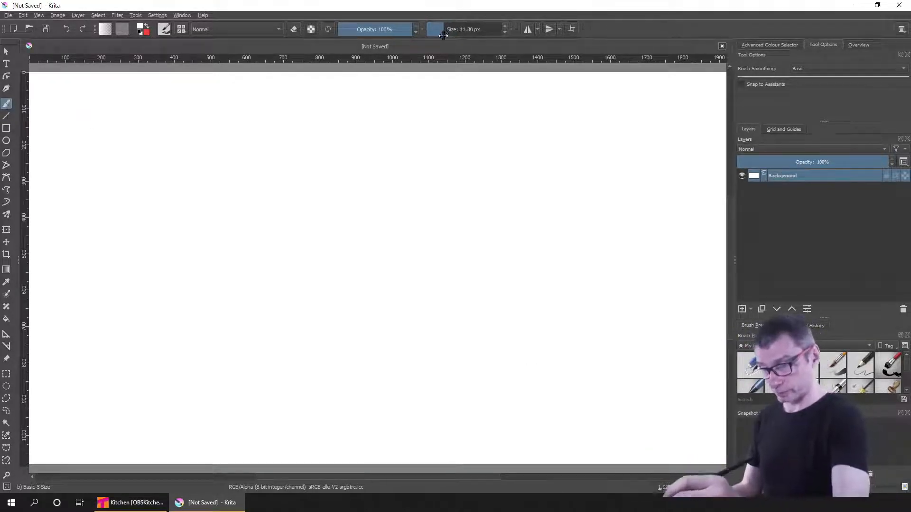
click(891, 368)
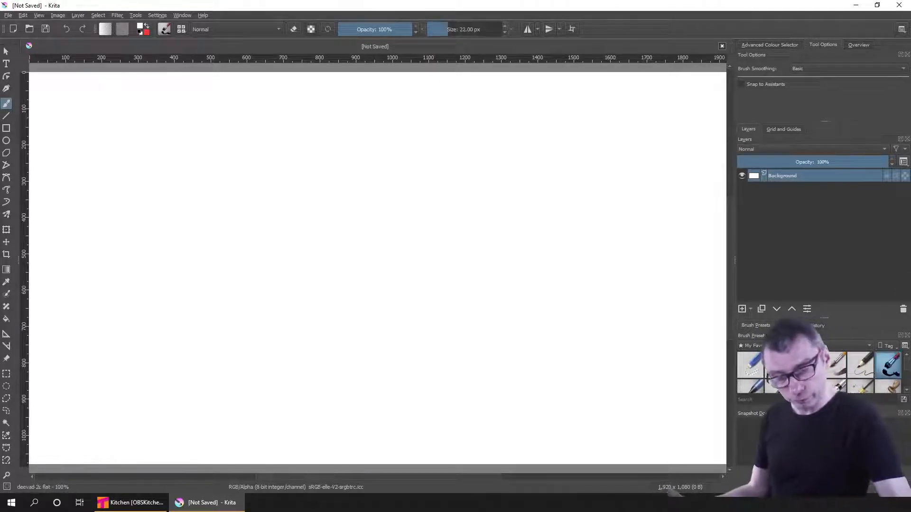
Set the paint colour to red and resize the dockers to show more rows of brush presets.
click(784, 43)
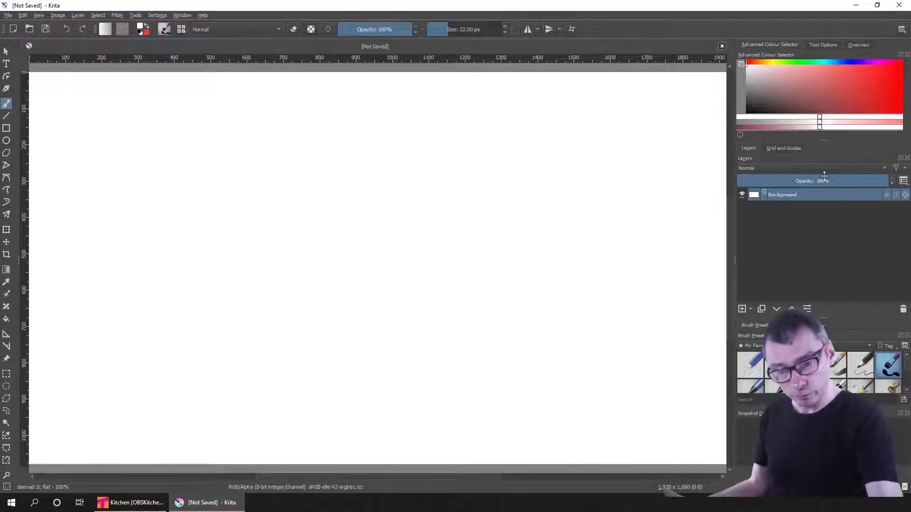
click(889, 129)
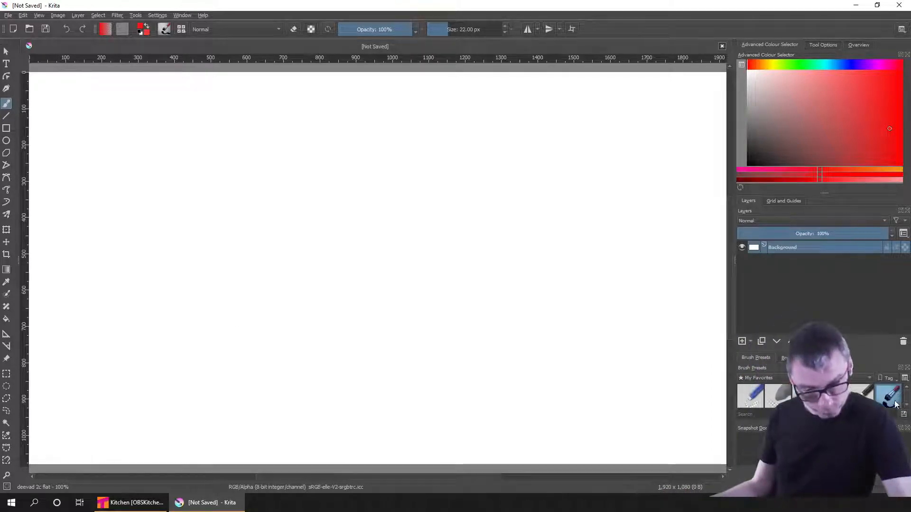
drag(831, 323, 830, 298)
drag(824, 142, 826, 194)
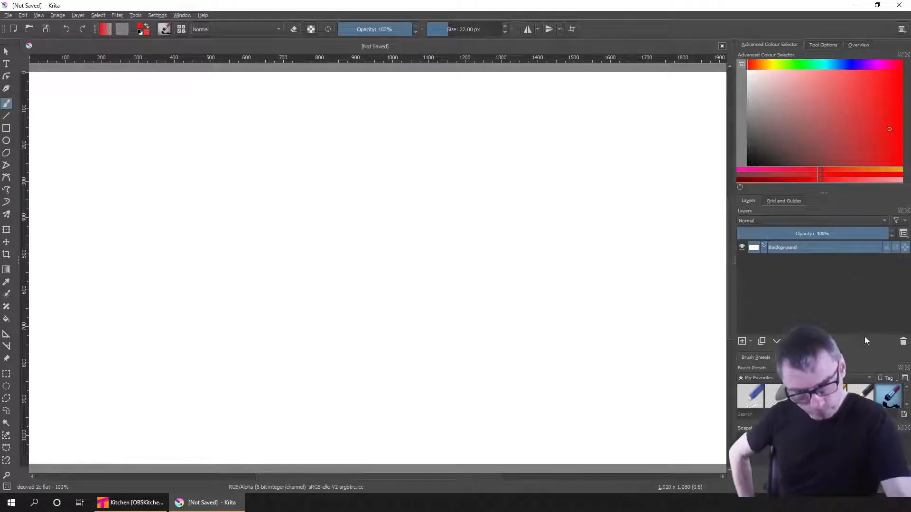
drag(834, 350, 835, 283)
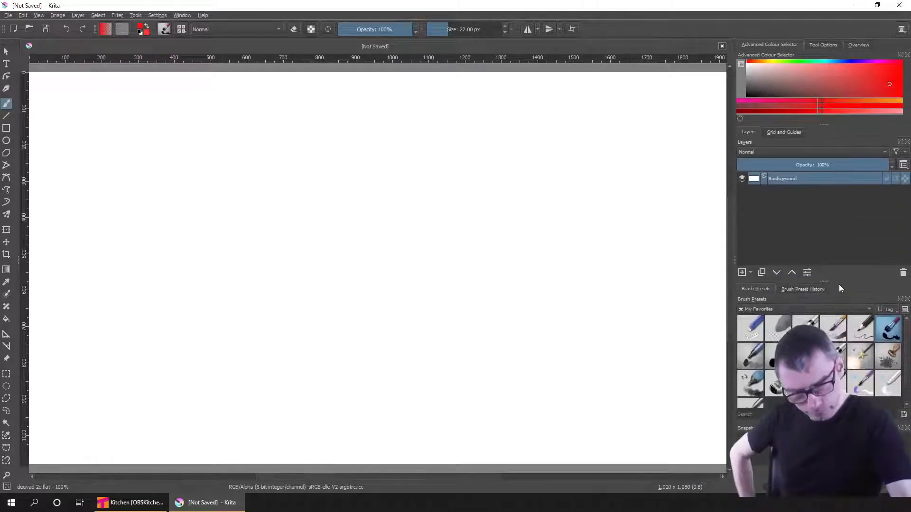
Choose the deevad 2e digital sketch brush with a strong red, and add a new paint layer above the Background layer.
click(778, 356)
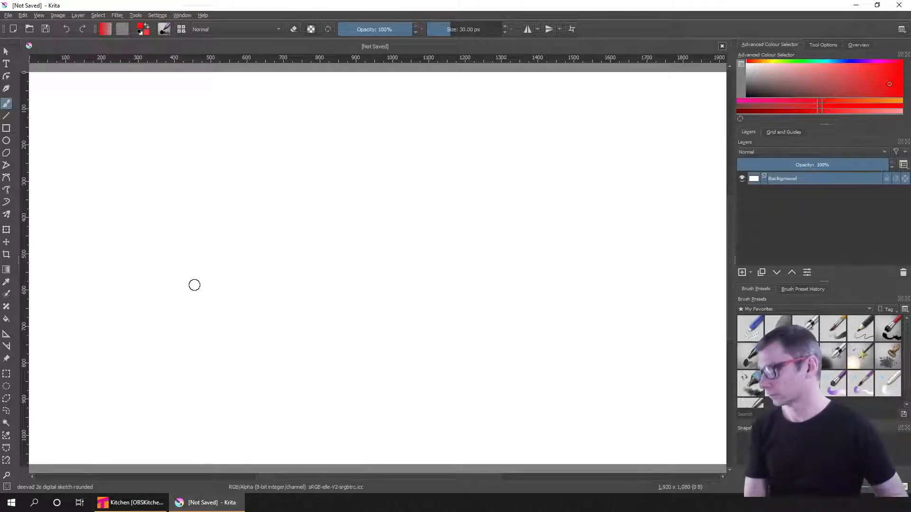
click(896, 92)
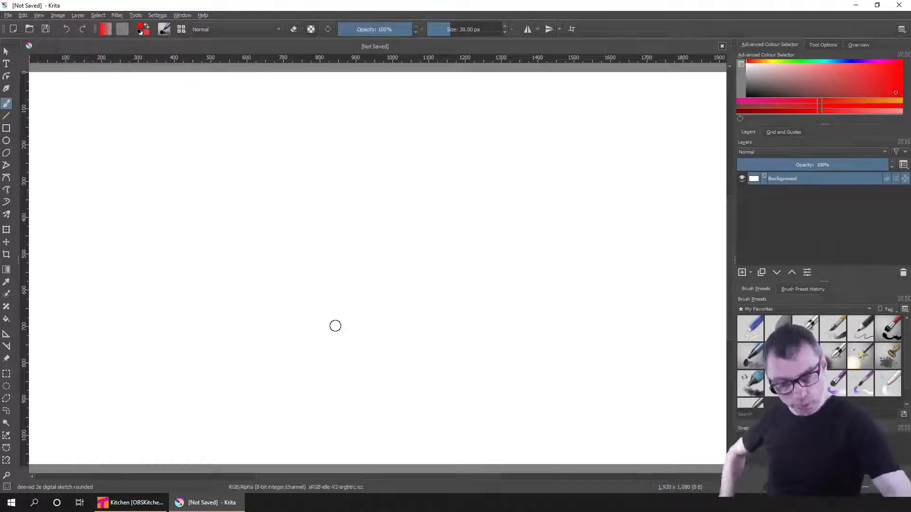
key(slash)
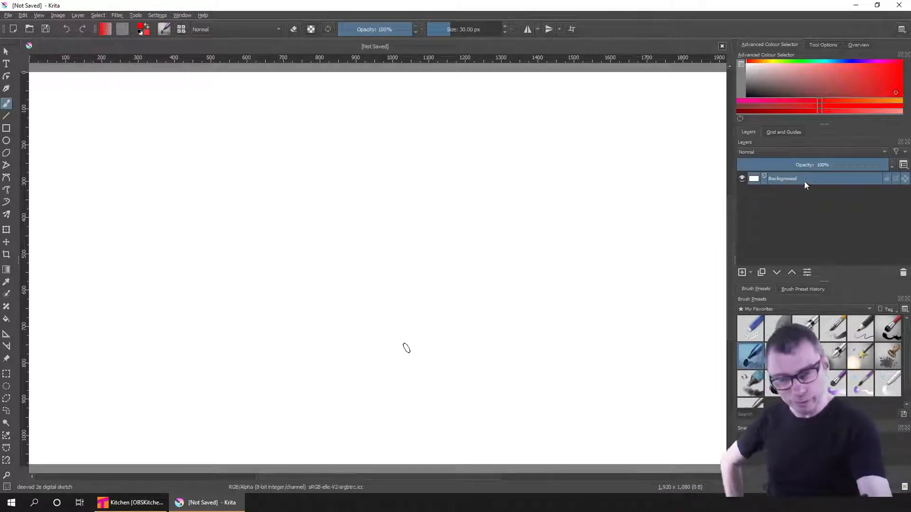
click(741, 273)
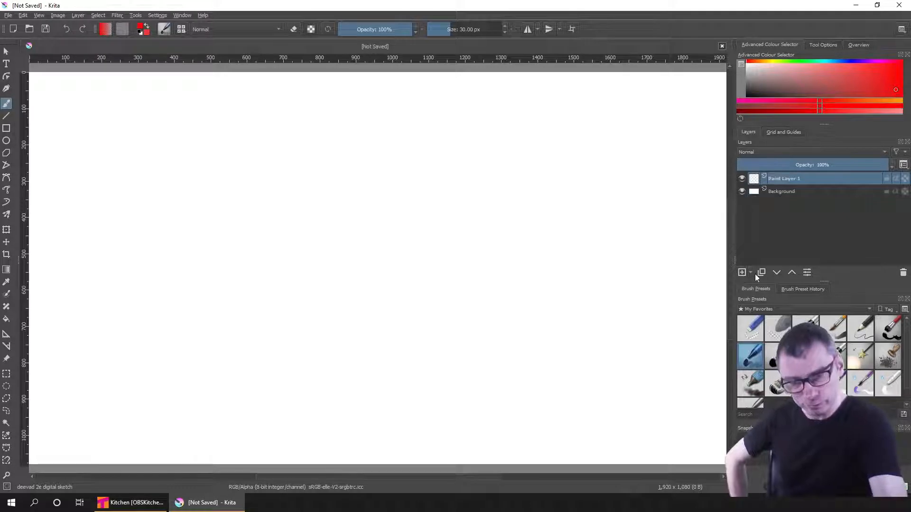
Test the pen with red zigzag strokes on the new paint layer, using the deevad 2e digital sketch and digital sketch rounded brushes at 30 px.
mouse_move(278, 289)
mouse_down()
mouse_move(393, 194)
mouse_move(479, 234)
mouse_move(474, 291)
mouse_up()
key(slash)
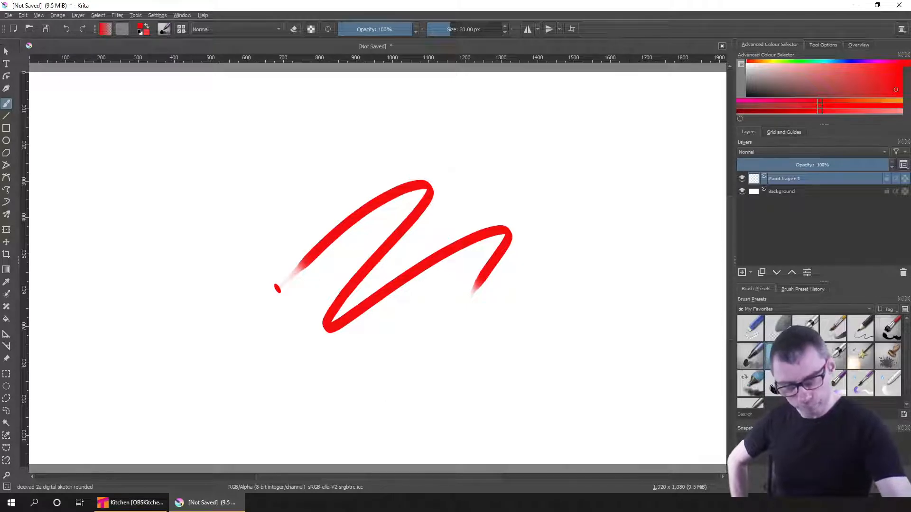
mouse_move(579, 374)
mouse_down()
mouse_move(529, 337)
mouse_move(518, 352)
mouse_up()
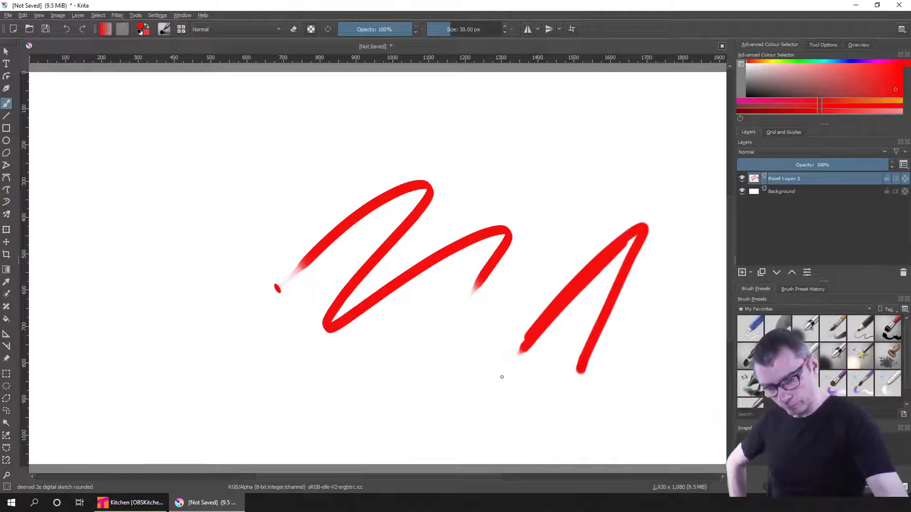
mouse_move(593, 406)
mouse_down()
mouse_move(663, 321)
mouse_move(624, 433)
mouse_up()
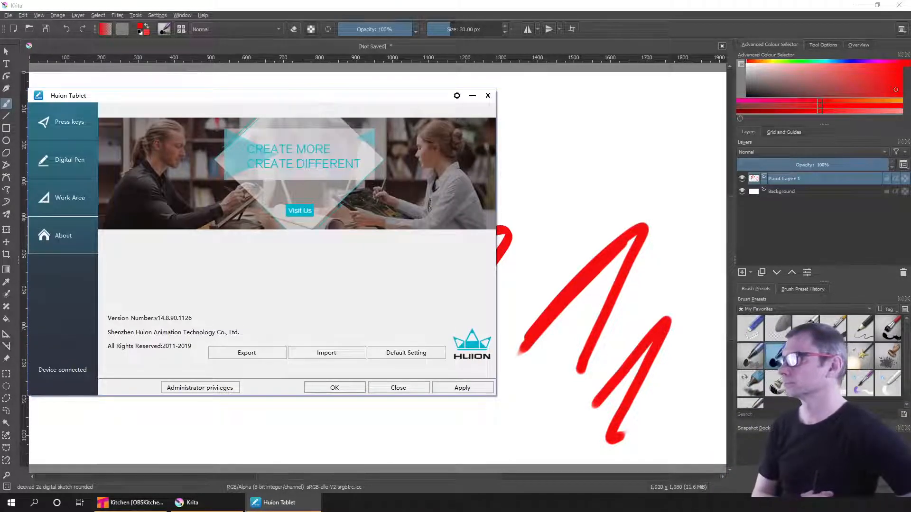
Adjust the pen's pressure sensitivity curve to a straight diagonal in the Huion Tablet settings, apply it, and return to Krita.
click(76, 155)
drag(455, 198, 408, 174)
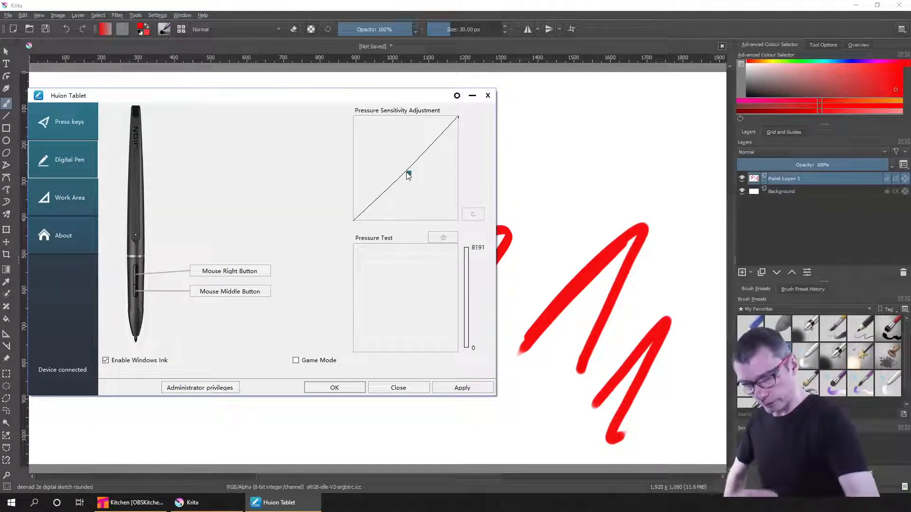
click(470, 388)
click(599, 14)
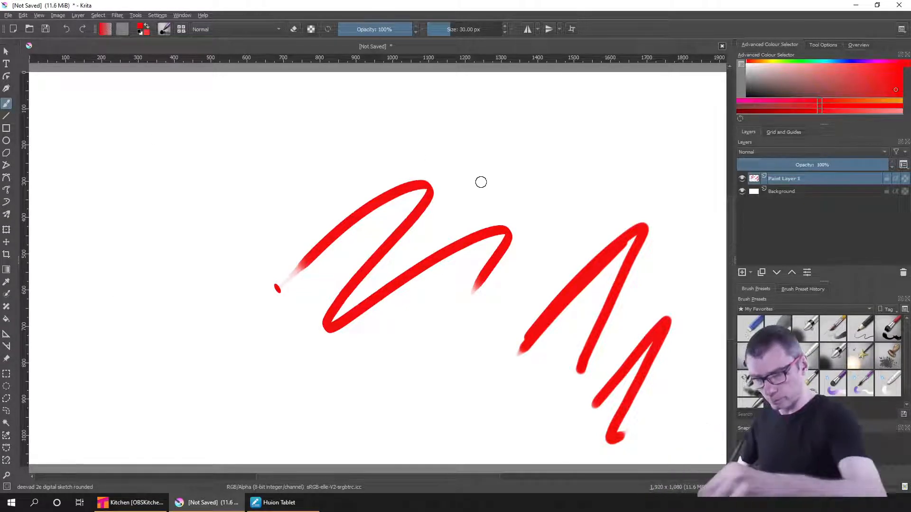
Test the pen's pressure response with red strokes at 30 px beside and over the existing zigzags on Paint Layer 1.
mouse_move(578, 268)
mouse_down()
mouse_move(575, 179)
mouse_move(587, 119)
mouse_up()
mouse_move(52, 118)
mouse_down()
mouse_move(89, 138)
mouse_move(38, 199)
mouse_up()
mouse_move(81, 208)
mouse_down()
mouse_move(183, 122)
mouse_move(79, 283)
mouse_move(204, 213)
mouse_up()
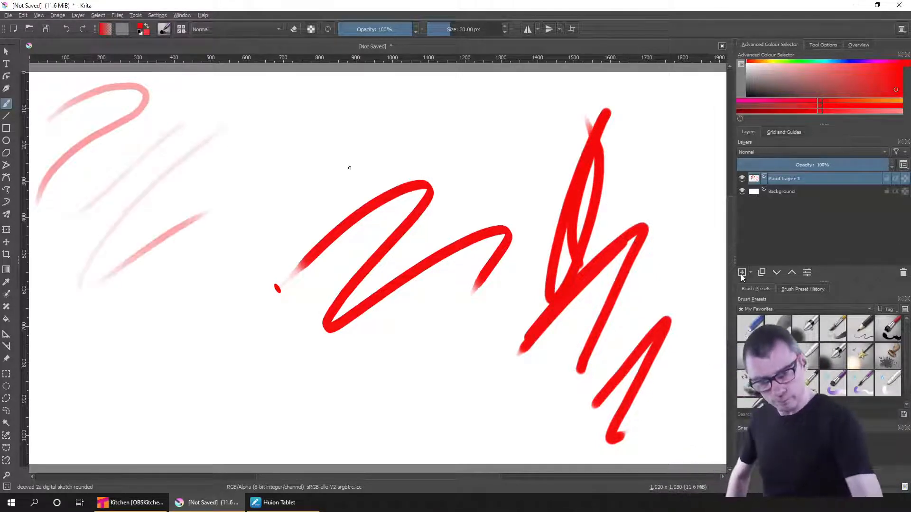
Replace Paint Layer 1 with a new empty paint layer above the Background and make the new layer active.
key(Insert)
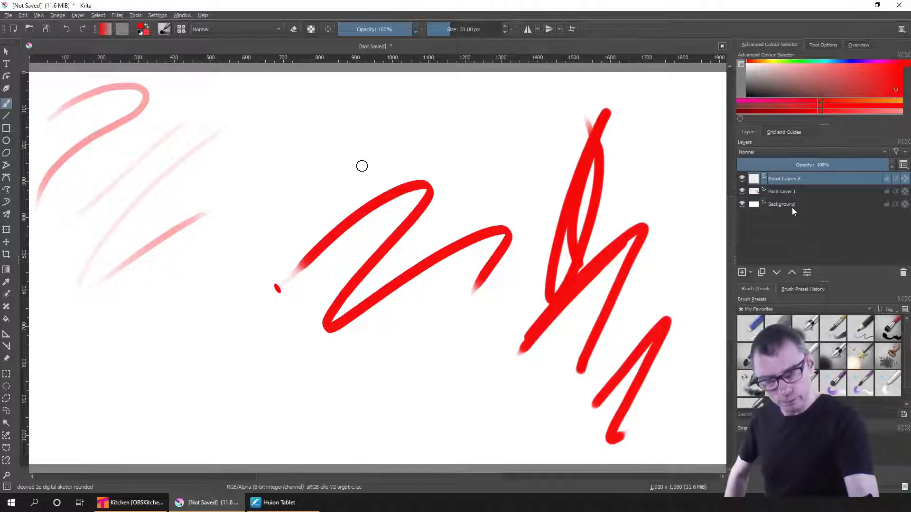
key(Page_Down)
key(shift+Delete)
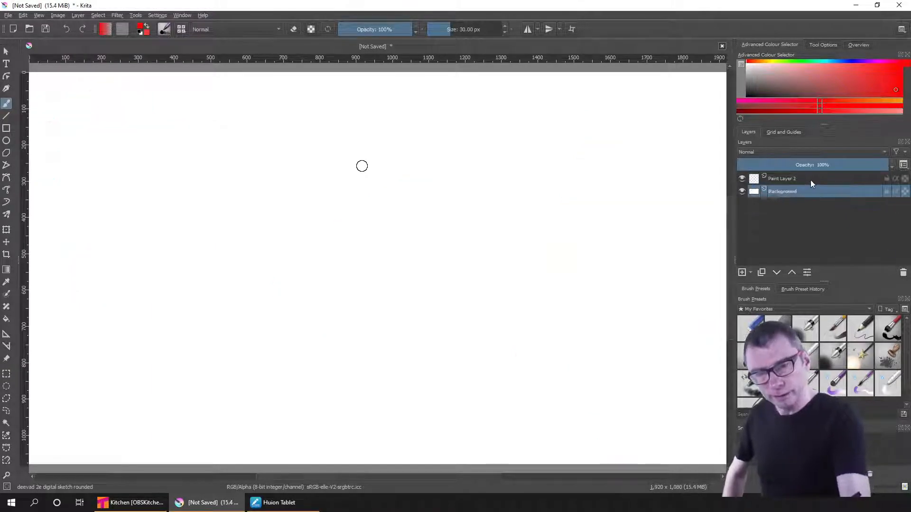
click(819, 178)
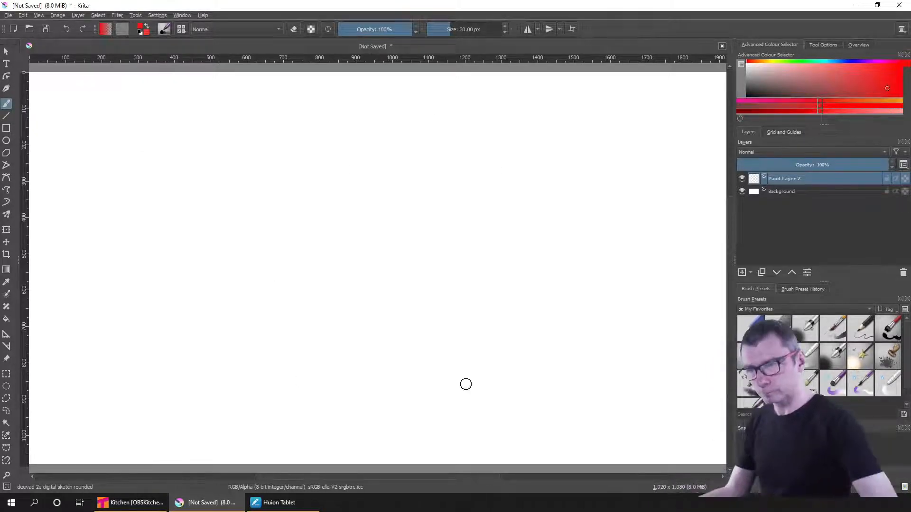
Reduce the brush size to 12.29 px and draw red zigzag strokes of varying pressure across the upper half of the canvas.
key(bracketleft)
key(bracketleft)
key(bracketleft)
drag(399, 152, 433, 155)
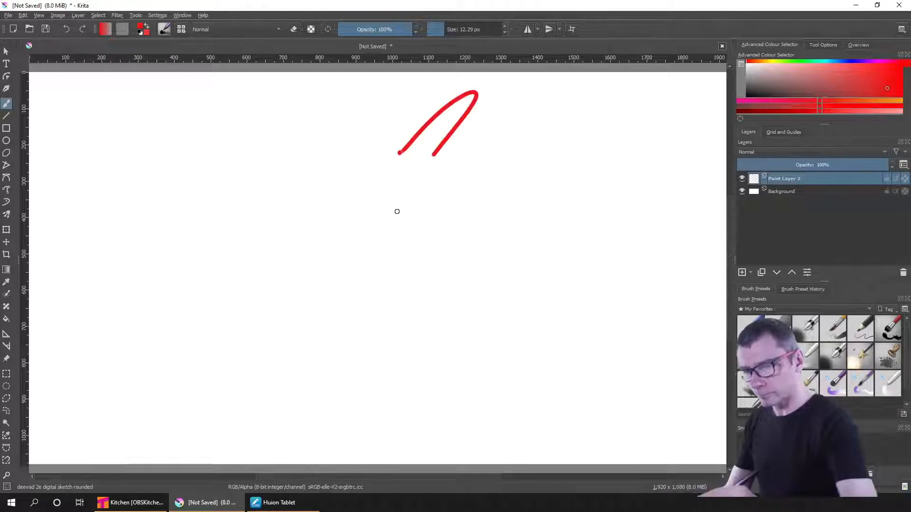
mouse_move(397, 211)
mouse_down()
mouse_move(543, 142)
mouse_move(494, 254)
mouse_up()
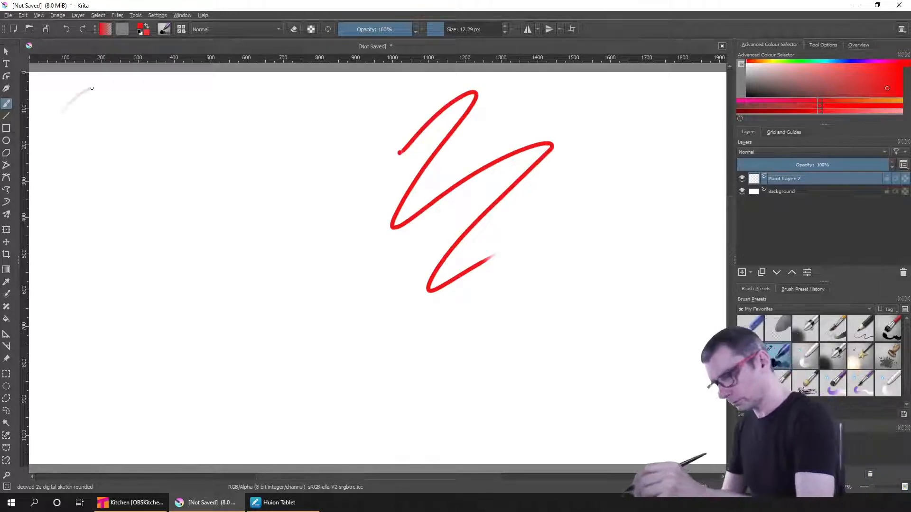
mouse_move(93, 88)
mouse_down()
mouse_move(133, 81)
mouse_move(102, 162)
mouse_move(204, 119)
mouse_move(251, 120)
mouse_up()
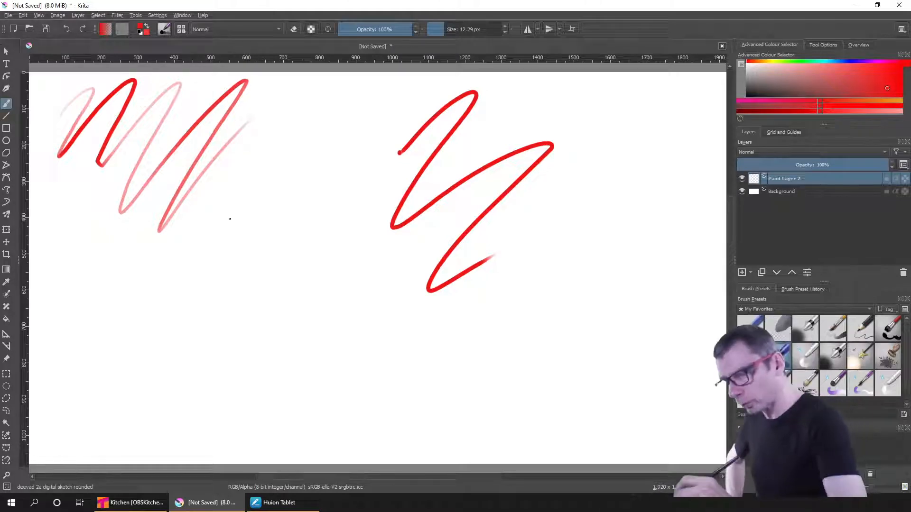
mouse_move(231, 219)
mouse_down()
mouse_move(346, 86)
mouse_move(232, 364)
mouse_move(349, 203)
mouse_up()
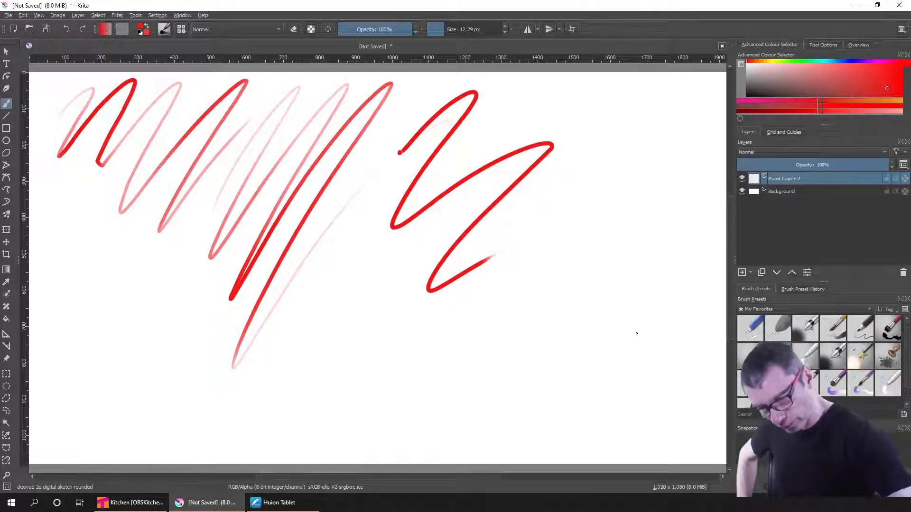
Test the pen further with fast parallel diagonal strokes in the lower right of the canvas and short light strokes in the lower middle.
drag(674, 280, 513, 431)
mouse_move(688, 256)
mouse_down()
mouse_move(488, 428)
mouse_move(475, 419)
mouse_up()
drag(696, 226, 463, 425)
drag(664, 229, 446, 418)
drag(643, 243, 429, 422)
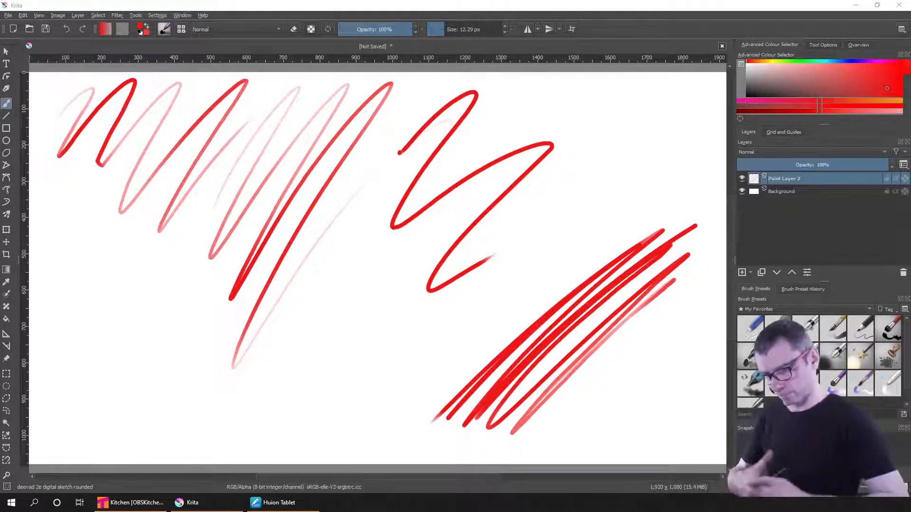
drag(299, 337, 283, 369)
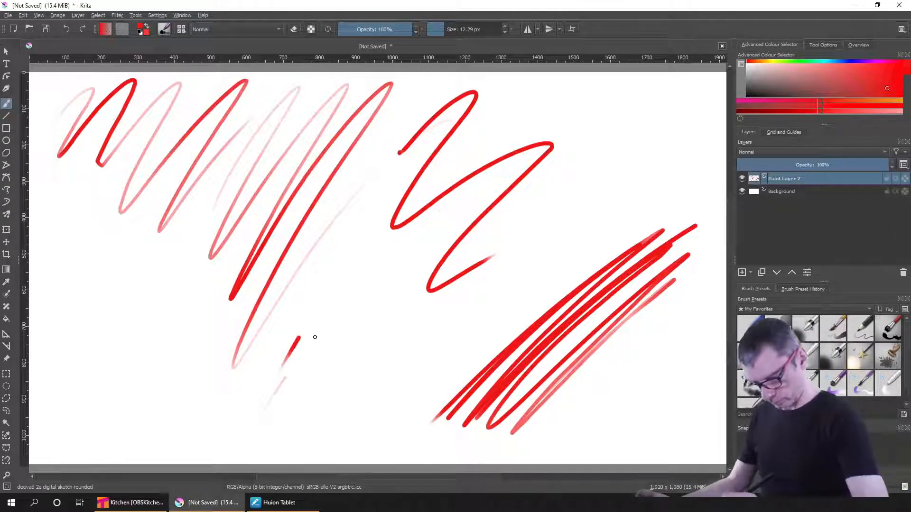
drag(367, 280, 261, 411)
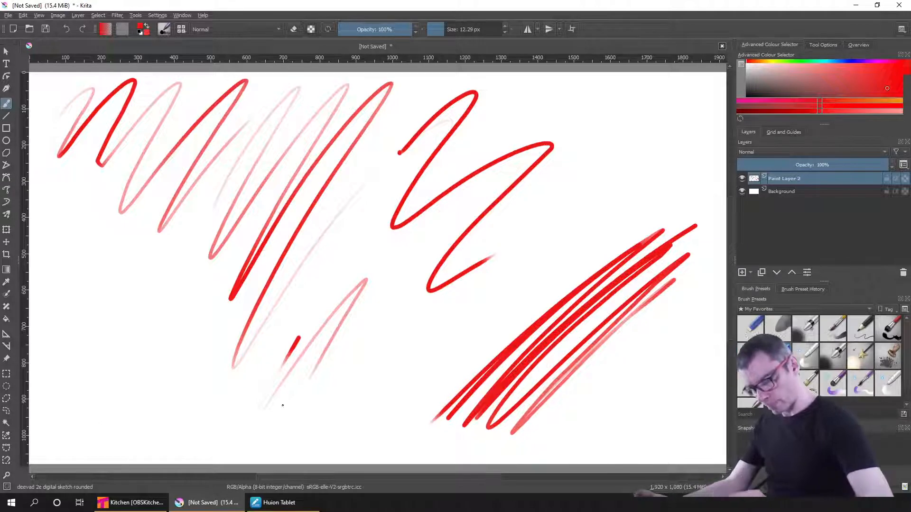
Switch to Tahoma2D, select the Kettle + cup drawing in frame 1, and activate the Brush tool.
click(129, 504)
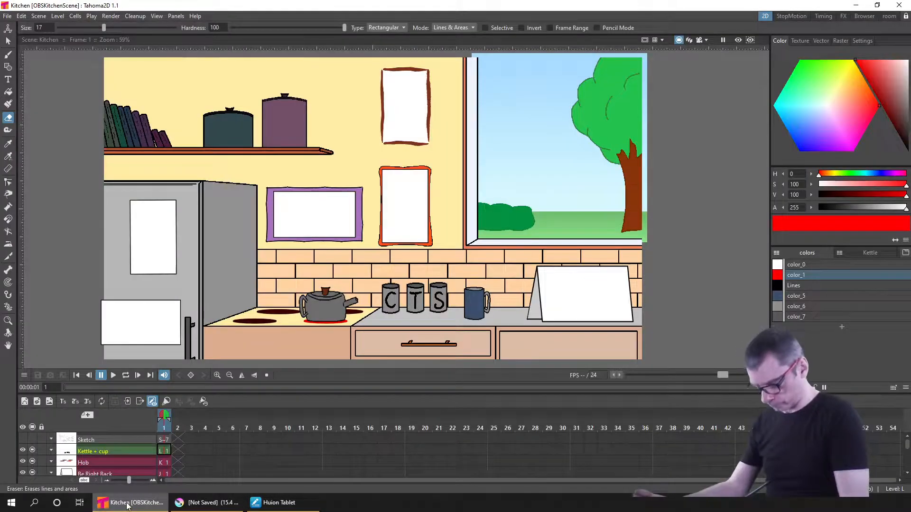
click(164, 451)
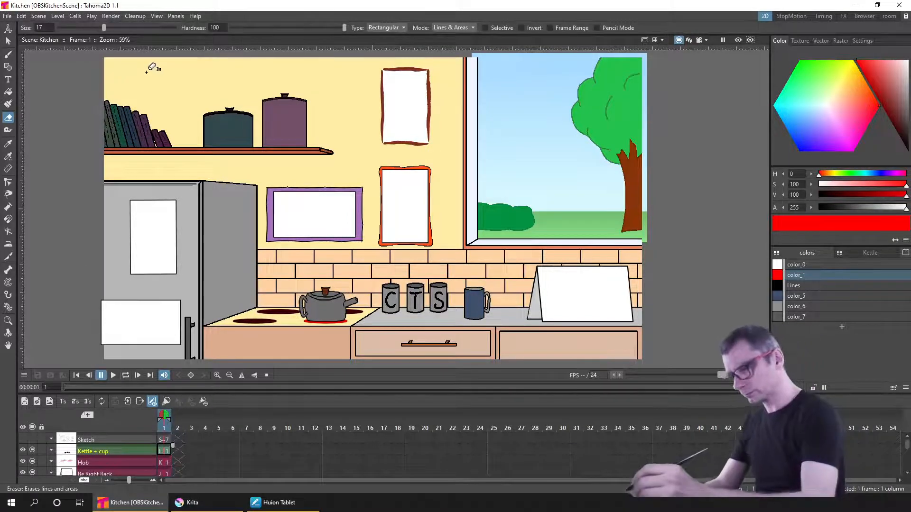
key(b)
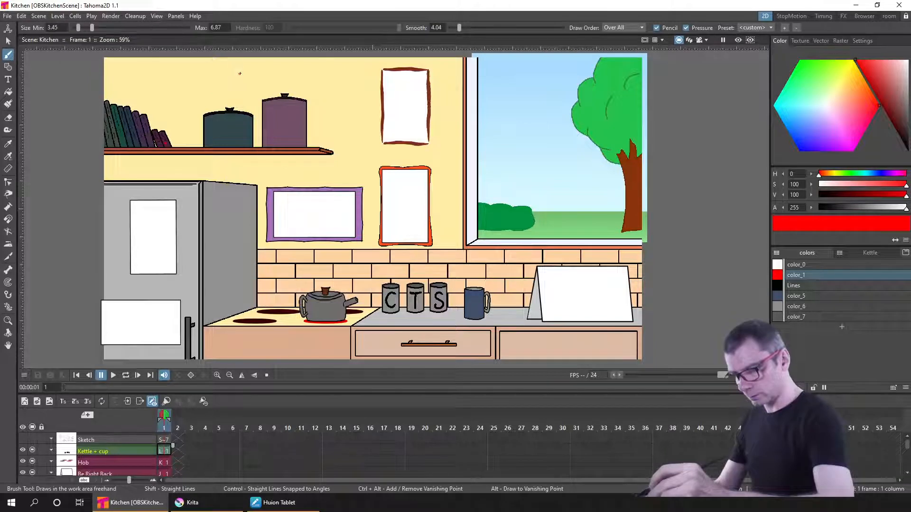
Test the brush with a red stroke inside the upper picture frame on the wall, and undo it.
click(290, 72)
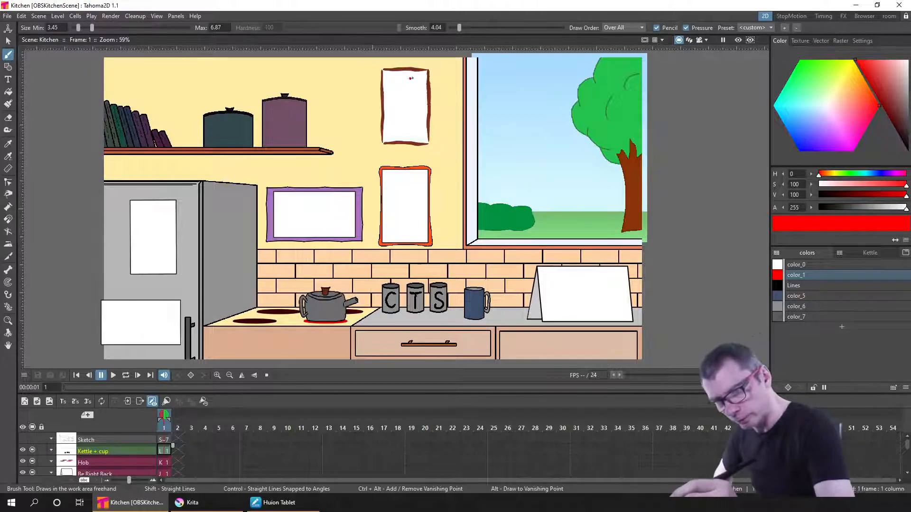
drag(412, 77, 405, 130)
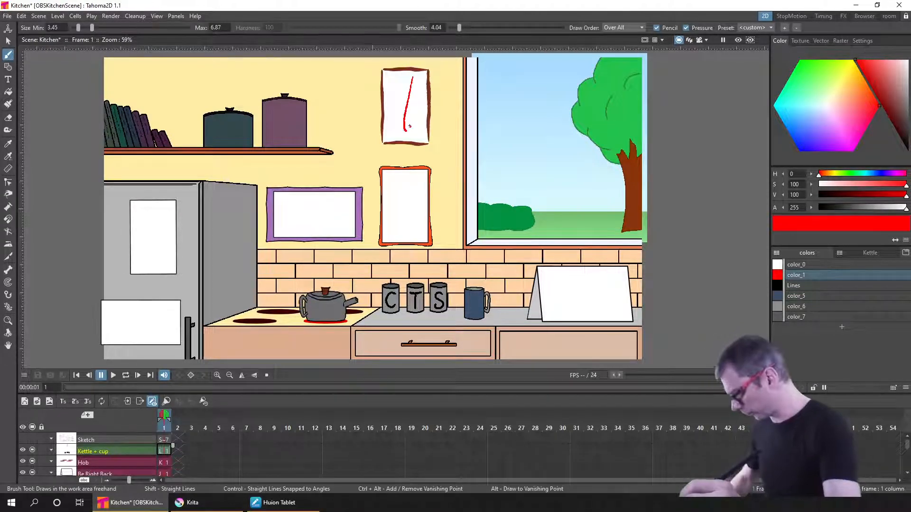
key(ctrl+z)
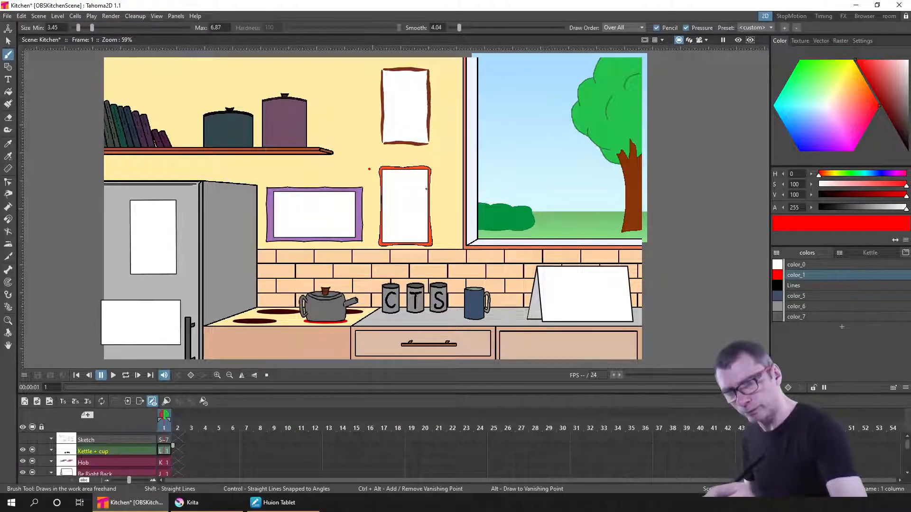
Set the brush smoothing to 0 and test the pen with red marks inside the two upright picture frames.
drag(459, 27, 435, 32)
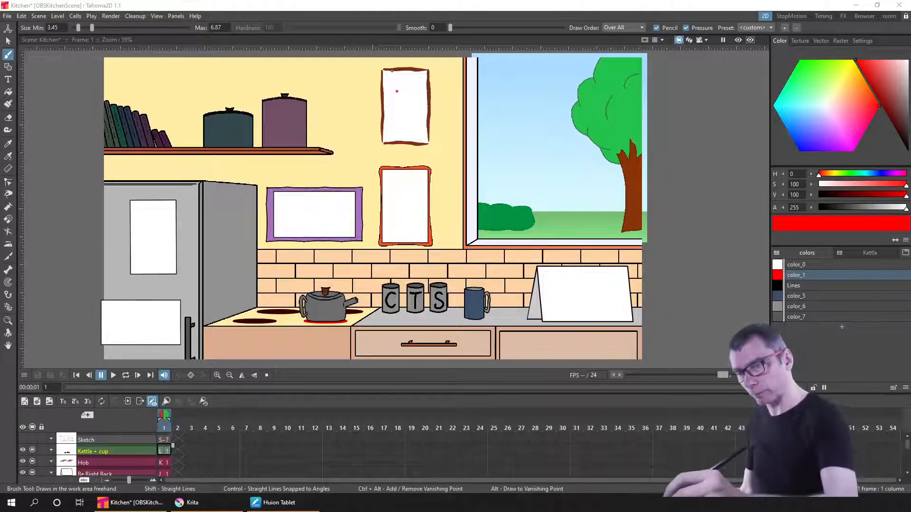
click(401, 224)
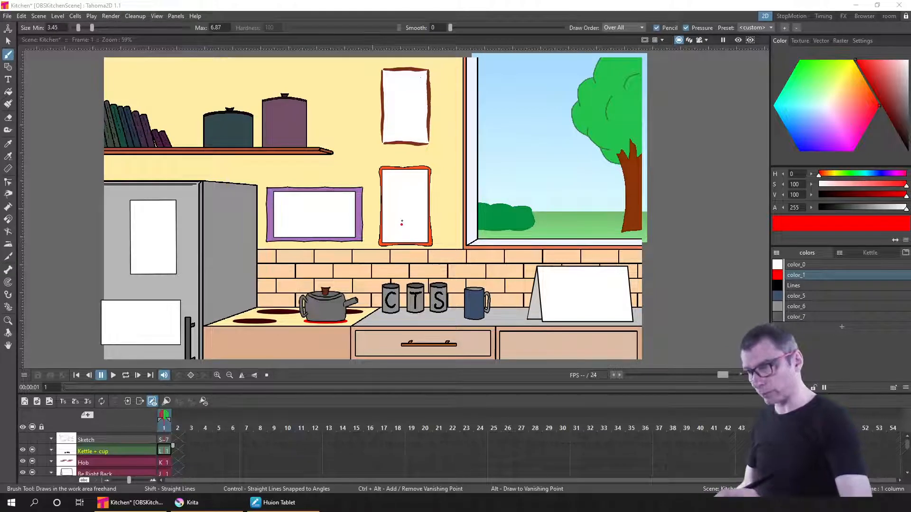
click(399, 89)
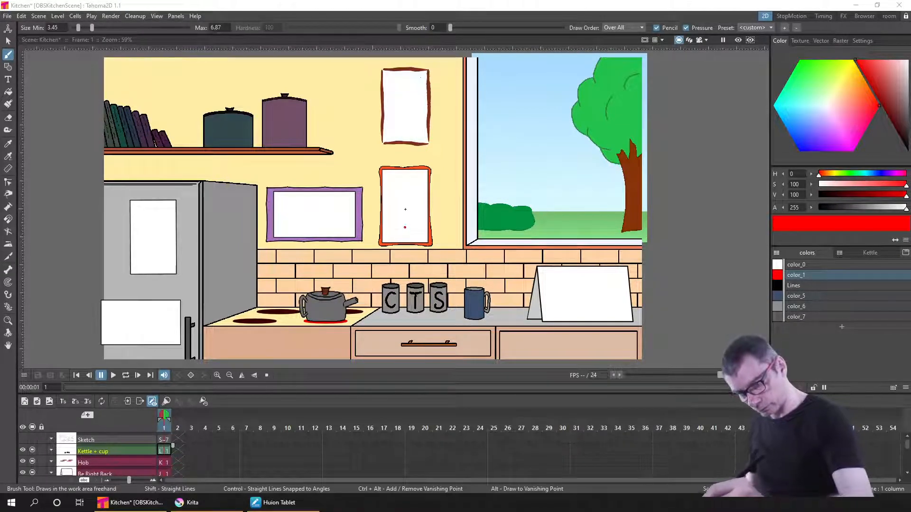
click(405, 196)
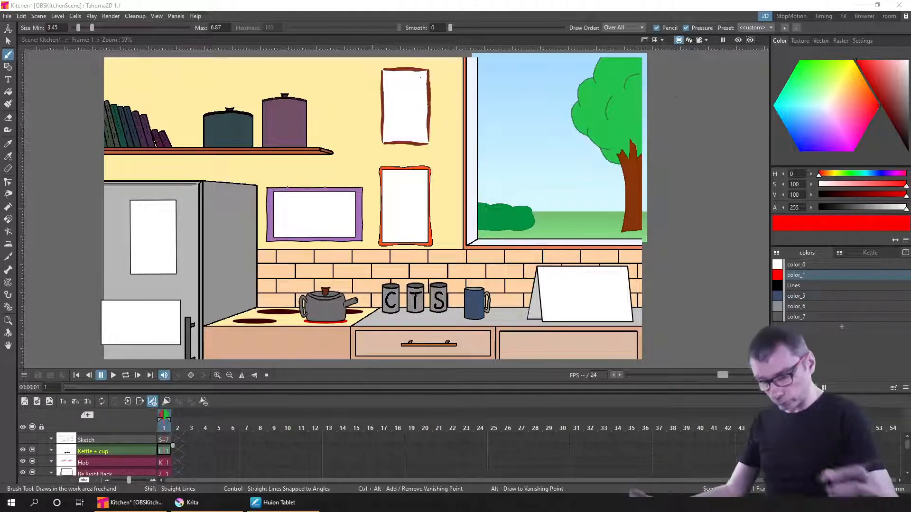
Choose the black Lines style and undo the stray red line and the trial brush stroke on the cabinet below the hob.
click(801, 285)
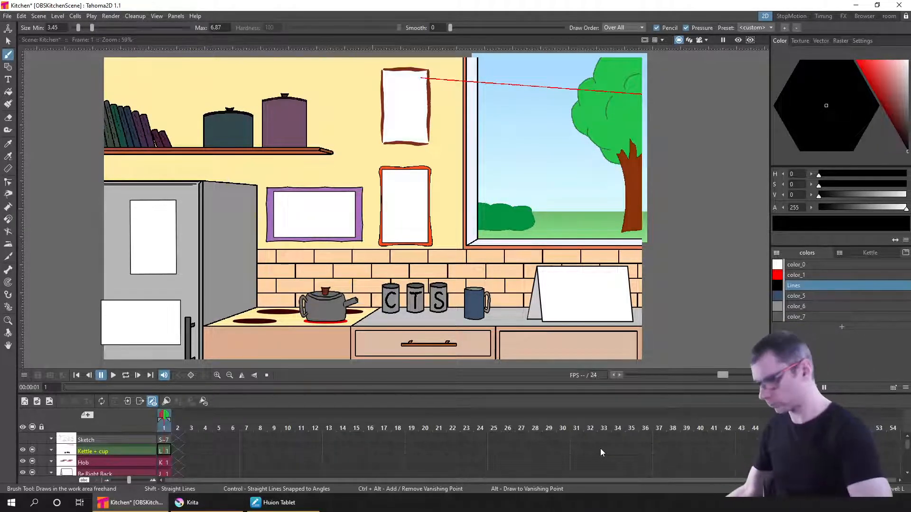
key(ctrl+z)
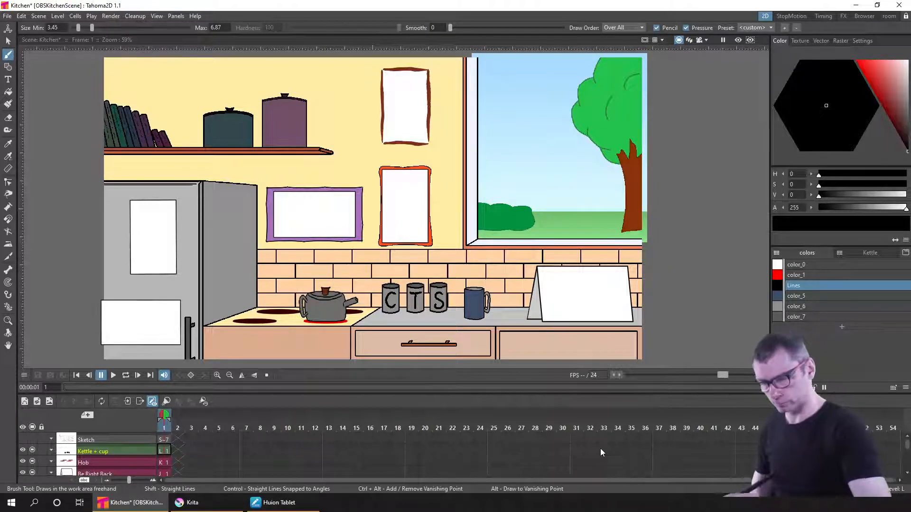
drag(226, 346, 234, 345)
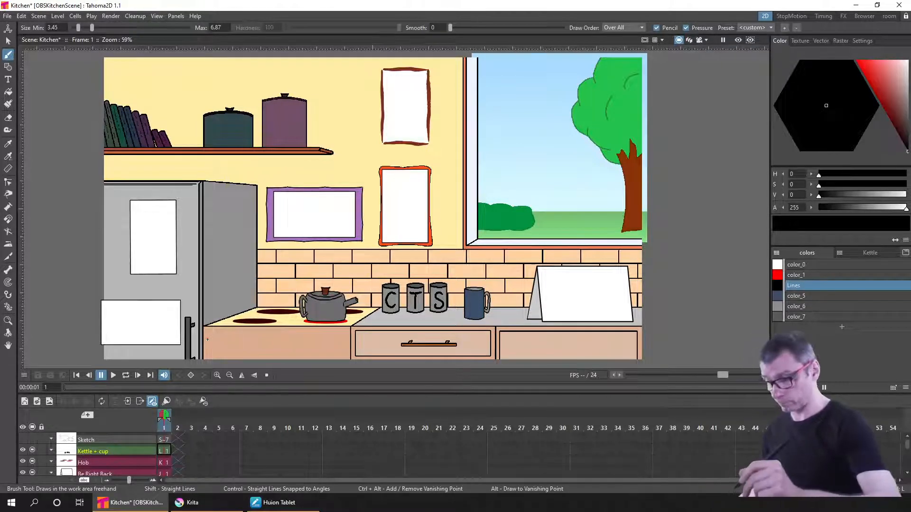
key(ctrl+z)
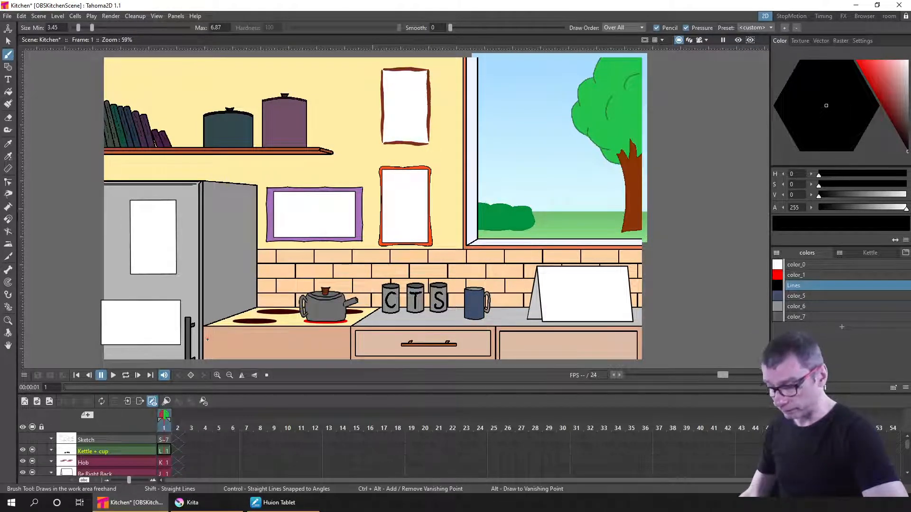
Draw a large rectangle outline on the cabinet front below the hob and a smaller one inside it, using the Geometry tool's Rectangle shape.
click(7, 68)
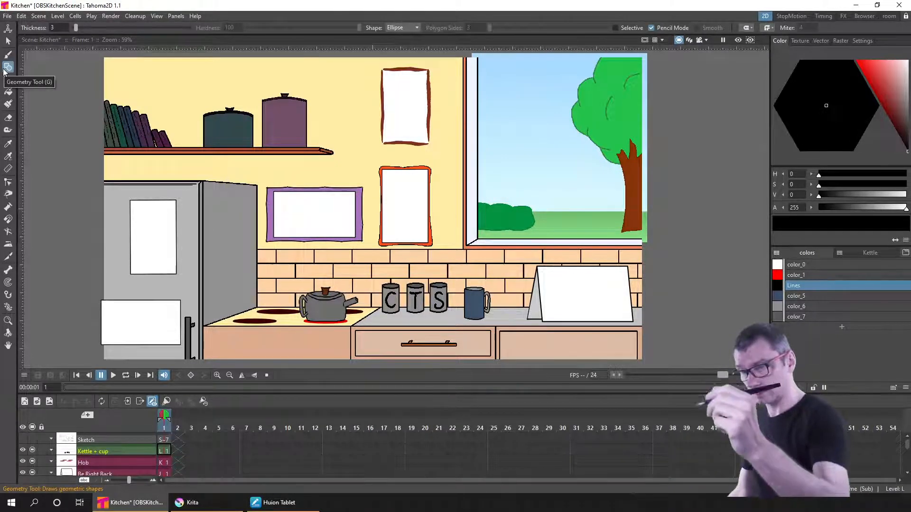
click(407, 29)
click(403, 36)
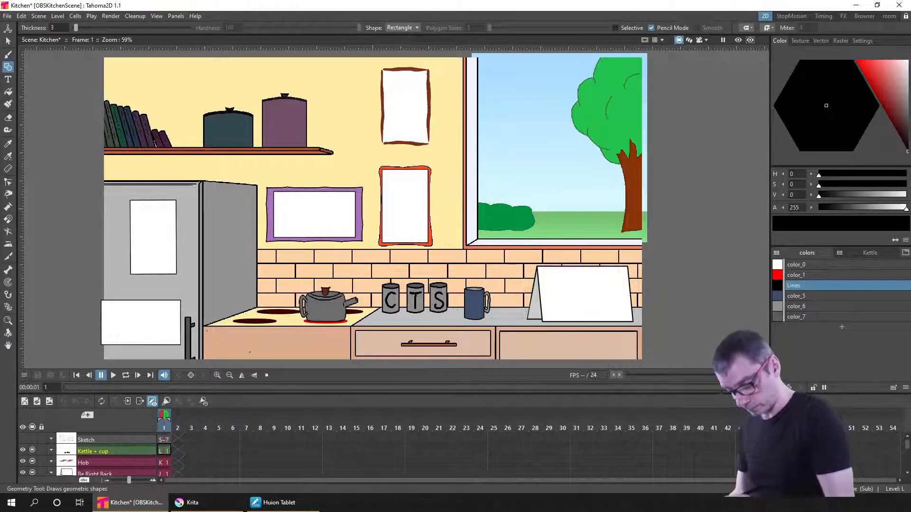
drag(206, 330, 344, 365)
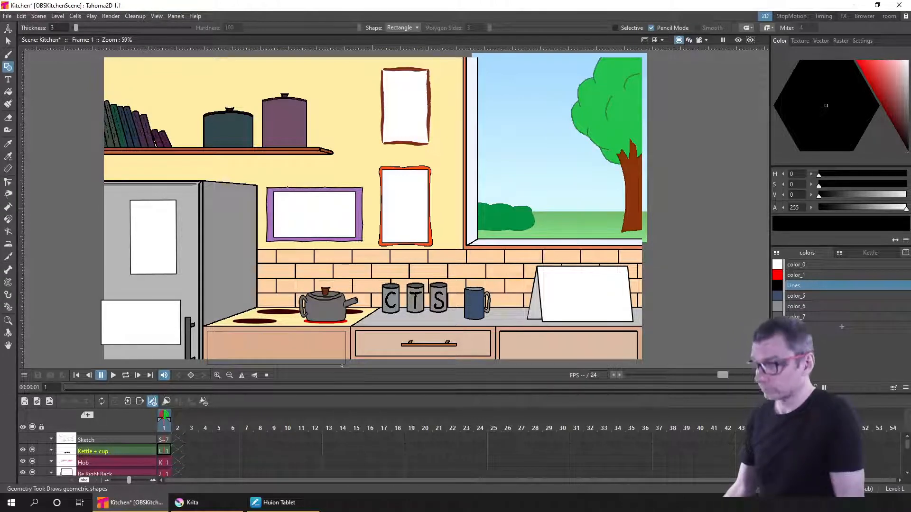
drag(342, 366, 344, 366)
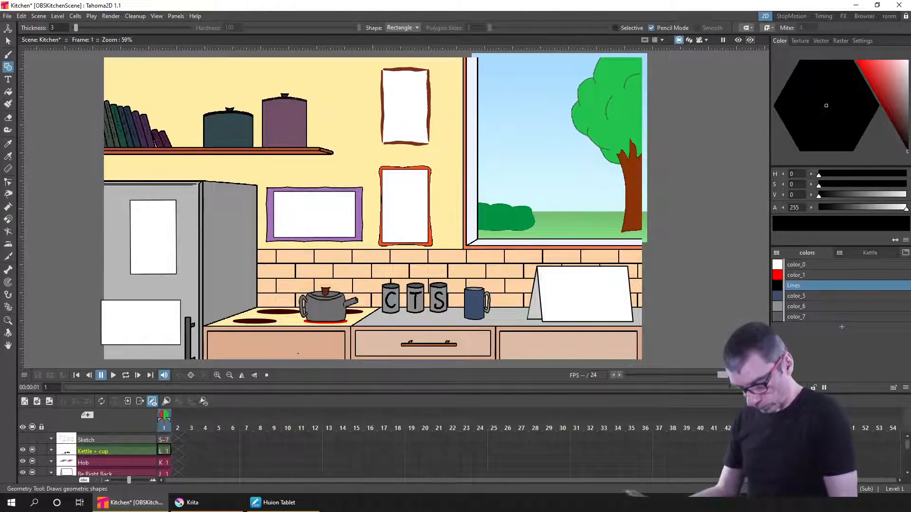
drag(241, 335, 303, 352)
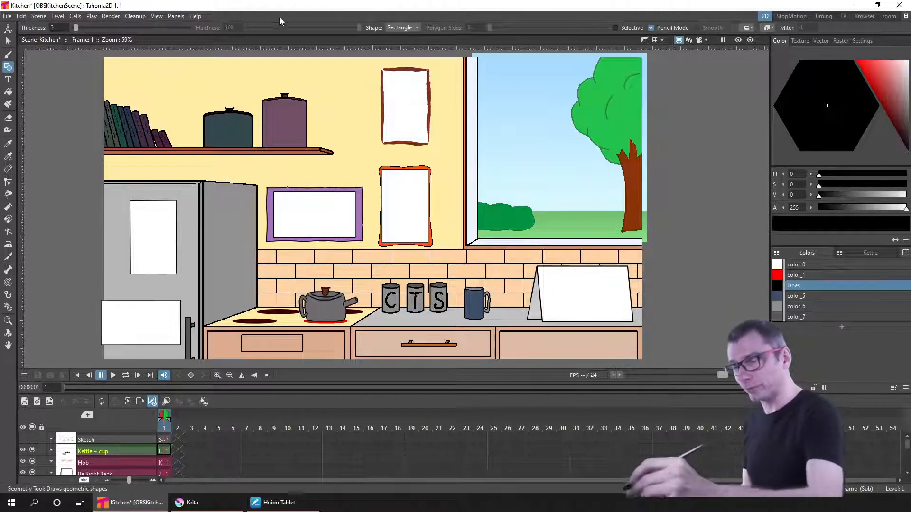
Draw a small black circle just right of the inner rectangle on the cabinet front, using the Geometry tool's Circle shape.
click(405, 28)
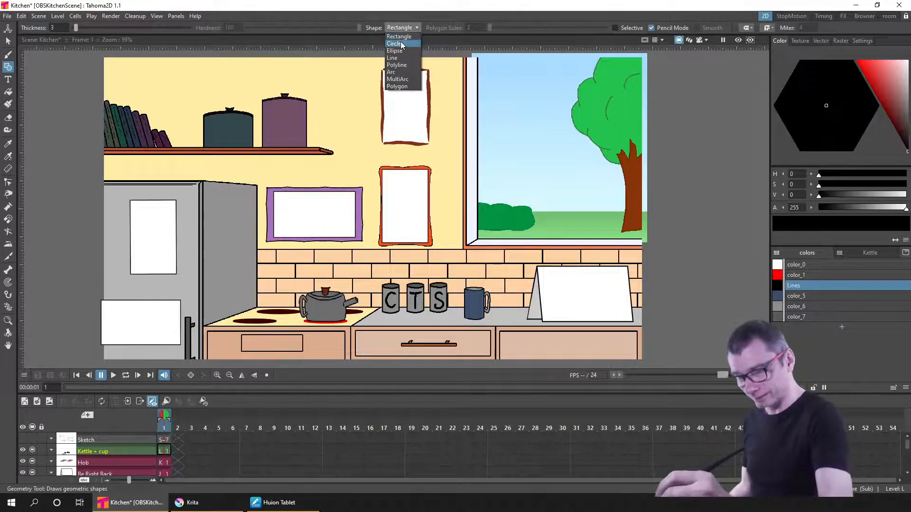
click(399, 43)
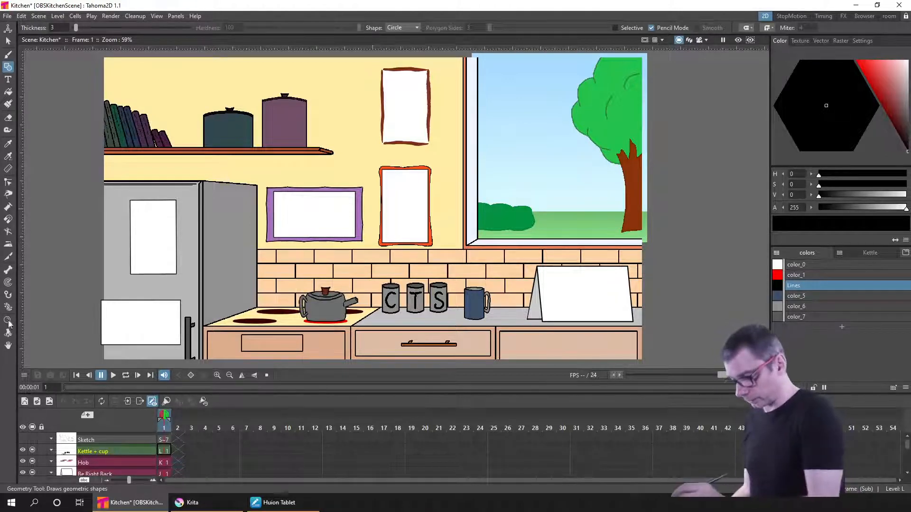
key(shift+space)
mouse_move(313, 329)
mouse_down()
mouse_move(334, 312)
mouse_move(340, 258)
mouse_up()
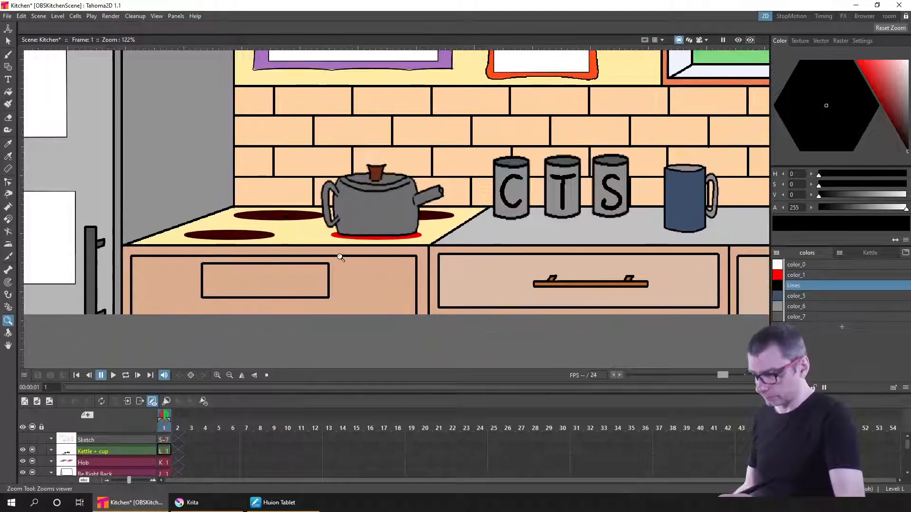
click(9, 55)
click(8, 68)
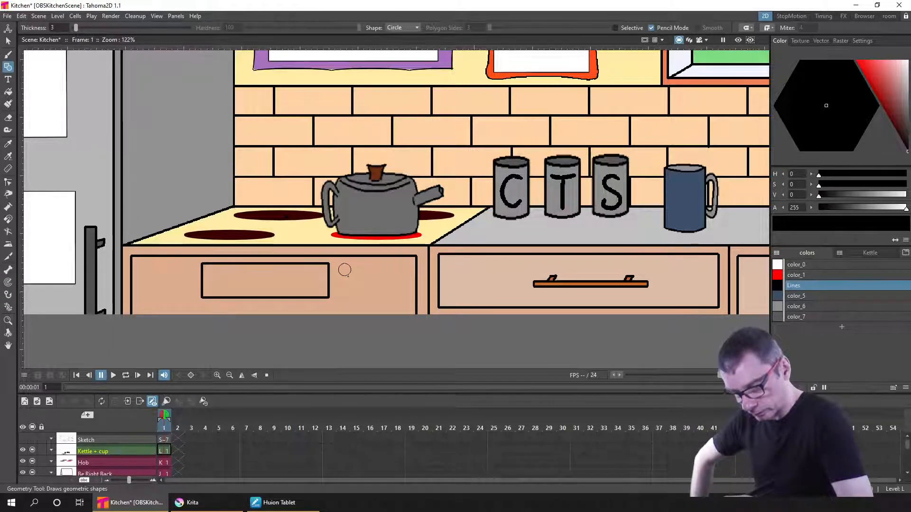
Select the small circle with a freehand selection and place a copy of it about 85 px straight below.
key(s)
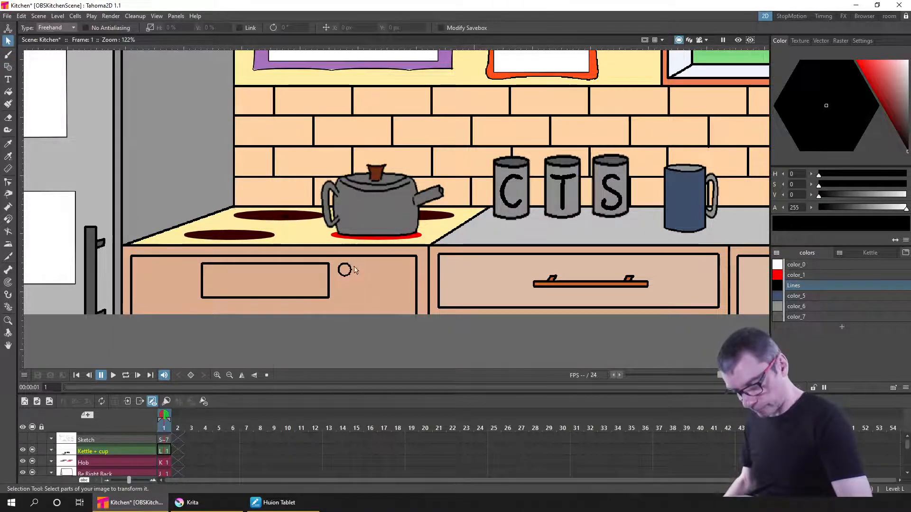
mouse_move(357, 266)
mouse_down()
mouse_move(338, 266)
mouse_move(348, 285)
mouse_move(357, 271)
mouse_move(348, 297)
mouse_up()
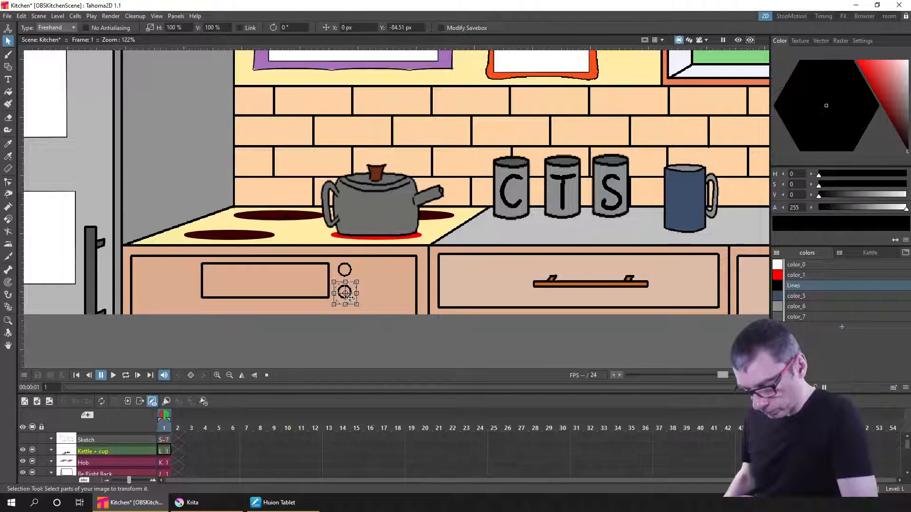
click(368, 296)
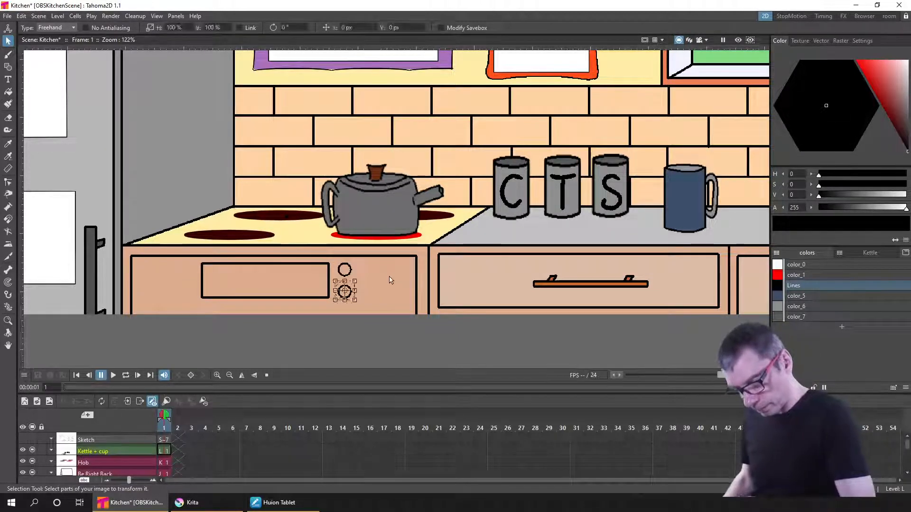
Copy the pair of circles about 73 px to the right to form four oven knobs, and save the scene.
mouse_move(349, 264)
mouse_down()
mouse_move(338, 261)
mouse_move(336, 299)
mouse_move(356, 305)
mouse_move(362, 298)
mouse_up()
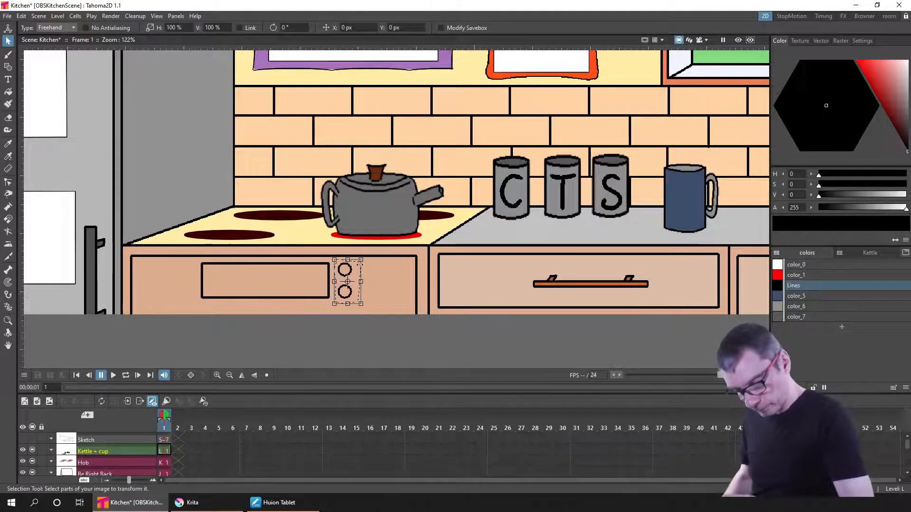
drag(357, 273, 367, 273)
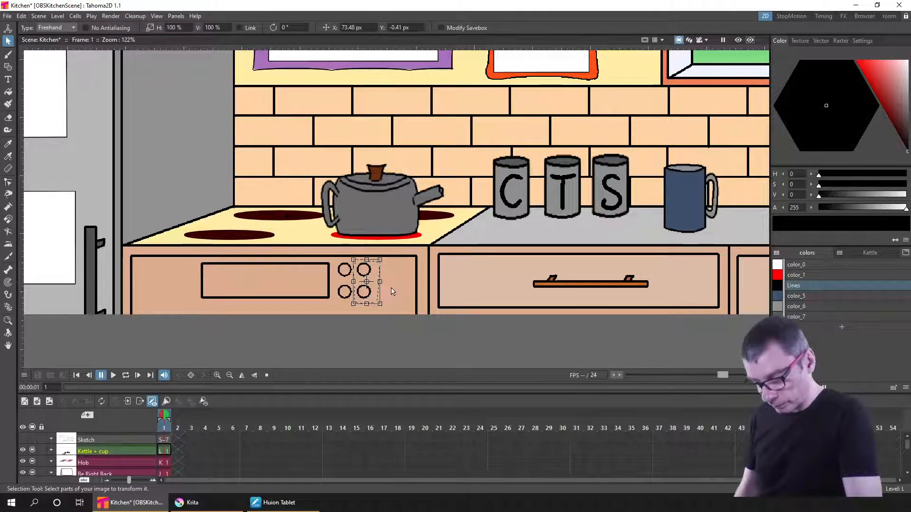
click(390, 292)
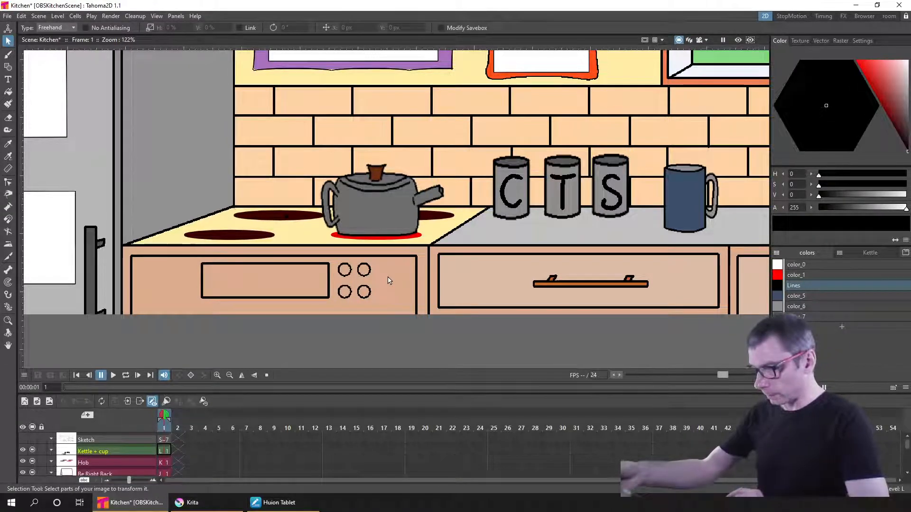
key(ctrl+s)
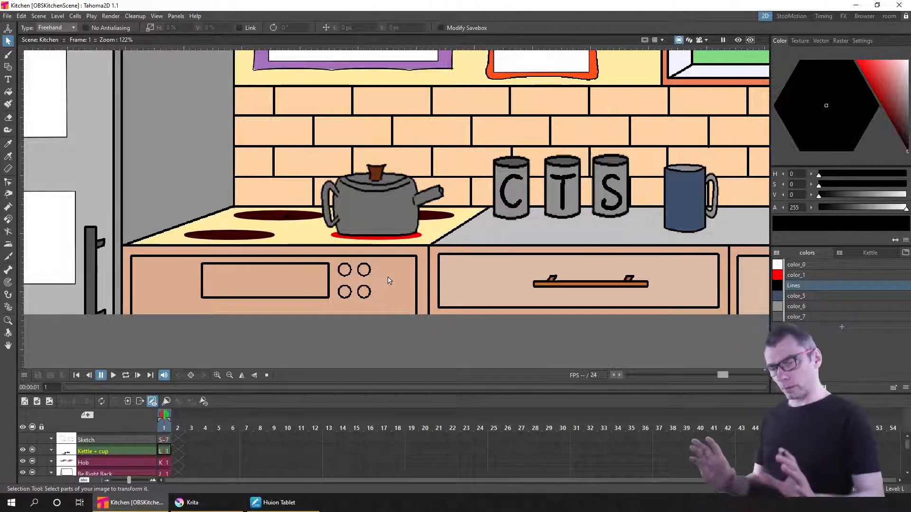
drag(388, 276, 391, 310)
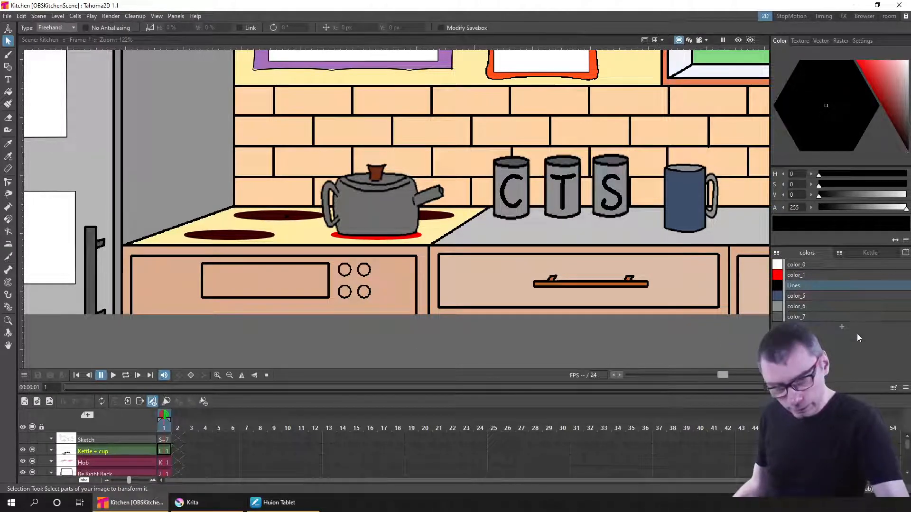
Add a new dark grey style with V set to 26 and fill the oven panel around the inner rectangle and knobs.
click(840, 326)
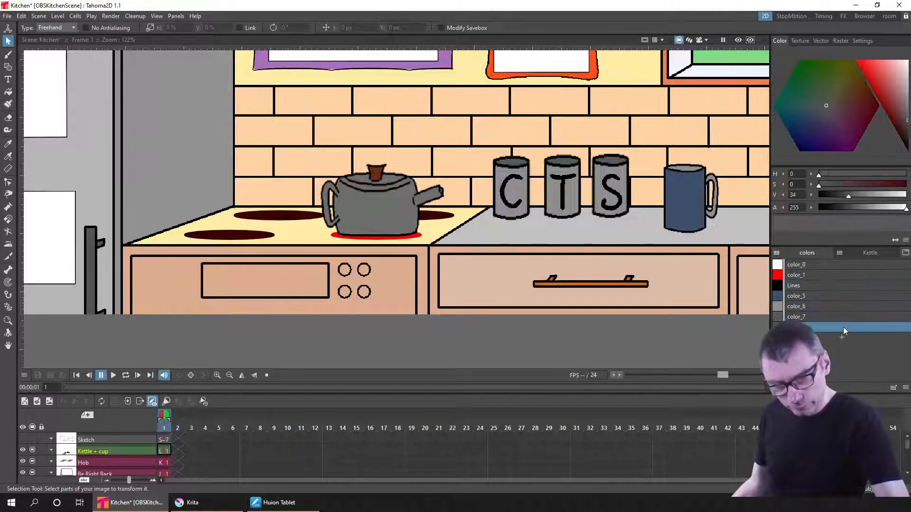
click(840, 195)
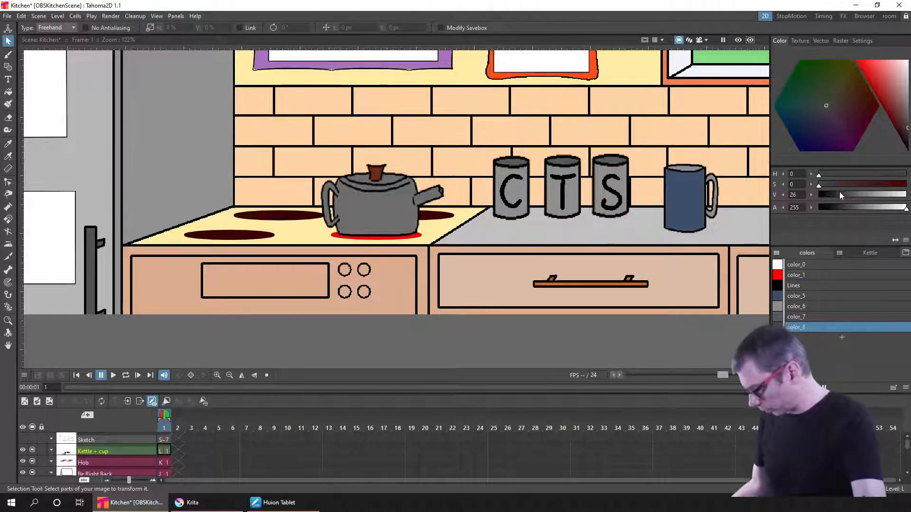
key(f)
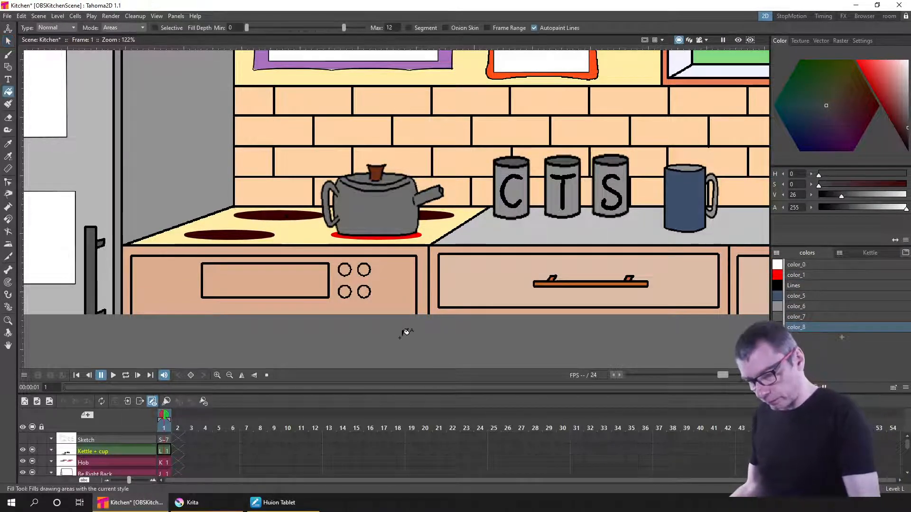
click(398, 295)
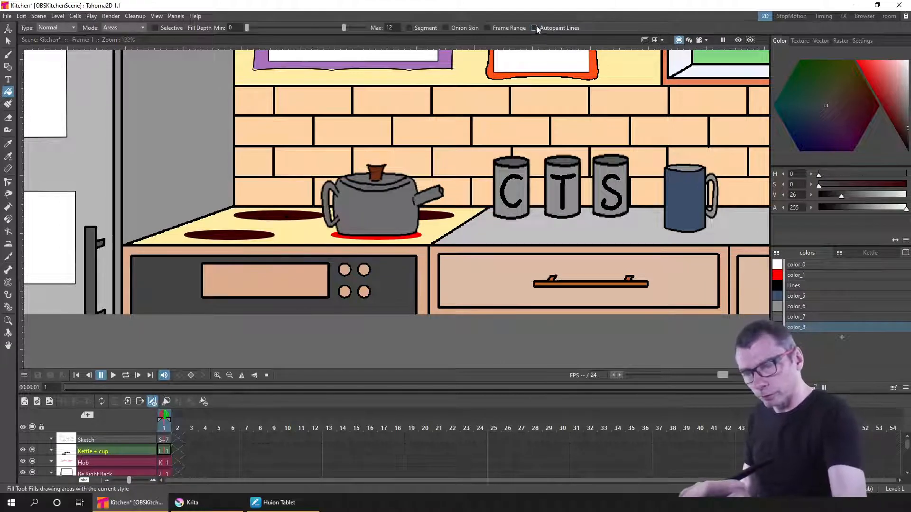
With Autopaint Lines turned off, try to fill the border strip around the oven panel with dark grey, and undo the fills.
click(422, 304)
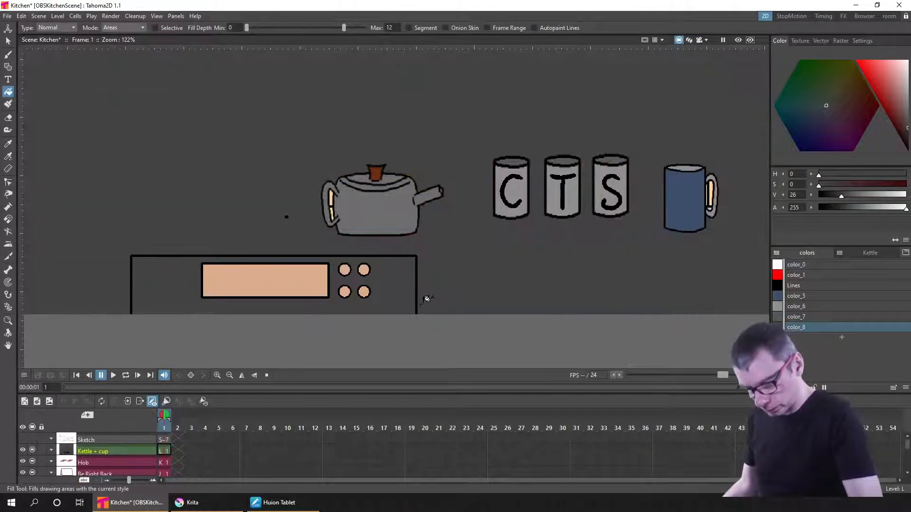
key(ctrl+z)
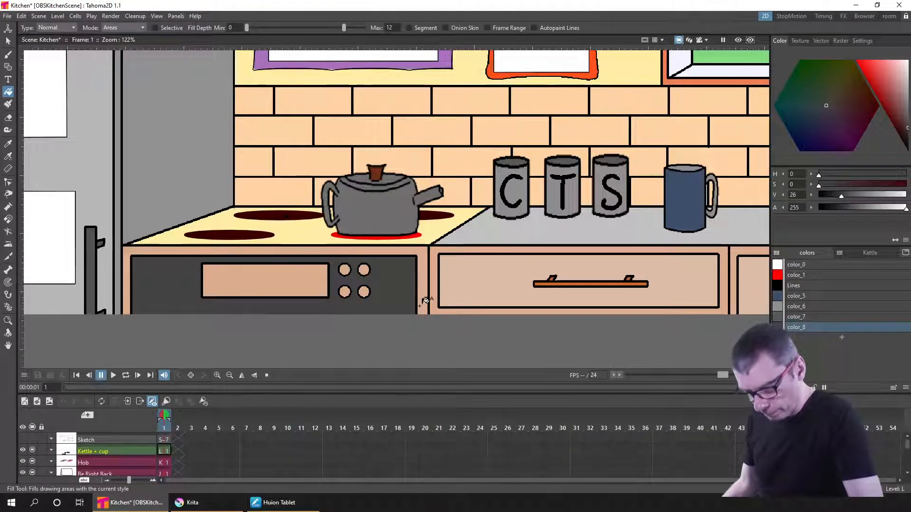
click(31, 98)
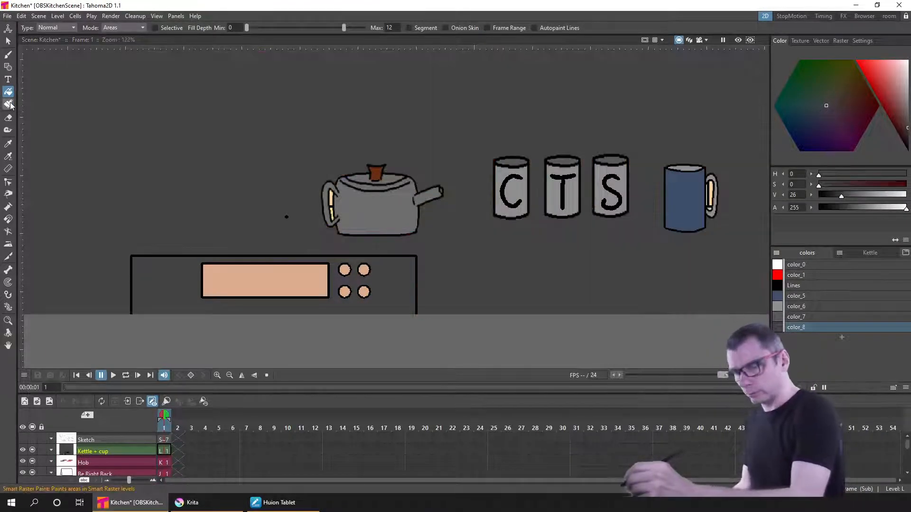
key(ctrl+z)
Try to paint the left border strip of the oven dark grey with the Smart Raster Painter in Areas mode, and undo it.
click(8, 104)
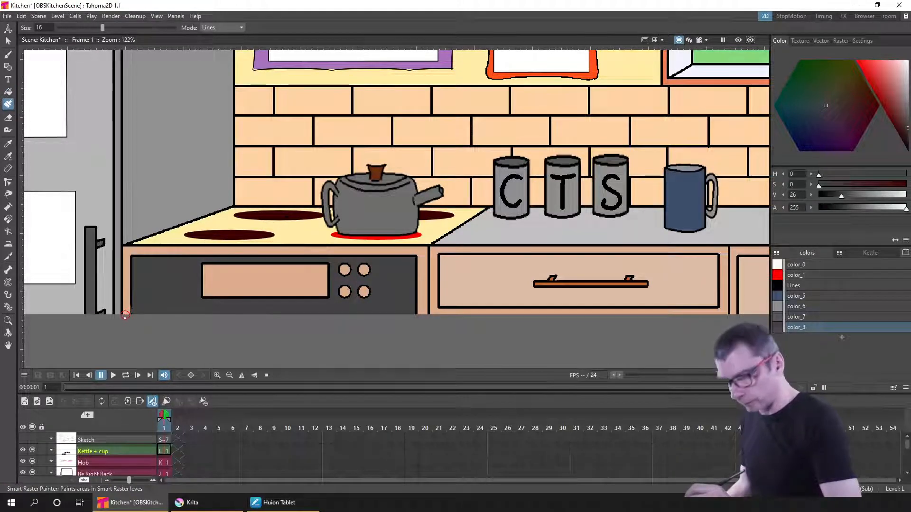
click(221, 27)
click(220, 43)
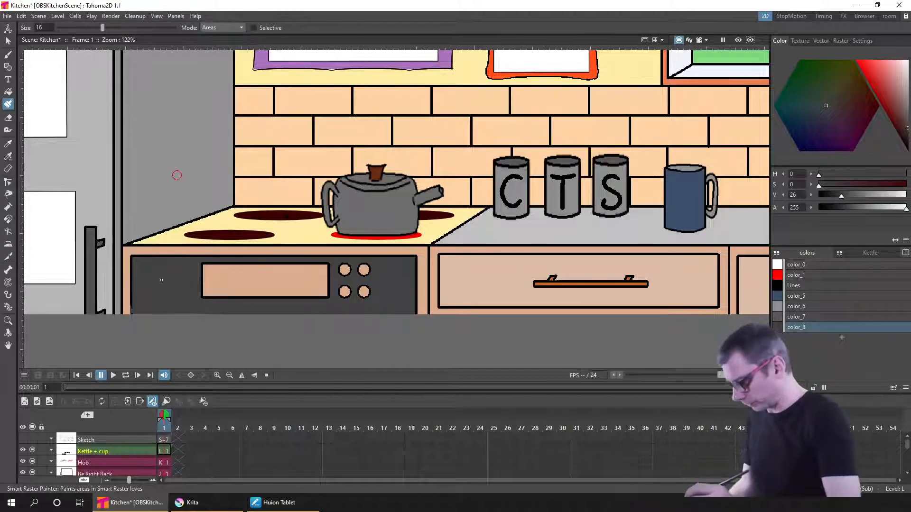
key(shift+space)
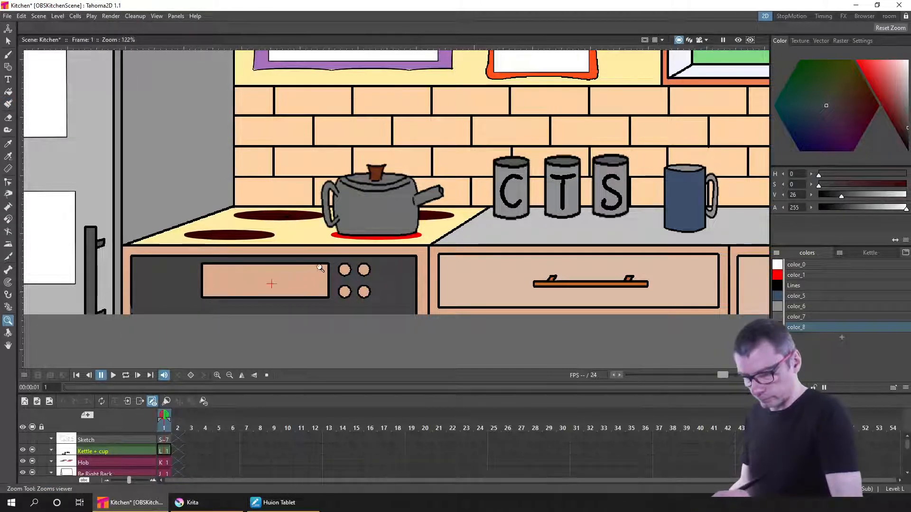
drag(271, 283, 487, 180)
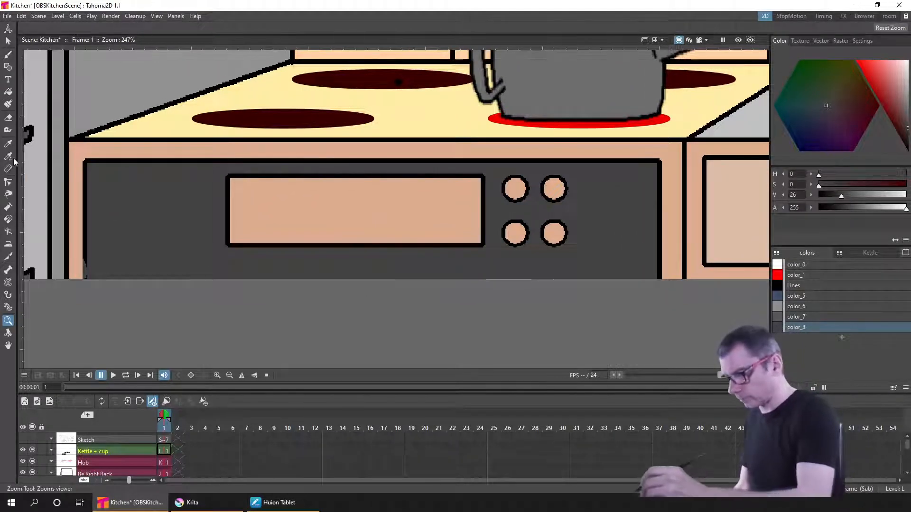
click(8, 104)
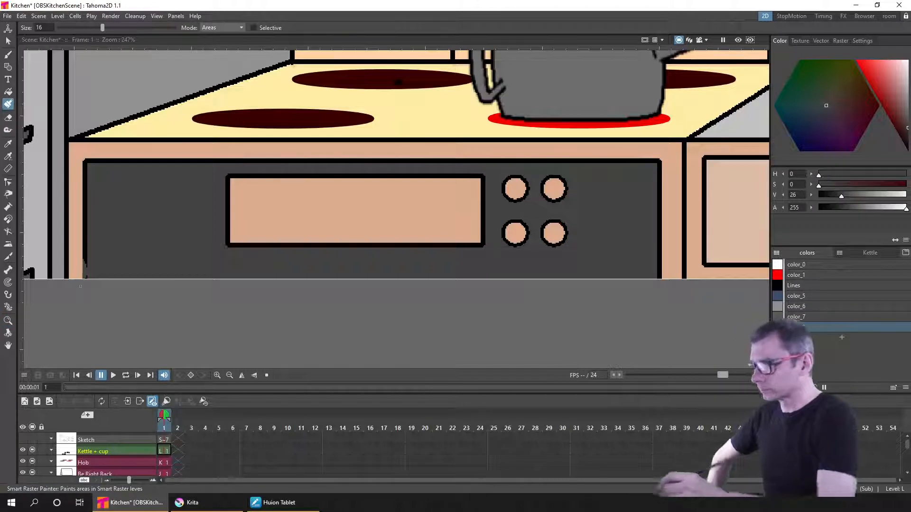
click(76, 152)
drag(77, 190, 78, 214)
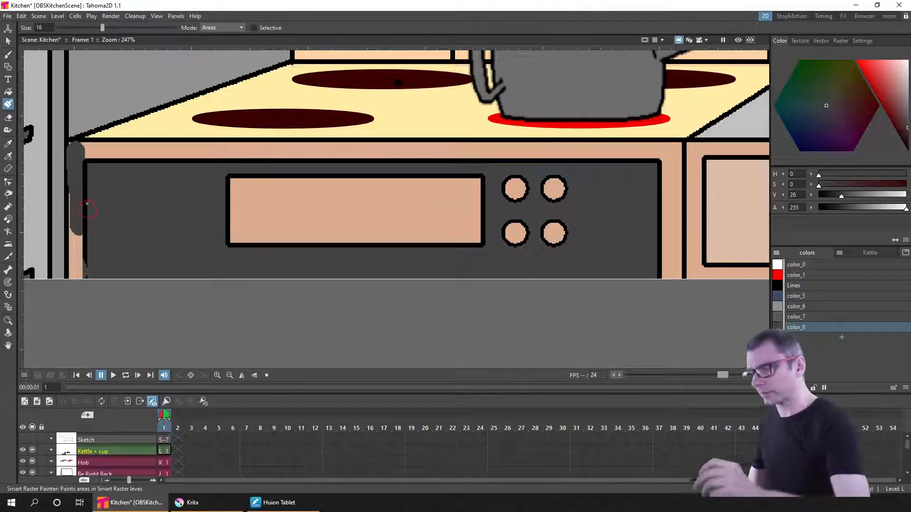
key(ctrl+z)
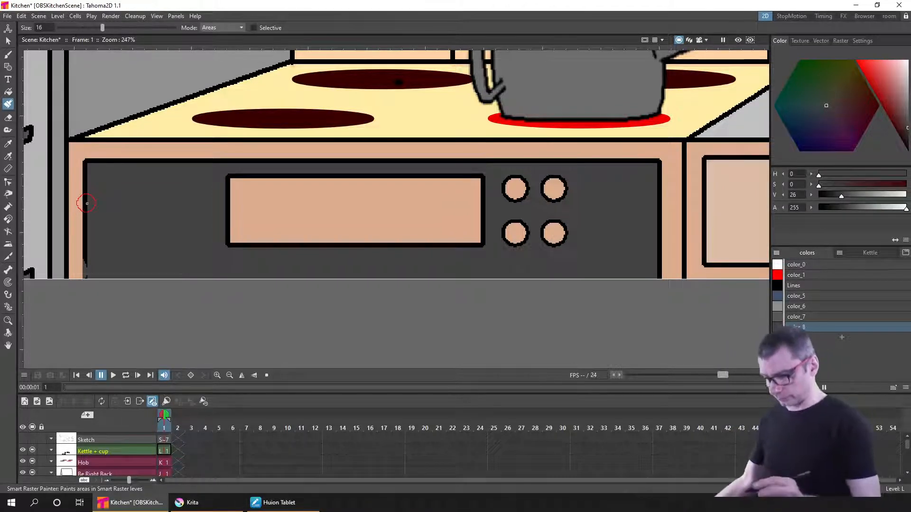
Draw a thickness 1 rectangle in the Lines style around the whole oven front, following the cabinet's outer edges.
click(803, 287)
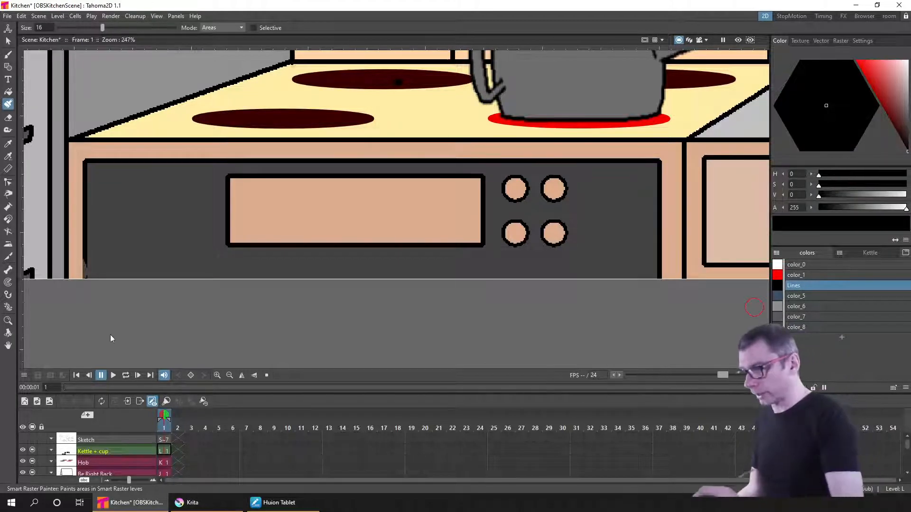
click(8, 67)
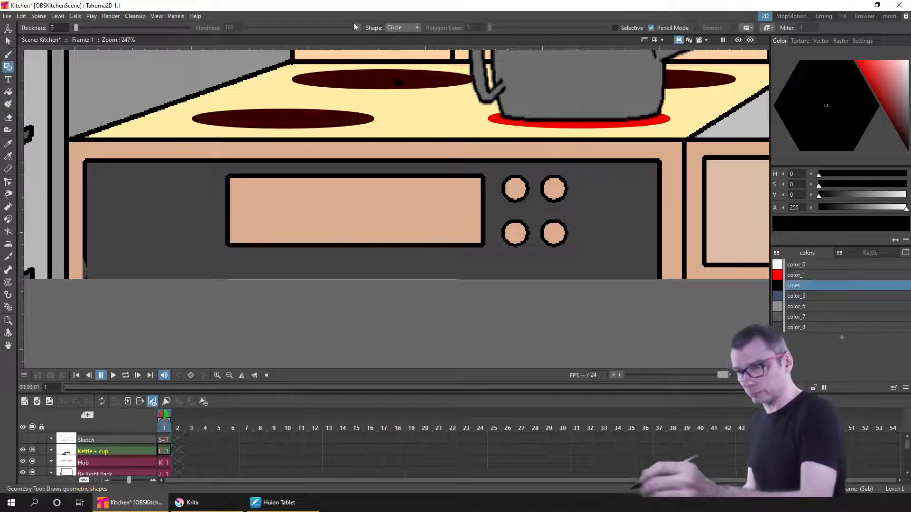
click(403, 27)
click(396, 34)
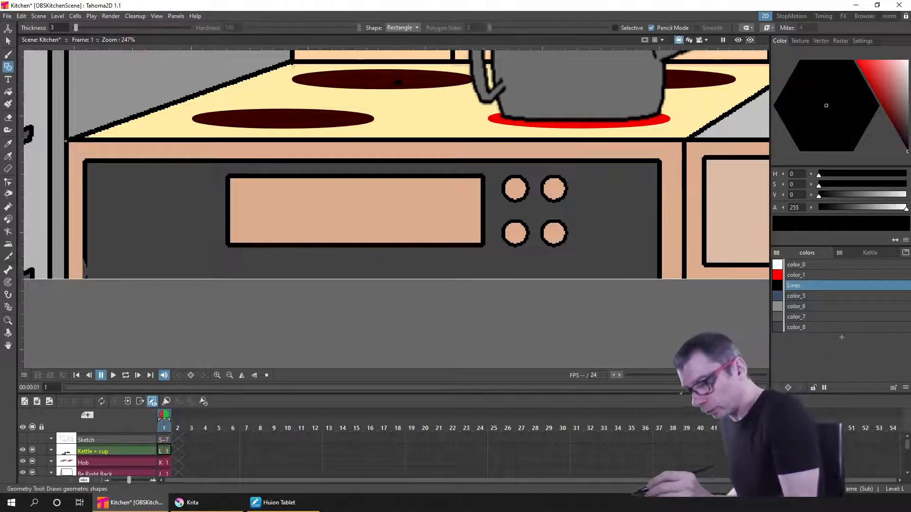
click(58, 28)
text(1)
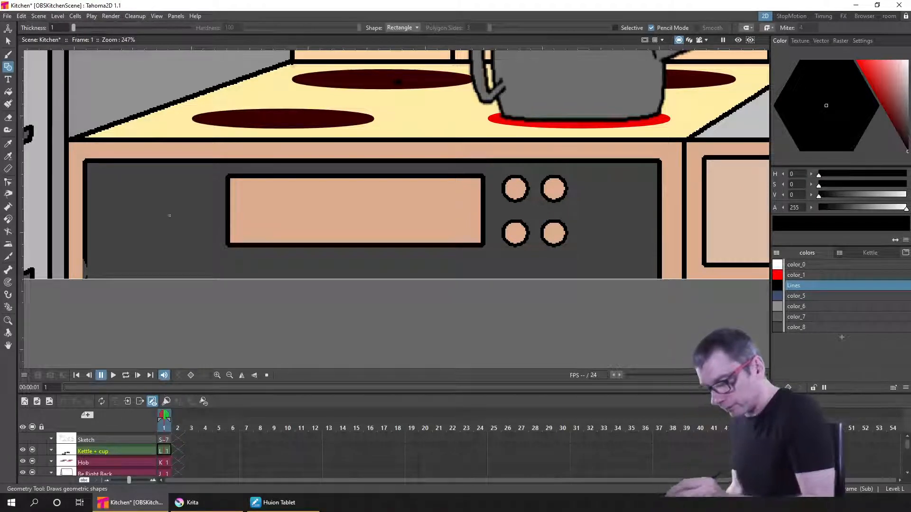
drag(66, 140, 685, 289)
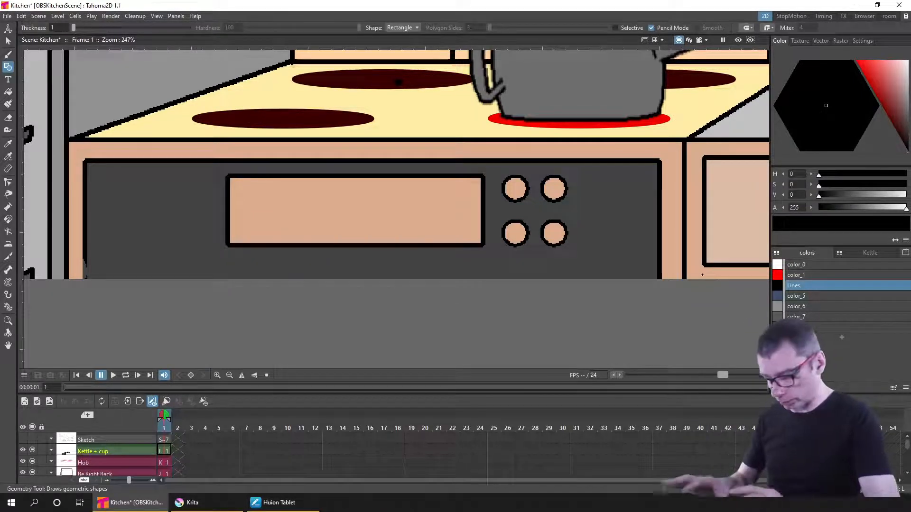
Fill the oven's border strip and the inner rectangle with the dark grey style color_8.
click(807, 327)
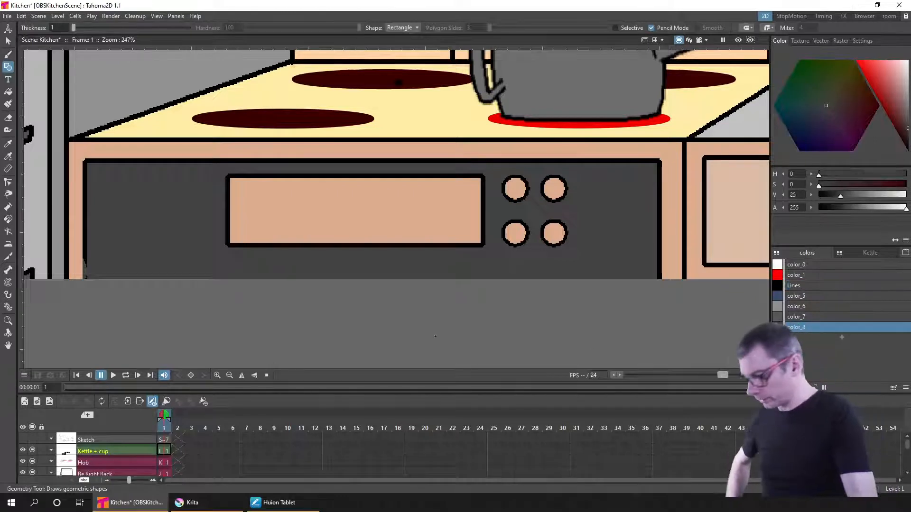
key(f)
click(675, 243)
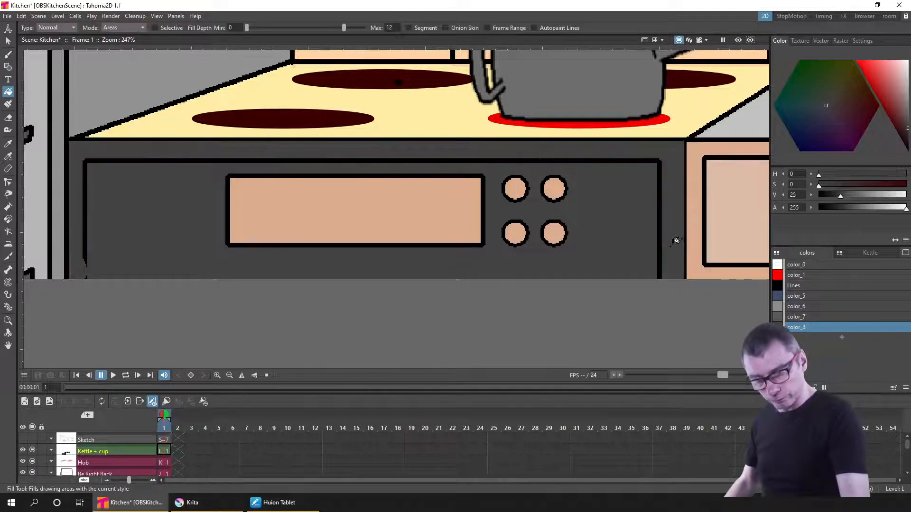
click(408, 228)
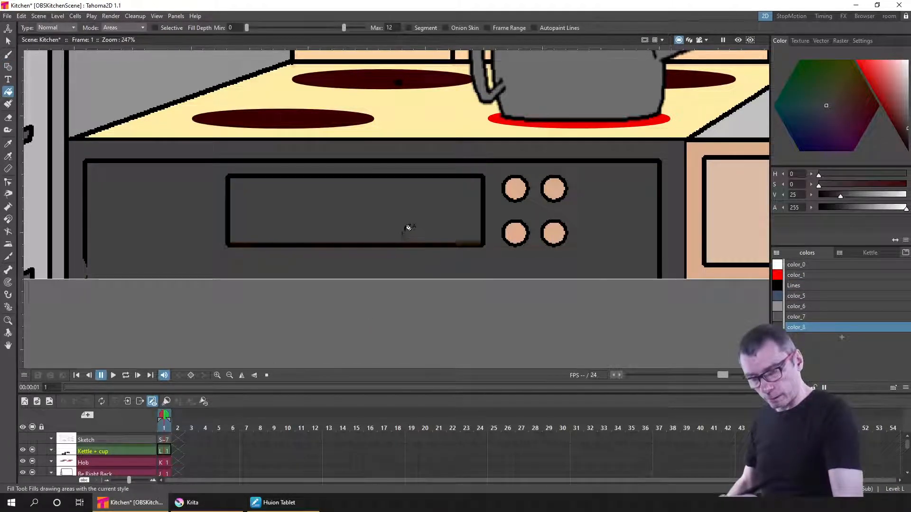
Rename the dark grey style as Oven Front and add a darker new style with V set to 11.
double_click(816, 328)
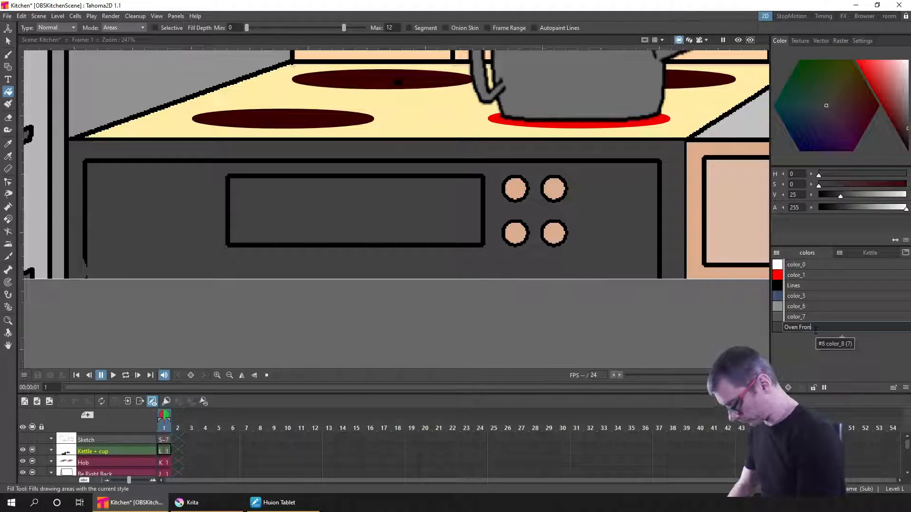
key(Return)
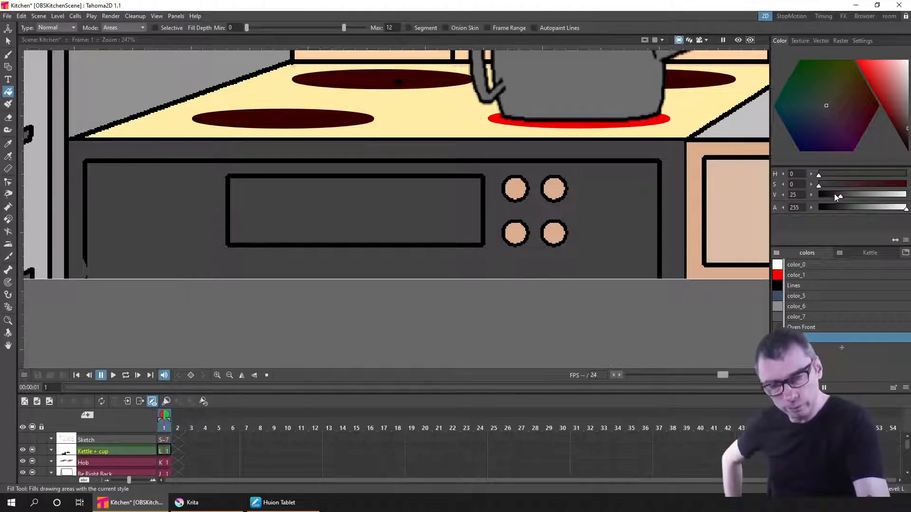
drag(836, 198, 829, 199)
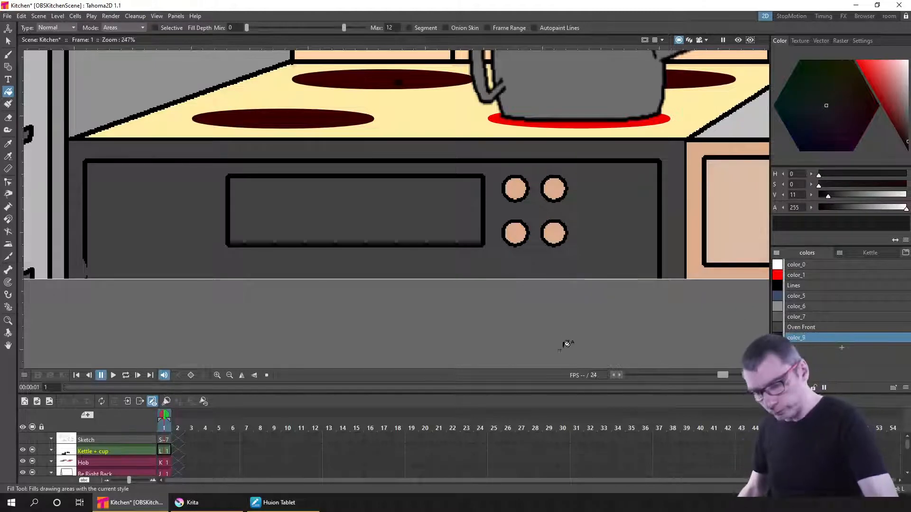
Fill the four round oven knobs with the dark color_9 and save the scene.
click(520, 232)
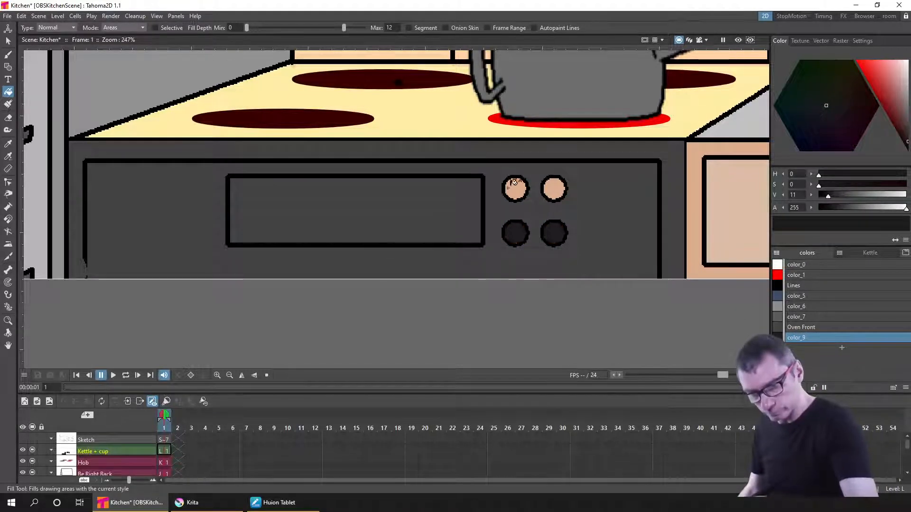
click(563, 187)
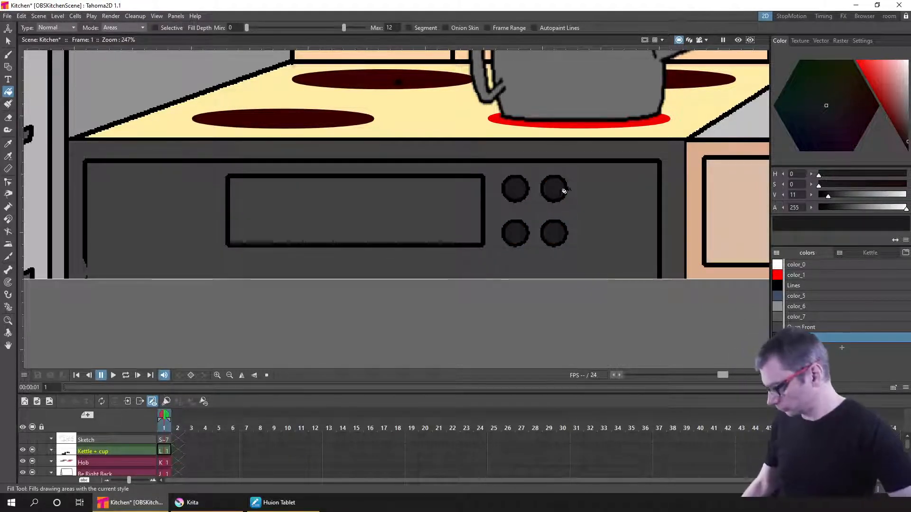
key(ctrl+s)
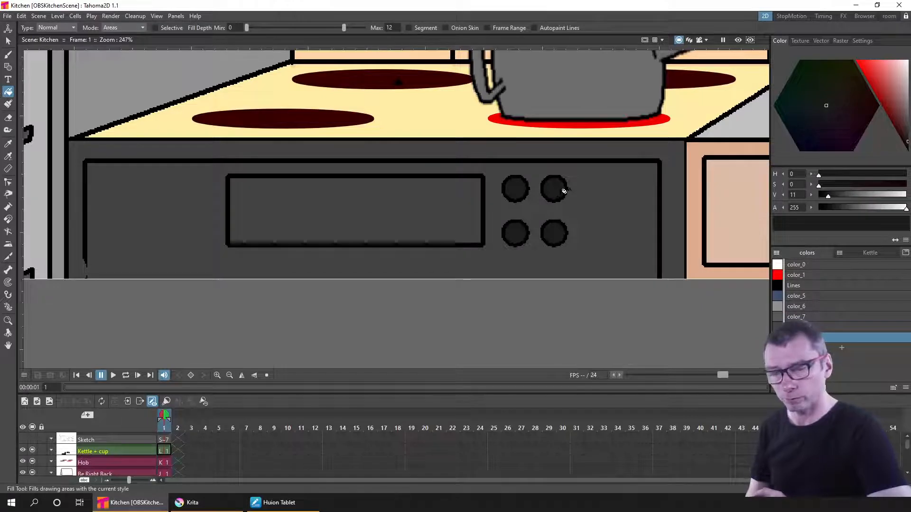
Undo the dark fills on the oven's knobs, display panel and outer frame, leaving the Lines colour active.
click(802, 287)
key(b)
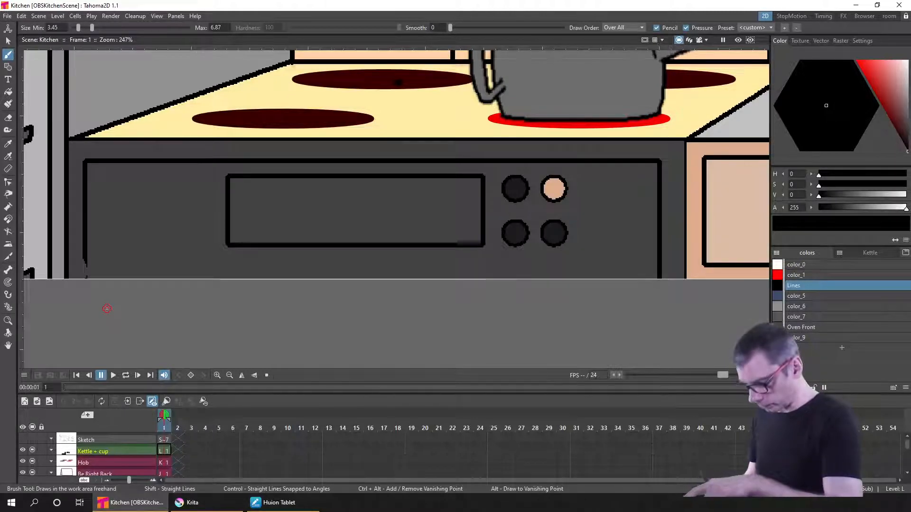
key(ctrl+z)
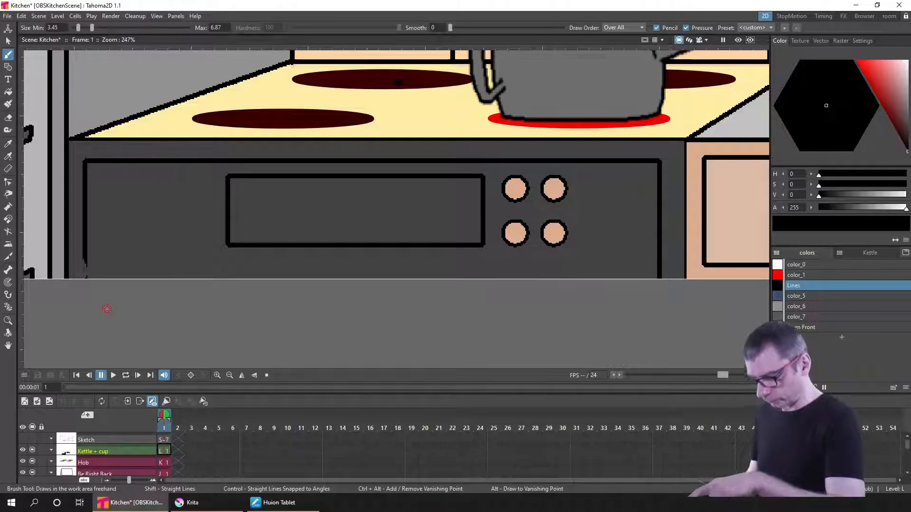
key(ctrl+z)
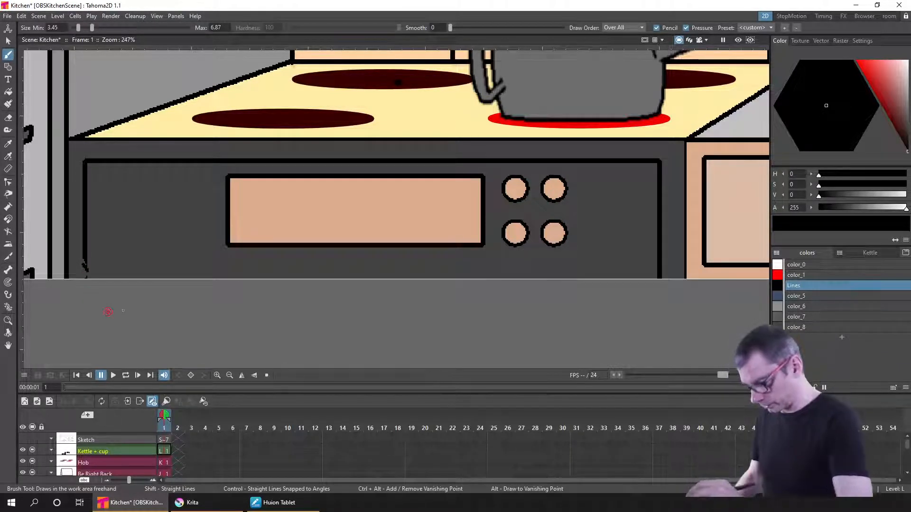
key(ctrl+z)
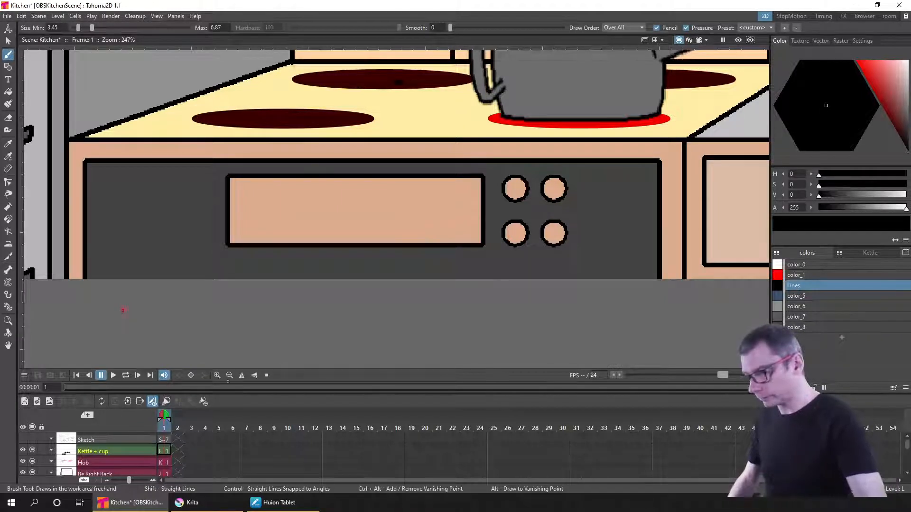
Draw a thickness 1 rectangle in the Lines colour around the oven's outer frame, from below the hob past the artwork's lower edge.
click(8, 67)
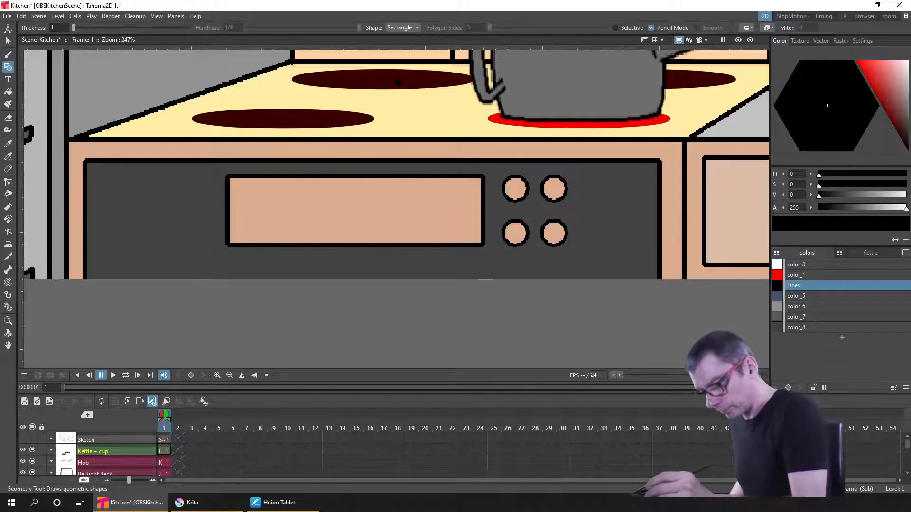
drag(68, 140, 684, 288)
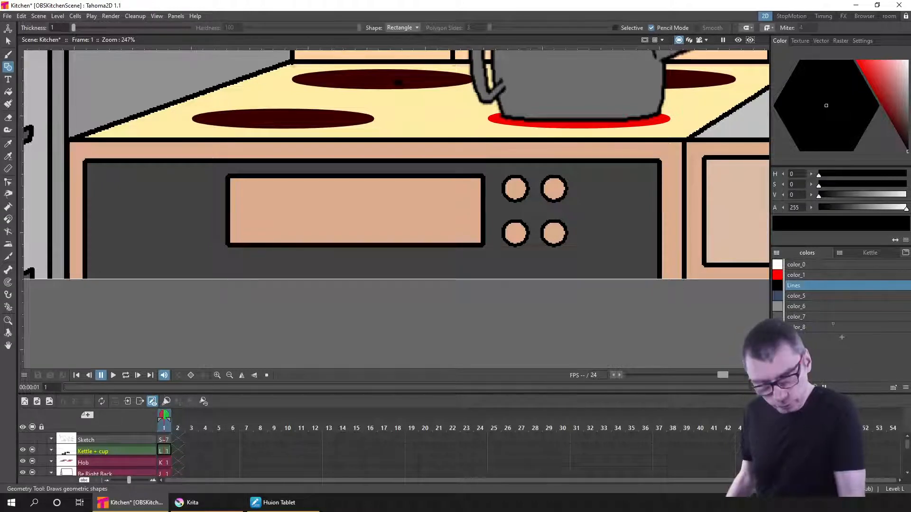
Rename the palette style color_8 as "Oven front".
click(810, 318)
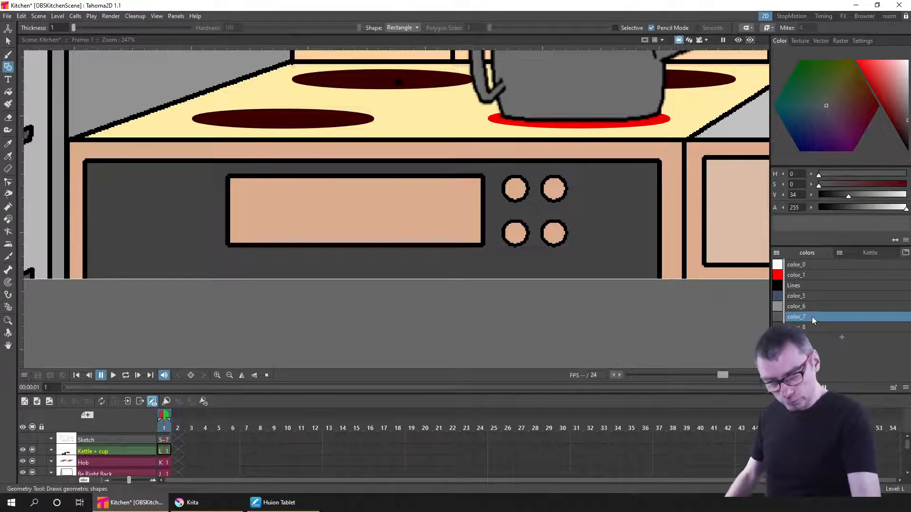
click(808, 326)
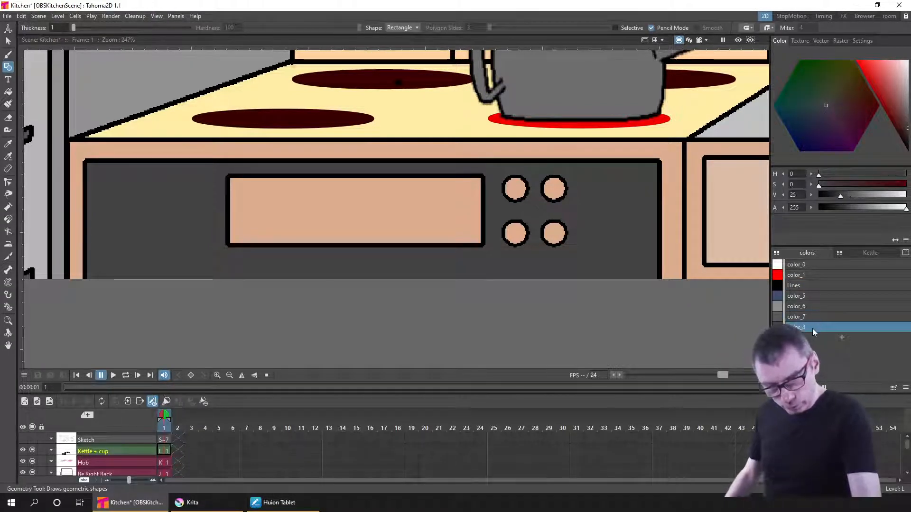
double_click(806, 327)
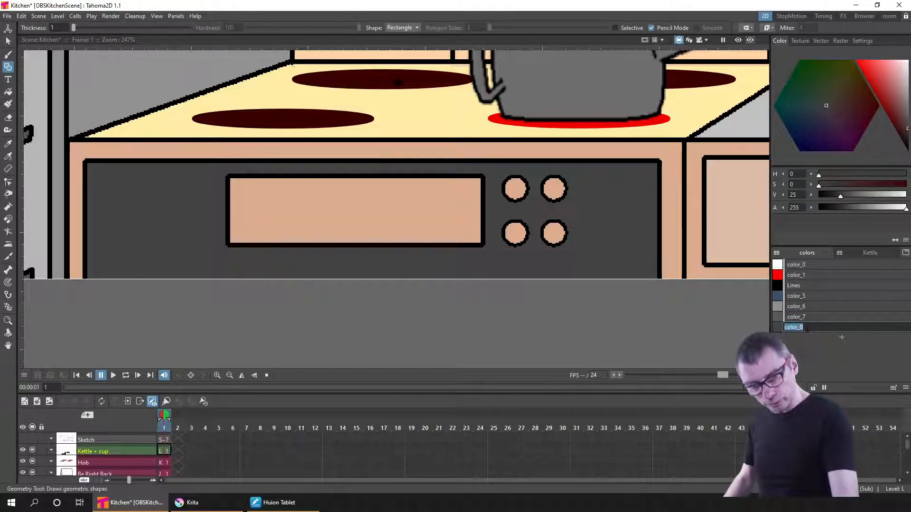
text(Oven f)
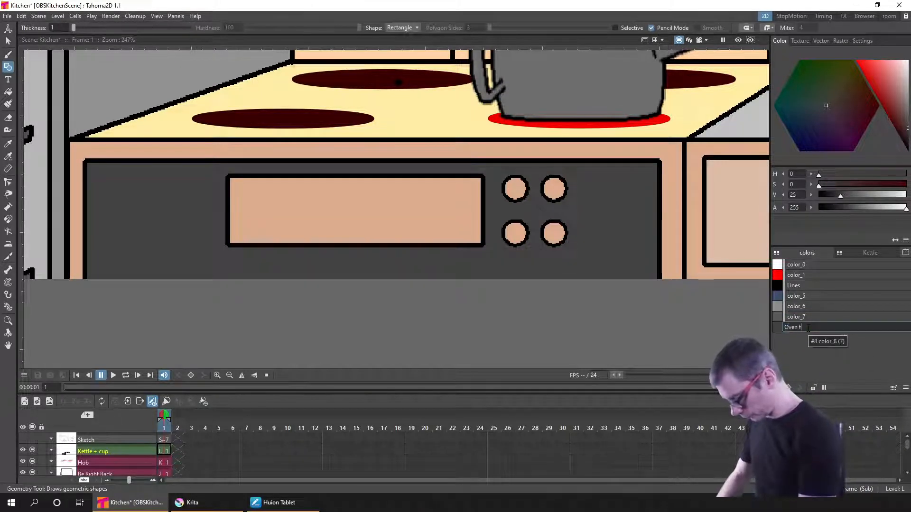
text(ront)
key(Return)
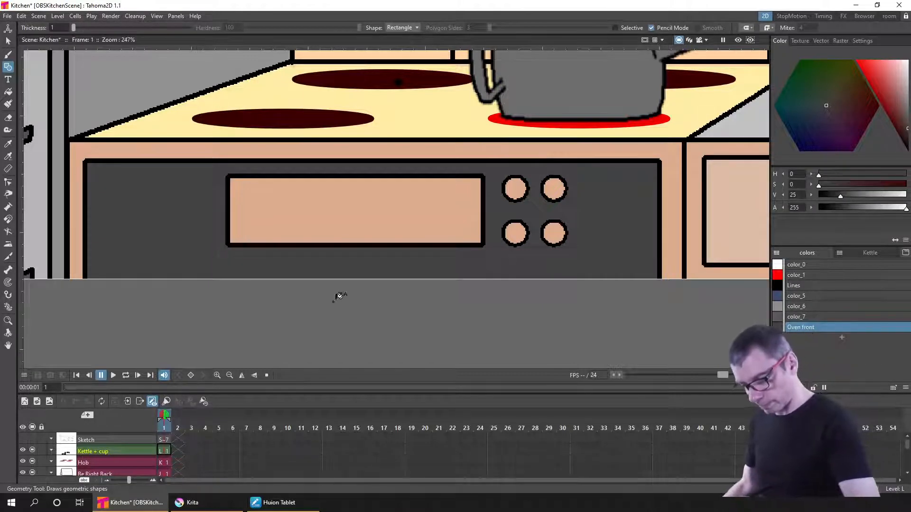
Fill the oven's outer frame and the rectangular display panel with the Oven front colour.
key(f)
click(676, 263)
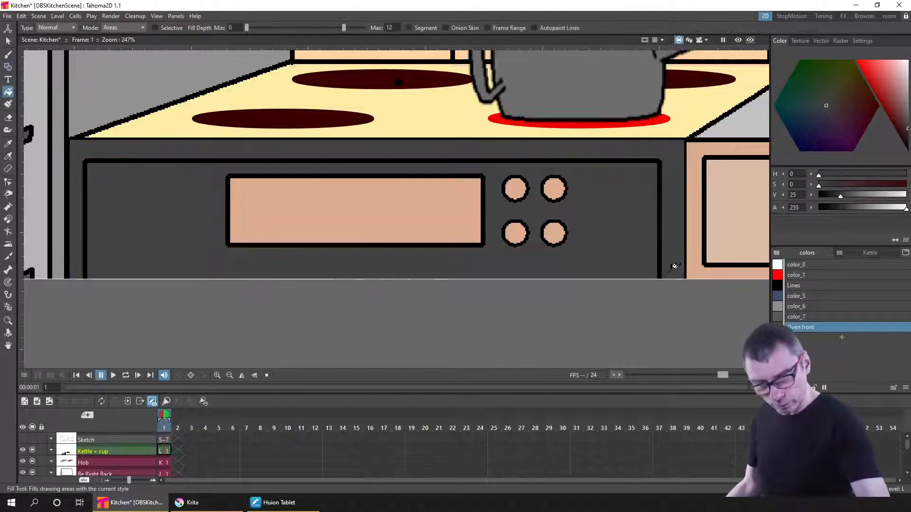
click(428, 209)
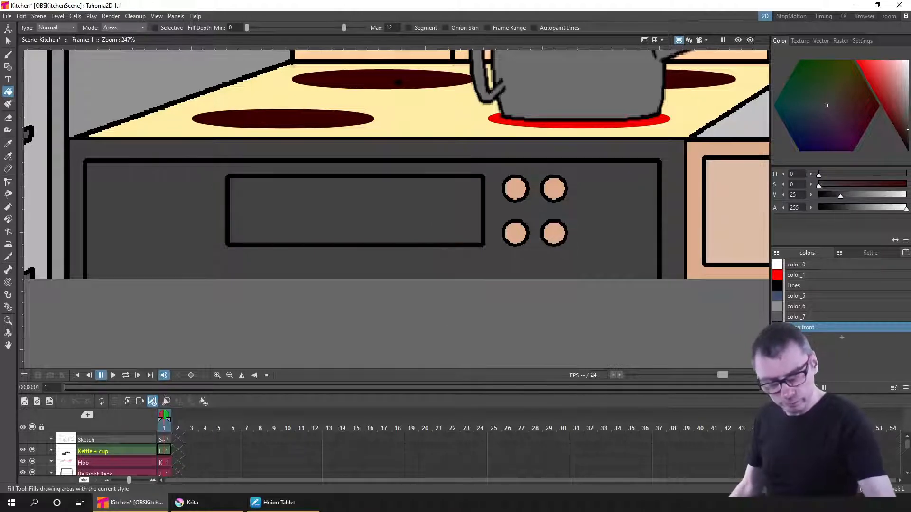
Add a darker grey palette style with V set to 16, name it "Oven buttons", and save the scene.
click(841, 339)
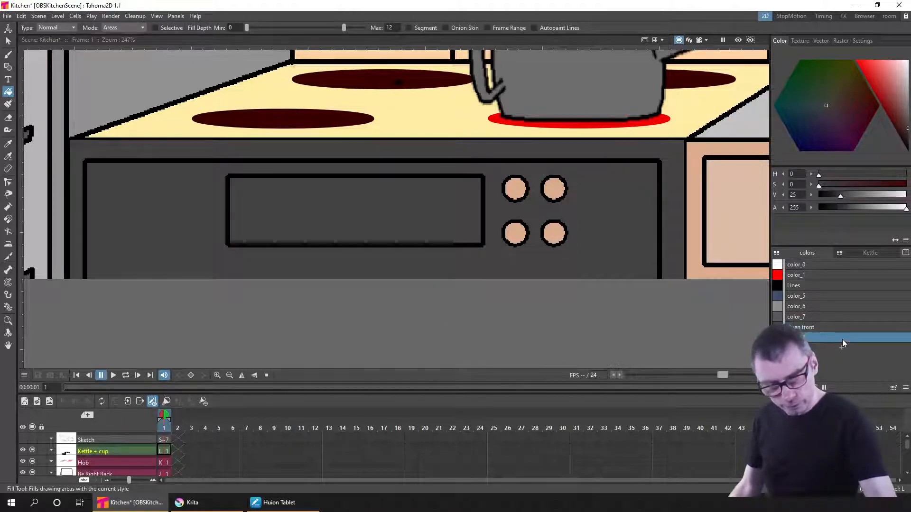
click(833, 196)
drag(831, 195, 830, 196)
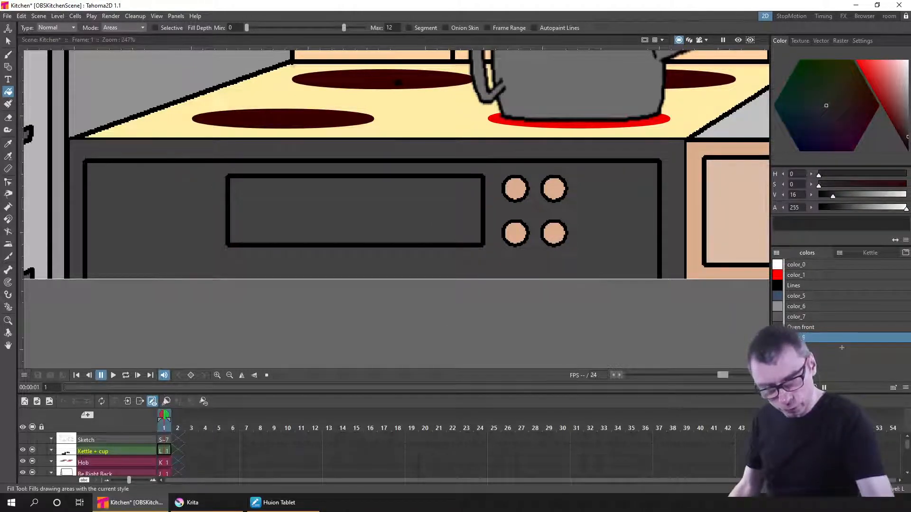
double_click(807, 338)
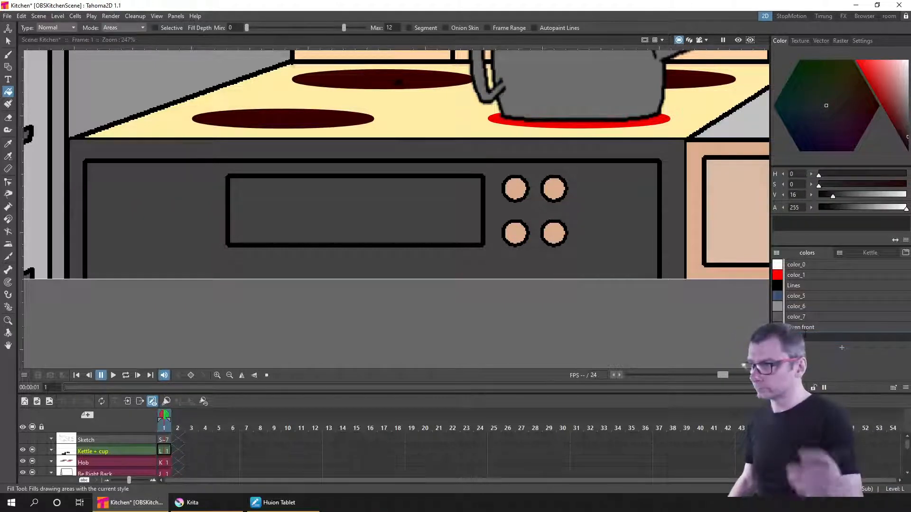
text(Ove)
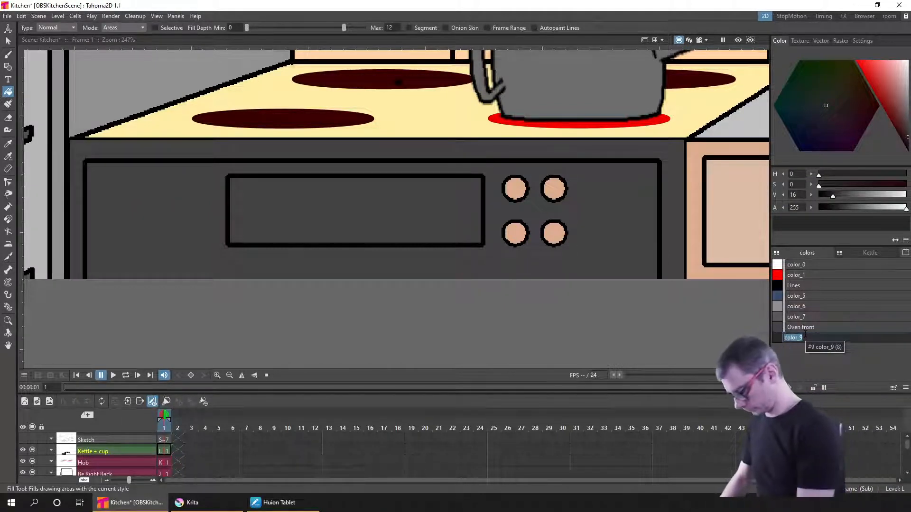
text(n)
text(buttons)
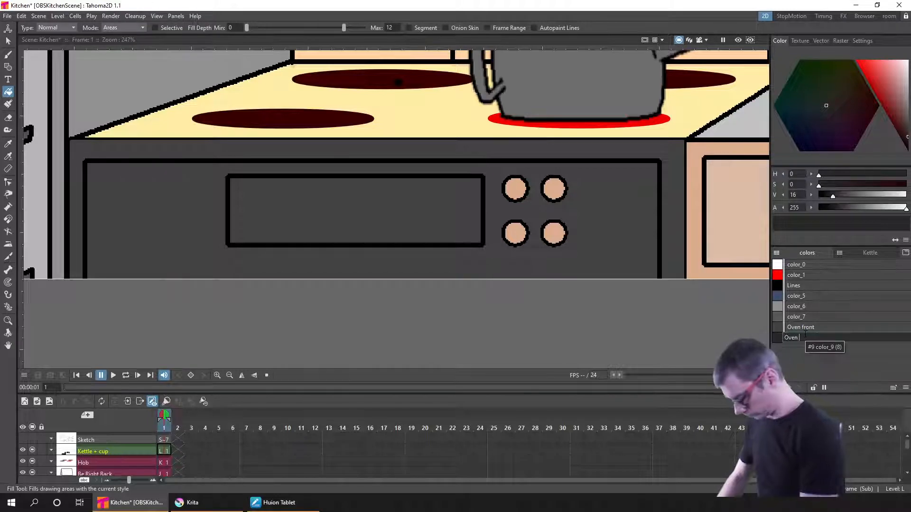
key(Return)
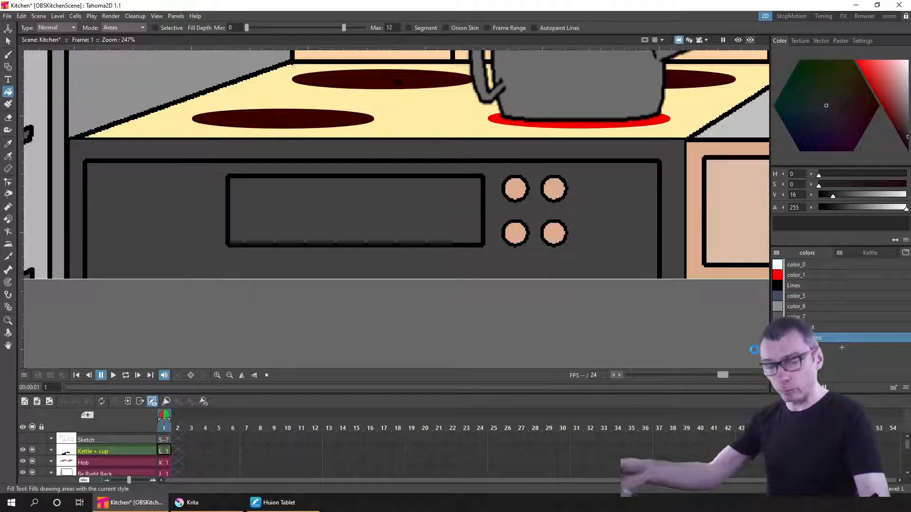
key(ctrl+s)
Brush a straight horizontal line in the Lines colour across the oven's top edge just below the hob, and save the scene.
click(827, 284)
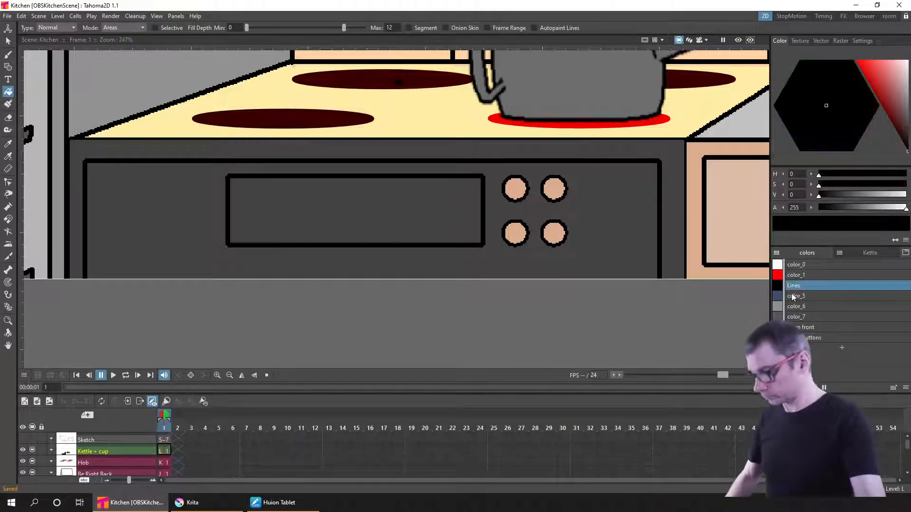
key(b)
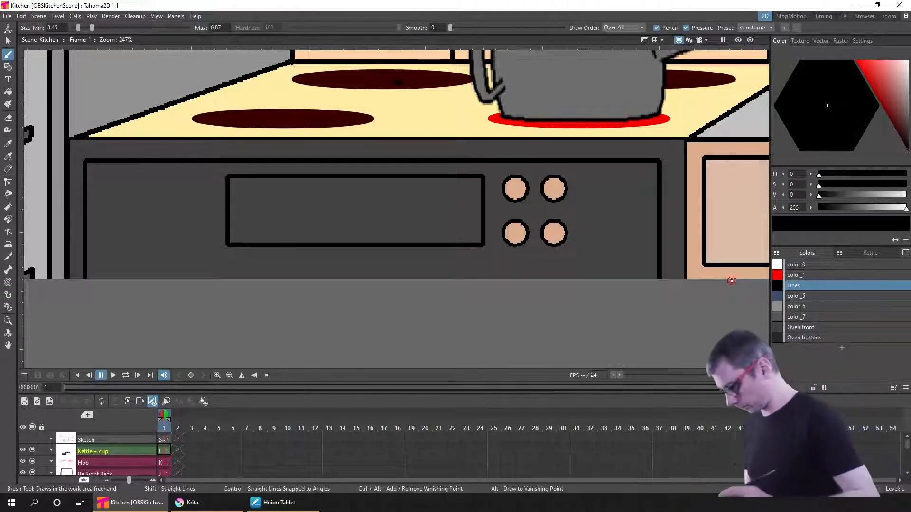
drag(87, 166, 71, 148)
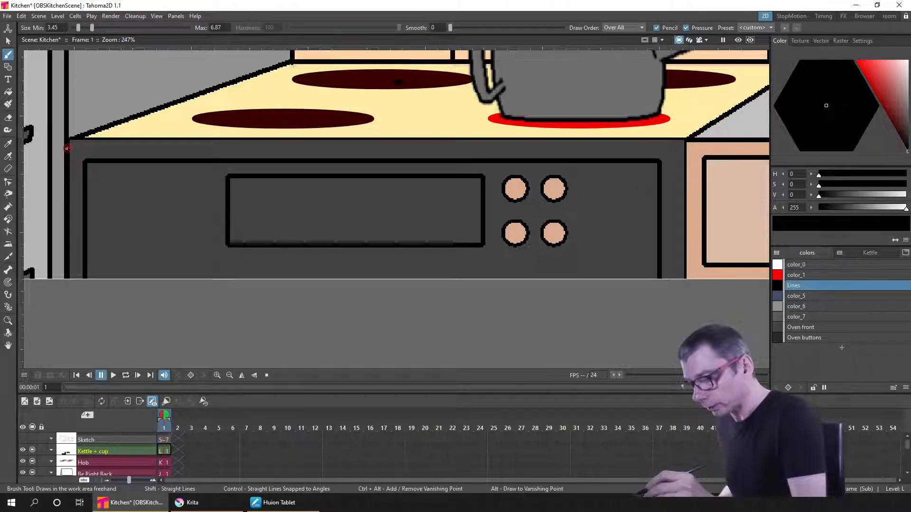
mouse_move(69, 148)
mouse_down()
mouse_move(311, 138)
mouse_move(686, 148)
mouse_up()
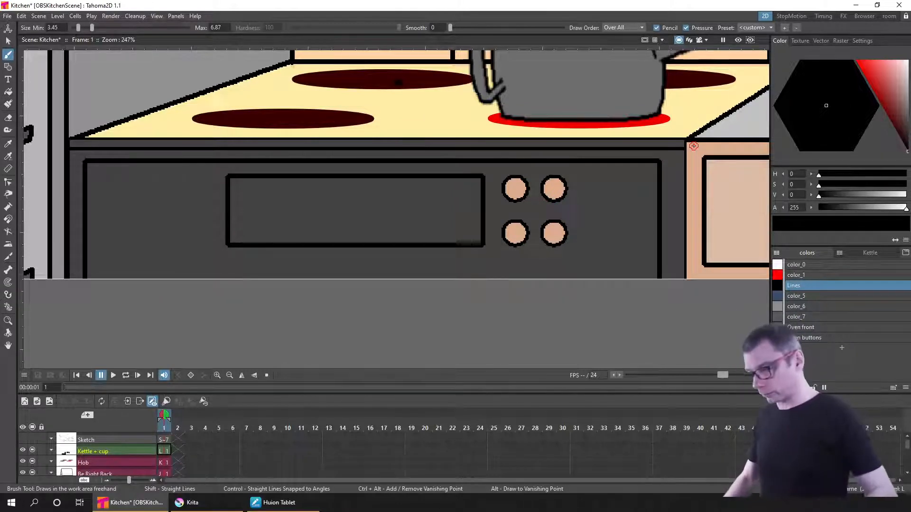
key(ctrl+s)
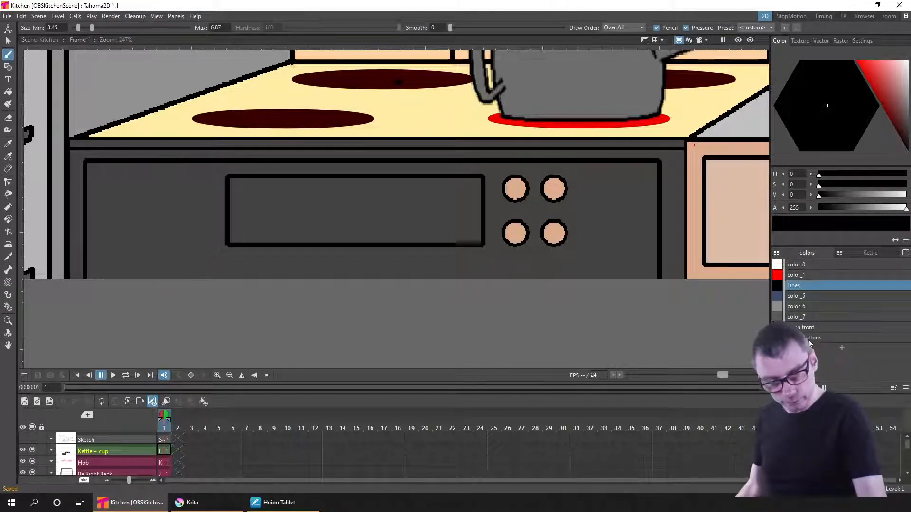
Fill all four round oven knobs with the Oven buttons colour.
click(811, 339)
key(f)
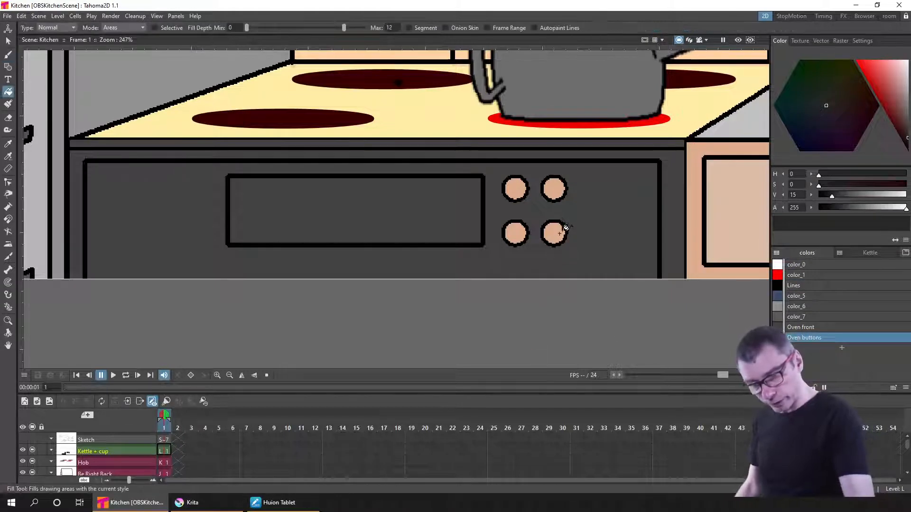
click(554, 233)
click(517, 190)
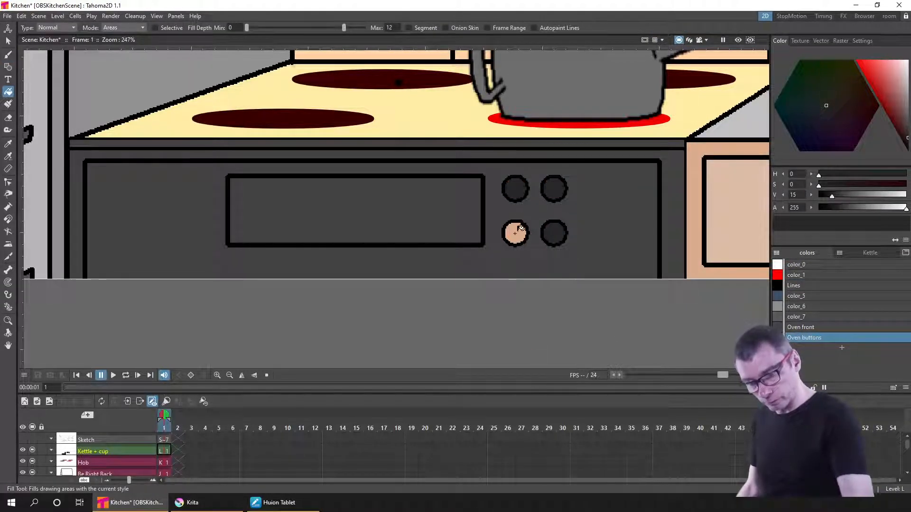
click(516, 233)
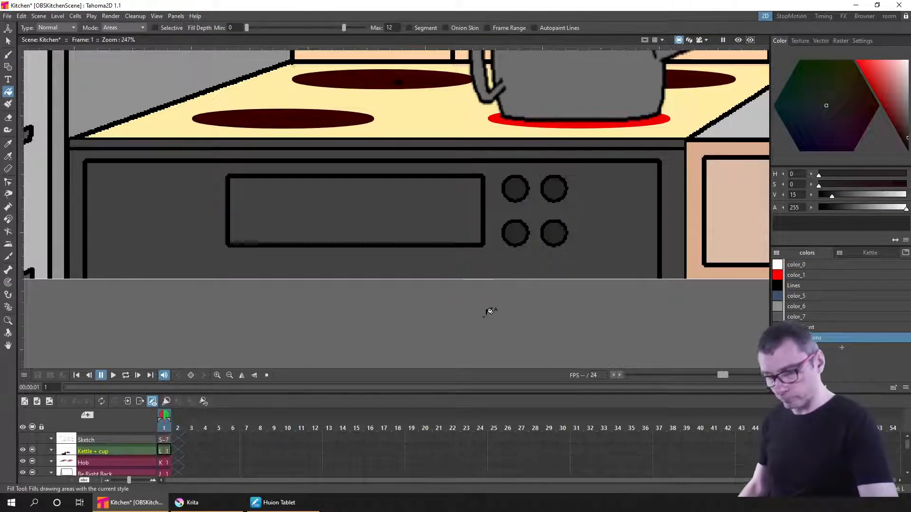
Select the display panel and four knobs with a freehand selection and move them slightly down on the oven front.
click(8, 54)
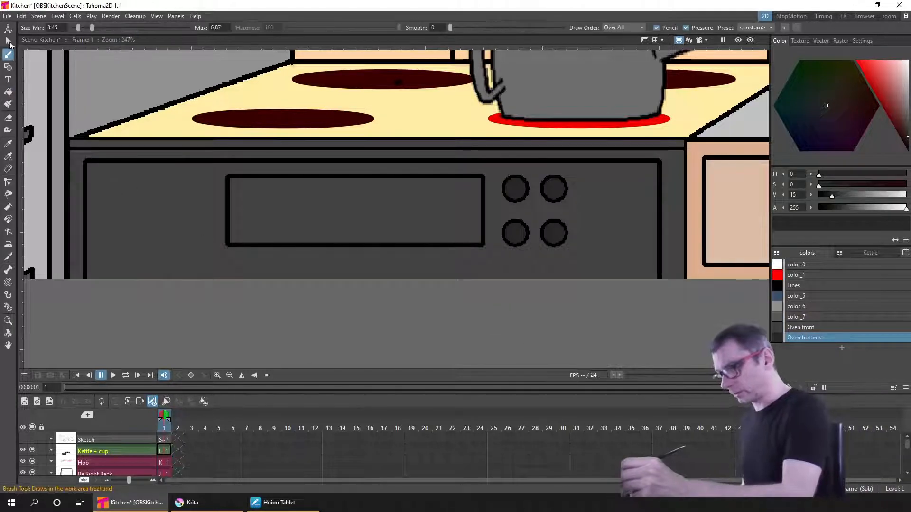
click(9, 42)
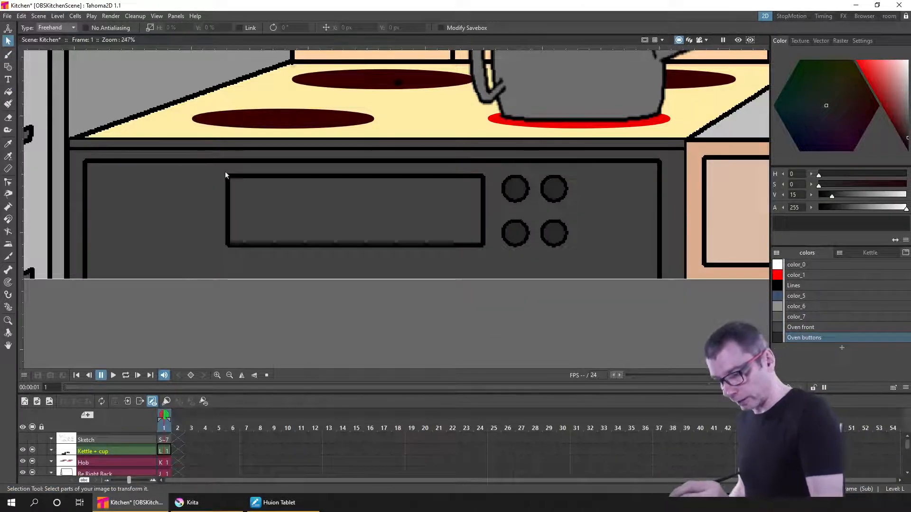
mouse_move(218, 167)
mouse_down()
mouse_move(280, 200)
mouse_move(398, 234)
mouse_move(521, 245)
mouse_up()
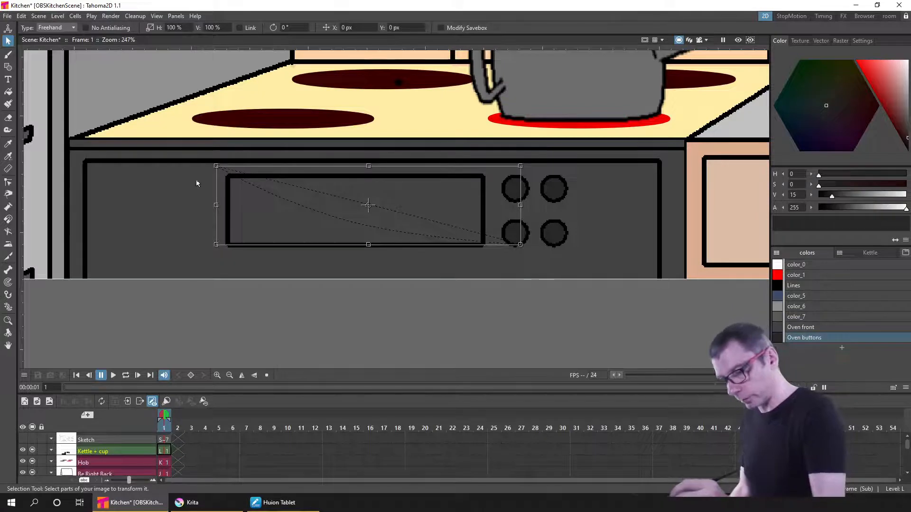
mouse_move(198, 167)
mouse_down()
mouse_move(184, 229)
mouse_move(197, 259)
mouse_move(254, 269)
mouse_move(585, 254)
mouse_move(572, 171)
mouse_up()
drag(469, 168, 470, 168)
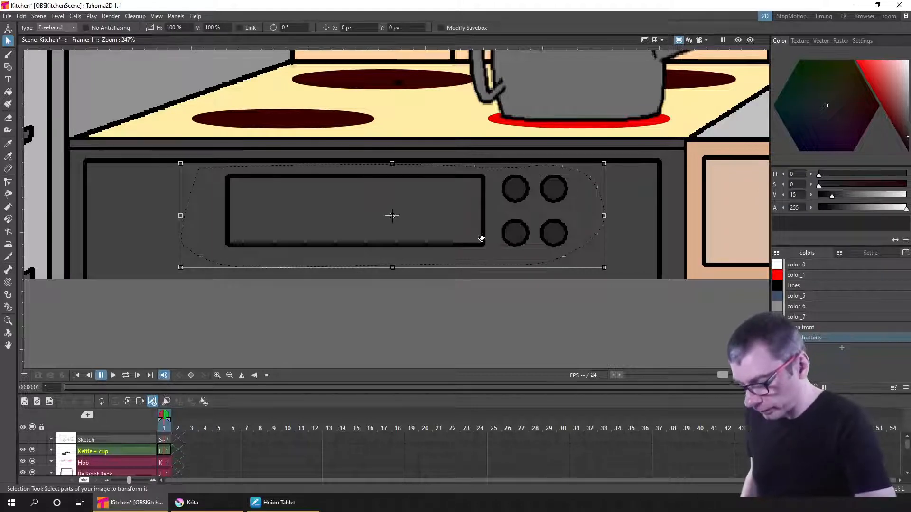
drag(481, 238, 480, 245)
Fill the exposed strip above the oven's display panel with the Oven front colour, paint over the leftover specks, and save the scene.
click(811, 328)
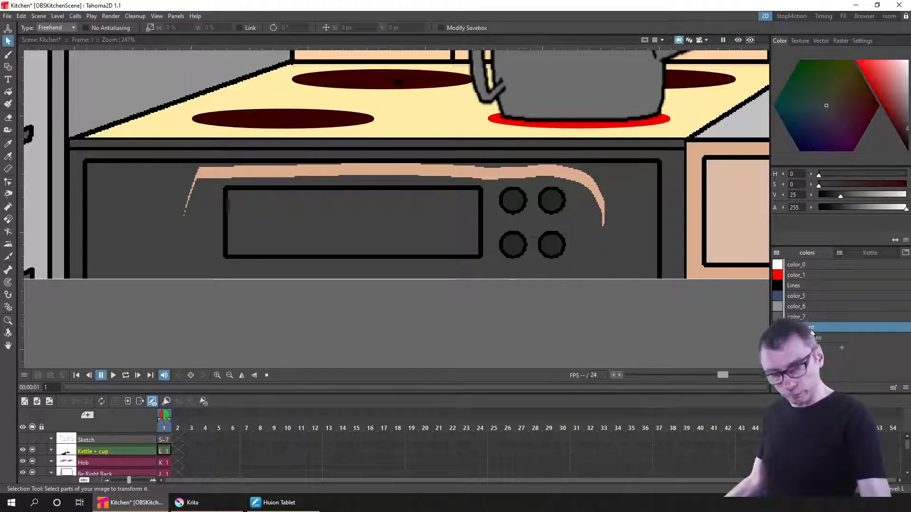
key(f)
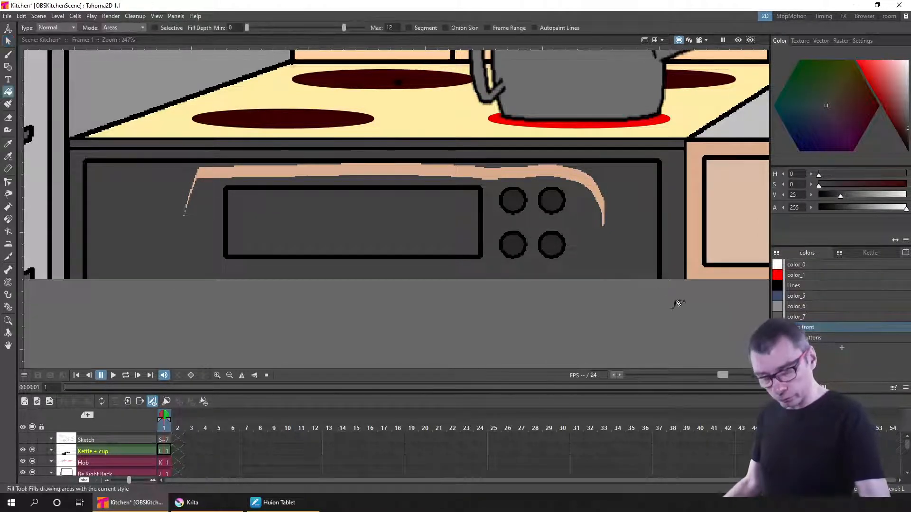
click(602, 192)
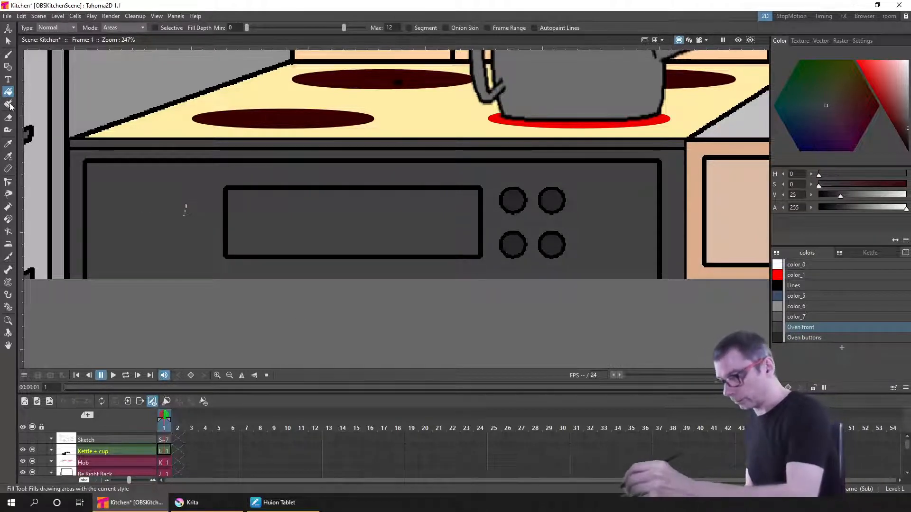
key(j)
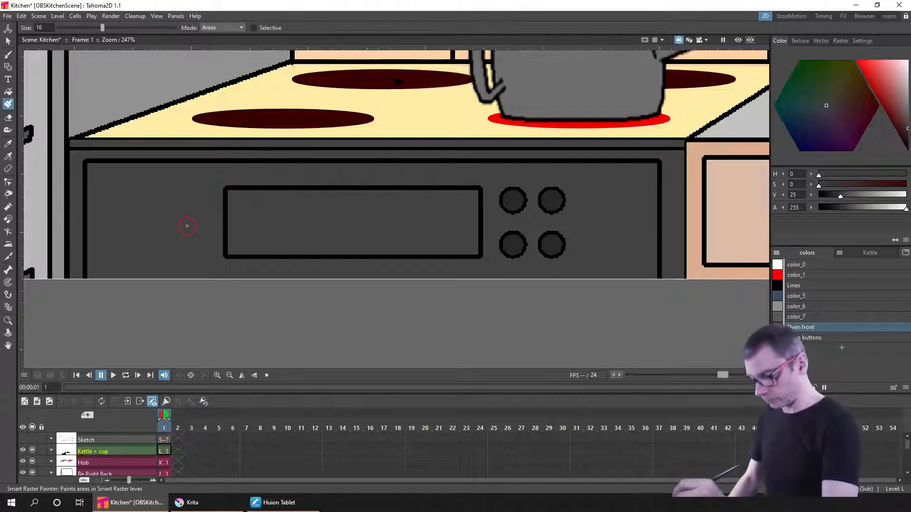
key(ctrl+s)
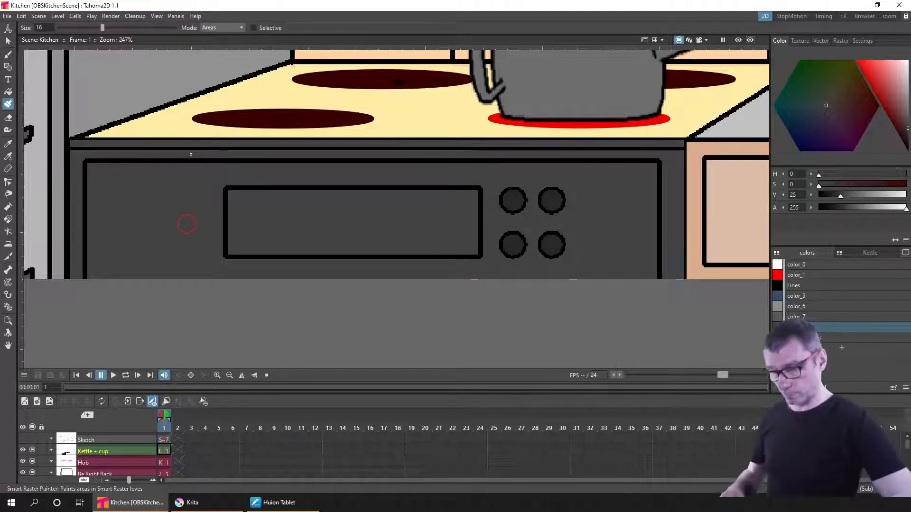
Fit the whole kitchen scene in the viewer to check the finished oven front.
click(601, 305)
drag(596, 314, 569, 332)
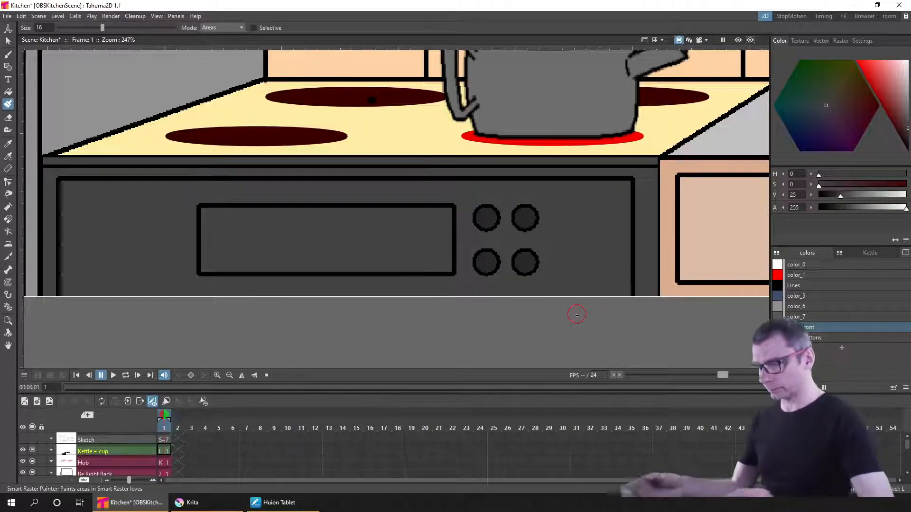
right_click(308, 339)
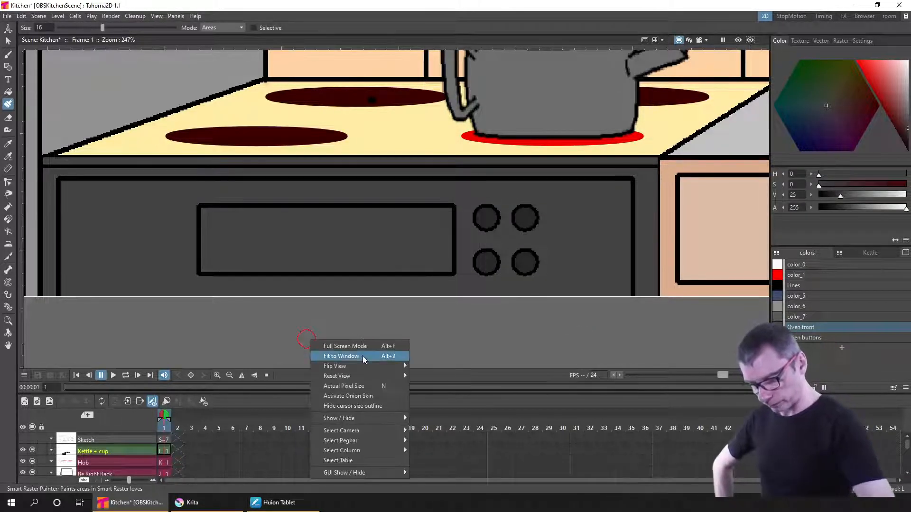
click(363, 356)
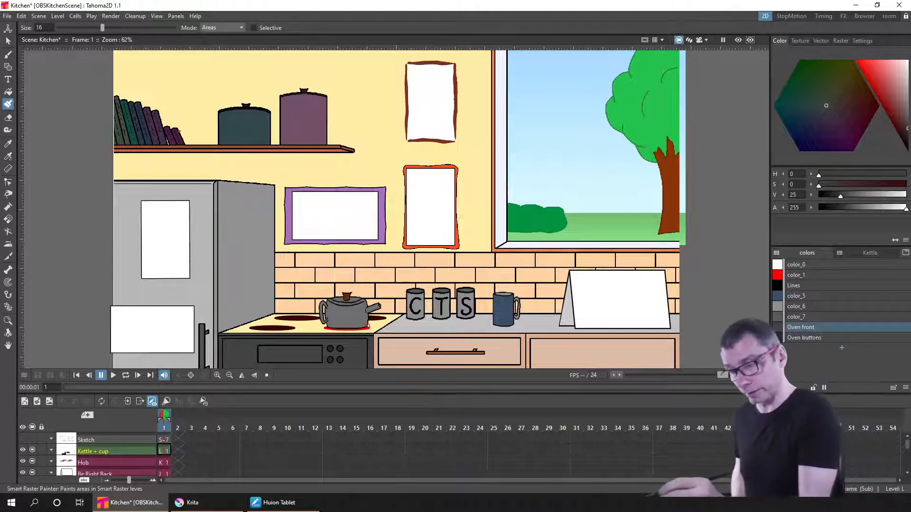
Undo the stray Oven front stroke across the wall and save the scene.
mouse_move(368, 327)
mouse_down()
mouse_move(367, 240)
mouse_move(349, 150)
mouse_up()
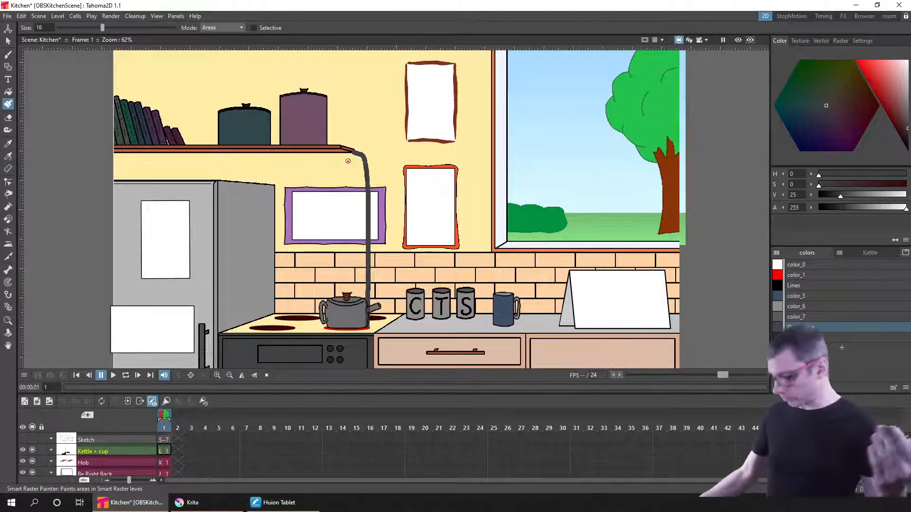
key(ctrl+z)
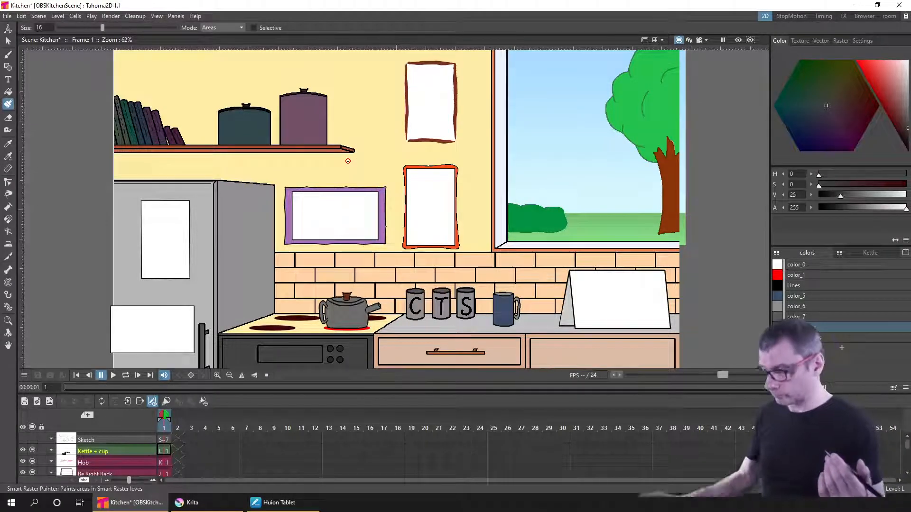
key(ctrl+s)
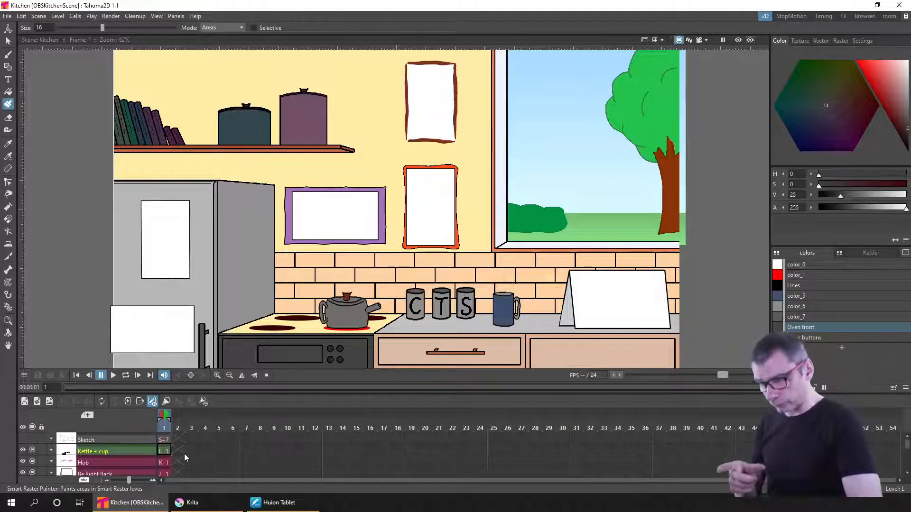
Select frame 1 of the Shelf contents level and activate the Brush tool.
scroll(185, 455, down, 3)
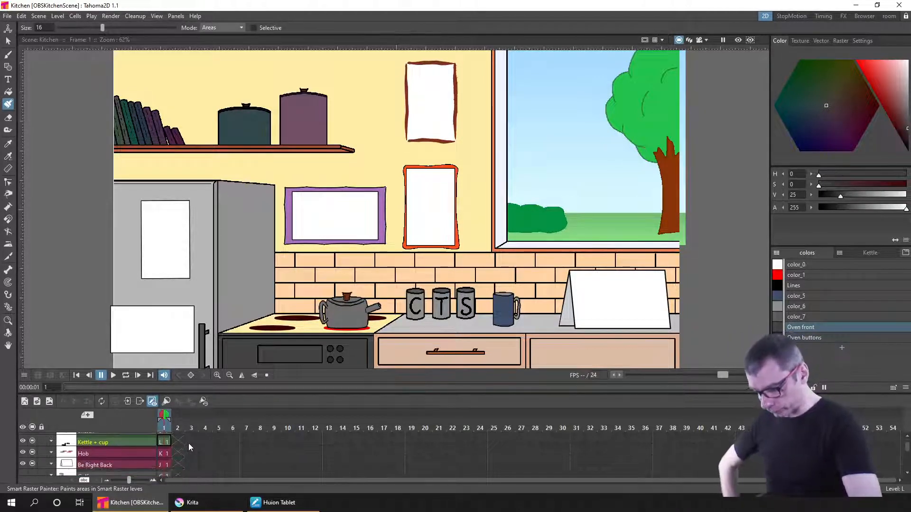
scroll(190, 441, up, 3)
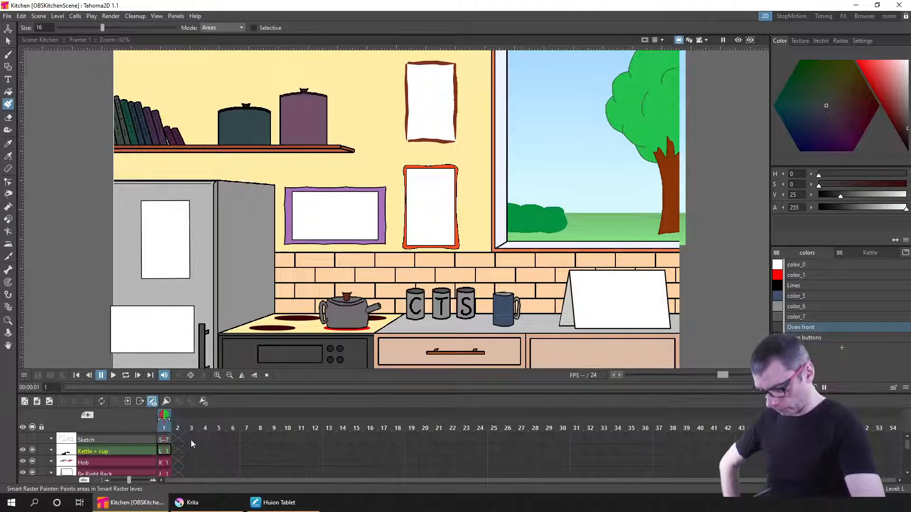
scroll(192, 450, down, 2)
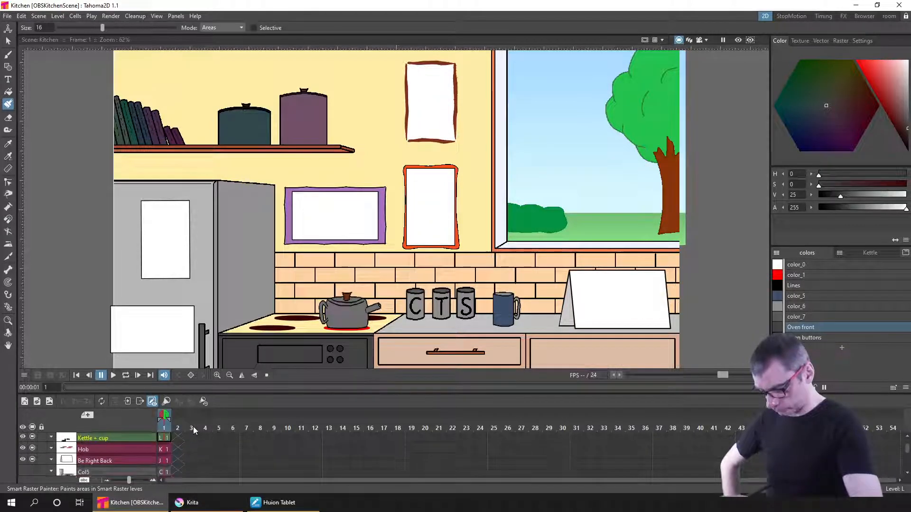
click(32, 428)
click(32, 427)
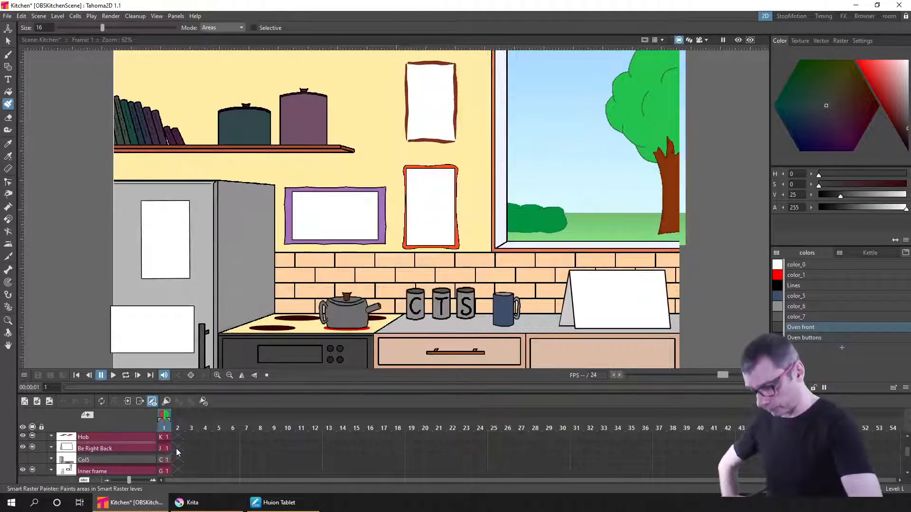
scroll(196, 468, down, 5)
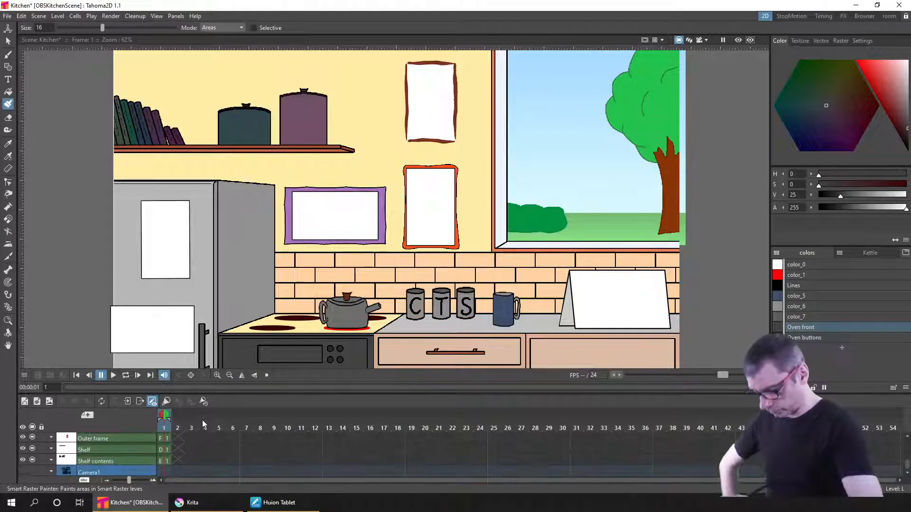
click(166, 461)
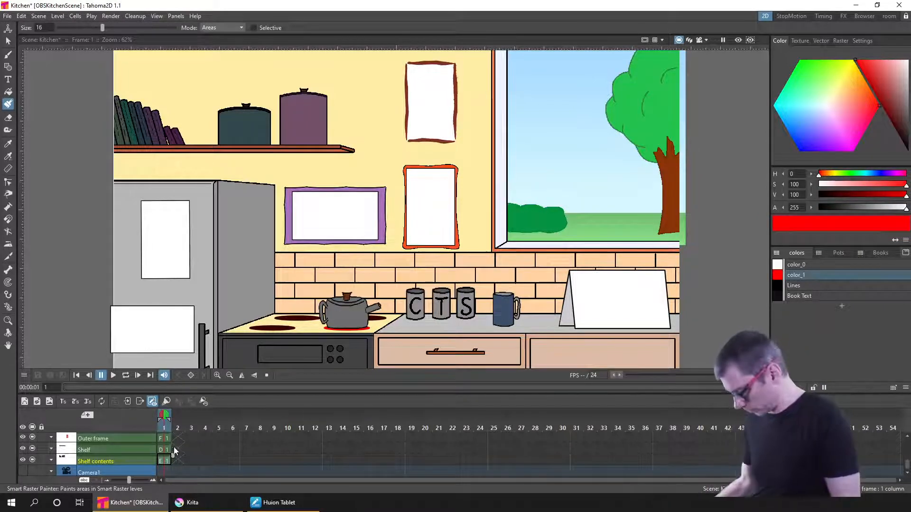
key(b)
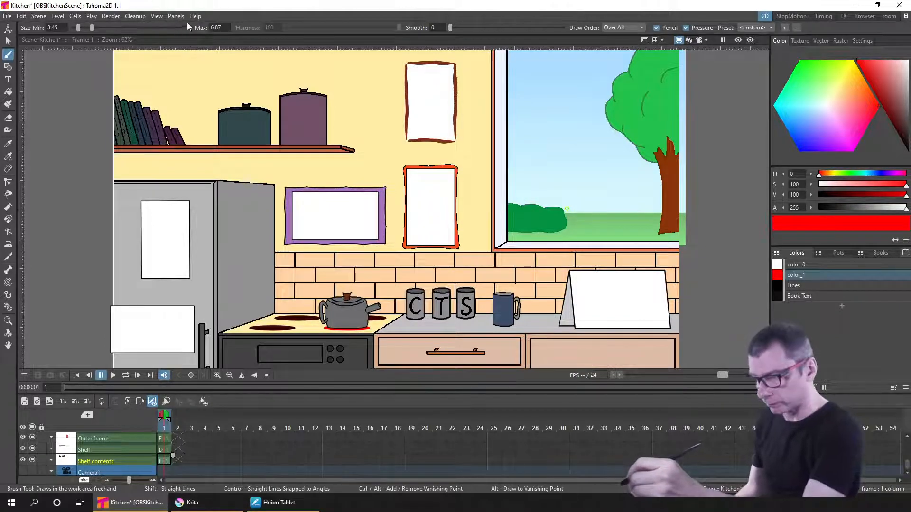
drag(286, 4, 289, 0)
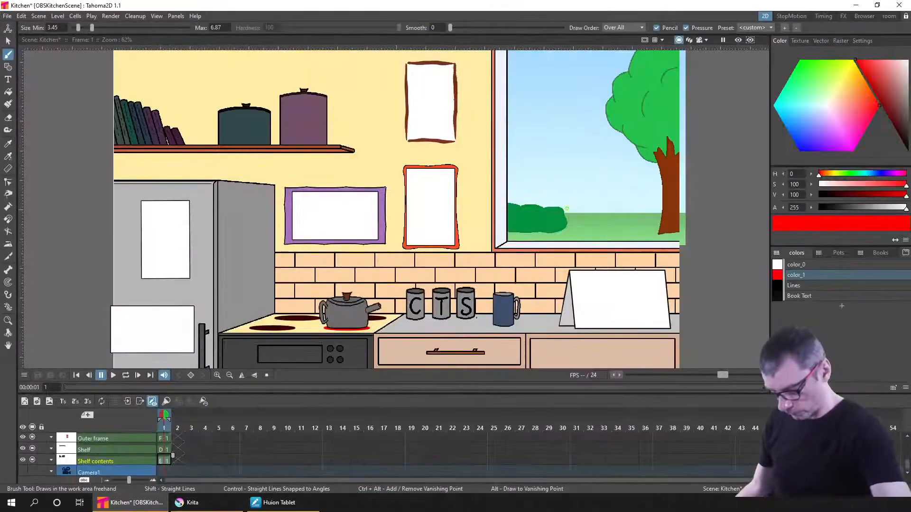
Close Krita without saving its untitled drawing.
right_click(214, 507)
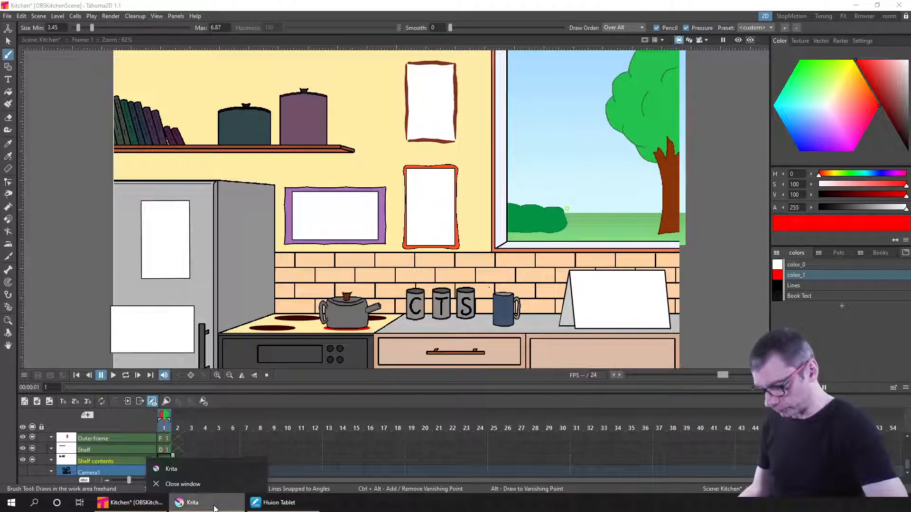
click(218, 481)
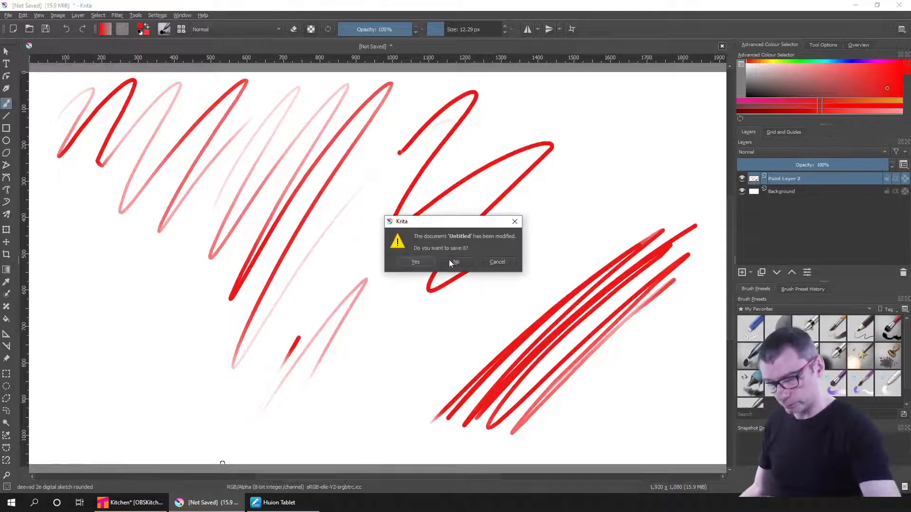
click(460, 262)
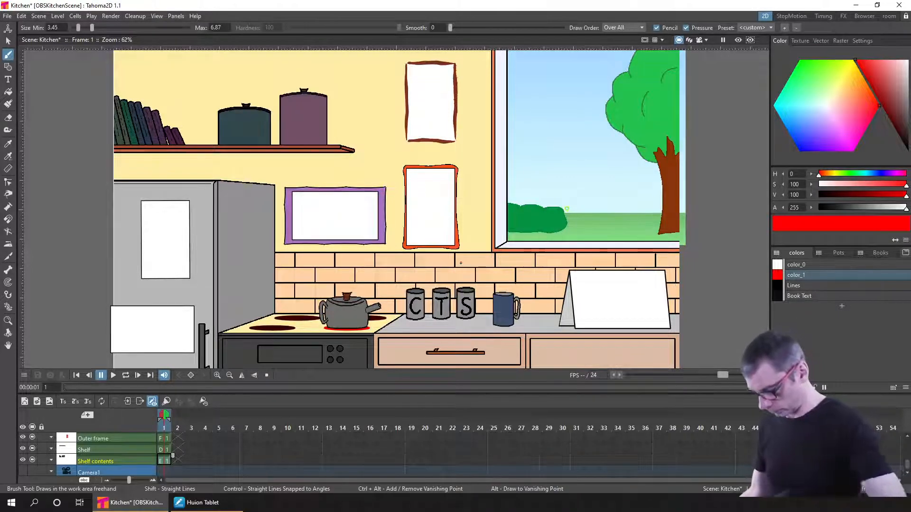
Choose the Lines colour for the Shelf contents level and set the brush's minimum and maximum size to 2.
click(32, 459)
click(32, 460)
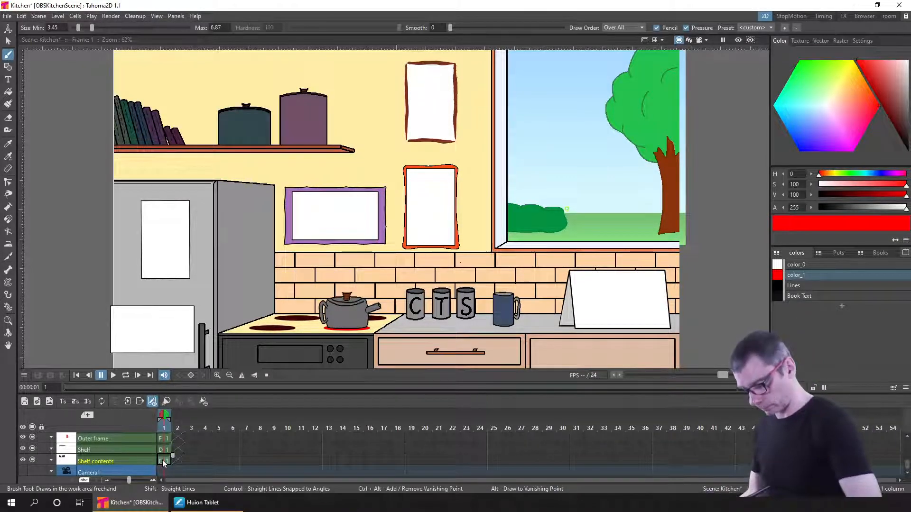
click(824, 285)
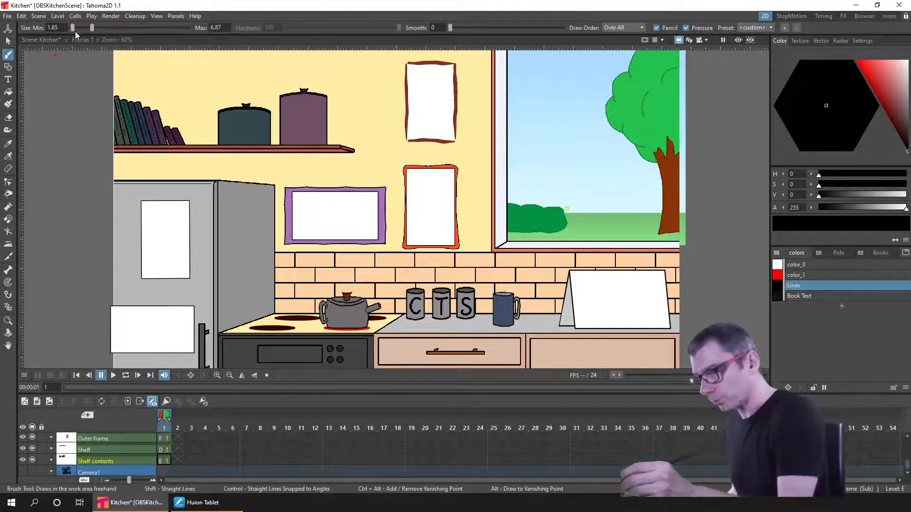
double_click(60, 28)
text(2)
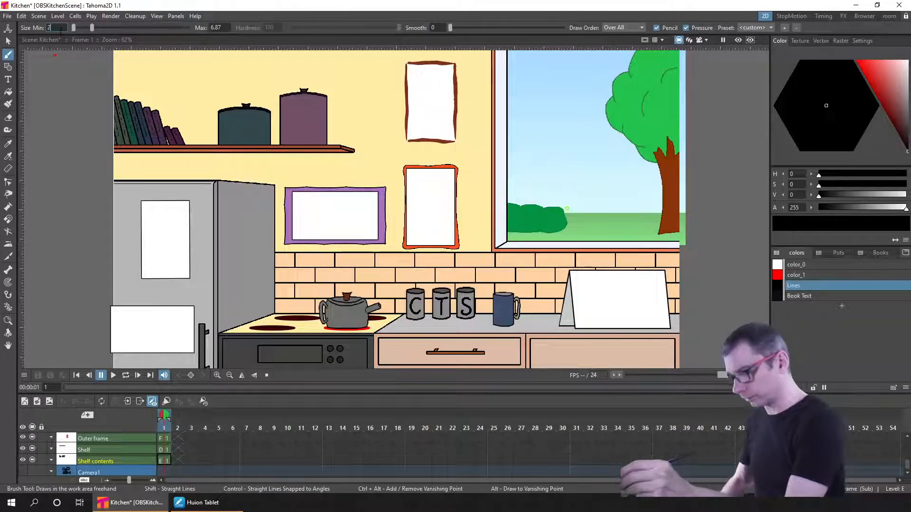
key(Tab)
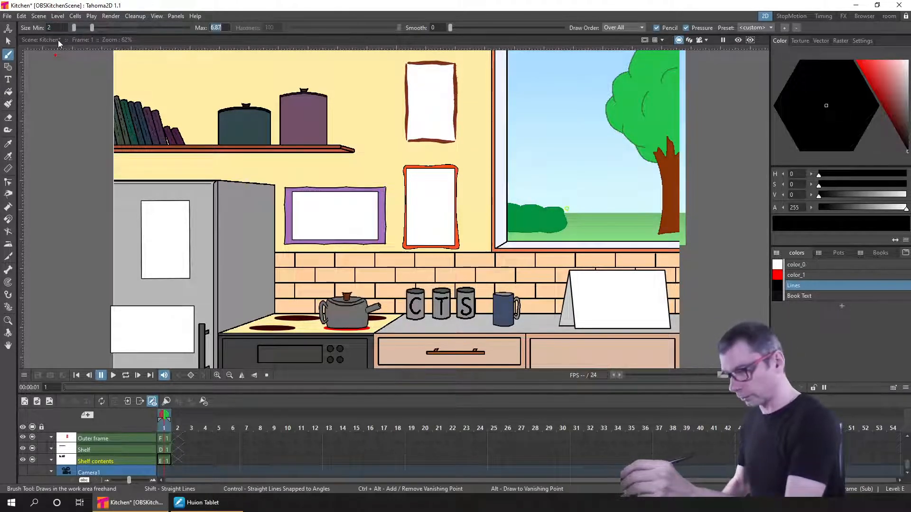
text(2)
key(Return)
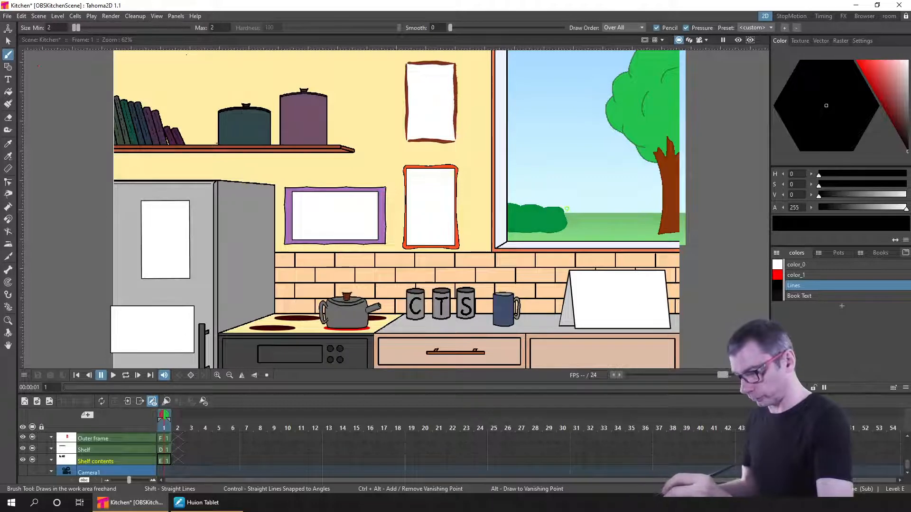
Brush two thin, straight vertical shading lines just inside the left edge of the teal pot on the shelf.
click(8, 321)
mouse_move(278, 114)
mouse_down()
mouse_move(311, 104)
mouse_move(308, 114)
mouse_move(356, 84)
mouse_move(405, 185)
mouse_move(441, 191)
mouse_up()
drag(393, 216, 400, 213)
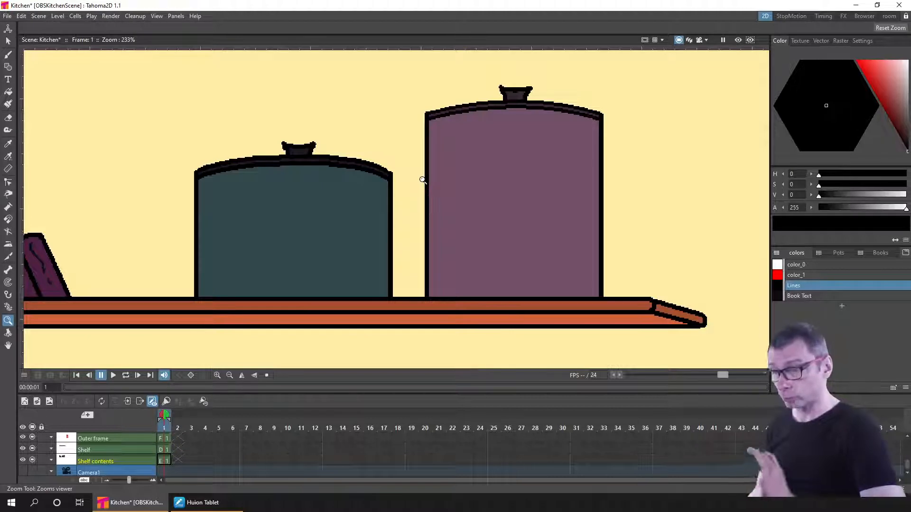
click(11, 56)
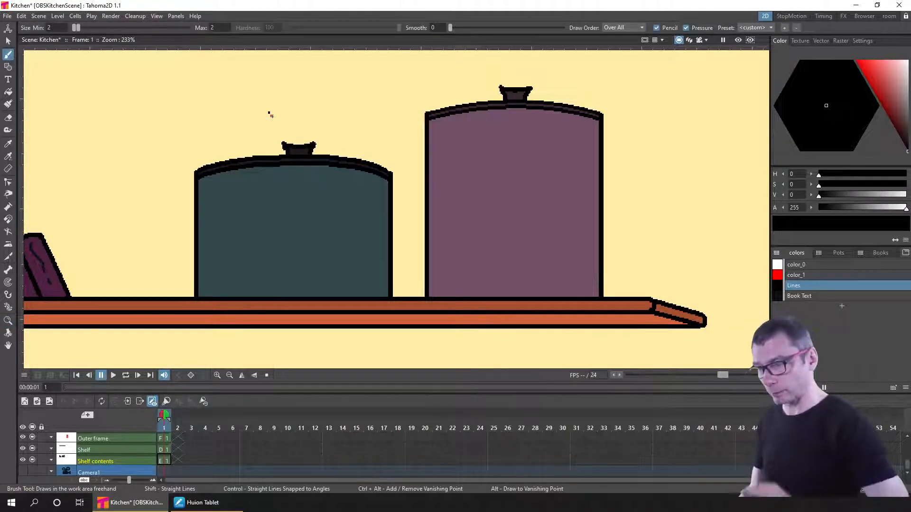
drag(288, 101, 297, 112)
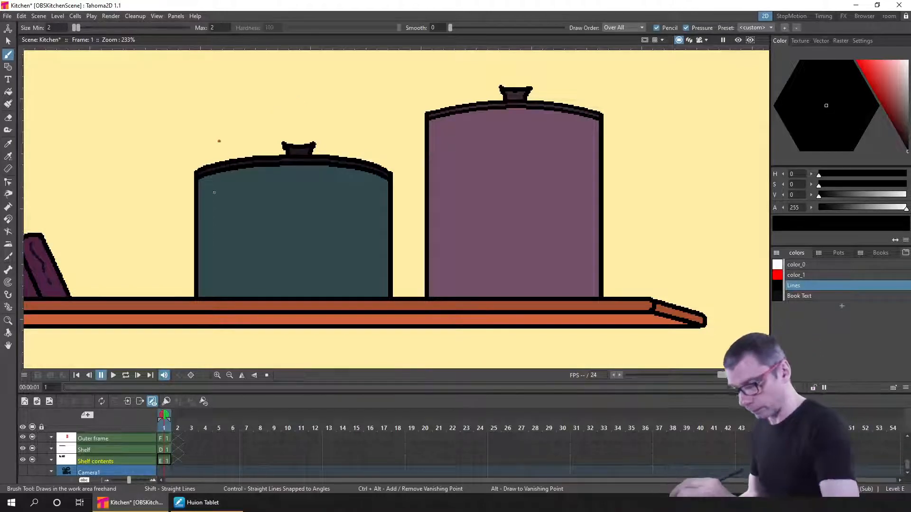
drag(212, 175, 215, 196)
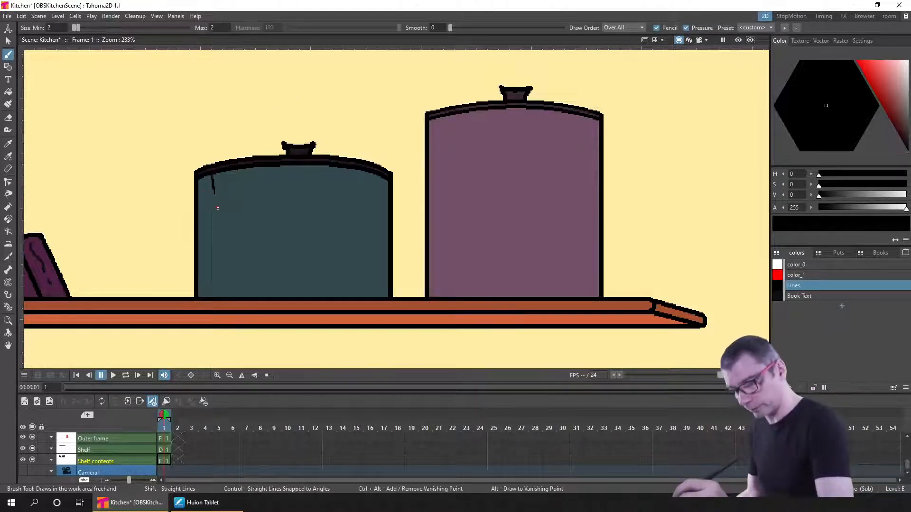
key(ctrl+z)
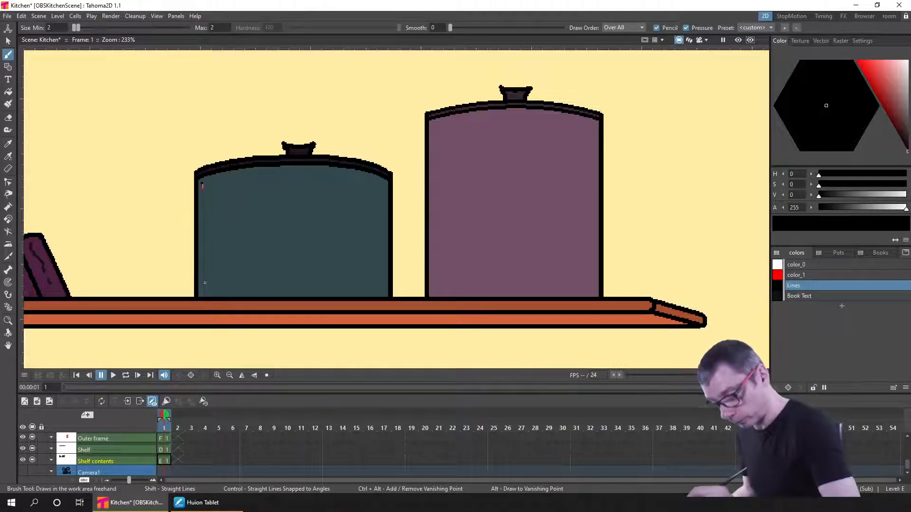
drag(203, 184, 201, 295)
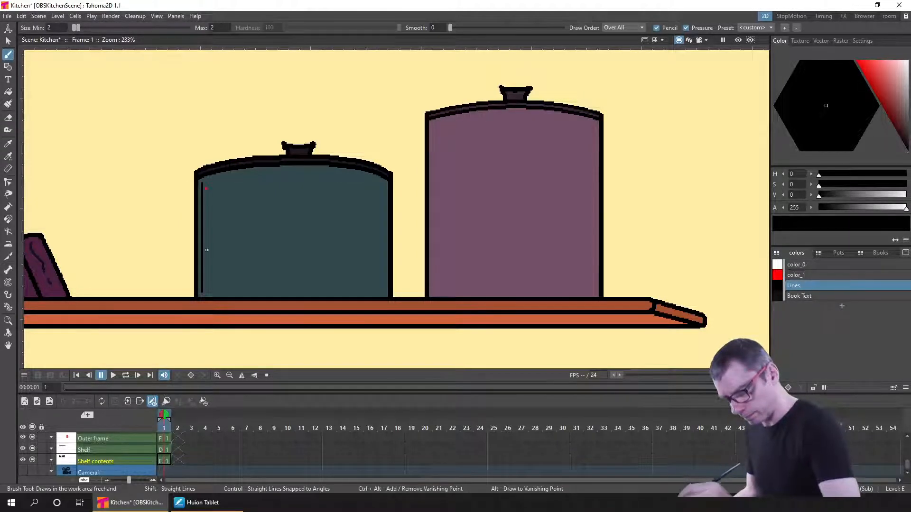
drag(205, 261, 207, 263)
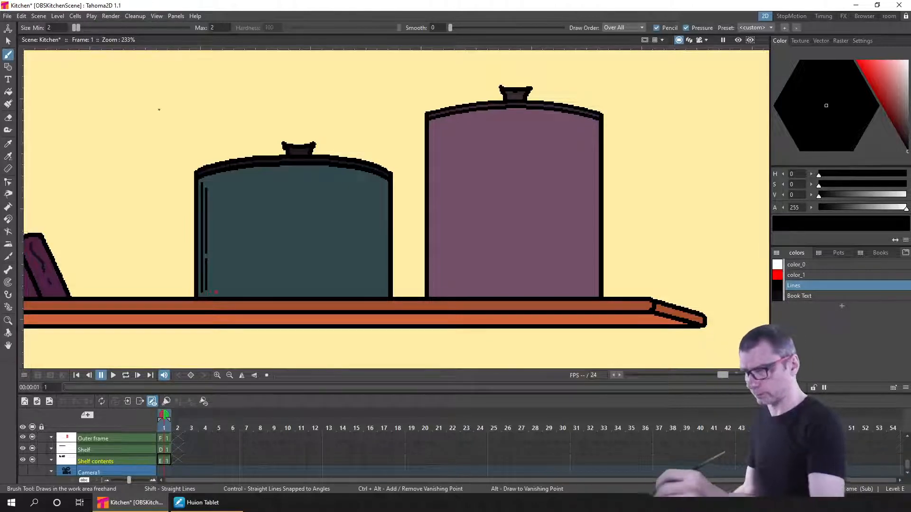
Set the brush's minimum and maximum size to 1.
click(62, 30)
text(1)
click(215, 30)
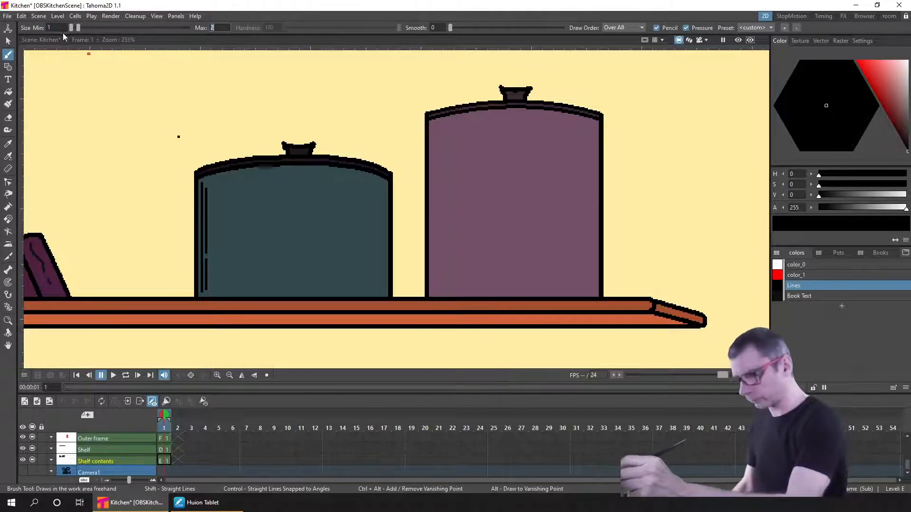
text(1)
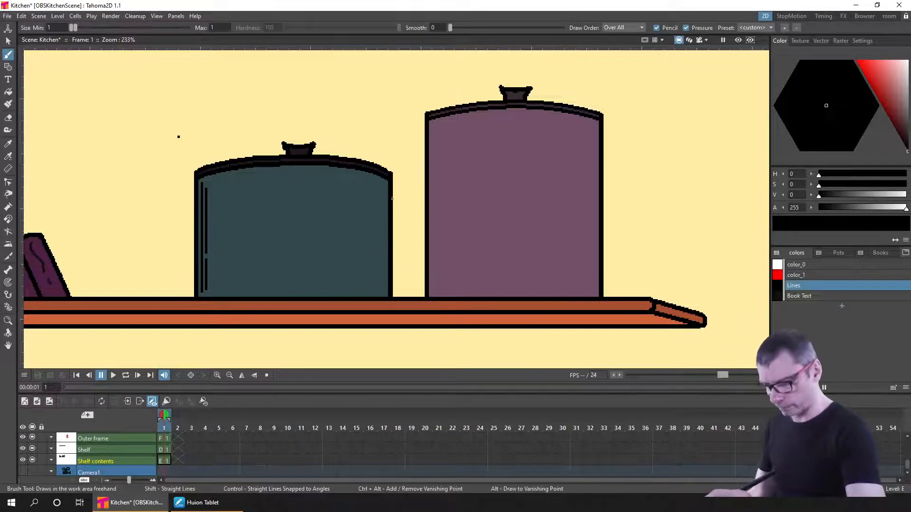
Undo the thicker shading lines just inside the left edge of the teal pot.
key(ctrl+z)
key(ctrl+z)
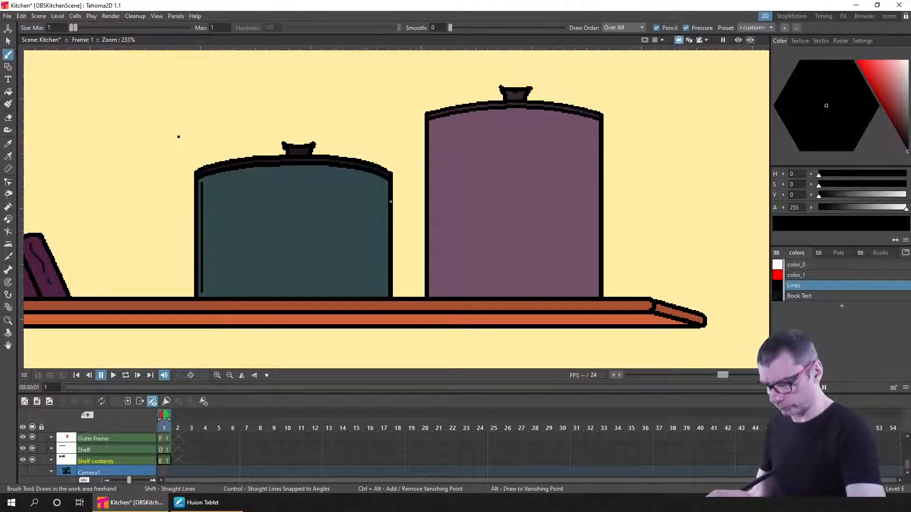
key(ctrl+z)
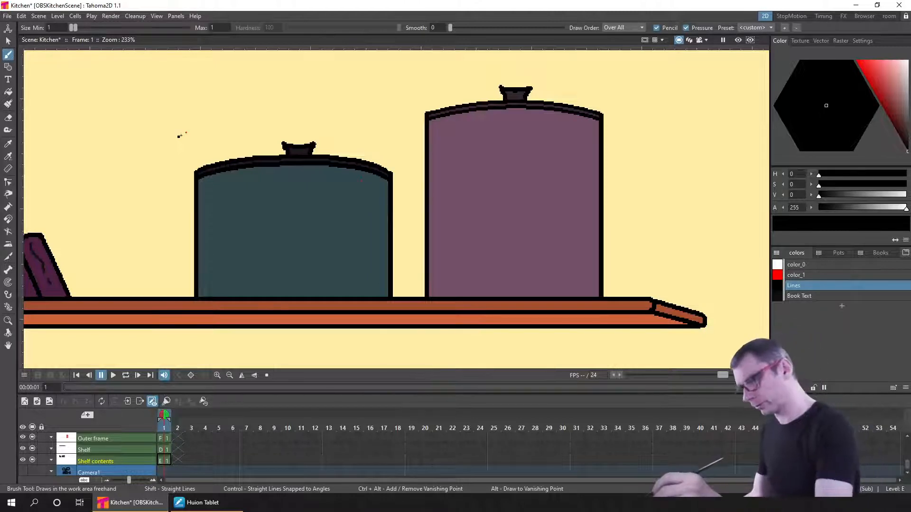
Set the Eraser type to Normal and erase the stray mark on the wall above and left of the teal pot.
key(a)
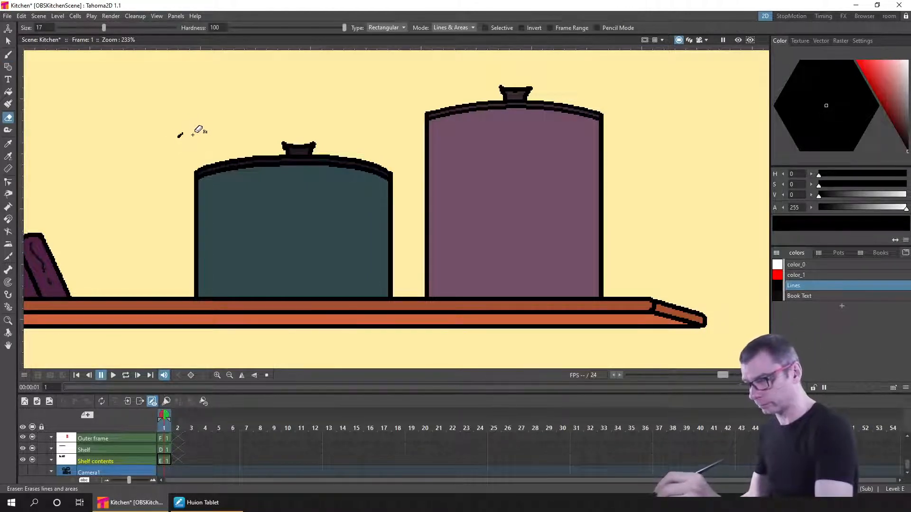
click(399, 28)
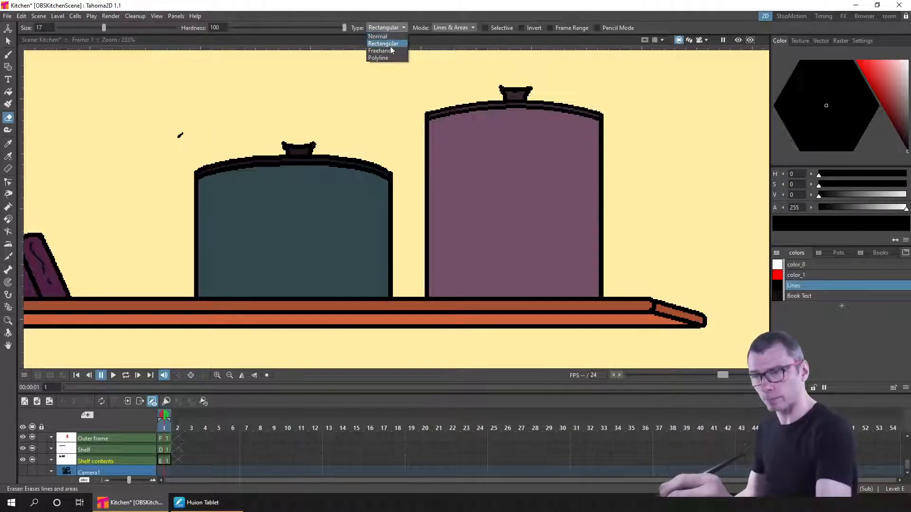
click(389, 50)
click(399, 27)
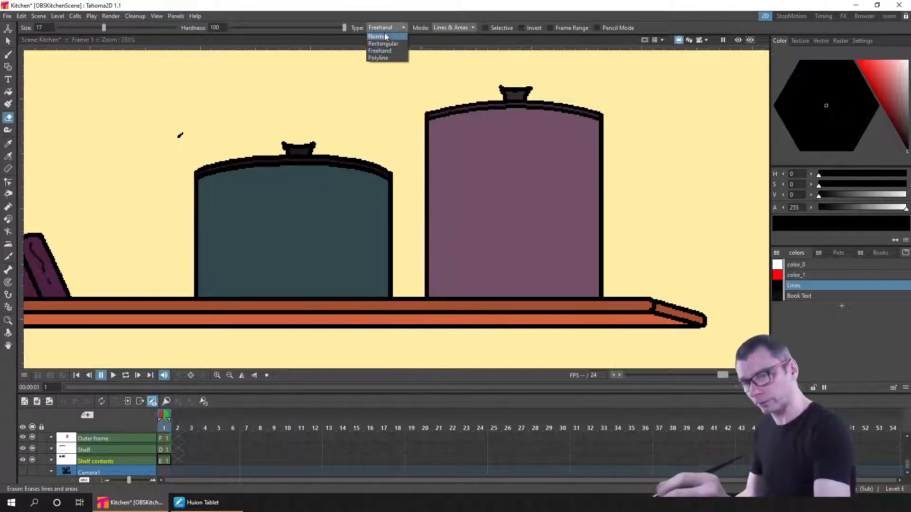
click(377, 35)
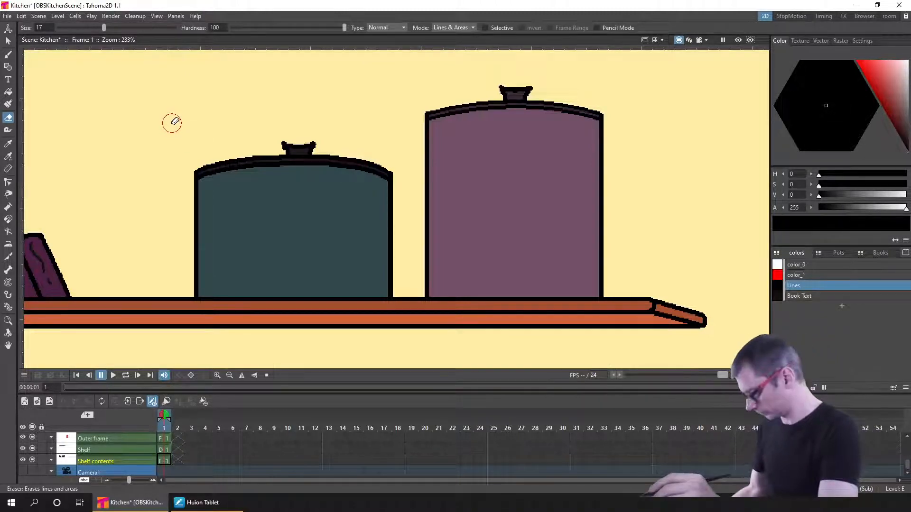
Brush three thin, straight vertical shading lines of differing lengths just inside the teal pot's left edge, leaving small gaps in the middle one.
key(b)
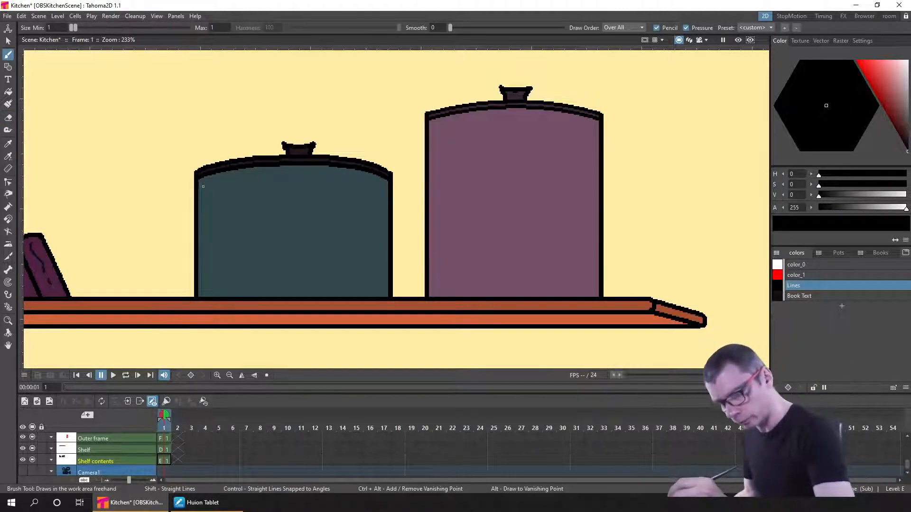
drag(203, 185, 203, 293)
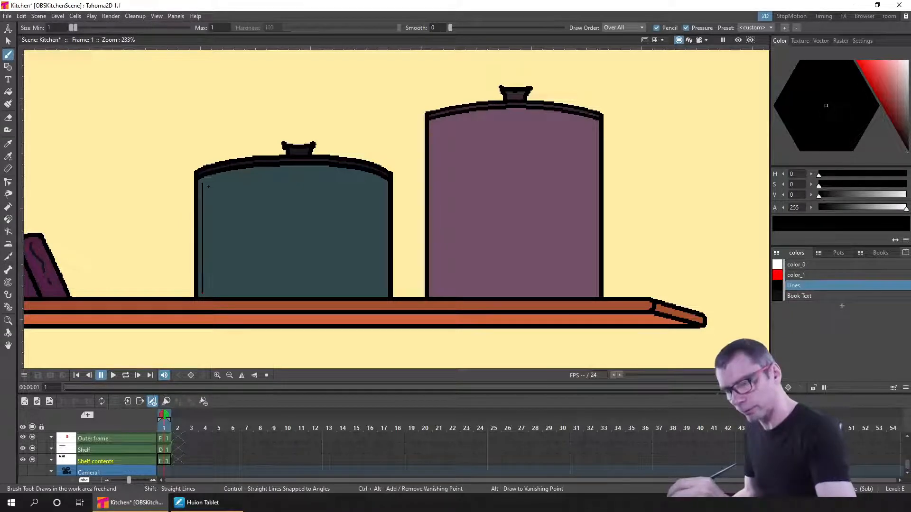
drag(206, 227, 207, 230)
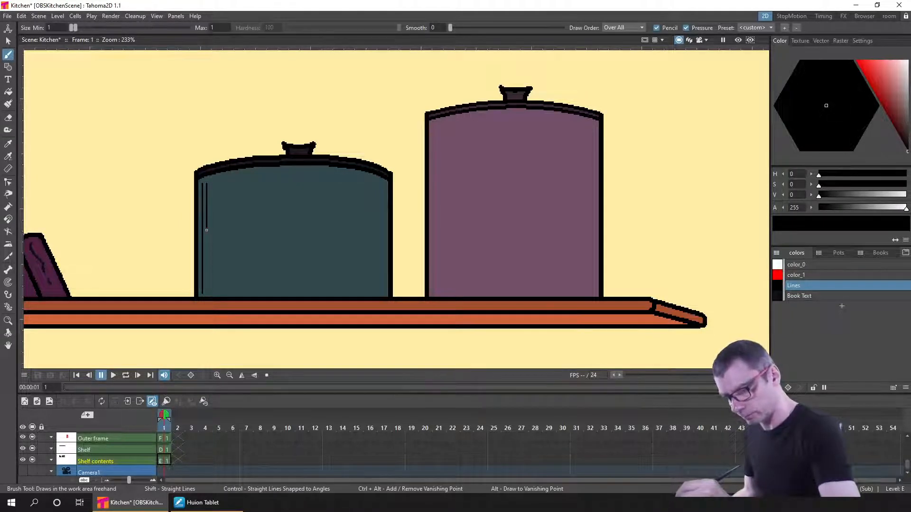
shift+click(207, 262)
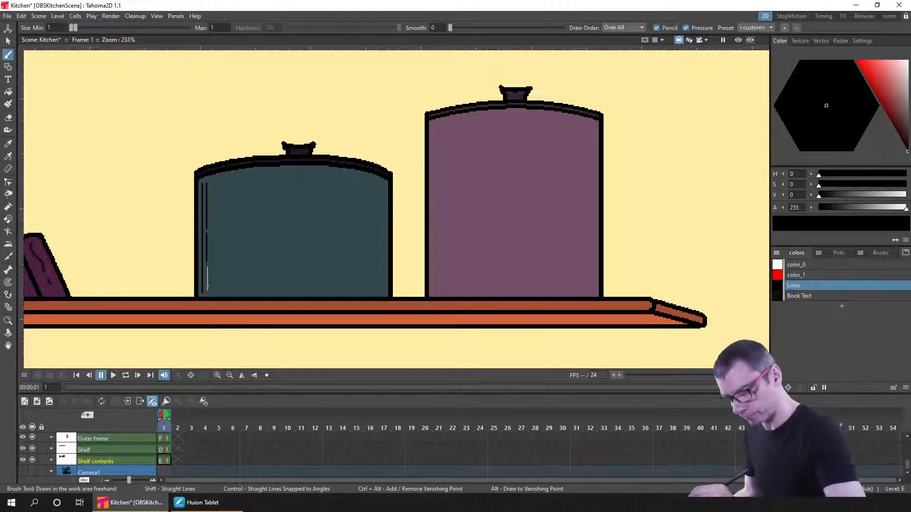
shift+click(208, 288)
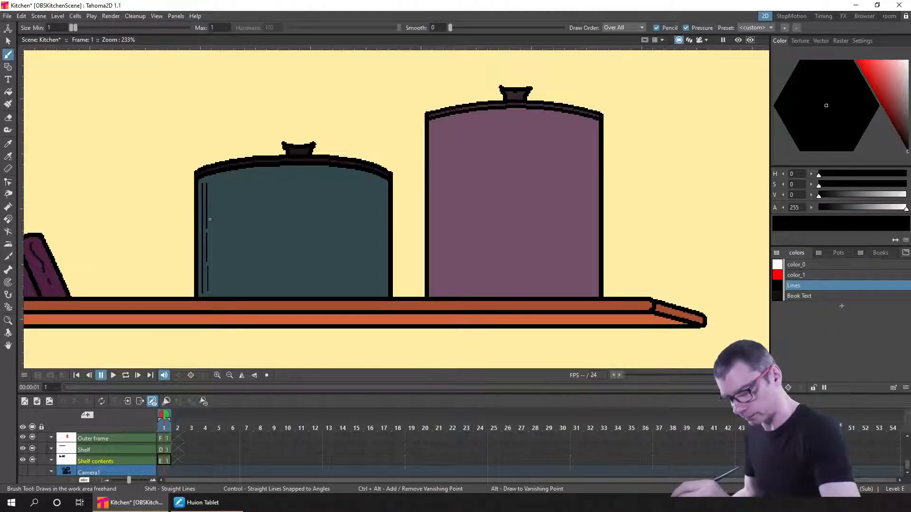
drag(210, 191, 210, 265)
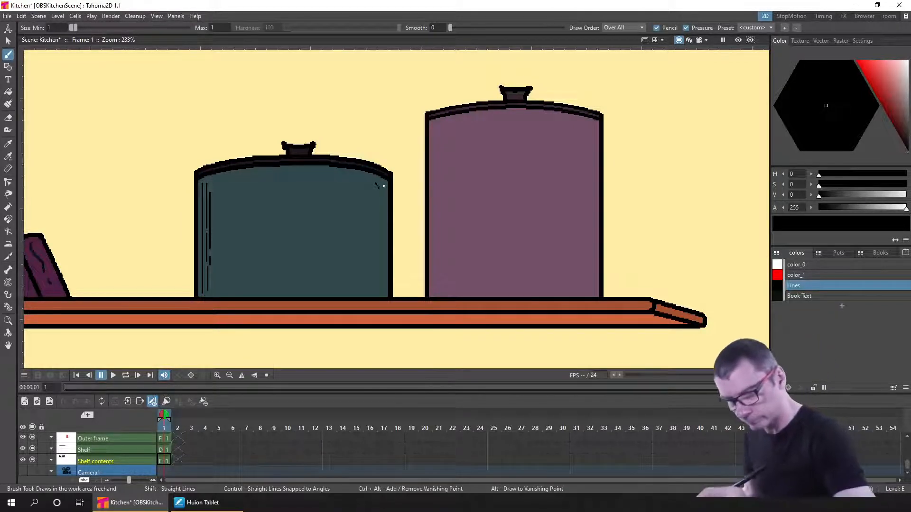
Brush three thin, straight vertical shading lines of differing lengths just inside the teal pot's right edge.
drag(375, 183, 387, 289)
key(ctrl+z)
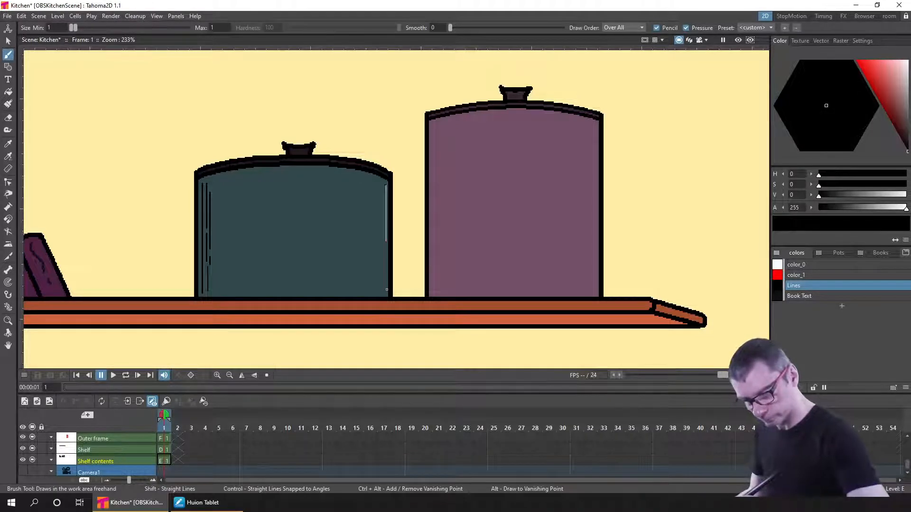
key(ctrl+z)
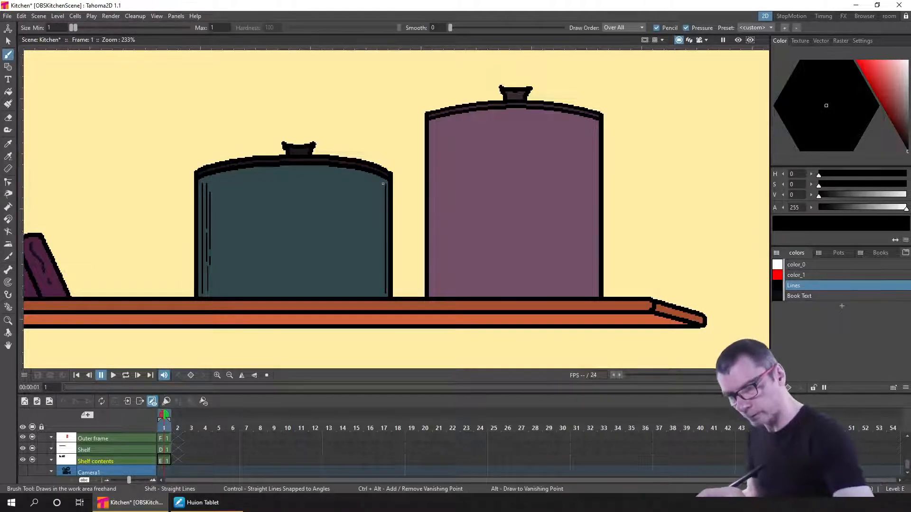
drag(381, 180, 381, 232)
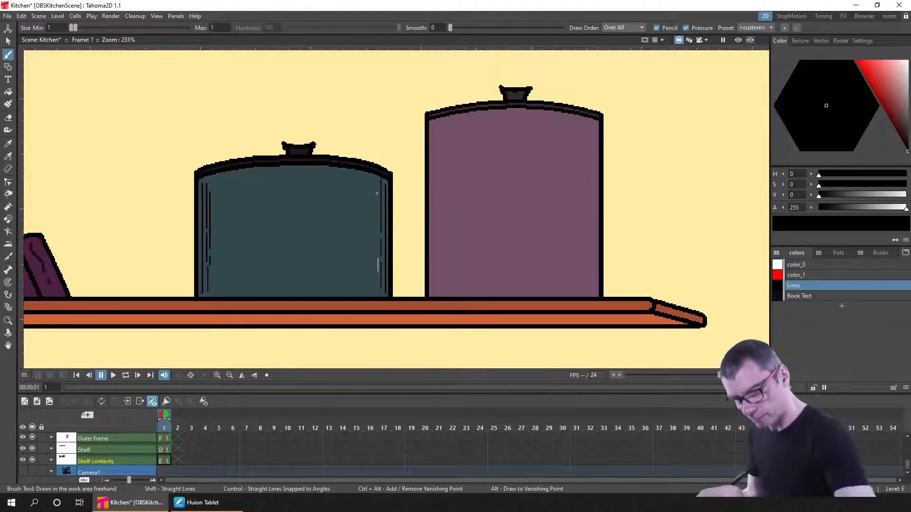
drag(378, 273, 378, 190)
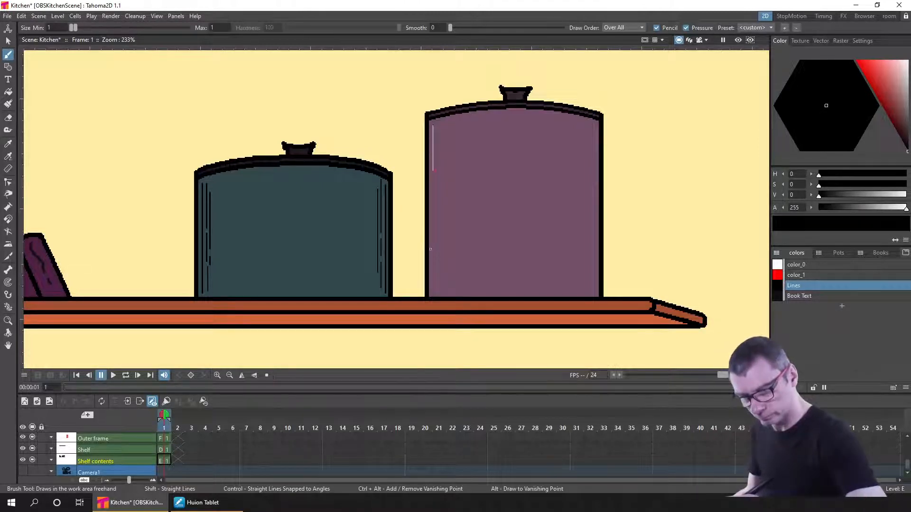
Brush three thin, straight vertical shading lines just inside the purple pot's left edge, undoing any stray or misplaced strokes.
drag(430, 248, 431, 248)
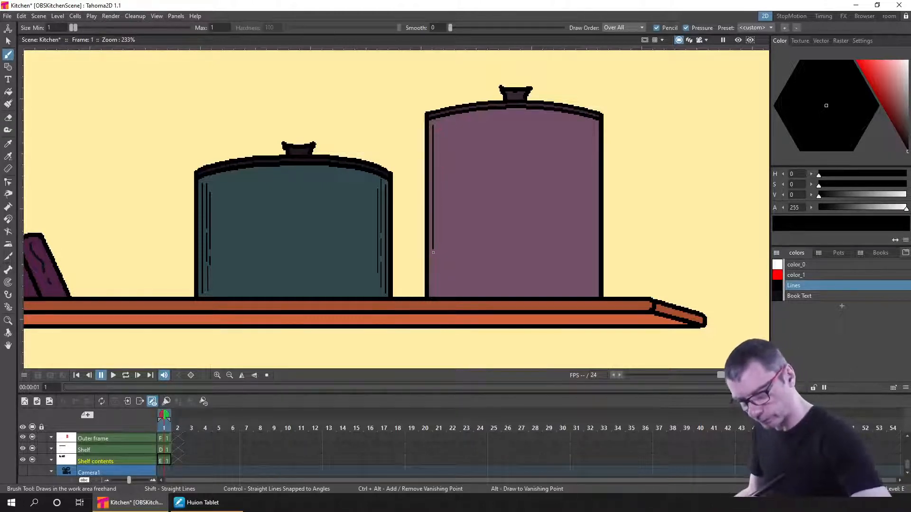
drag(434, 289, 434, 293)
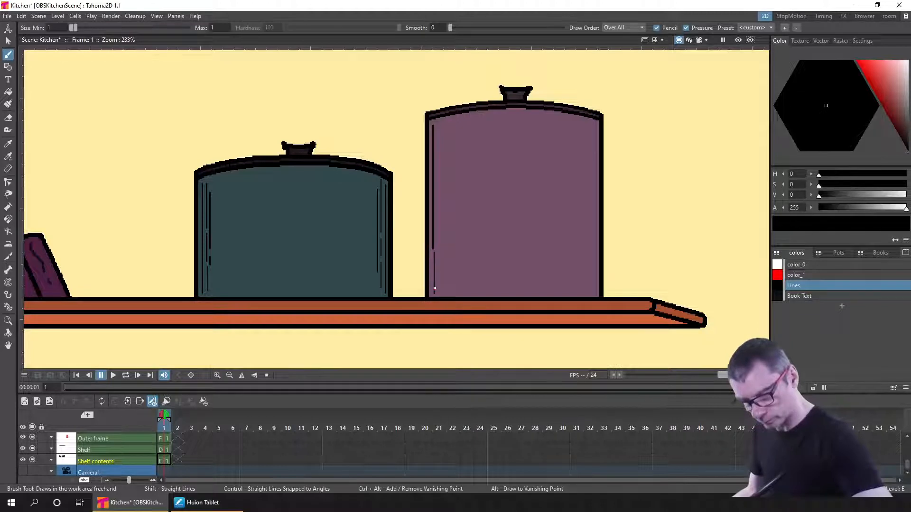
key(ctrl+z)
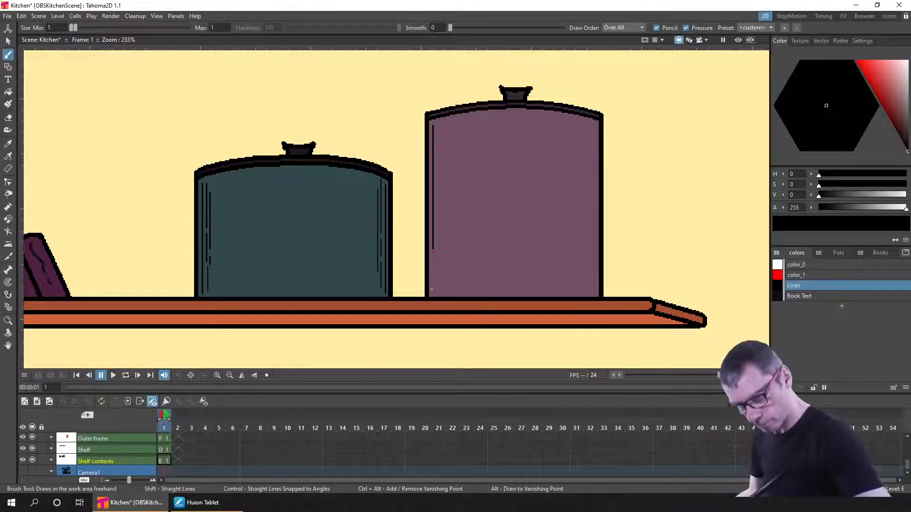
drag(432, 289, 437, 135)
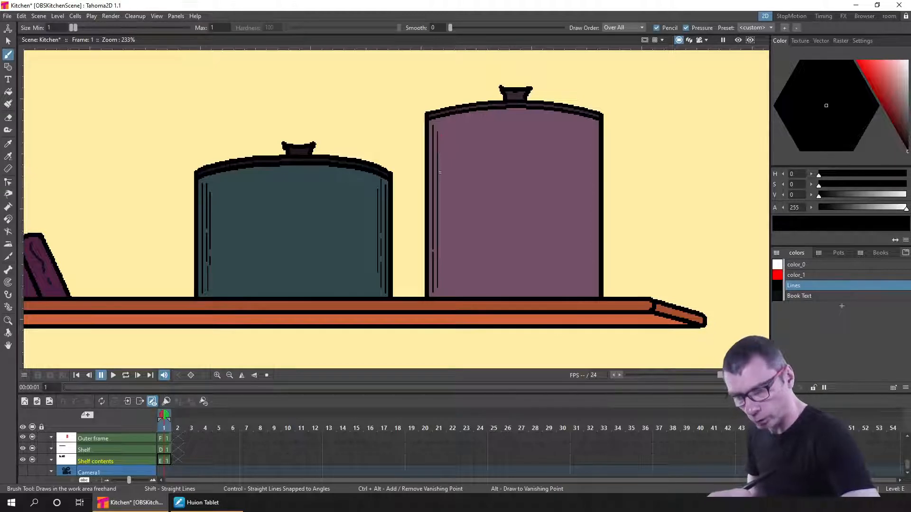
drag(445, 243, 439, 298)
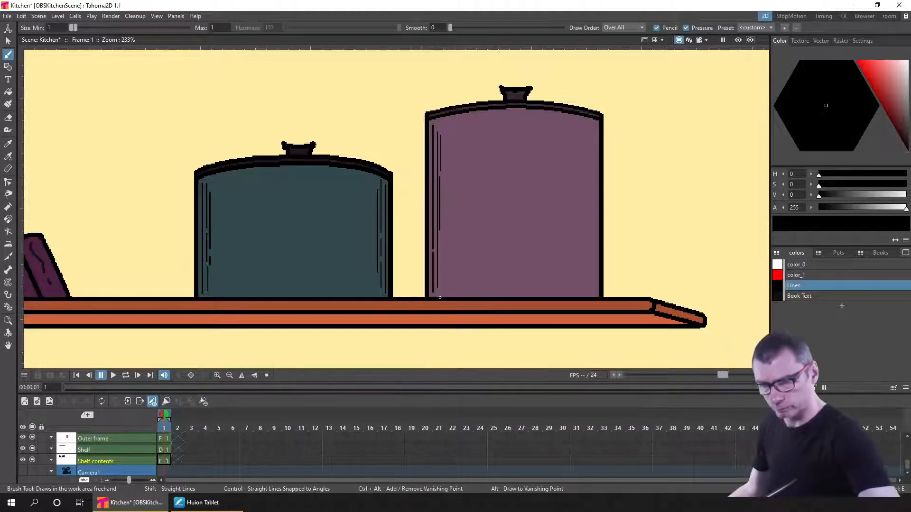
drag(577, 141, 563, 164)
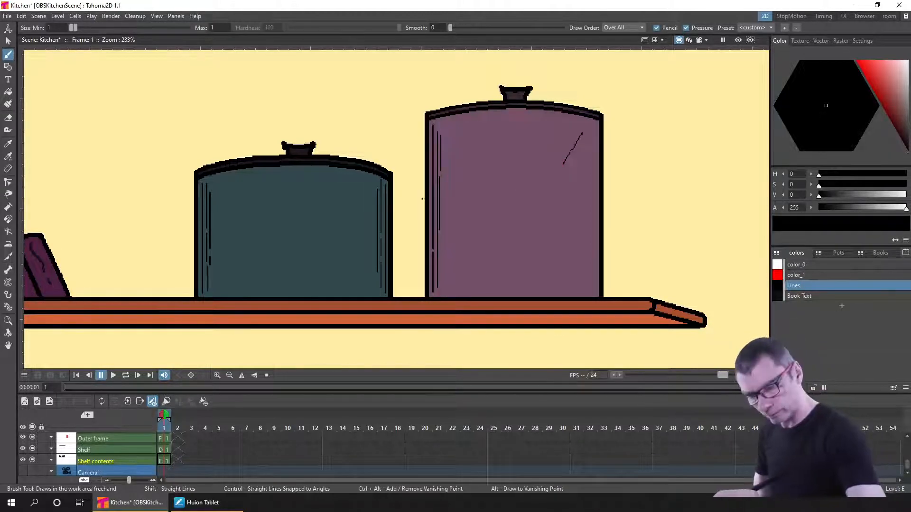
key(ctrl+z)
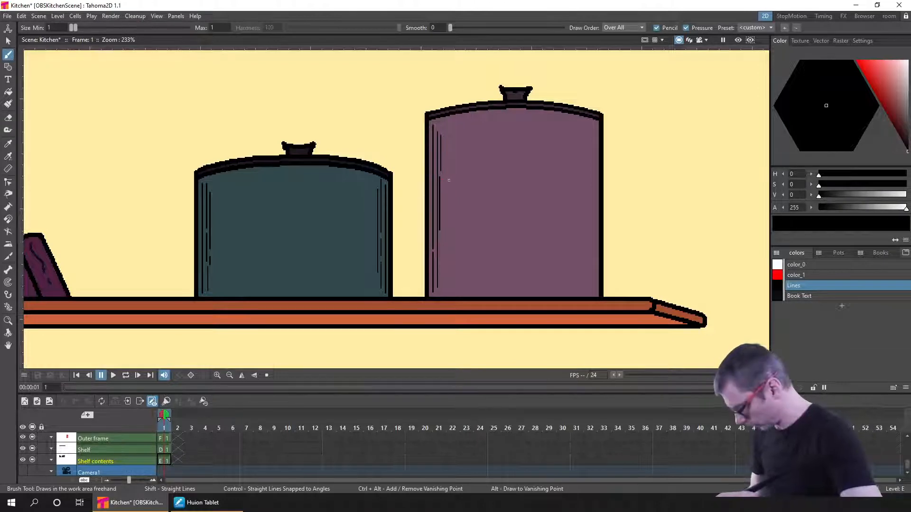
key(ctrl+z)
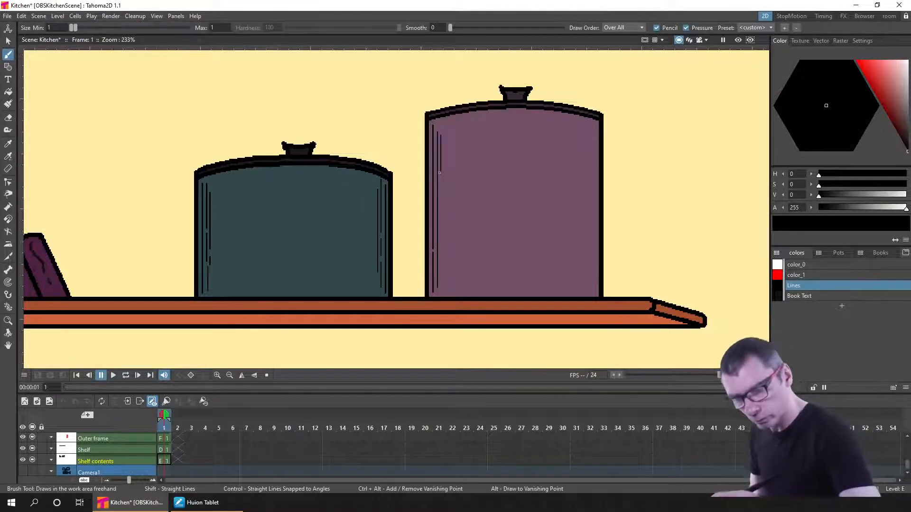
drag(441, 173, 441, 229)
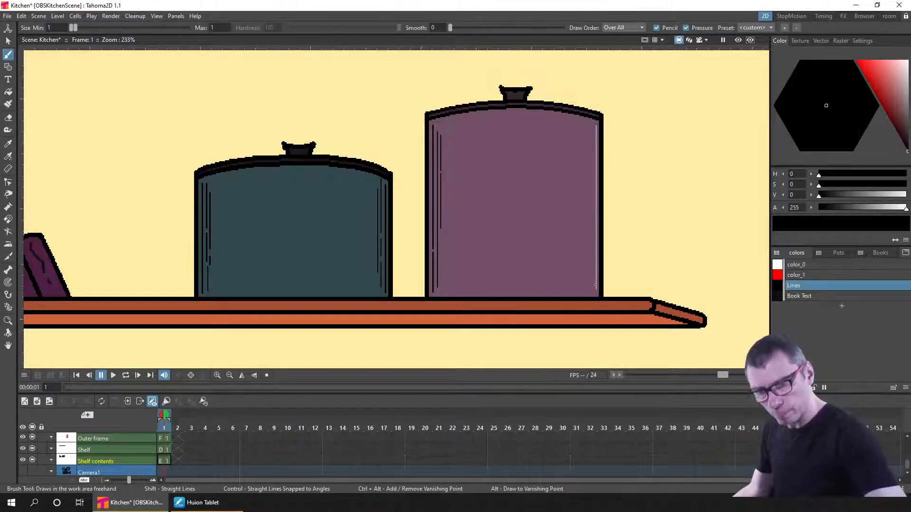
Brush three thin, straight vertical shading lines just inside the purple pot's right edge.
drag(594, 294, 592, 124)
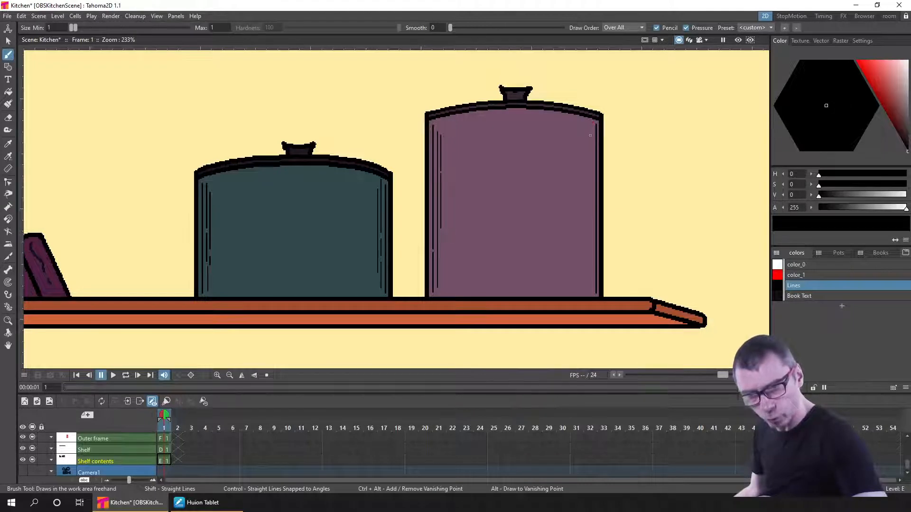
drag(592, 198, 592, 286)
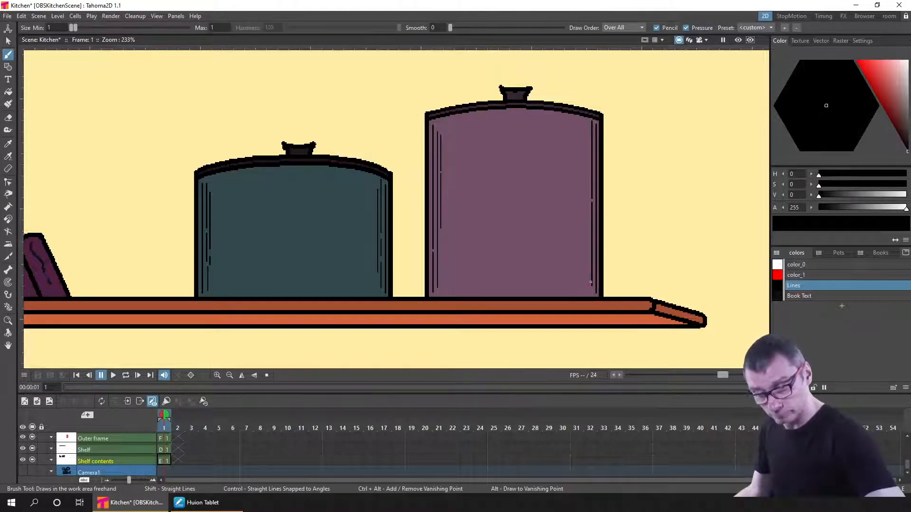
drag(588, 126, 589, 265)
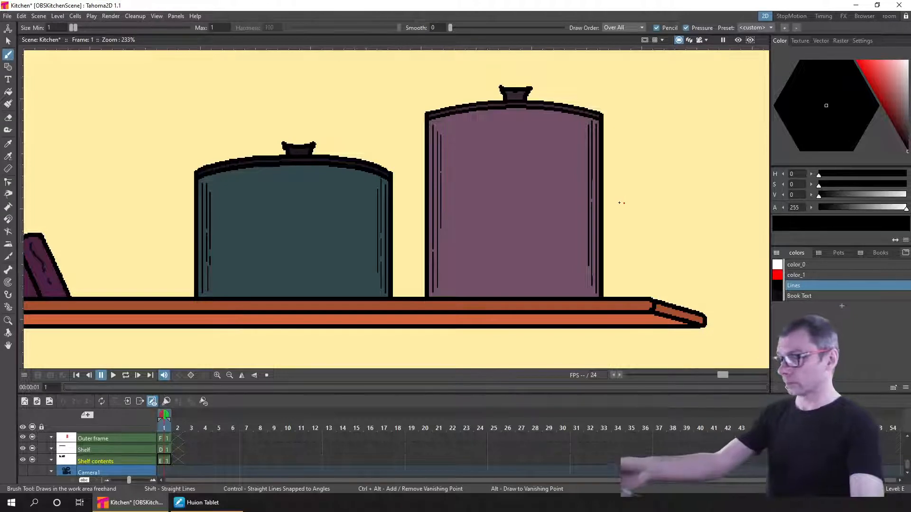
Try to brush a thin curved shading line just beneath the purple pot's lid, and undo the strokes.
key(s)
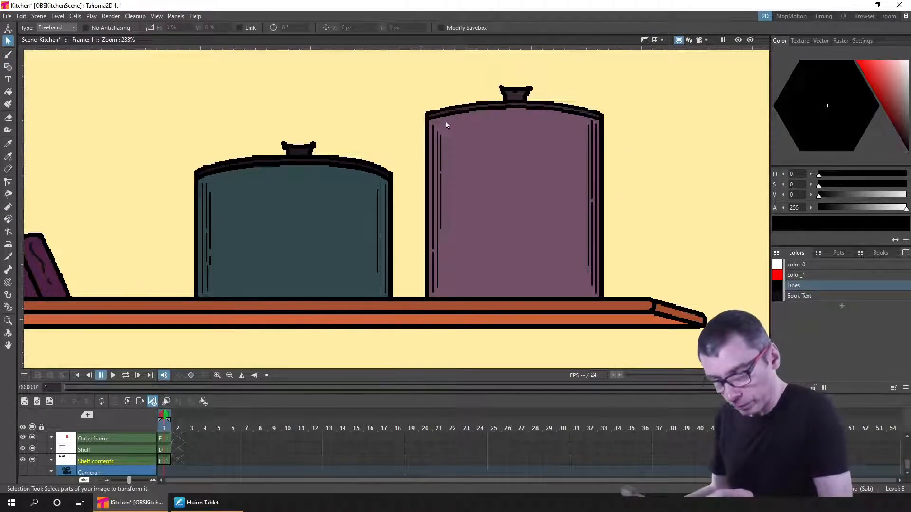
key(b)
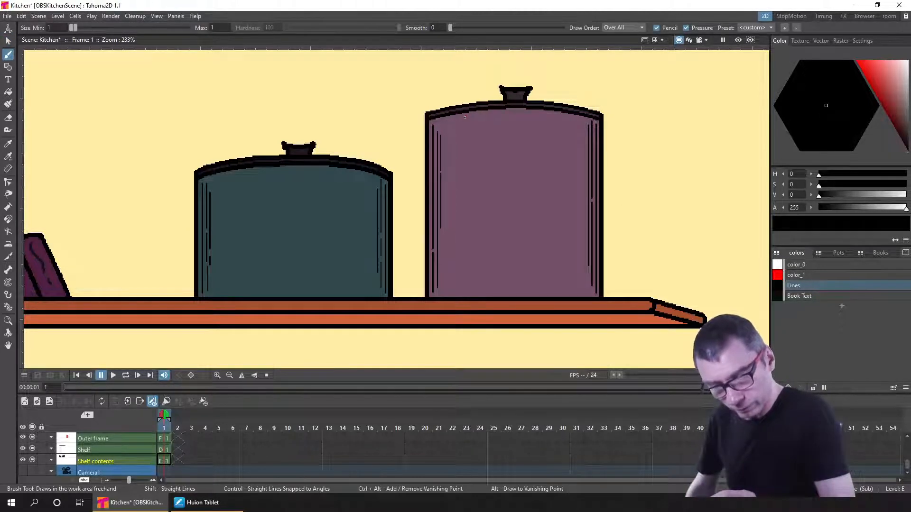
drag(465, 116, 549, 116)
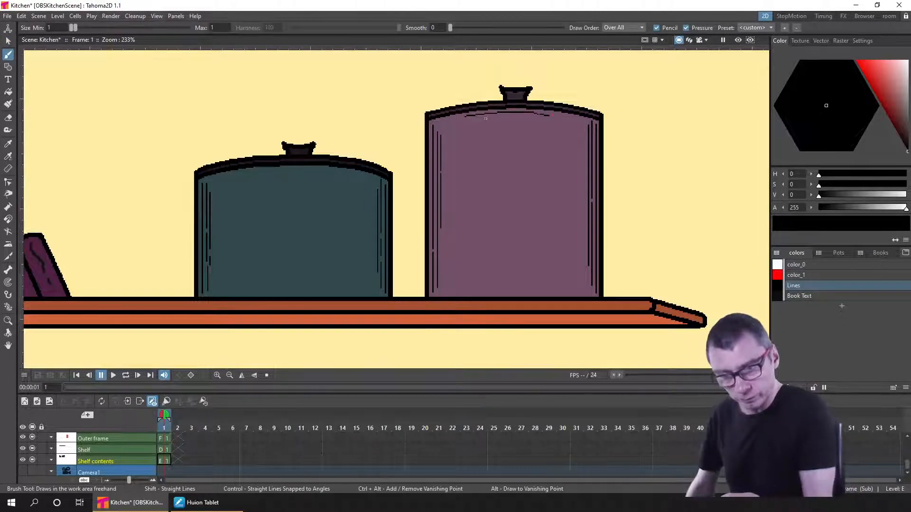
key(ctrl+z)
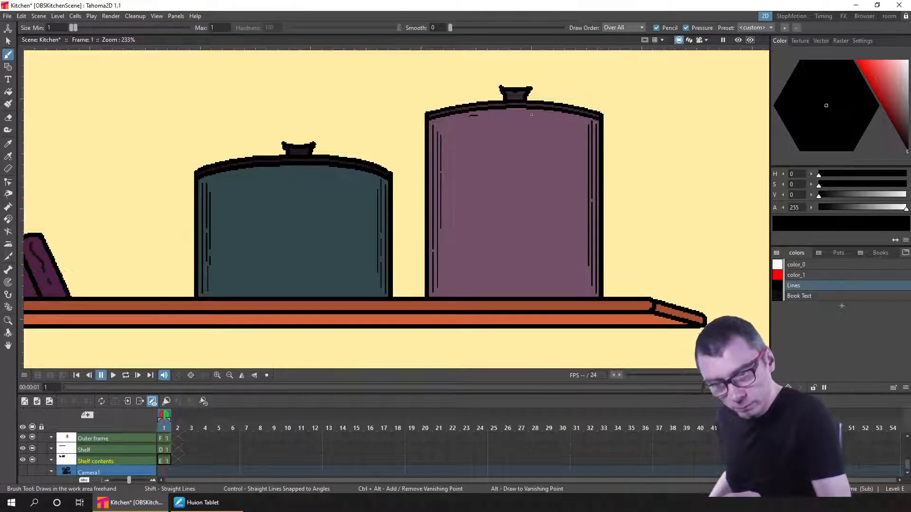
drag(549, 117, 554, 117)
key(ctrl+z)
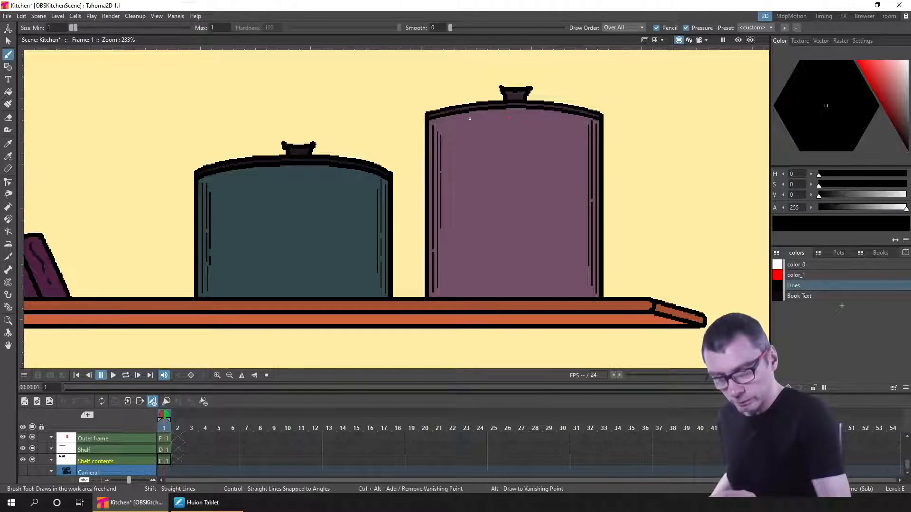
Brush two thin curved shading lines just beneath the purple pot's lid, the lower one shorter.
drag(542, 115, 544, 115)
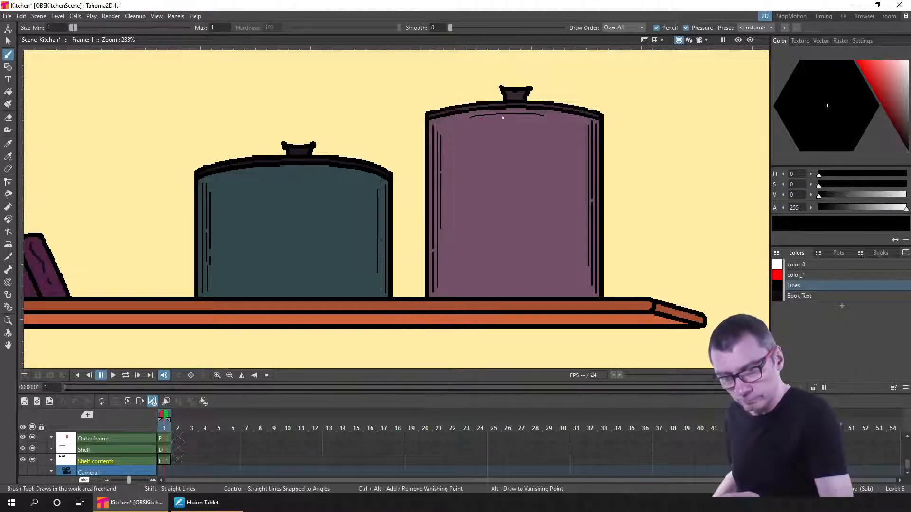
drag(507, 118, 532, 117)
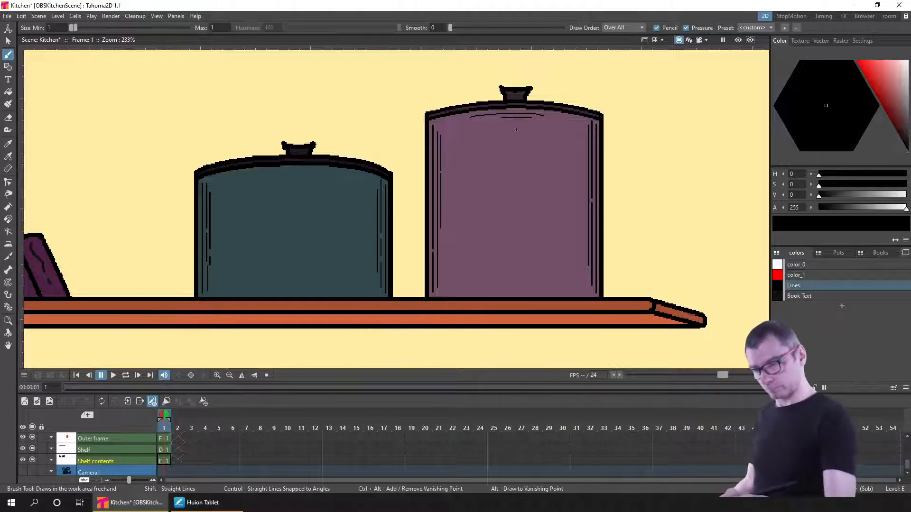
Try brushing curved shading lines beneath the teal pot's lid with the maximum brush size at 2, and undo the strokes.
click(219, 27)
text(2)
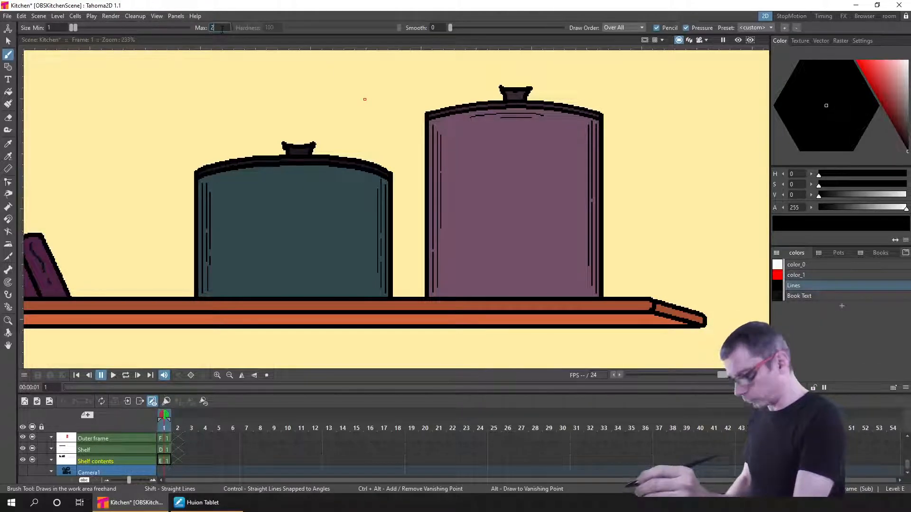
key(Return)
drag(336, 117, 315, 144)
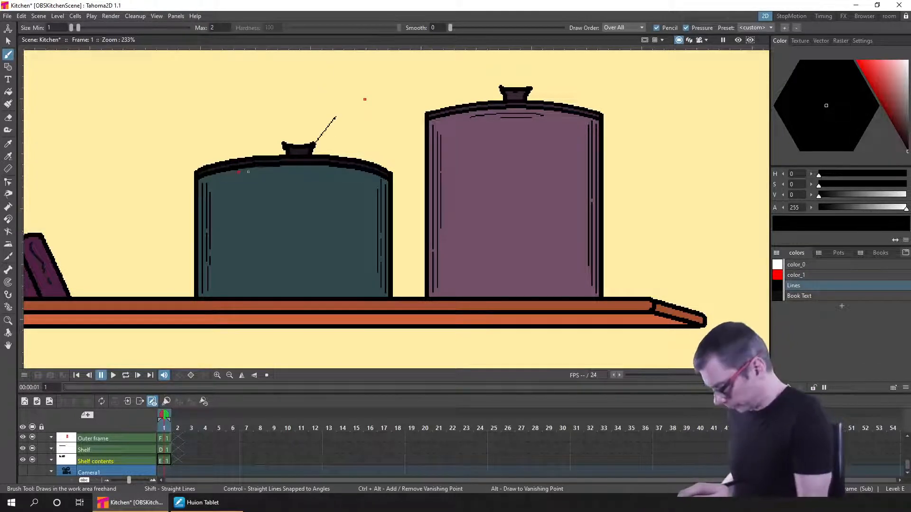
key(ctrl+z)
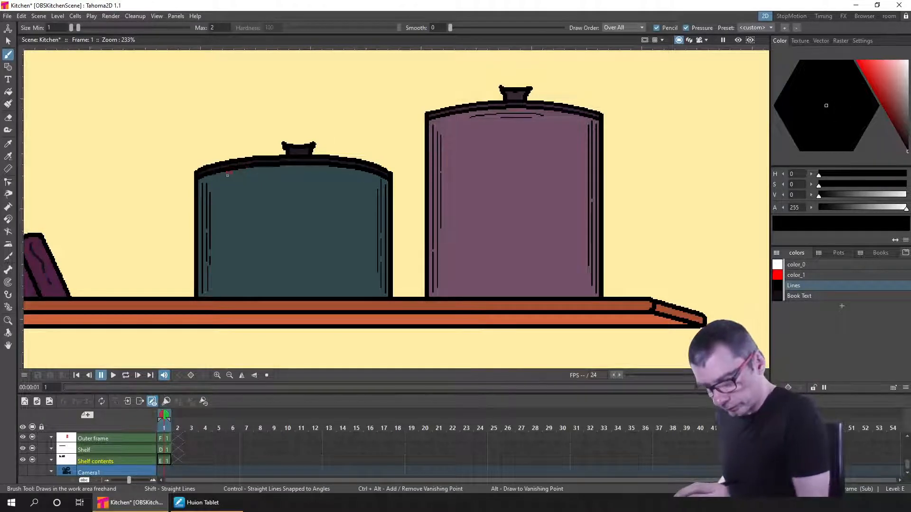
drag(229, 176, 346, 172)
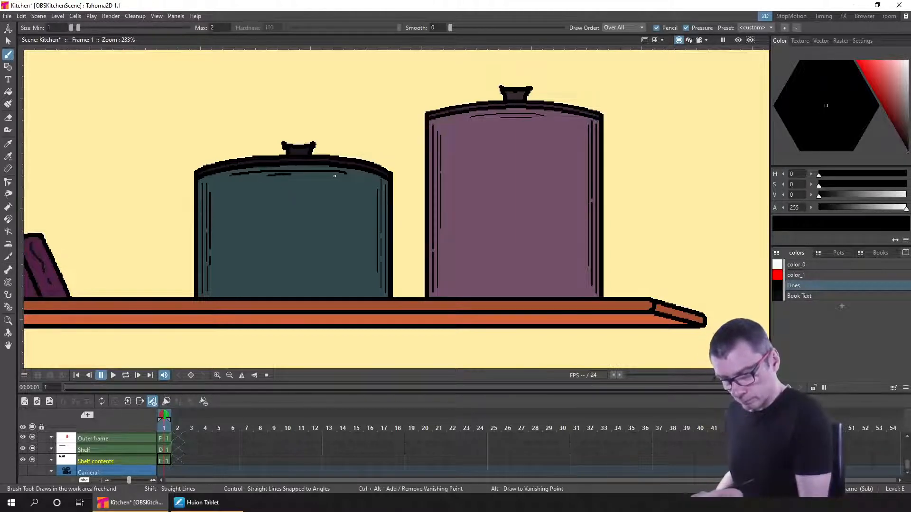
drag(289, 175, 316, 175)
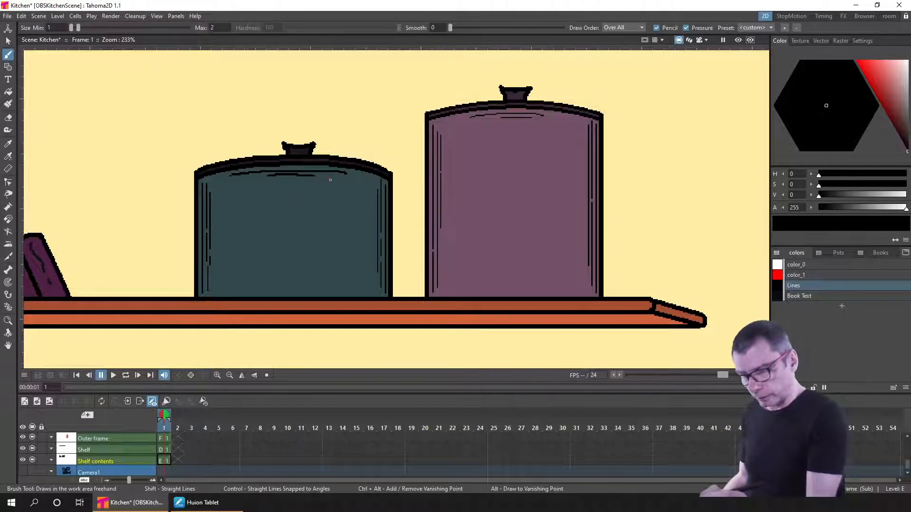
key(ctrl+z)
key(ctrl+z)
Set the maximum brush size to 1, brush thin curved shading lines beneath the teal pot's lid, and save the scene.
click(225, 27)
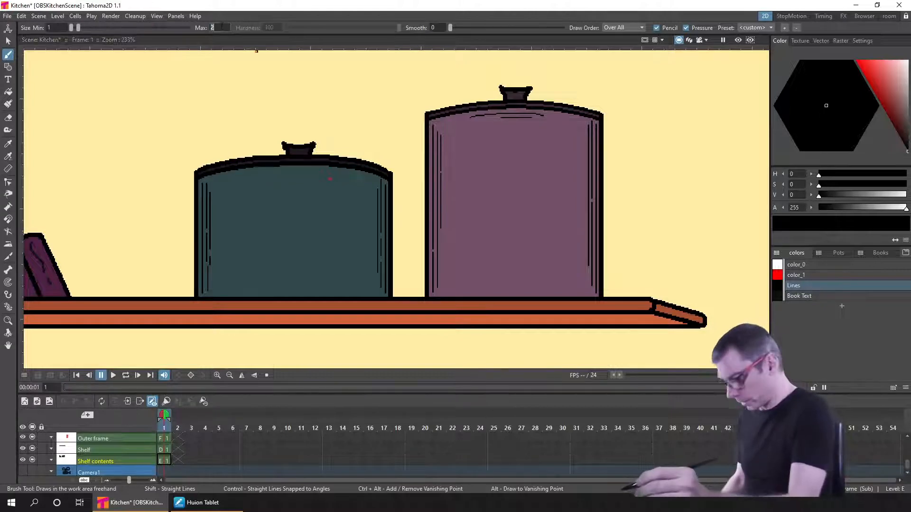
text(1)
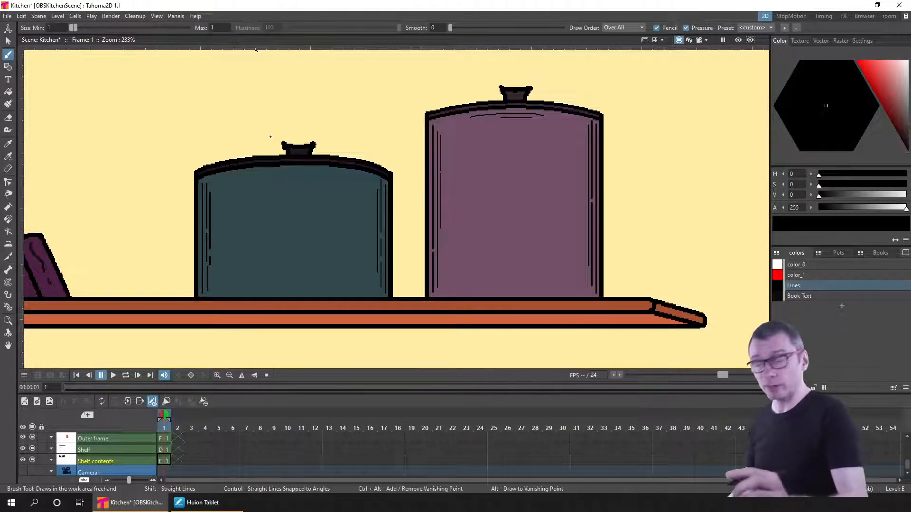
drag(288, 167, 282, 174)
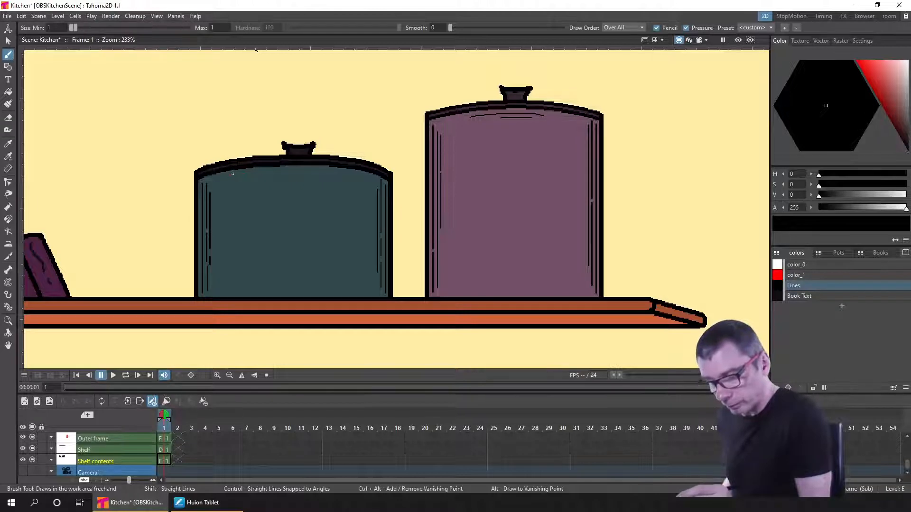
drag(230, 174, 343, 172)
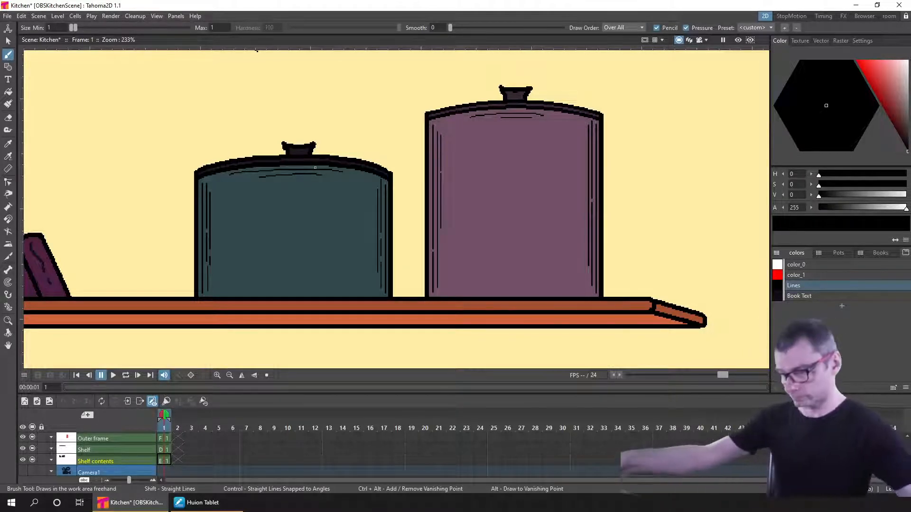
key(ctrl+s)
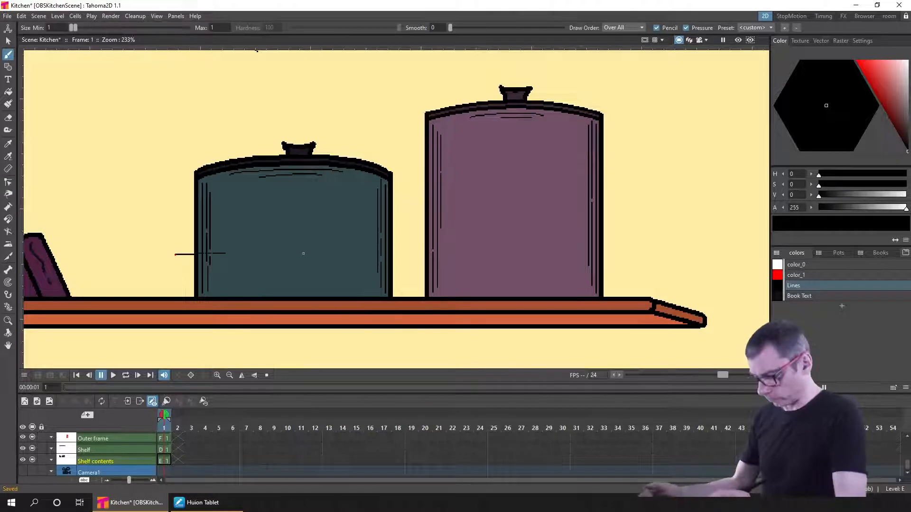
Fit the scene to the window and erase the stray stroke on the wall above the teal pot.
right_click(307, 243)
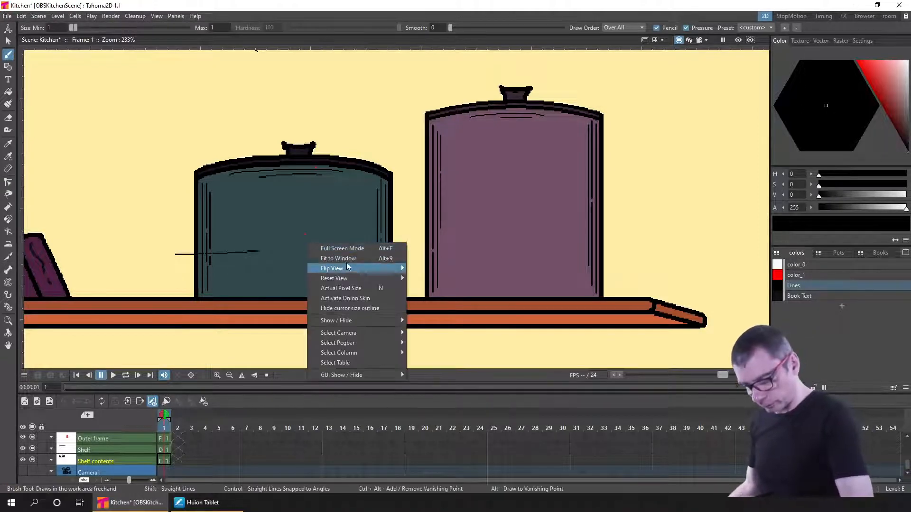
click(339, 258)
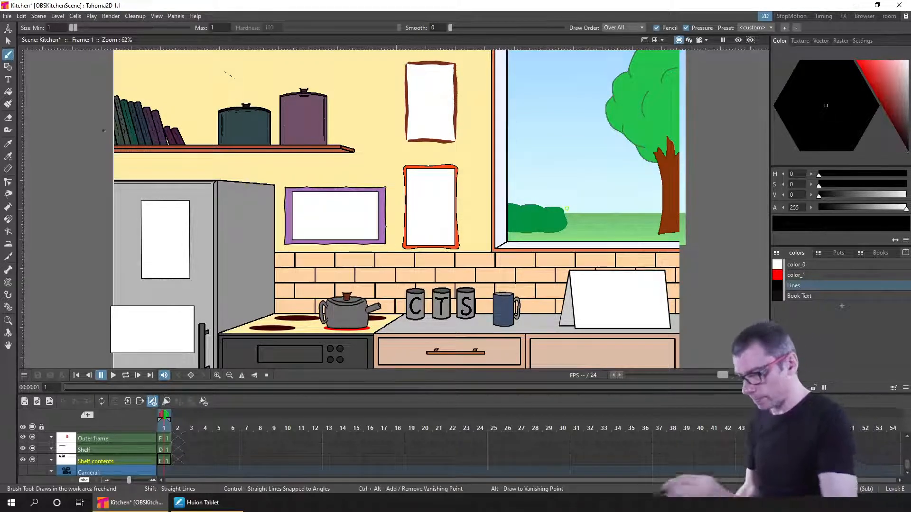
key(a)
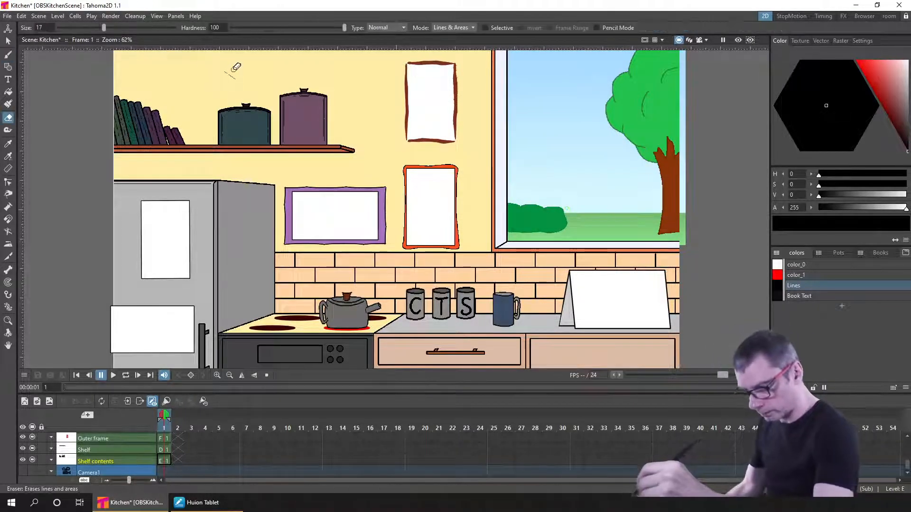
drag(225, 71, 235, 79)
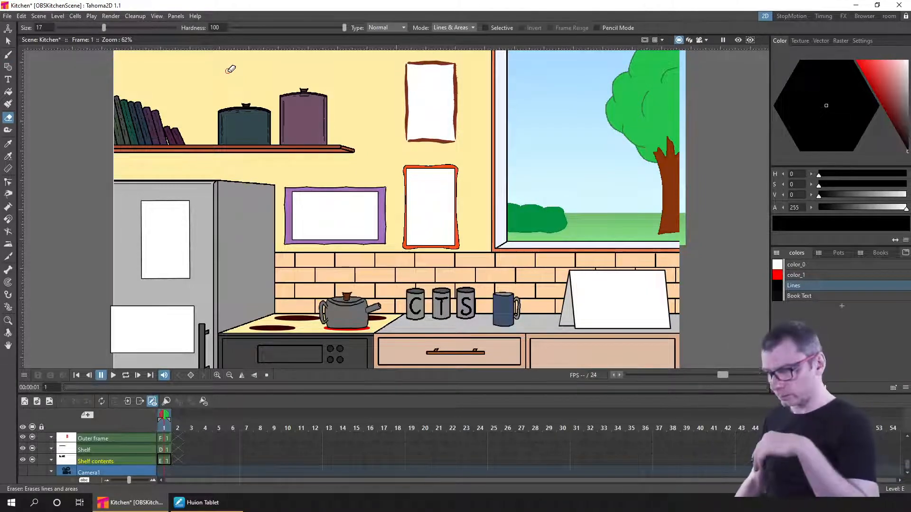
Return to the Brush tool and turn on the vanishing point rays guide.
key(b)
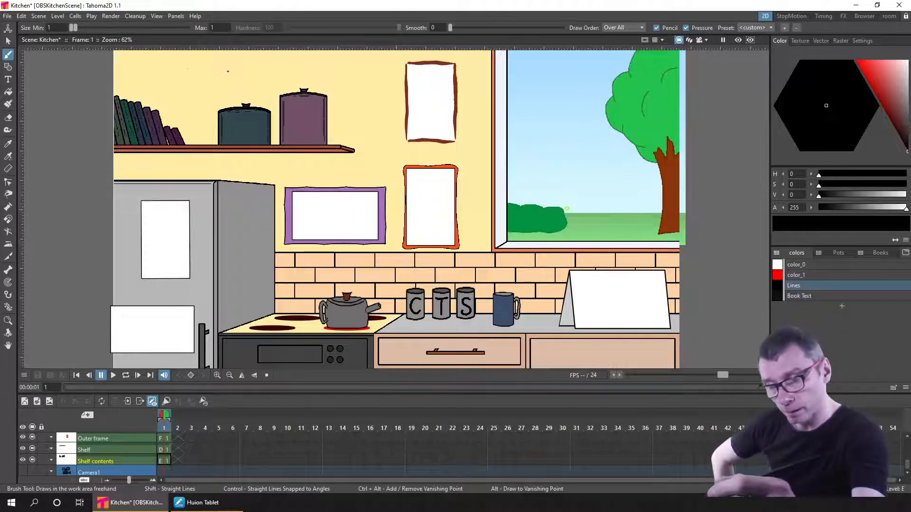
click(662, 40)
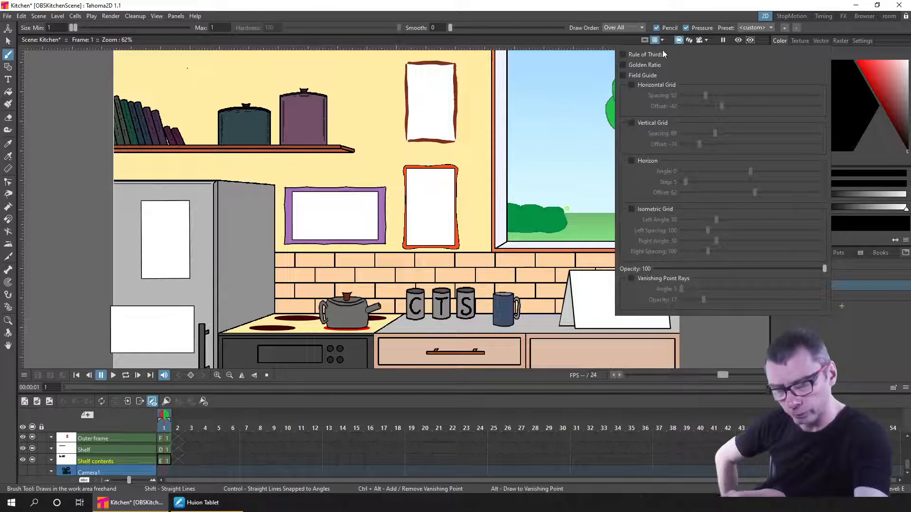
click(631, 279)
click(691, 15)
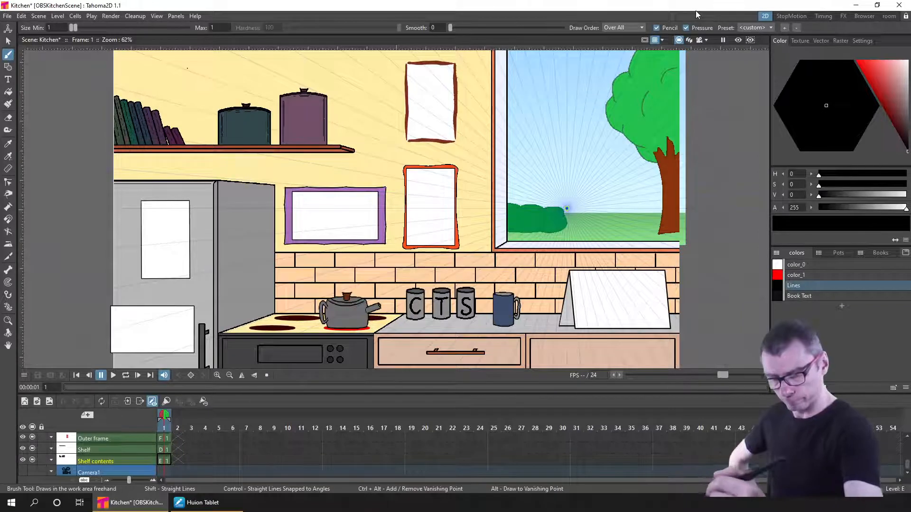
Try a short mark above the rightmost book with minimum brush size 2, and erase it with the eraser at size 8.
scroll(186, 131, up, 6)
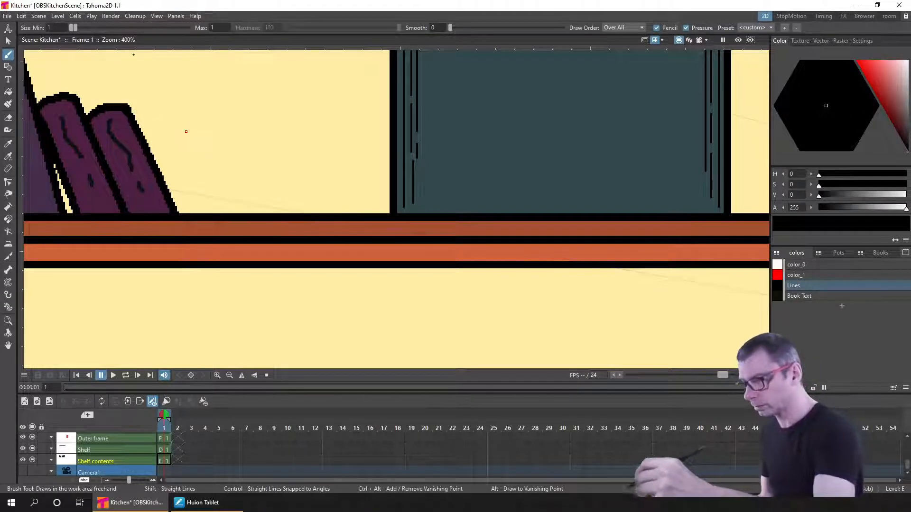
key(Tab)
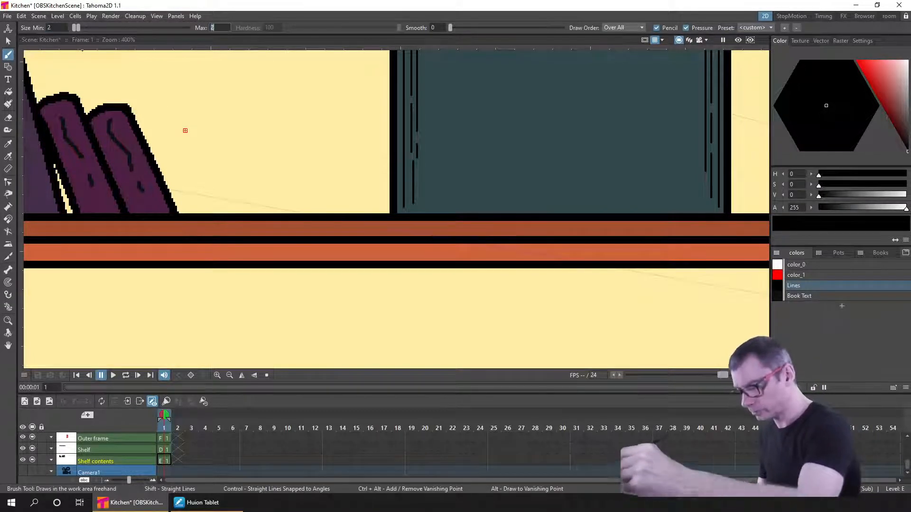
drag(124, 96, 128, 84)
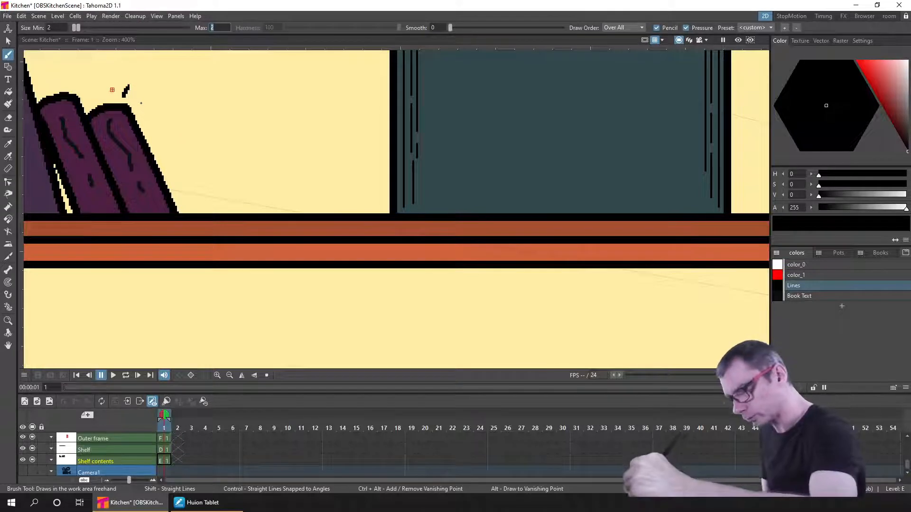
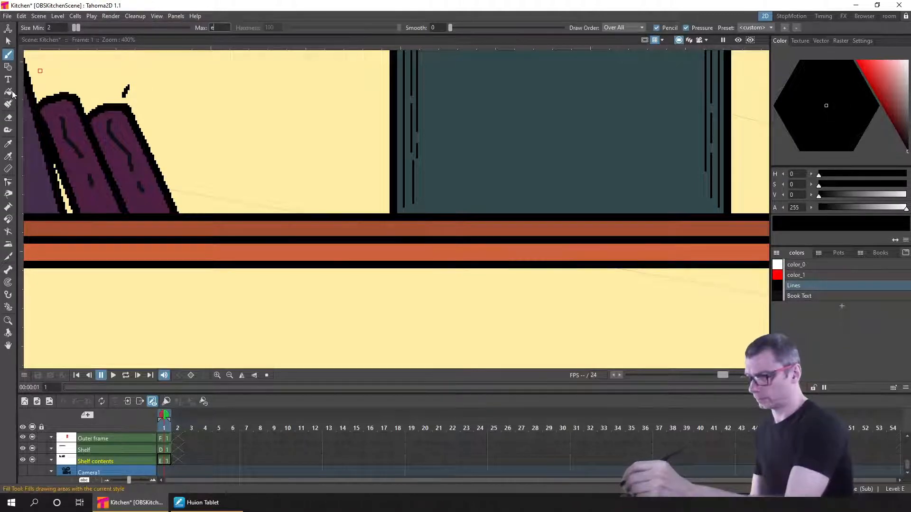
click(8, 117)
click(65, 82)
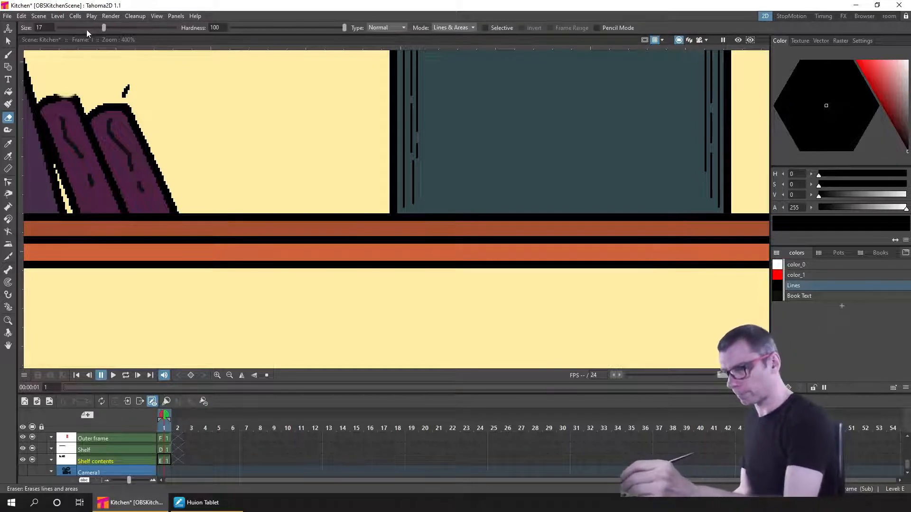
drag(87, 29, 78, 29)
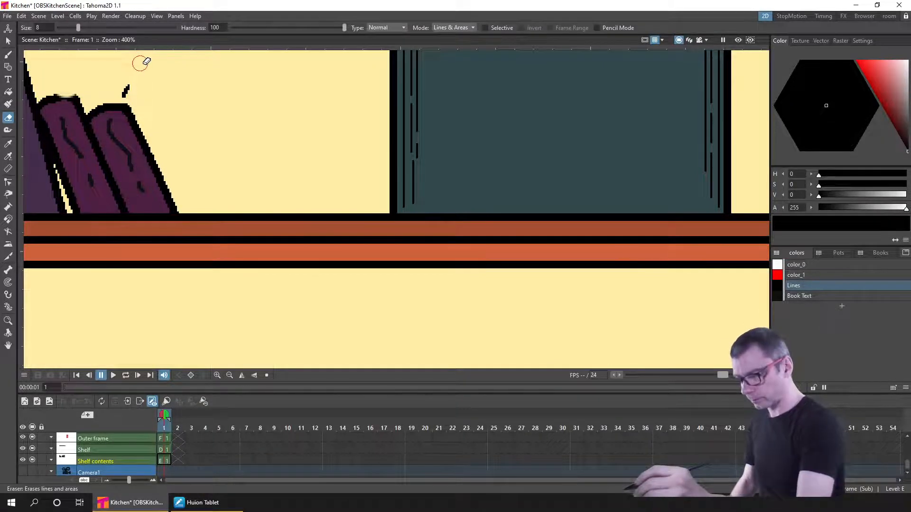
drag(124, 86, 128, 96)
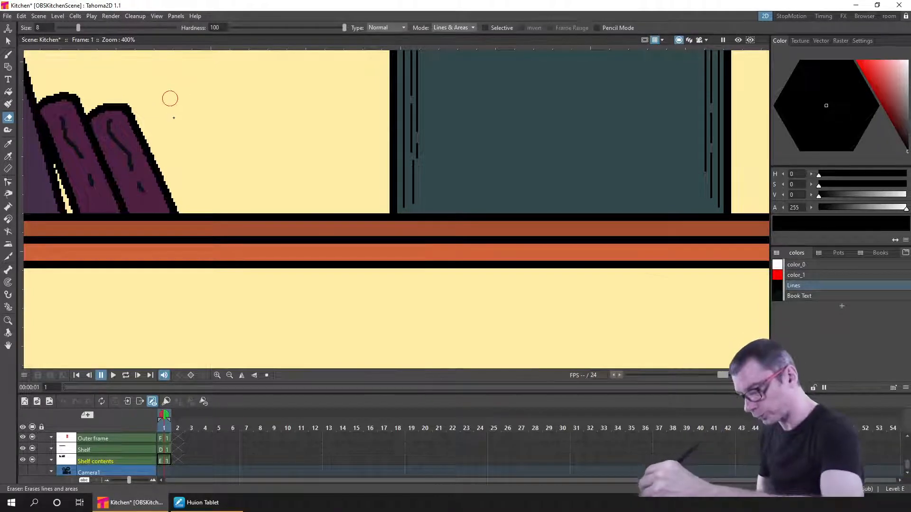
Brush a short, straight size 1 line along the perspective direction from the rightmost book's top corner.
key(b)
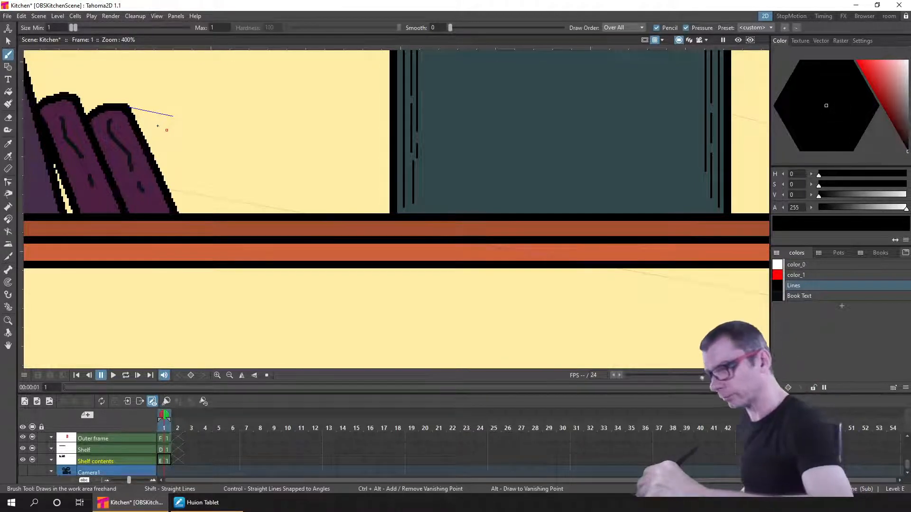
drag(160, 133, 161, 130)
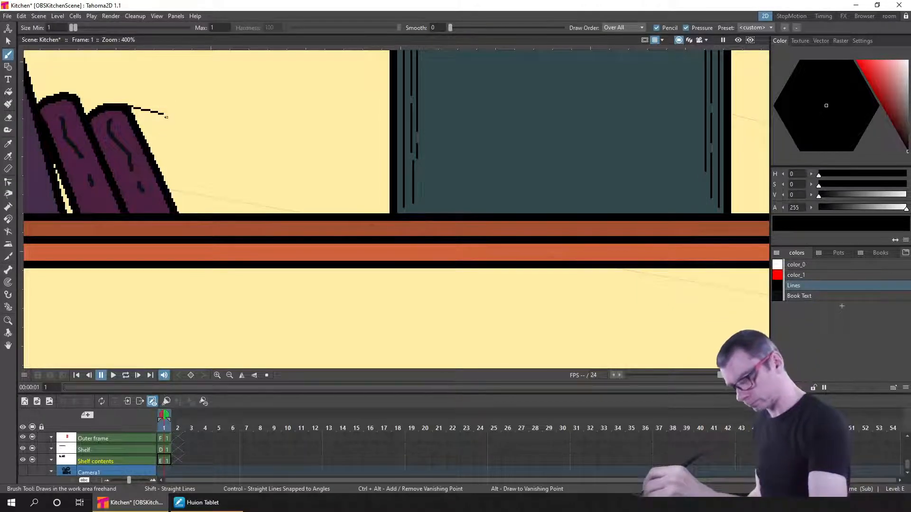
Try small marks above the books with minimum brush size 3, and erase them.
click(56, 29)
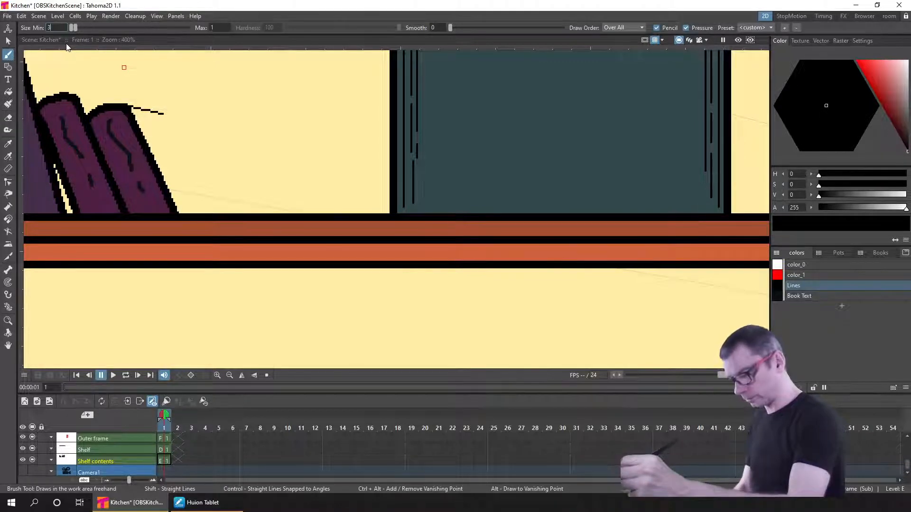
key(Tab)
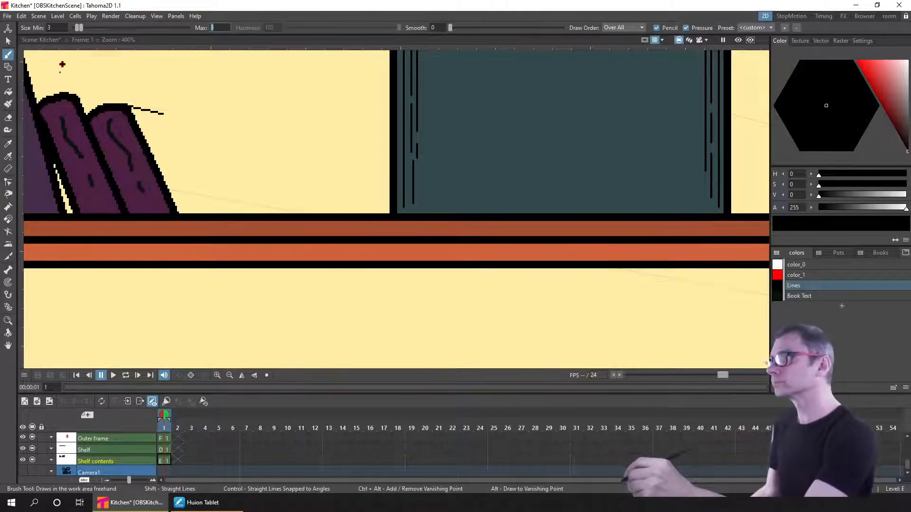
drag(62, 64, 59, 74)
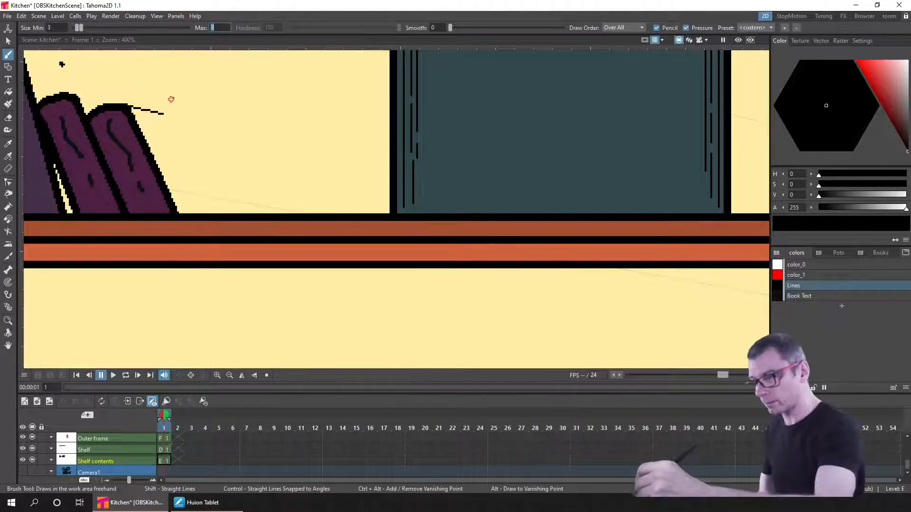
text(e)
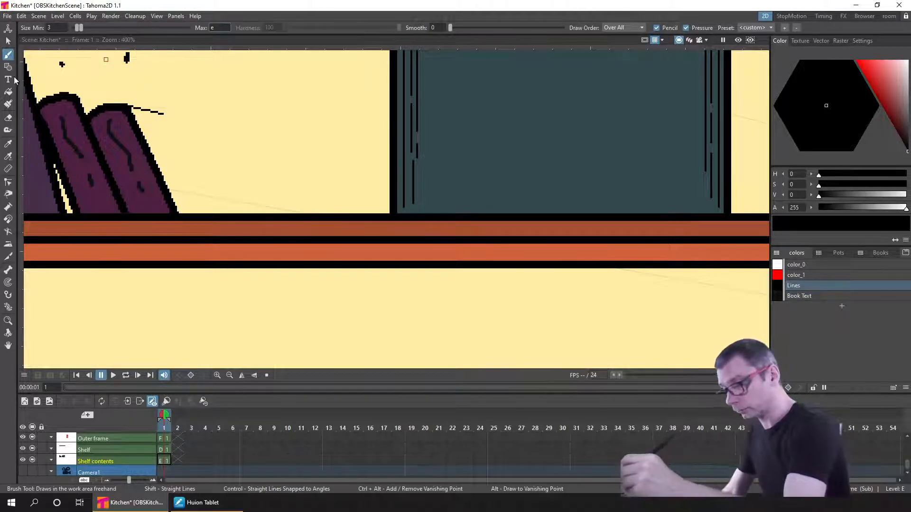
click(8, 117)
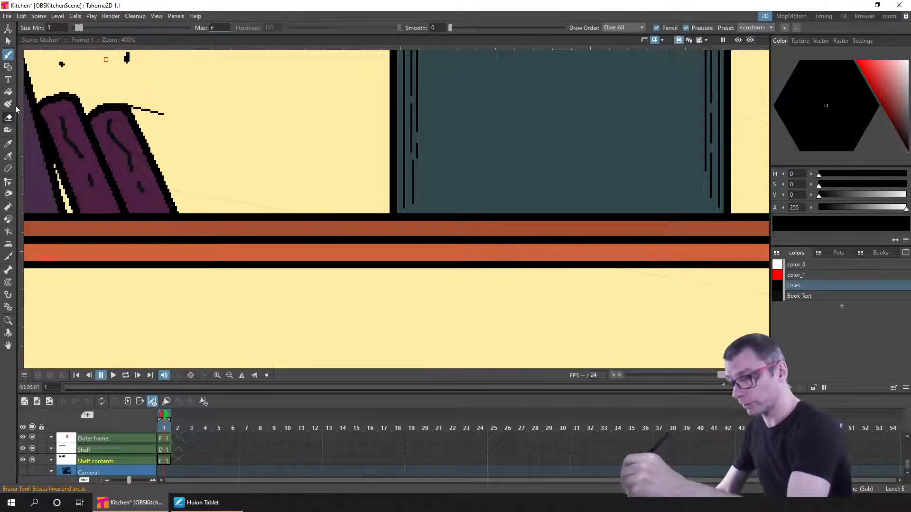
click(64, 63)
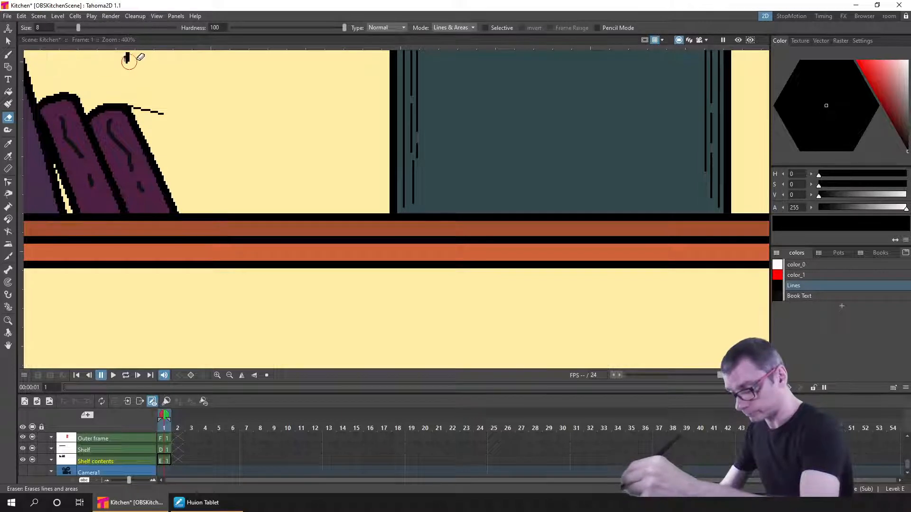
click(128, 56)
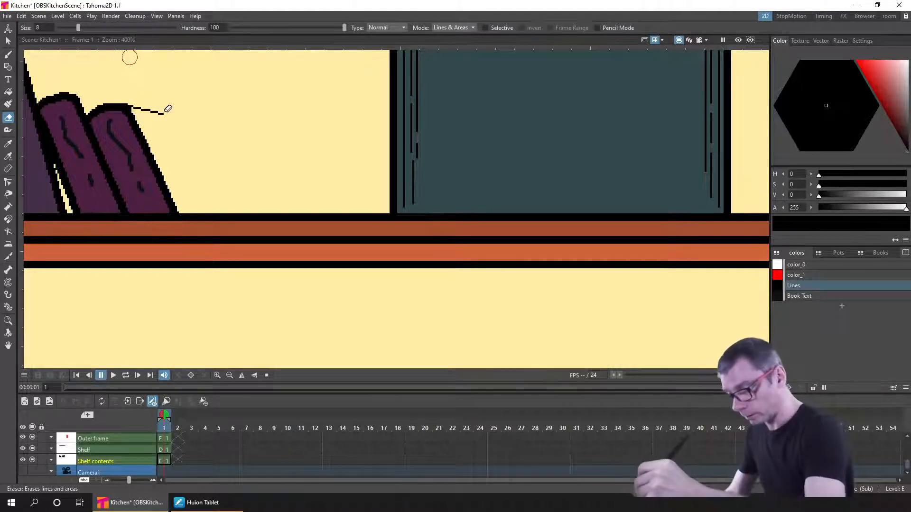
Erase the thin line beside the rightmost book and brush its cover's top and outer edge down to the shelf at size 3.
drag(165, 112, 141, 107)
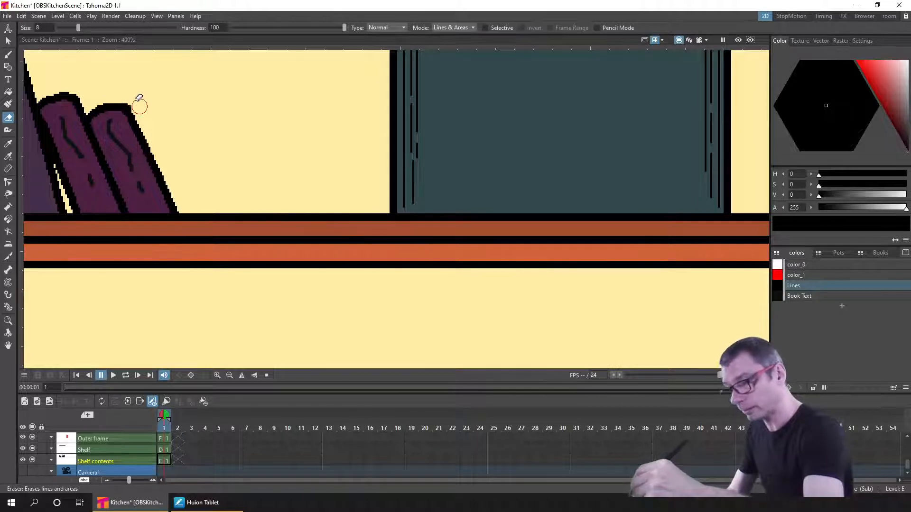
key(b)
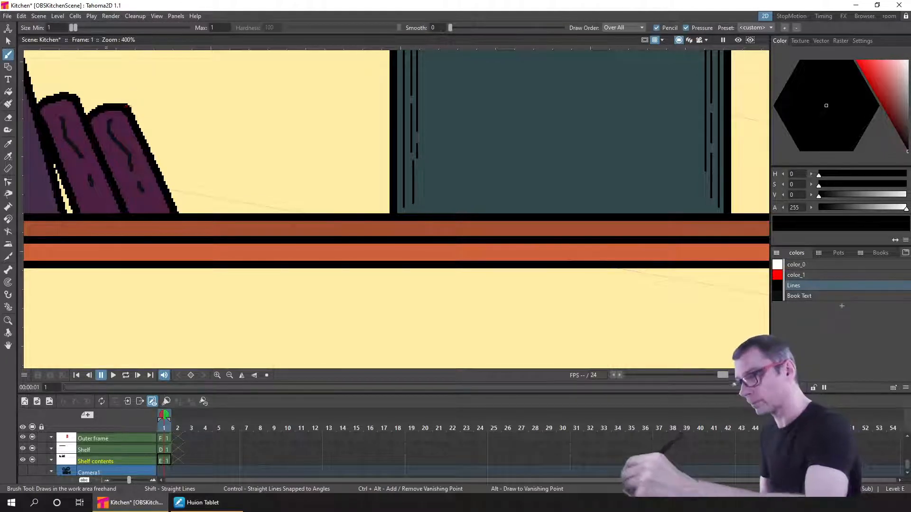
click(58, 30)
text(3)
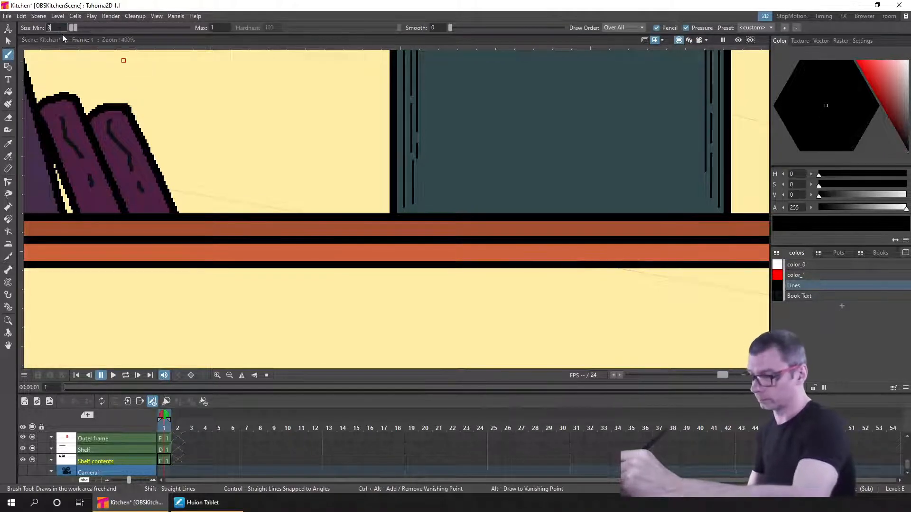
key(Tab)
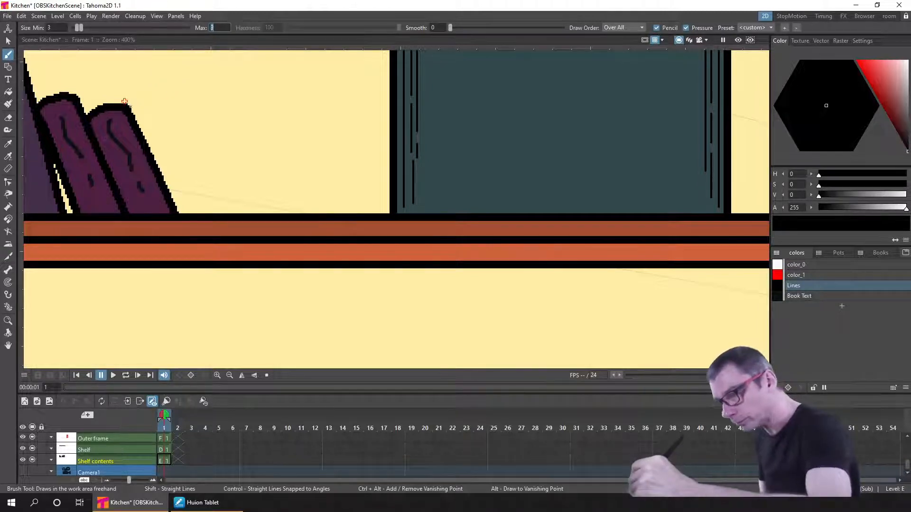
drag(129, 108, 171, 129)
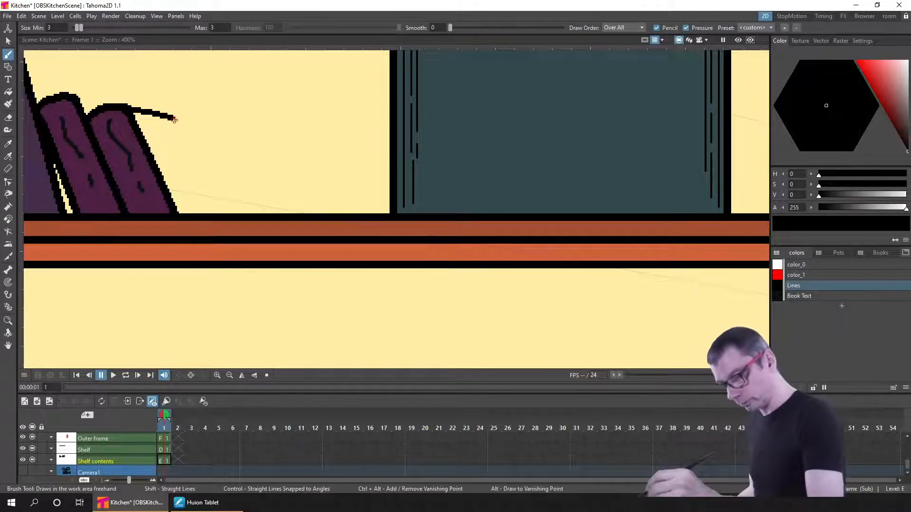
shift+click(227, 215)
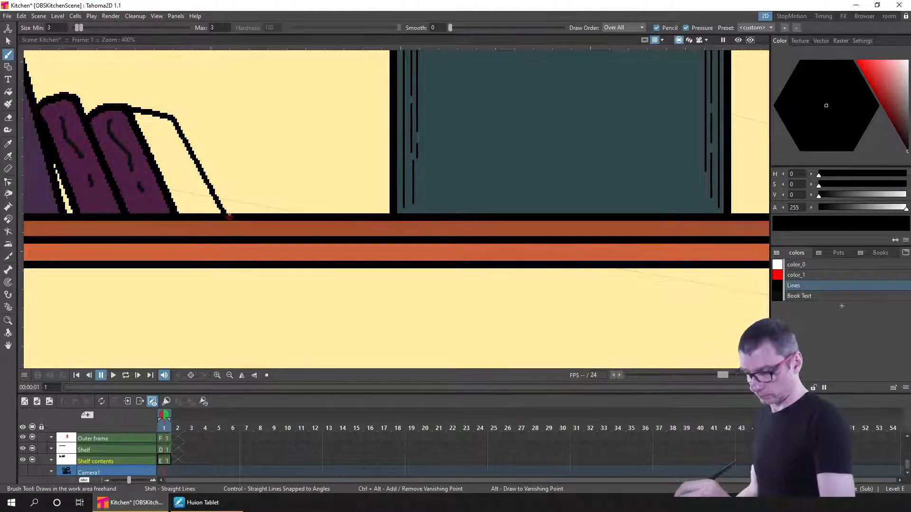
Undo the test stroke above the books and pick color_13 from the rightmost book's purple spine with the Style Picker.
click(878, 253)
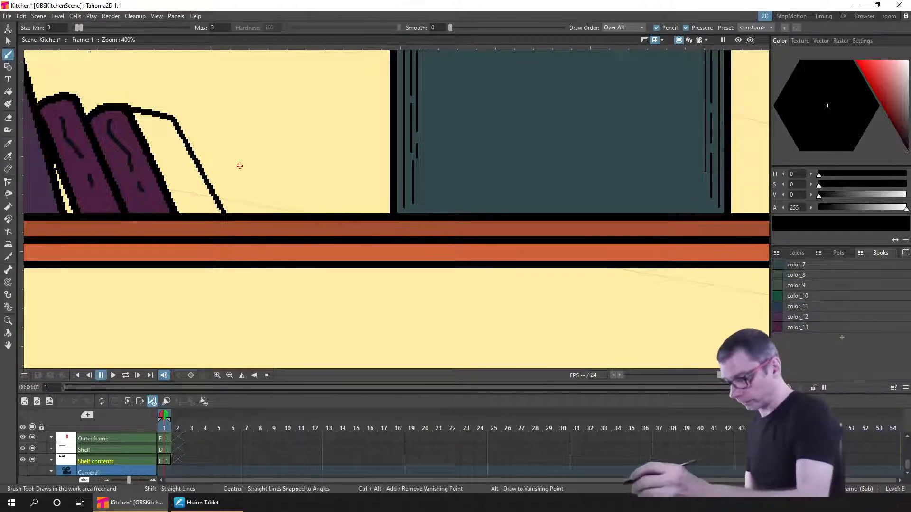
mouse_move(89, 60)
mouse_down()
mouse_move(143, 66)
mouse_move(72, 58)
mouse_up()
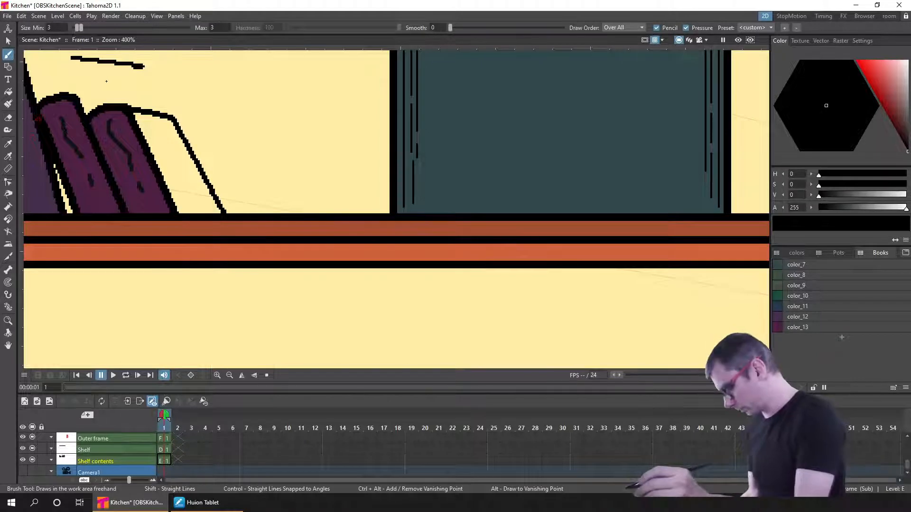
key(ctrl+z)
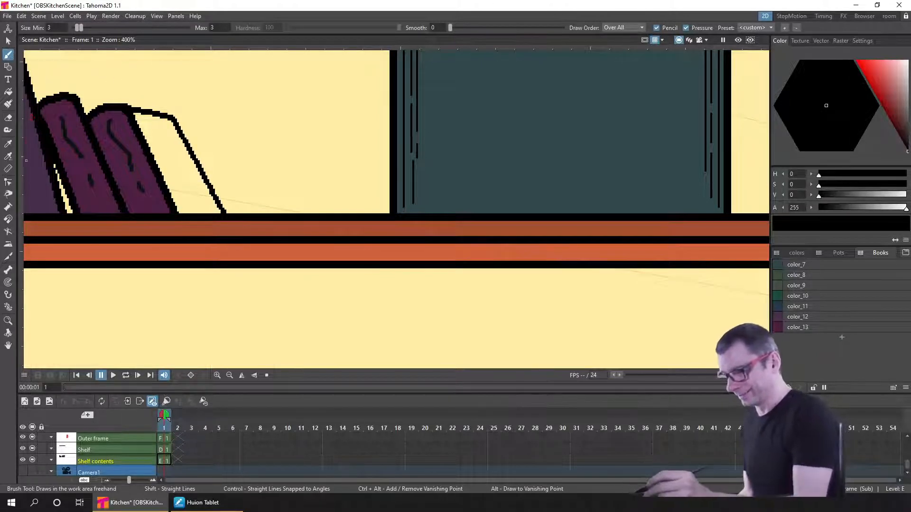
click(8, 143)
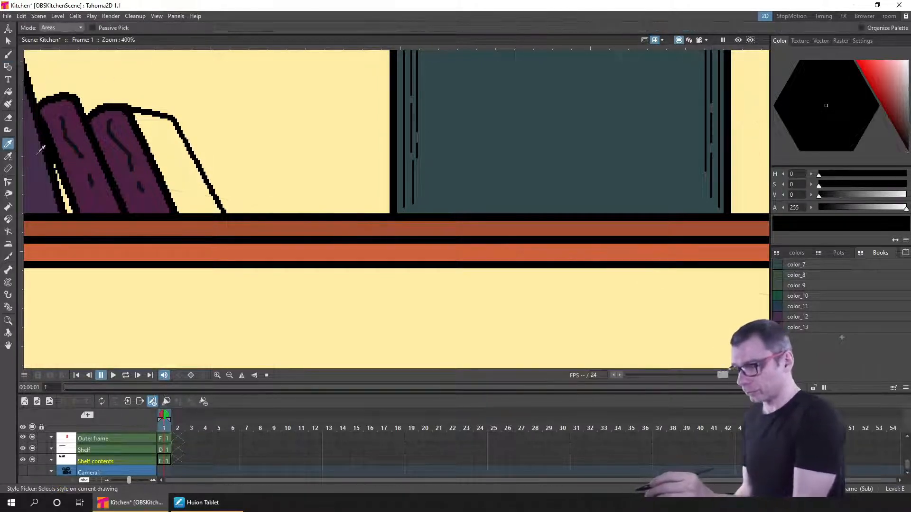
click(128, 134)
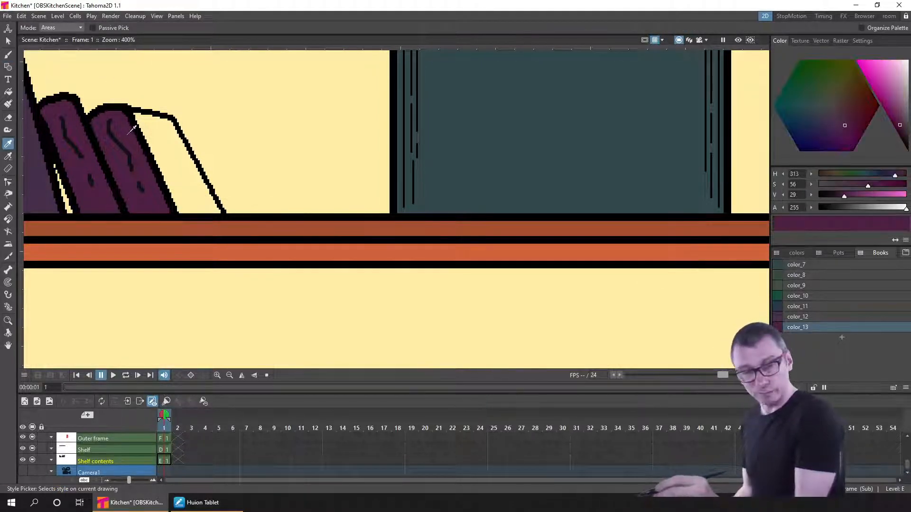
Try to fill the new book cover with color_13, undo the fill, and toggle the Shelf contents layer off and on to check it.
key(f)
click(174, 141)
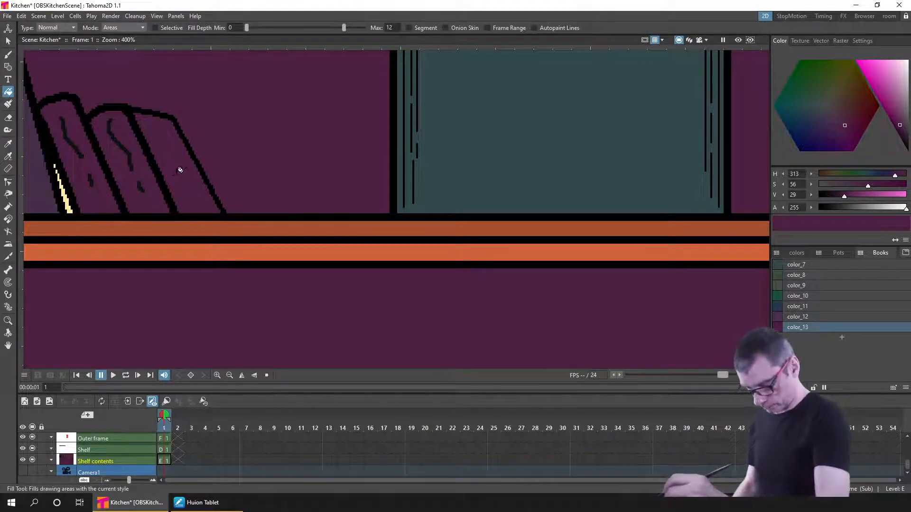
click(189, 163)
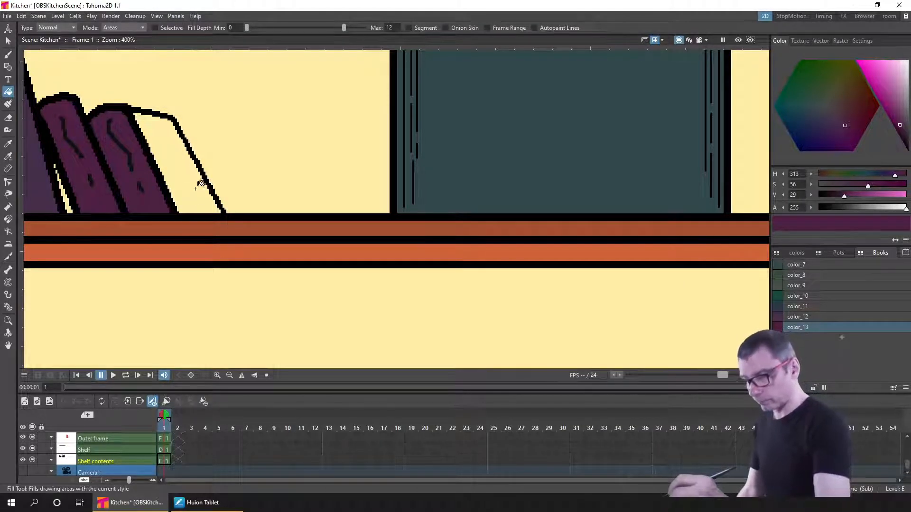
click(32, 460)
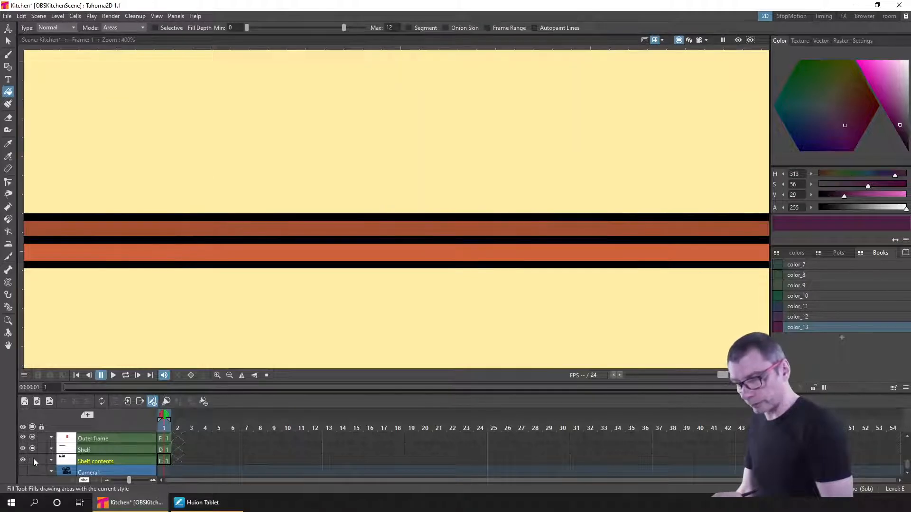
click(32, 460)
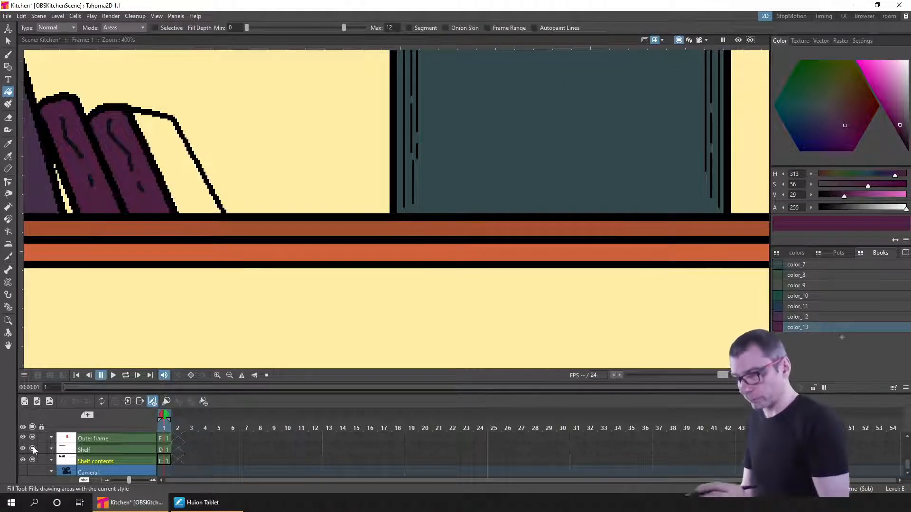
Close the cover's base with a purple brush line using draw order Under All, and fill the cover with color_13.
click(8, 54)
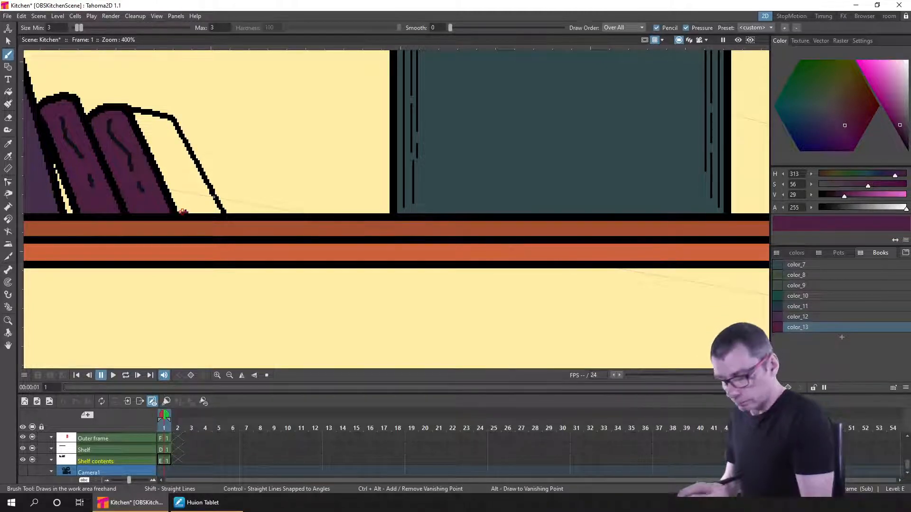
click(609, 27)
click(613, 43)
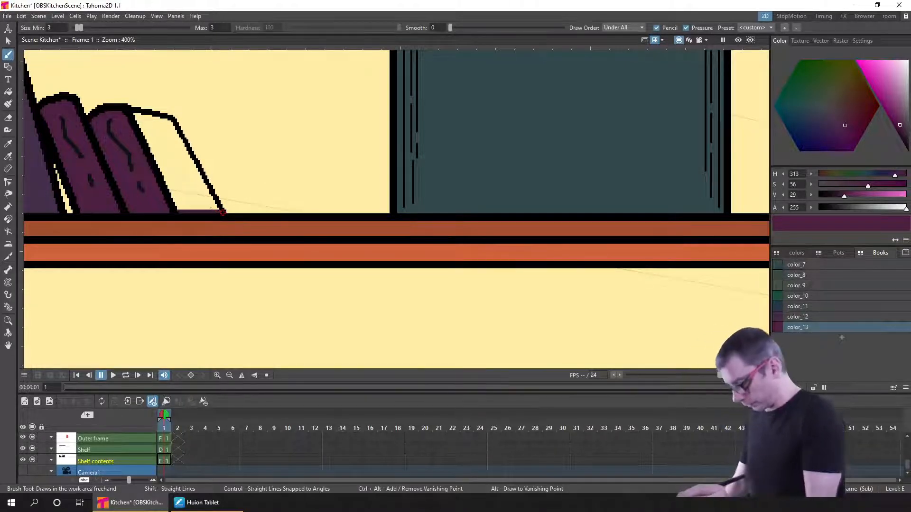
key(f)
click(202, 192)
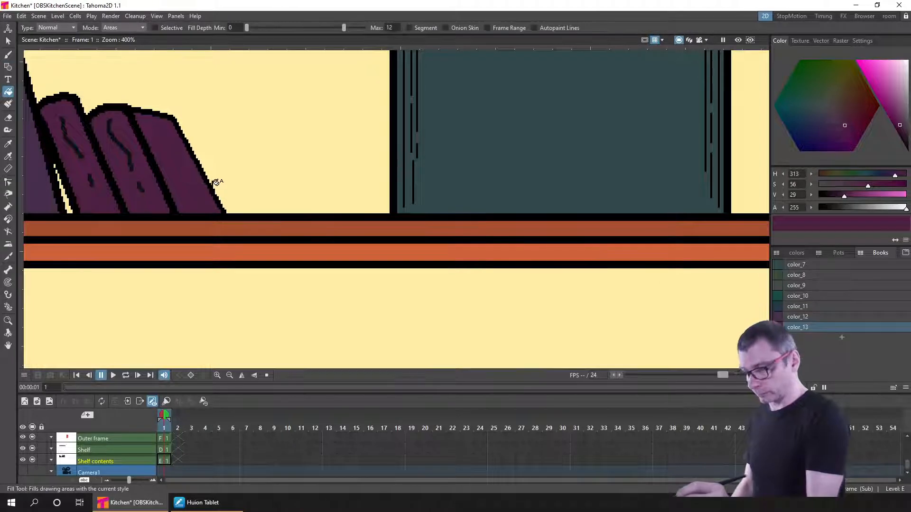
Set the brush to the Lines color with minimum size 1 and maximum size 2, and save the scene.
key(b)
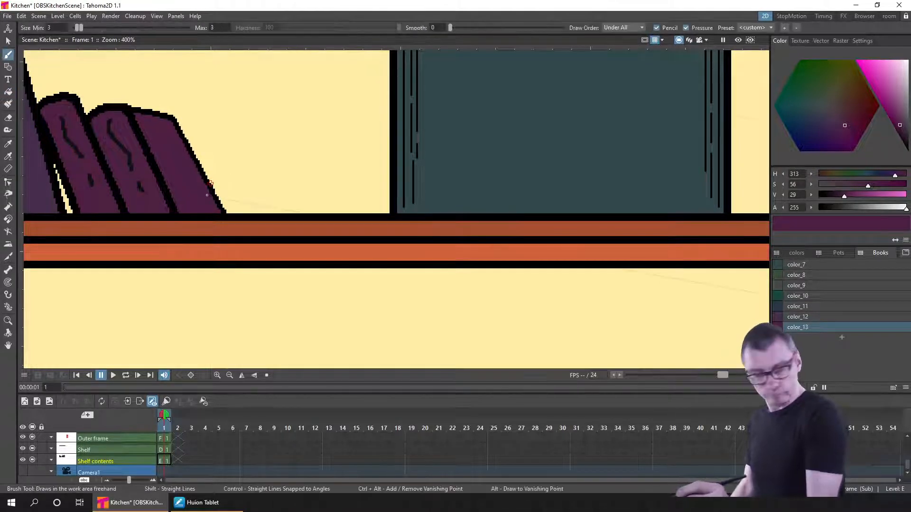
click(797, 252)
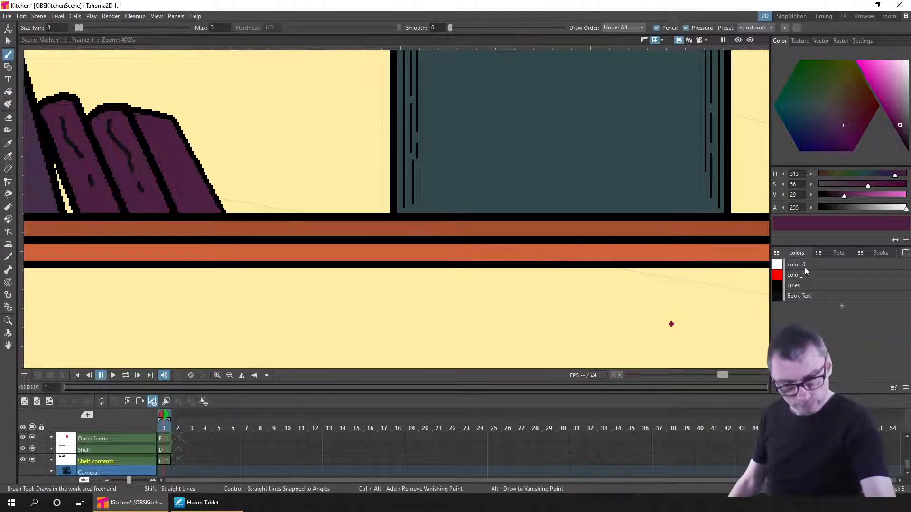
click(802, 286)
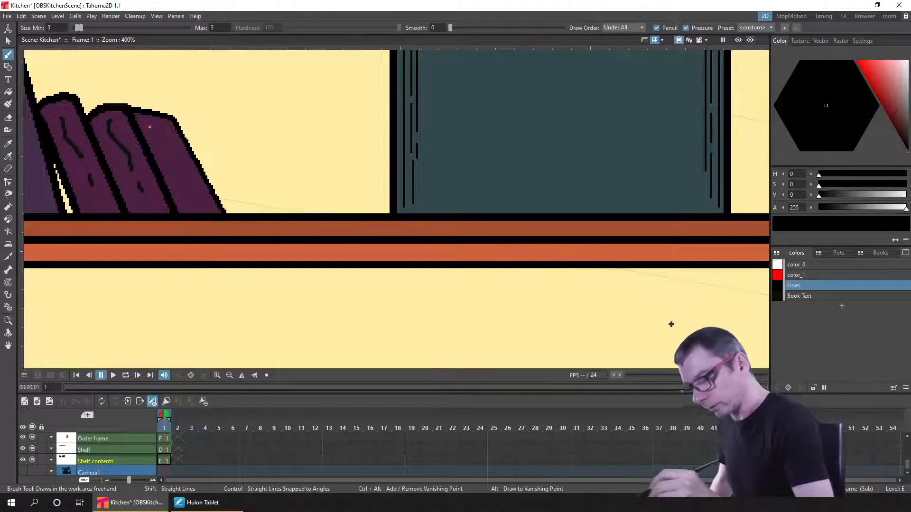
click(60, 28)
text(1)
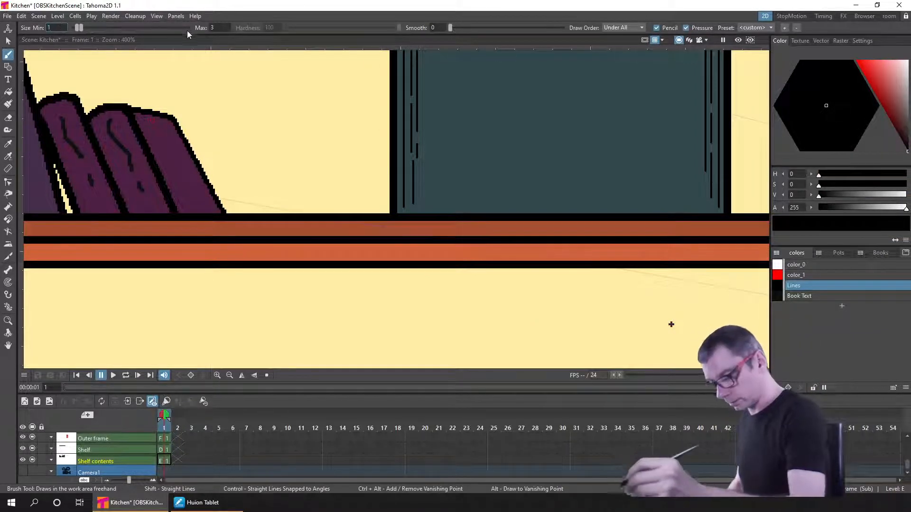
click(218, 28)
text(2f)
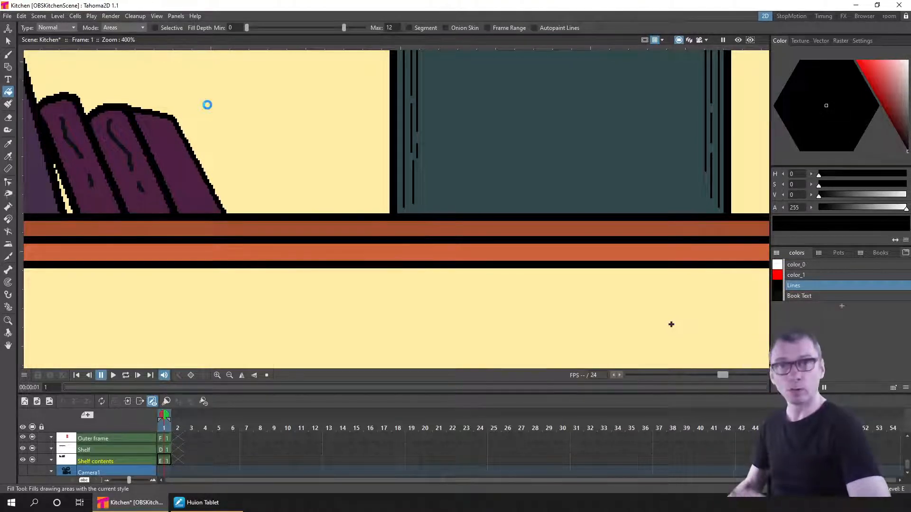
key(ctrl+s)
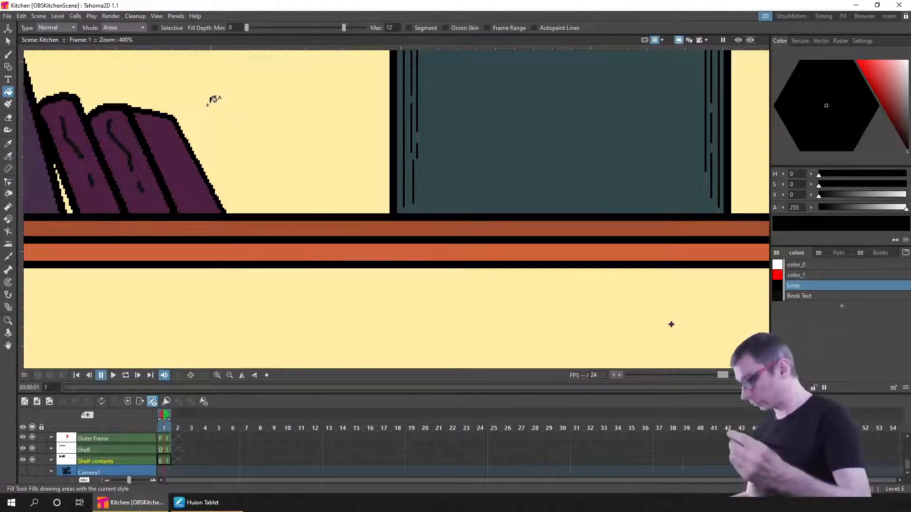
click(213, 101)
key(b)
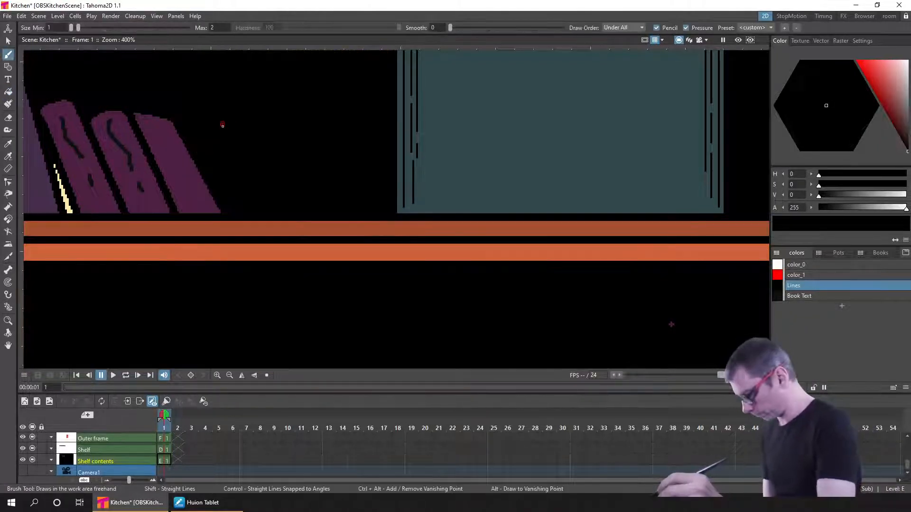
key(ctrl+z)
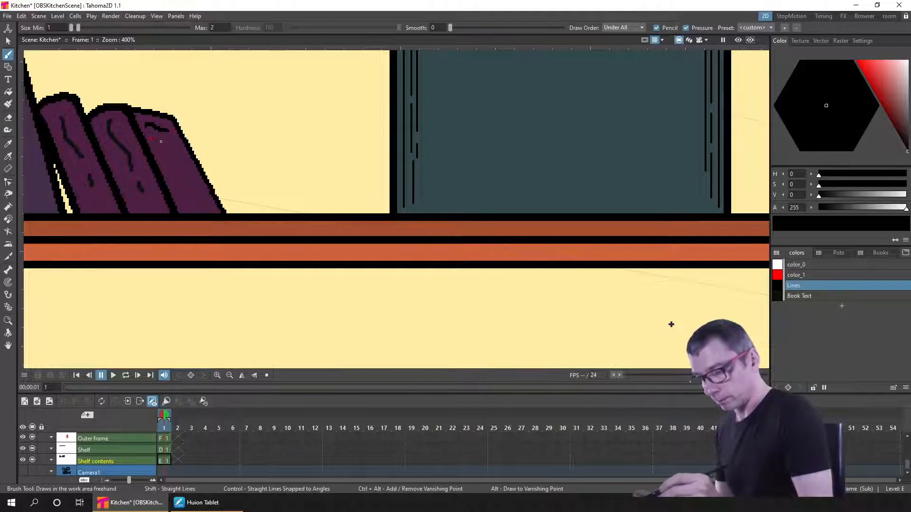
Brush thin, wavy title marks across the upper part of the rightmost book's cover, and save the scene.
drag(157, 147, 182, 147)
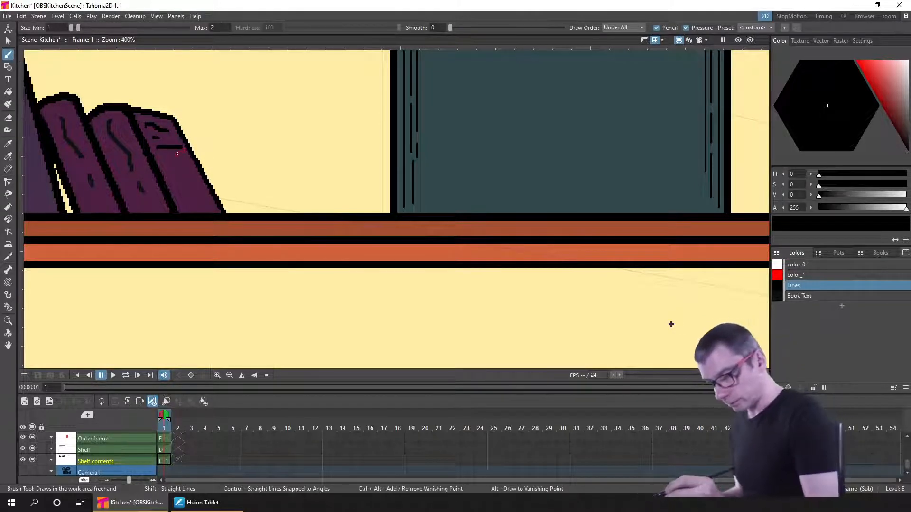
key(ctrl+z)
drag(158, 146, 190, 155)
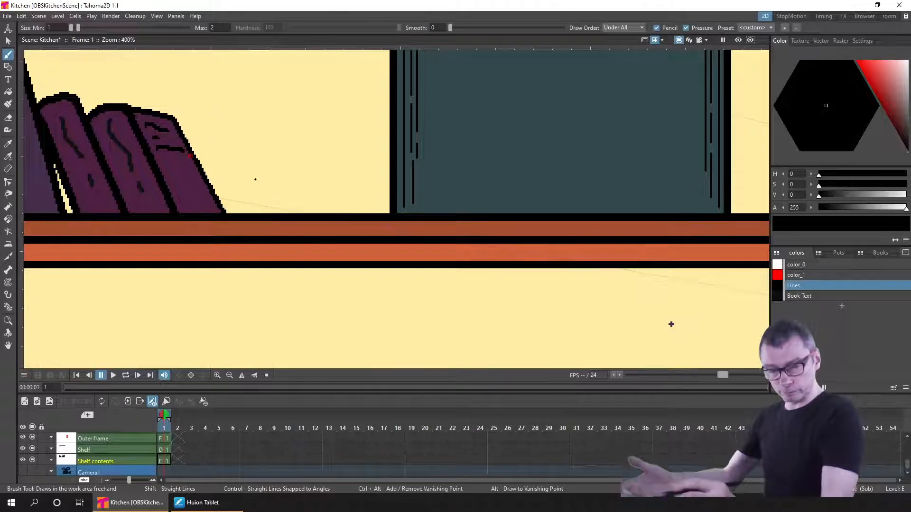
key(ctrl+s)
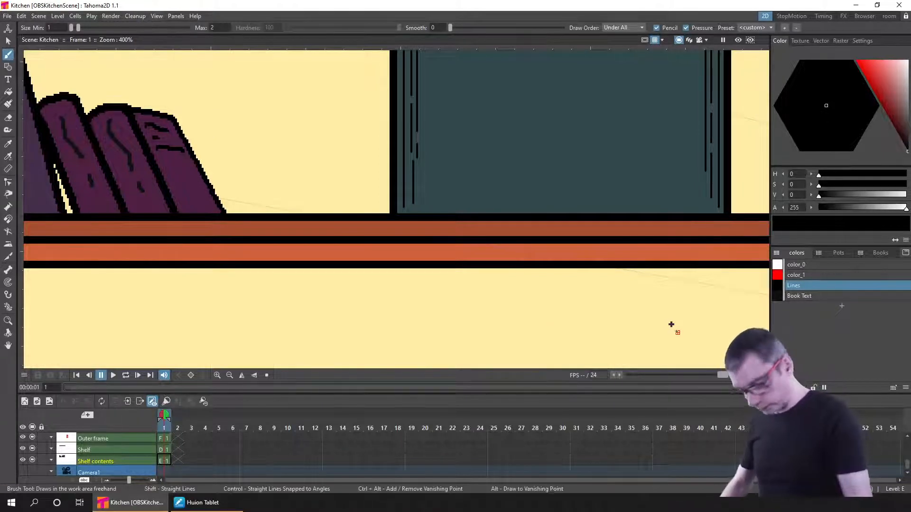
Erase the stray mark on the wall below the shelf, clean up the wall above the teal pot, and save the scene.
key(a)
click(668, 328)
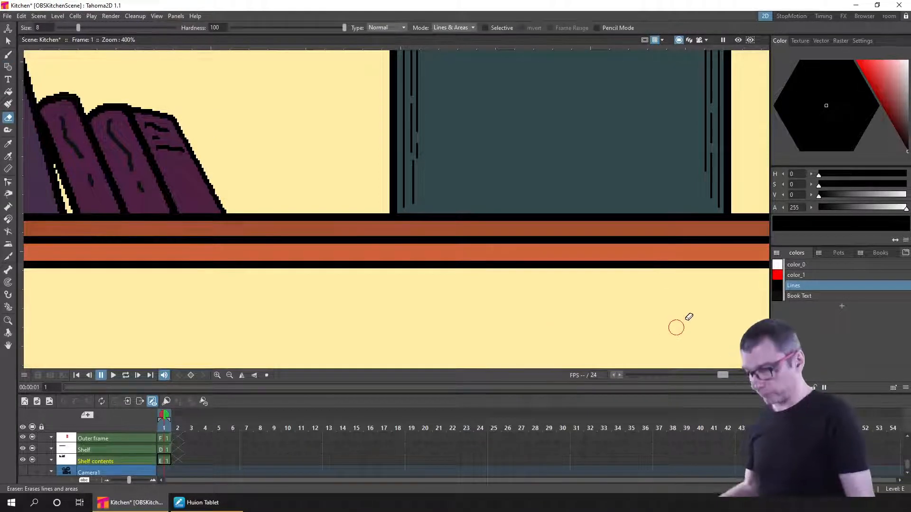
right_click(677, 329)
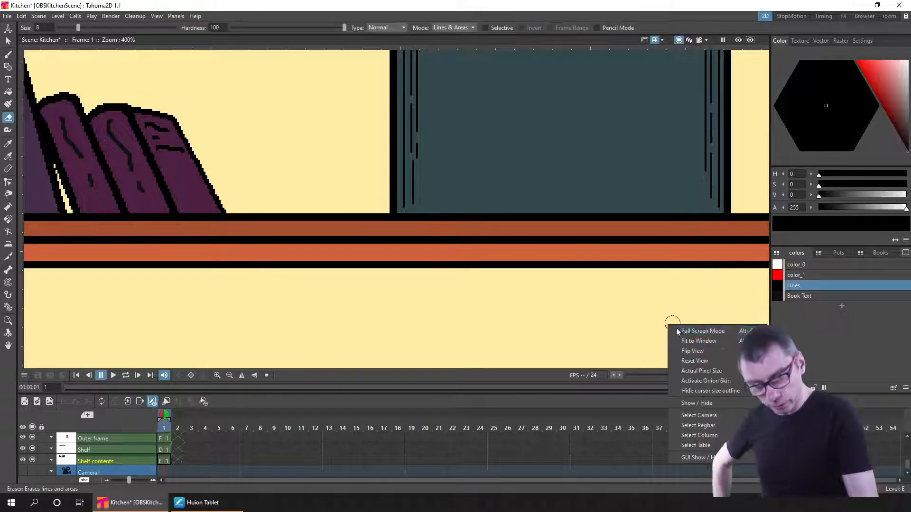
click(705, 340)
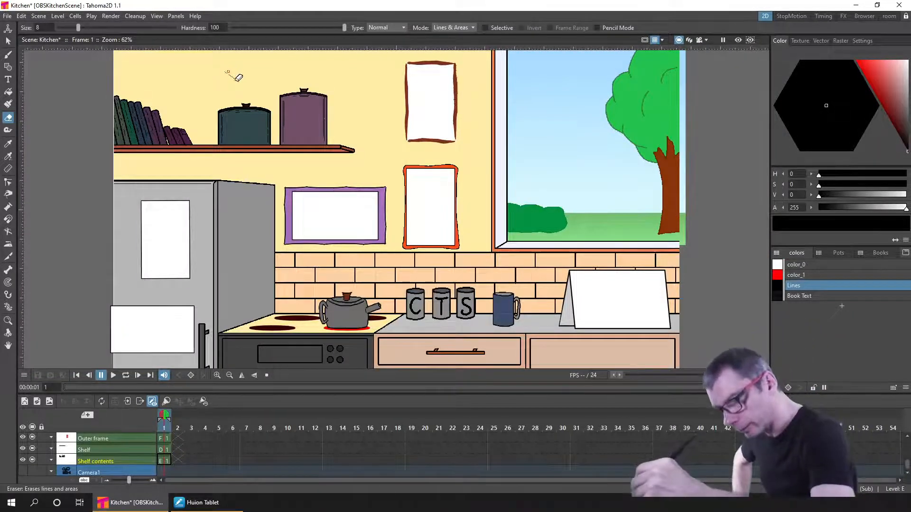
drag(225, 72, 236, 79)
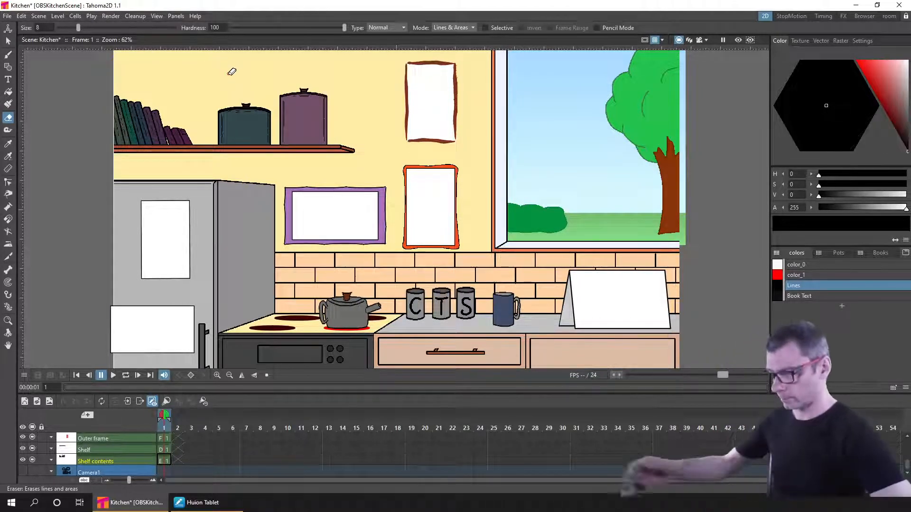
key(ctrl+s)
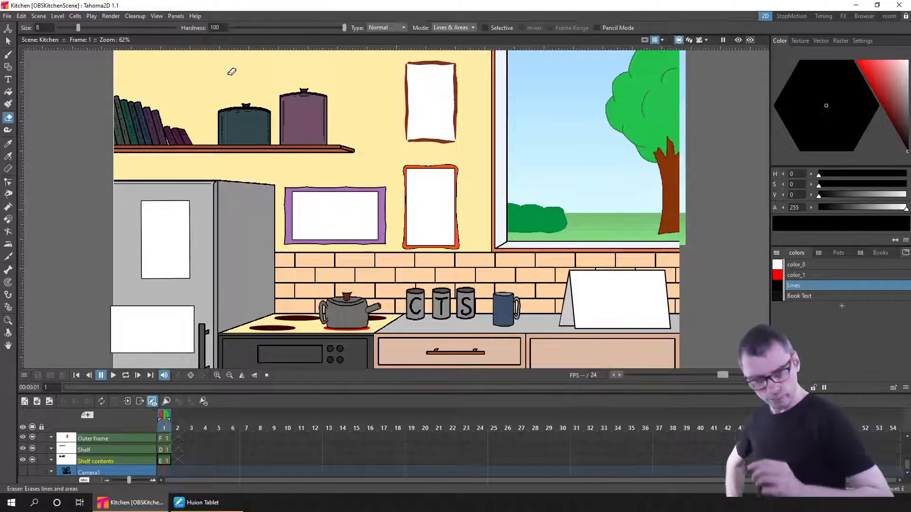
click(164, 452)
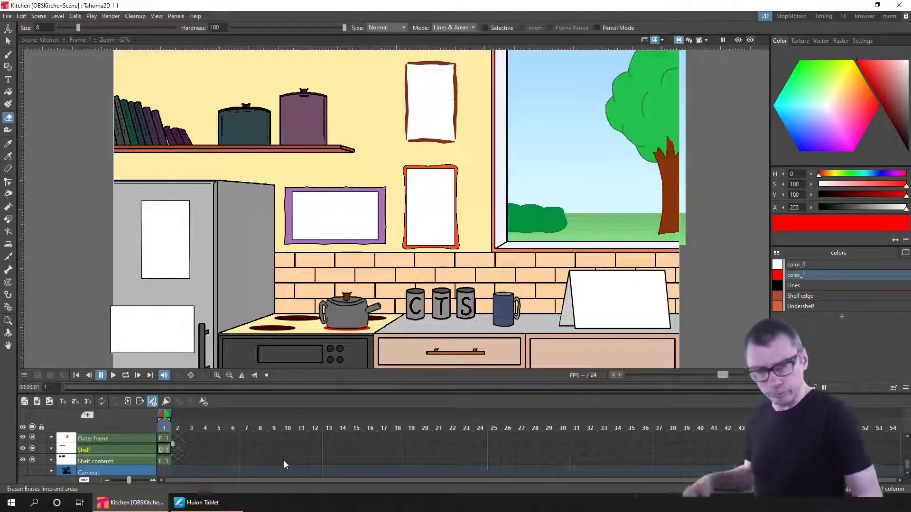
click(804, 285)
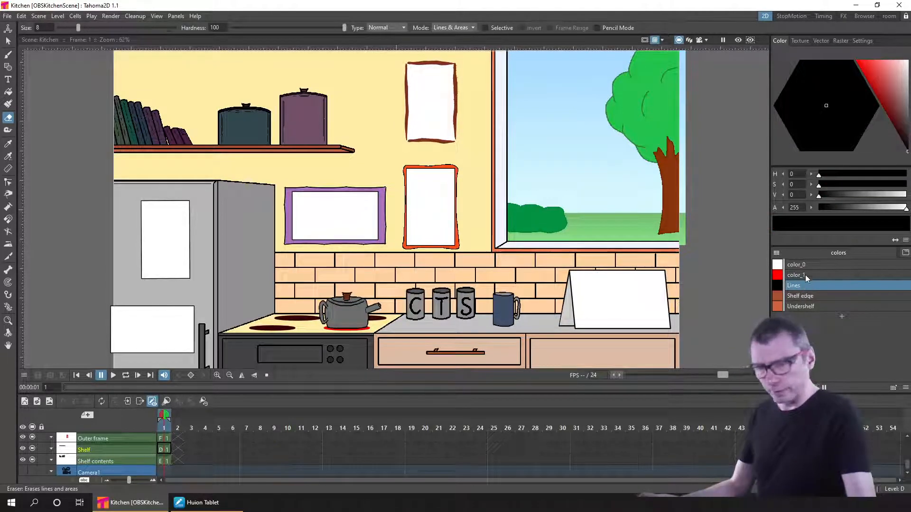
click(228, 74)
scroll(211, 151, up, 2)
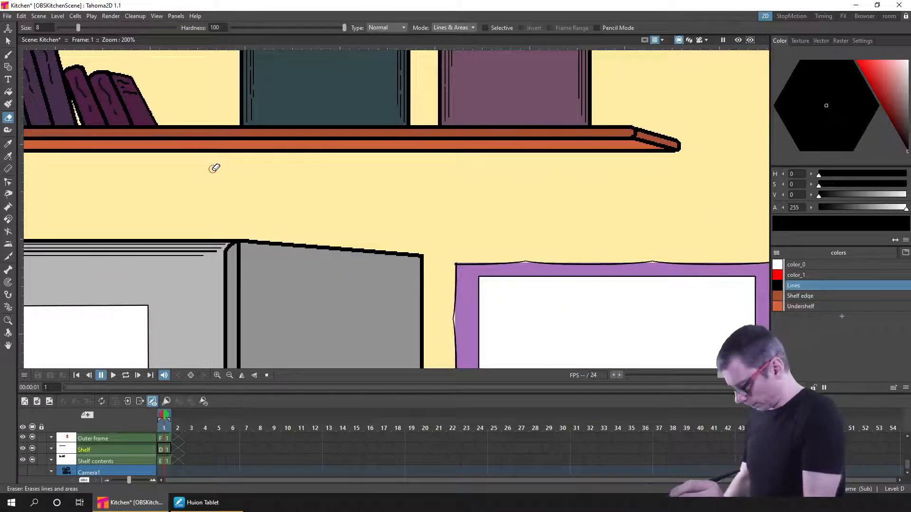
Activate the Brush tool, turn off the vanishing point guide rays, and make Shelf contents the active level.
key(b)
drag(295, 173, 531, 198)
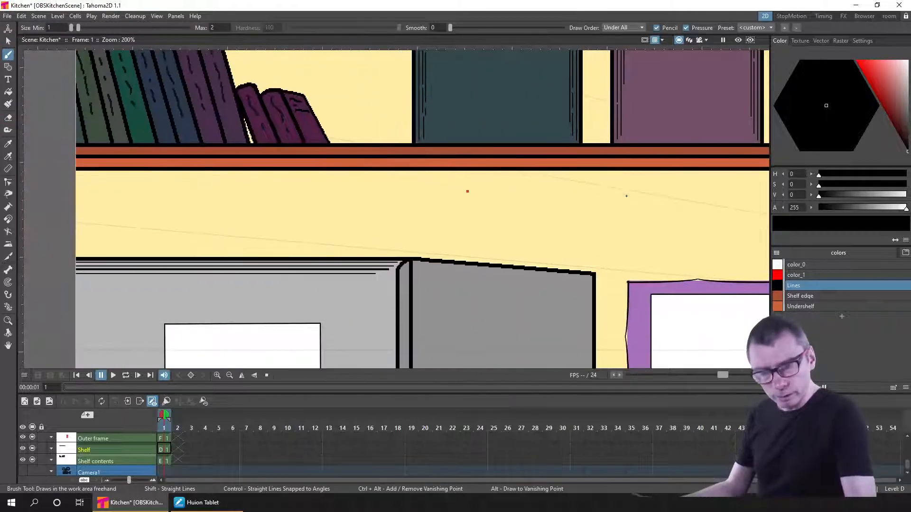
click(662, 41)
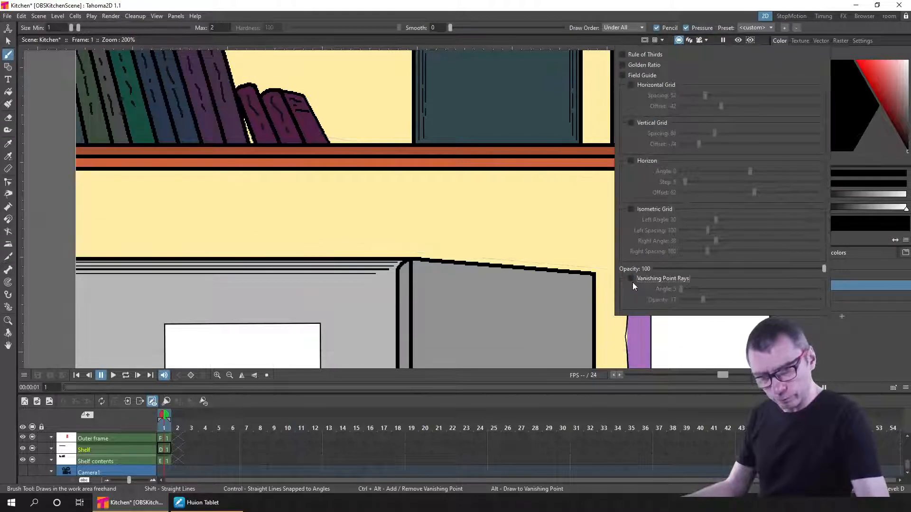
click(596, 10)
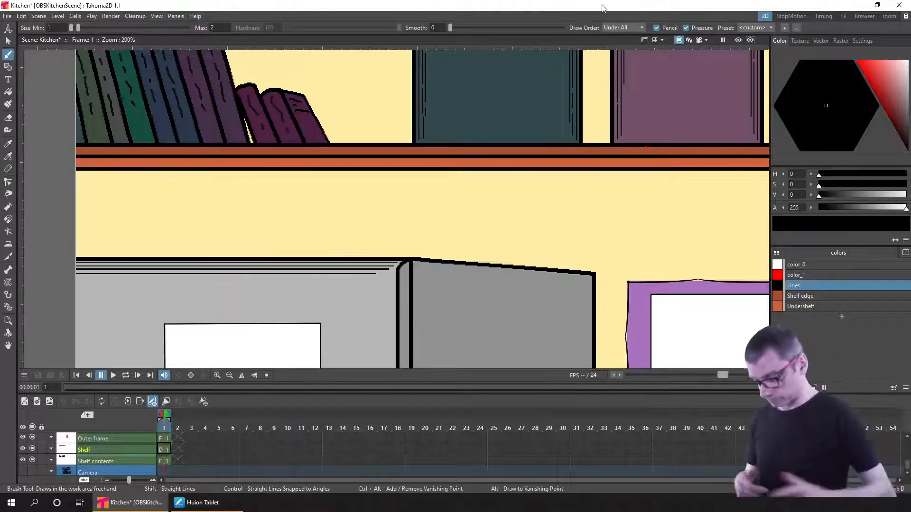
click(166, 462)
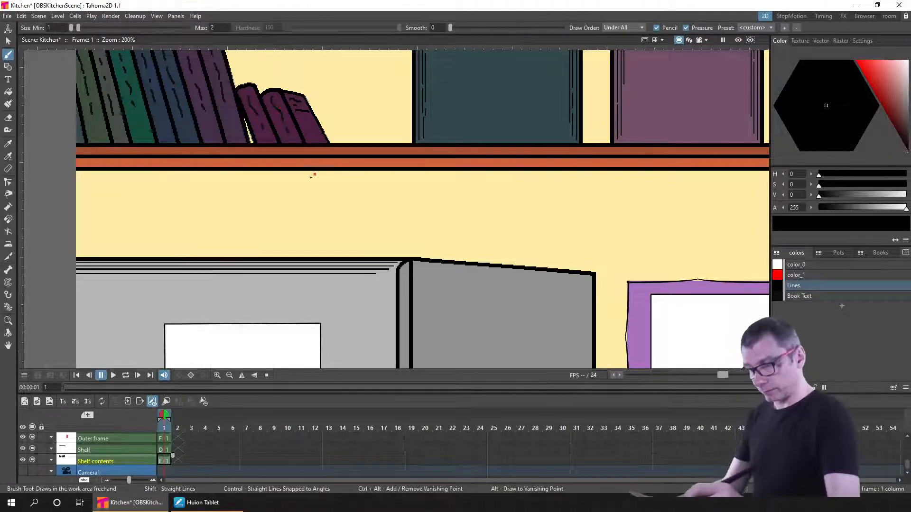
drag(314, 211, 322, 275)
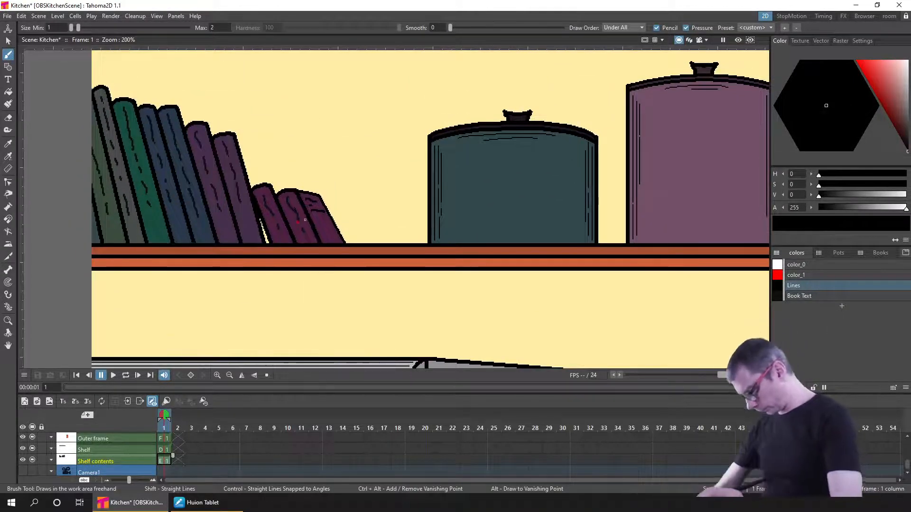
scroll(300, 215, up, 2)
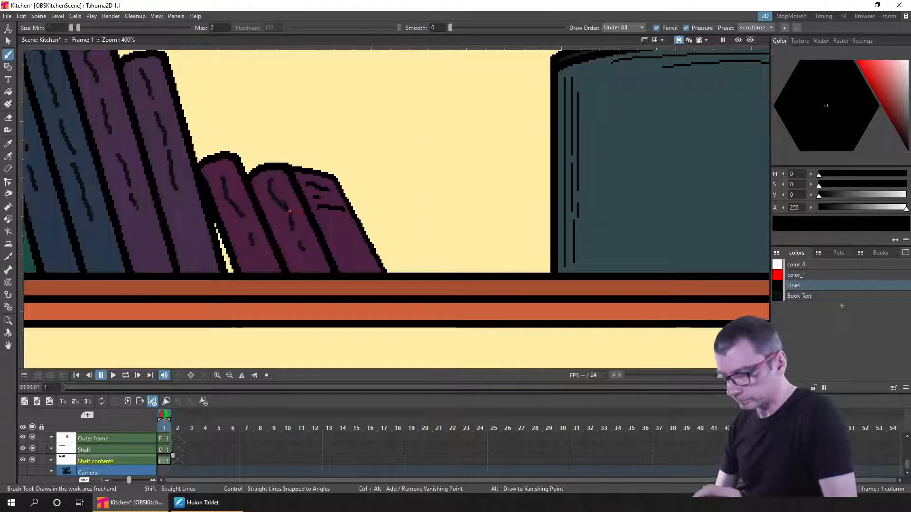
drag(614, 72, 506, 97)
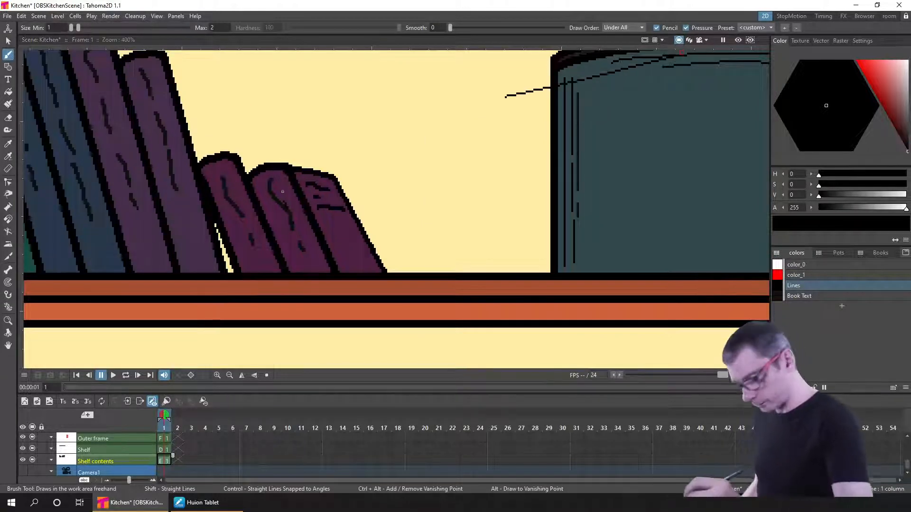
key(ctrl+z)
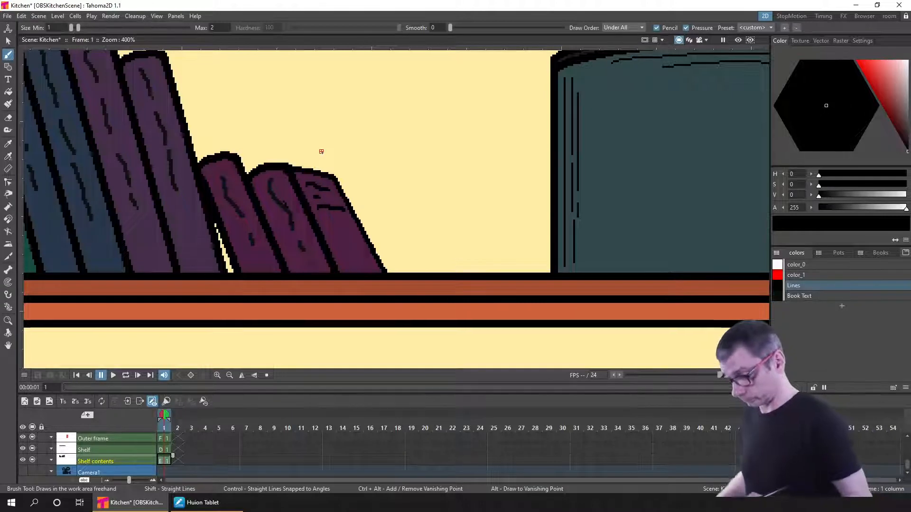
drag(321, 115, 355, 129)
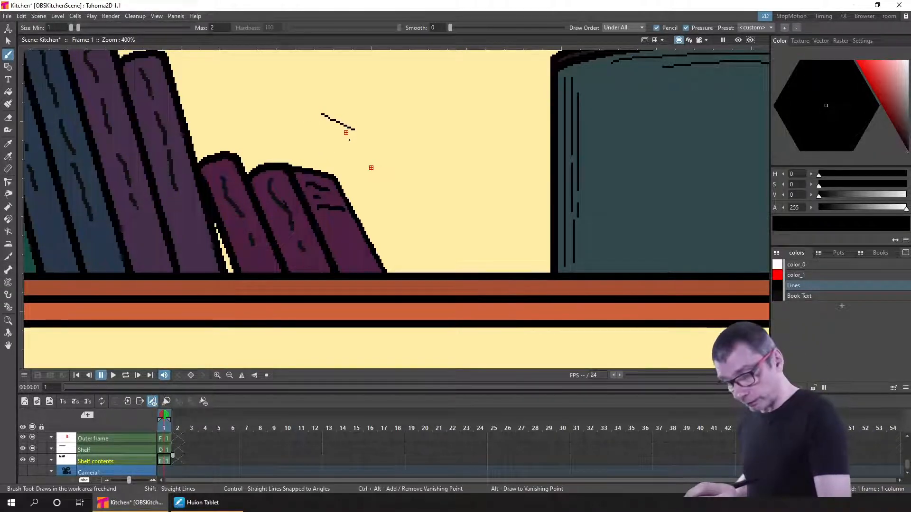
key(ctrl+z)
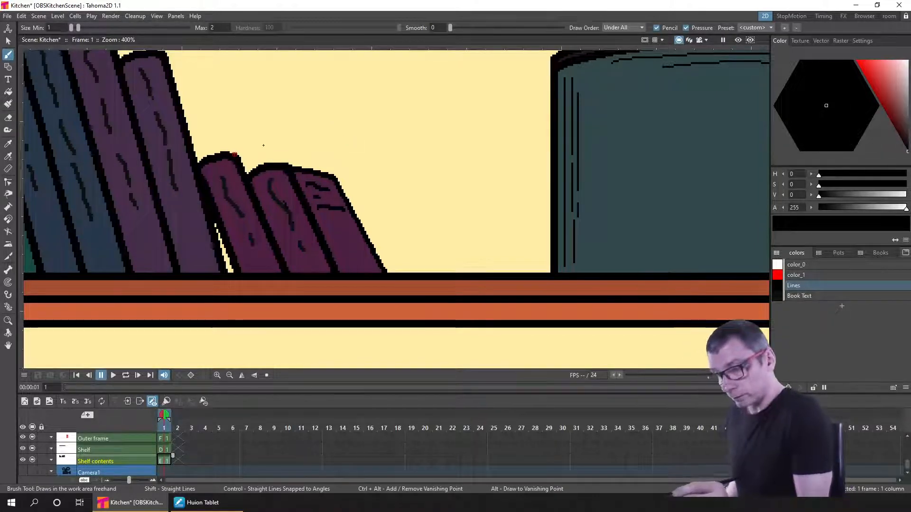
Set the brush's minimum and maximum size to 3 and draw a cover's top edge joining the first two short maroon books.
click(60, 27)
text(3)
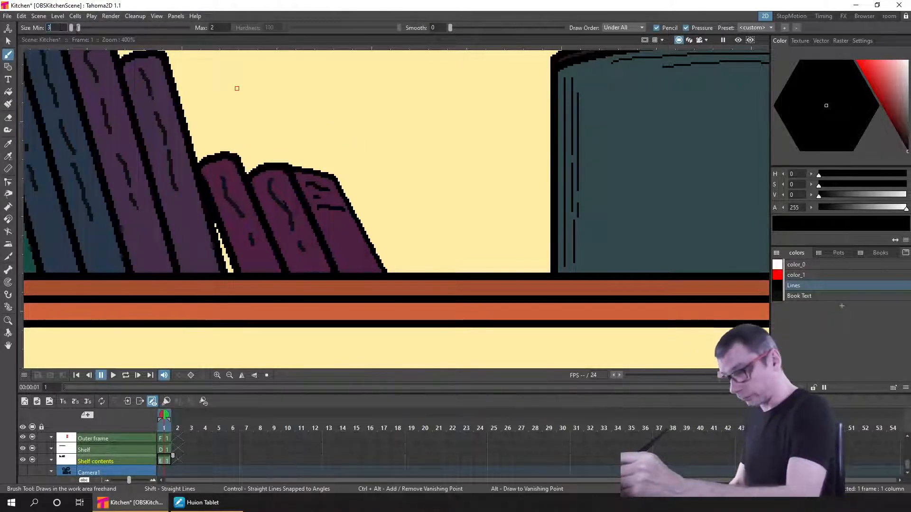
key(Tab)
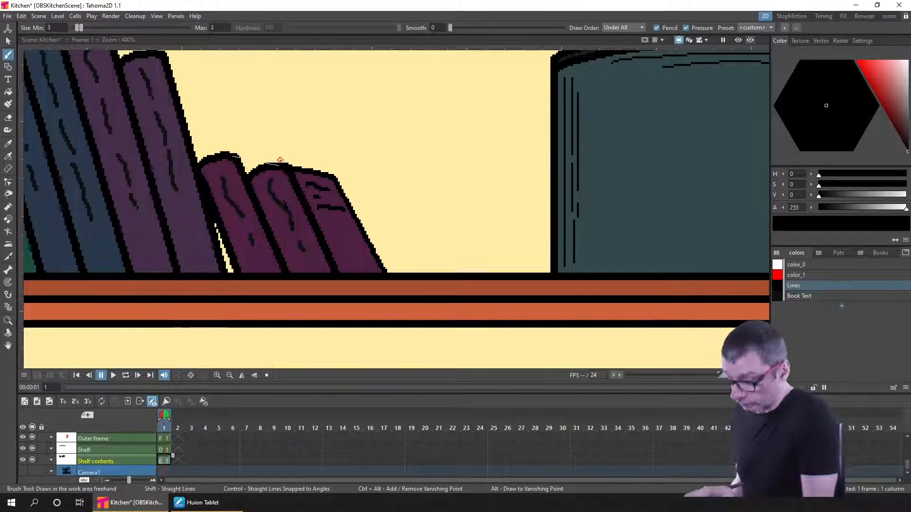
drag(281, 161, 287, 164)
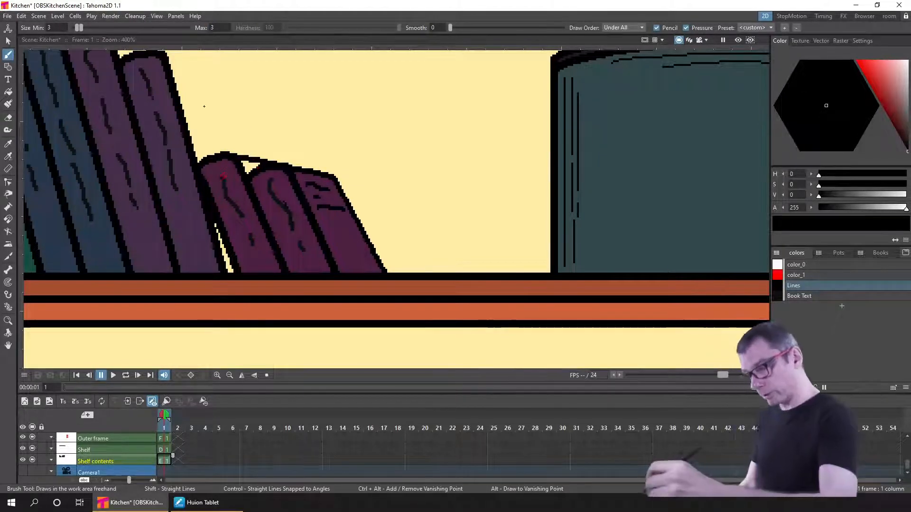
mouse_move(215, 105)
mouse_down()
mouse_move(209, 116)
mouse_move(257, 162)
mouse_up()
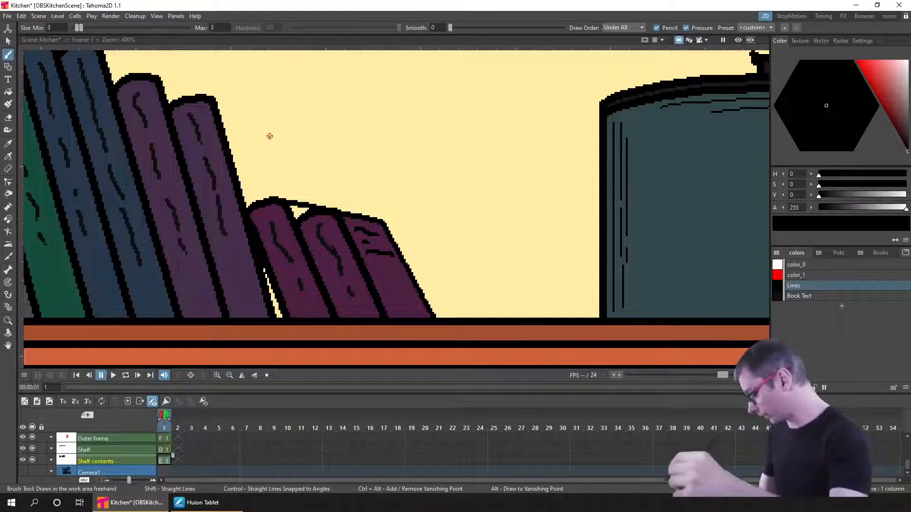
drag(234, 126, 300, 187)
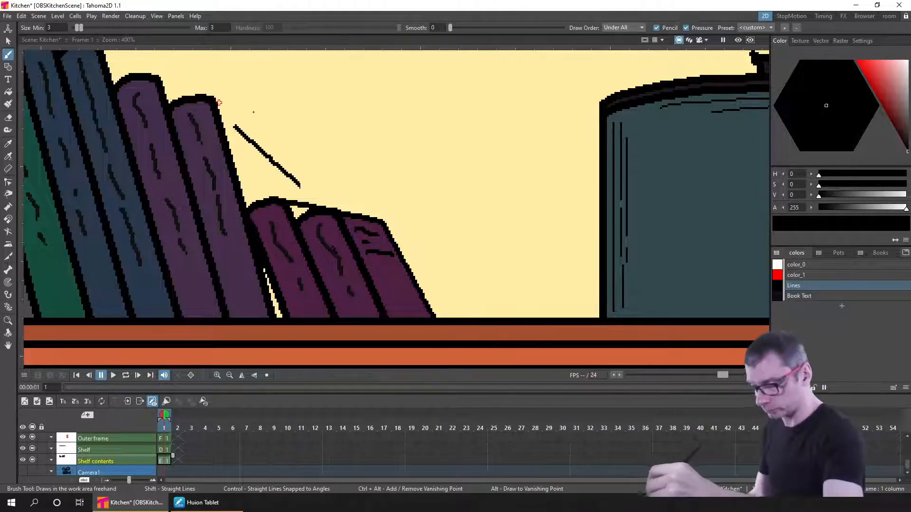
key(ctrl+z)
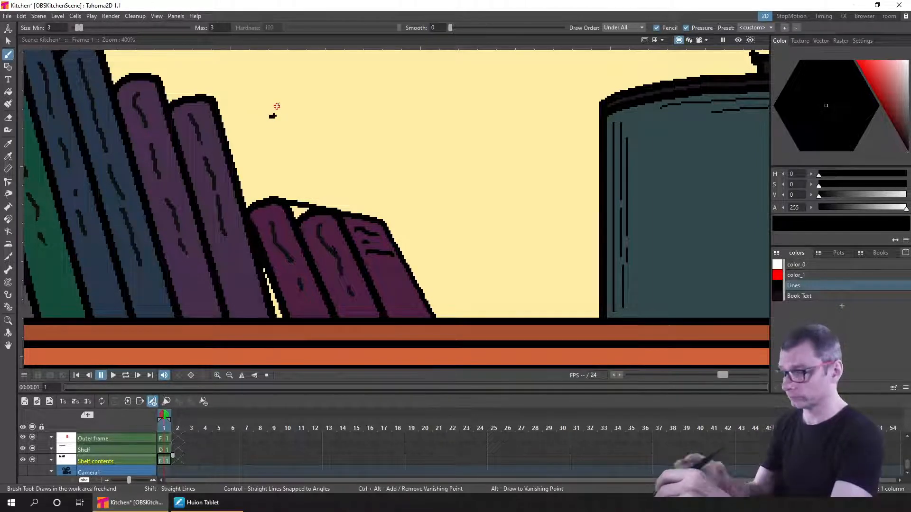
key(ctrl+z)
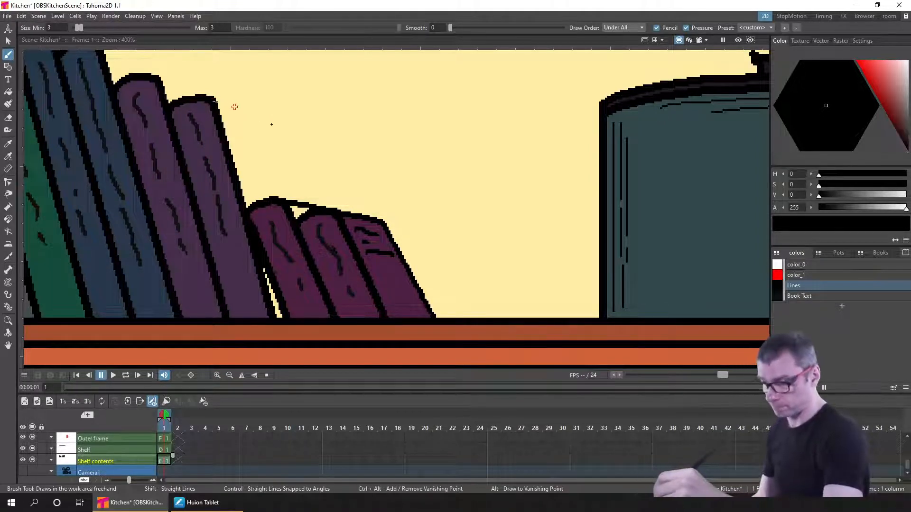
Draw slanted top edges and descending outer edges for the covers of both purple books and the rightmost blue book.
drag(216, 101, 272, 115)
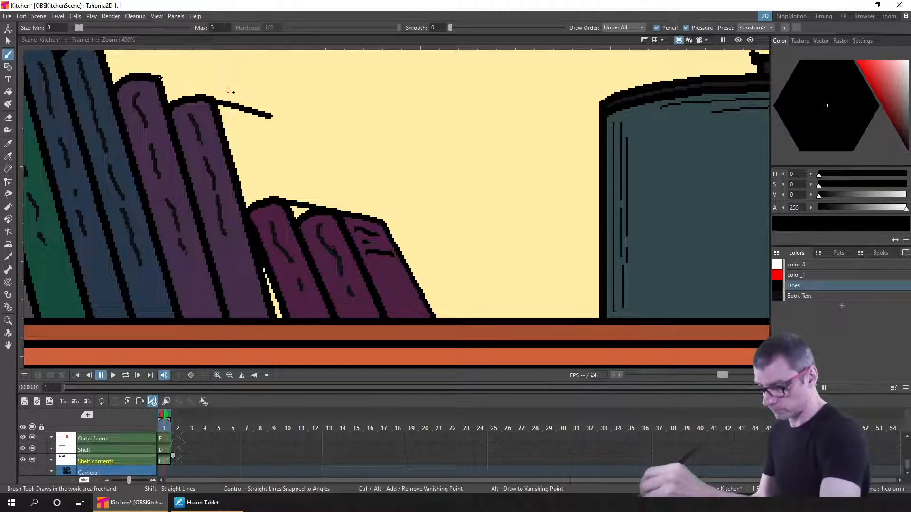
mouse_move(161, 75)
mouse_down()
mouse_move(238, 94)
mouse_move(287, 158)
mouse_up()
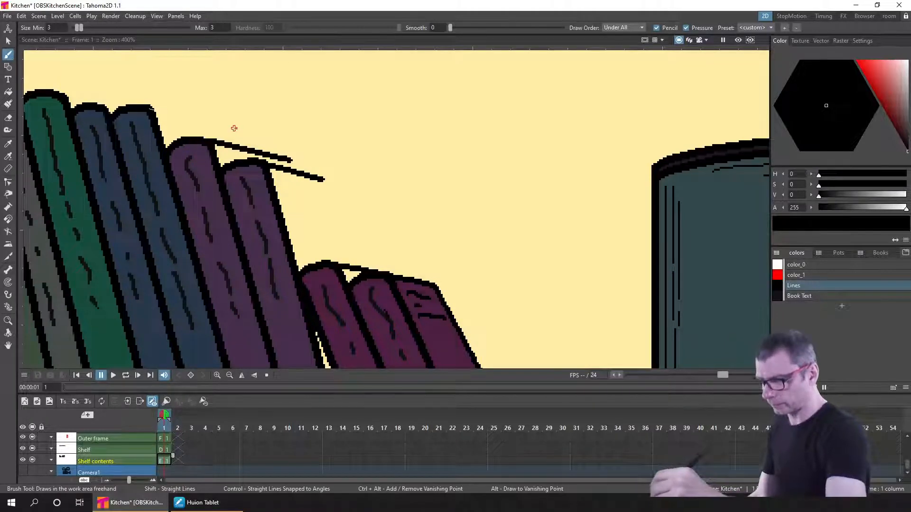
drag(154, 109, 236, 129)
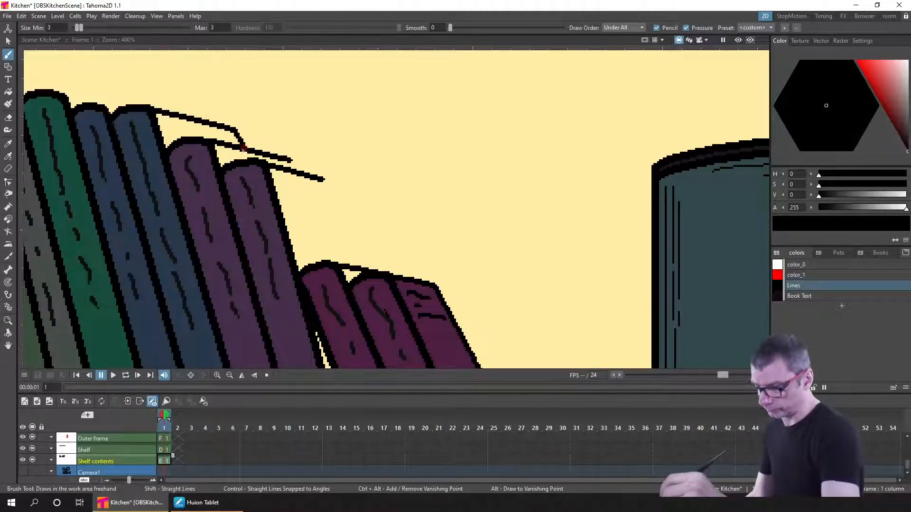
key(ctrl+z)
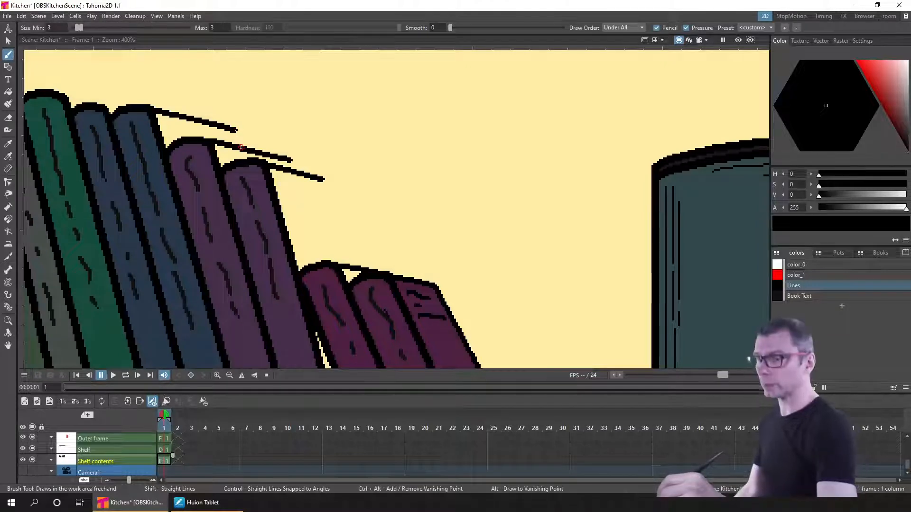
drag(235, 129, 242, 148)
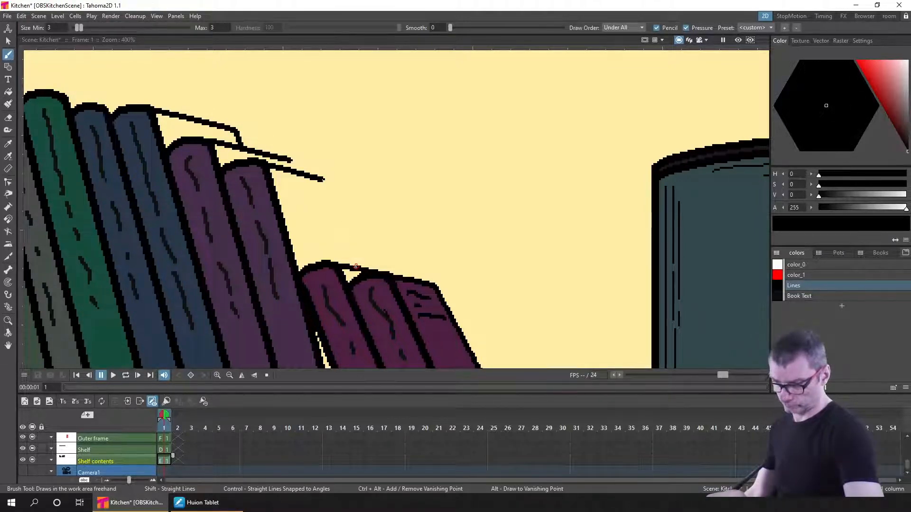
drag(353, 267, 324, 180)
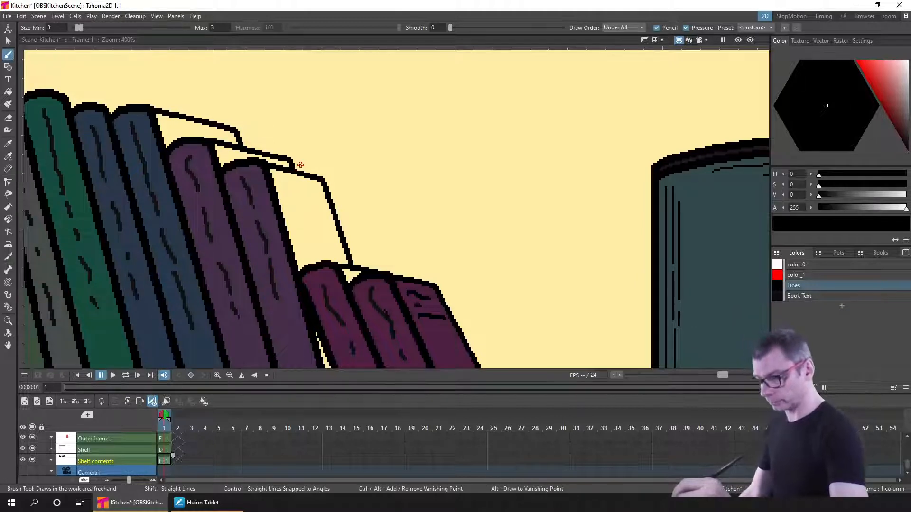
click(9, 156)
click(321, 214)
key(f)
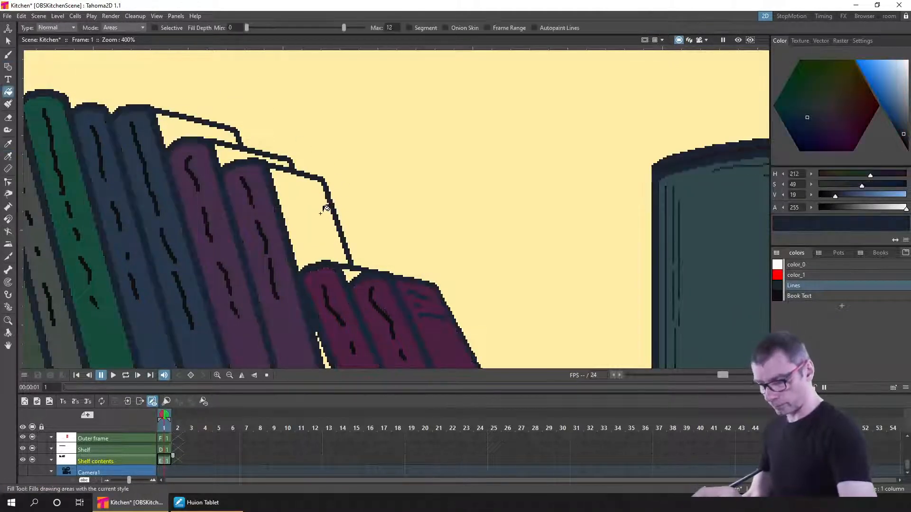
click(286, 208)
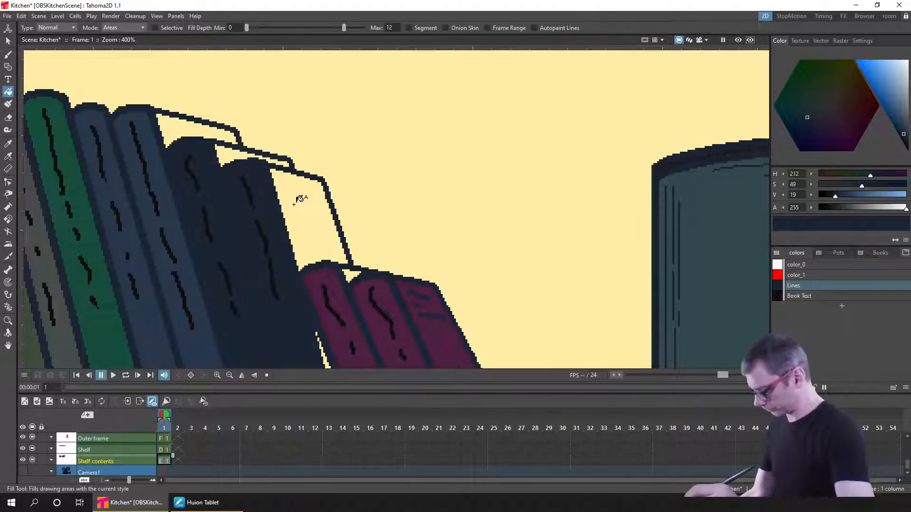
key(ctrl+z)
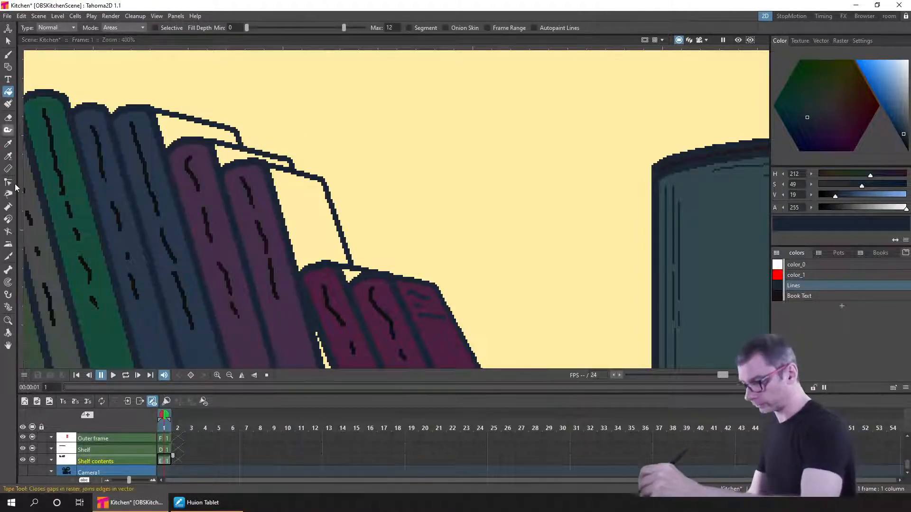
click(7, 158)
click(8, 143)
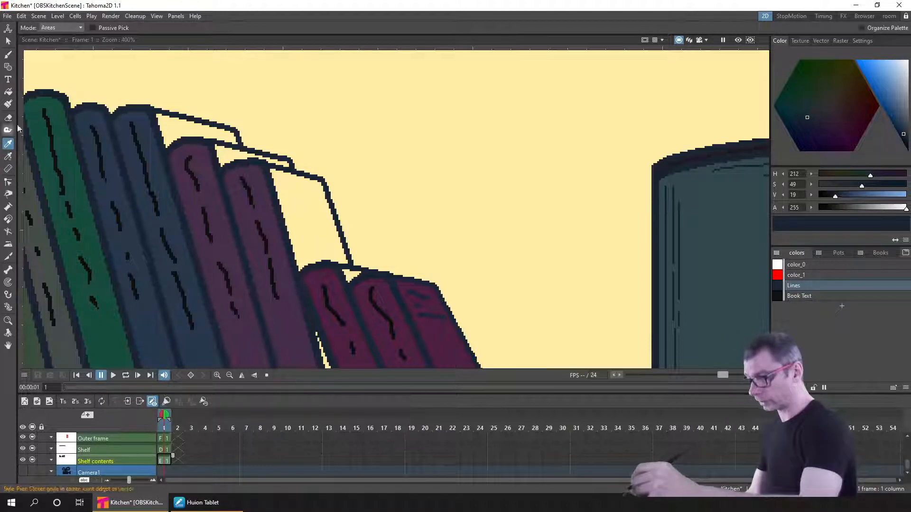
click(253, 184)
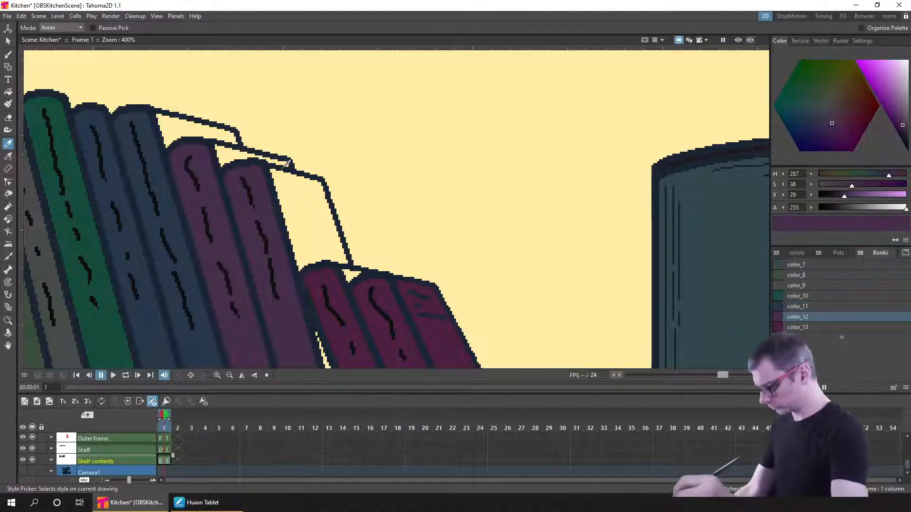
key(f)
click(292, 188)
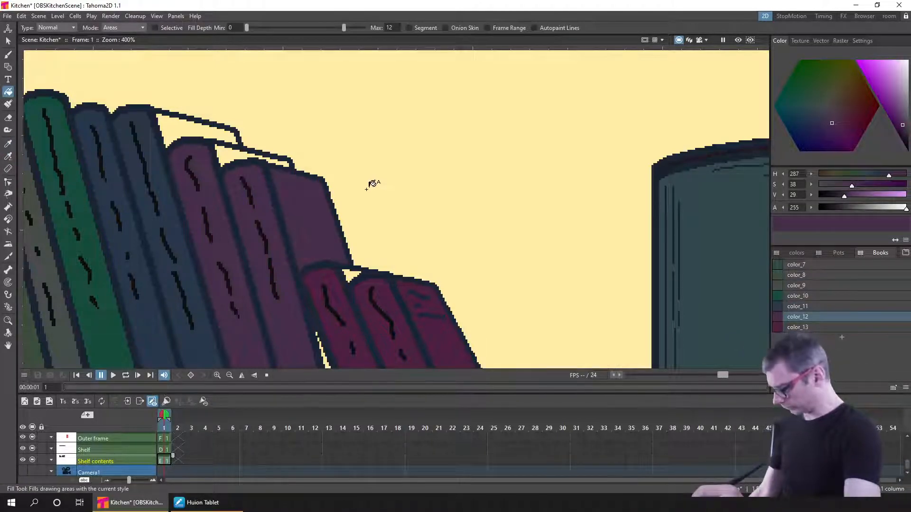
key(ctrl+z)
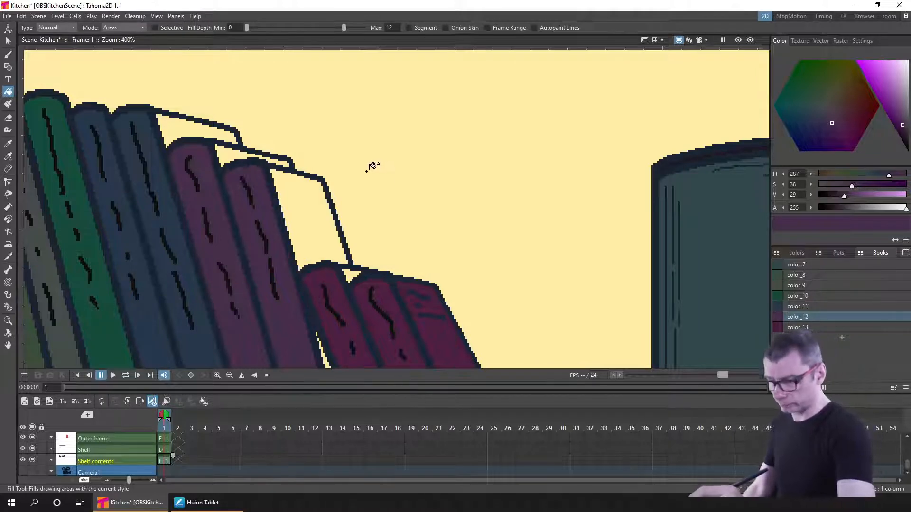
key(ctrl+z)
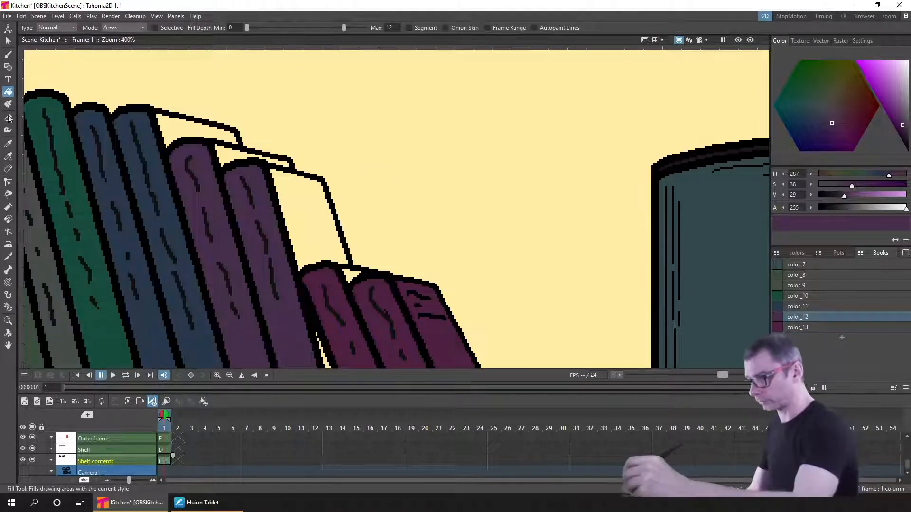
Fill the rightmost purple book's cover and the gaps beside the first short maroon book with the purple book color.
key(k)
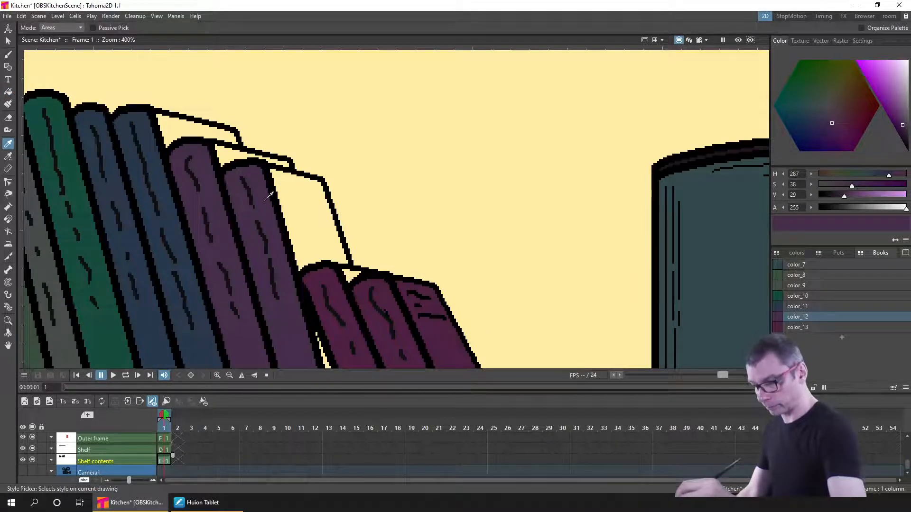
key(f)
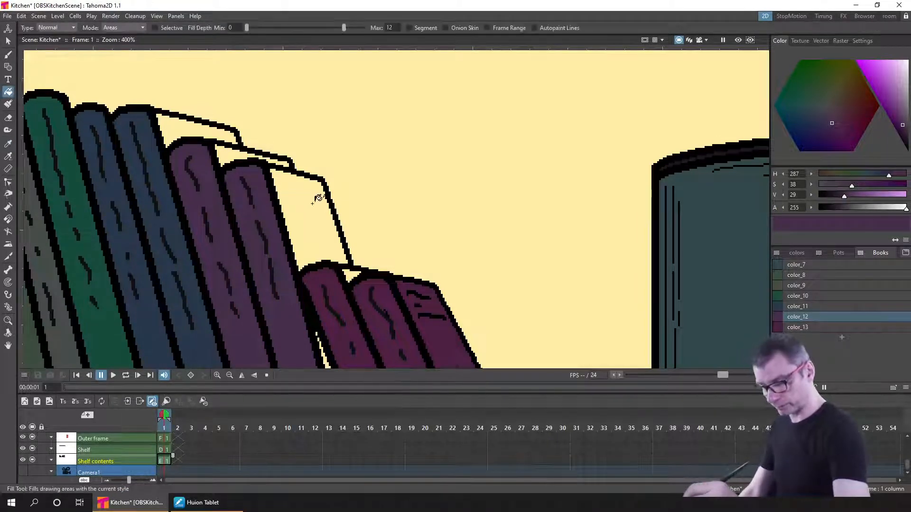
click(318, 195)
click(332, 359)
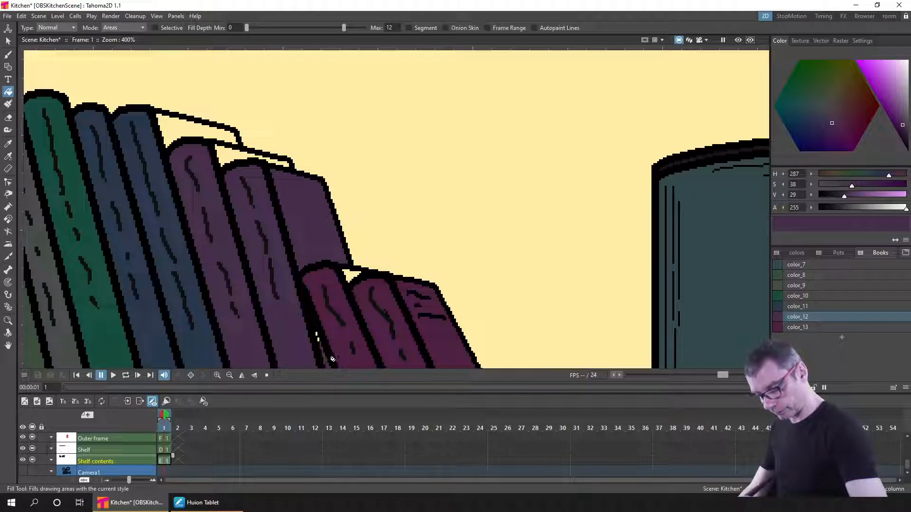
click(326, 332)
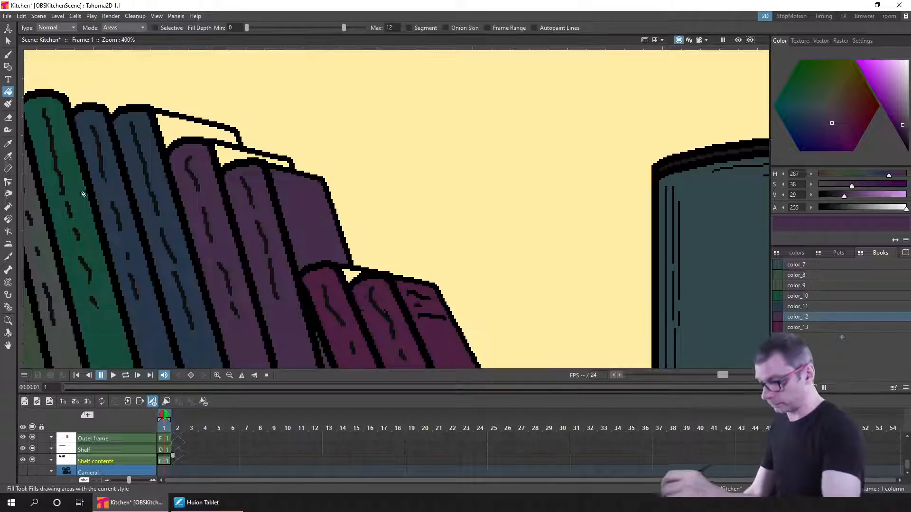
click(8, 145)
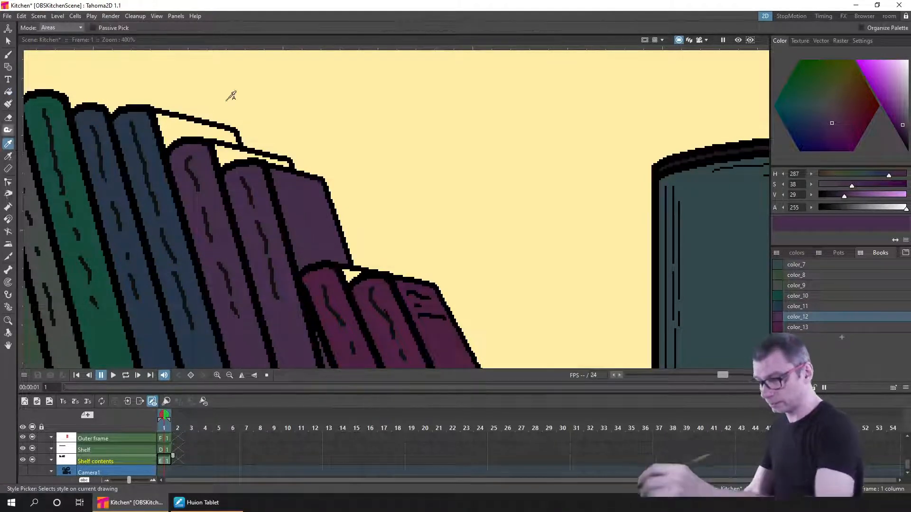
key(f)
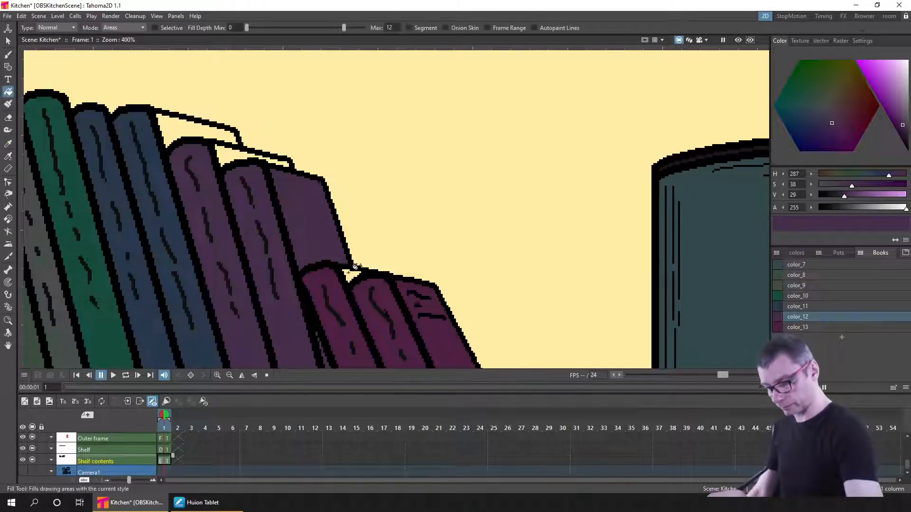
click(349, 274)
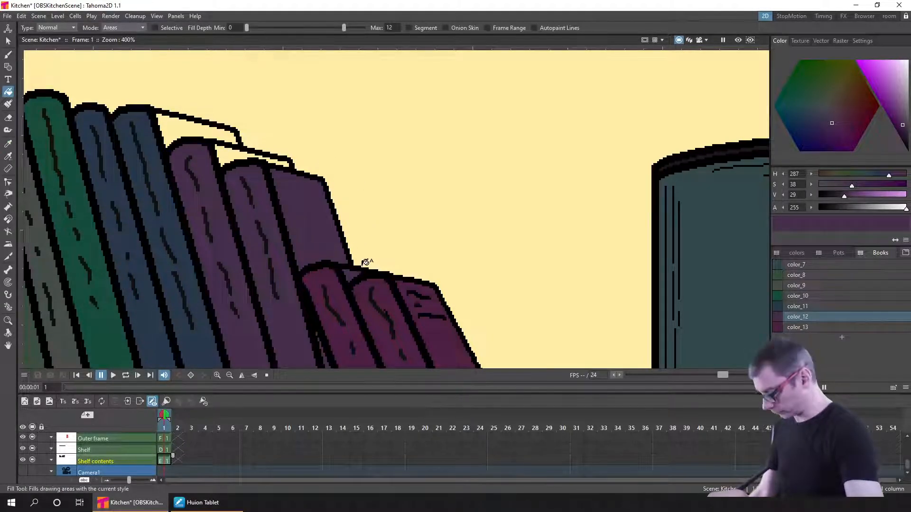
key(ctrl+z)
Pick the short books' maroon, color_13, and fill the small cover area between the first two maroon books.
key(k)
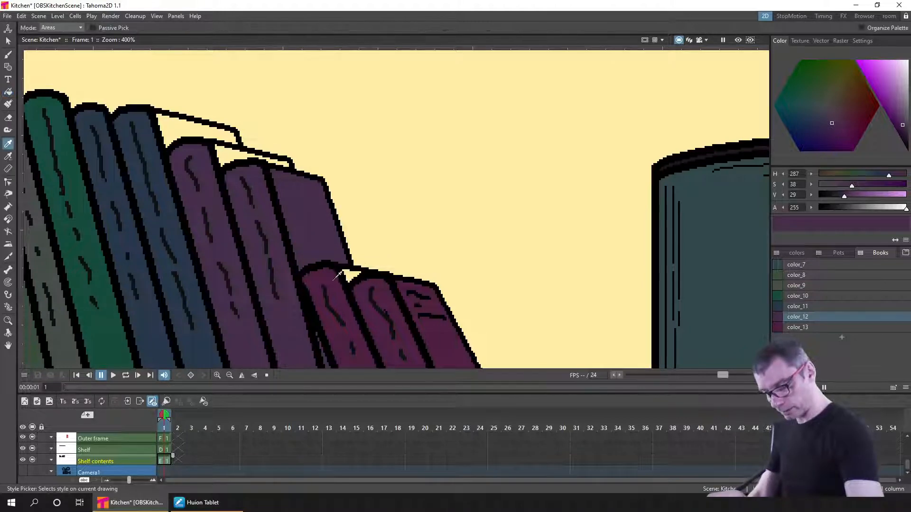
click(340, 279)
key(f)
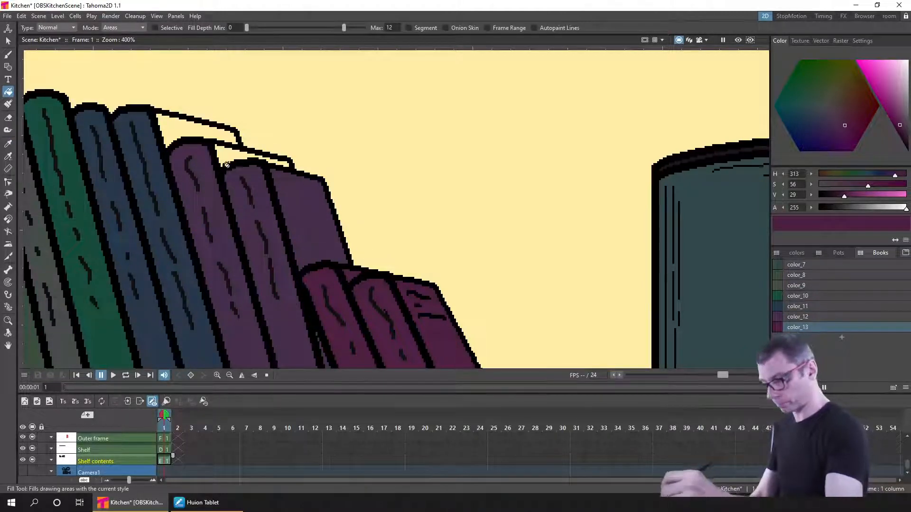
Pick the purple color_12 from a book and fill the remaining cover behind the two purple books.
key(k)
click(261, 186)
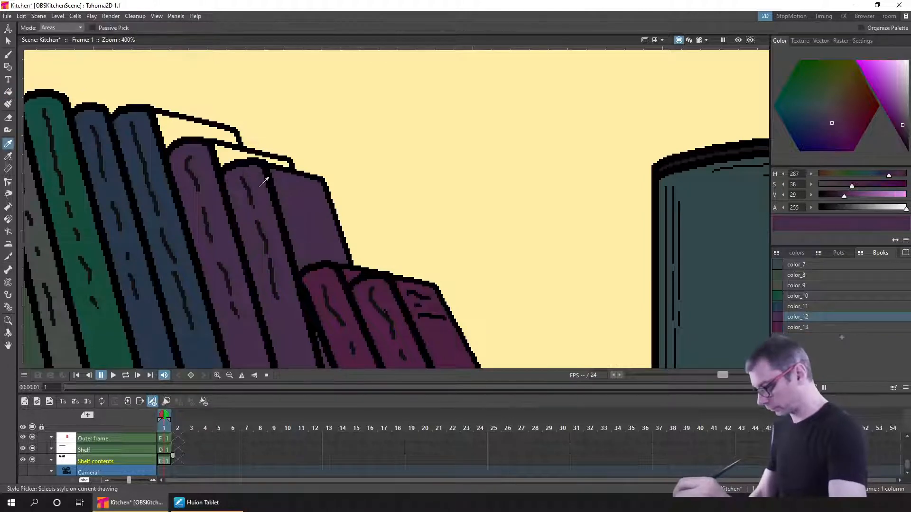
key(f)
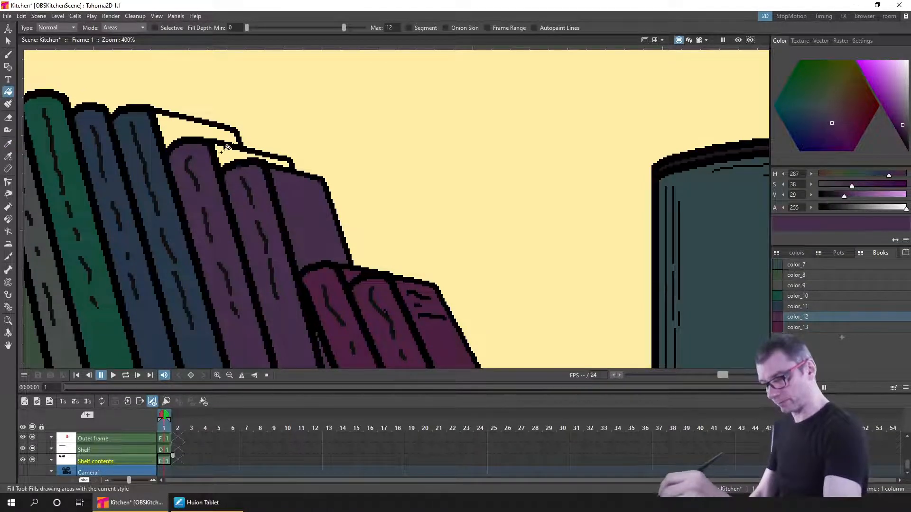
click(242, 145)
Fill the rightmost blue book's cover with its matching blue, color_11, and save the scene.
key(k)
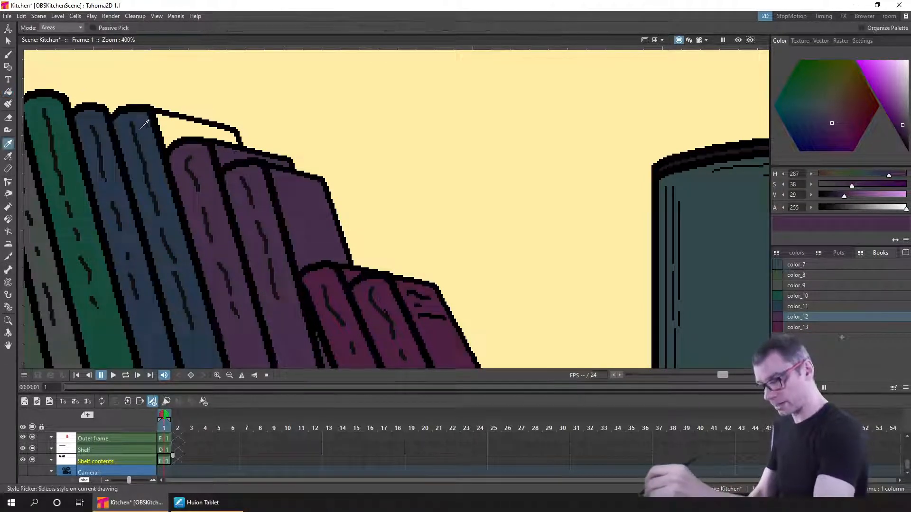
click(149, 118)
key(f)
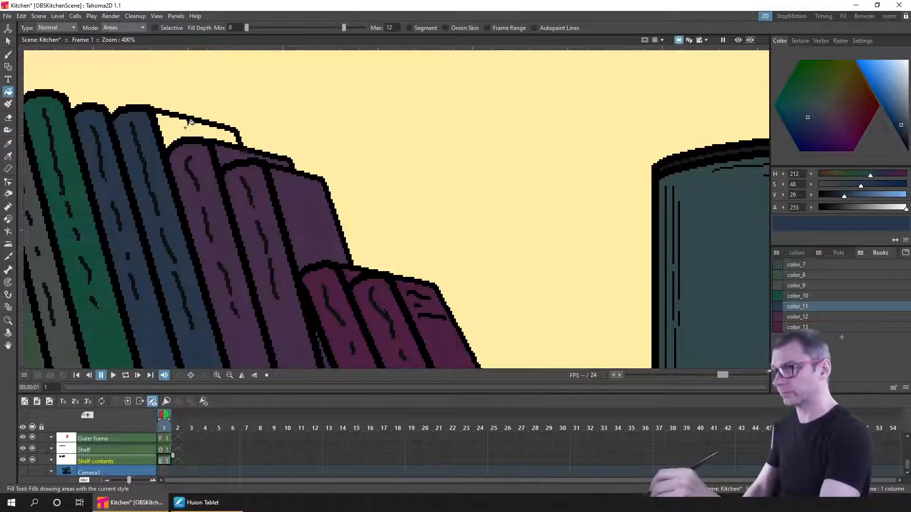
click(190, 123)
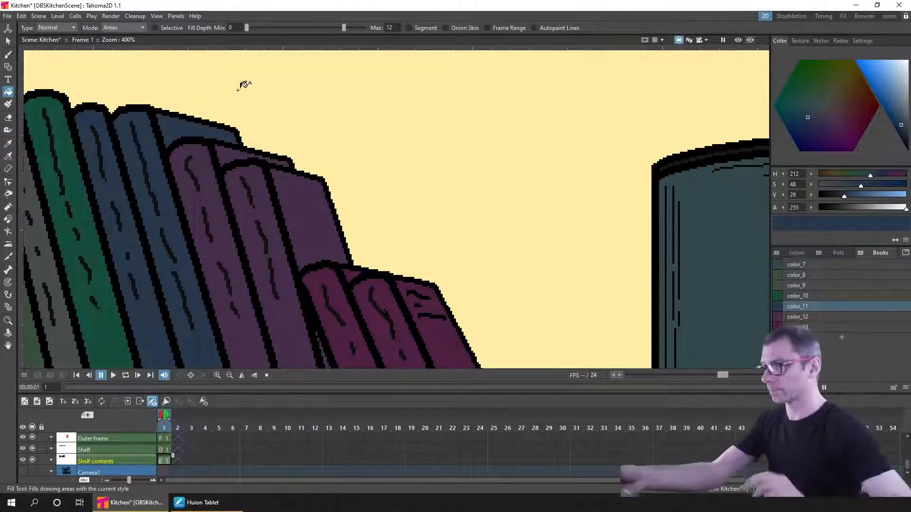
key(ctrl+s)
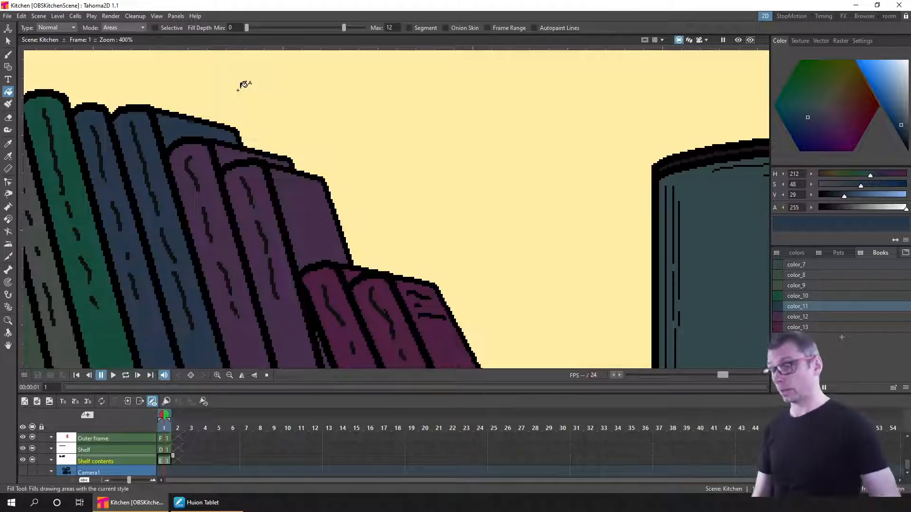
click(290, 69)
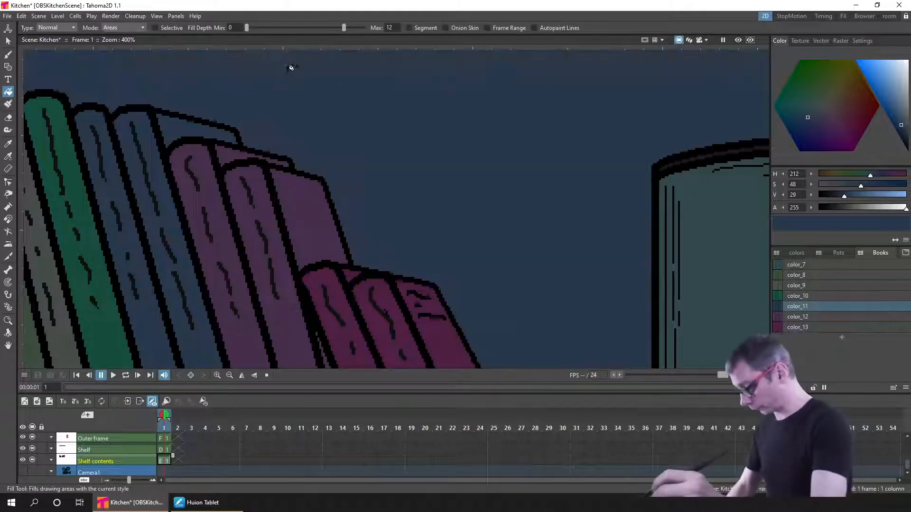
key(b)
key(f)
key(ctrl+z)
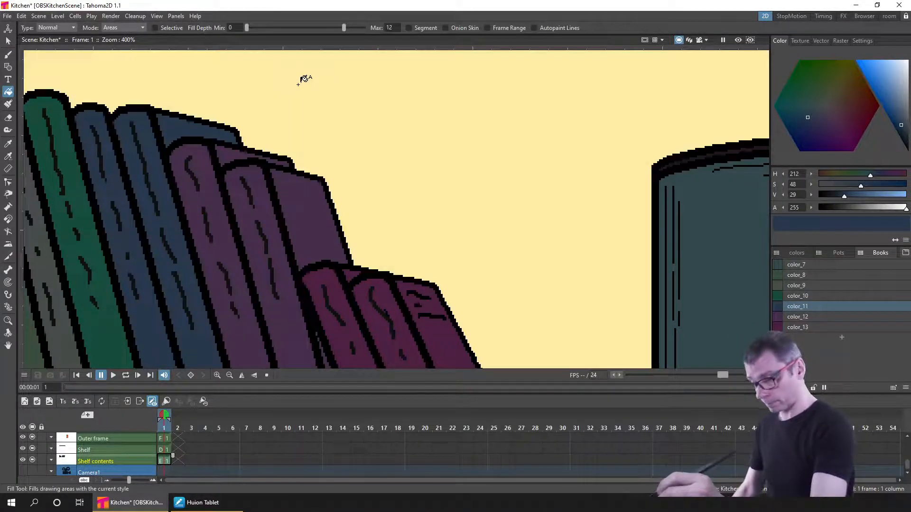
Activate the Brush tool with the Lines style and draw a straight slanted top edge for the grey book's cover.
key(b)
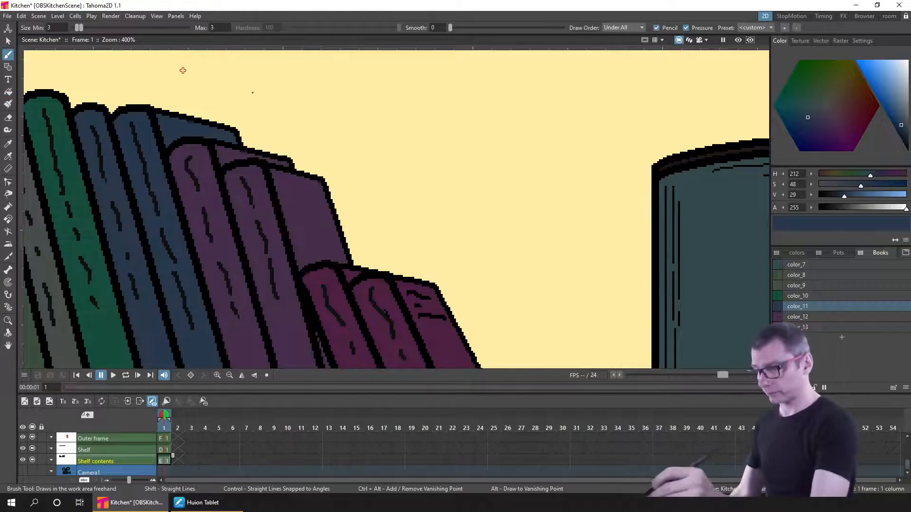
drag(183, 71, 370, 117)
click(795, 252)
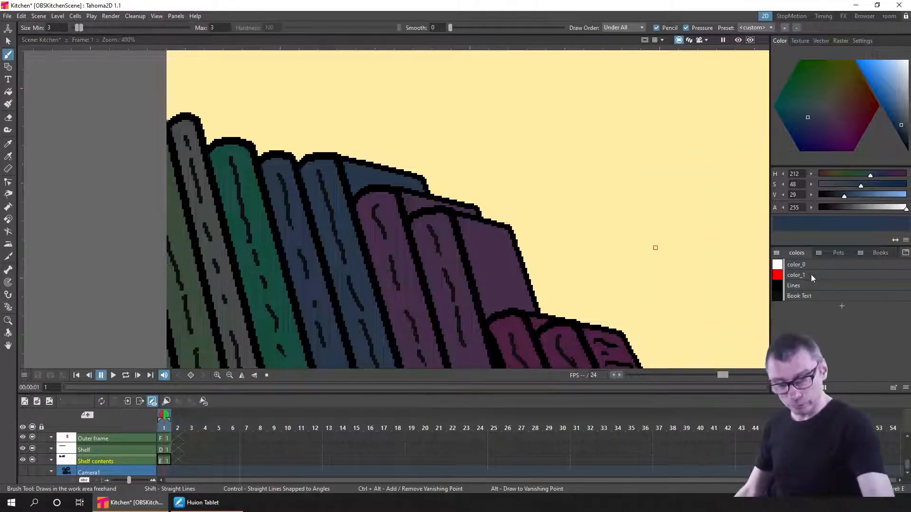
click(805, 286)
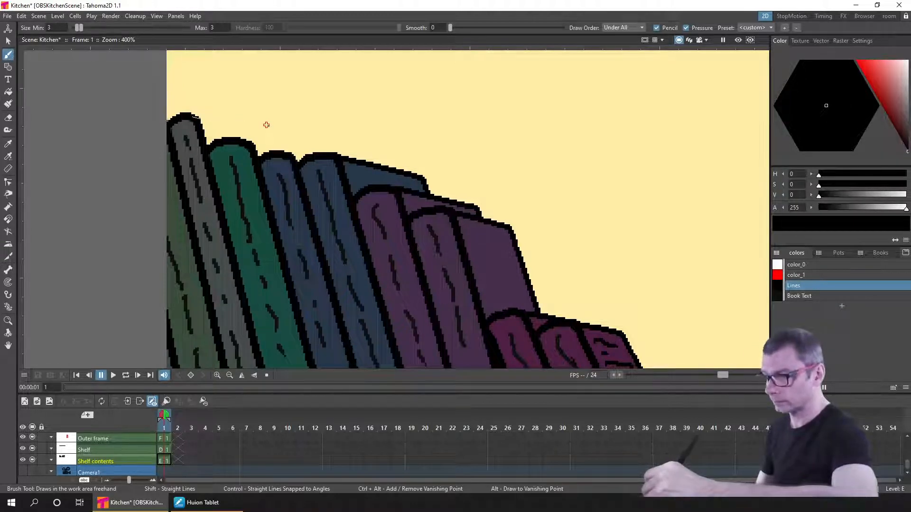
shift+click(280, 136)
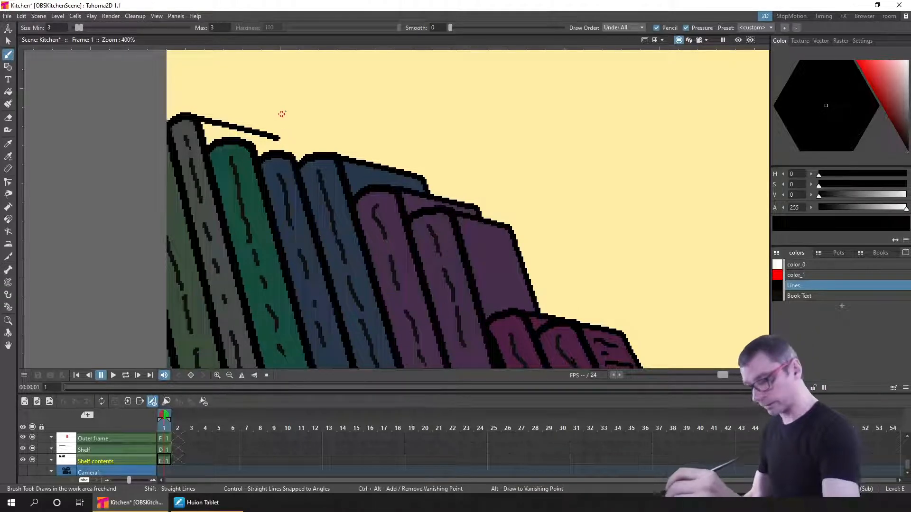
Draw the green book's slanted cover edge to the blue books, and replace the stray dots with the grey cover's outer edge.
click(281, 98)
click(278, 133)
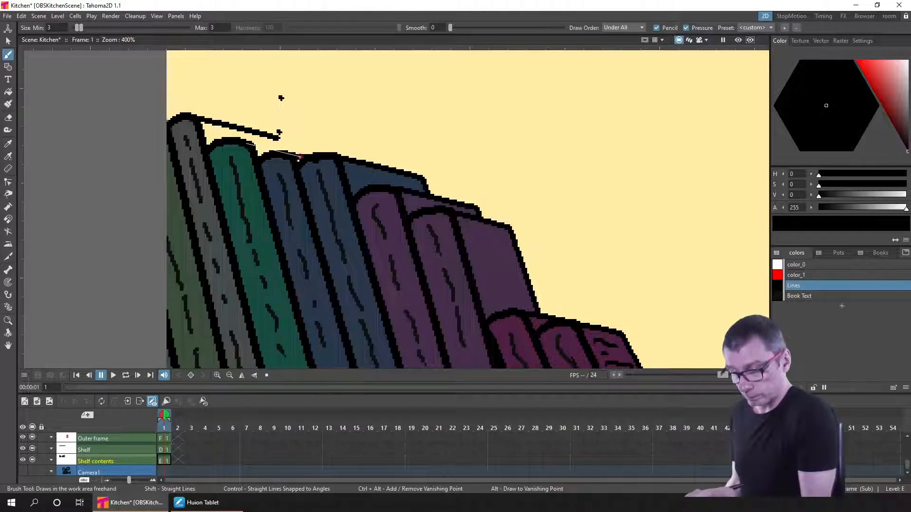
shift+click(299, 157)
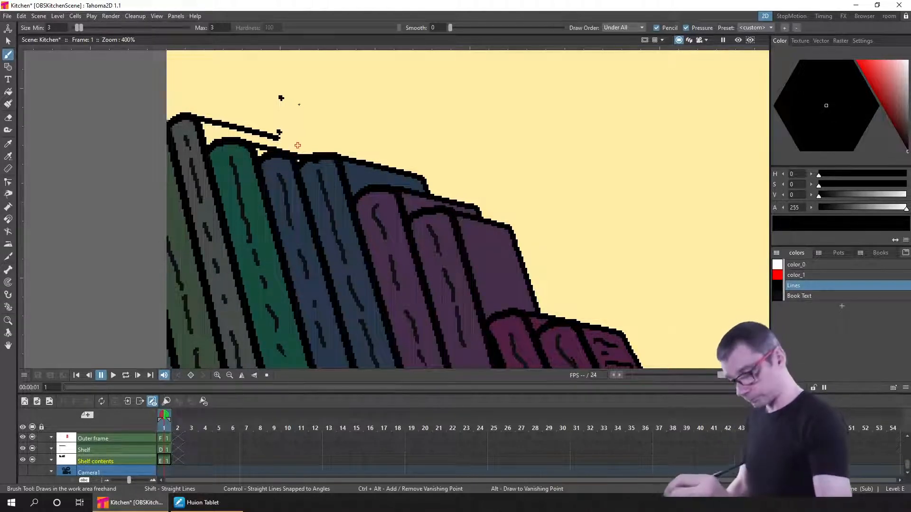
key(a)
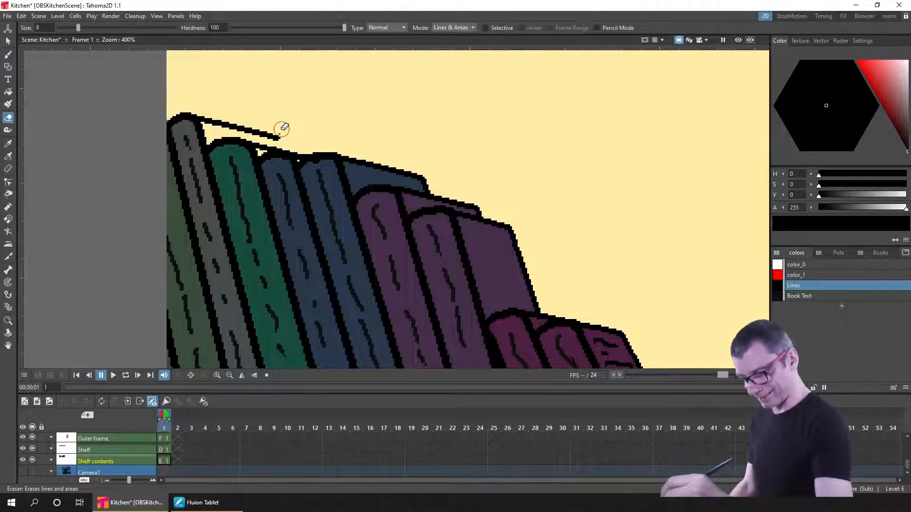
key(b)
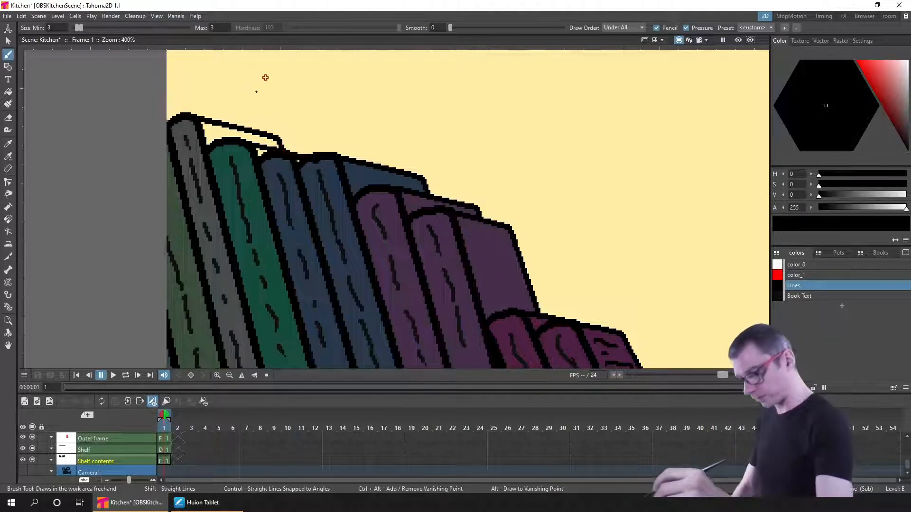
Pick the grey book's color_9 and fill the cover behind the green book with it.
key(k)
click(190, 124)
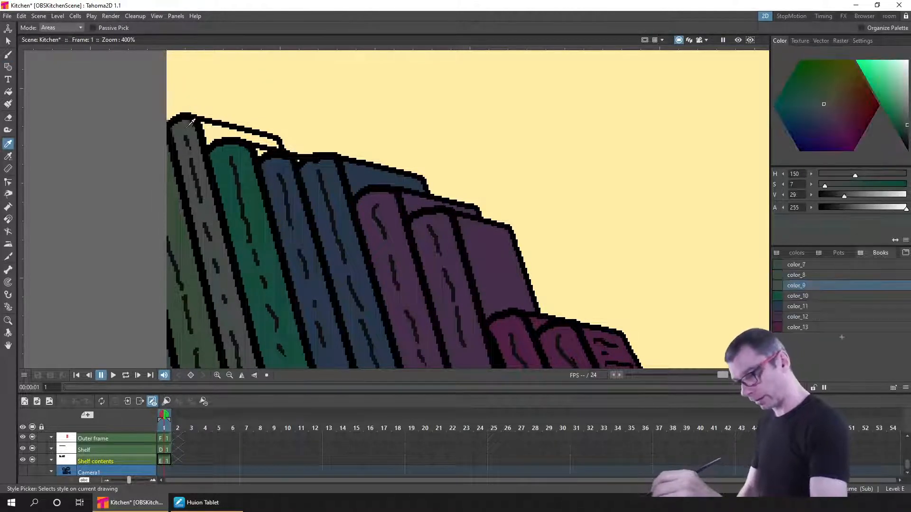
key(f)
click(225, 124)
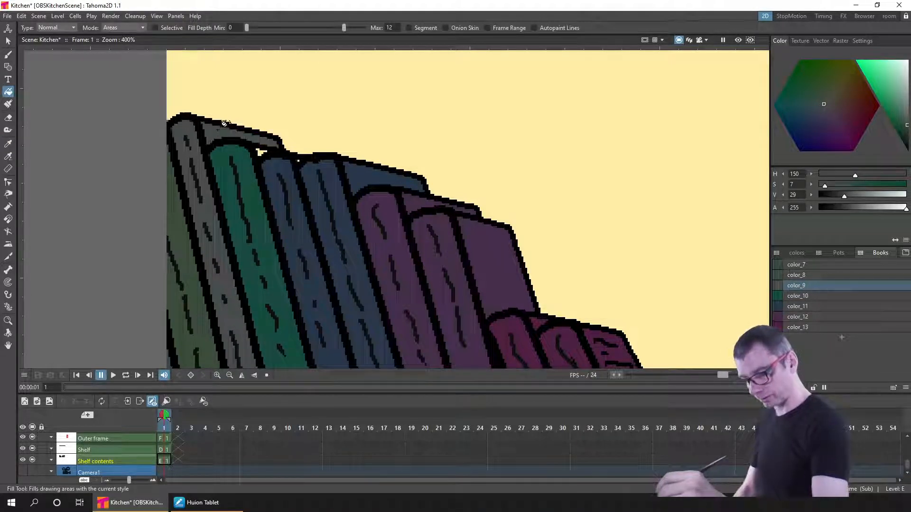
Pick the green book's color_10 and fill its small cover area beside the first blue book.
key(k)
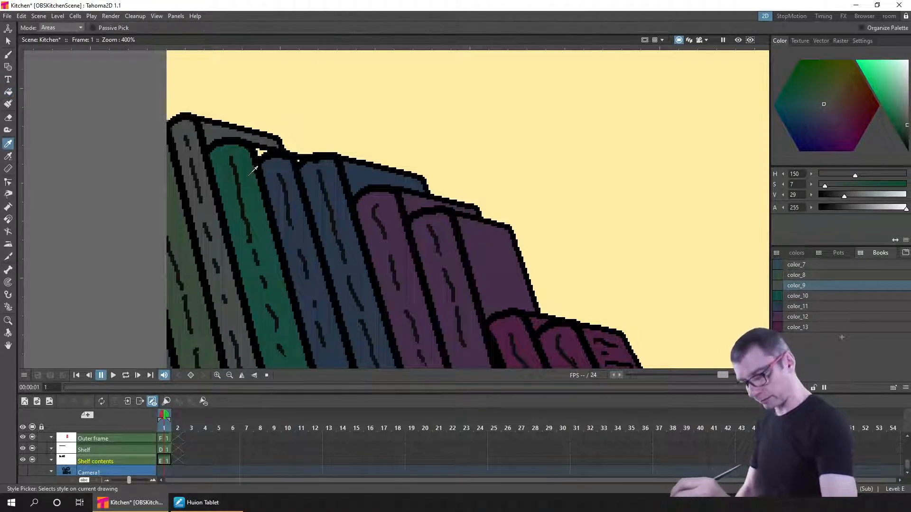
click(252, 174)
key(f)
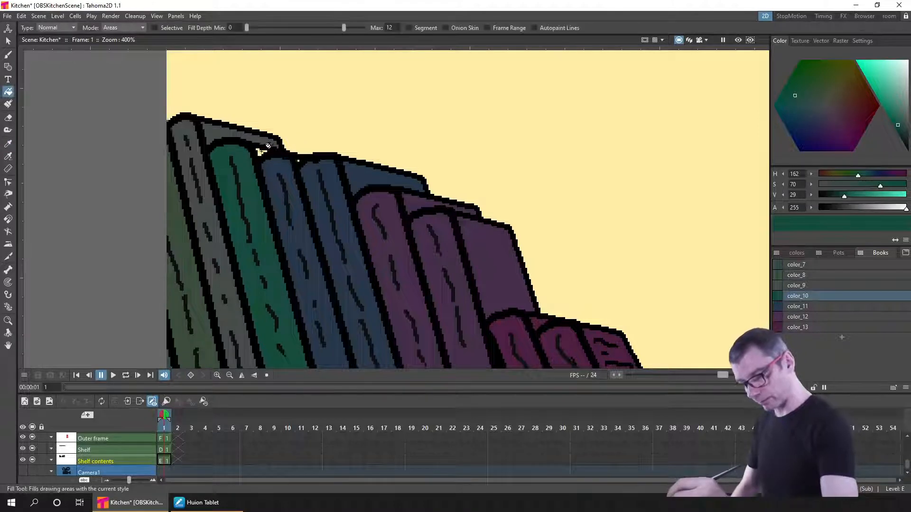
Fill the tiny gap between the tops of the two blue books with color_11 and save the scene.
key(k)
click(290, 163)
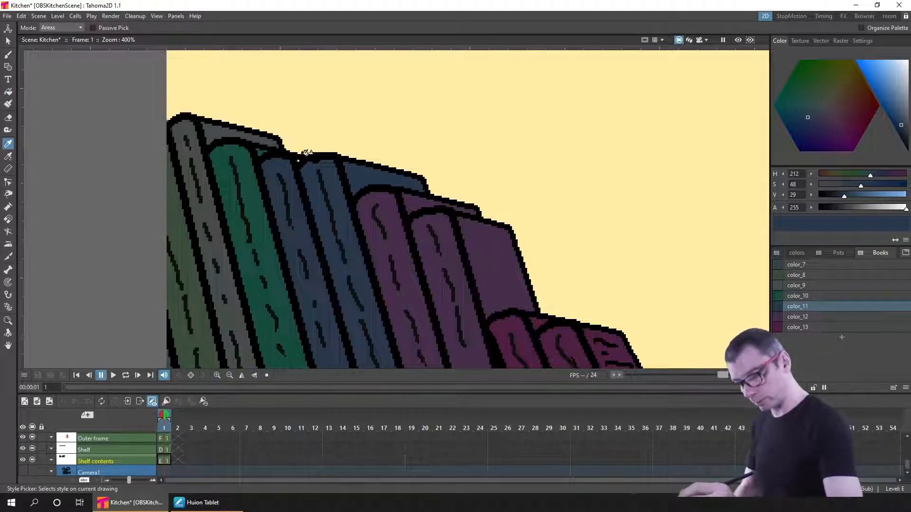
key(f)
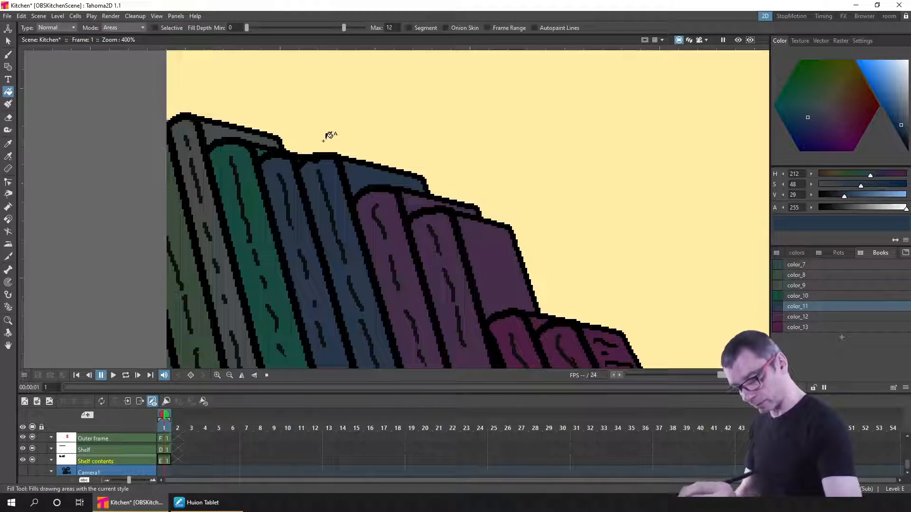
key(ctrl+s)
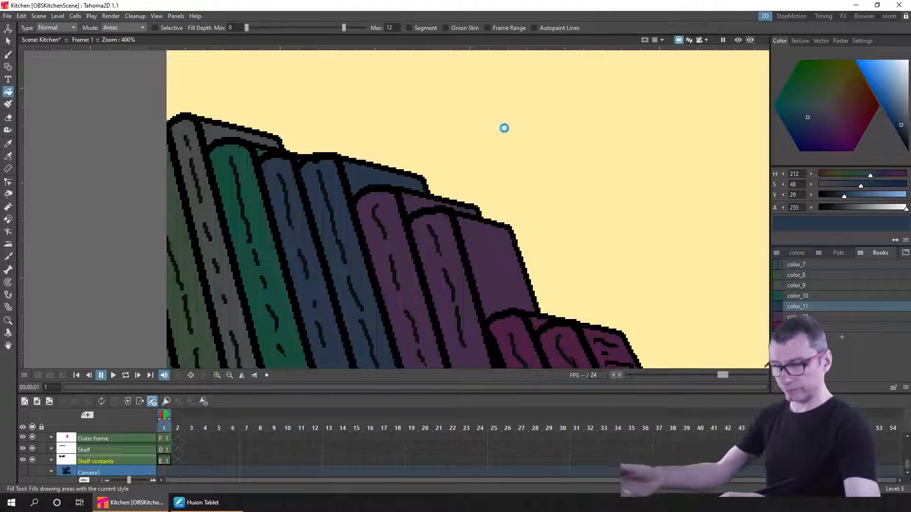
Create a new Smart Raster level with the default settings above the Sketch column.
key(s)
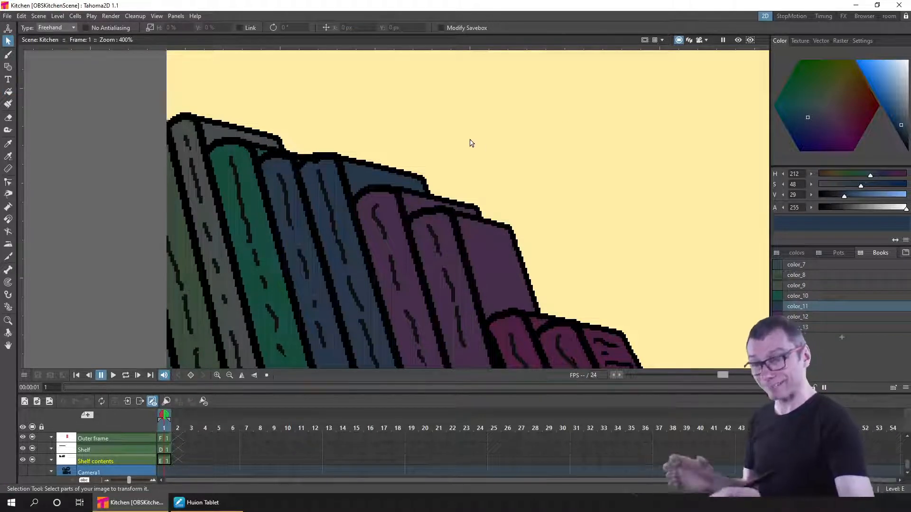
right_click(573, 174)
click(637, 189)
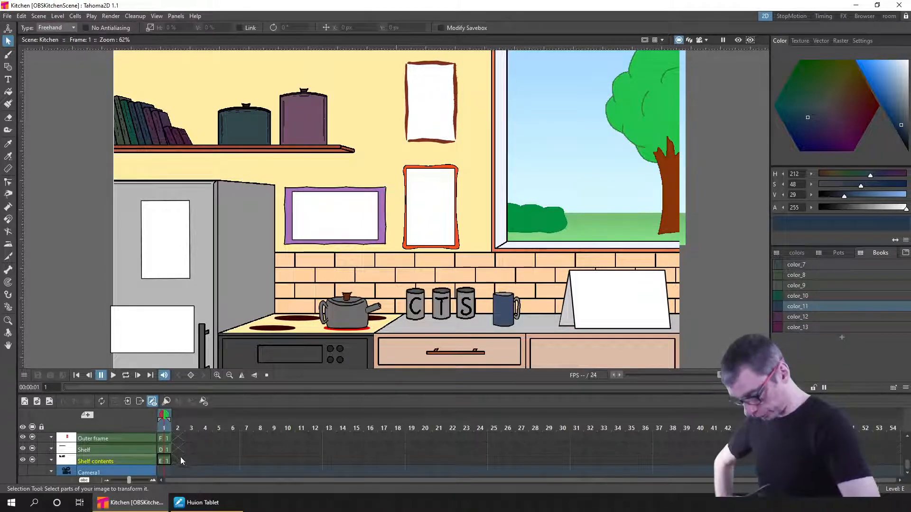
scroll(184, 453, up, 3)
scroll(185, 465, up, 5)
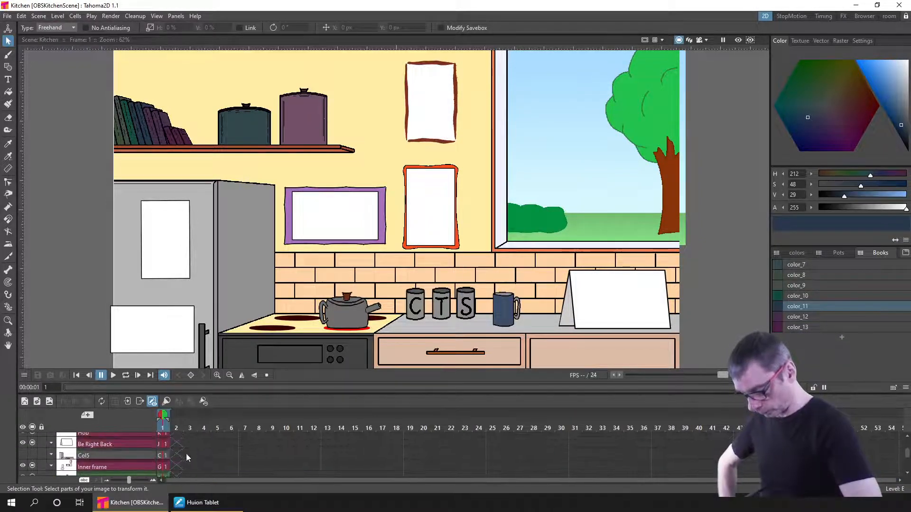
click(164, 441)
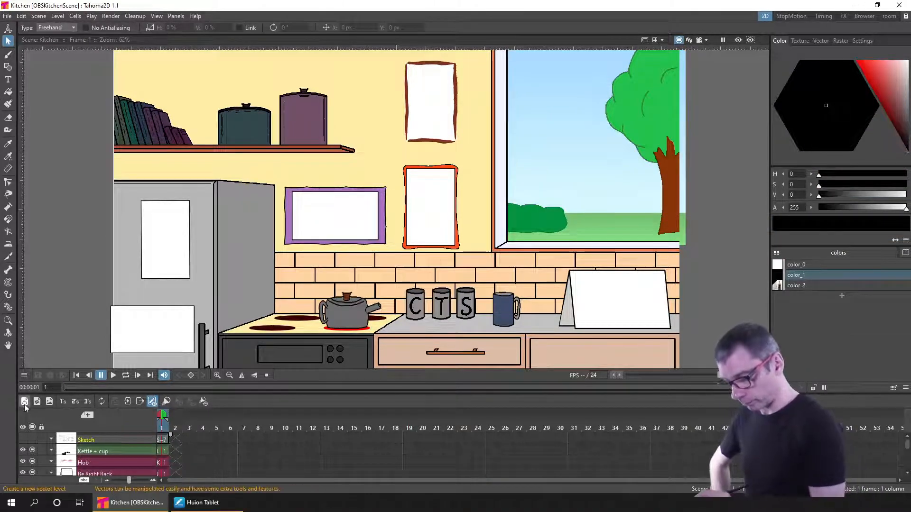
click(37, 401)
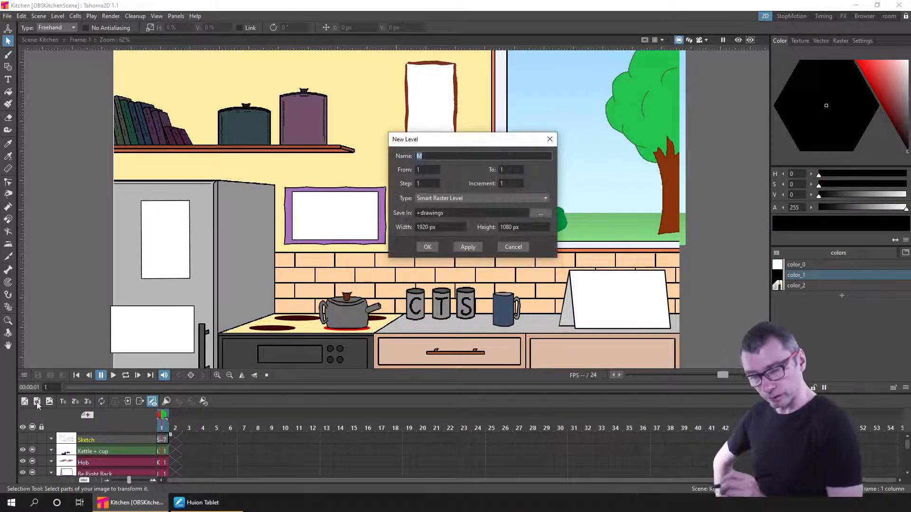
click(429, 247)
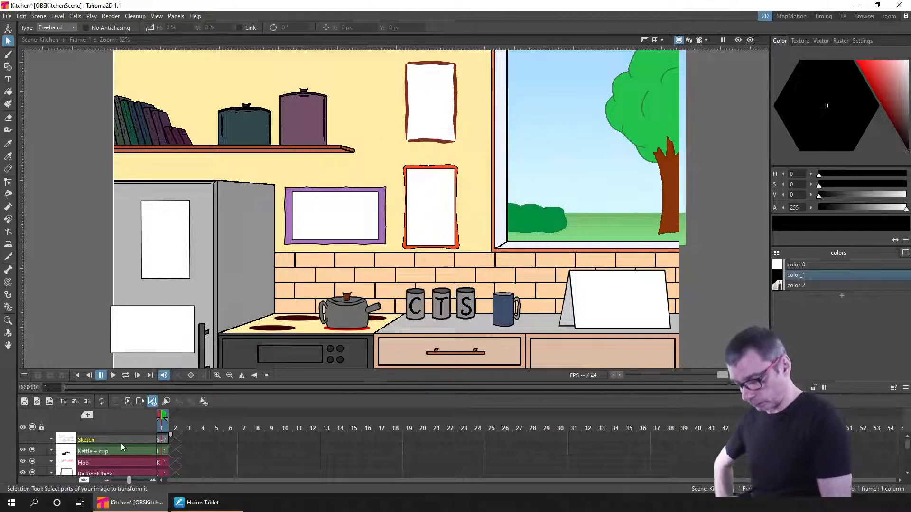
Rename the new level's column as Texture and save the scene.
double_click(115, 439)
text(T)
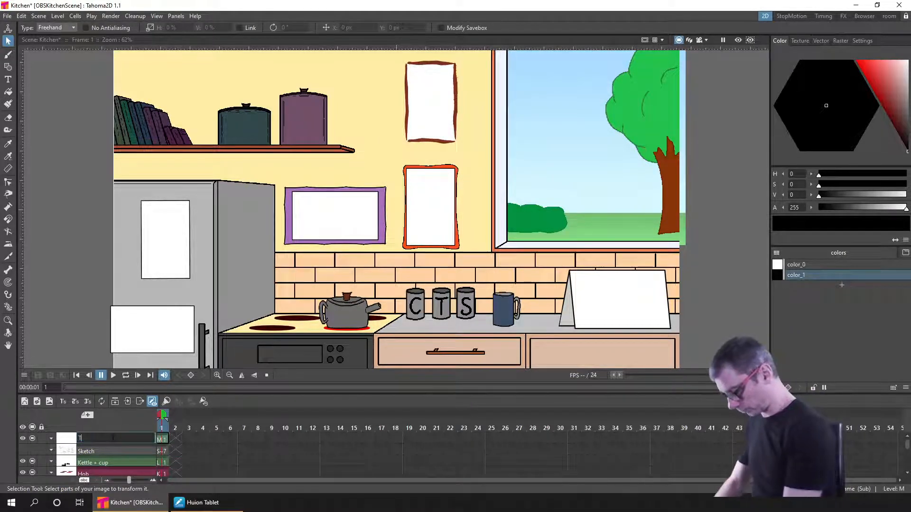
text(exture)
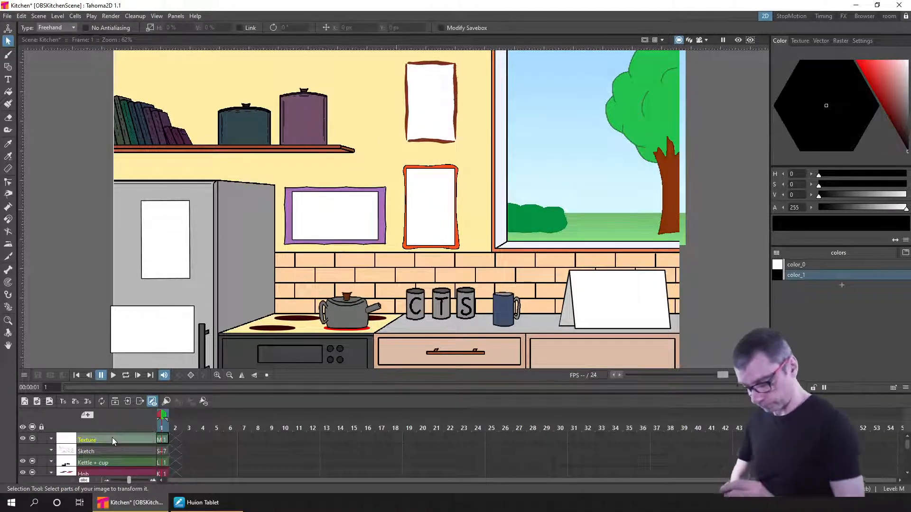
key(Return)
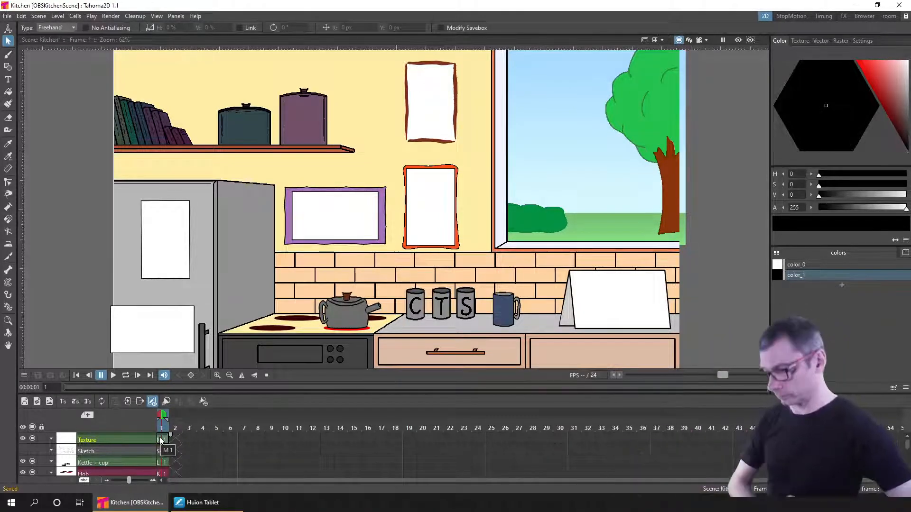
key(ctrl+s)
Add a black color_2 to the Texture palette, set color_1 to pure red, and make color_2 the current style.
click(842, 285)
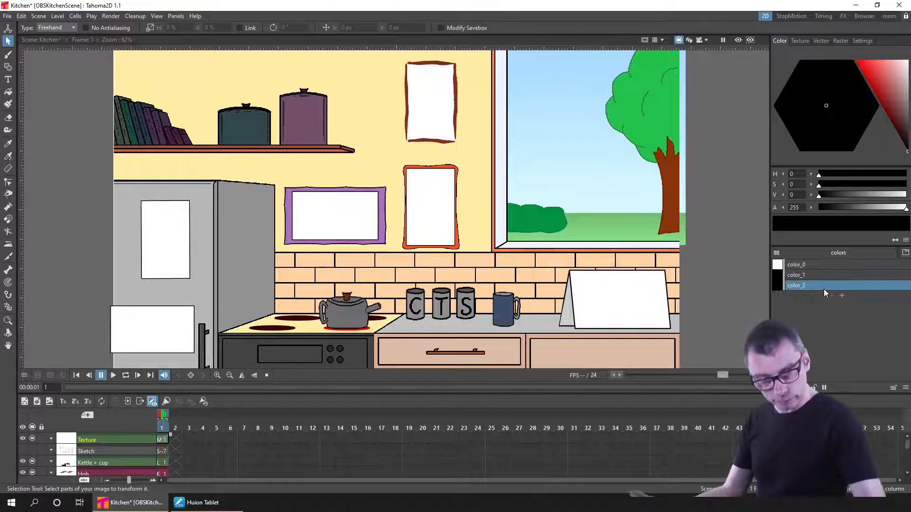
drag(864, 67, 831, 32)
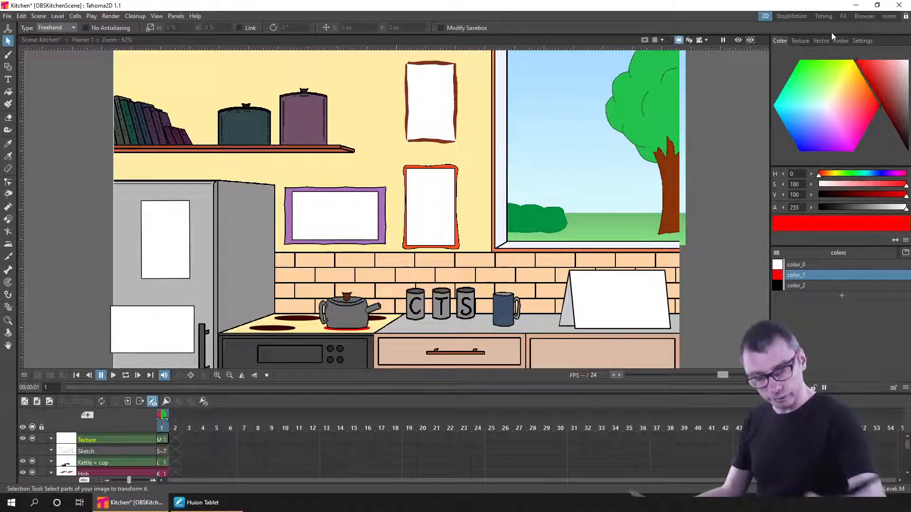
click(809, 285)
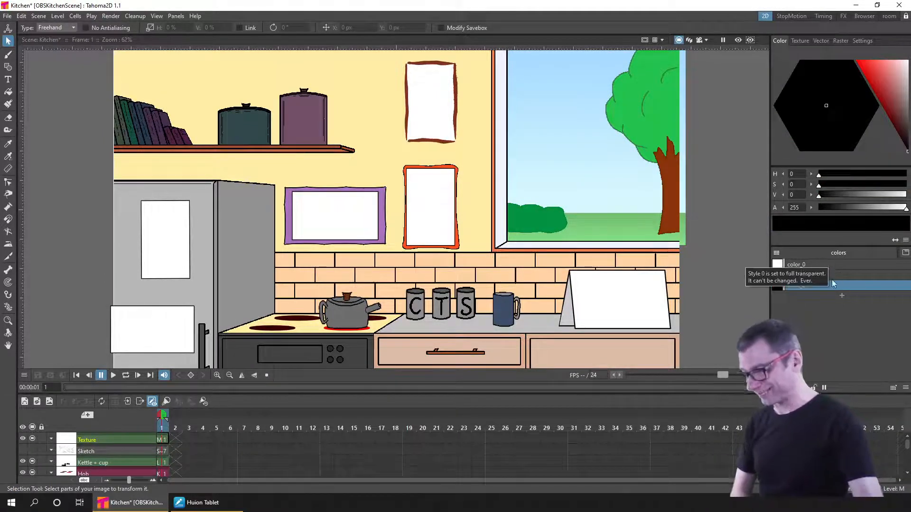
With the Brush at minimum and maximum size 1, draw thin broken vertical texture lines inside the back edge of the fridge's side panel.
key(b)
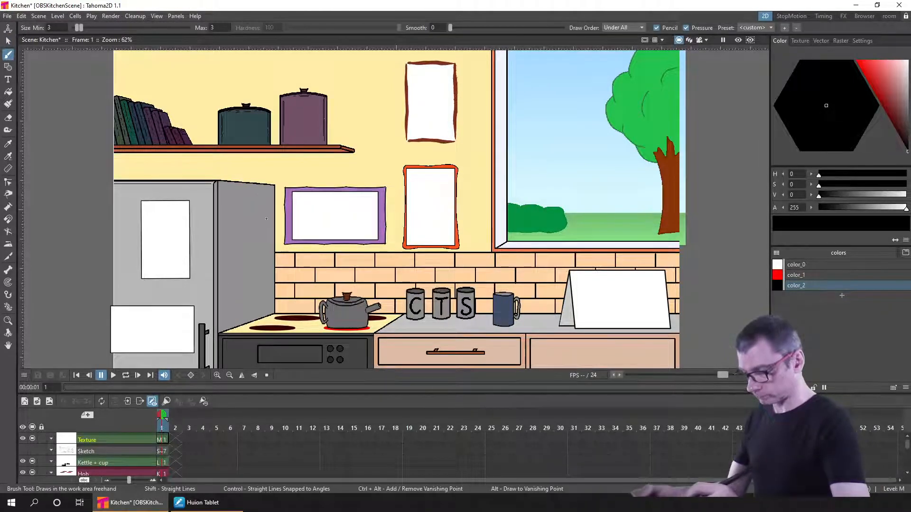
scroll(266, 220, up, 4)
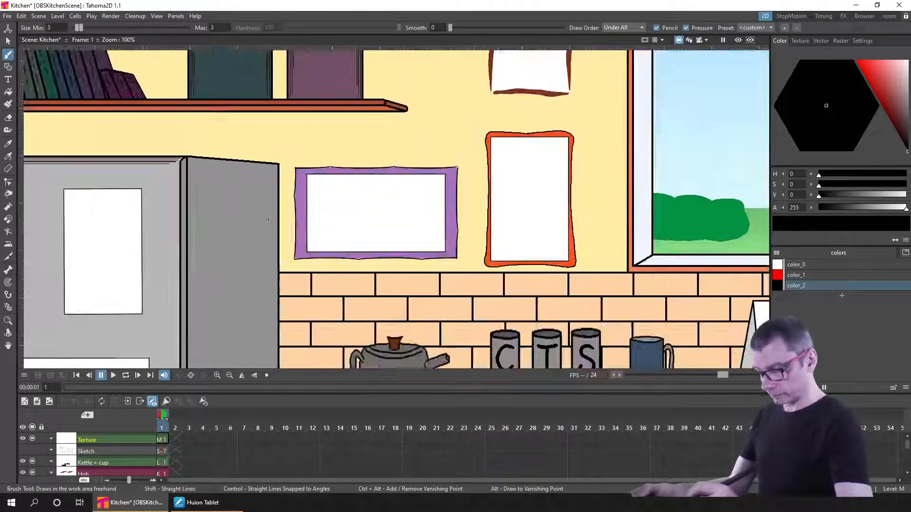
scroll(269, 221, down, 6)
scroll(269, 221, up, 3)
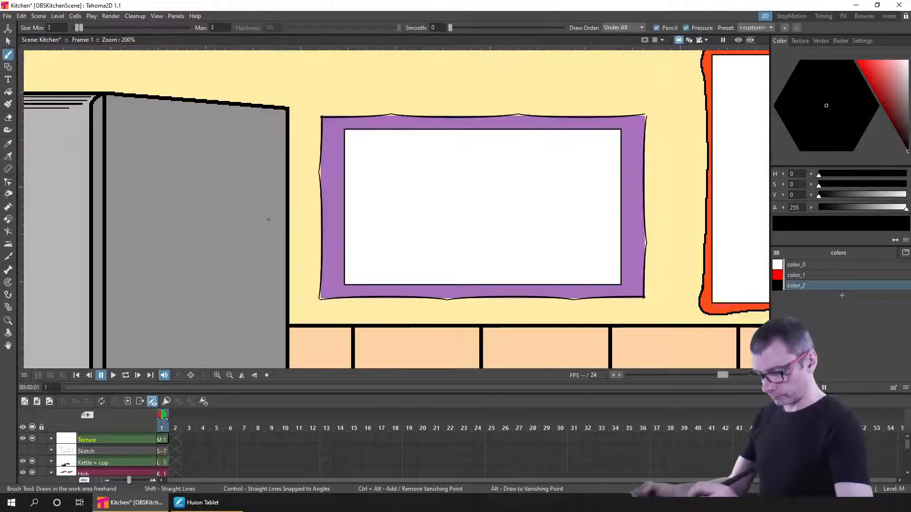
drag(274, 196, 292, 159)
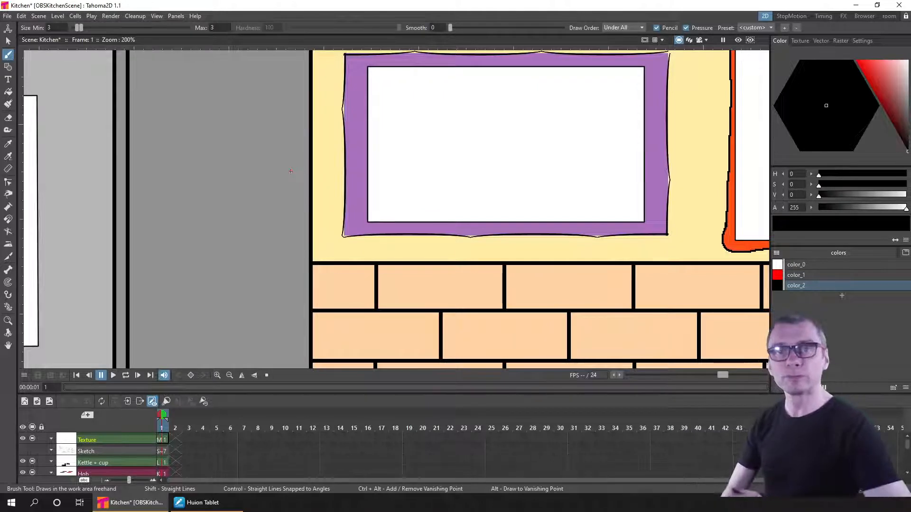
scroll(290, 168, down, 1)
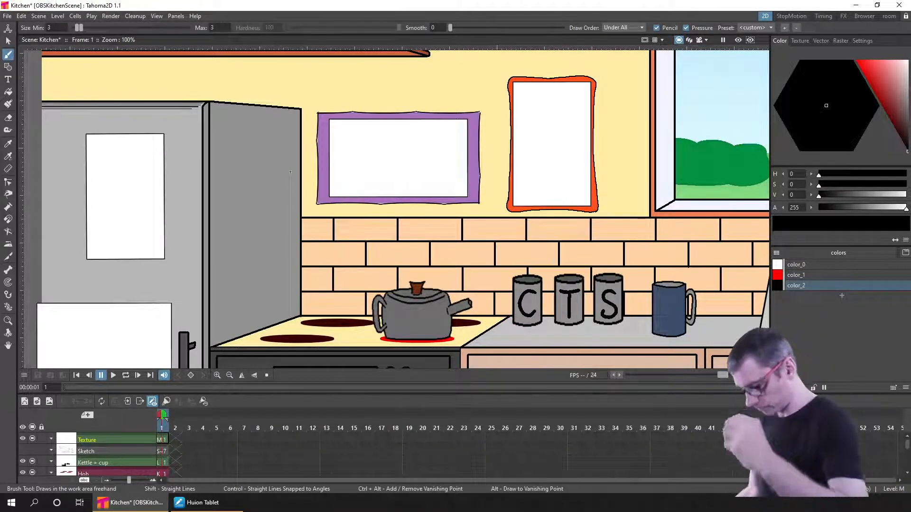
drag(304, 109, 300, 140)
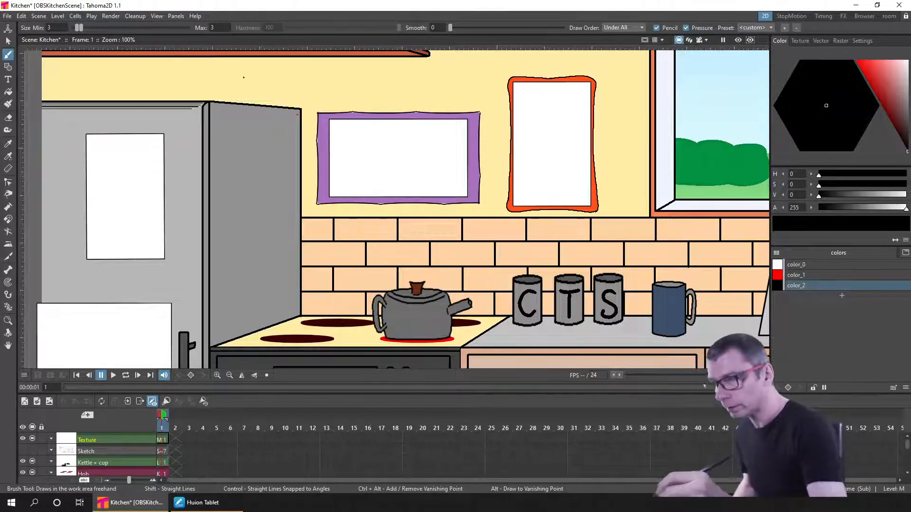
click(61, 27)
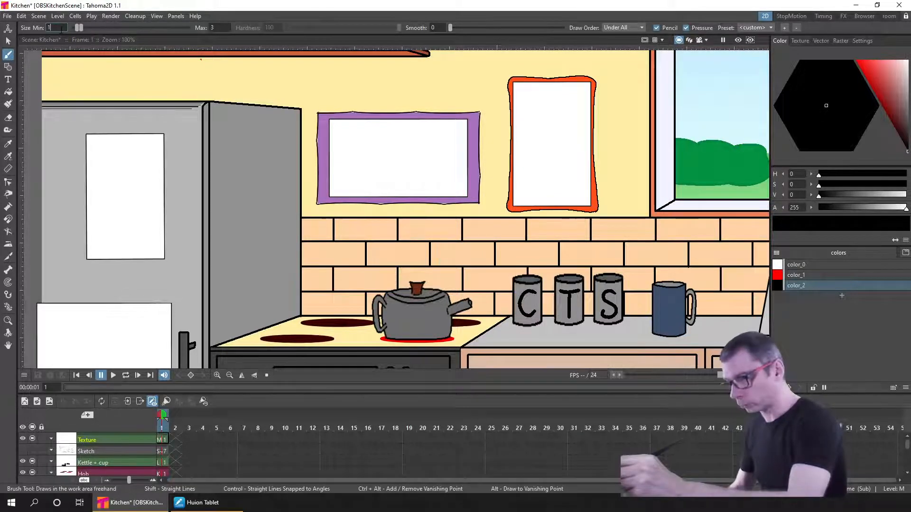
text(1)
key(Tab)
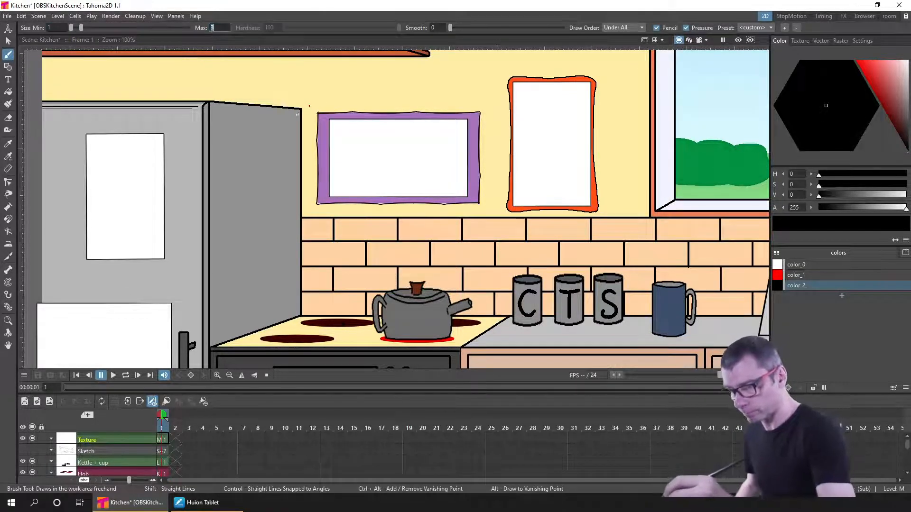
key(Return)
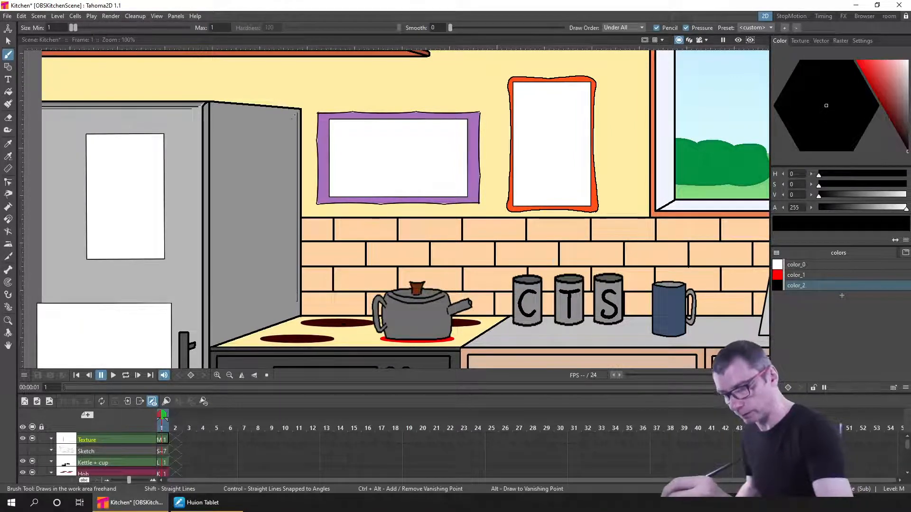
drag(294, 116, 293, 214)
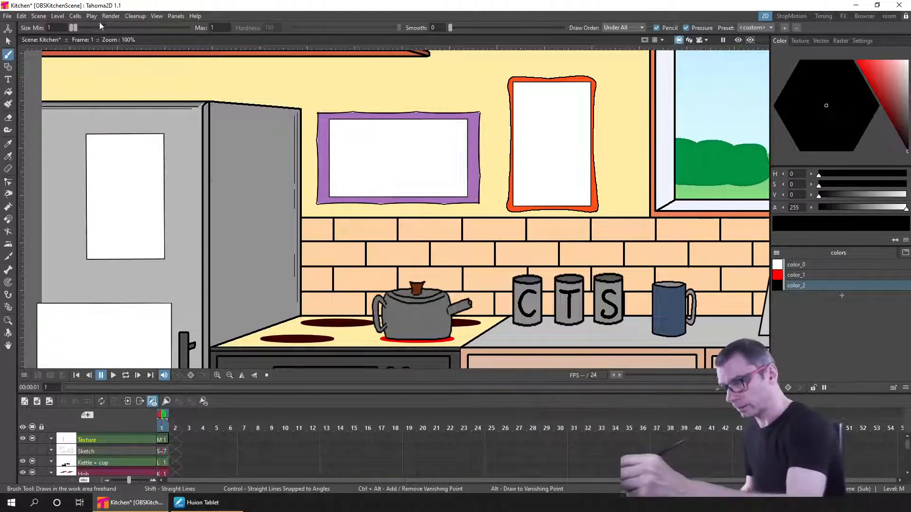
With brush size 2, draw broken vertical lines just inside the front and back edges of the fridge's side panel, and save the scene.
text(2)
key(Tab)
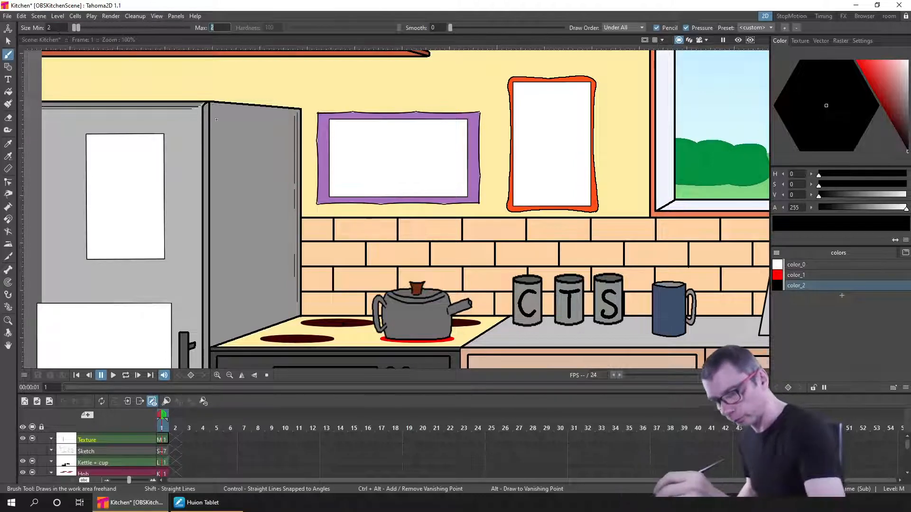
drag(213, 105, 212, 243)
drag(211, 297, 212, 308)
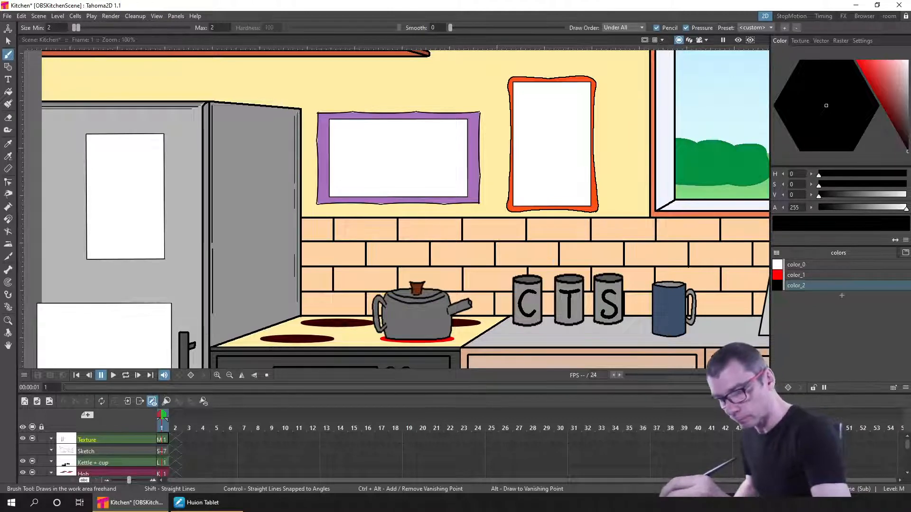
drag(297, 113, 298, 204)
drag(298, 309, 298, 311)
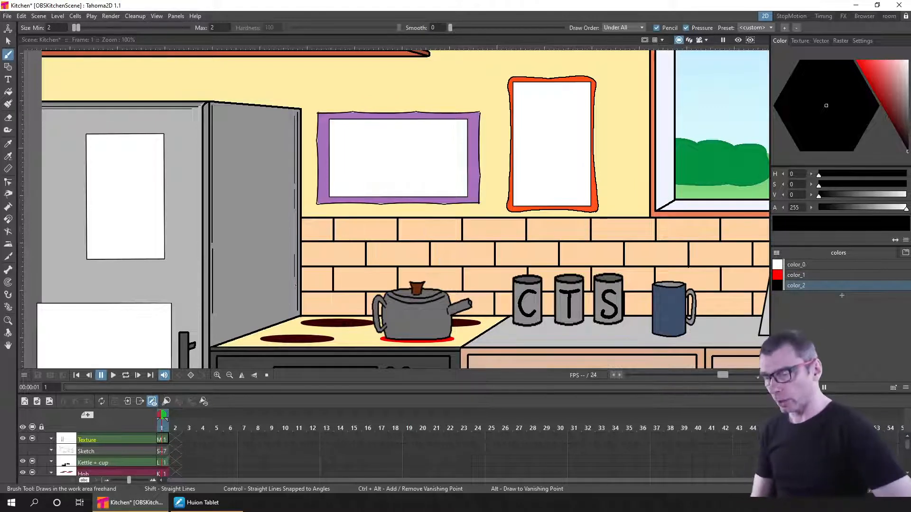
key(ctrl+s)
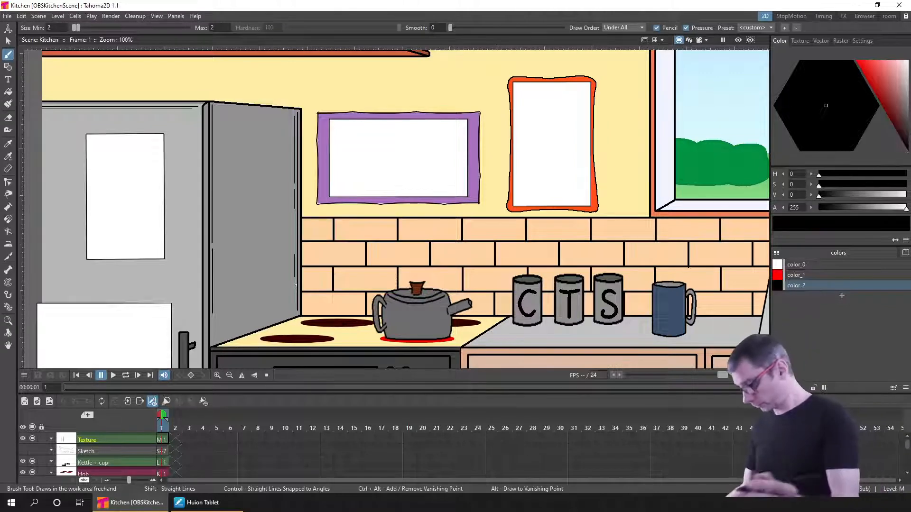
Try to draw a slanted texture line along the bottom edge of the fridge's side panel.
click(226, 335)
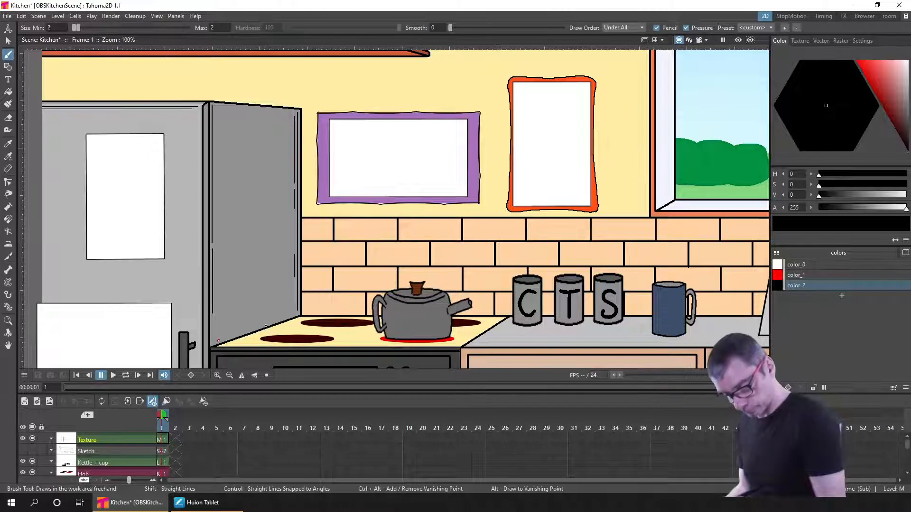
drag(218, 340, 262, 327)
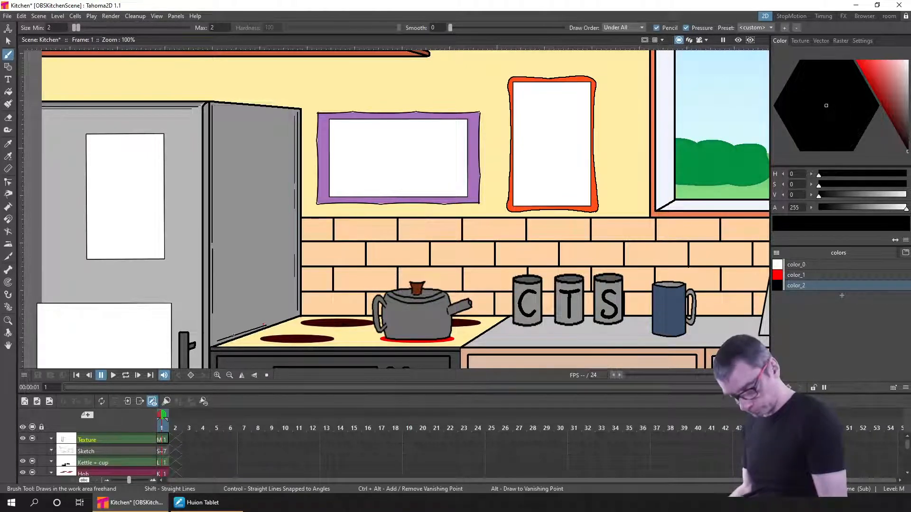
key(ctrl+z)
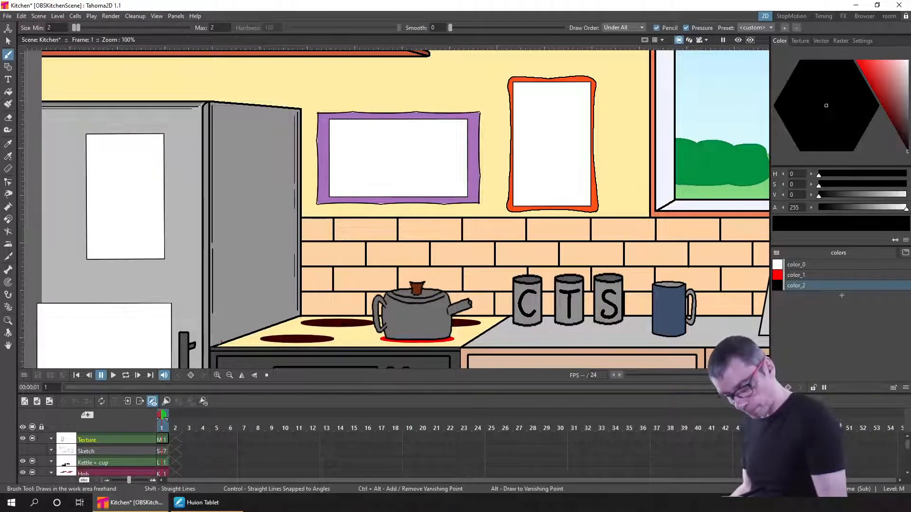
drag(217, 340, 275, 301)
key(ctrl+z)
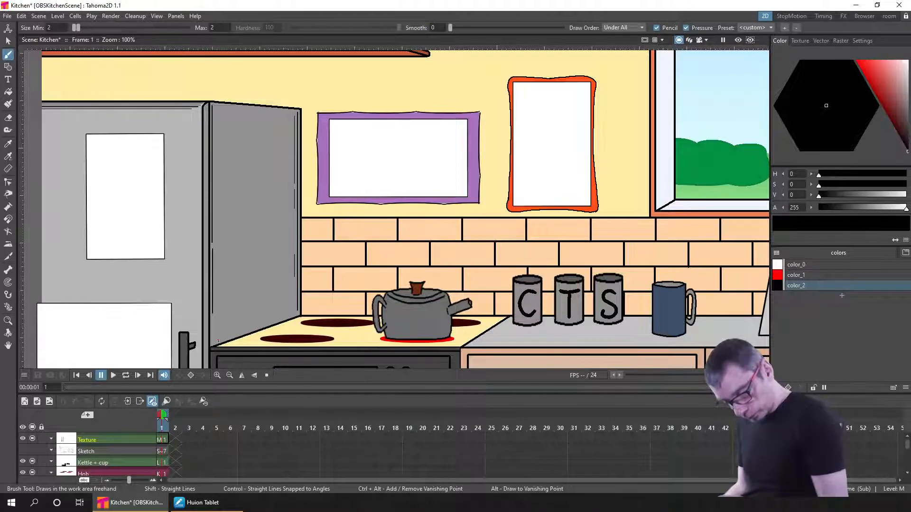
mouse_move(267, 322)
mouse_down()
mouse_move(294, 315)
mouse_move(284, 318)
mouse_up()
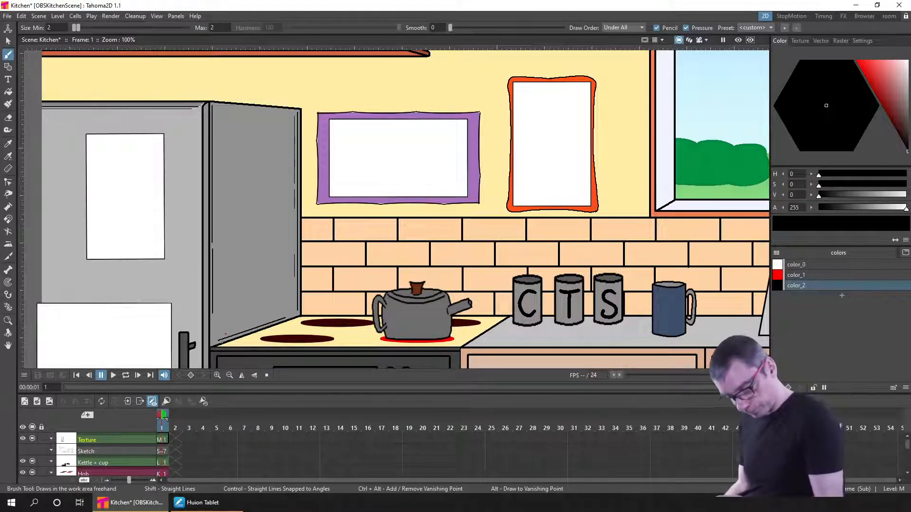
key(ctrl+z)
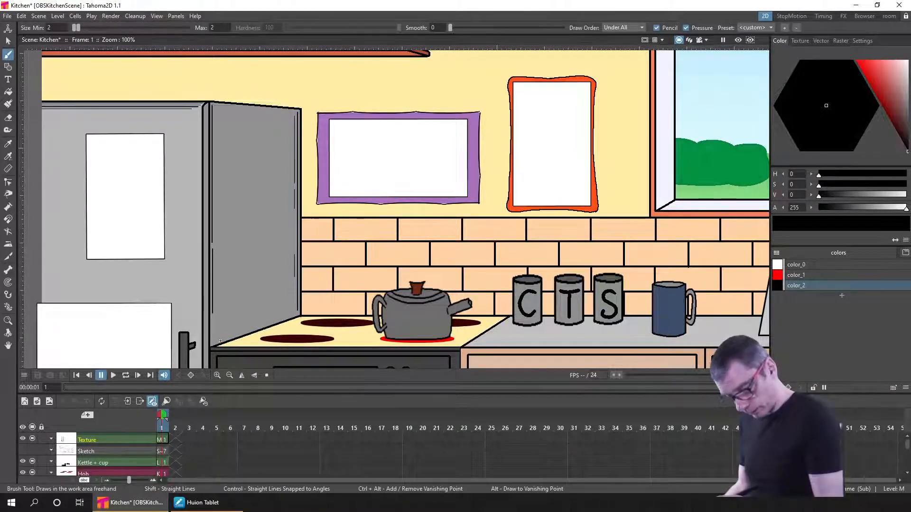
Draw short broken slanted texture lines just above the bottom edge of the fridge's side panel, undoing the stray last stroke.
drag(220, 341, 288, 317)
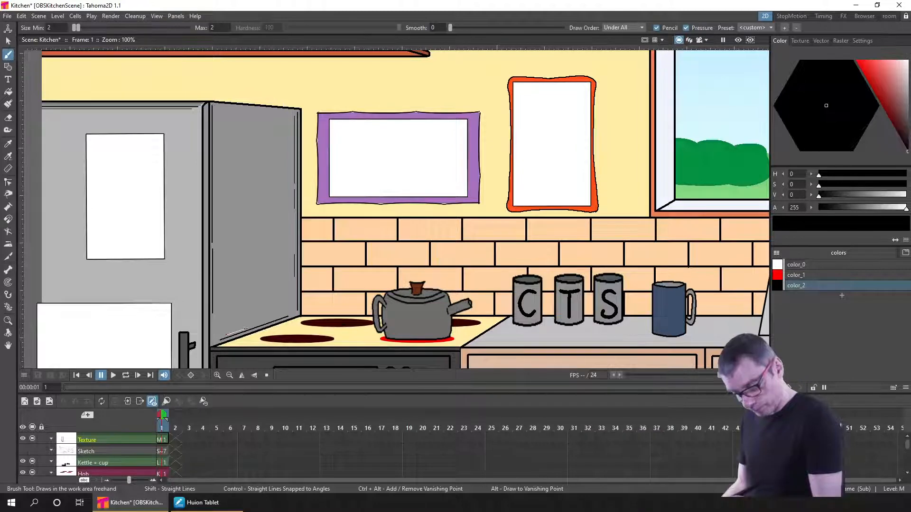
drag(247, 328, 254, 326)
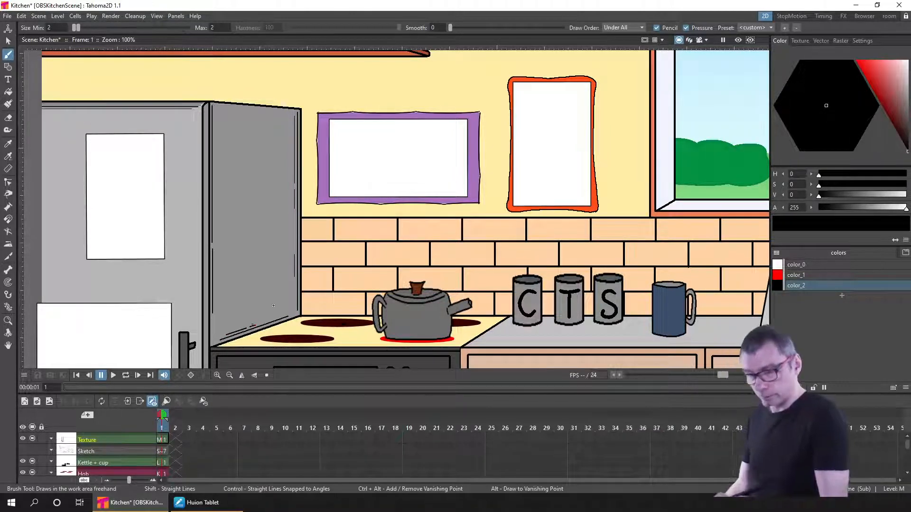
drag(246, 332, 262, 319)
key(ctrl+z)
mouse_move(296, 220)
mouse_down()
mouse_move(305, 248)
mouse_move(276, 154)
mouse_up()
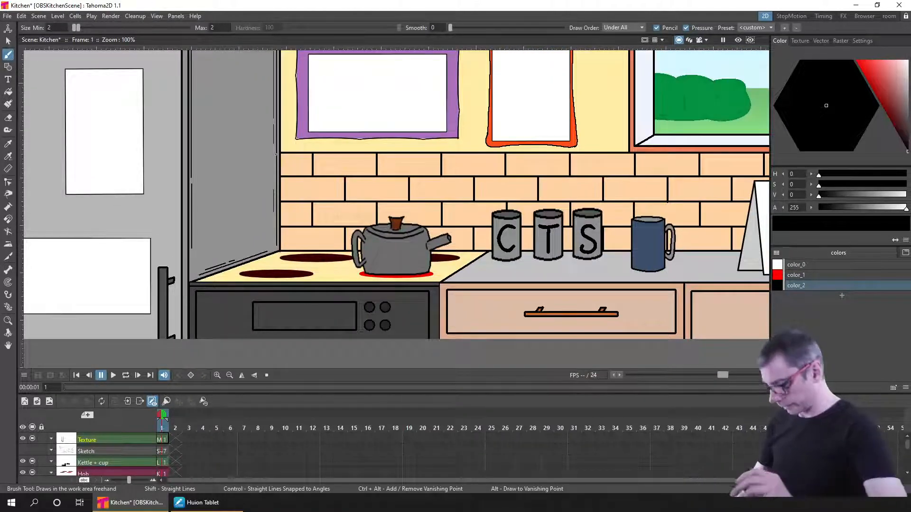
Save the scene and draw broken vertical texture lines along the fridge door's edge beside the side panel, redrawing the lower stretch.
key(ctrl+s)
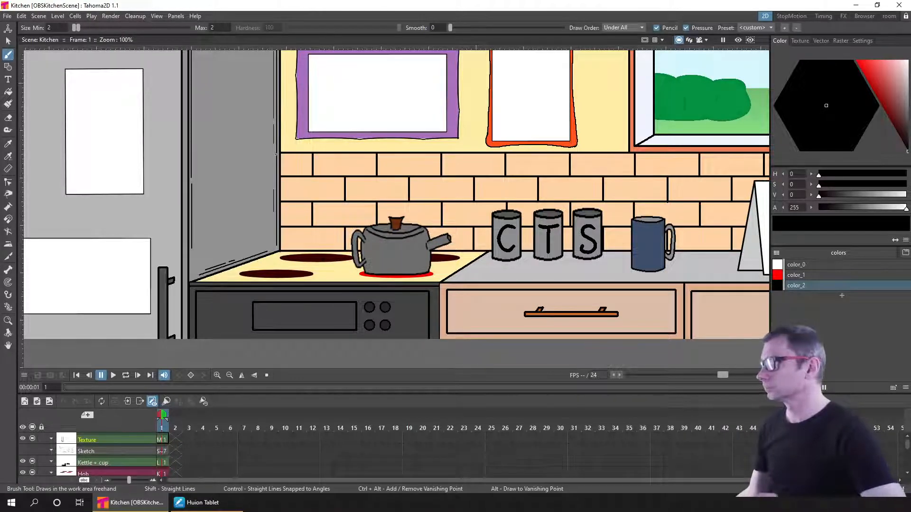
mouse_move(330, 346)
mouse_down()
mouse_move(240, 333)
mouse_move(267, 296)
mouse_move(299, 318)
mouse_move(304, 339)
mouse_up()
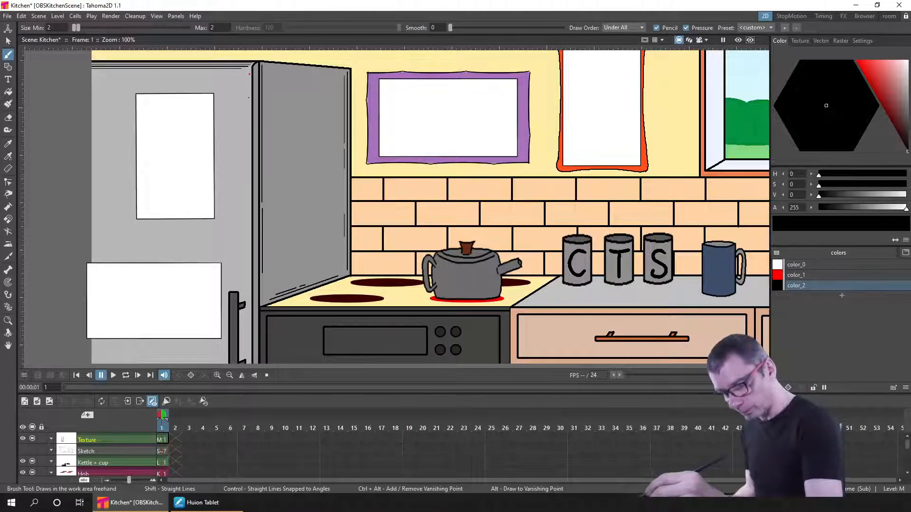
drag(249, 74, 250, 279)
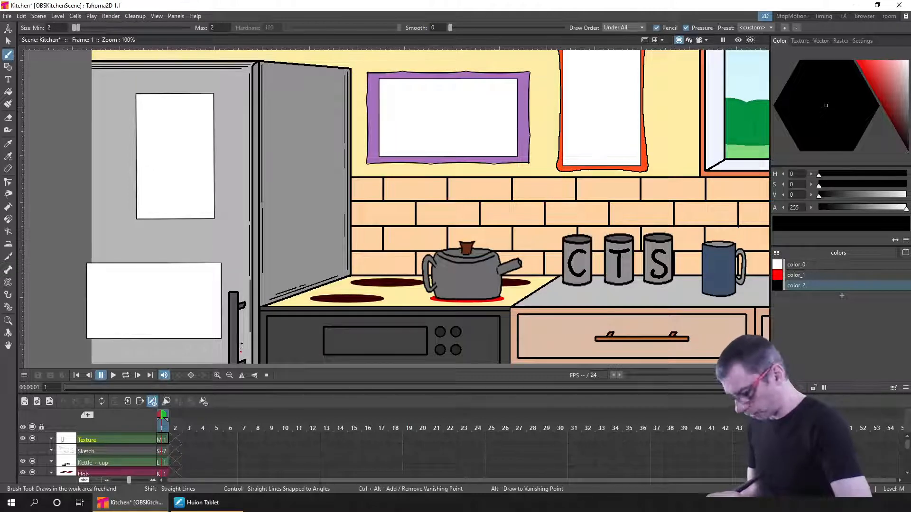
key(ctrl+z)
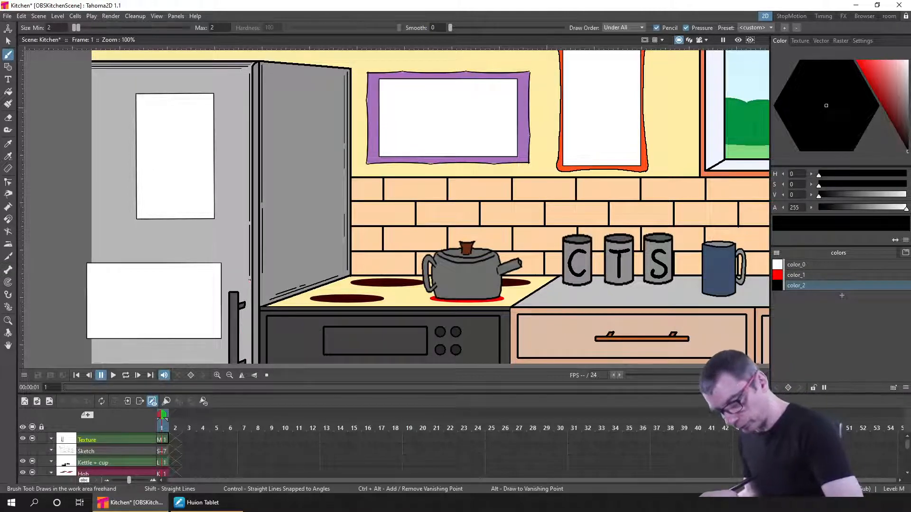
drag(250, 280, 251, 360)
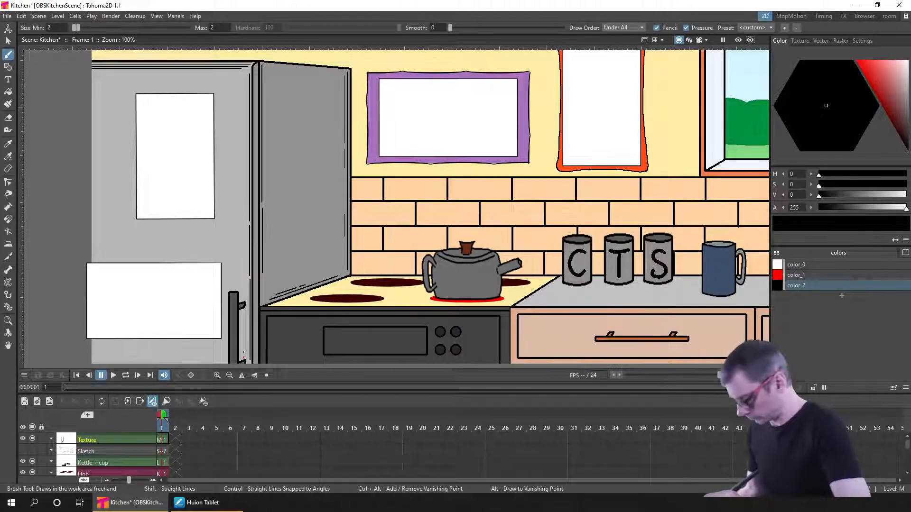
key(ctrl+z)
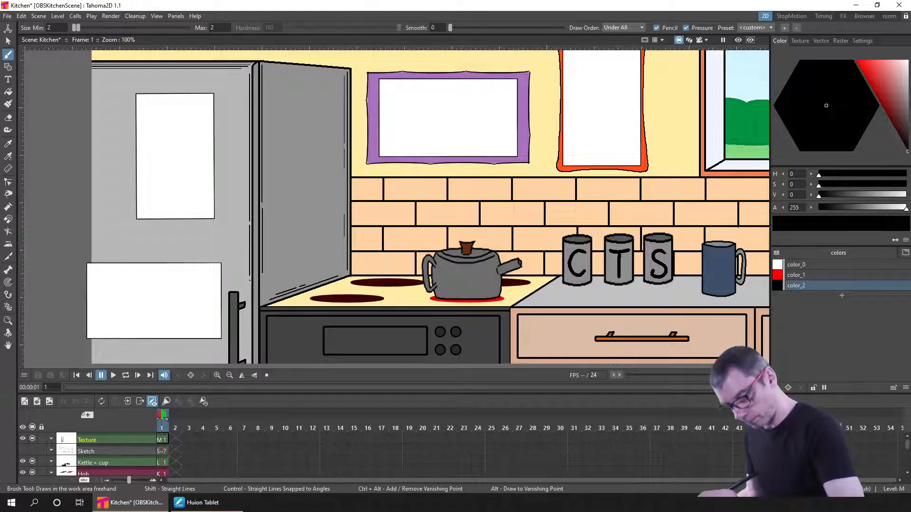
drag(249, 280, 249, 361)
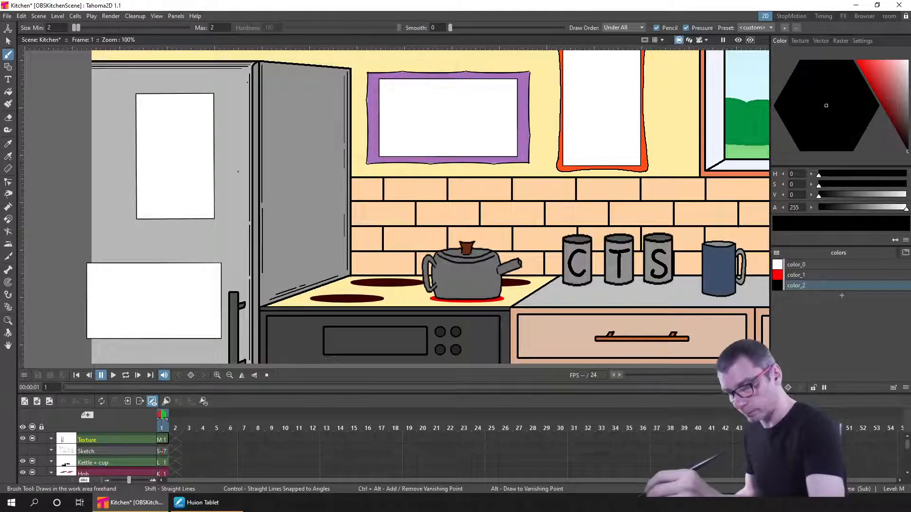
drag(247, 82, 246, 295)
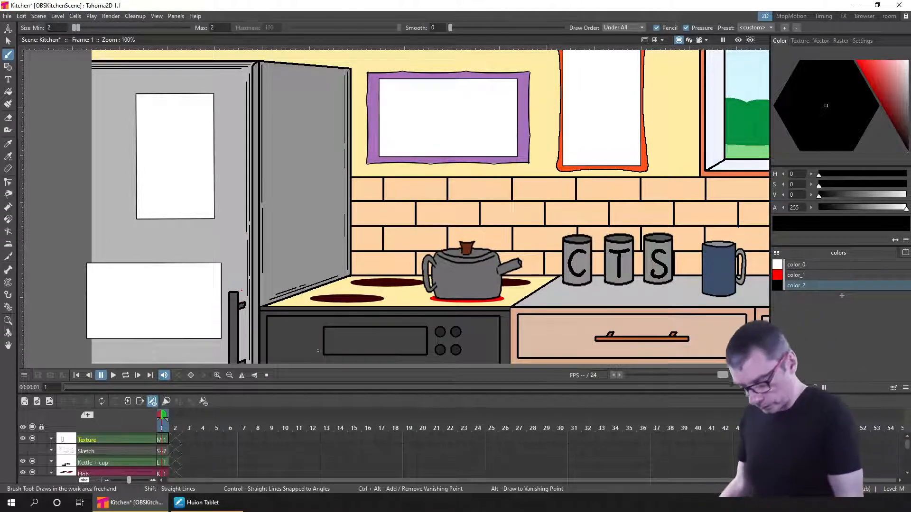
drag(392, 361, 303, 344)
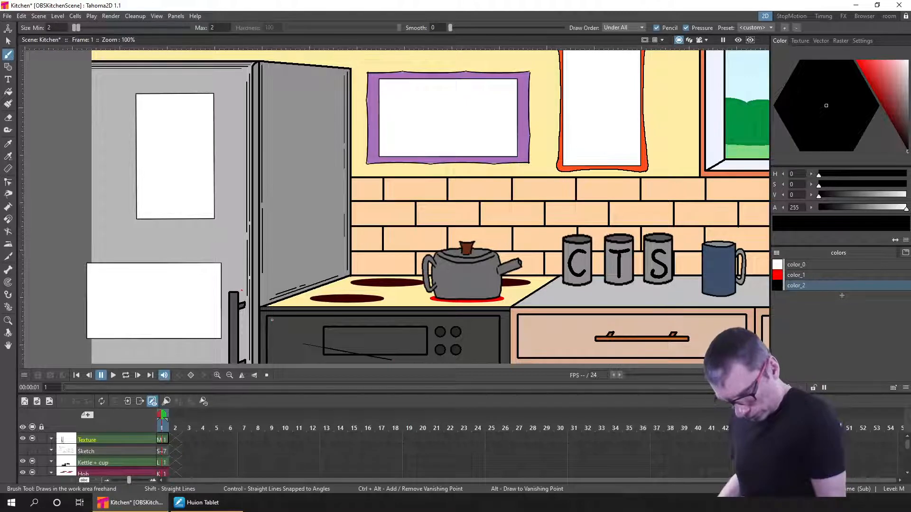
drag(269, 318, 325, 318)
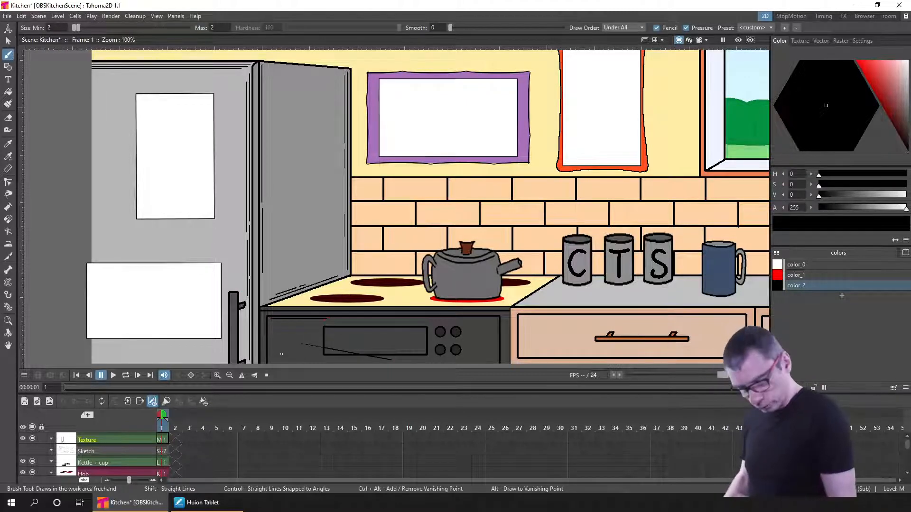
key(ctrl+z)
key(ctrl+z)
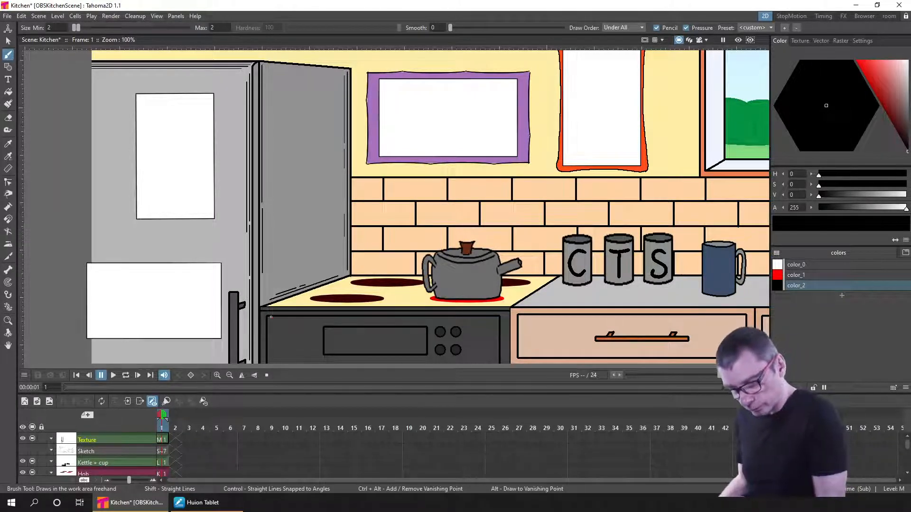
Draw broken texture lines inside the top and side edges of the oven front, plus a vertical line on the cabinet edge beside the oven.
drag(271, 320, 381, 320)
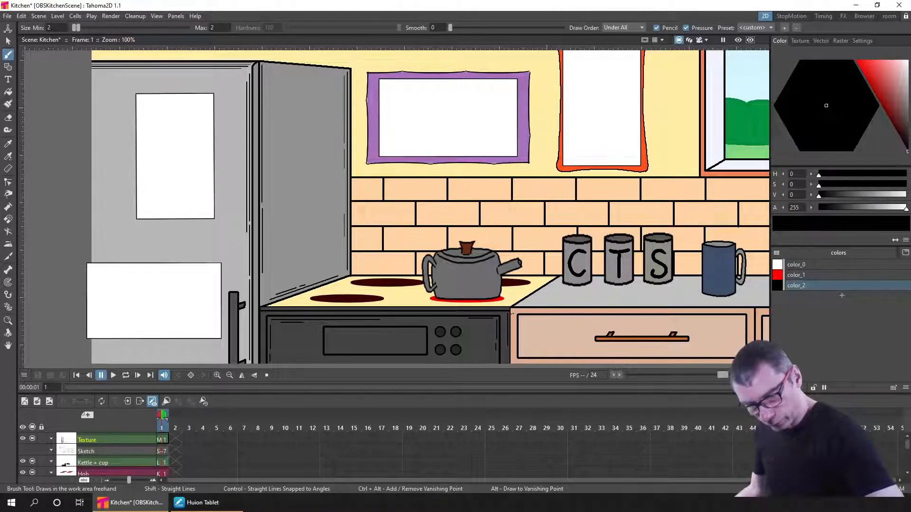
drag(513, 356, 513, 356)
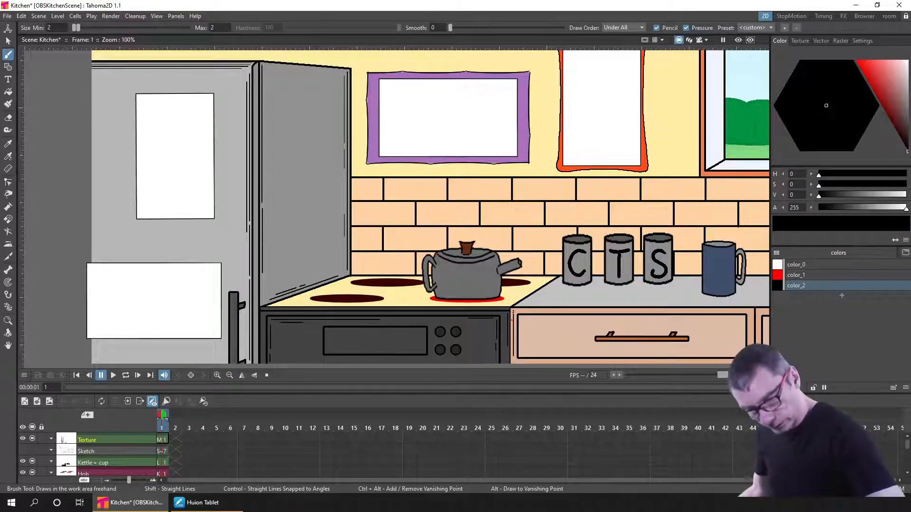
key(ctrl+z)
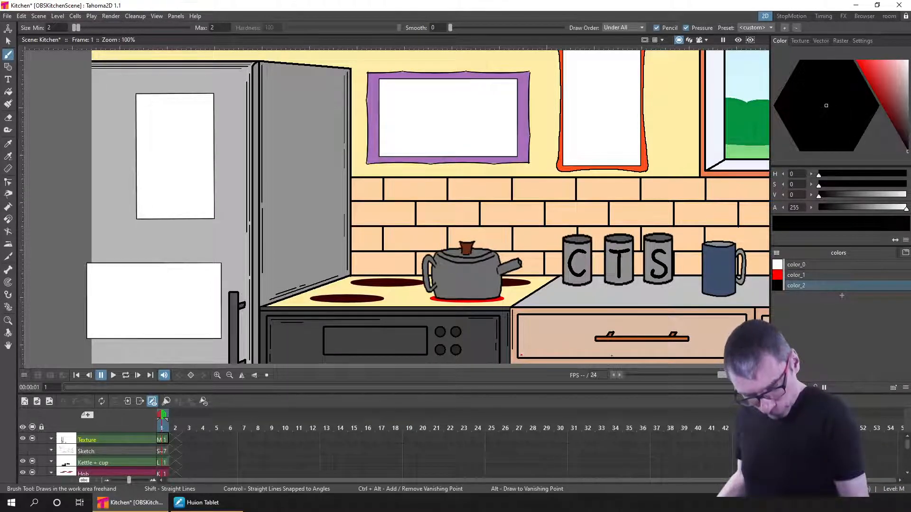
Draw broken horizontal texture lines just above the bottom edge of the drawer front with the handle, redoing the second stretch.
drag(521, 355, 612, 354)
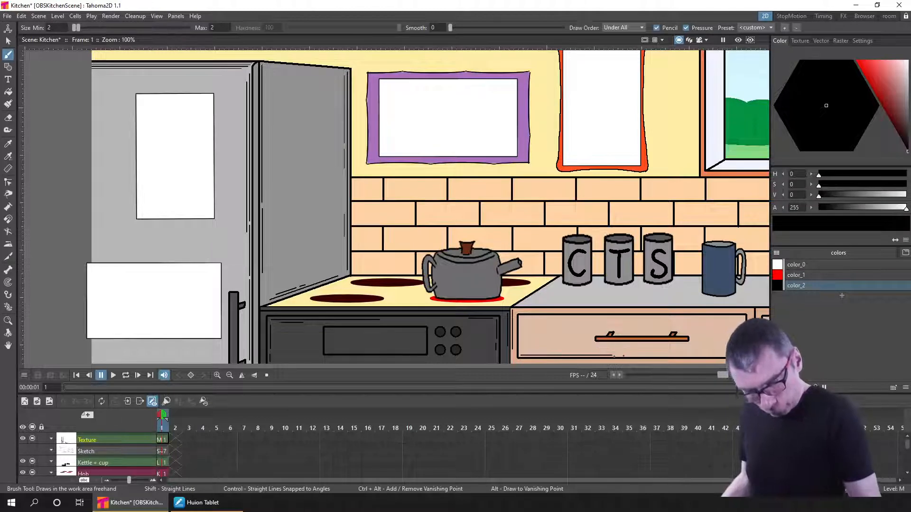
drag(616, 355, 711, 355)
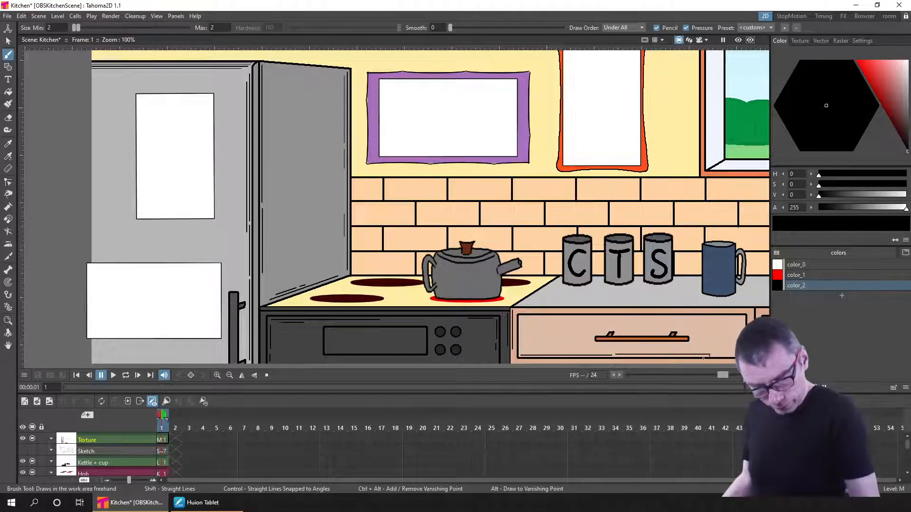
key(ctrl+z)
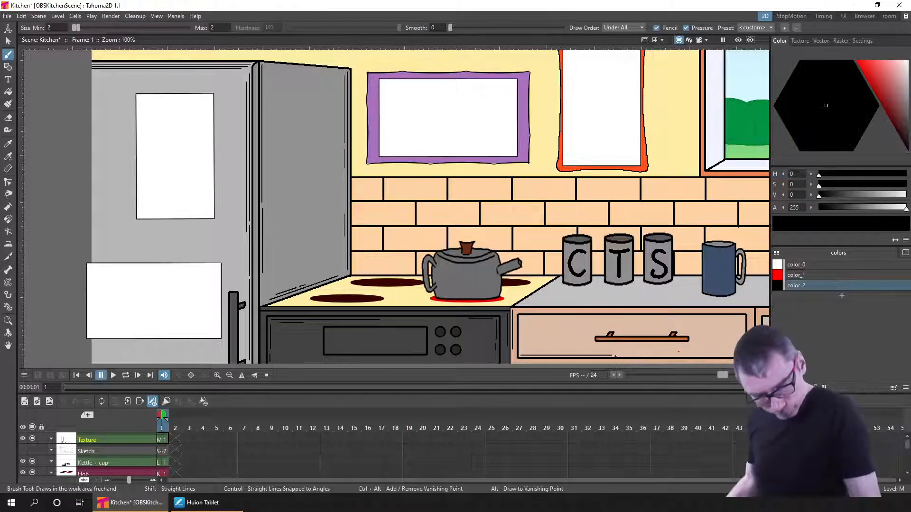
drag(617, 355, 714, 355)
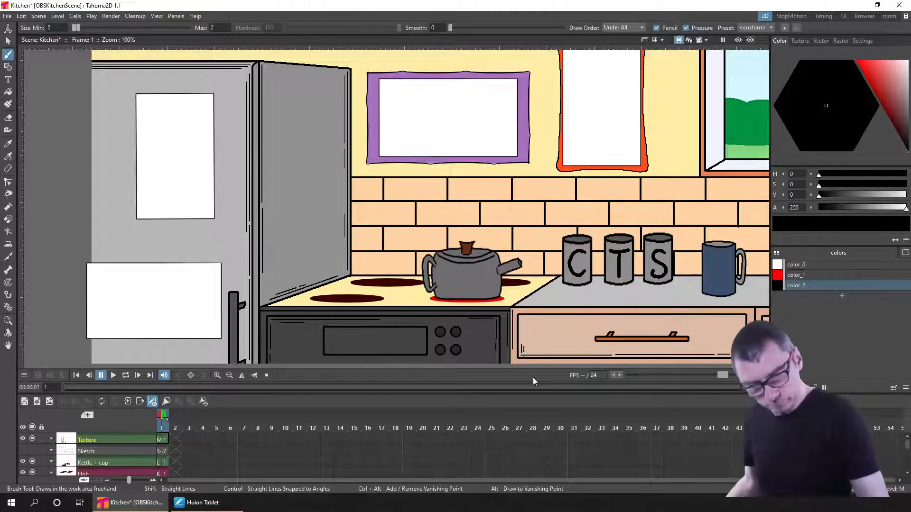
Draw broken texture lines inside the top and right-hand edges of the drawer front, and save the scene.
drag(743, 318, 721, 317)
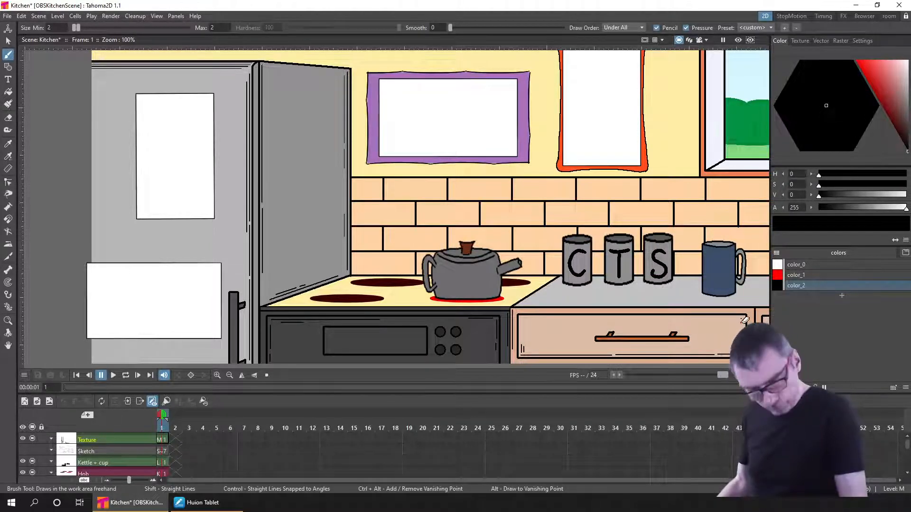
key(a)
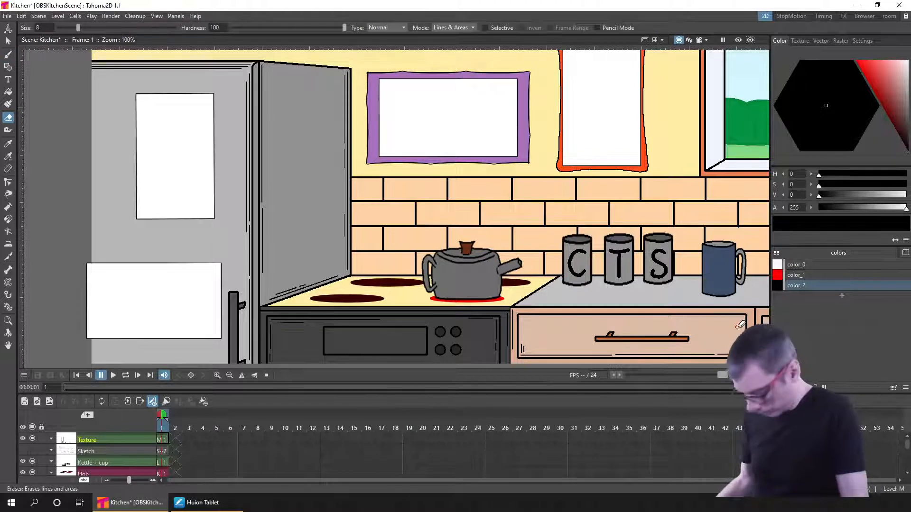
key(b)
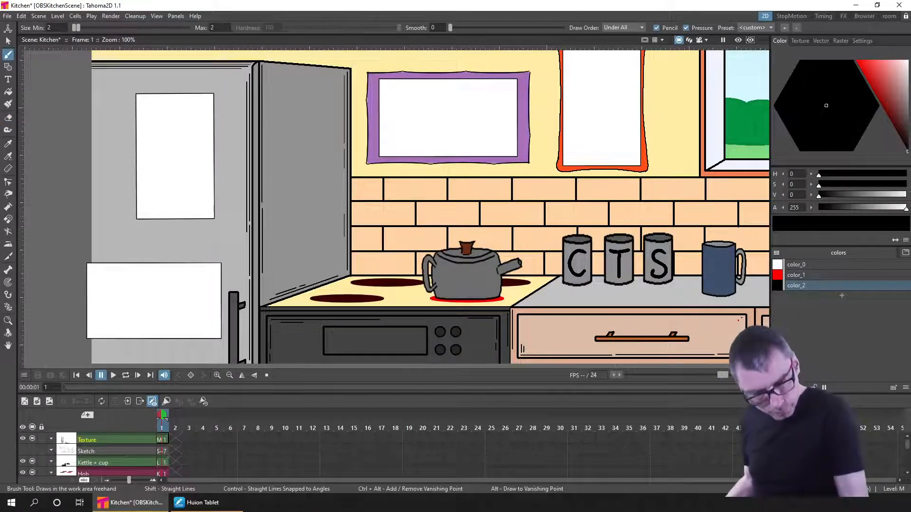
drag(743, 318, 617, 317)
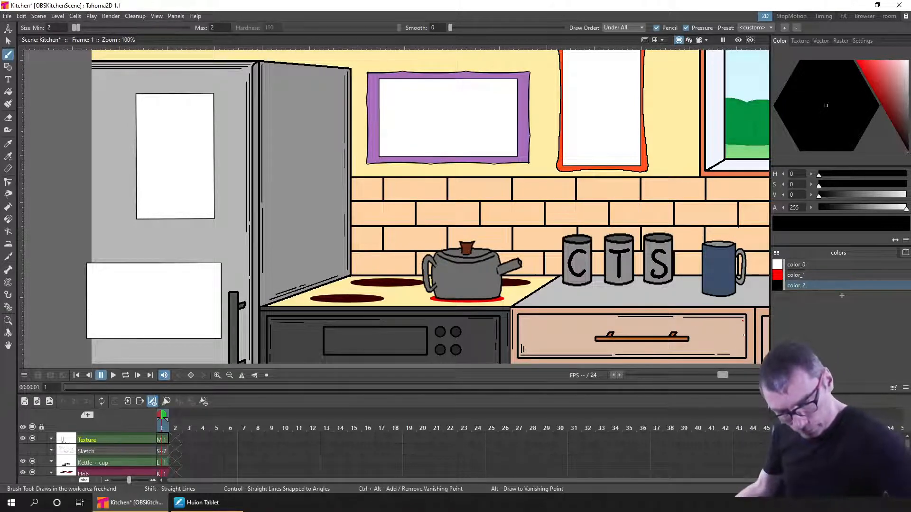
drag(744, 335, 744, 346)
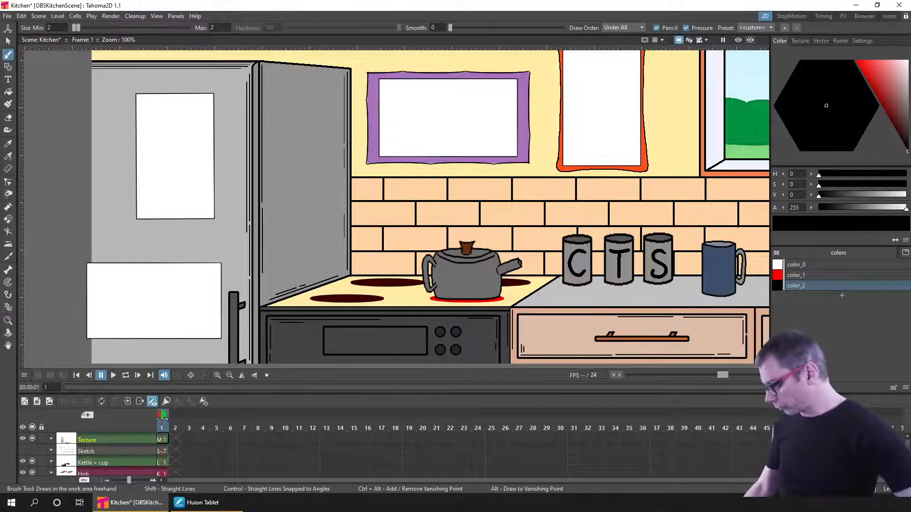
key(ctrl+s)
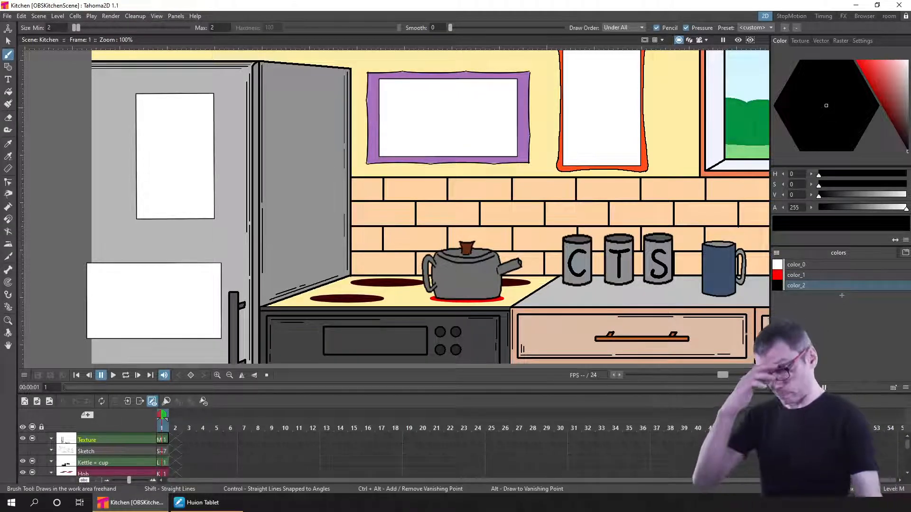
Draw short horizontal texture lines inside the upper left corner of the drawer front, replacing the first attempt.
drag(649, 326, 655, 340)
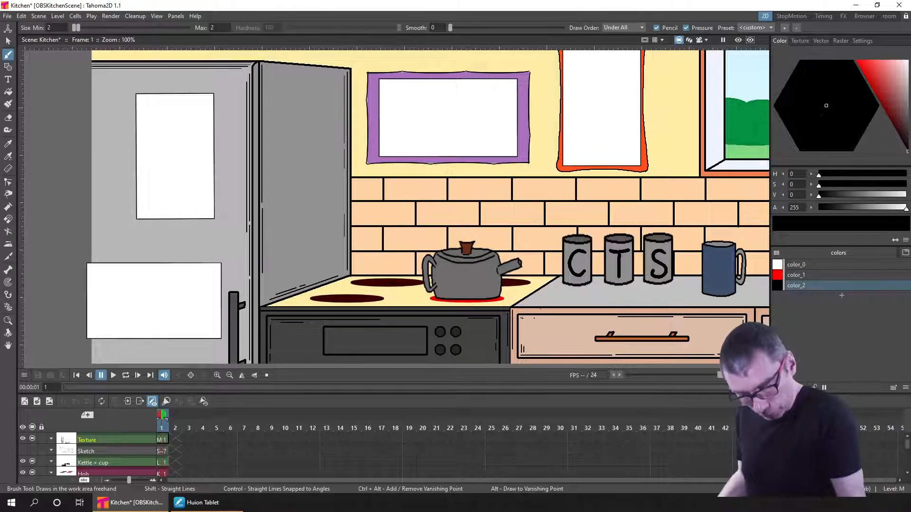
drag(577, 318, 545, 320)
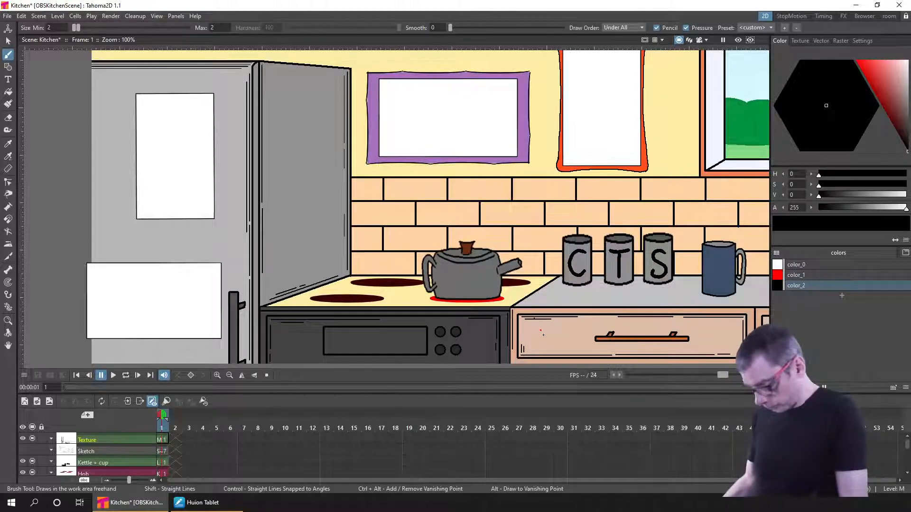
key(ctrl+z)
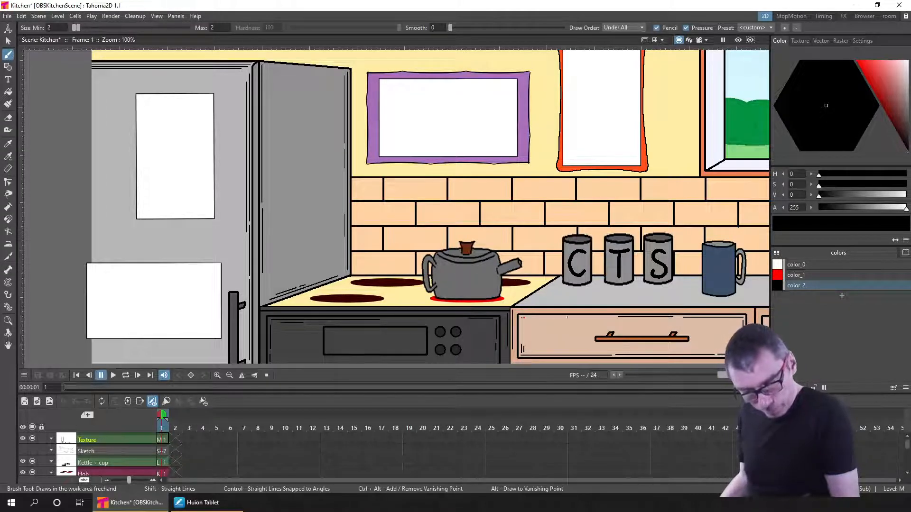
mouse_move(522, 317)
mouse_down()
mouse_move(571, 317)
mouse_move(554, 320)
mouse_up()
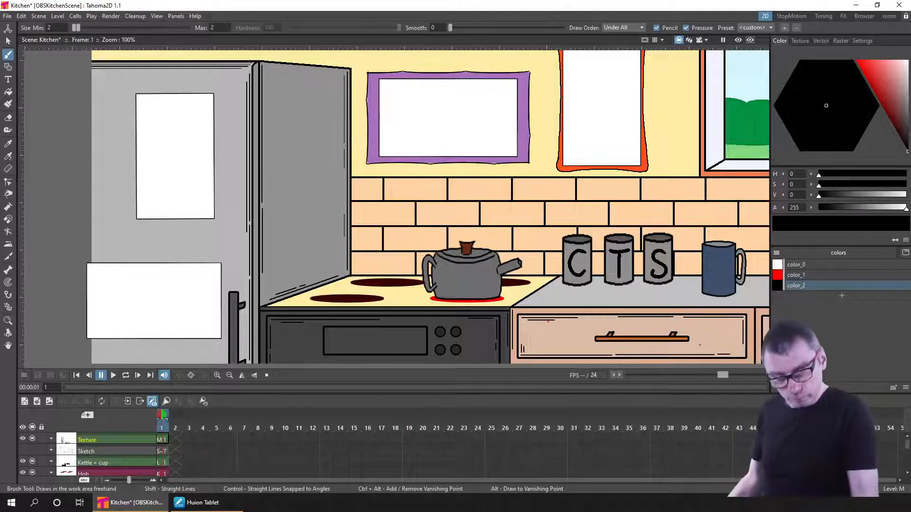
drag(468, 318, 493, 318)
Draw a broken vertical texture line inside the right-hand edge of the cabinet front beside the drawer, erase the stray dot, and save the scene.
drag(736, 348, 417, 318)
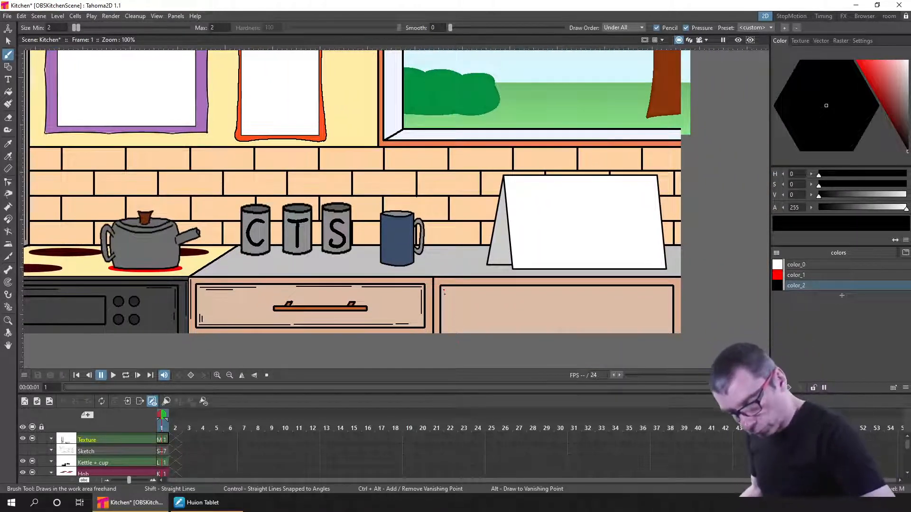
drag(442, 289, 443, 331)
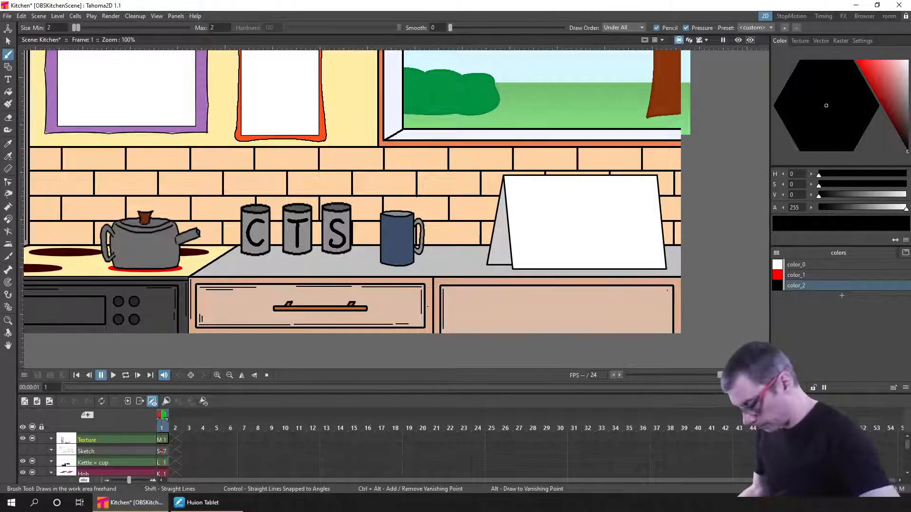
key(ctrl+z)
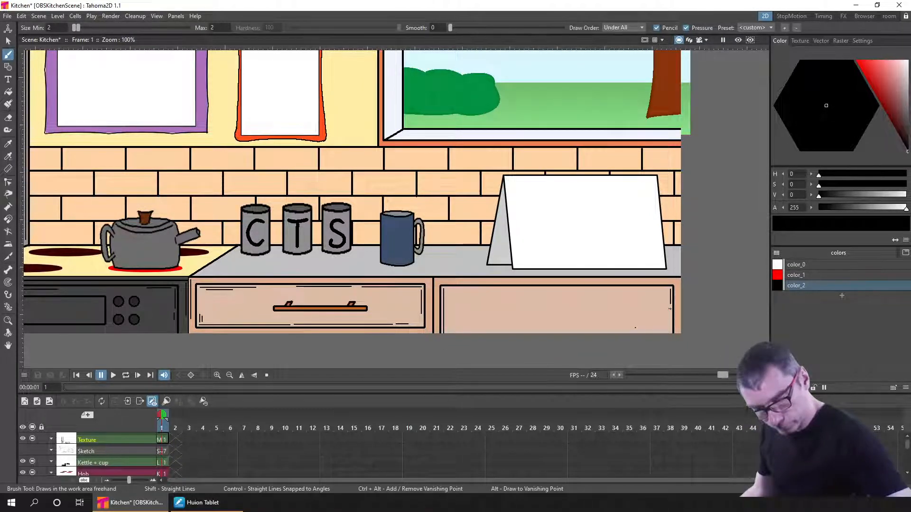
drag(670, 308, 671, 332)
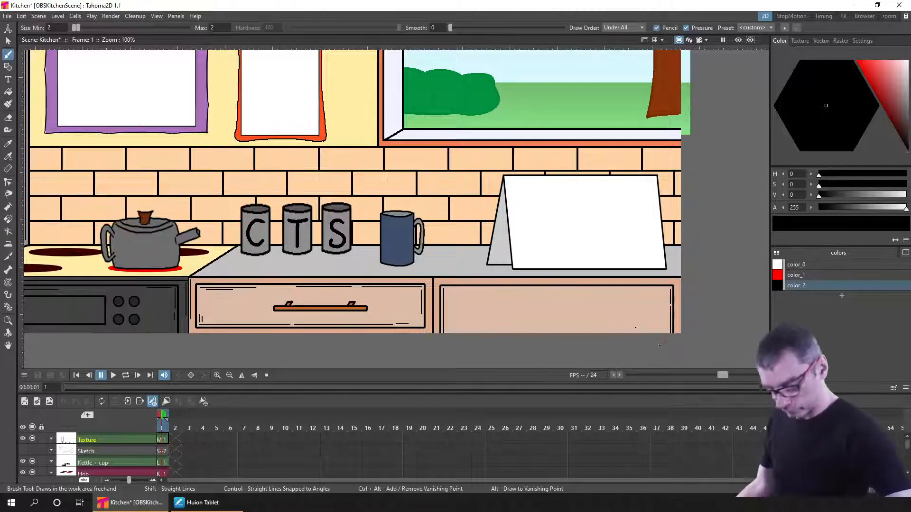
key(a)
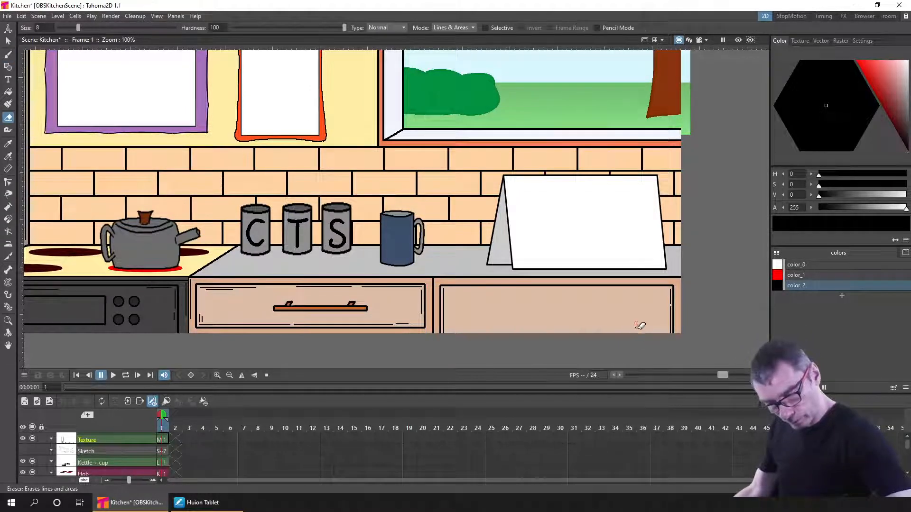
key(b)
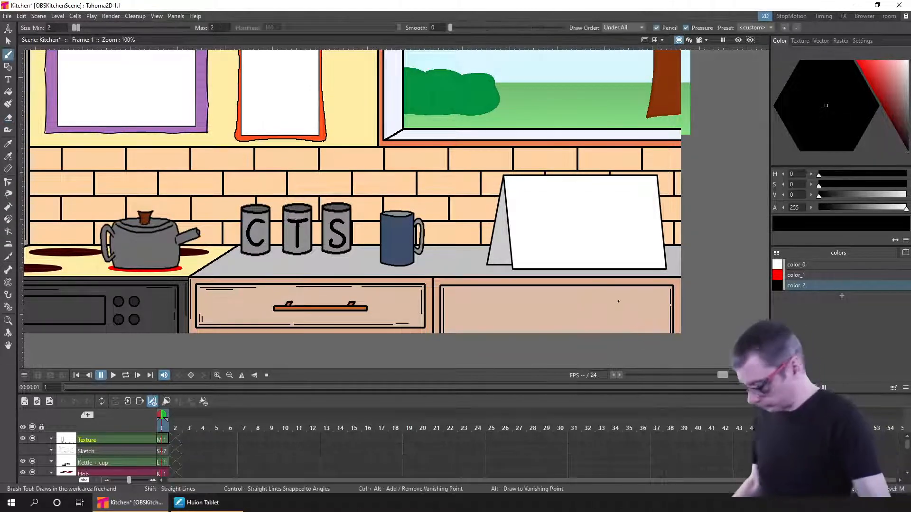
key(ctrl+s)
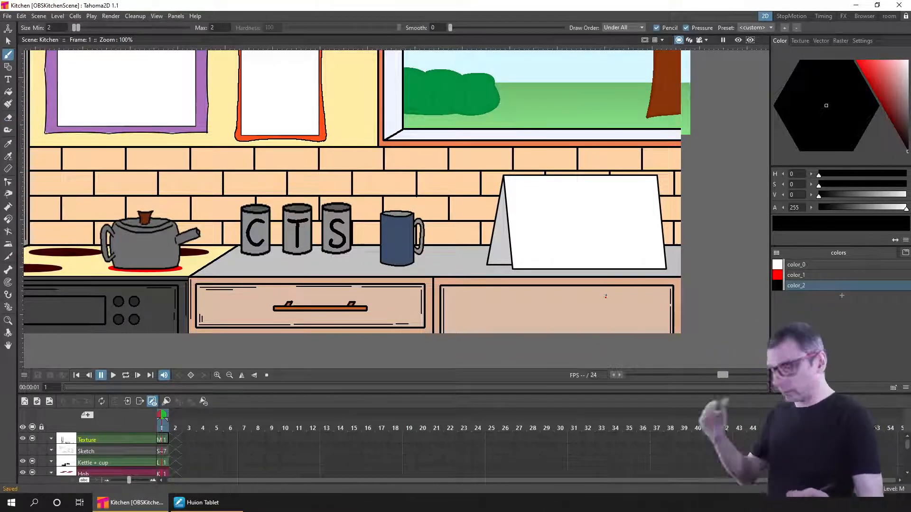
Draw short broken horizontal texture lines inside the upper left corner of the cabinet front beside the drawer, replacing the first stray stroke.
drag(493, 284, 496, 291)
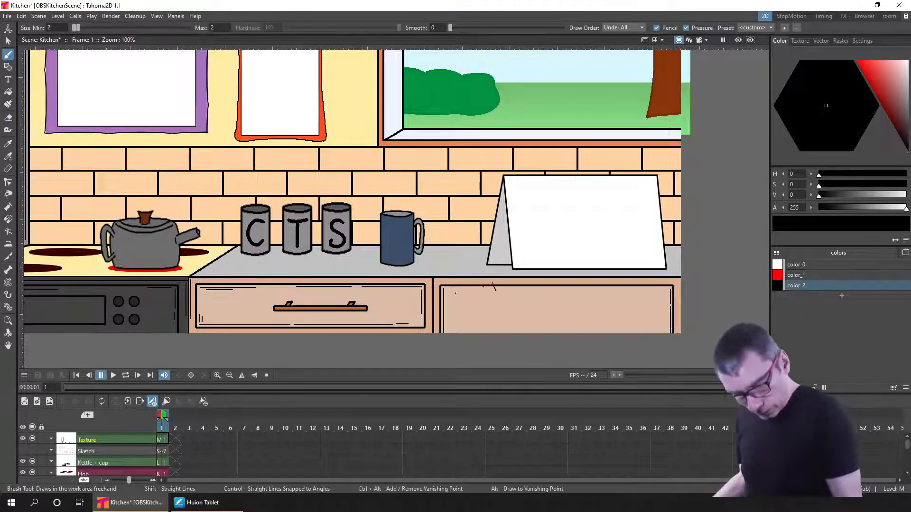
key(ctrl+z)
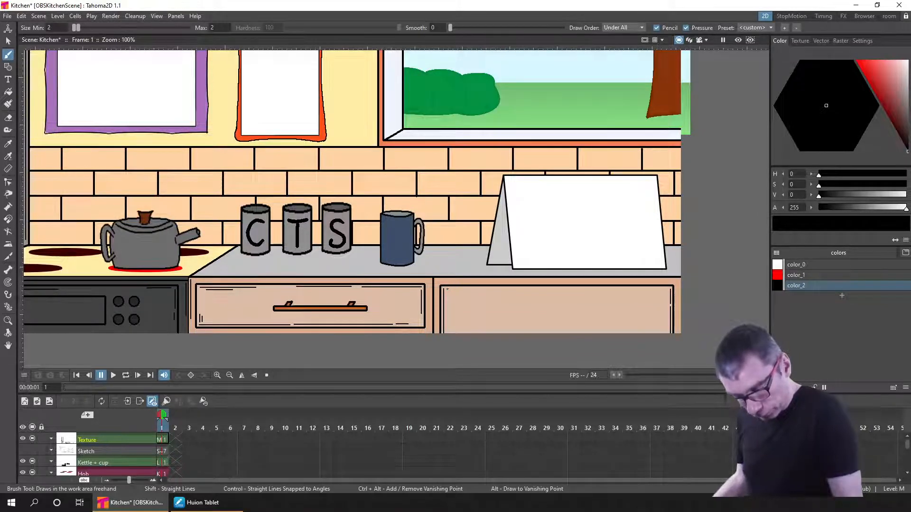
drag(538, 289, 446, 288)
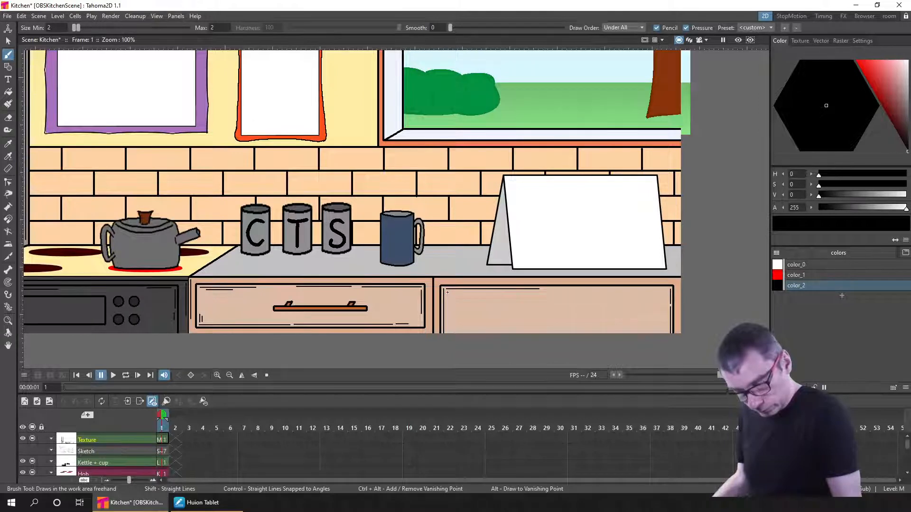
mouse_move(507, 292)
mouse_down()
mouse_move(449, 292)
mouse_move(445, 312)
mouse_up()
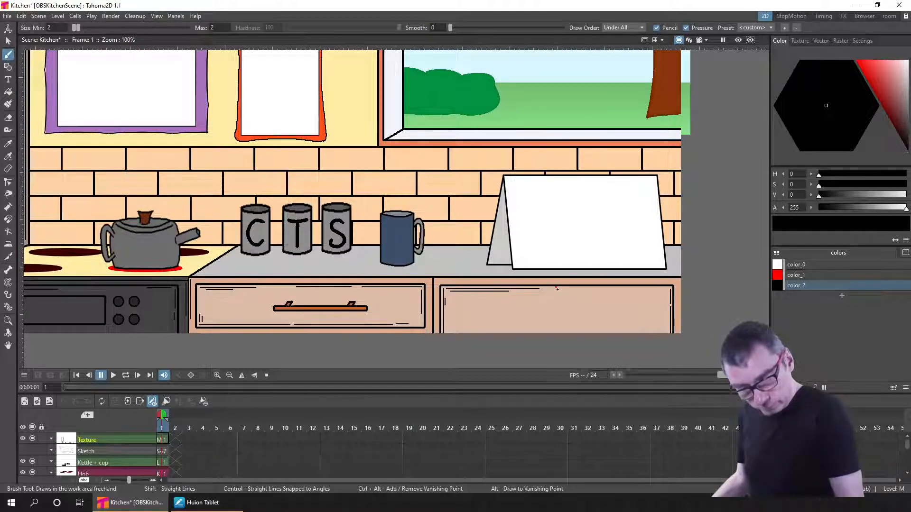
drag(619, 291, 623, 289)
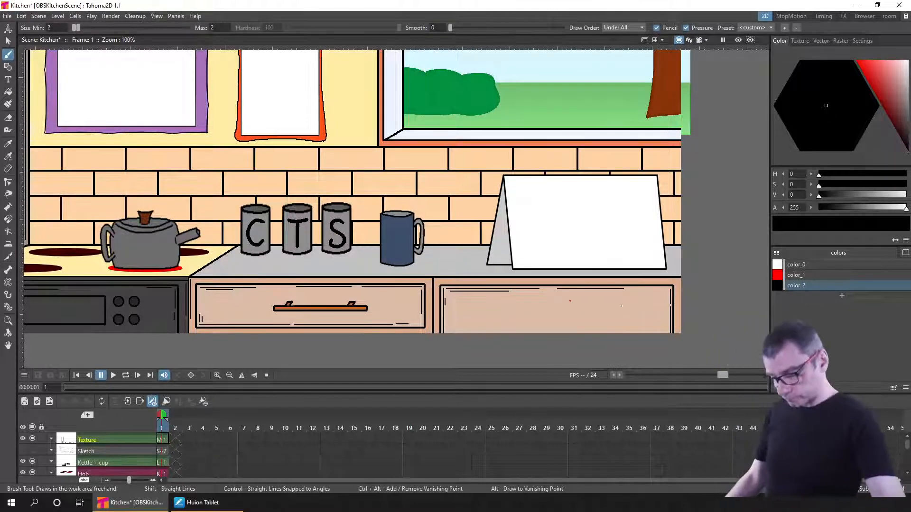
Draw broken slanted texture lines along the worktop's edge beside the hob, undoing the stray stroke, and save the scene.
key(s)
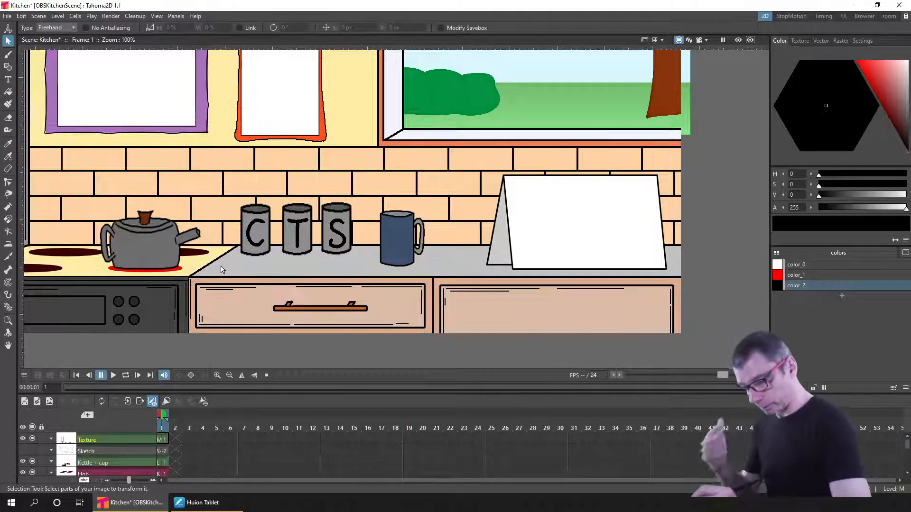
key(b)
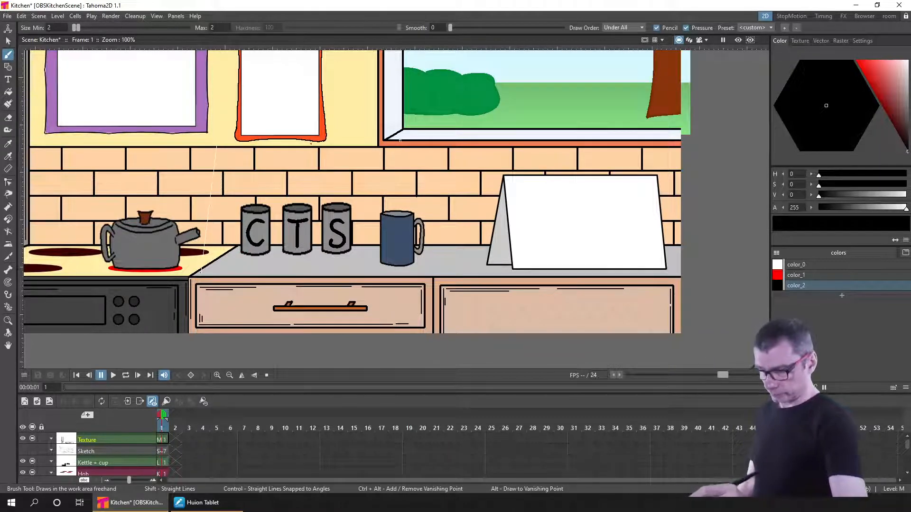
drag(217, 146, 204, 247)
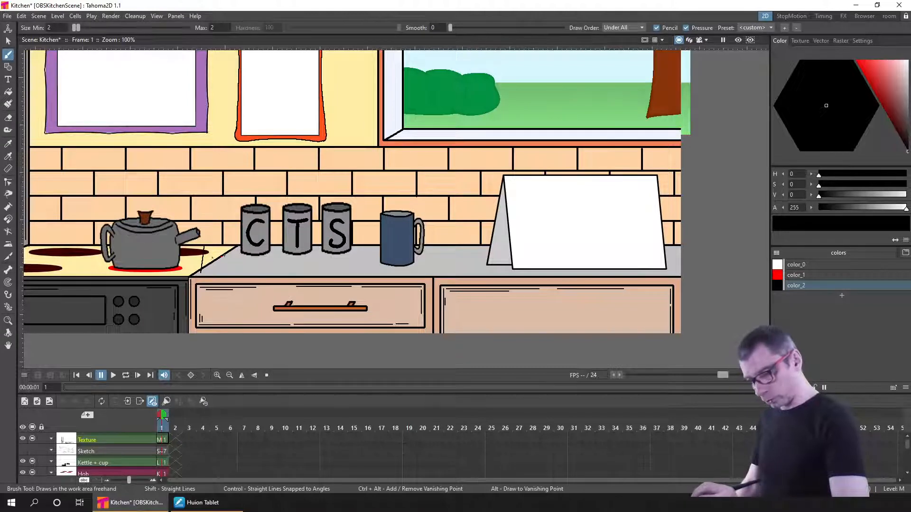
key(ctrl+z)
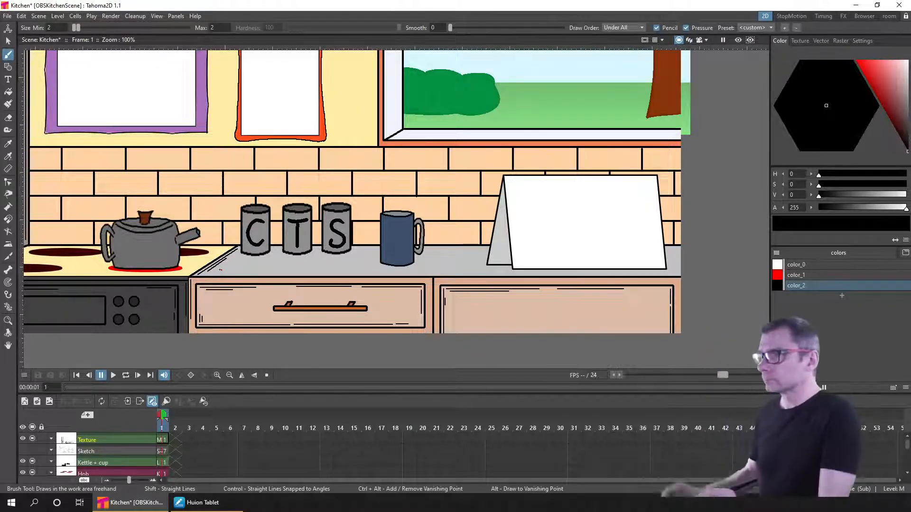
key(ctrl+s)
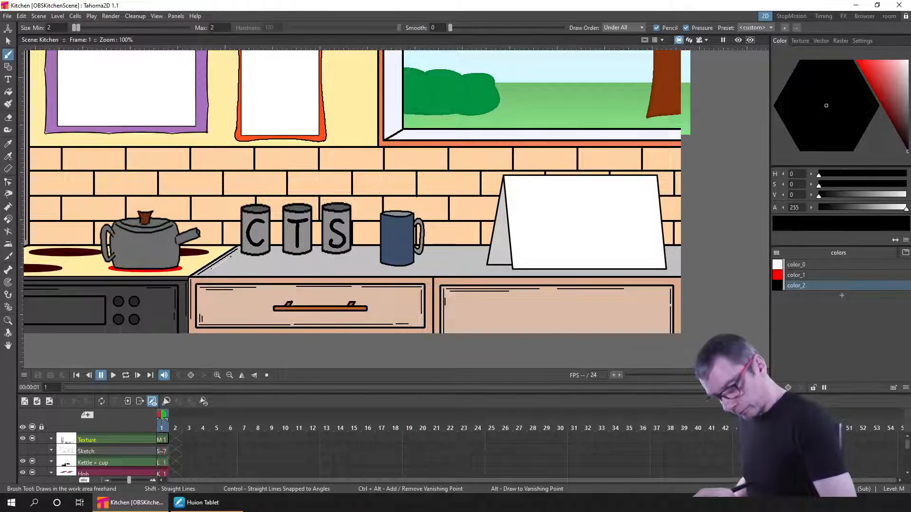
drag(212, 269, 231, 257)
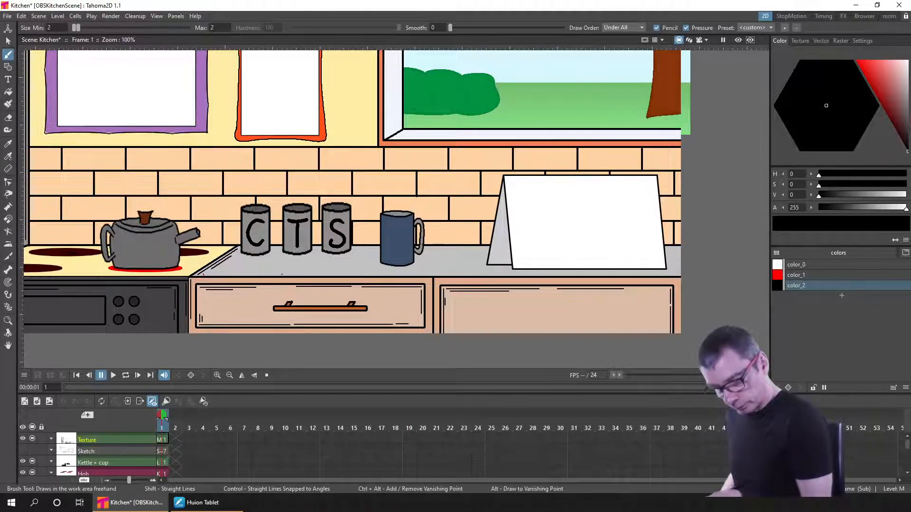
Draw a broken horizontal texture line along the worktop's front edge, replacing the first attempt.
drag(297, 273, 298, 274)
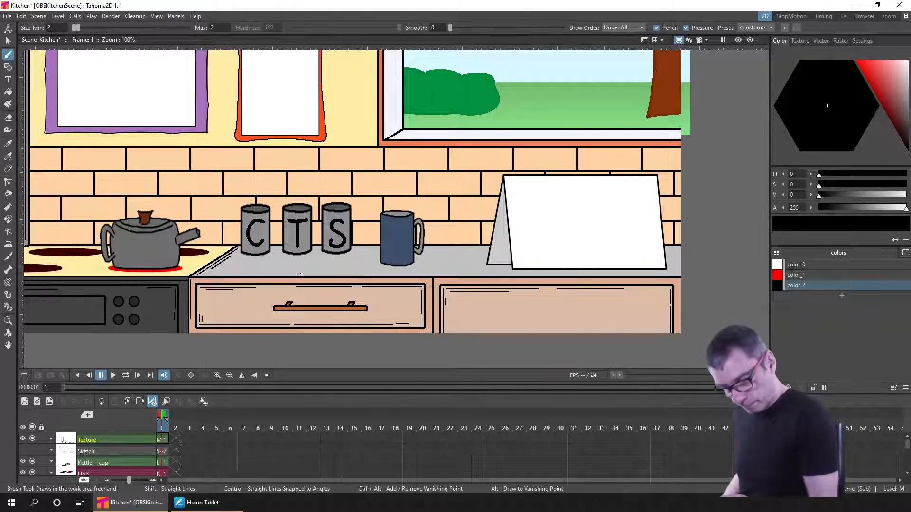
key(ctrl+z)
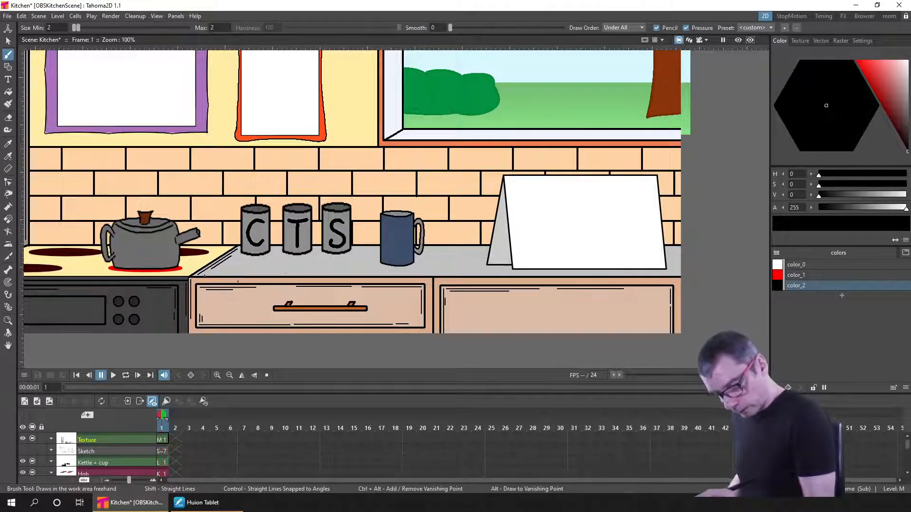
drag(204, 274, 676, 266)
key(e)
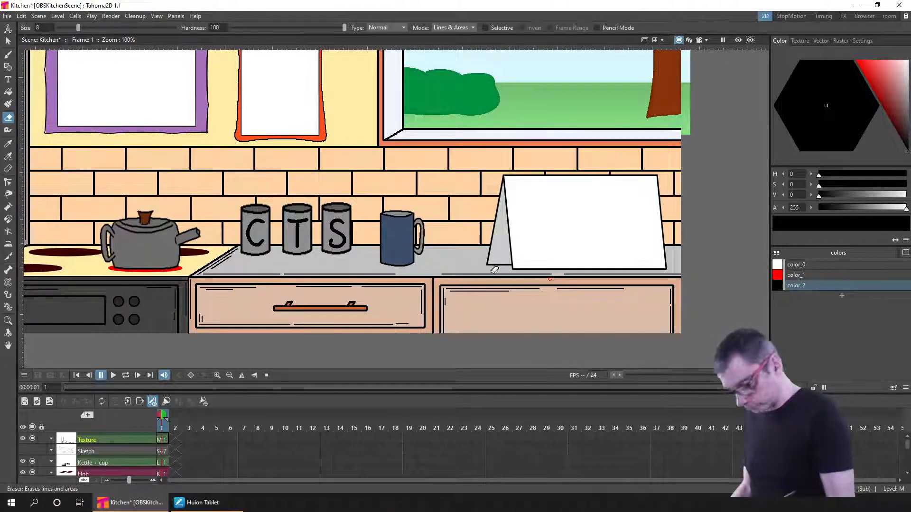
key(b)
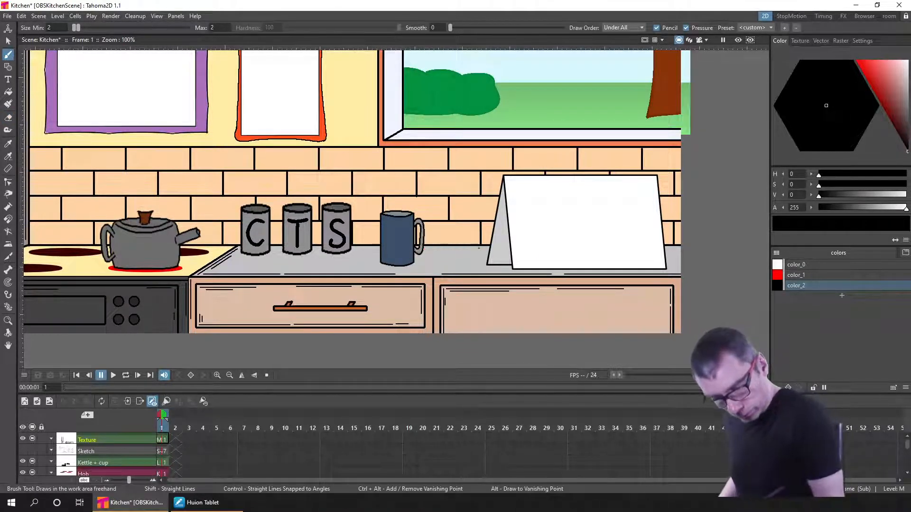
Draw broken horizontal texture lines along the worktop's back edge across the canisters and mug, replacing the first attempt.
drag(480, 248, 315, 249)
key(ctrl+z)
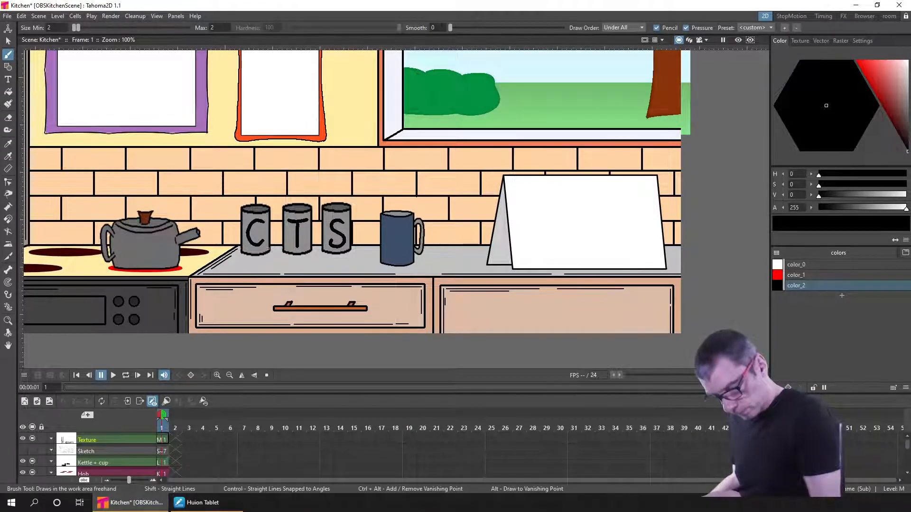
drag(269, 249, 470, 250)
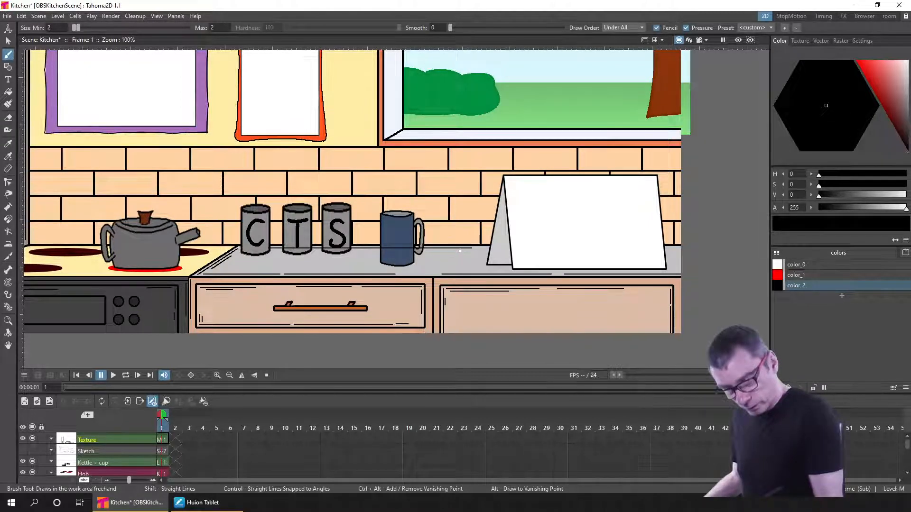
drag(460, 251, 359, 254)
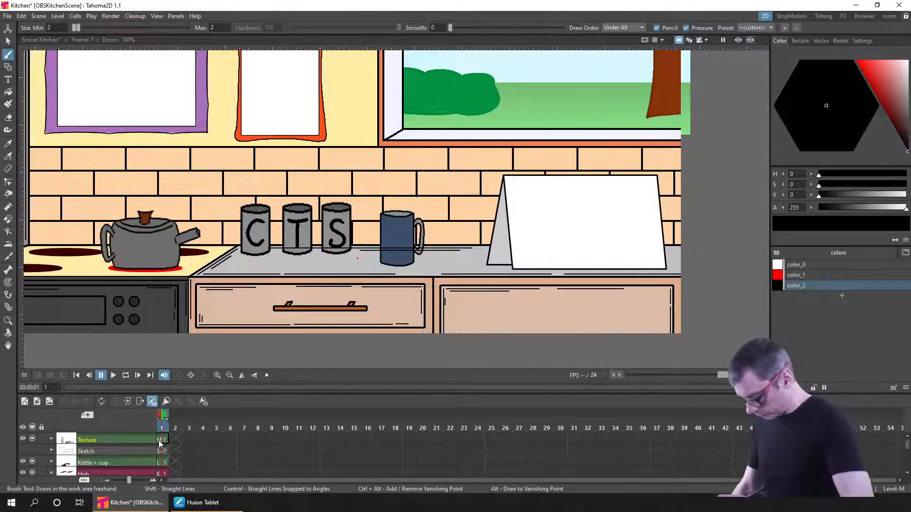
Move the Texture level beneath the Kettle + cup level in the stacking order, and save the scene.
key(ctrl+s)
drag(145, 435, 143, 460)
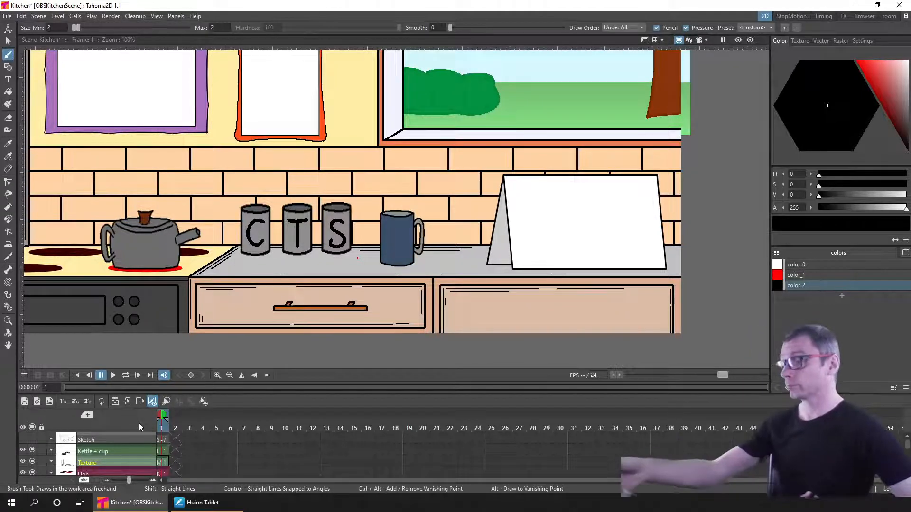
key(ctrl+s)
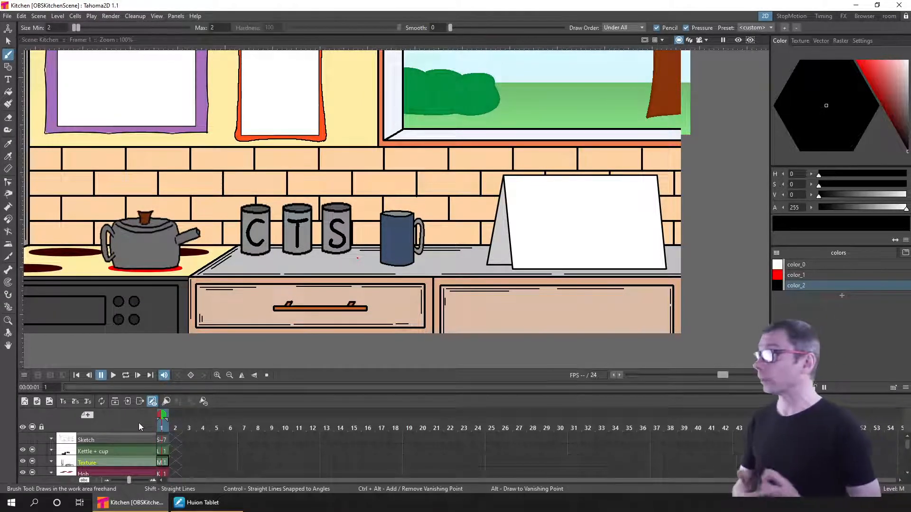
Toggle the Kettle + cup level's visibility off and on to check which parts of the kitchen it contains.
click(615, 287)
mouse_move(585, 305)
mouse_down()
mouse_move(458, 345)
mouse_move(679, 323)
mouse_up()
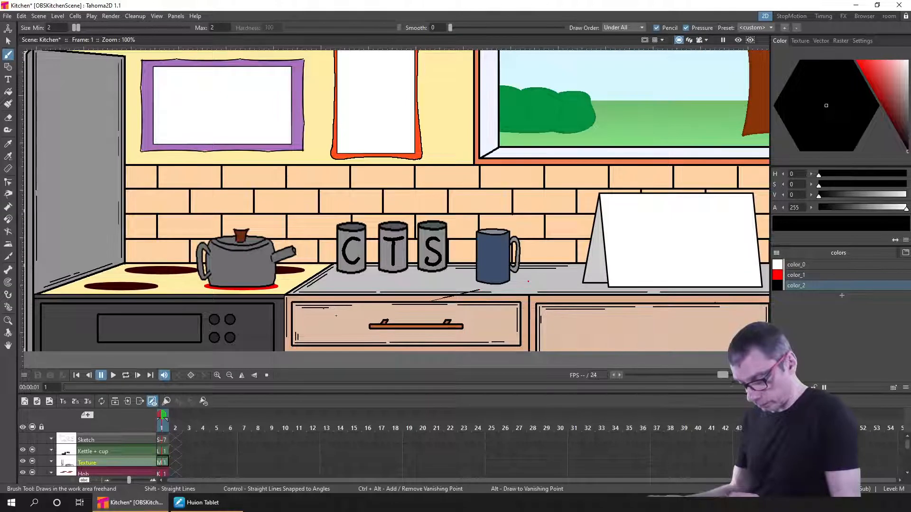
drag(305, 316, 429, 297)
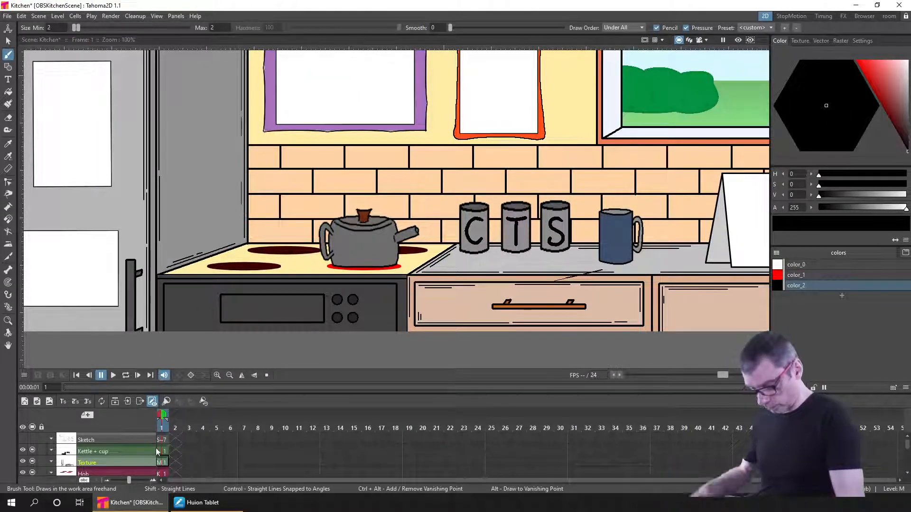
click(33, 449)
click(32, 451)
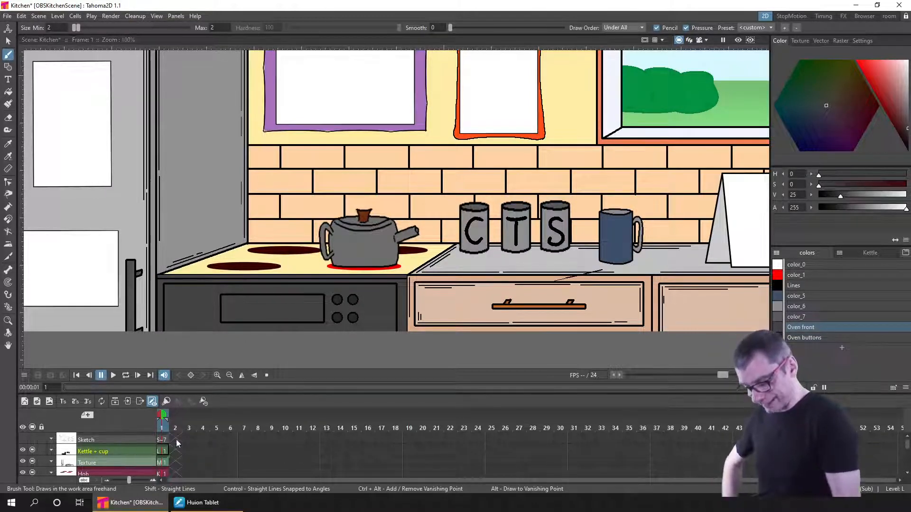
click(32, 450)
click(33, 449)
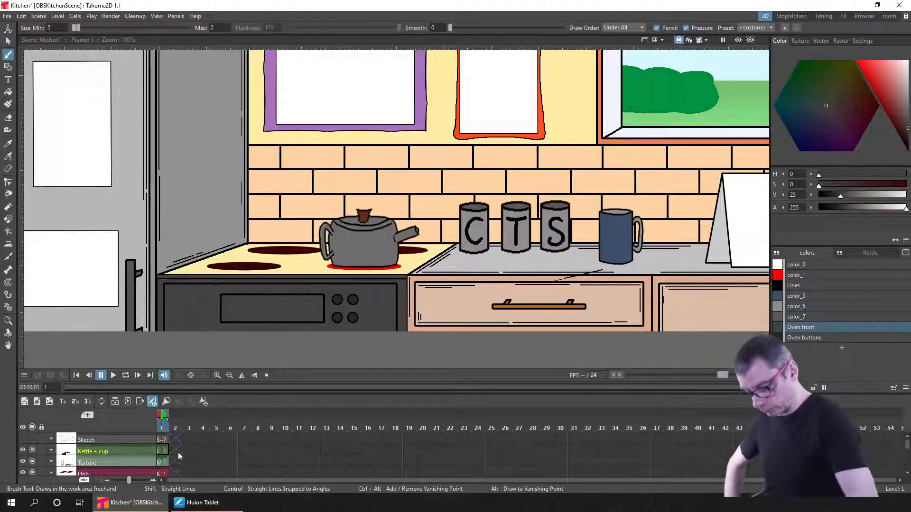
Select the whole oven front in frame 1 of the Kettle + cup level with a Rectangular selection.
mouse_move(187, 452)
mouse_down()
mouse_move(200, 429)
mouse_move(198, 446)
mouse_up()
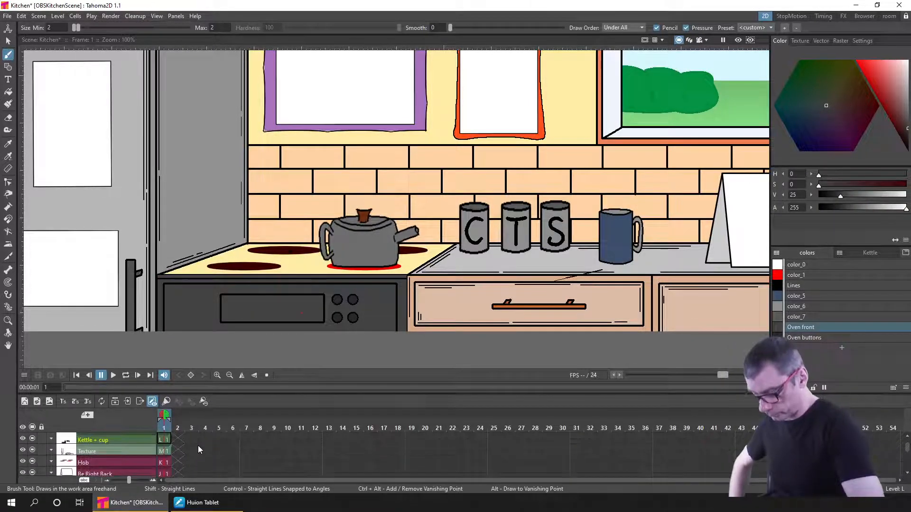
click(165, 441)
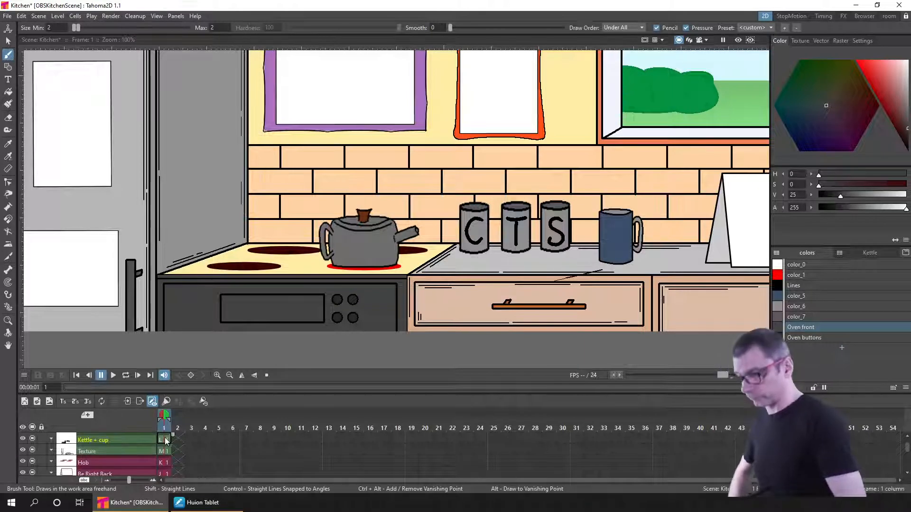
key(s)
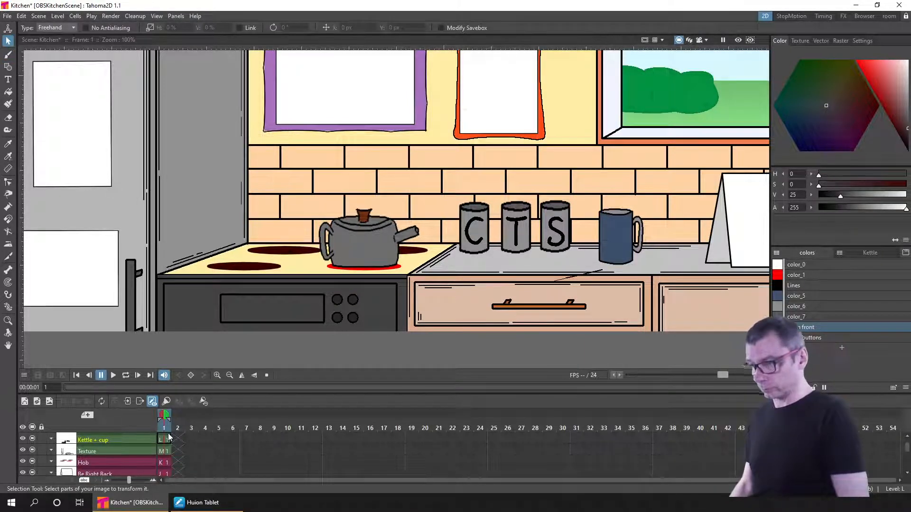
click(56, 27)
click(59, 36)
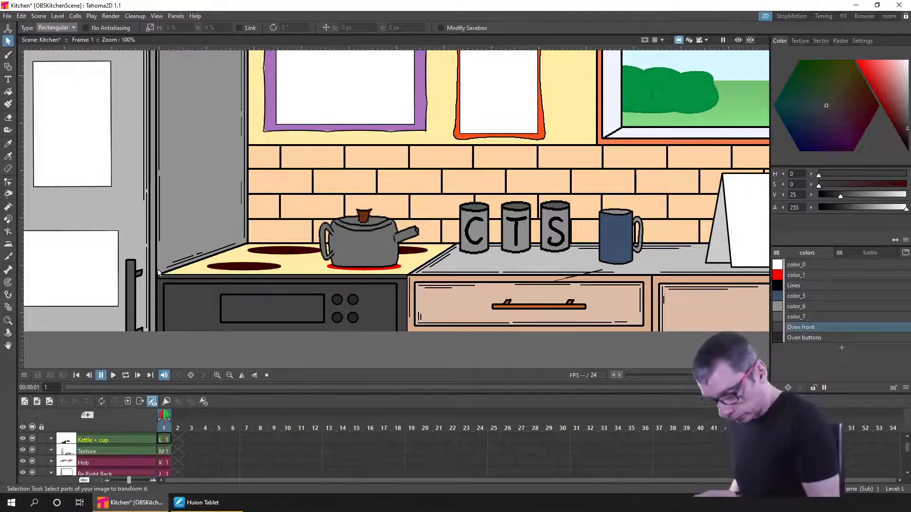
drag(153, 273, 408, 343)
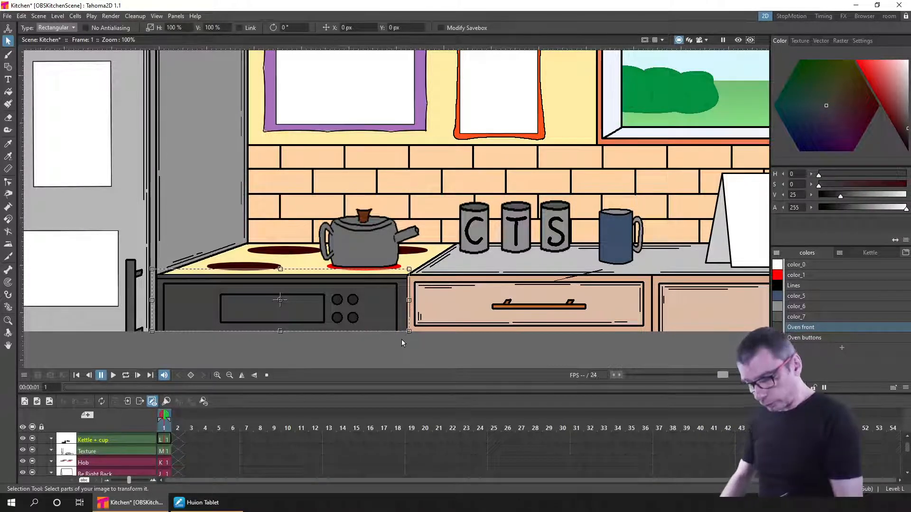
Hide the Kettle + cup layer and look through the foreground sub-scene's layers for the cupboards.
click(32, 439)
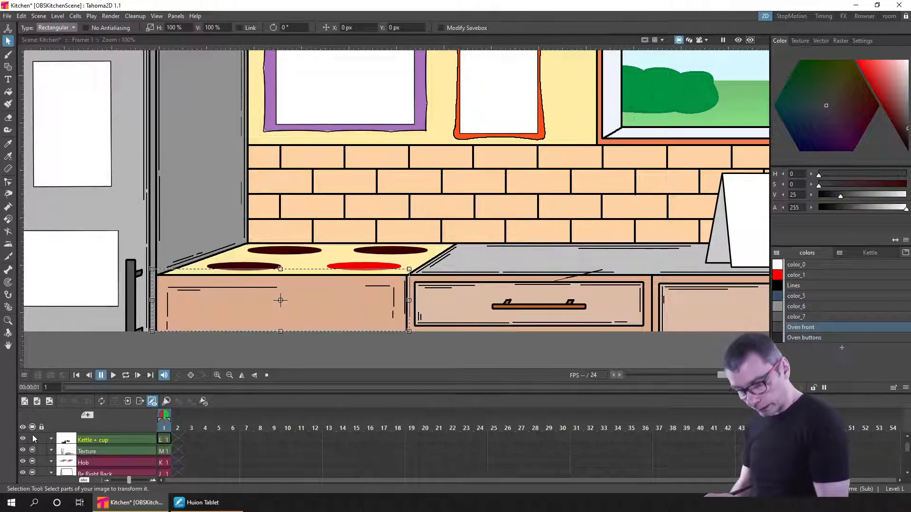
click(164, 463)
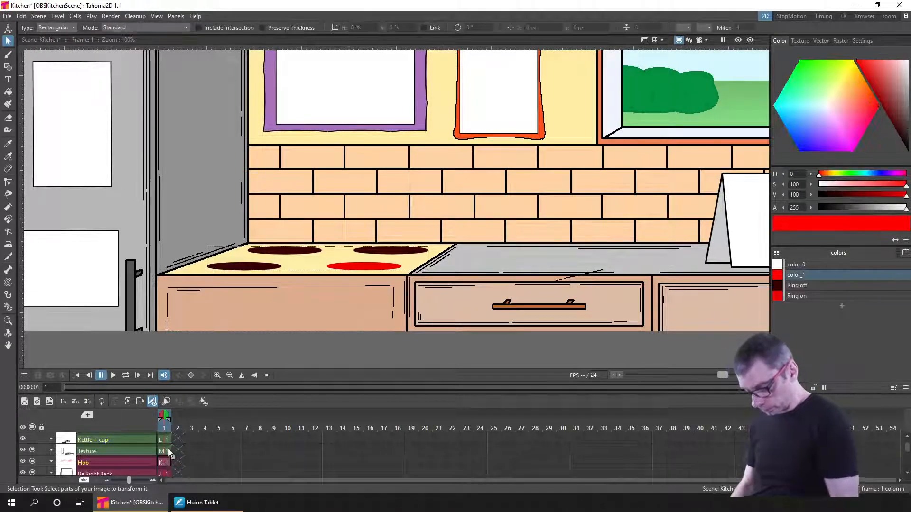
scroll(164, 463, down, 5)
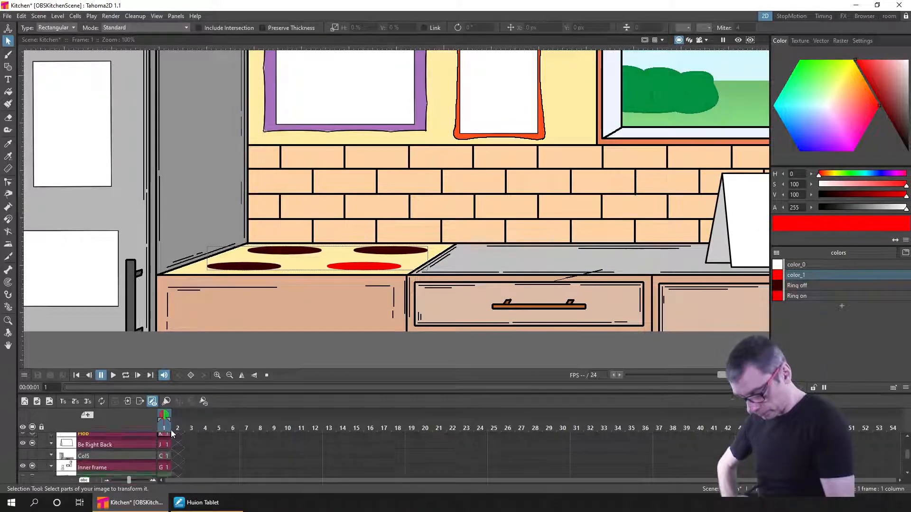
drag(173, 403, 182, 423)
scroll(186, 445, up, 5)
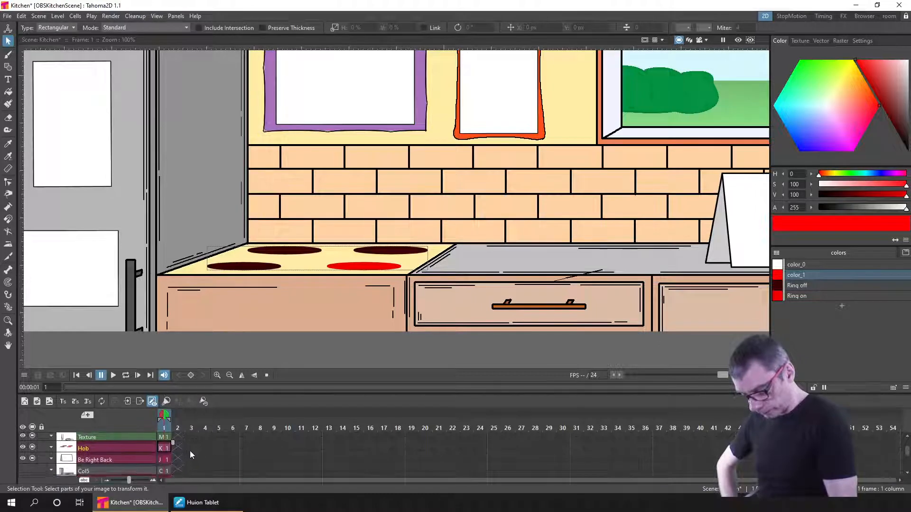
scroll(193, 462, up, 2)
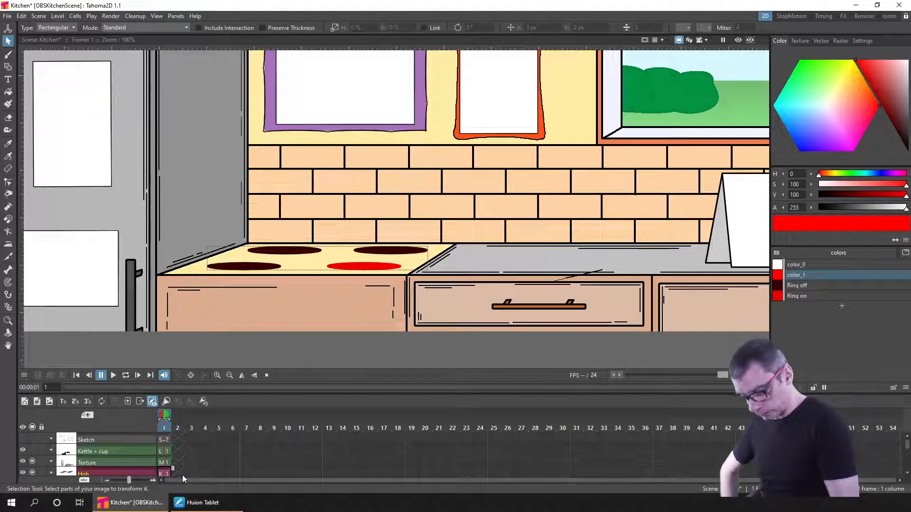
scroll(194, 440, down, 2)
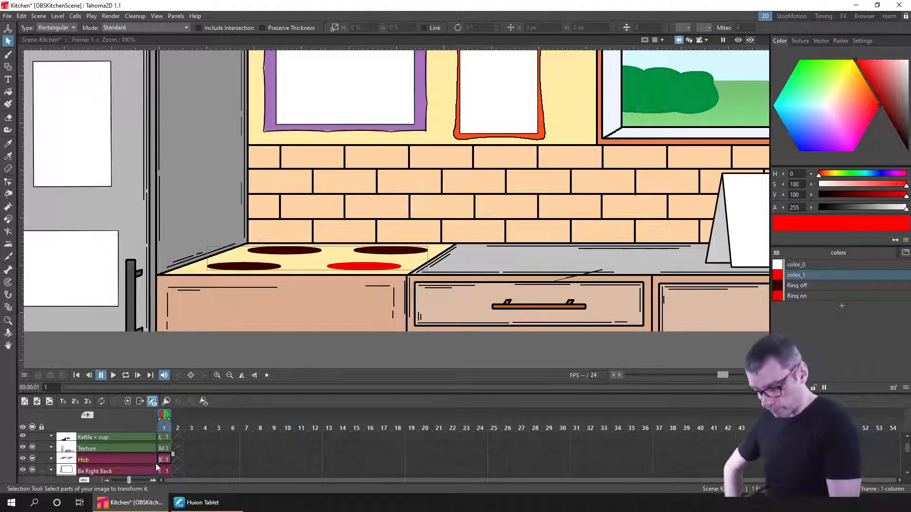
scroll(161, 455, up, 2)
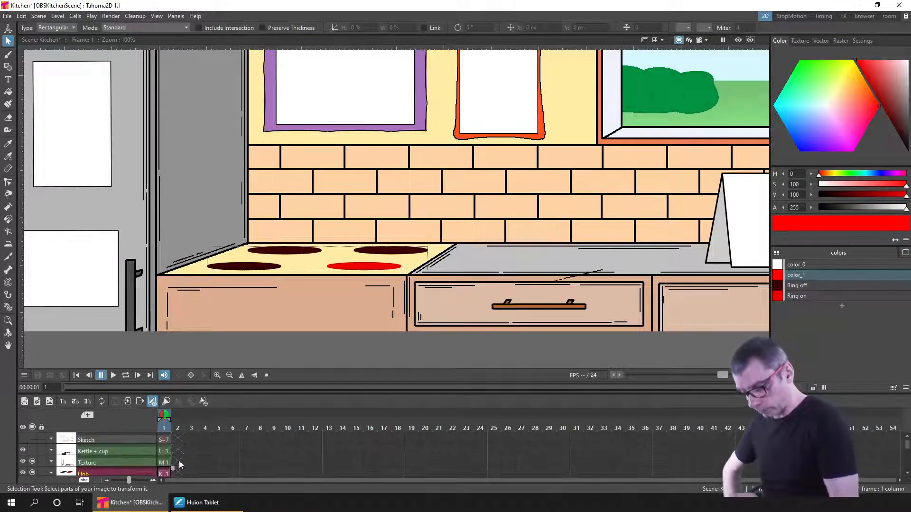
Leave the foreground sub-scene and open the Room Background sub-scene.
click(32, 428)
click(32, 428)
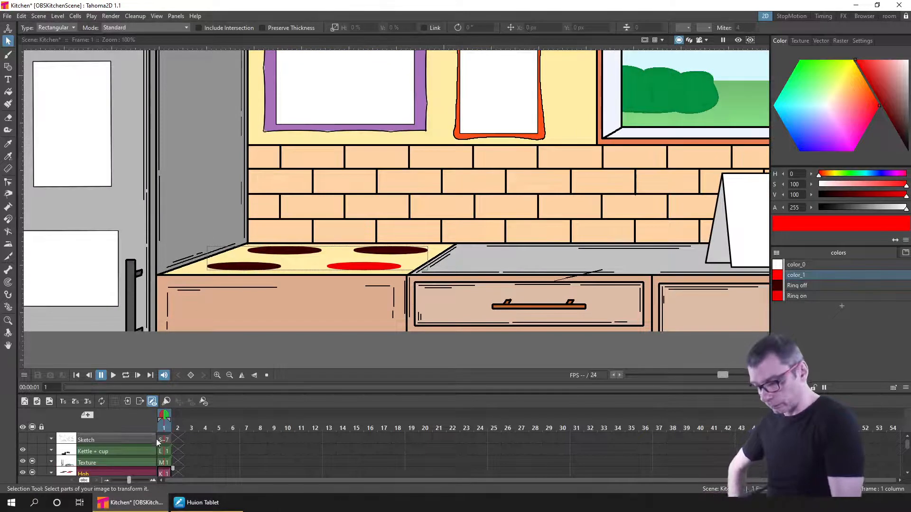
click(140, 401)
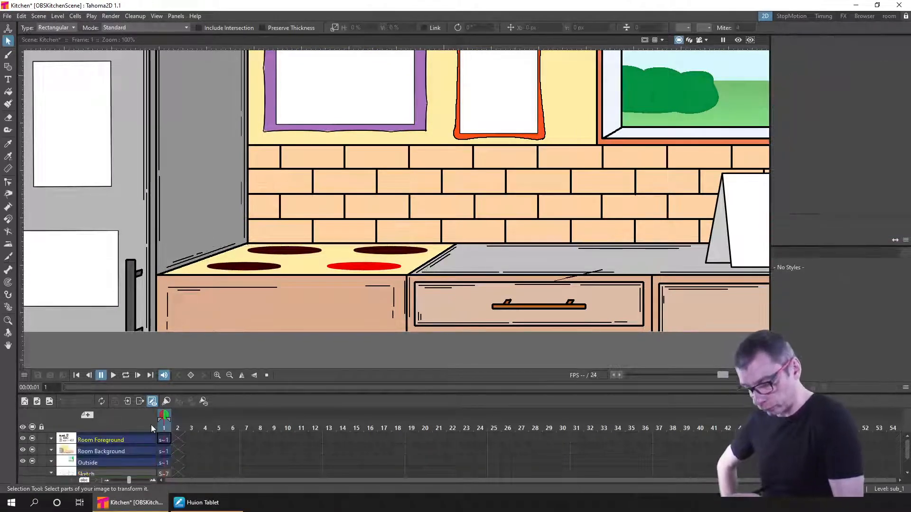
click(32, 450)
click(32, 450)
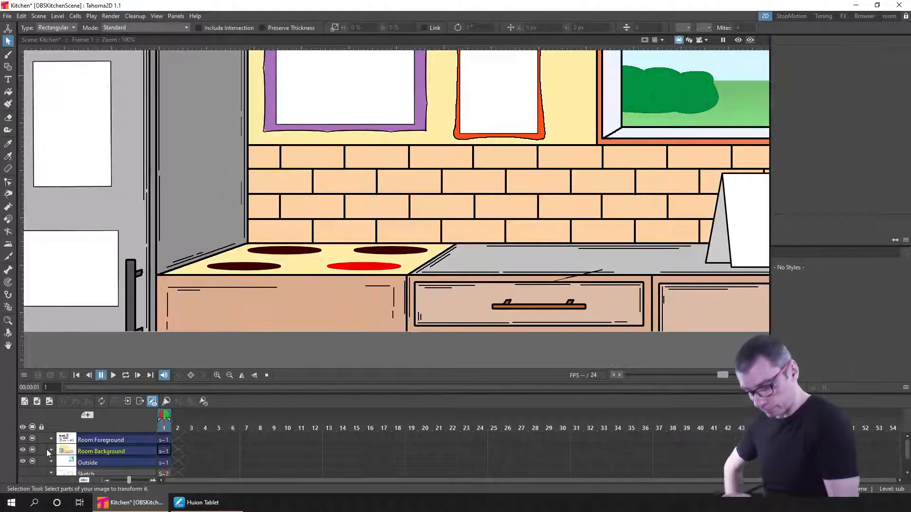
click(162, 452)
click(127, 401)
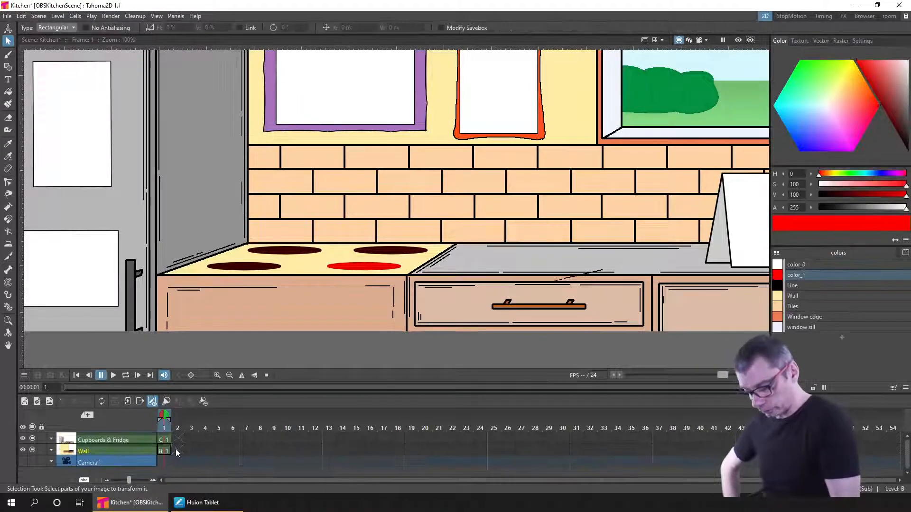
Paste the copied oven front into the frame 1 drawing of the Cupboards & Fridge layer and deselect it.
click(164, 439)
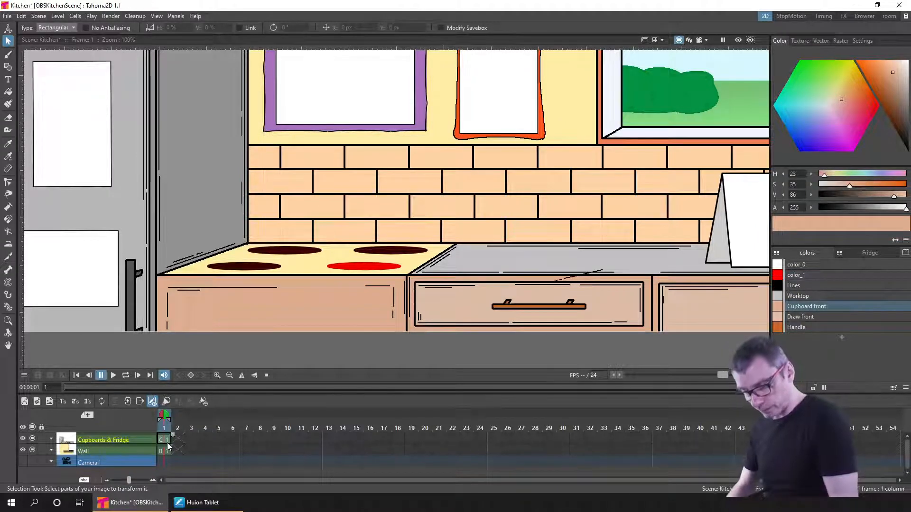
key(ctrl+v)
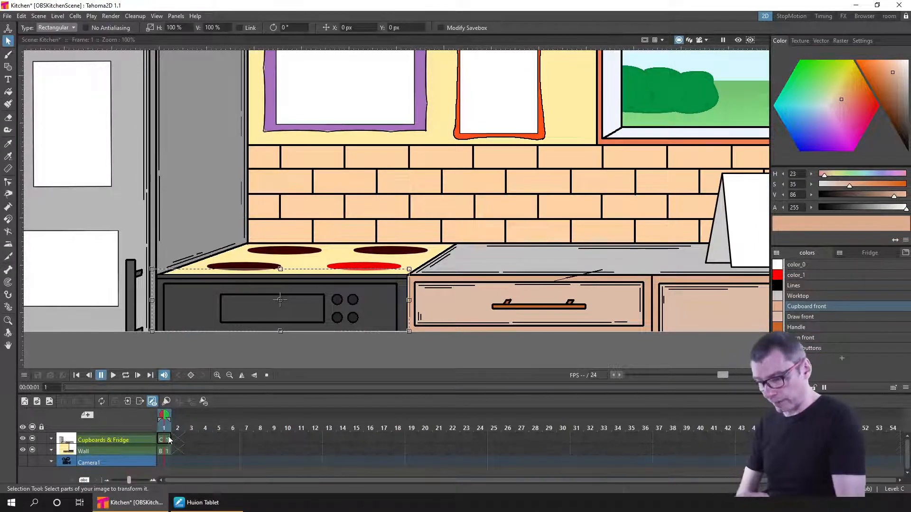
drag(177, 307, 177, 309)
click(168, 450)
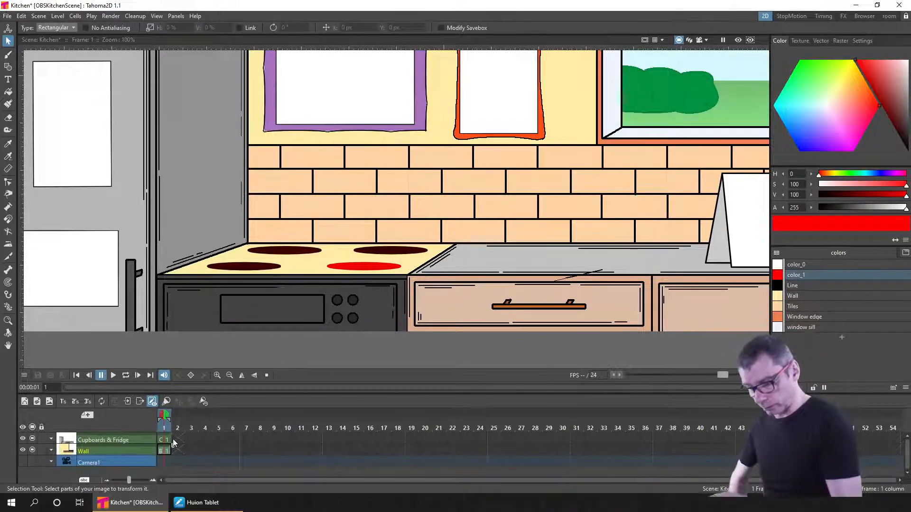
Return to the main scene and save it.
click(140, 402)
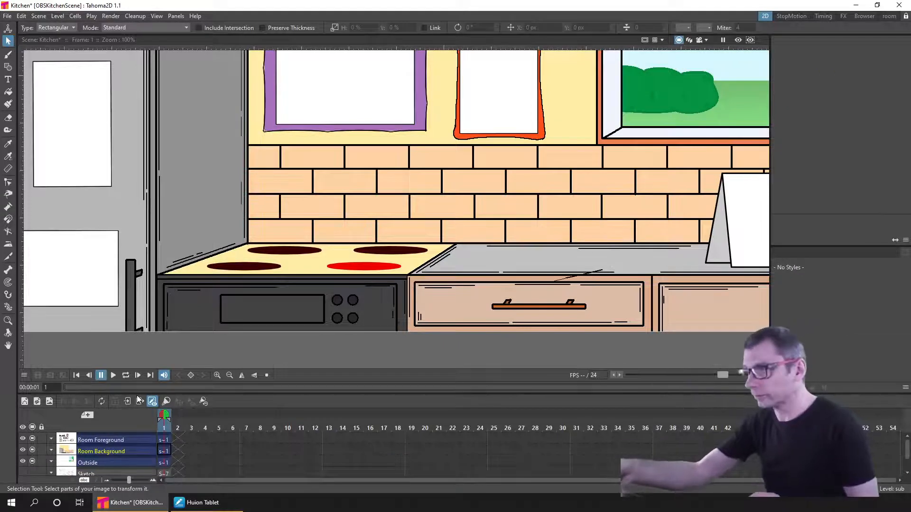
key(ctrl+s)
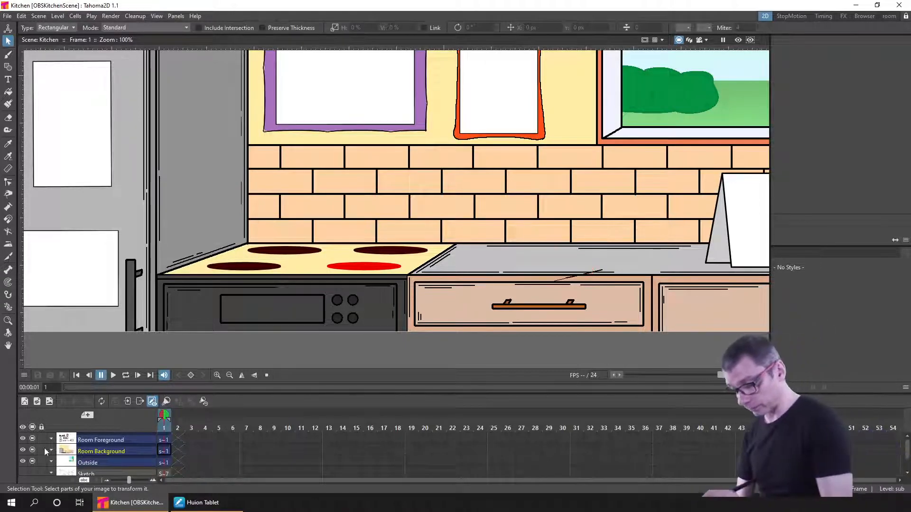
Open the Room Foreground sub-scene and show its Kettle + cup layer.
click(32, 449)
click(32, 450)
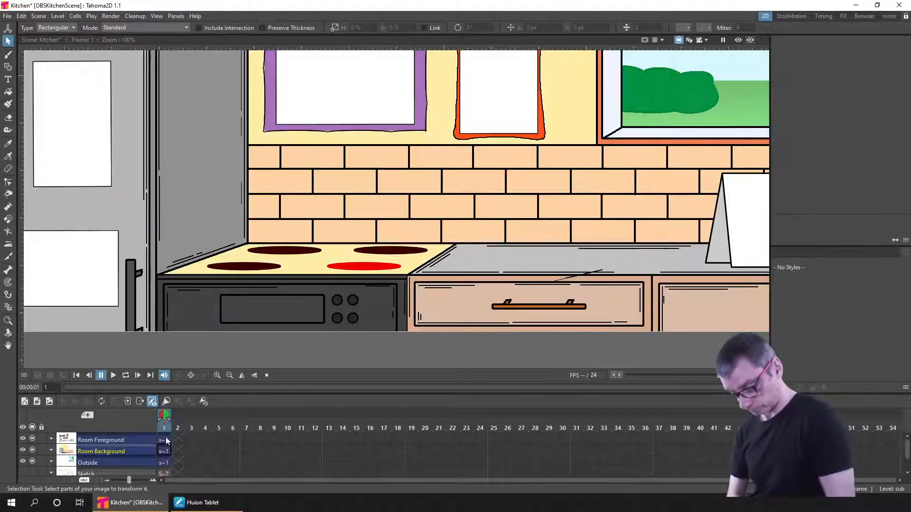
click(166, 441)
click(126, 406)
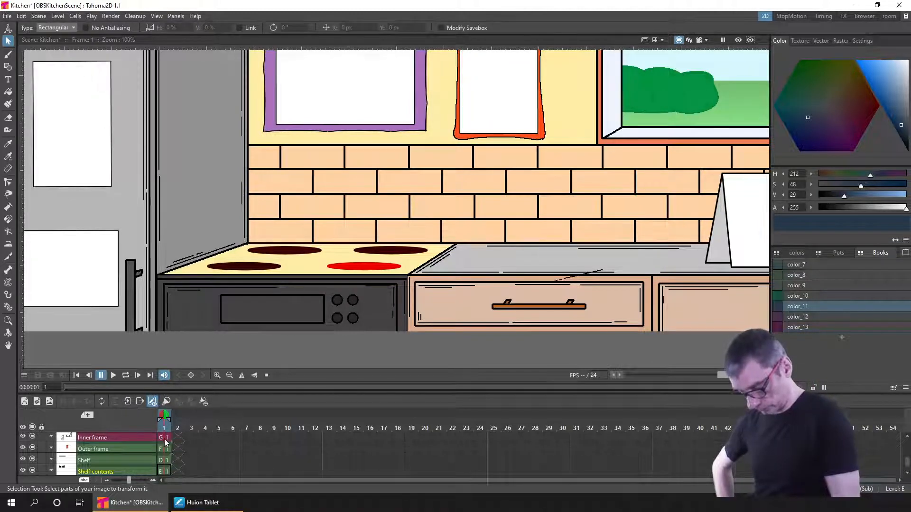
scroll(165, 441, up, 5)
scroll(162, 440, up, 3)
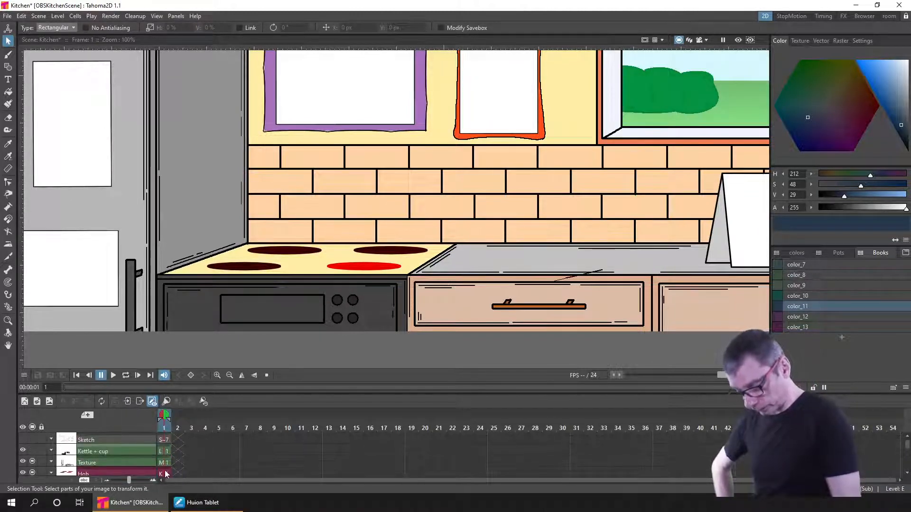
click(33, 450)
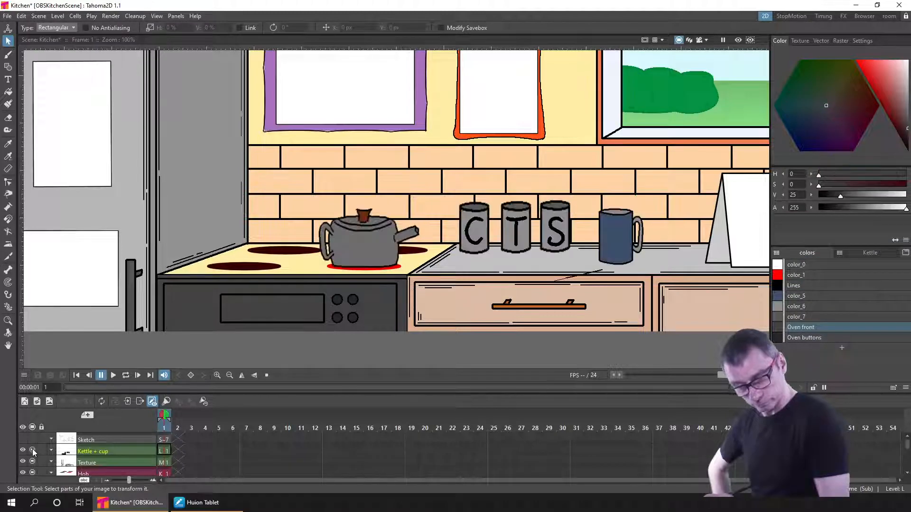
Erase the stray diagonal line at the worktop's front edge from the Texture layer and save the scene.
click(32, 461)
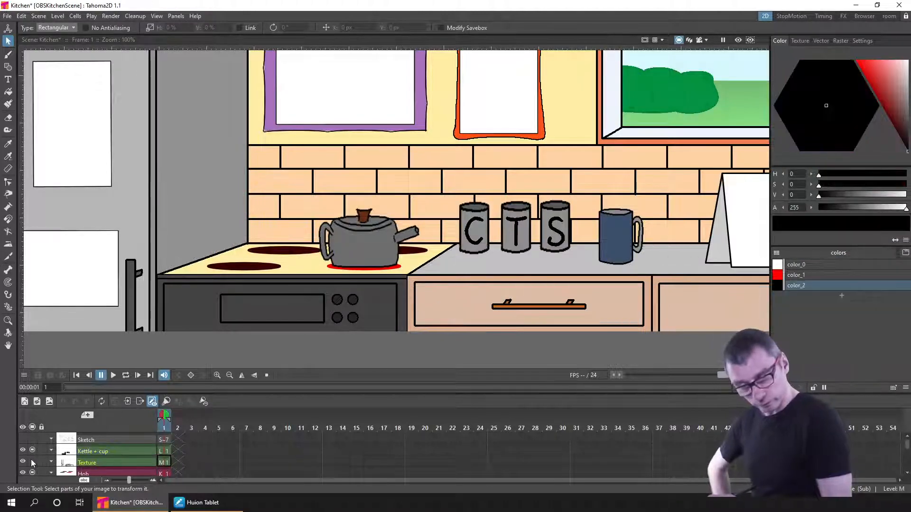
click(32, 460)
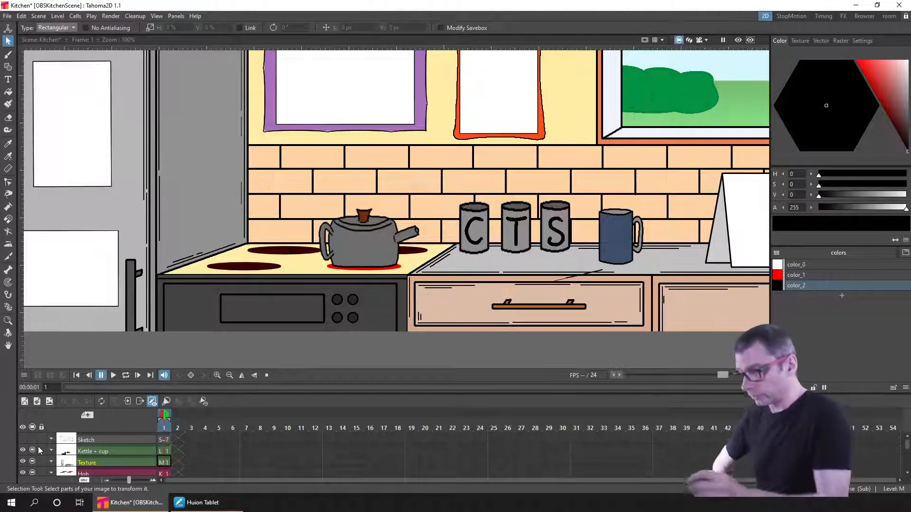
click(9, 118)
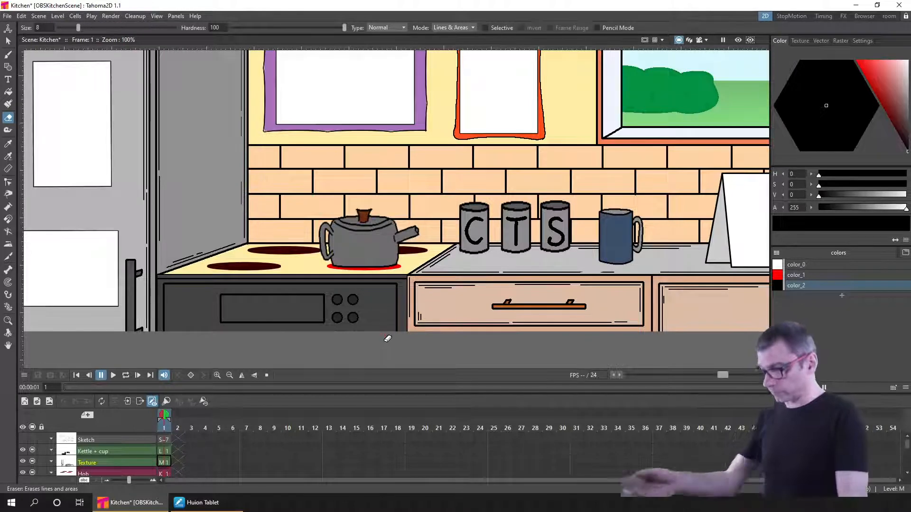
key(ctrl+s)
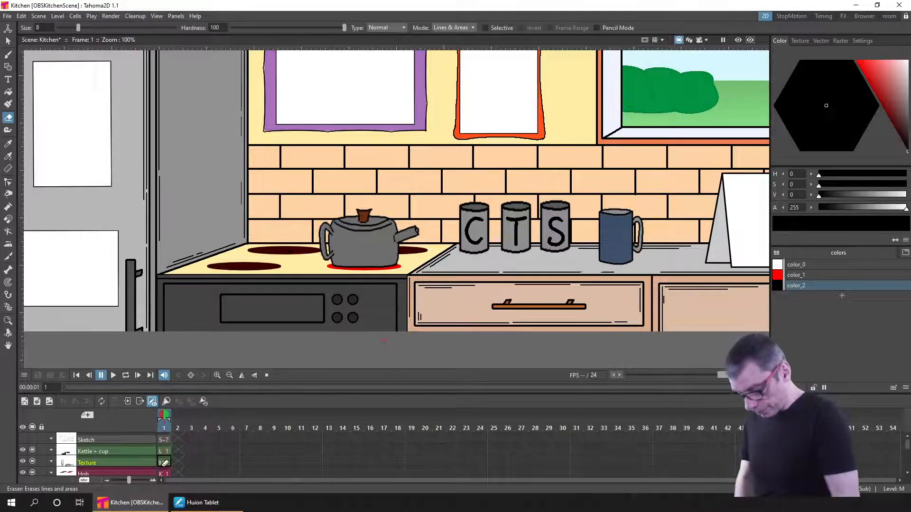
Delete the duplicate oven front from the Kettle + cup layer's drawing, keeping the kettle, canisters and mug, and save the scene.
click(33, 450)
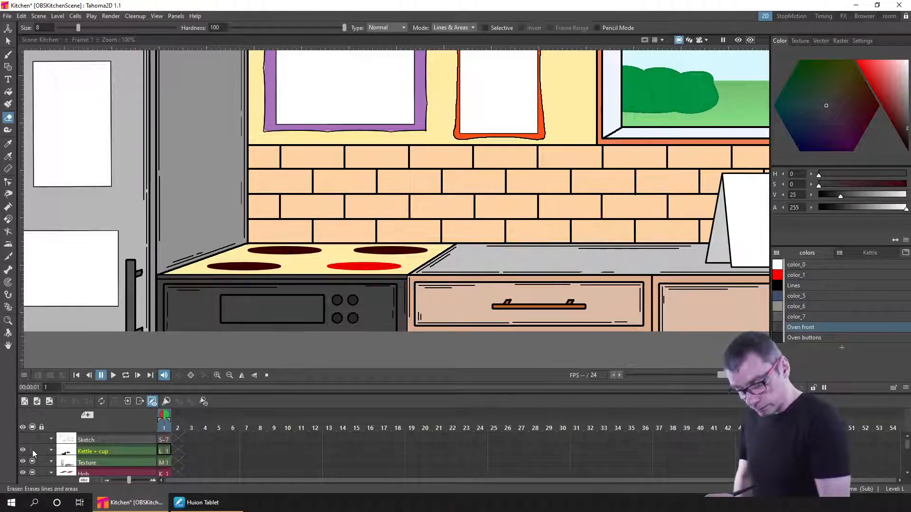
click(33, 450)
click(164, 451)
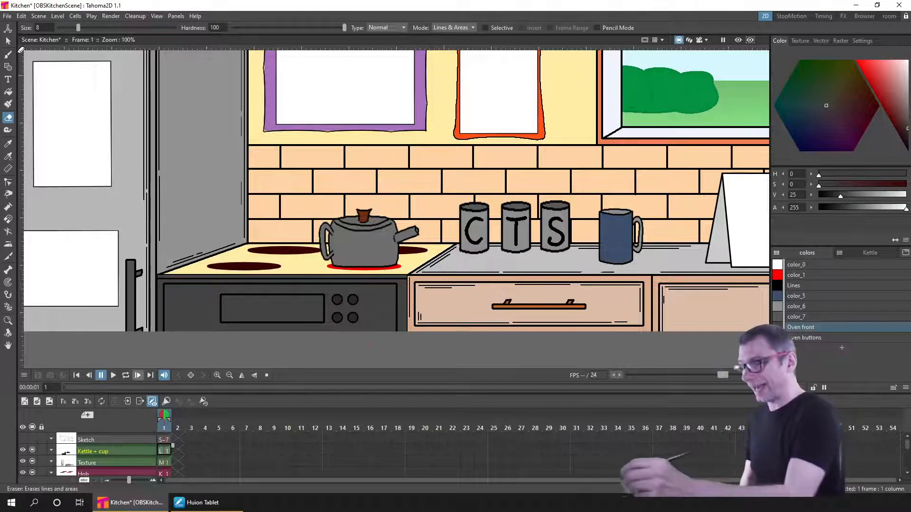
click(9, 43)
drag(218, 323, 184, 270)
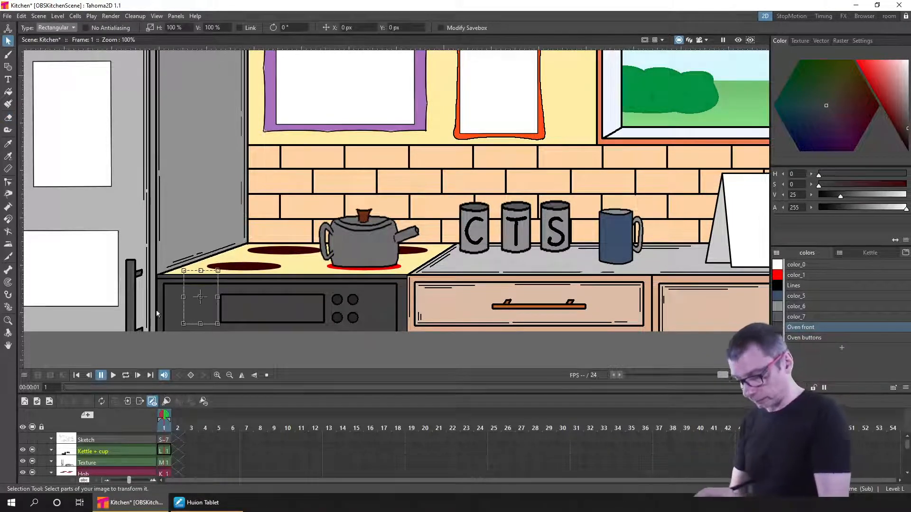
click(162, 295)
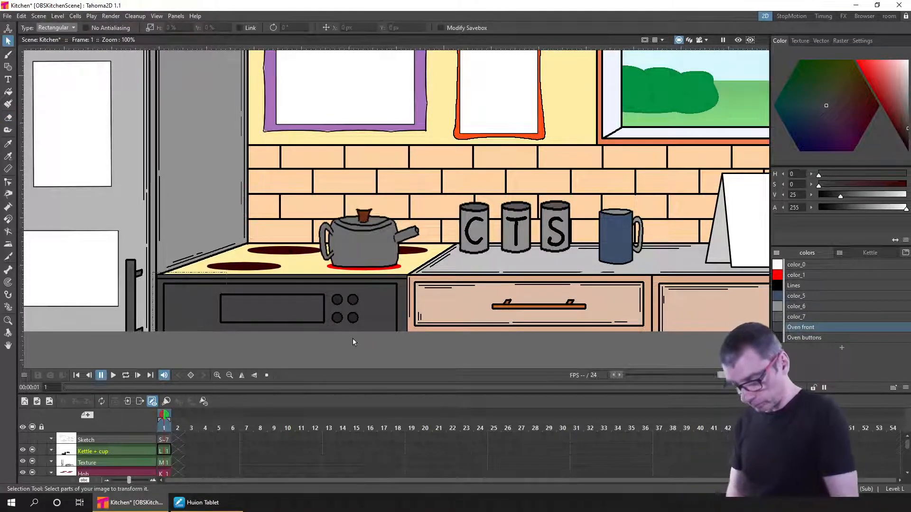
drag(353, 338, 413, 340)
click(418, 345)
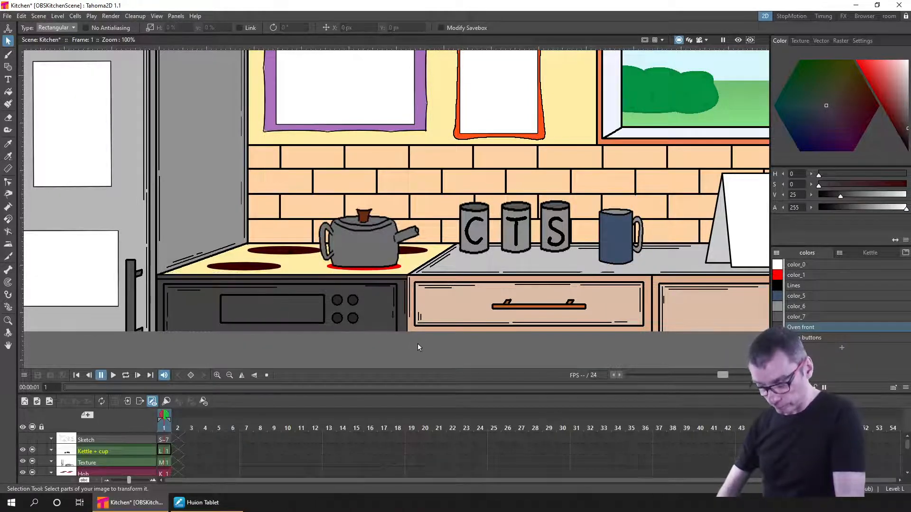
key(ctrl+s)
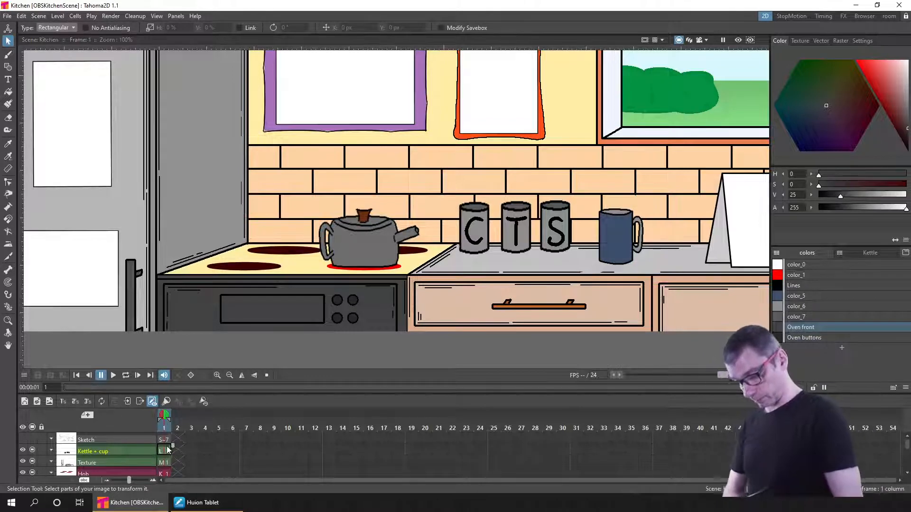
key(ctrl+s)
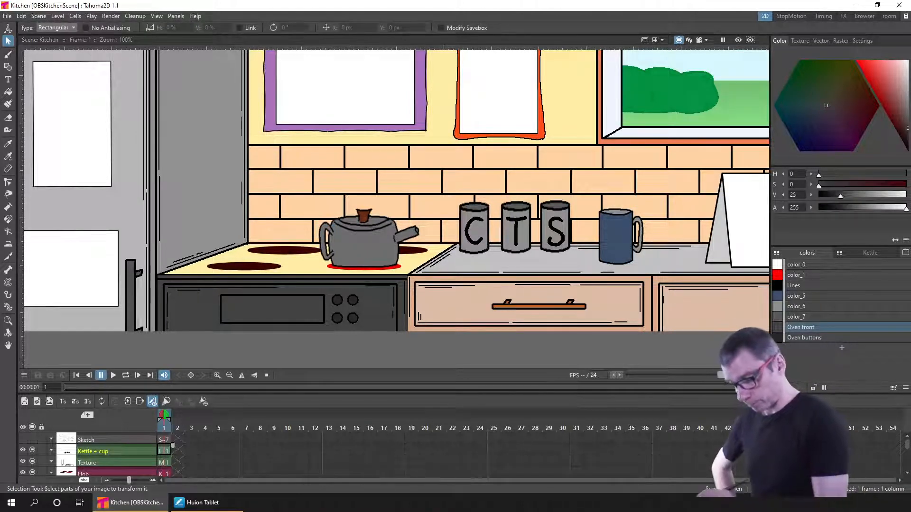
Create a 1920 x 1080 px Smart Raster level named N above Kettle + cup and rename its layer to Tiles.
click(37, 402)
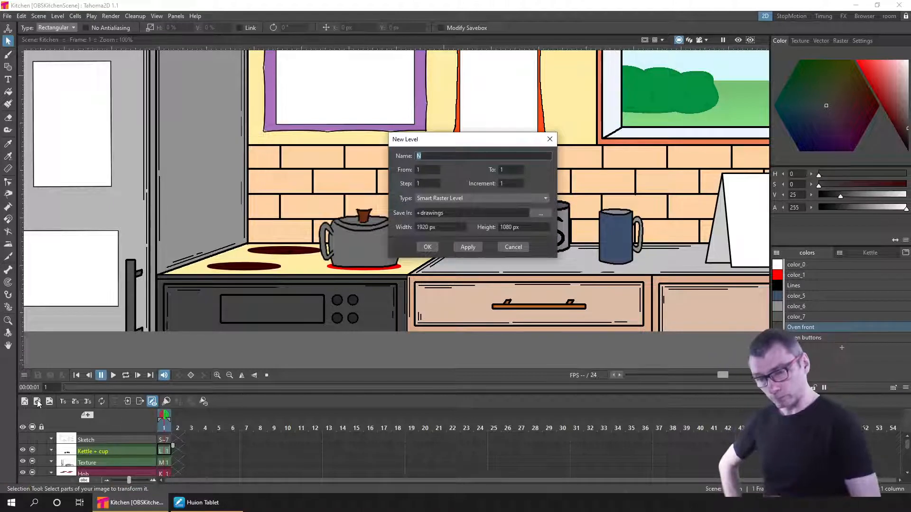
click(419, 246)
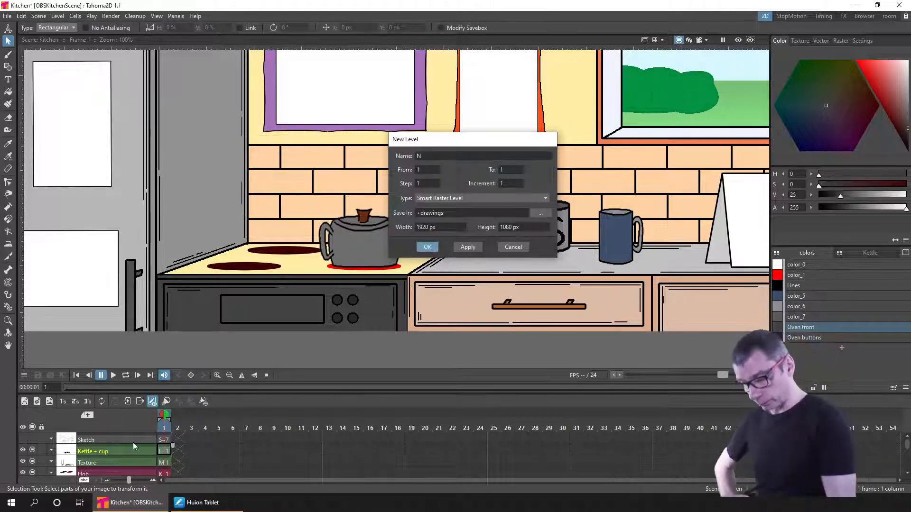
double_click(121, 449)
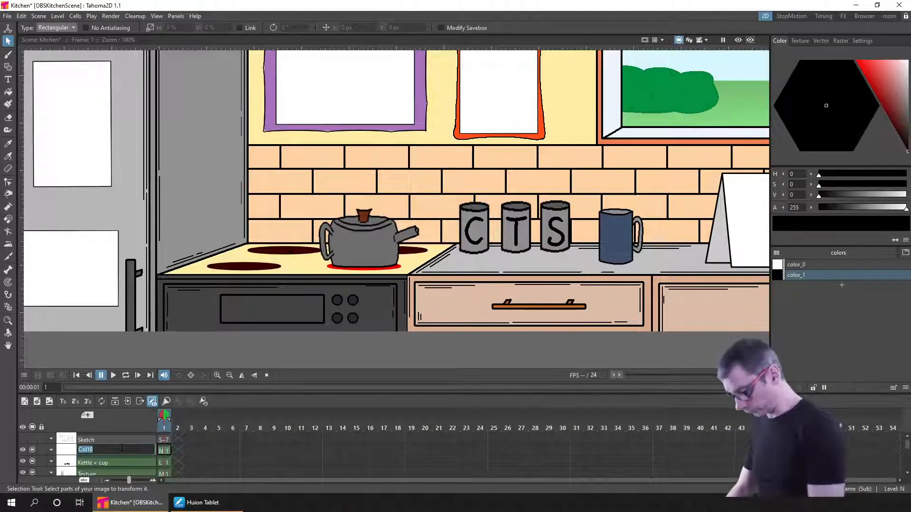
text(Tiles)
key(Return)
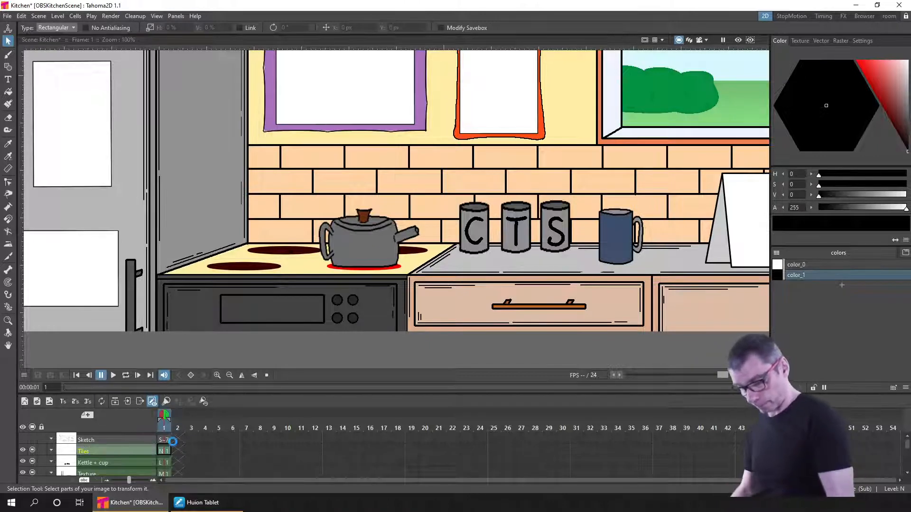
Save the scene, add a color_2 style to the Tiles palette and set color_1 to pure red.
key(ctrl+s)
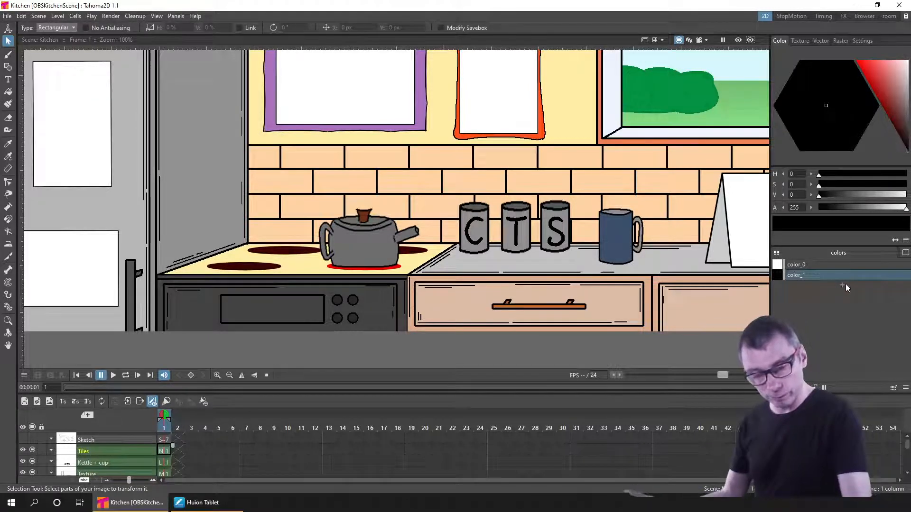
click(845, 284)
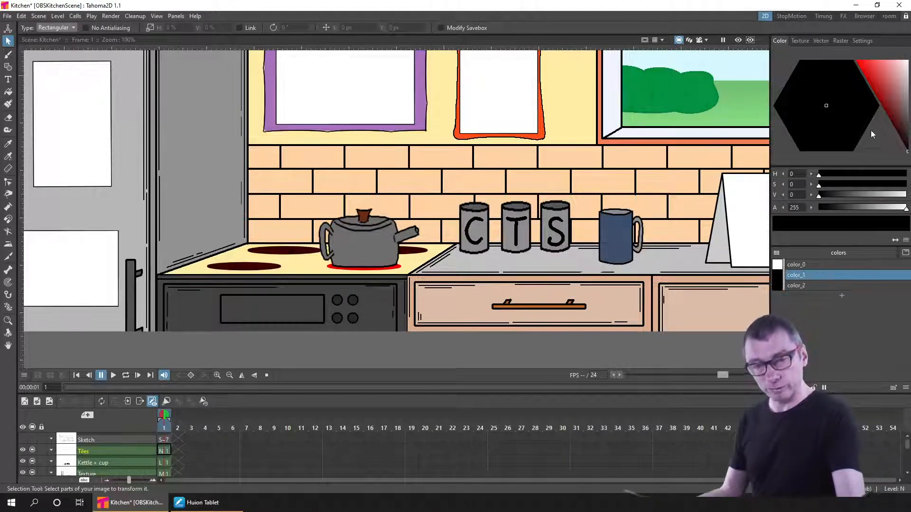
drag(870, 130, 826, 30)
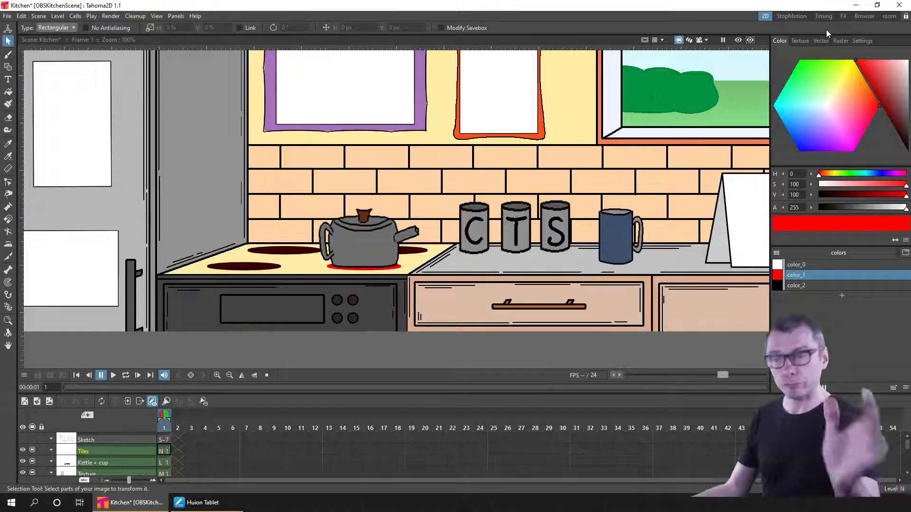
Sample the wall tile's peach colour into color_2 with the RGB Picker and lower its saturation to about 21.
click(826, 286)
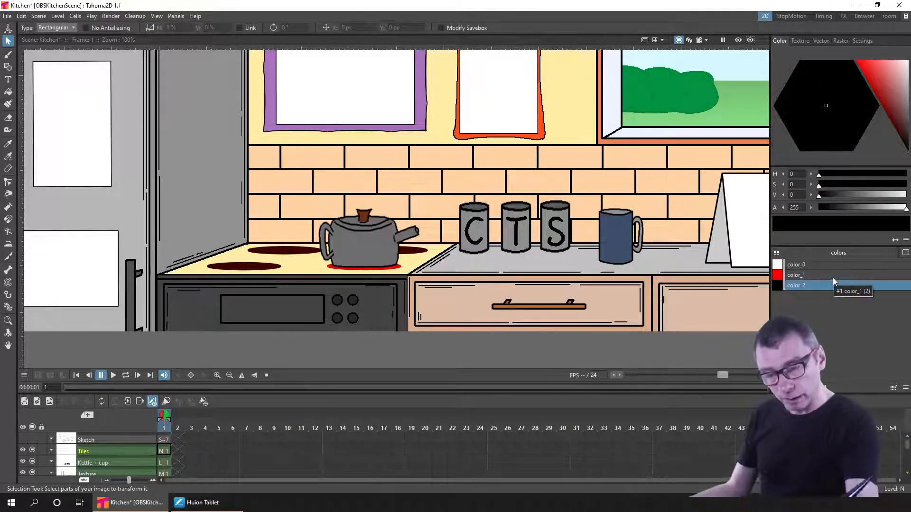
click(8, 154)
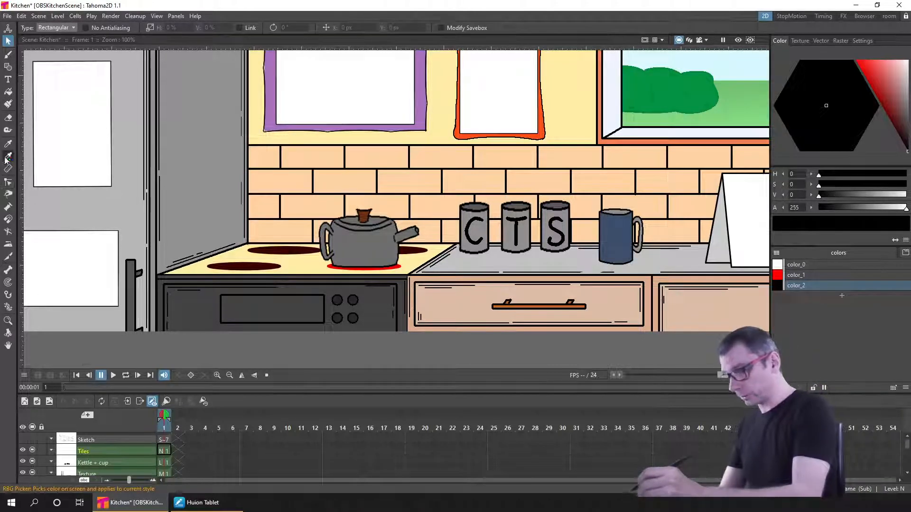
click(272, 153)
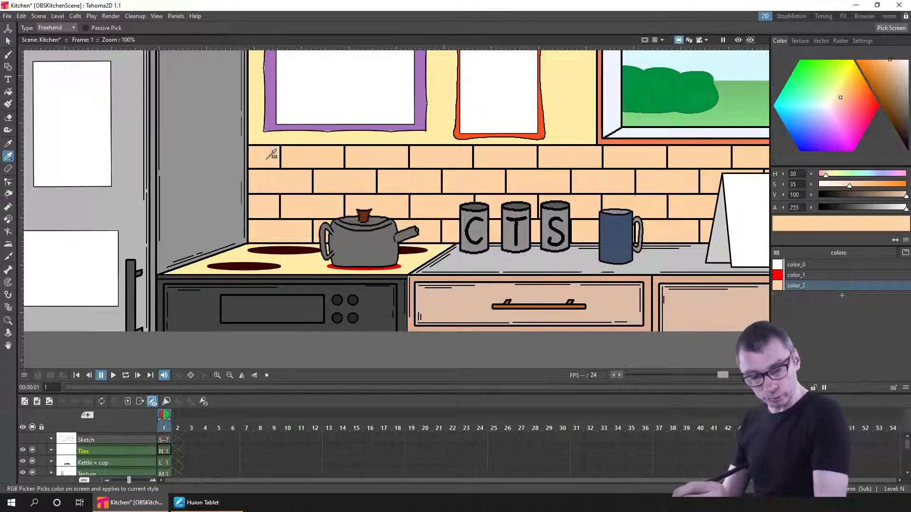
drag(849, 187, 836, 188)
Add a color_3 style, sample the wall tile's peach colour into it and try its value at 74.
click(841, 295)
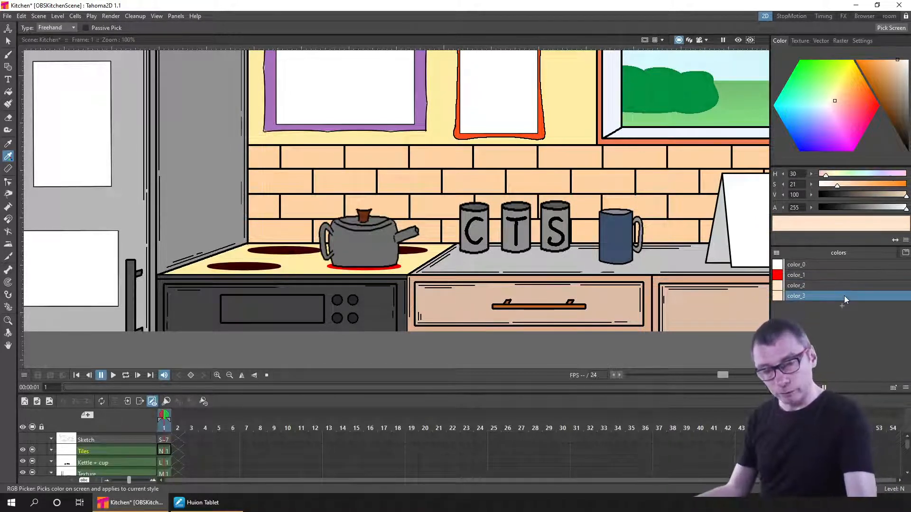
click(229, 159)
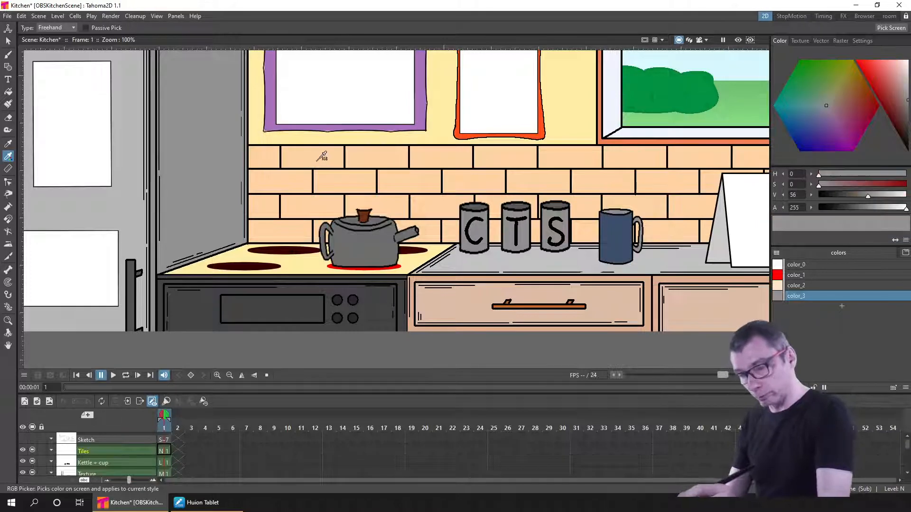
click(324, 154)
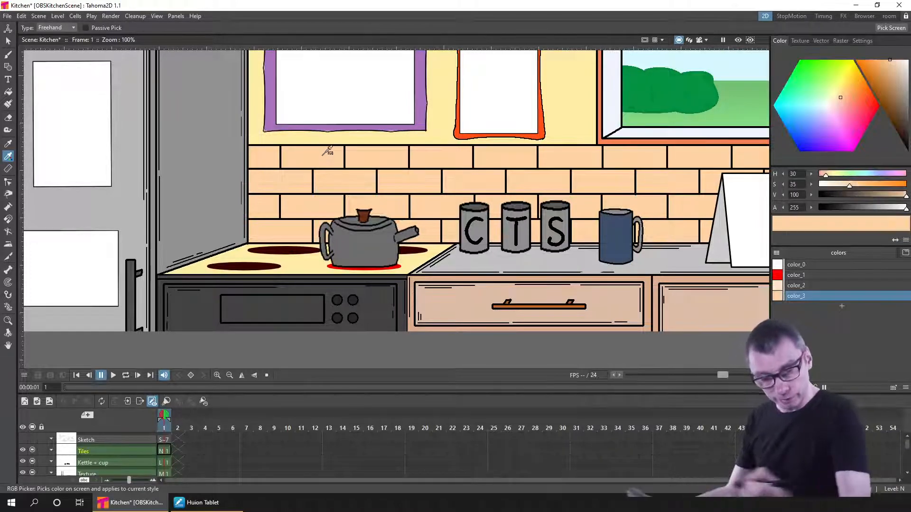
drag(903, 196, 884, 199)
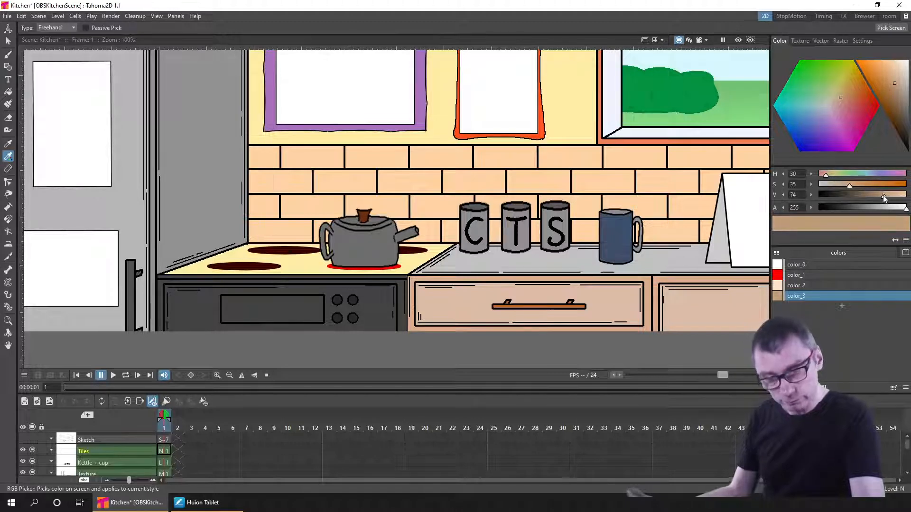
click(280, 161)
Switch to the Selection tool over the wall tiles beside the tall cupboard and save the scene.
scroll(281, 159, up, 1)
key(s)
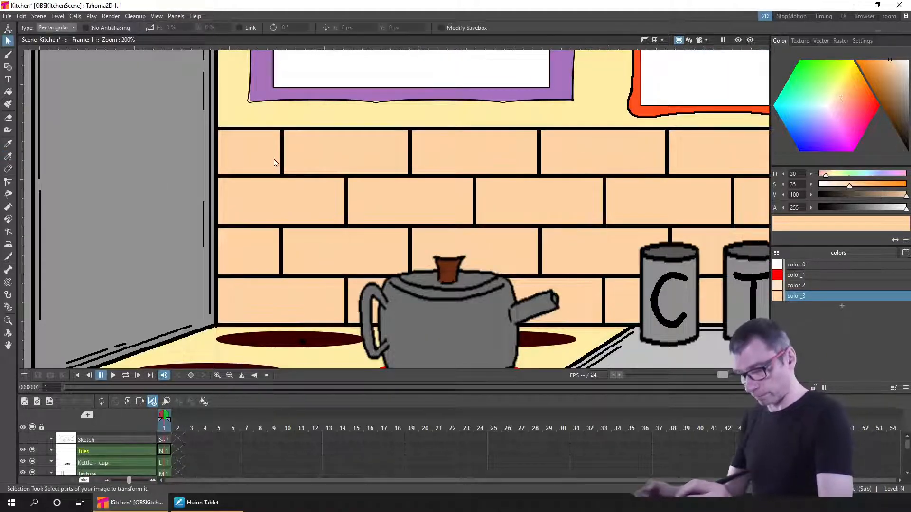
drag(273, 162, 284, 177)
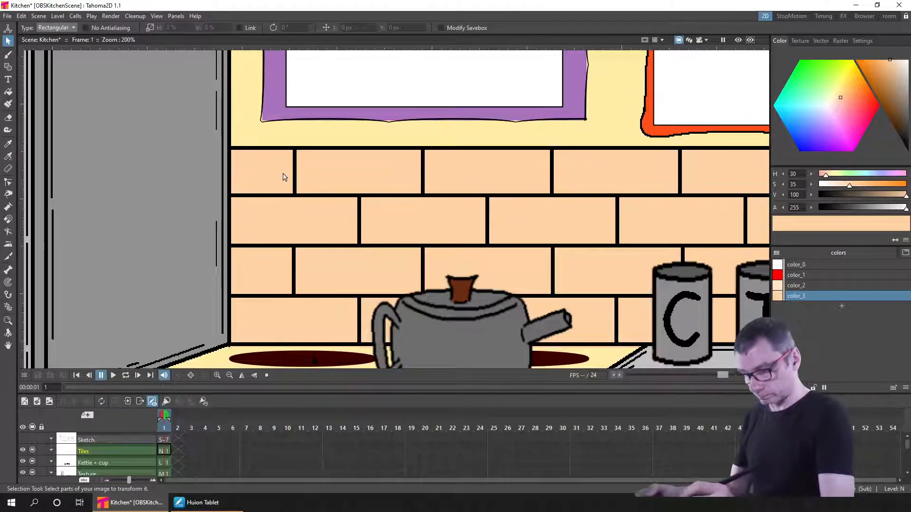
scroll(283, 177, up, 3)
scroll(283, 176, down, 1)
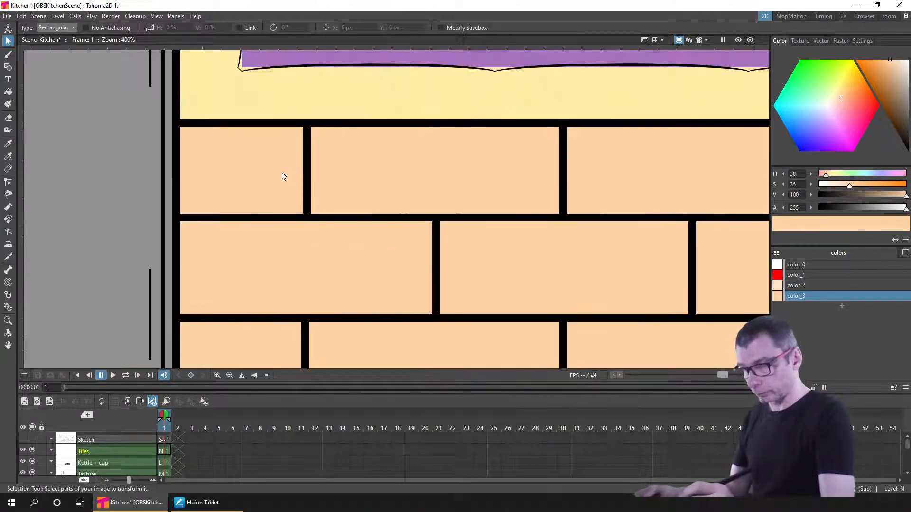
scroll(283, 176, down, 1)
key(ctrl+s)
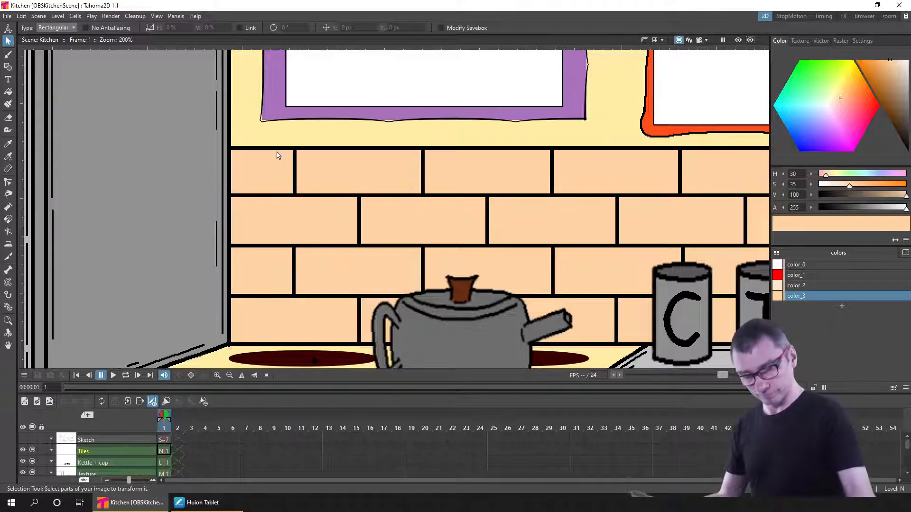
Choose color_2 for the Brush tool and set its minimum and maximum size to 4.
click(805, 287)
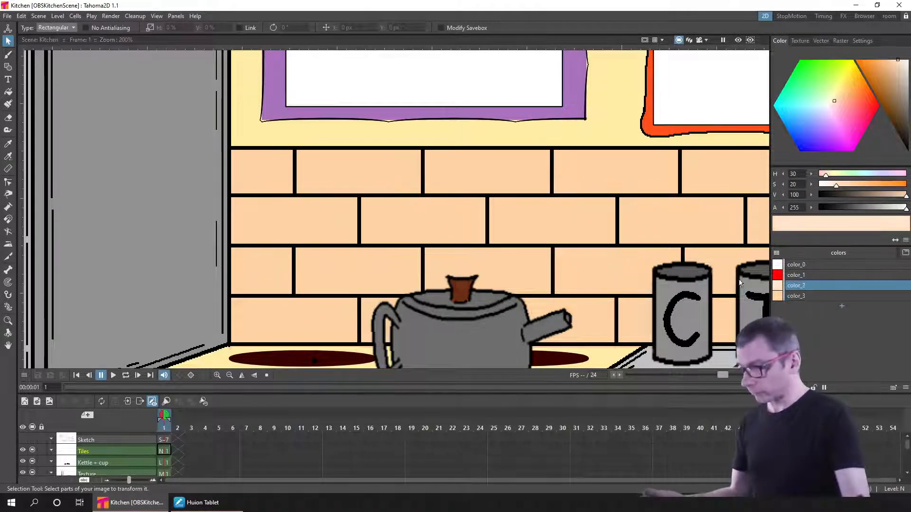
drag(464, 250, 302, 213)
click(9, 55)
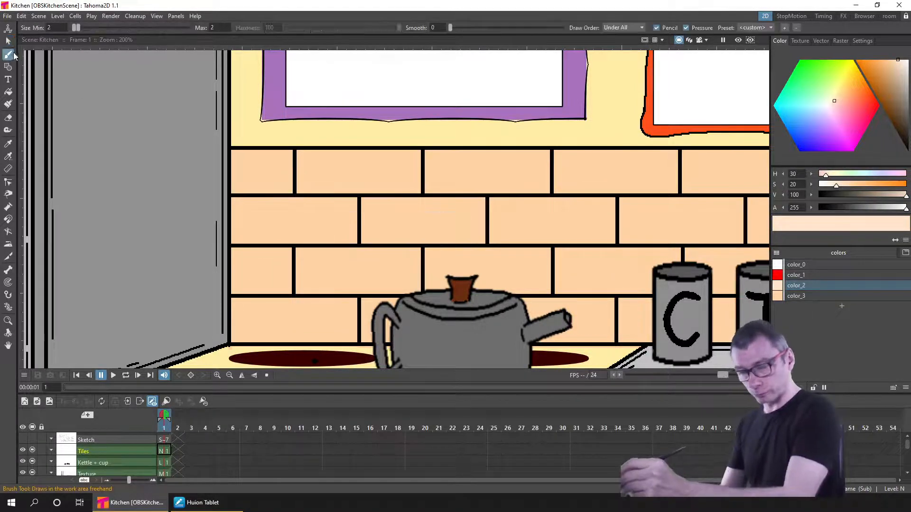
click(58, 28)
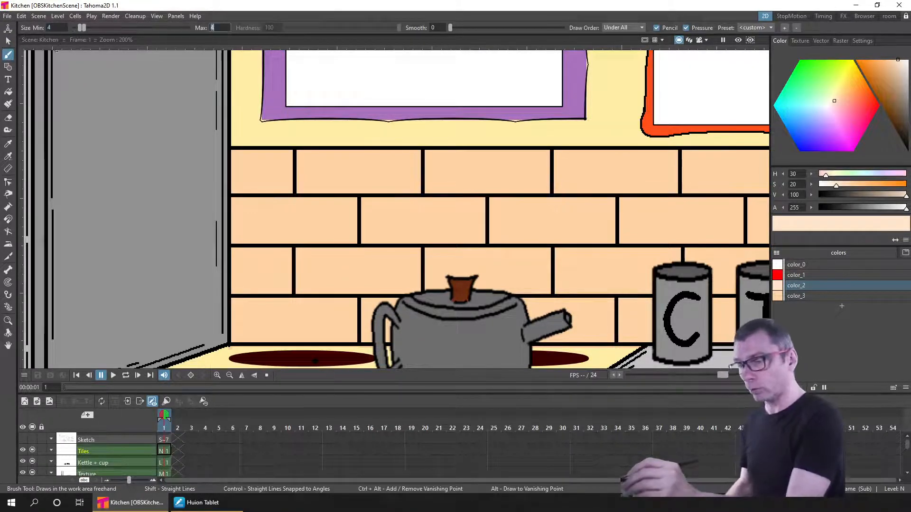
key(Tab)
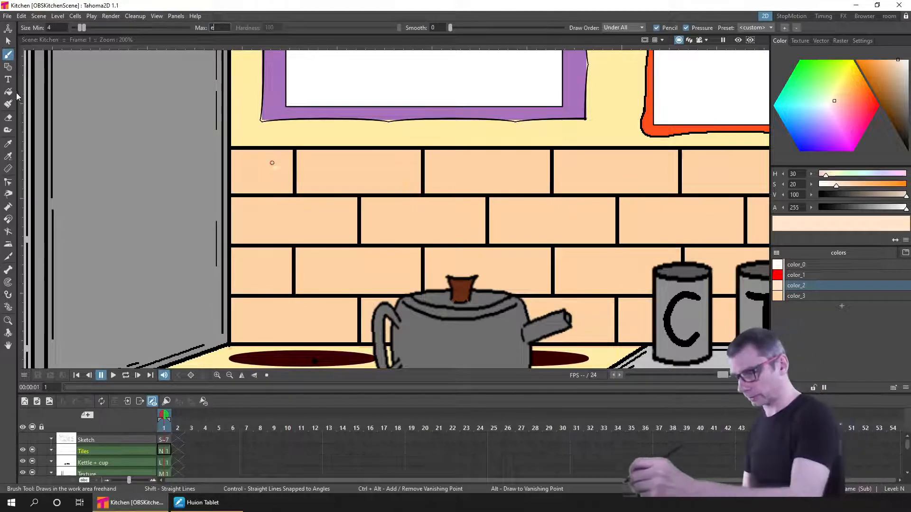
Return to the Brush at size 1, save the scene and draw a short test stroke on the purple picture frame's lower edge.
click(9, 117)
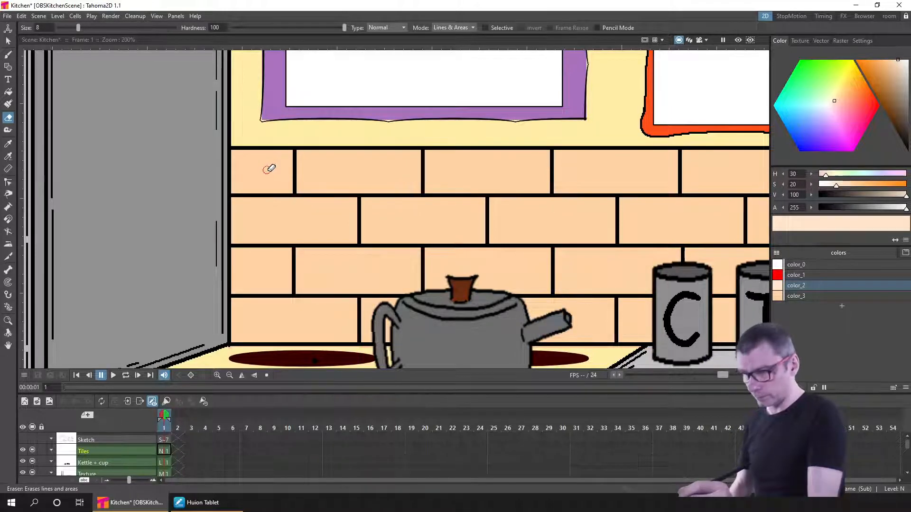
key(b)
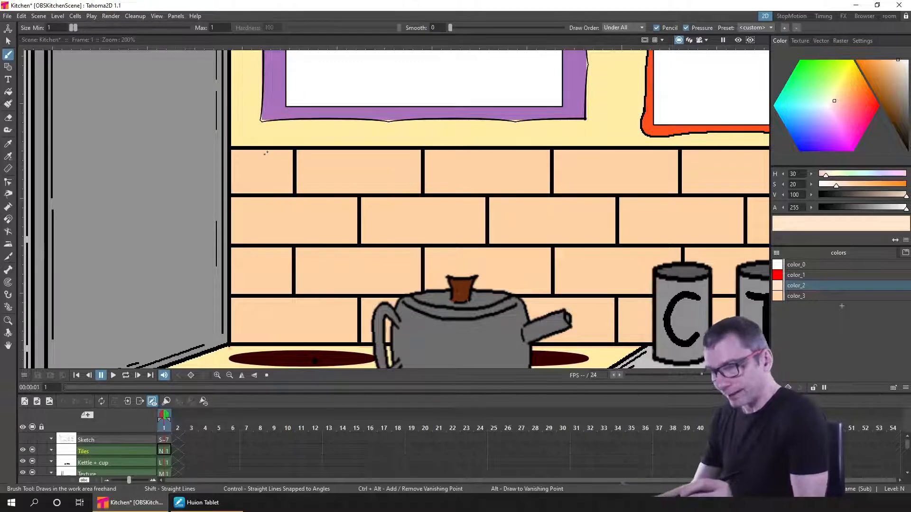
key(ctrl+s)
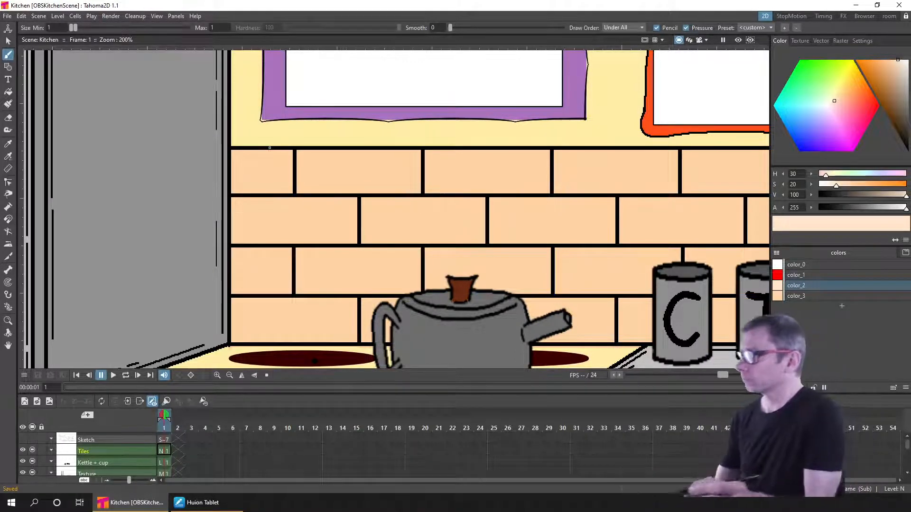
drag(356, 114, 350, 119)
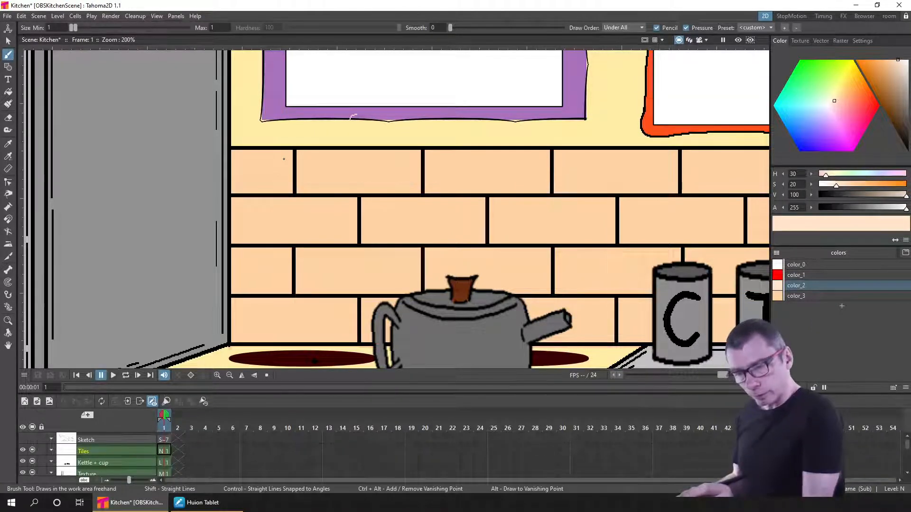
With a size 4 brush, paint color_2 highlights along the top and right edges of the first three top-row tiles, tidying them with the Eraser.
click(58, 31)
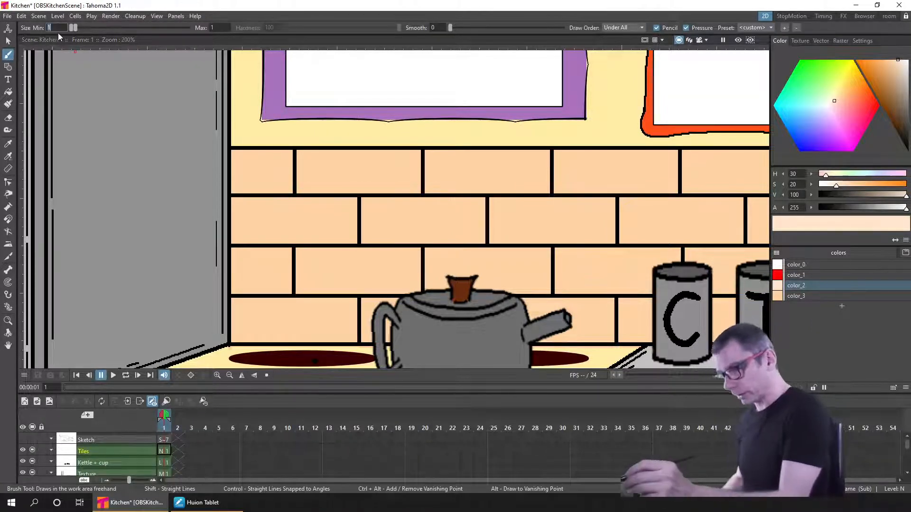
key(Tab)
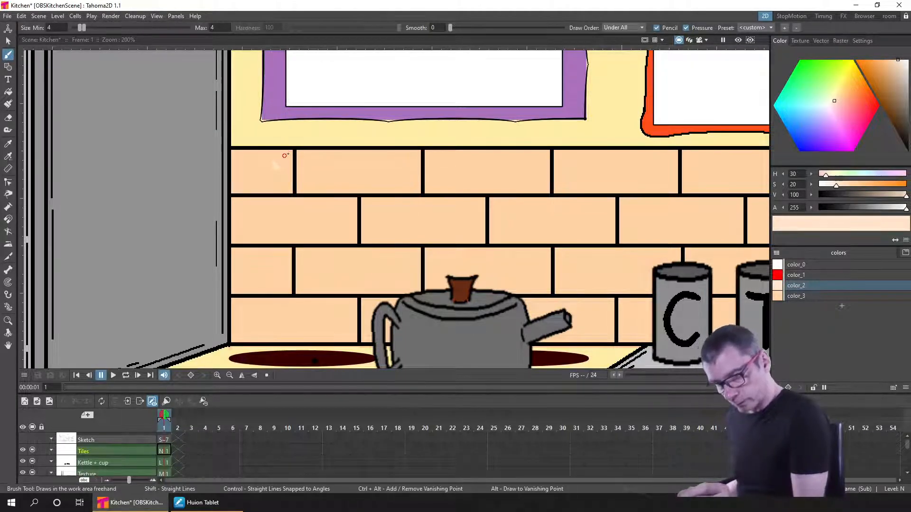
key(a)
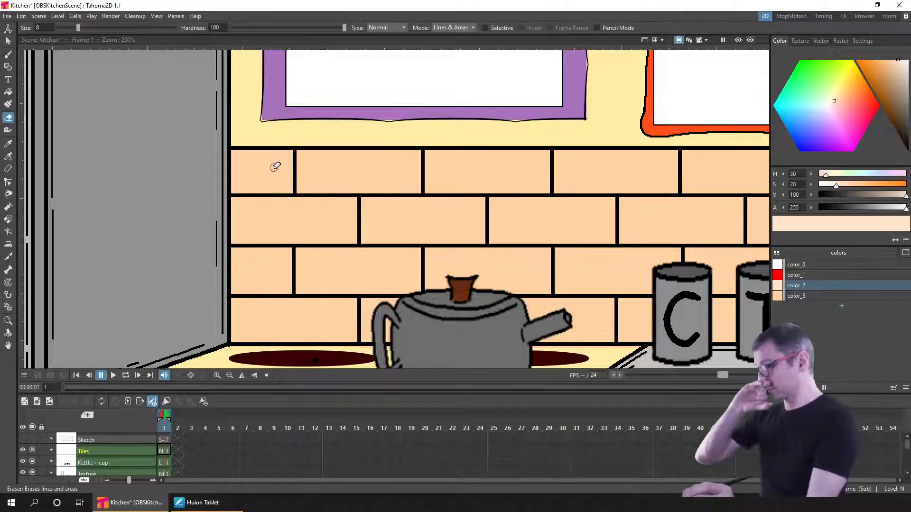
key(b)
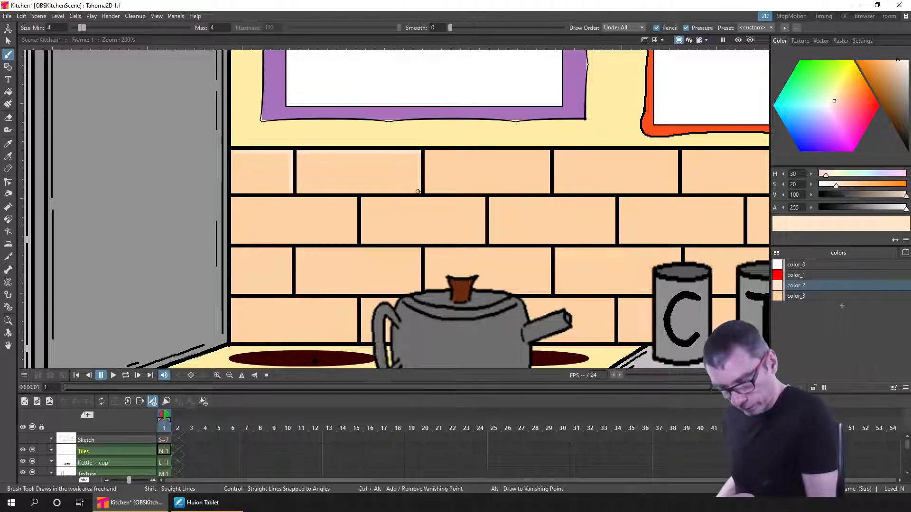
key(e)
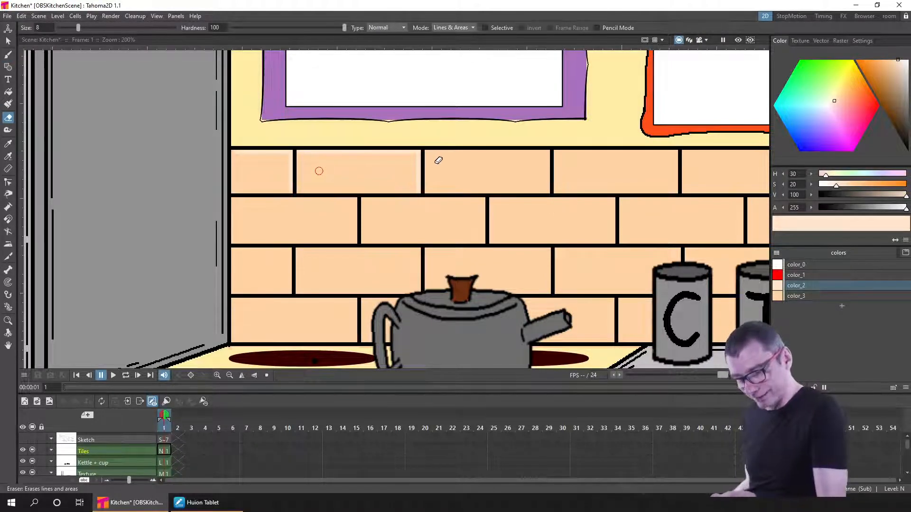
key(b)
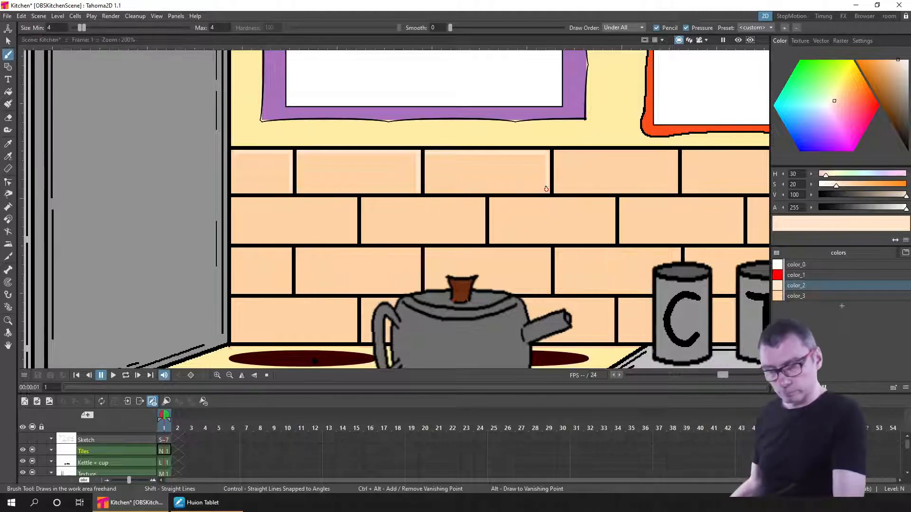
Lower color_2's saturation for paler highlights and set color_3's value to about 74 for darker tile shading.
click(794, 296)
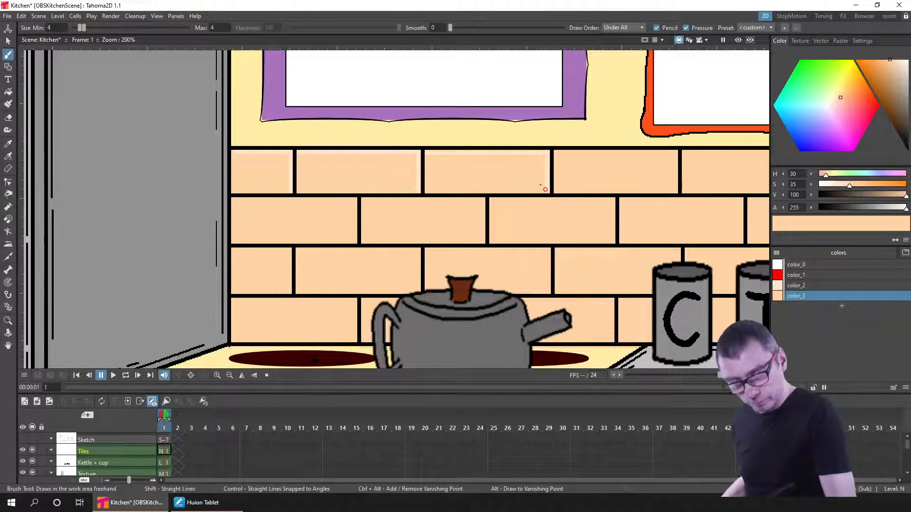
click(824, 286)
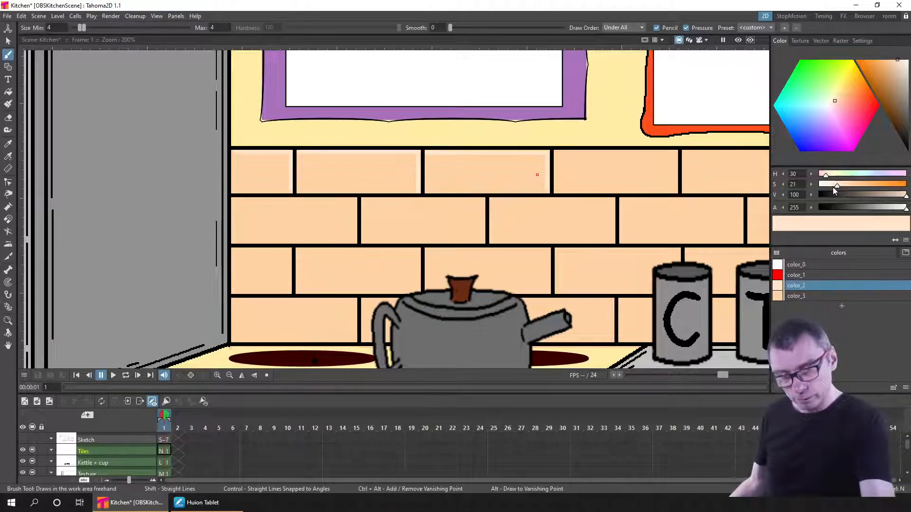
drag(833, 187, 830, 186)
click(824, 297)
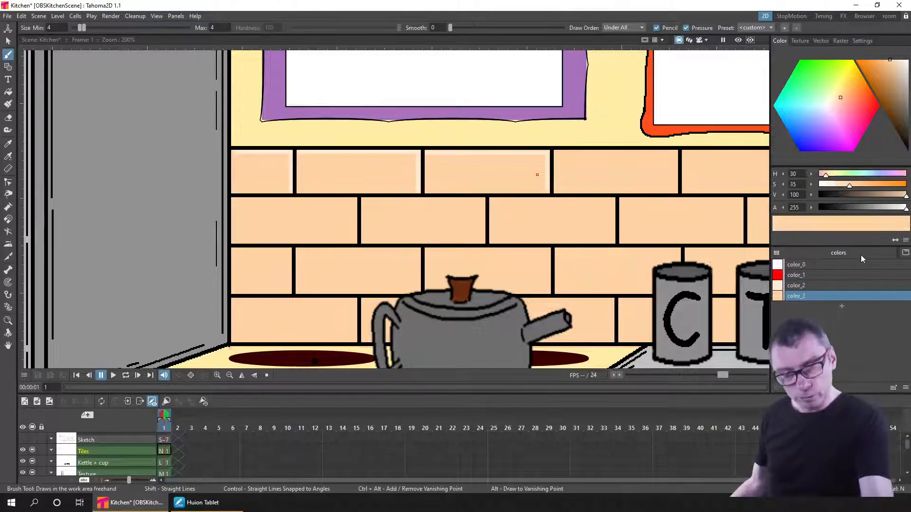
drag(905, 200, 884, 198)
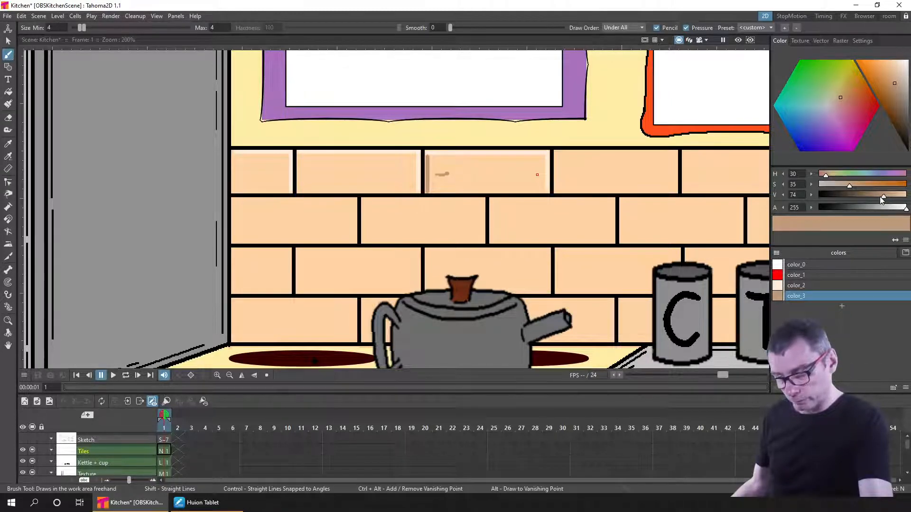
Try the Eraser on the stray shading mark inside the third top-row tile, and undo and redo the last three changes.
key(a)
drag(511, 191, 443, 174)
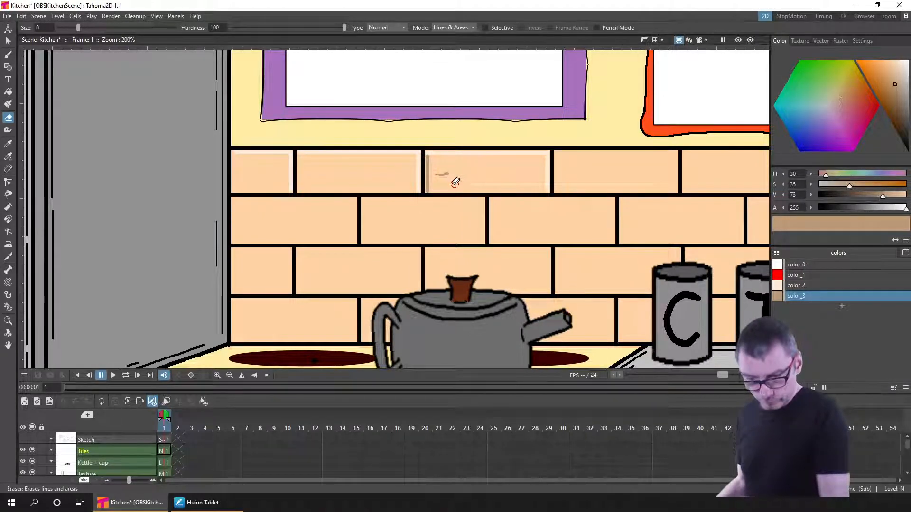
key(ctrl+z)
key(ctrl+z)
key(ctrl+z)
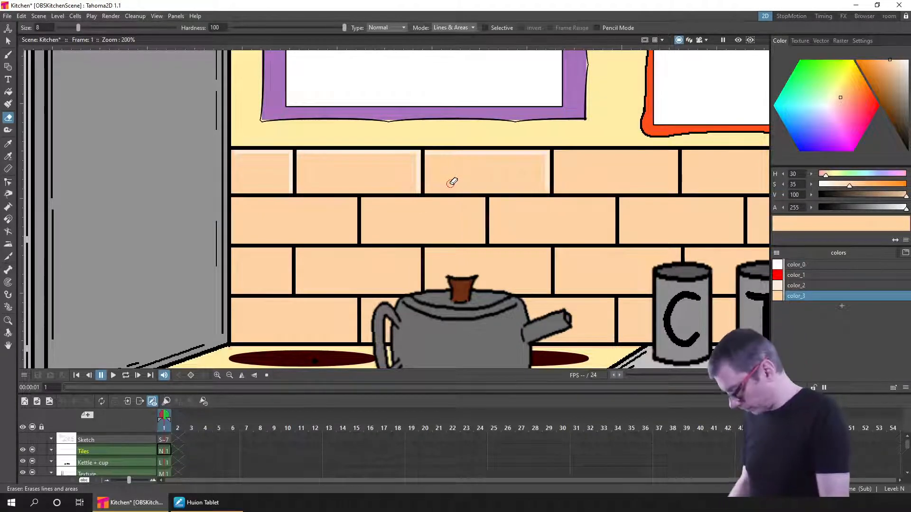
key(ctrl+y)
key(ctrl+y)
key(ctrl+y)
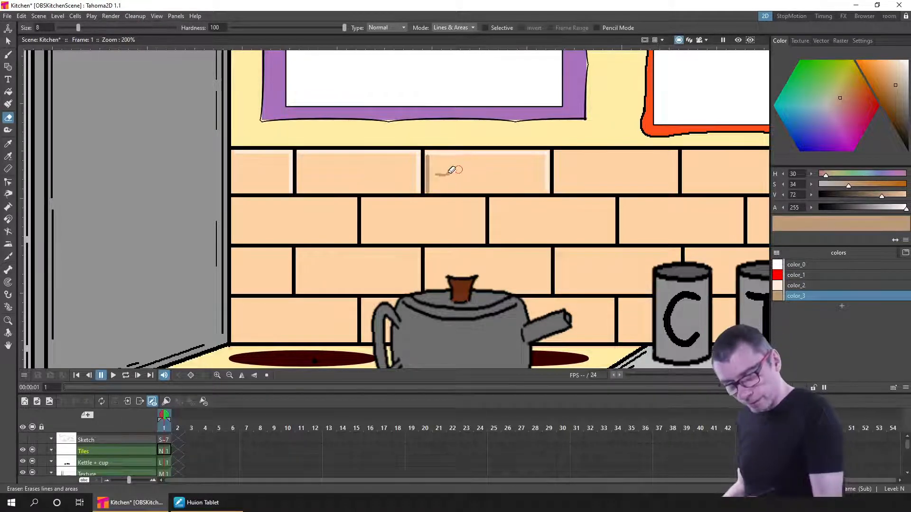
Erase the stray mark inside the third top-row tile, delete the whole Tiles layer and save the scene.
drag(449, 174, 440, 174)
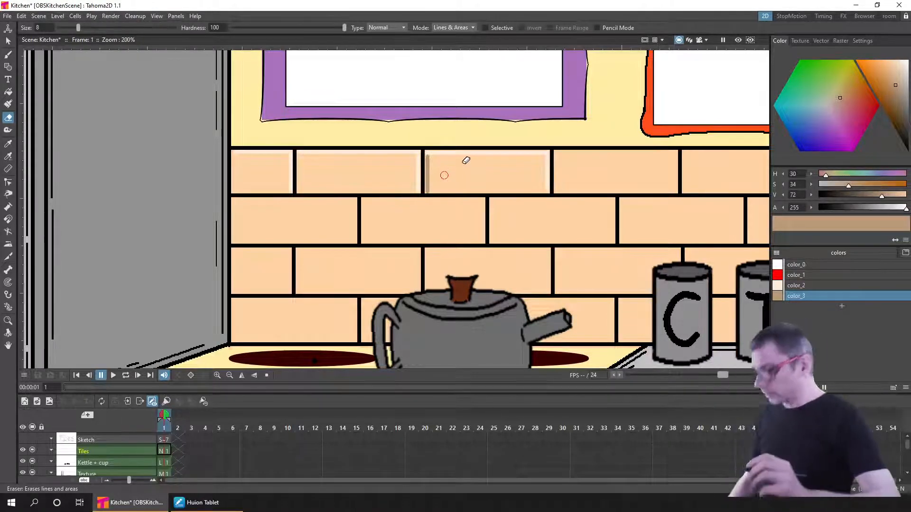
key(ctrl+s)
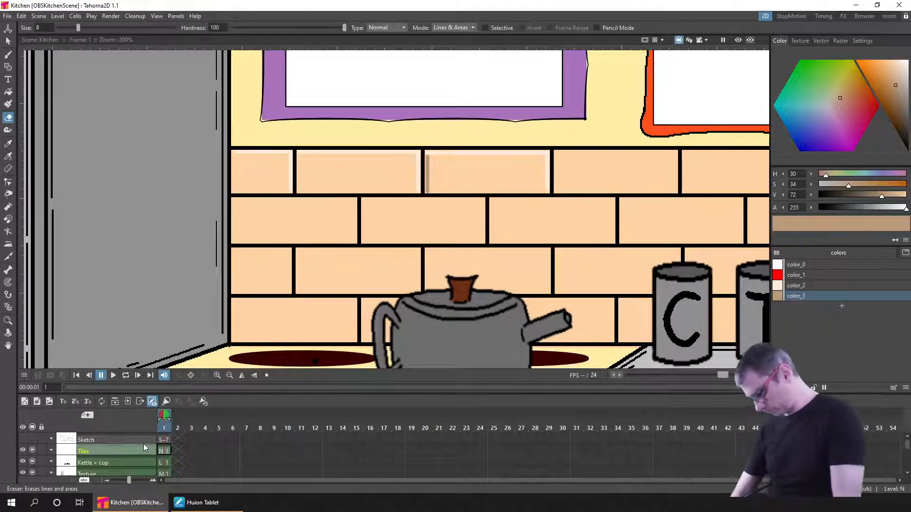
key(Delete)
key(ctrl+s)
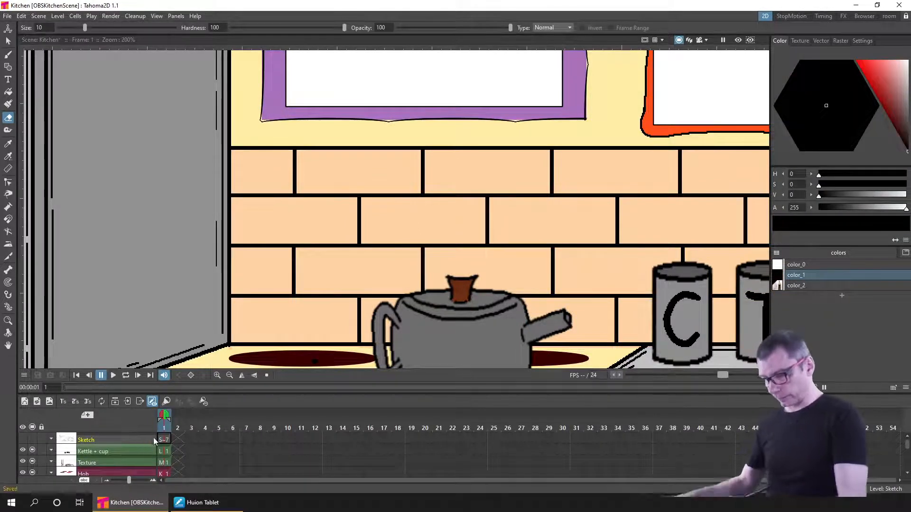
Leave the Room Foreground sub-scene, open the Room Background sub-scene and select the Wall layer's drawing.
click(140, 402)
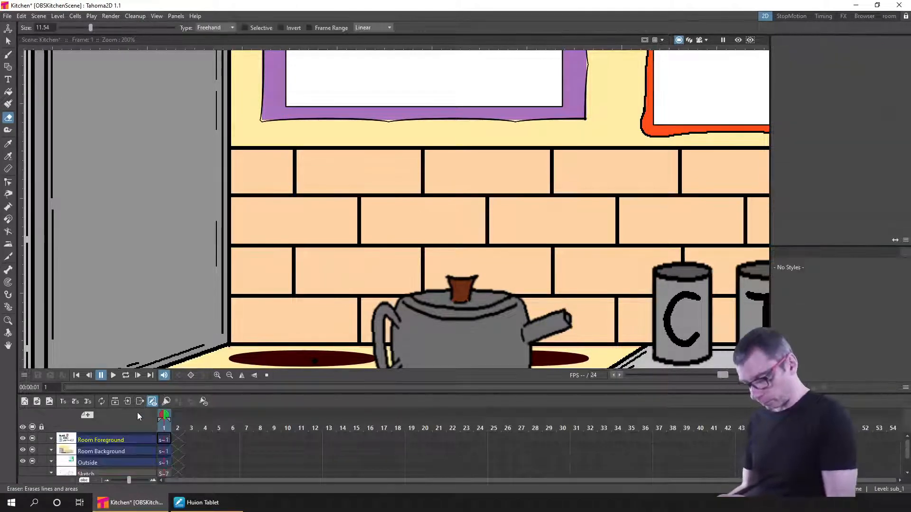
click(140, 448)
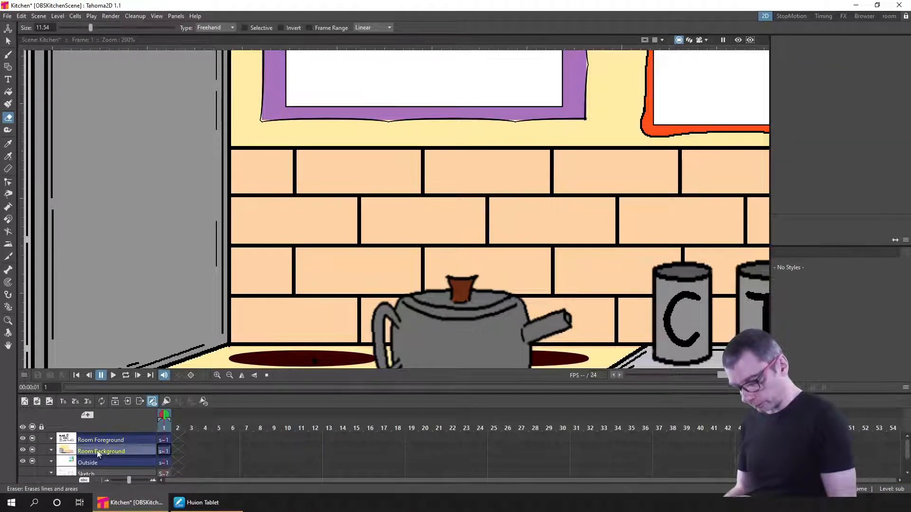
click(32, 450)
click(33, 449)
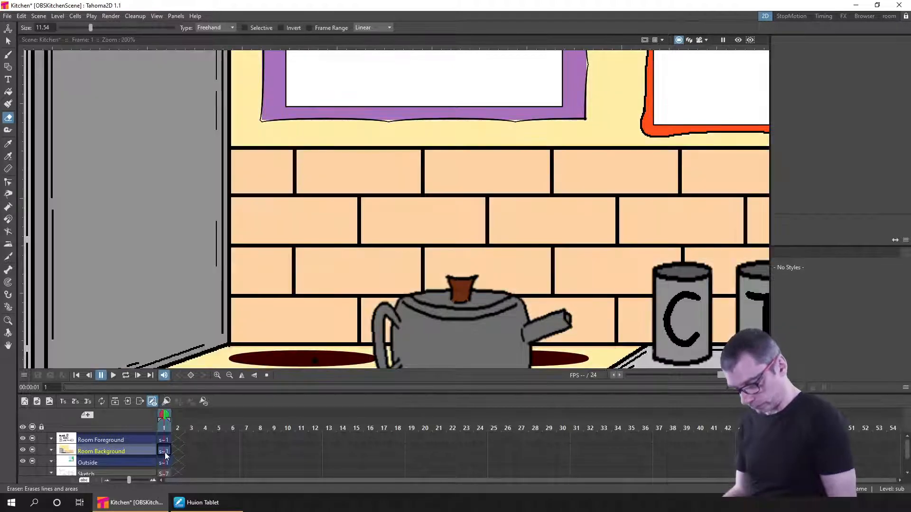
click(127, 402)
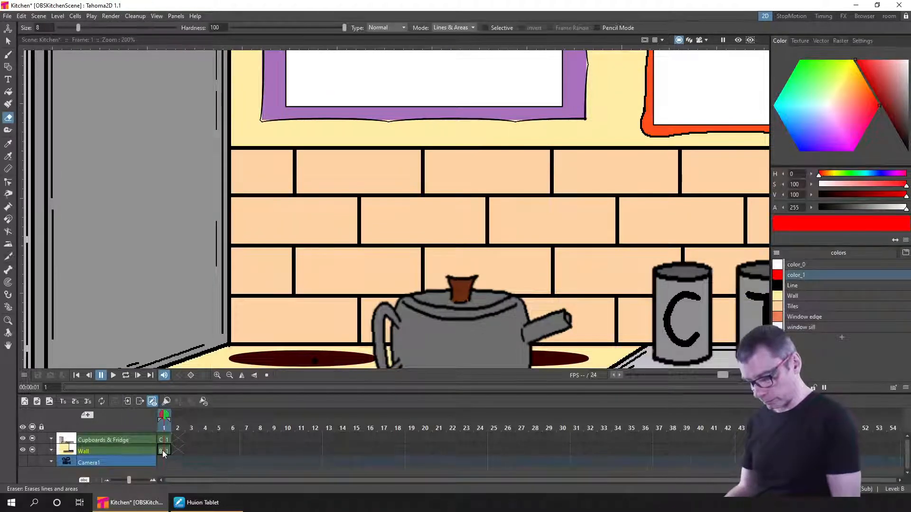
click(33, 449)
click(33, 449)
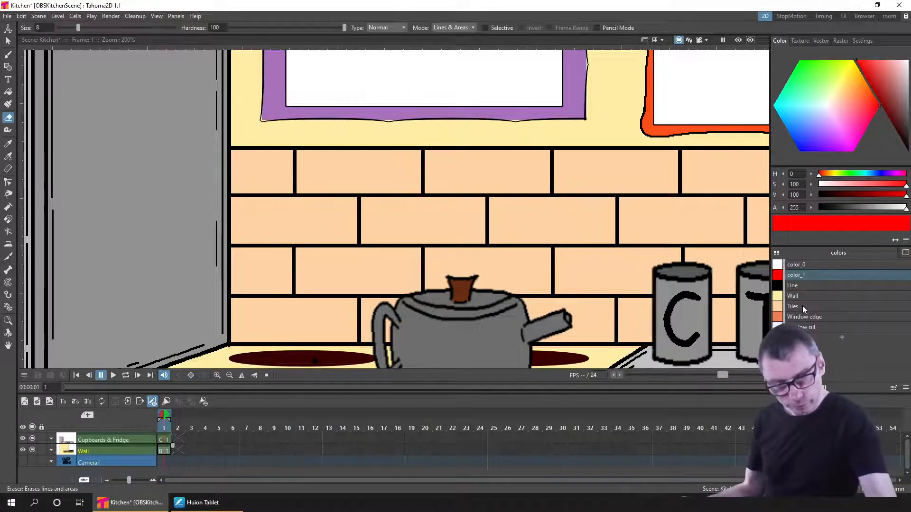
Add a new palette style based on the Tiles colour and name it Tile HL.
click(801, 306)
click(842, 338)
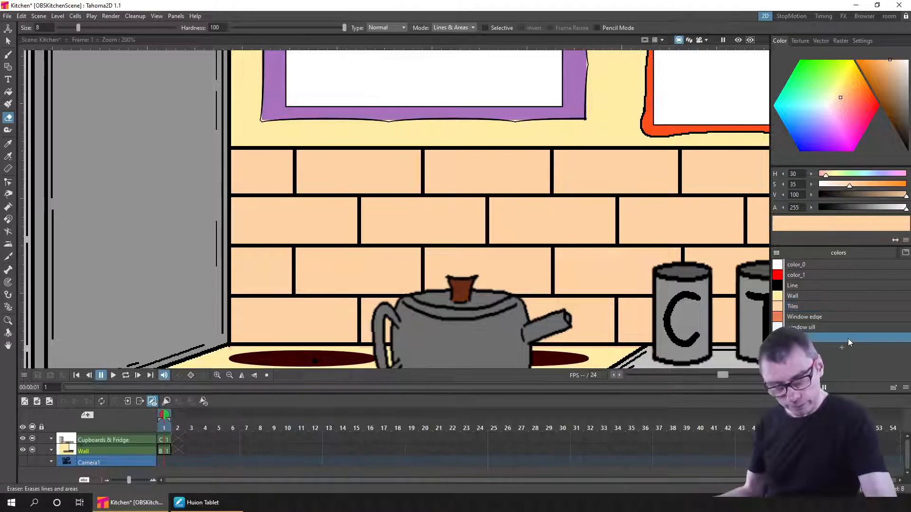
double_click(821, 337)
text(Tile)
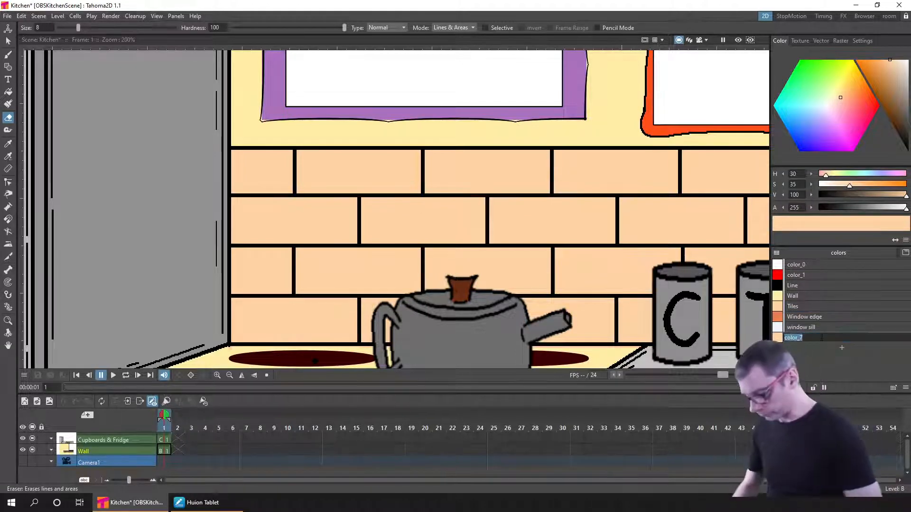
text( HL)
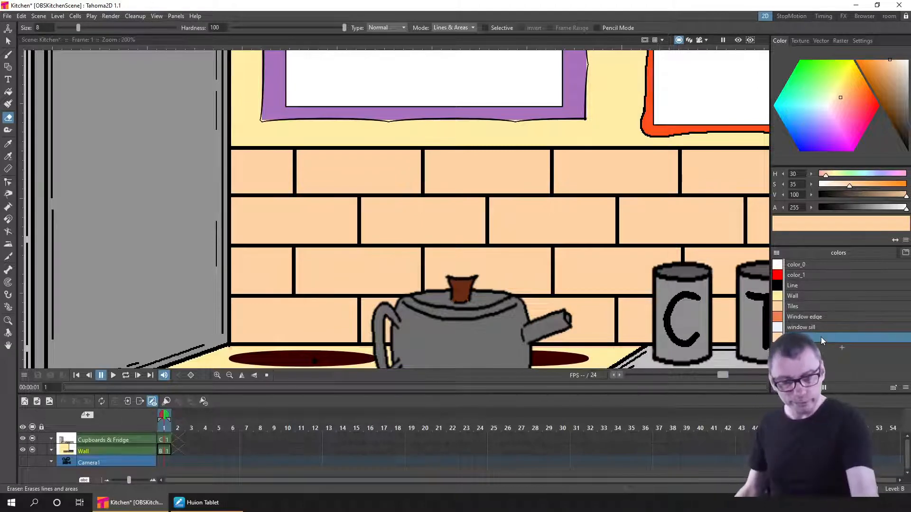
Add a second style from the same tile colour, name it Tile Sh and save the scene.
click(843, 349)
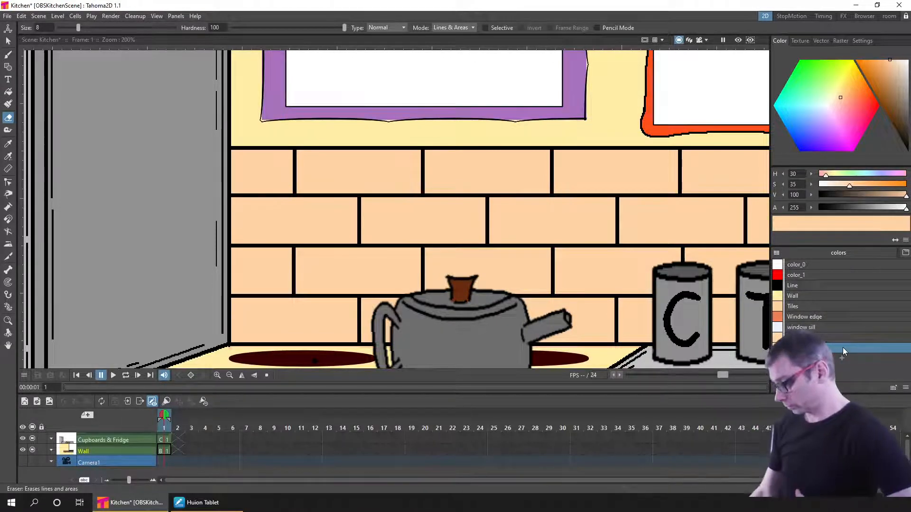
key(s)
key(ctrl+s)
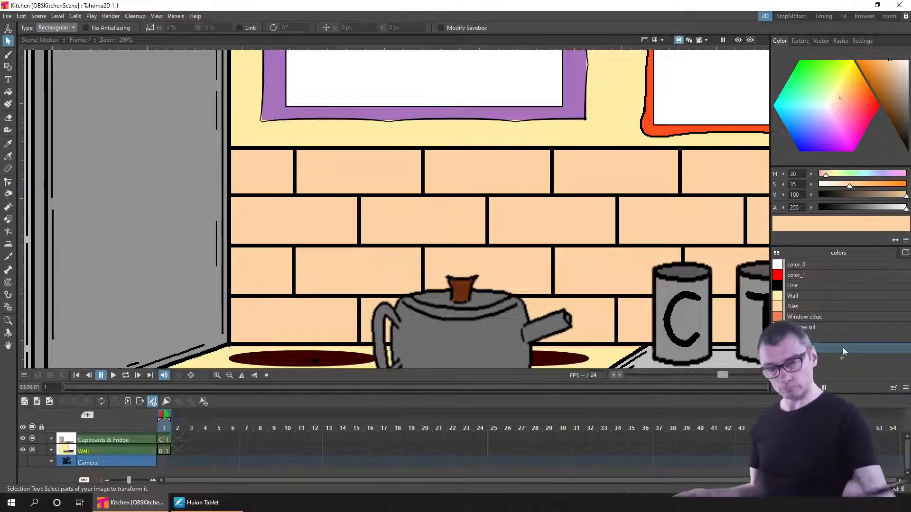
double_click(806, 349)
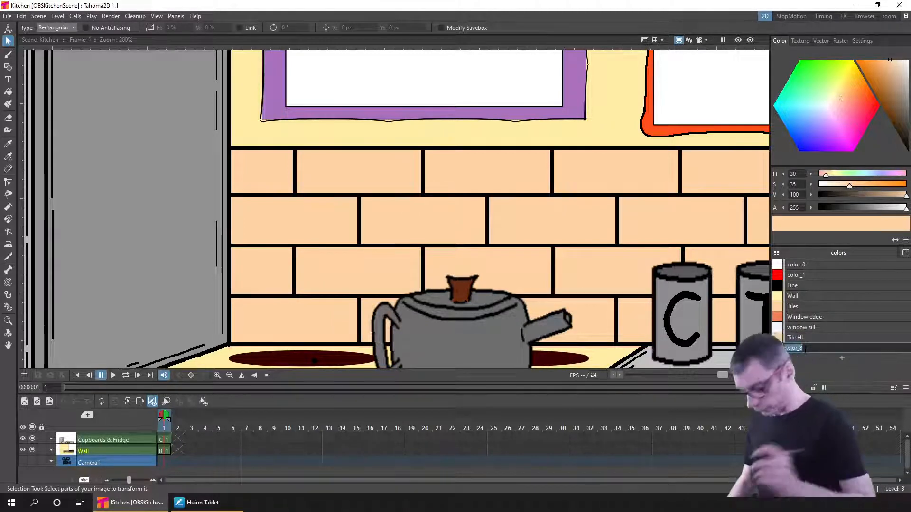
text(Tile Sh)
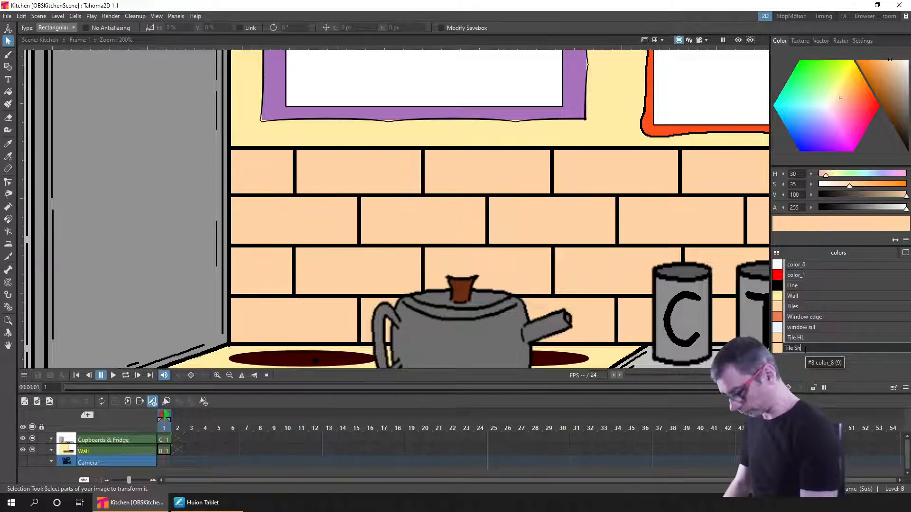
key(Return)
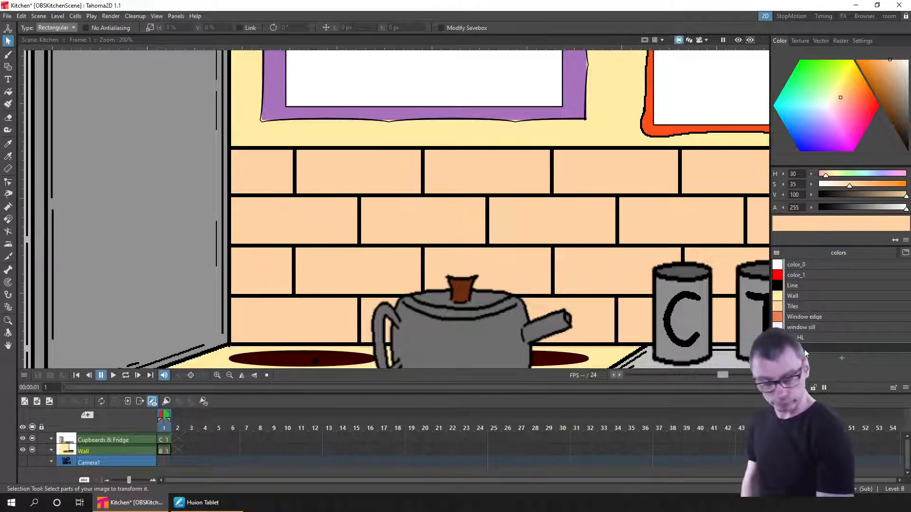
key(ctrl+s)
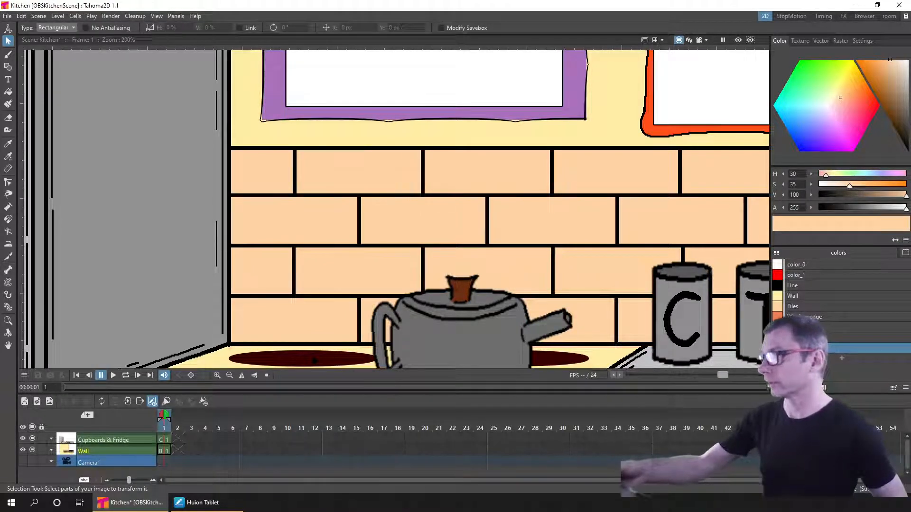
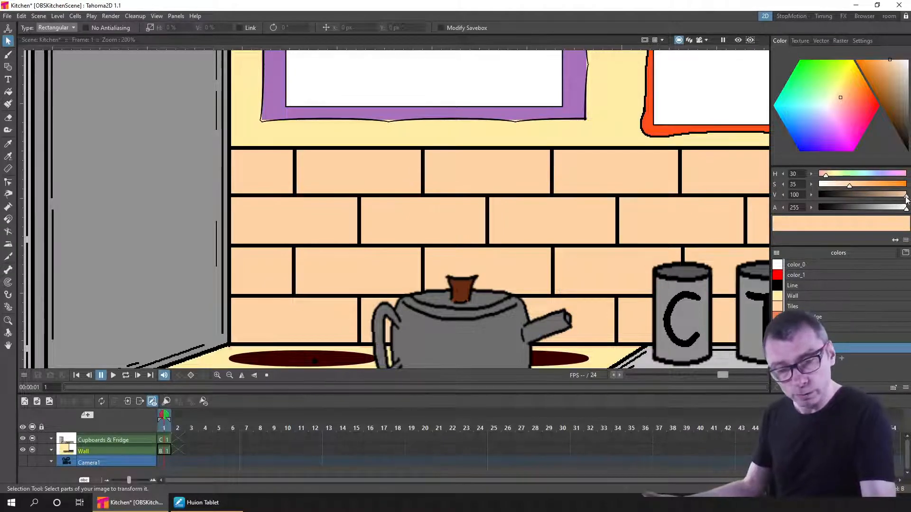
Lower Tile Sh's value for a darker shade and set Tile HL's saturation to 22.
drag(906, 199, 880, 200)
click(807, 337)
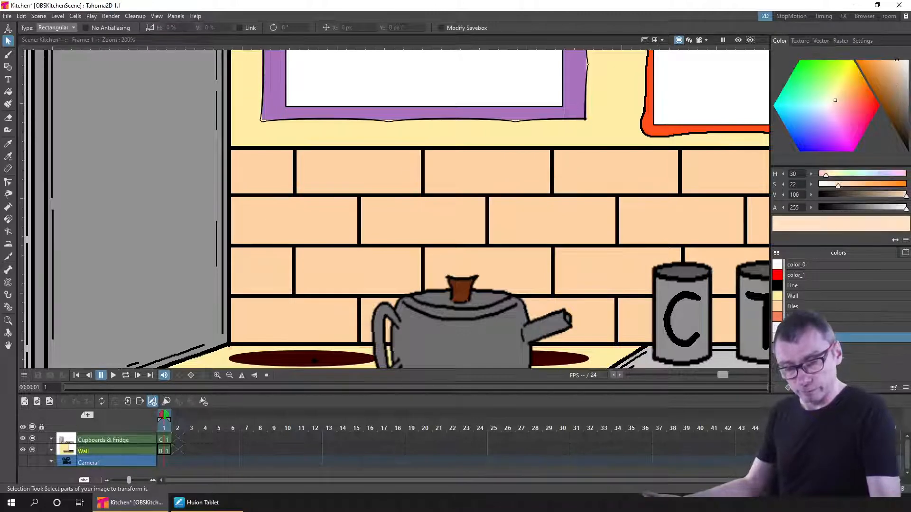
With a size 5 Brush, paint straight Tile HL highlights along the top edges of the upper three tile rows across the wall.
drag(694, 288, 437, 295)
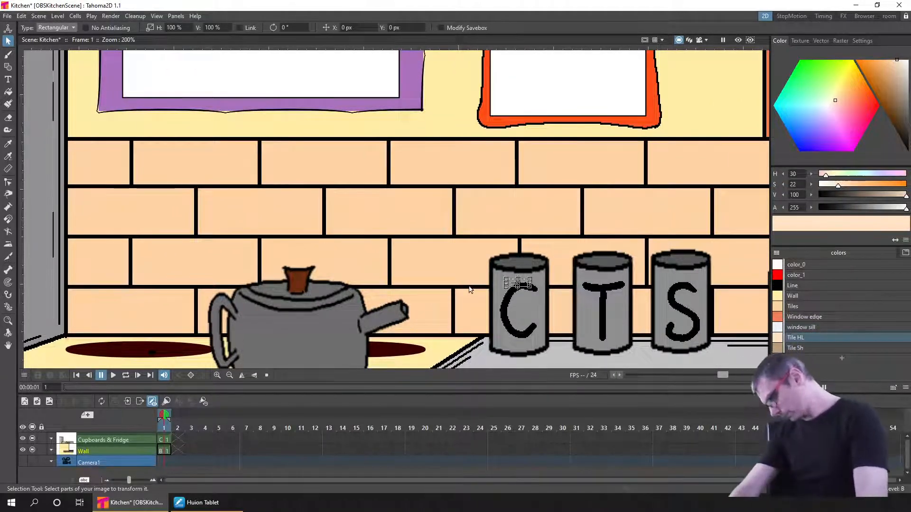
scroll(471, 288, down, 2)
drag(471, 288, 313, 260)
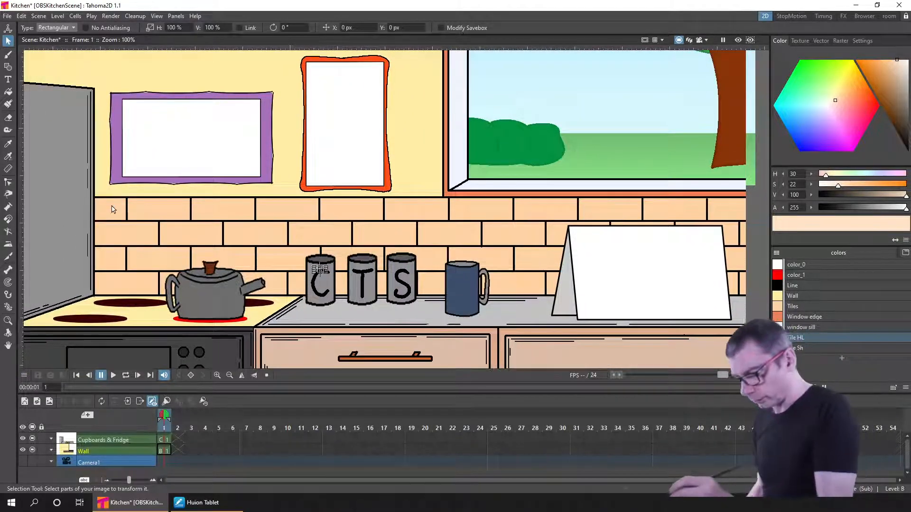
key(b)
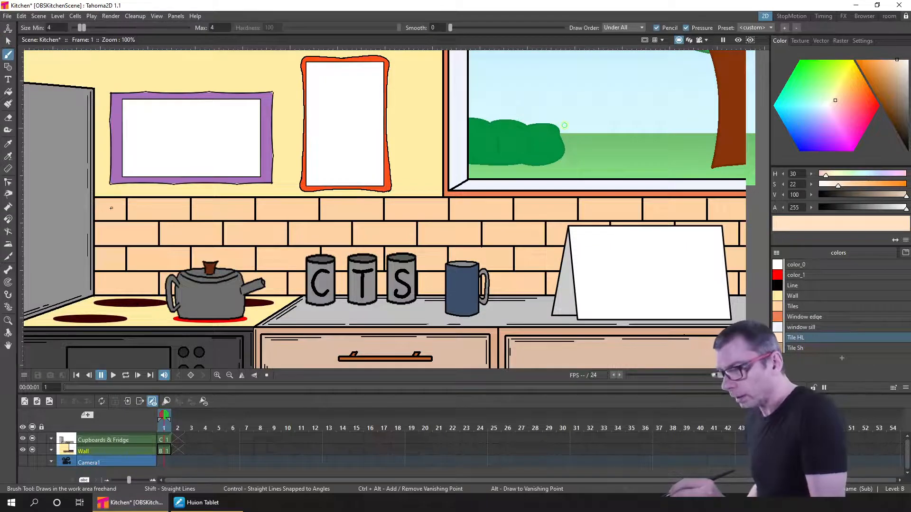
click(62, 29)
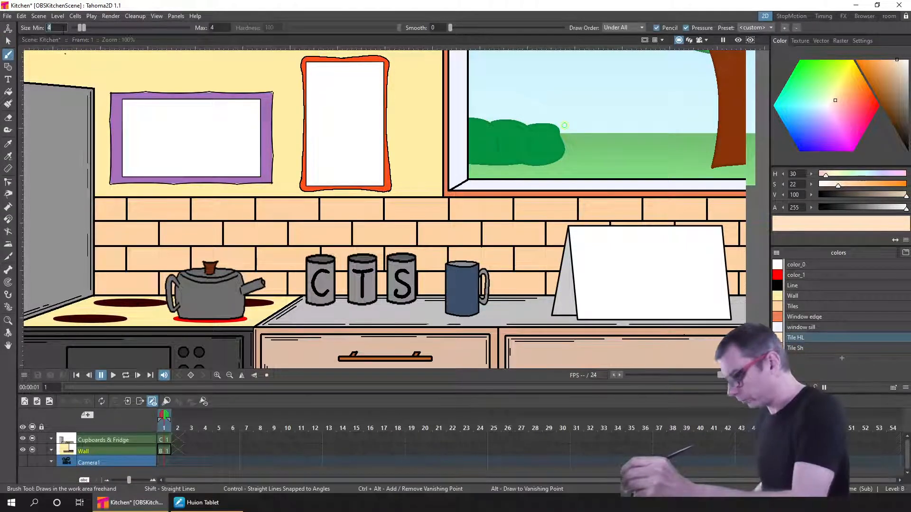
text(5)
key(Tab)
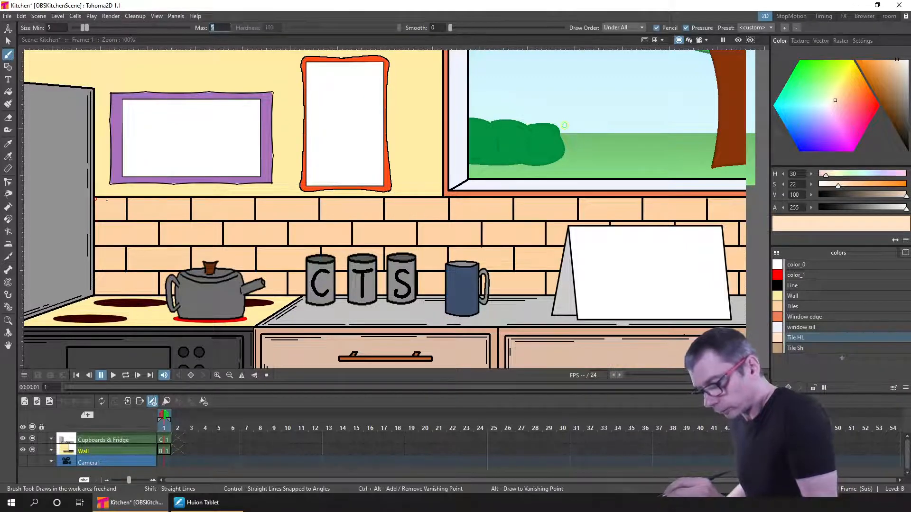
drag(96, 200, 750, 200)
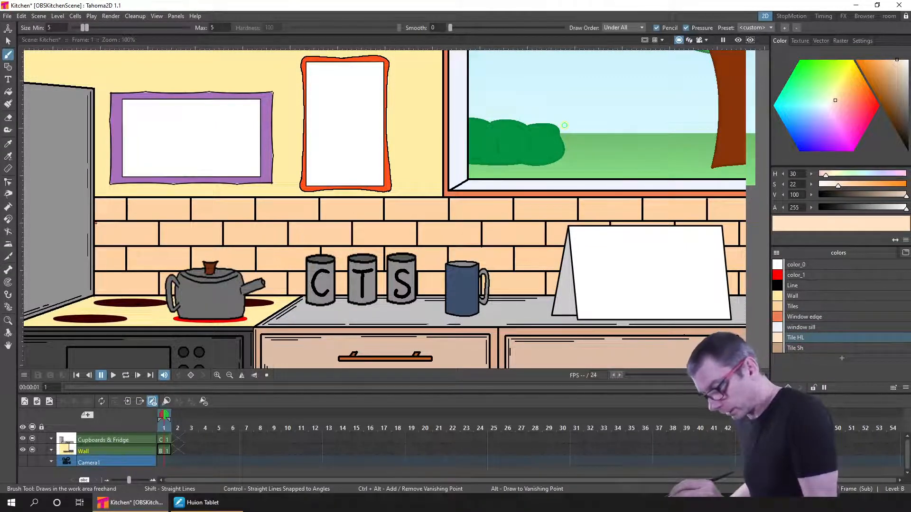
drag(96, 223, 749, 224)
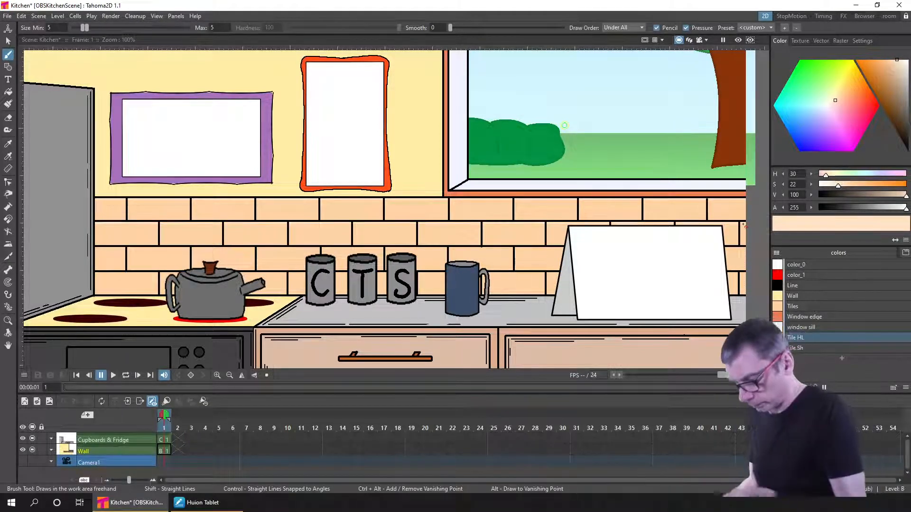
drag(96, 248, 749, 249)
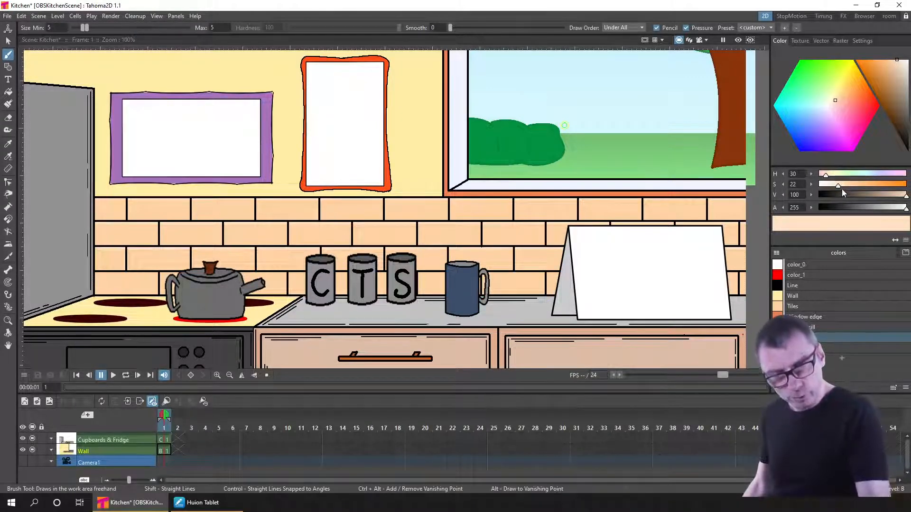
drag(837, 186, 811, 190)
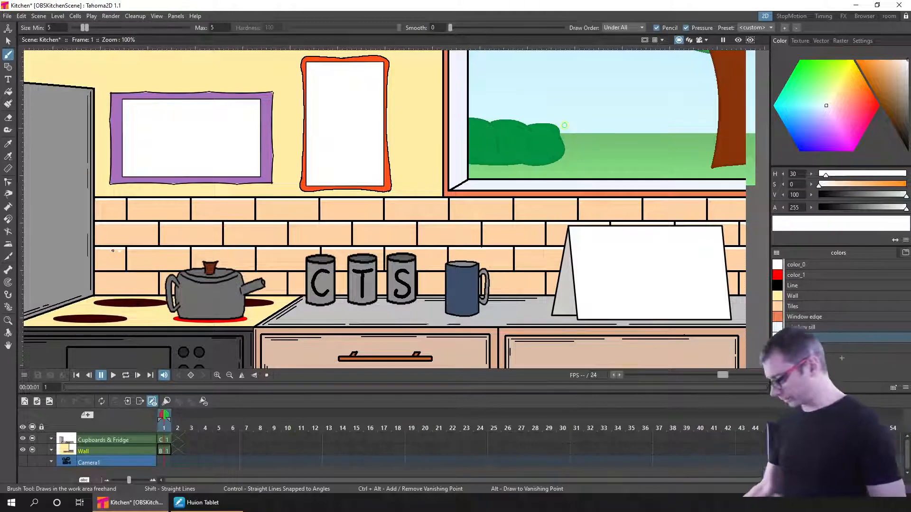
key(ctrl+z)
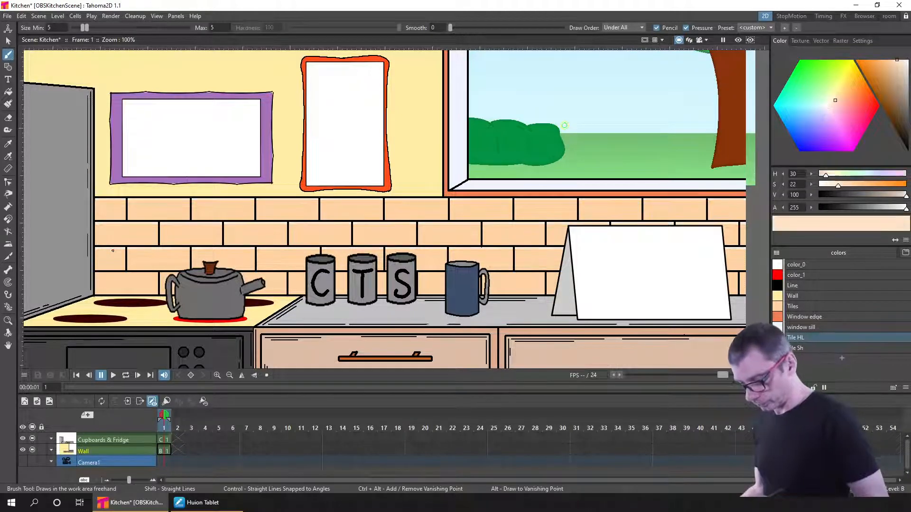
click(824, 185)
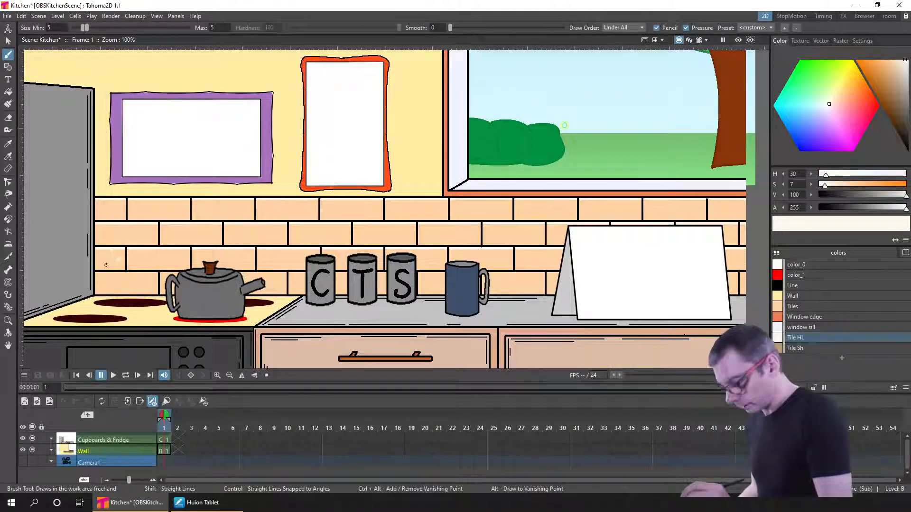
key(ctrl+z)
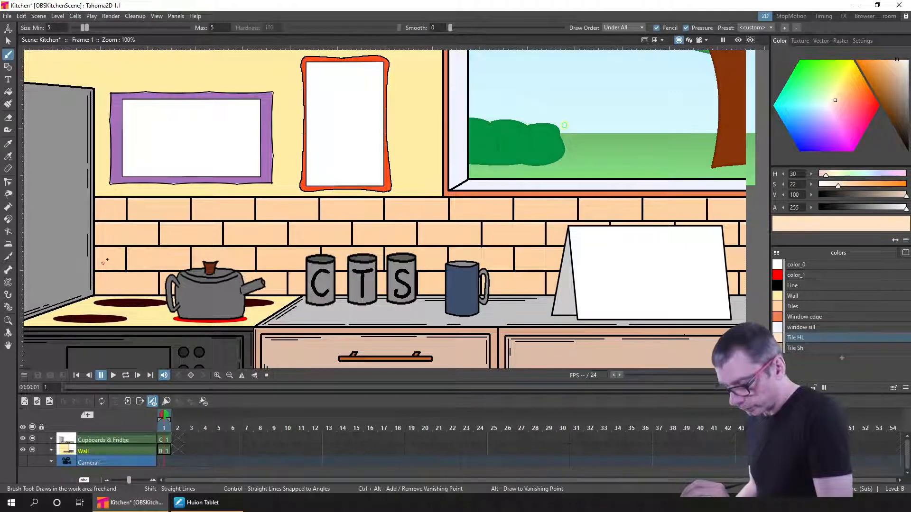
Set Tile HL's saturation to 2 and paint a straight highlight along the top edge of the fourth tile row, redoing the stroke once.
drag(838, 185, 822, 185)
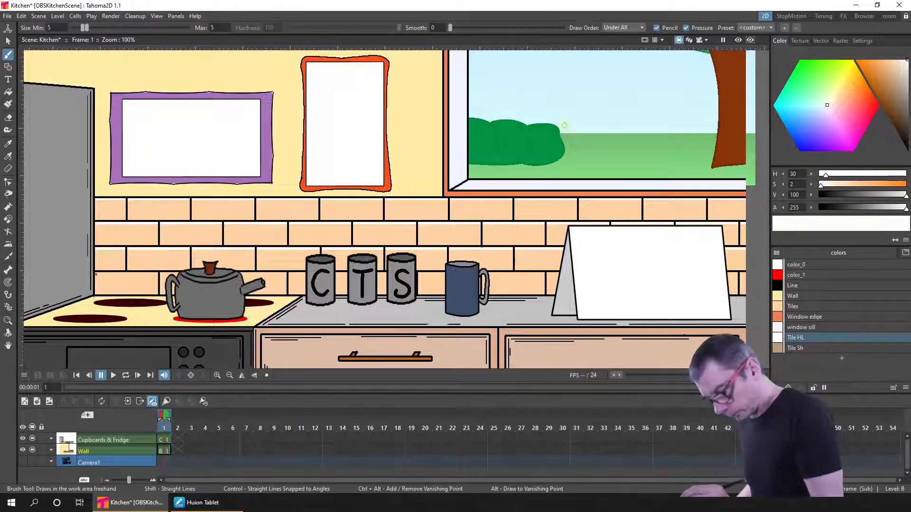
drag(96, 275, 756, 278)
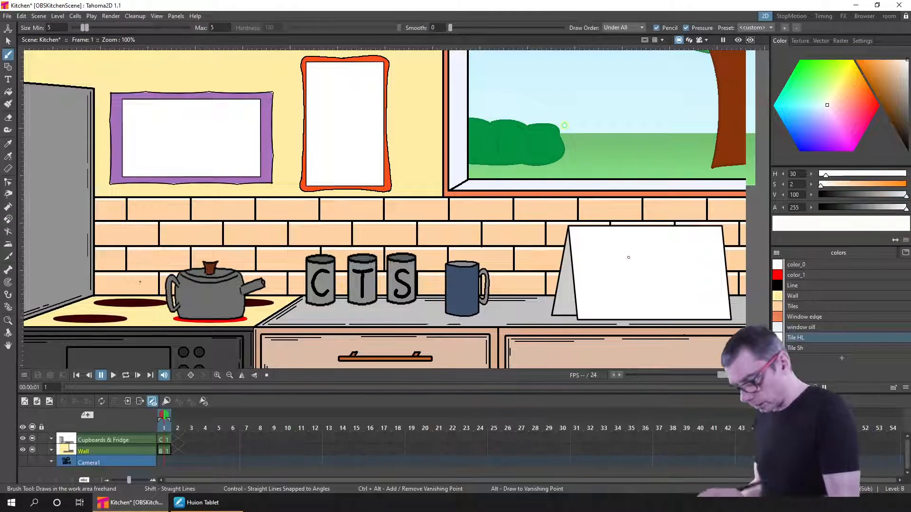
key(ctrl+z)
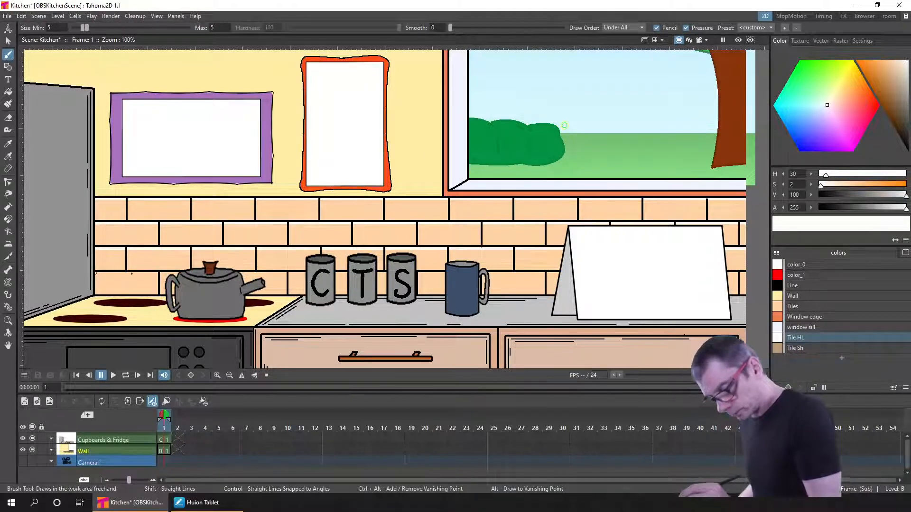
drag(96, 274, 752, 276)
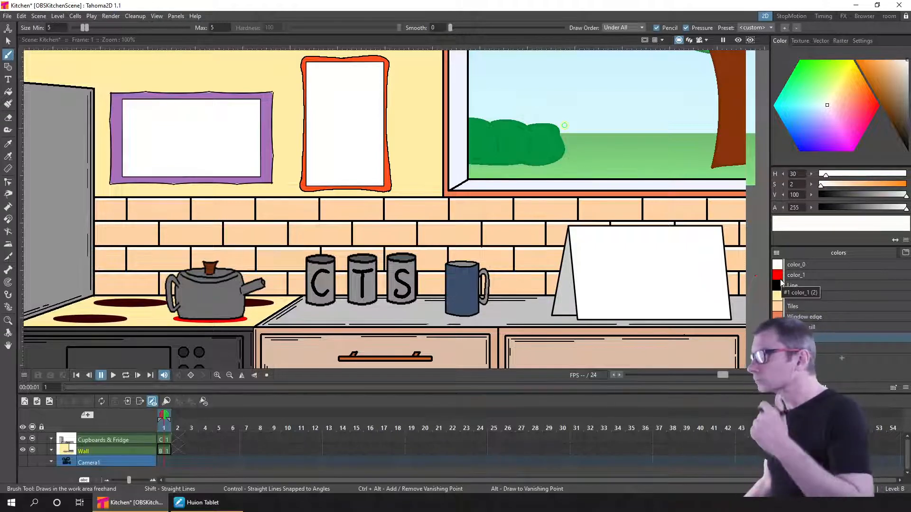
Hide the surrounding parent scene and paint straight vertical Tile HL highlights along the tiles' right edges across the wall, saving along the way.
key(ctrl+s)
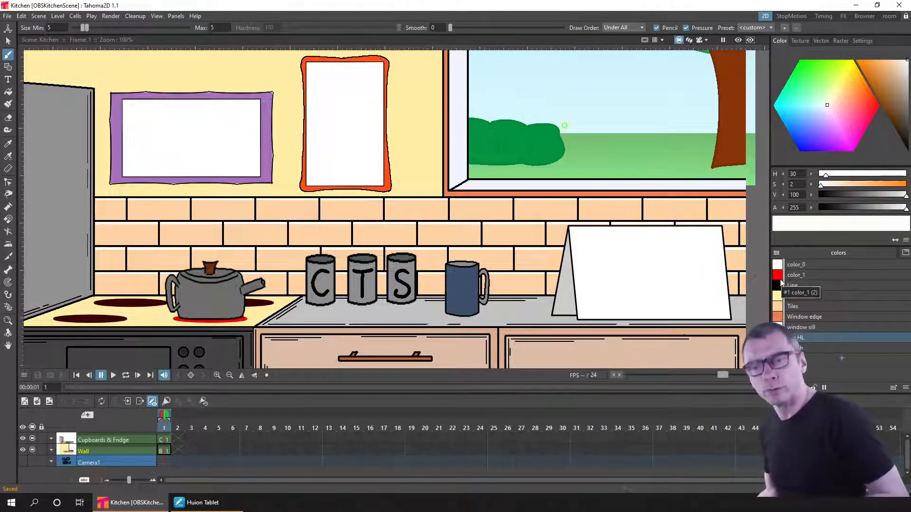
drag(129, 195, 129, 198)
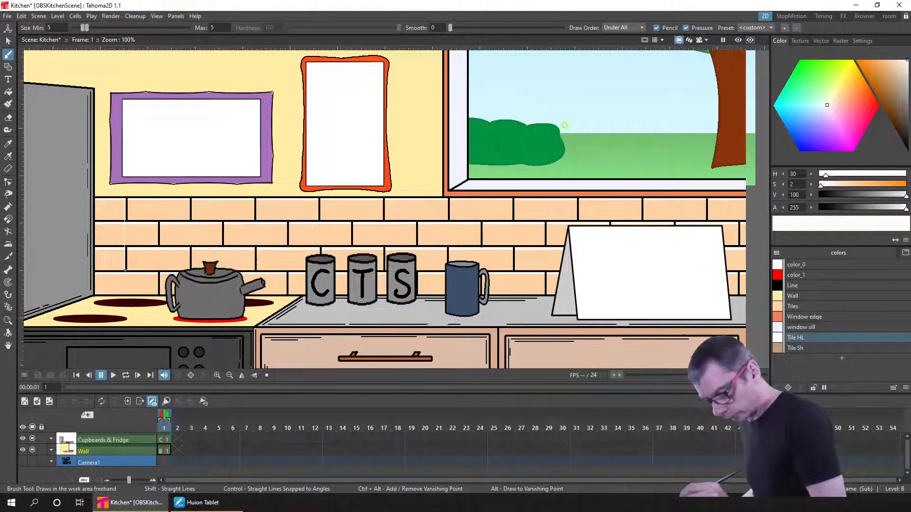
drag(125, 271, 124, 272)
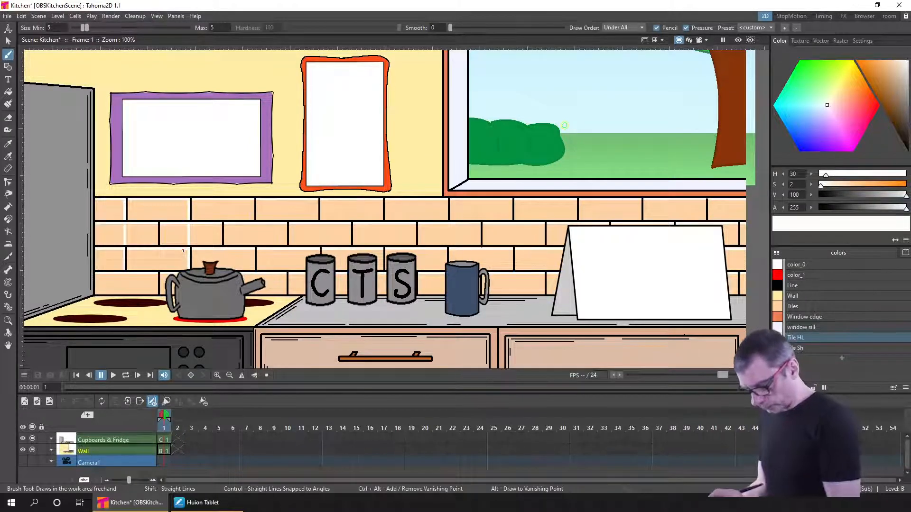
click(152, 403)
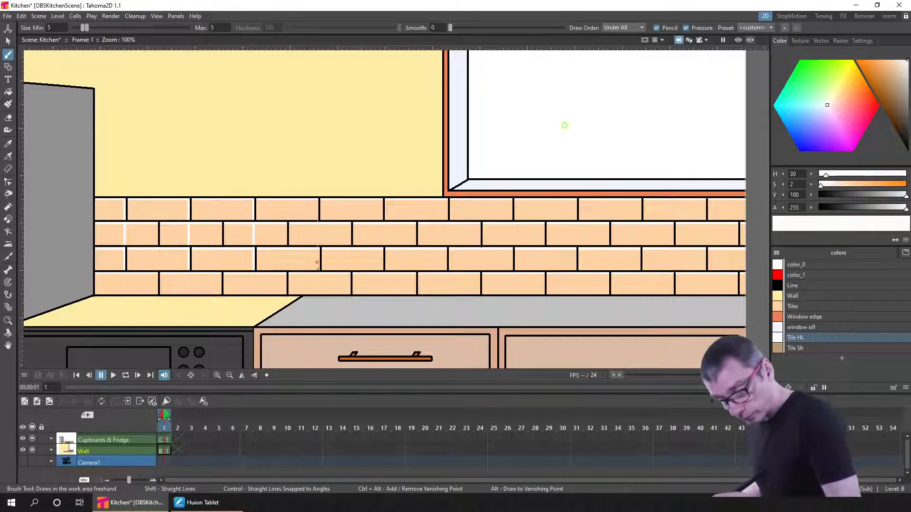
drag(319, 269, 318, 267)
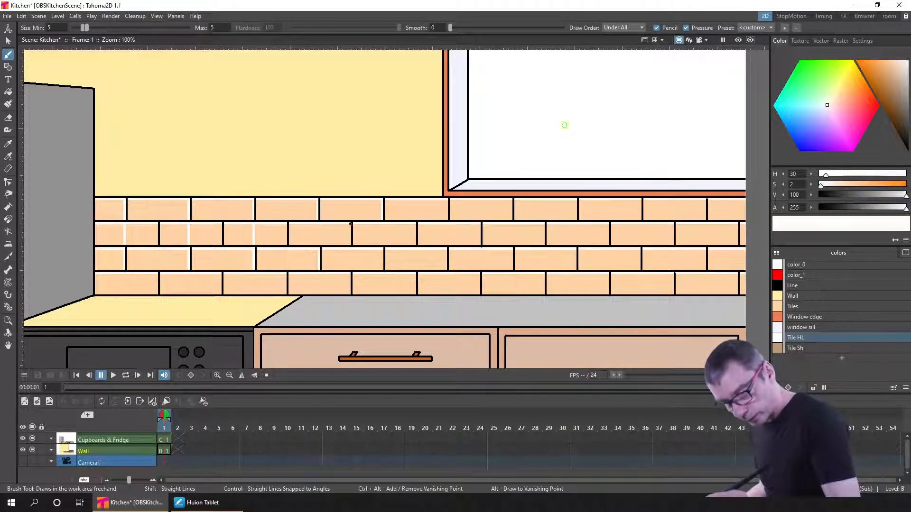
drag(350, 224, 350, 245)
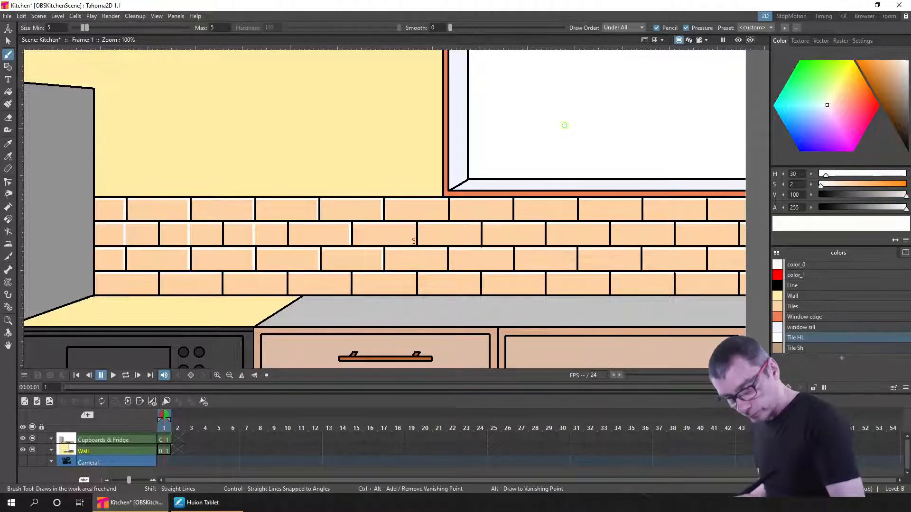
drag(447, 199, 447, 220)
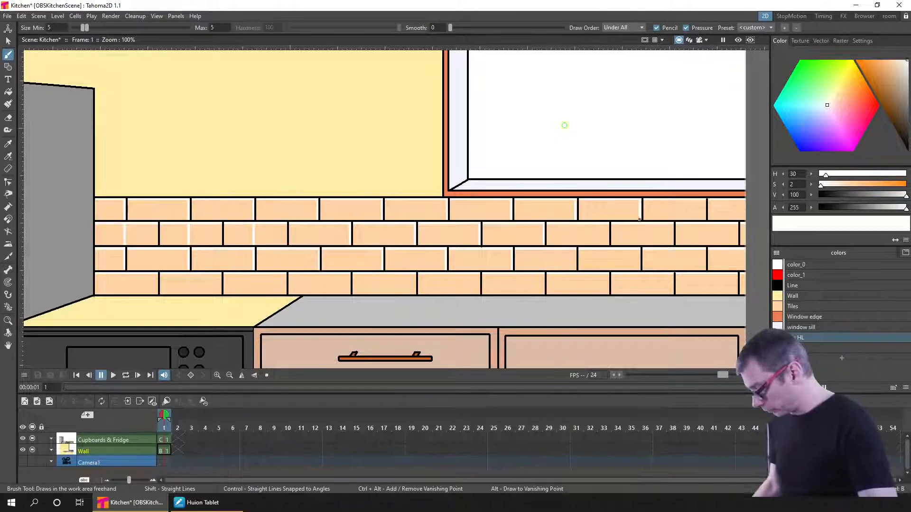
key(ctrl+s)
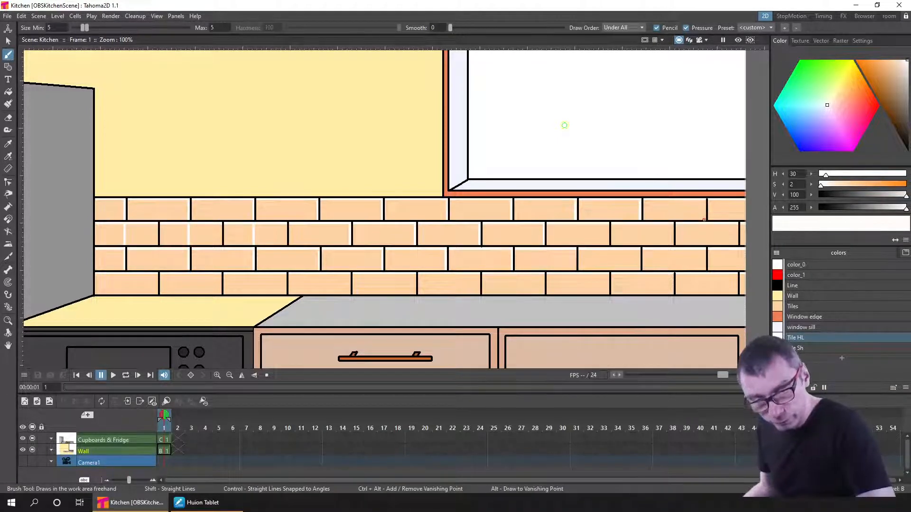
drag(705, 220, 705, 200)
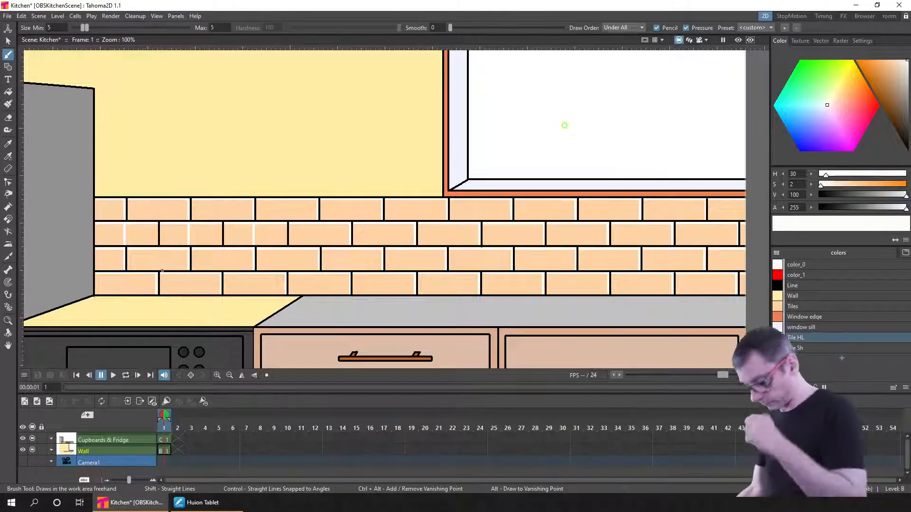
Set the Eraser to Lines mode, erase the misplaced vertical highlights crossing the second row's first tiles, and save with the Brush active again.
key(a)
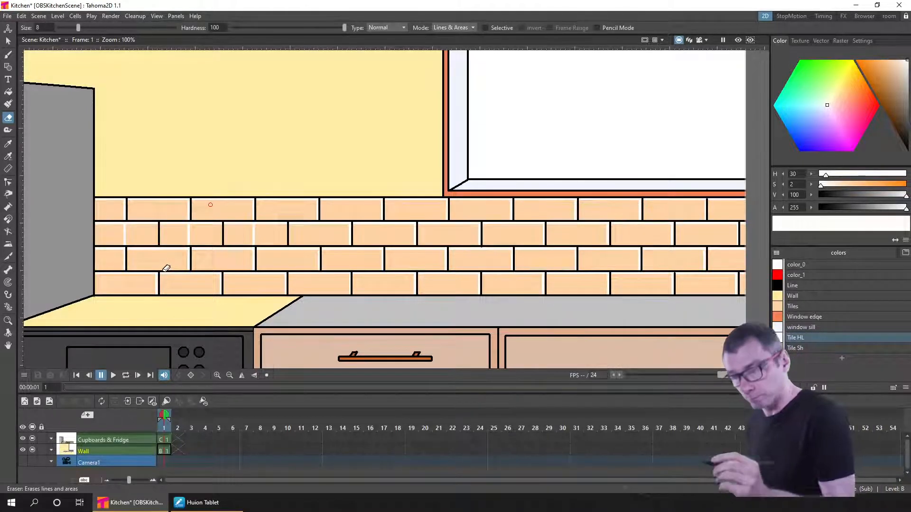
click(469, 28)
click(454, 37)
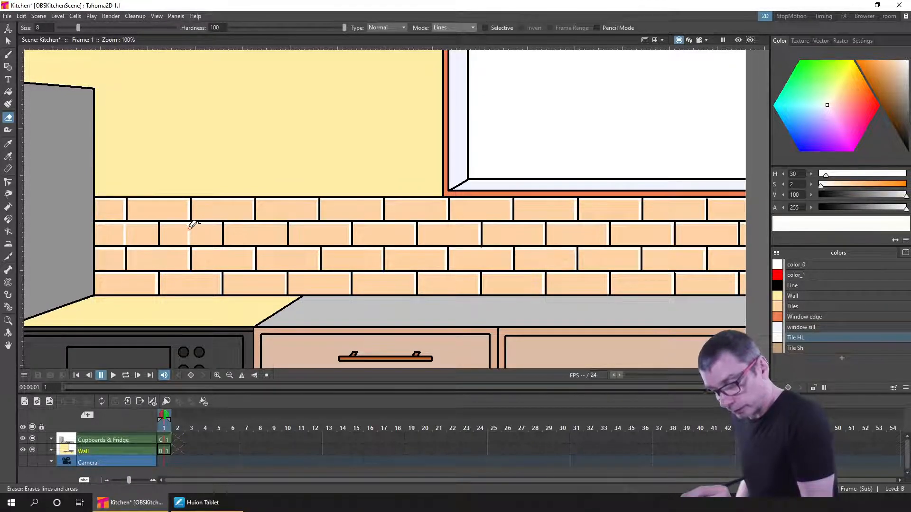
drag(188, 226, 189, 242)
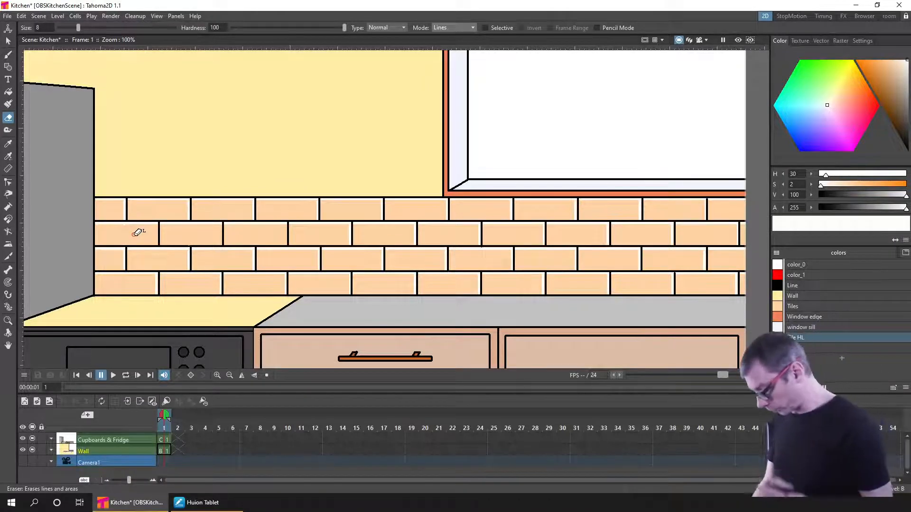
key(b)
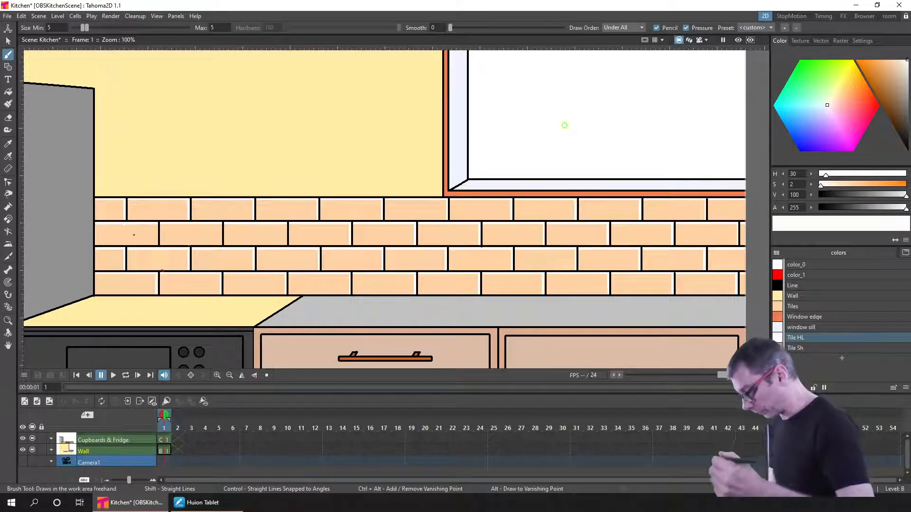
key(ctrl+s)
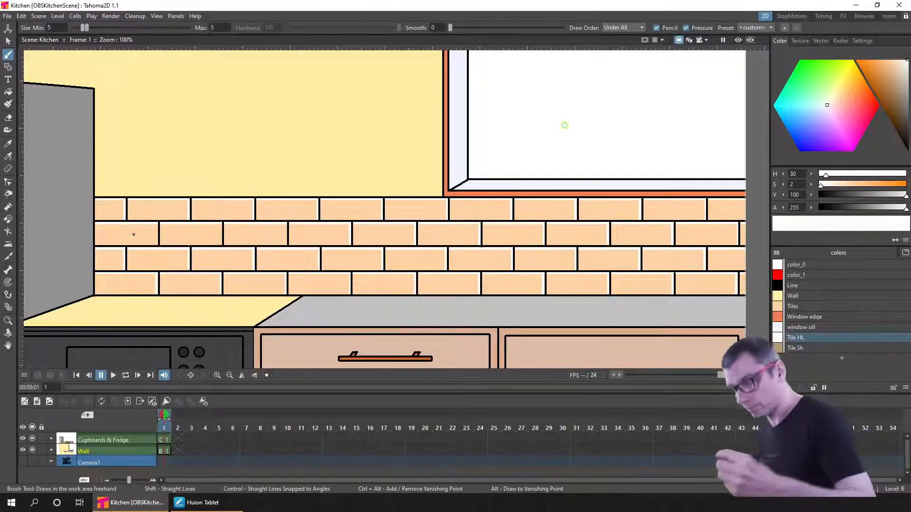
Paint the missing vertical Tile HL highlights along the right edges of the leftmost tiles in the second row.
drag(157, 224, 159, 228)
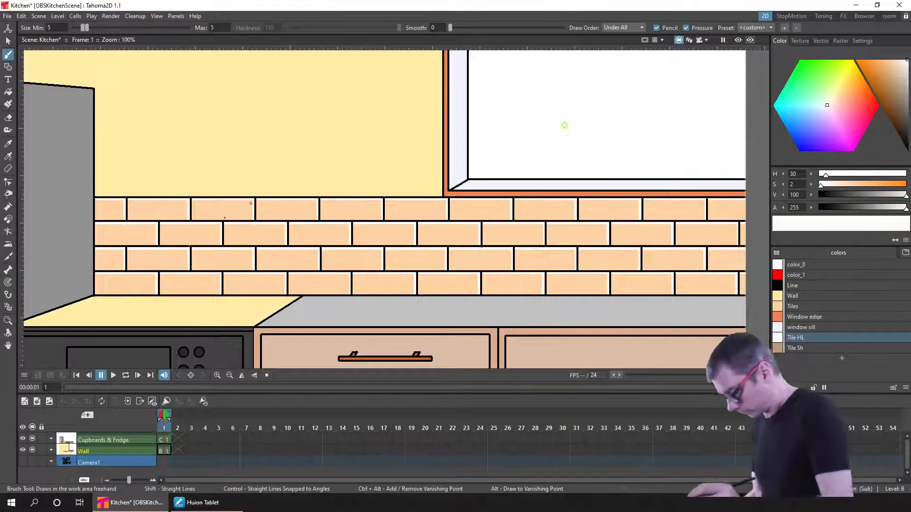
key(a)
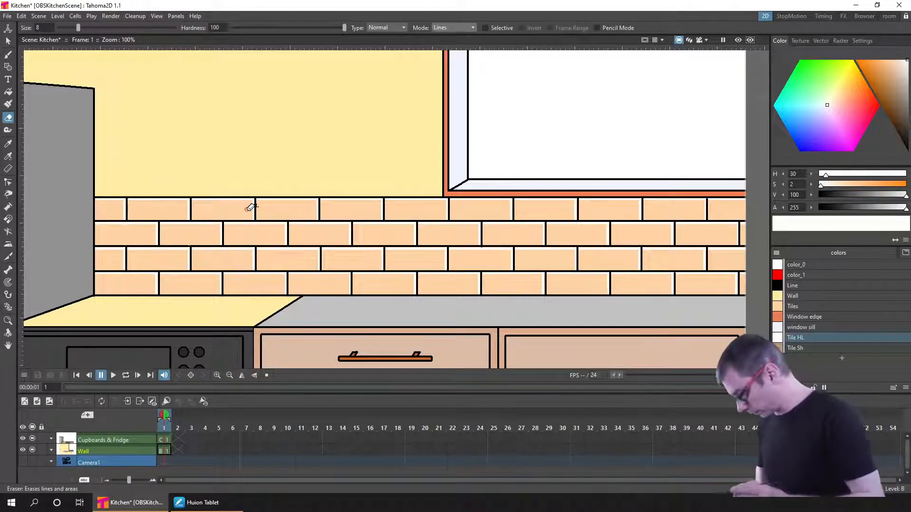
key(b)
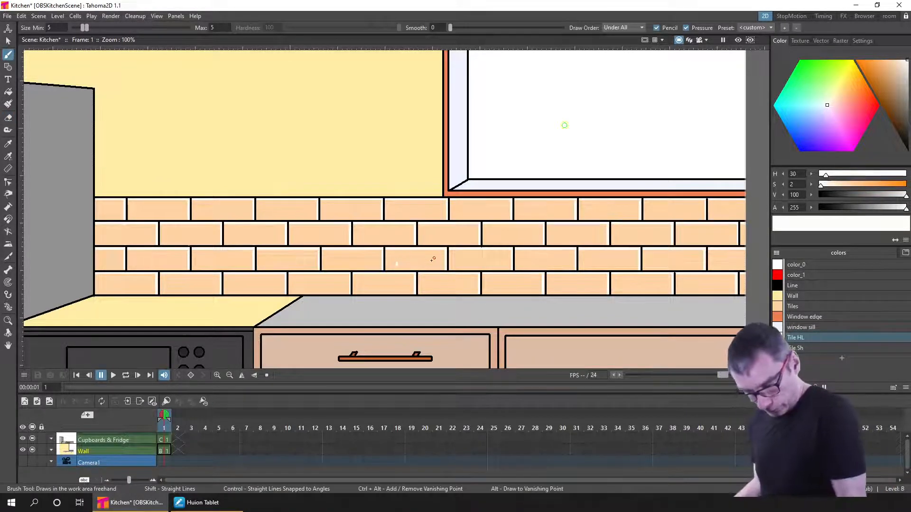
With the Line style and a Selective Eraser in Lines mode, remove the black stub poking into the third row's highlight, undoing a stray brush stroke.
key(plus)
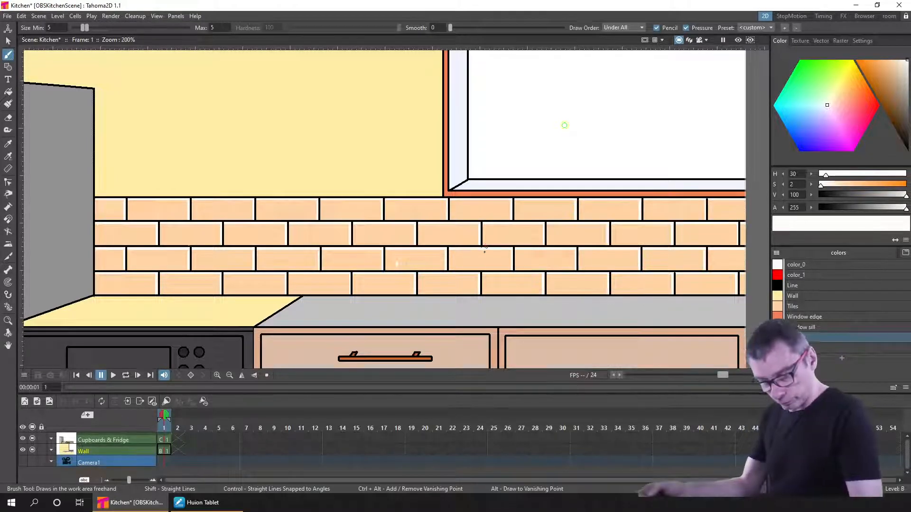
key(plus)
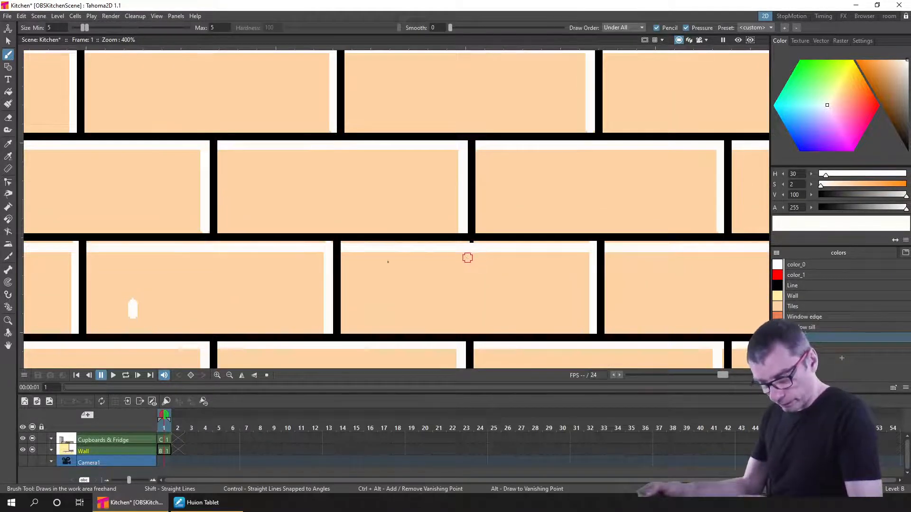
key(minus)
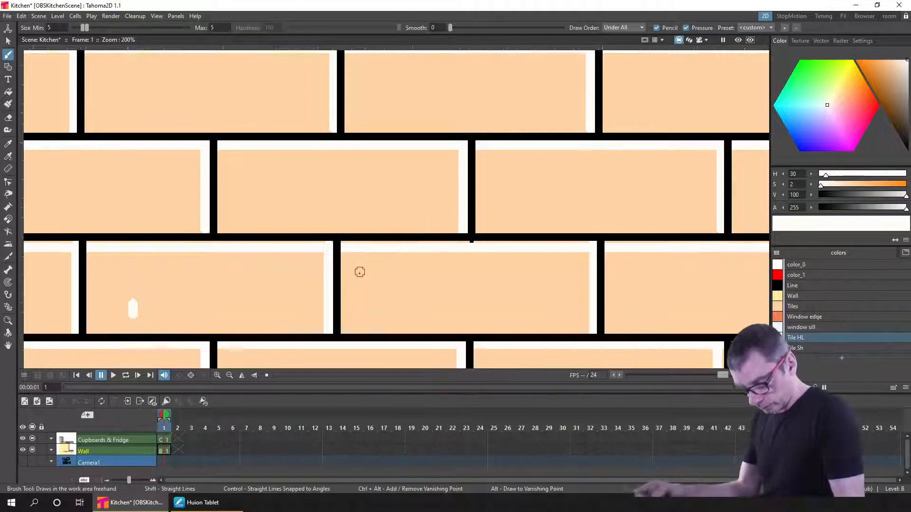
key(minus)
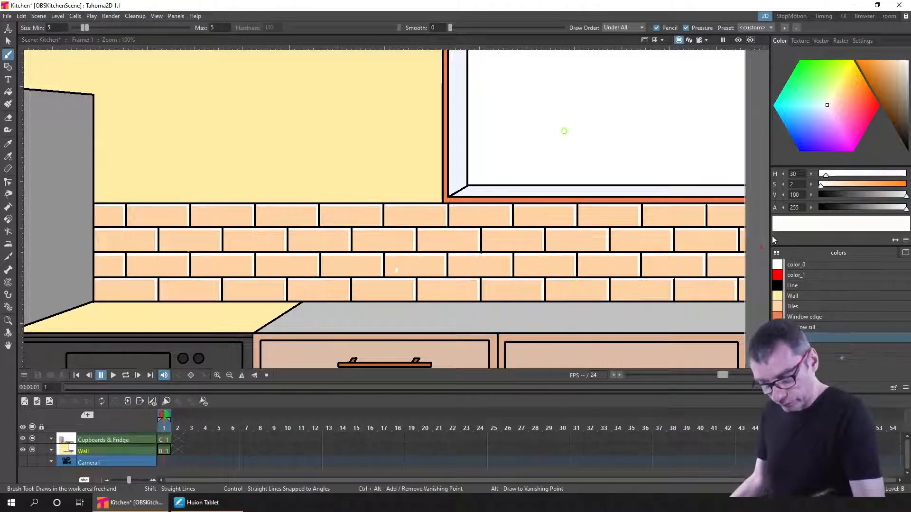
click(797, 284)
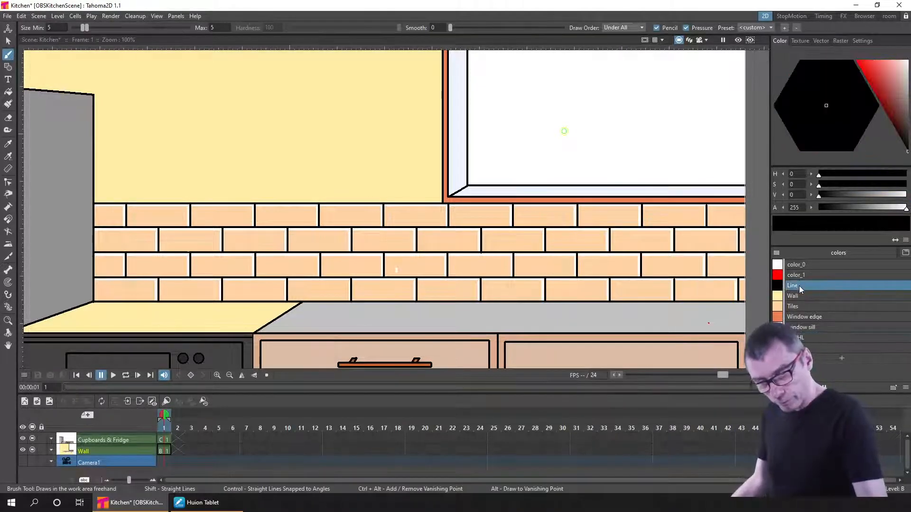
drag(617, 257, 631, 261)
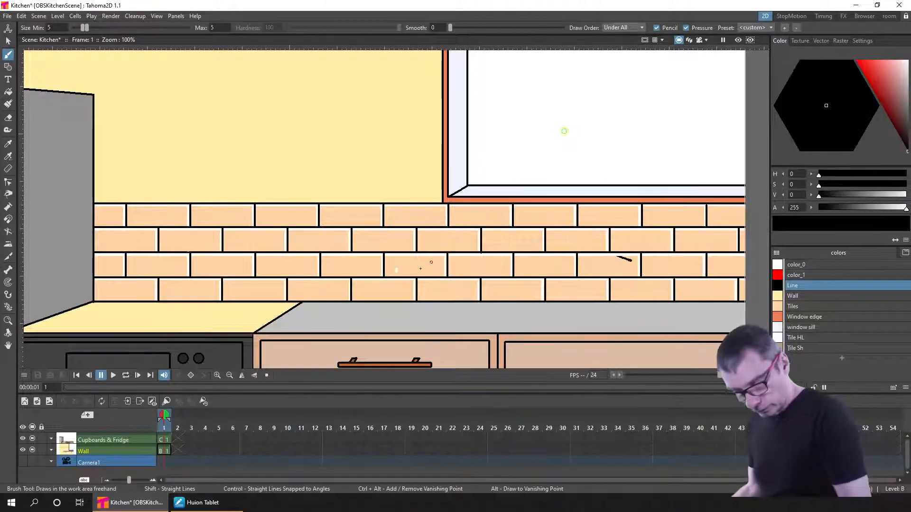
key(ctrl+z)
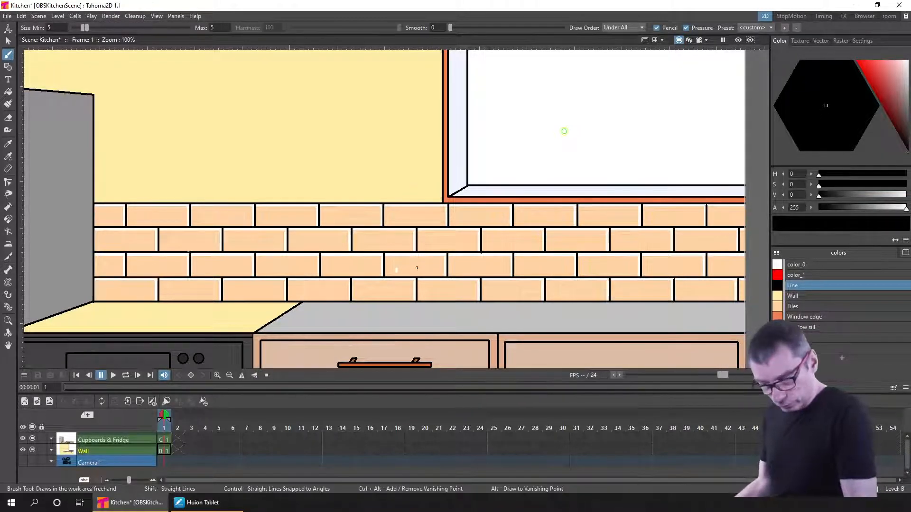
key(a)
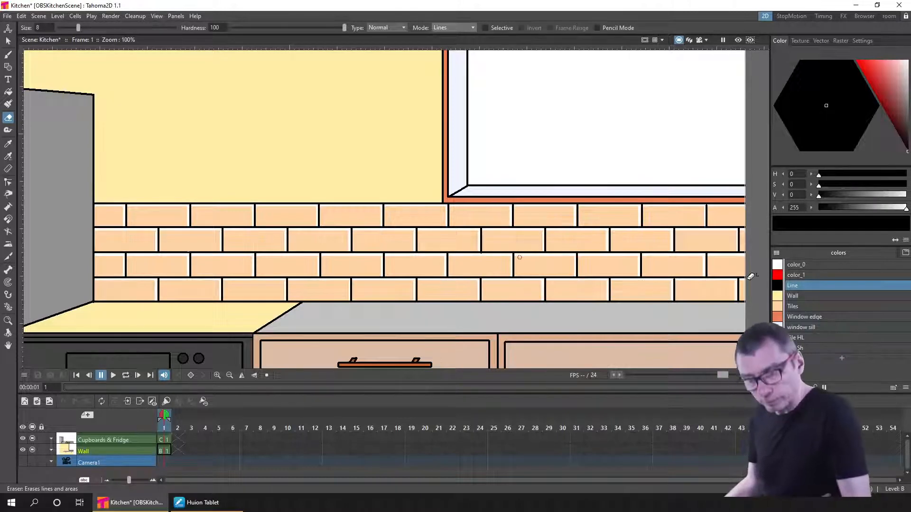
click(484, 27)
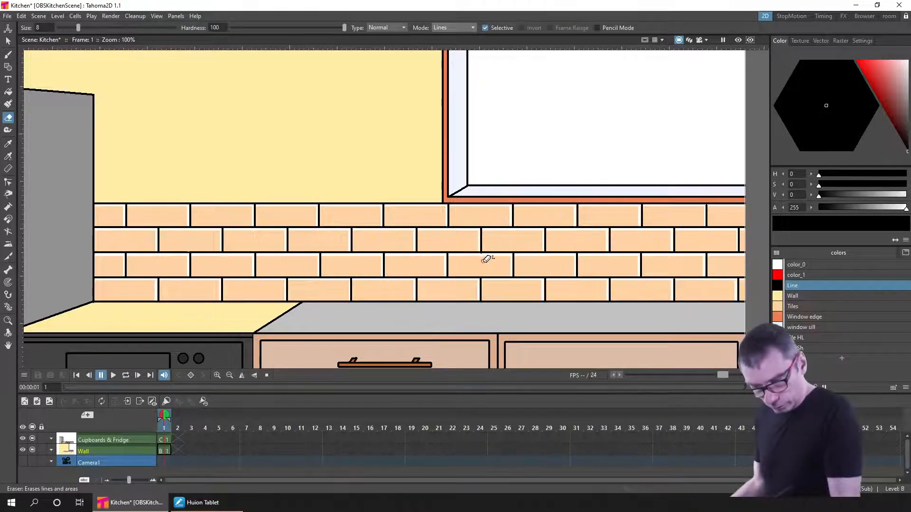
scroll(488, 255, up, 6)
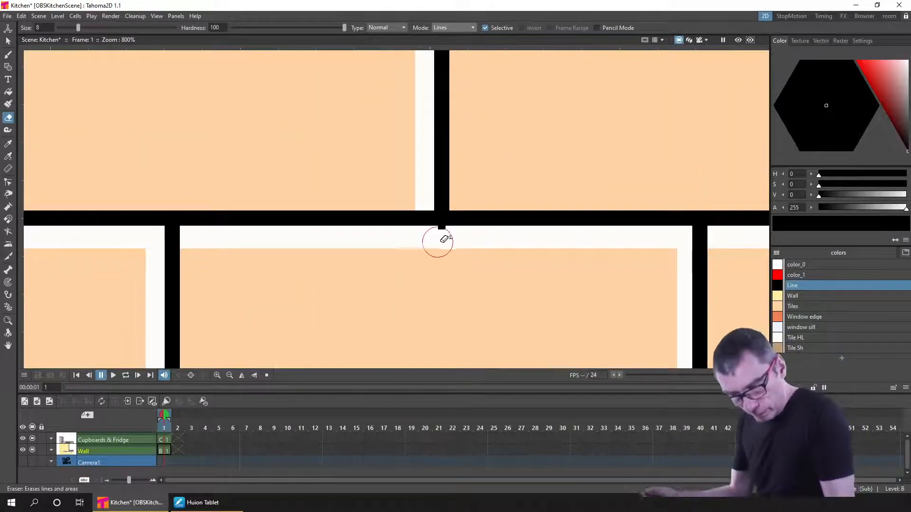
click(442, 240)
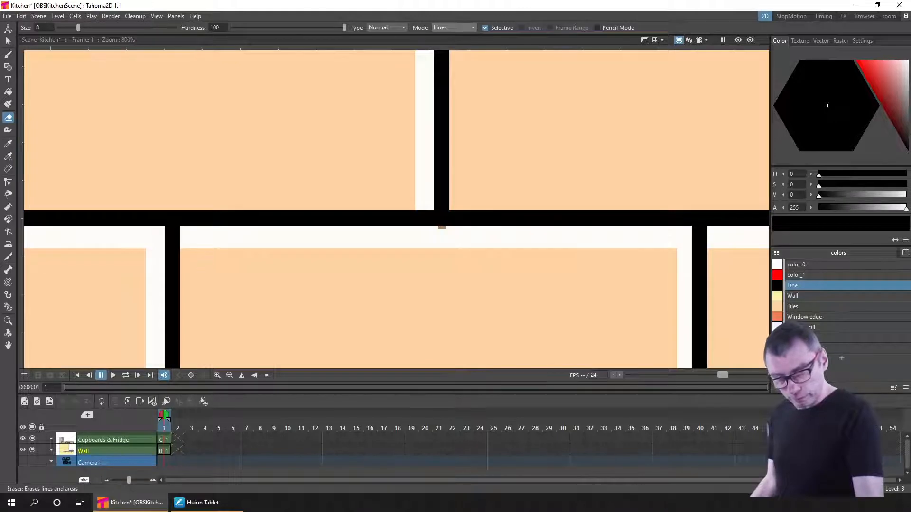
Brush Tile HL over the small gap left in the third row's top-edge highlight.
click(806, 338)
key(b)
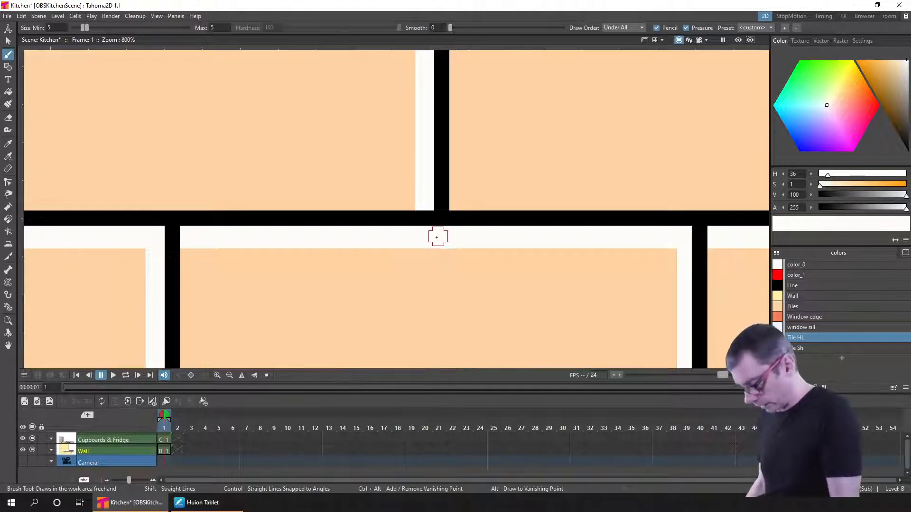
key(alt+0)
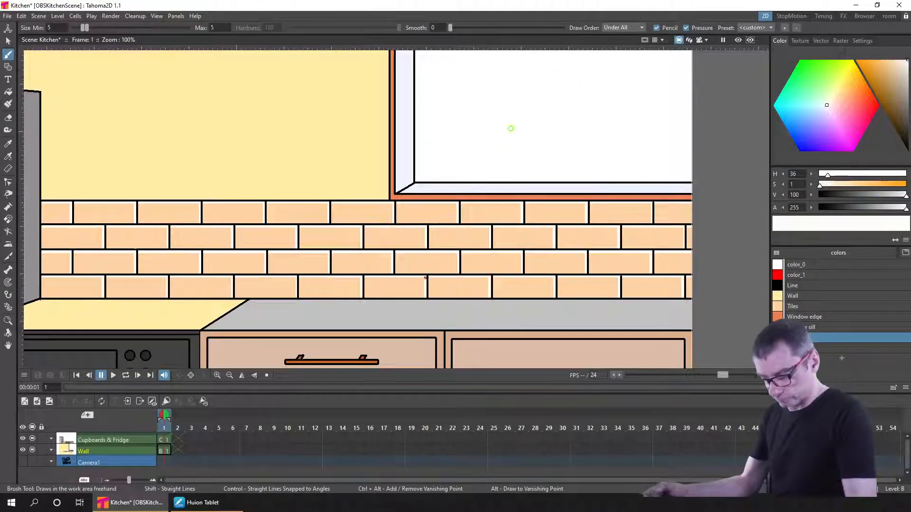
Select the Tile Sh style, save the scene and try a short stroke inside the second row's first tile.
click(797, 348)
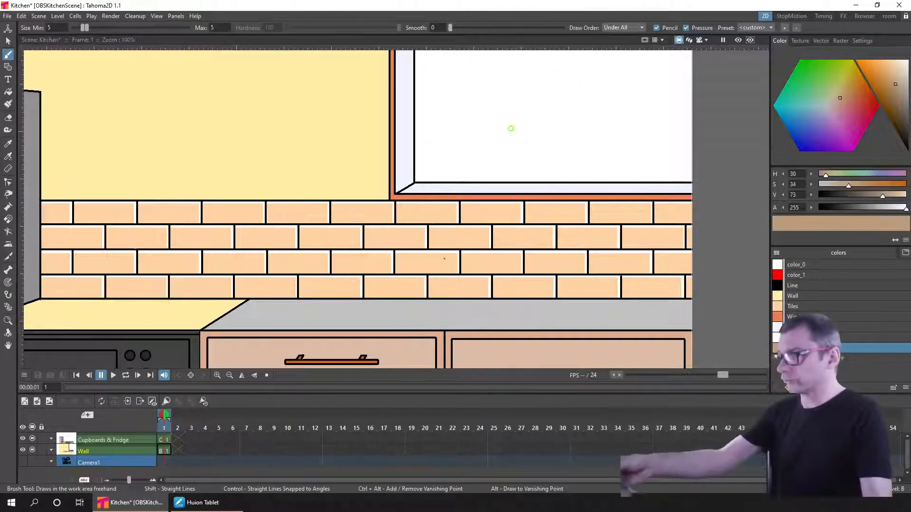
key(ctrl+s)
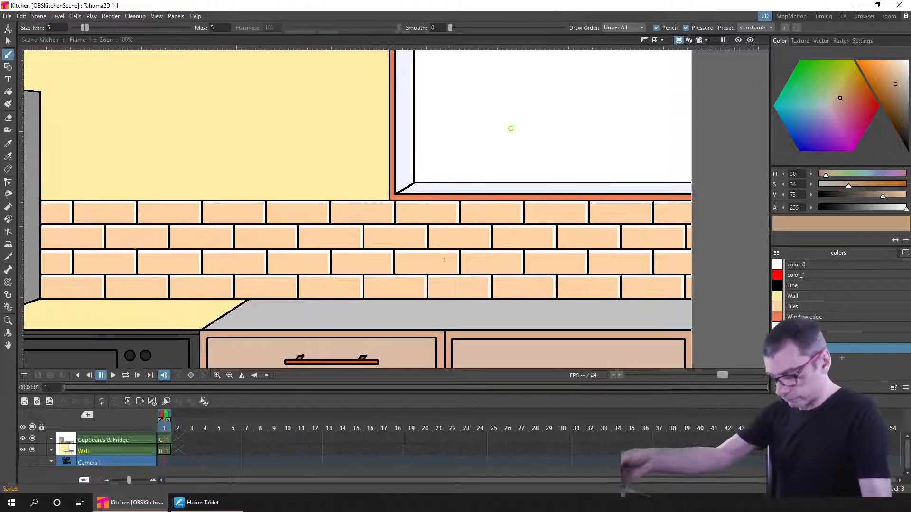
drag(80, 237, 91, 236)
drag(82, 236, 100, 237)
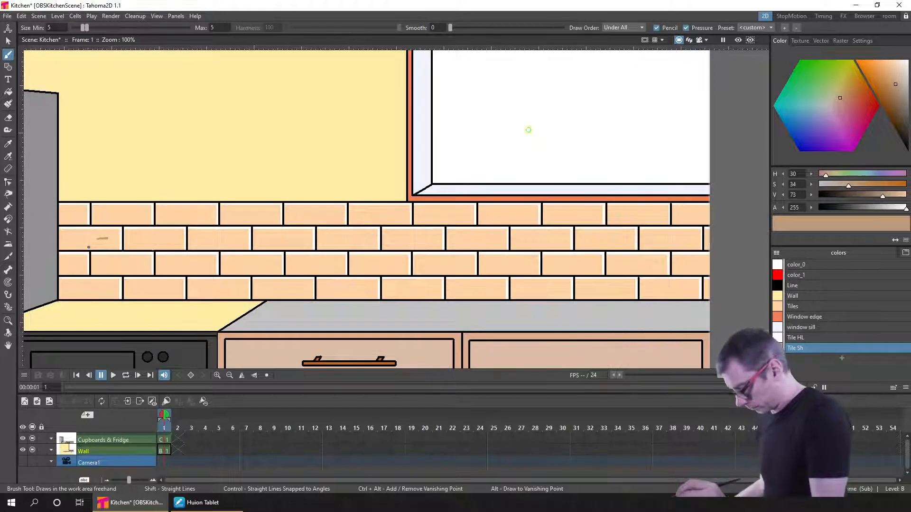
With the Eraser in Lines mode and Selective off, erase the test stroke and stray highlight bits below the top highlight of the second row's first tile.
scroll(90, 237, up, 3)
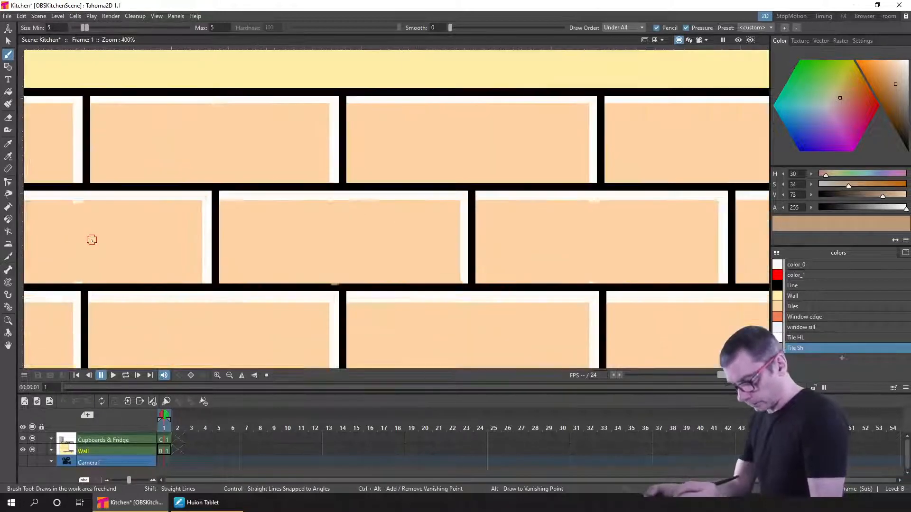
drag(93, 240, 427, 242)
key(a)
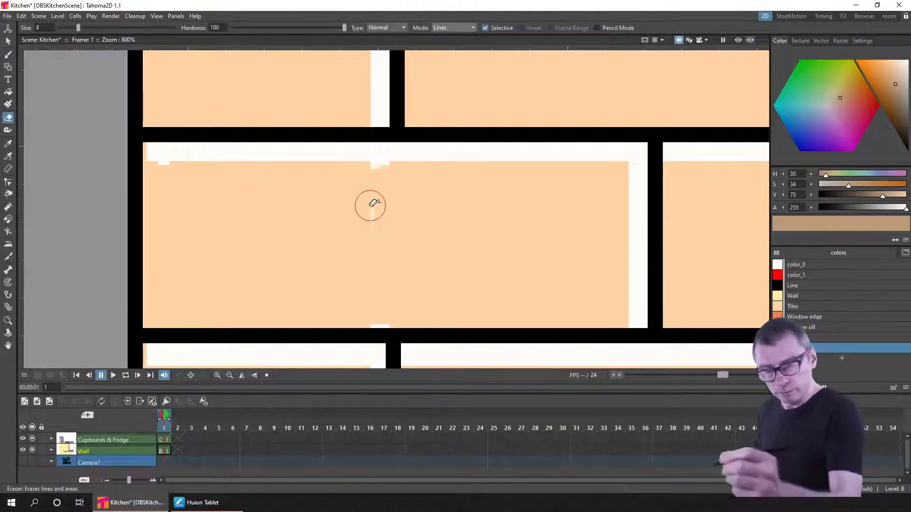
click(491, 30)
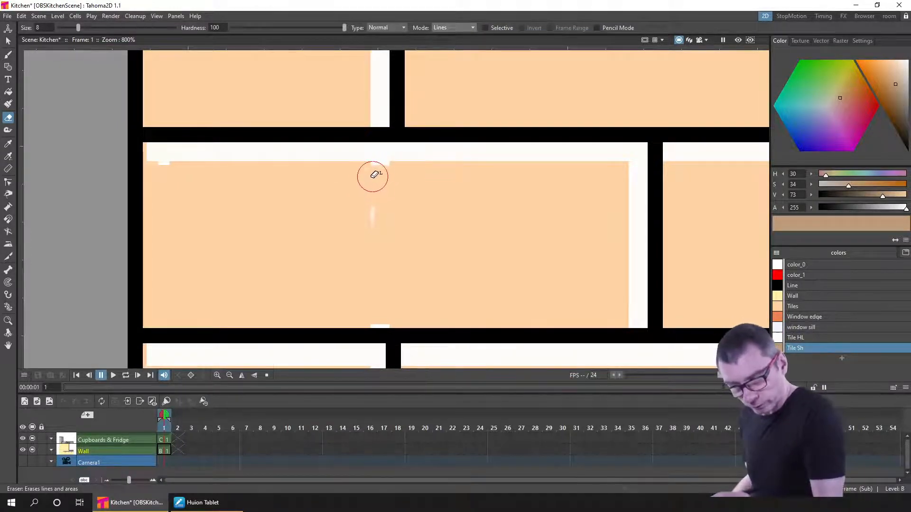
drag(368, 177, 369, 230)
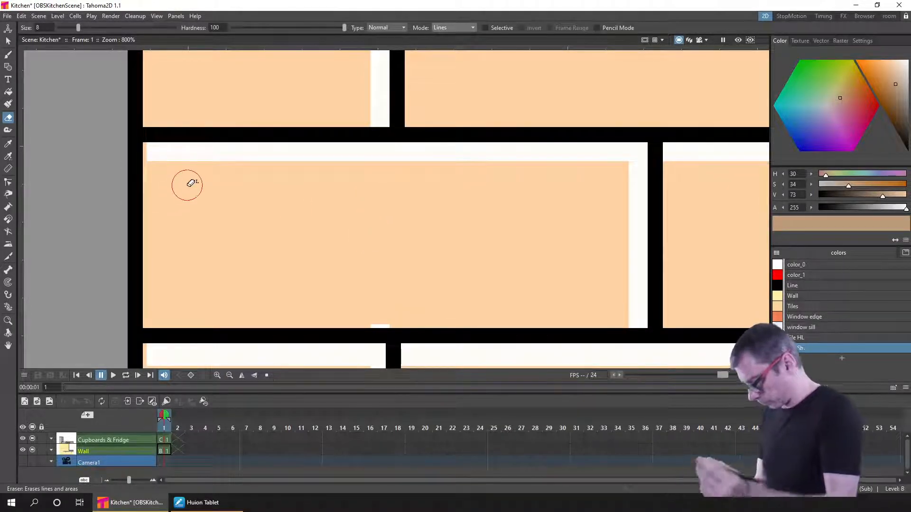
Brush Tile HL at size 1 with draw order Over All to close the gap at the left end of the second row's top highlight.
key(b)
click(810, 337)
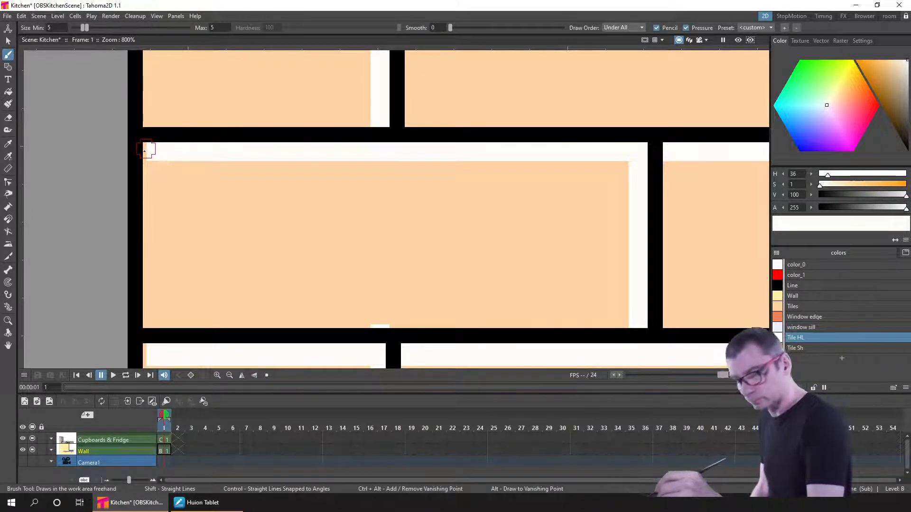
click(626, 27)
click(614, 36)
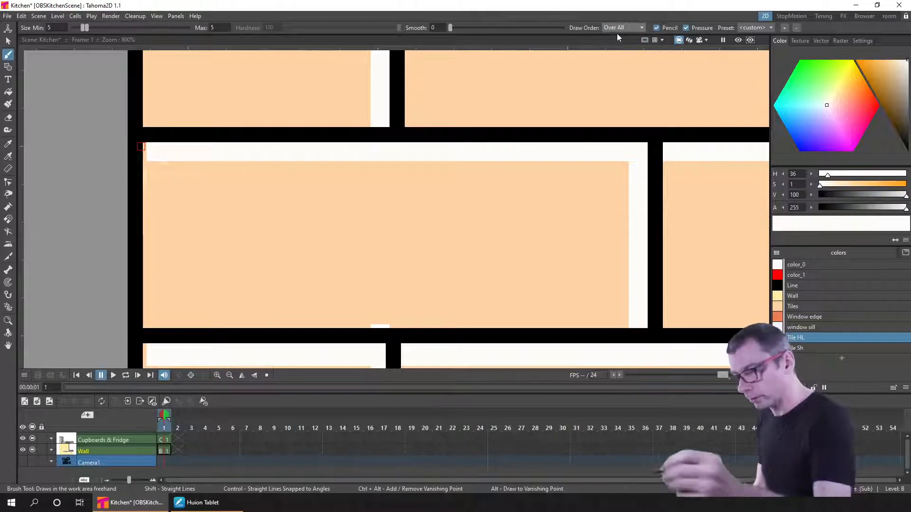
drag(84, 28, 60, 33)
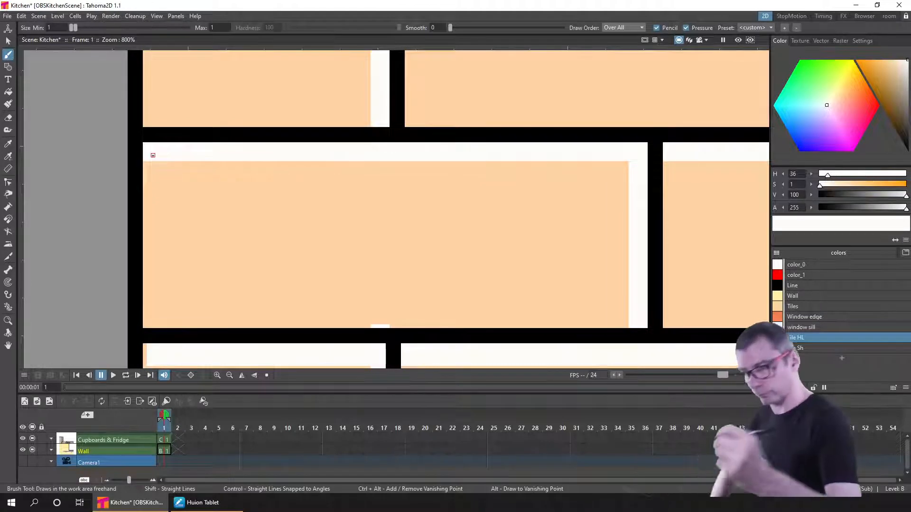
Set the brush to Under All and size 4, and test Tile Sh dabs inside the second row's first tile, undoing the first one.
click(623, 28)
click(623, 40)
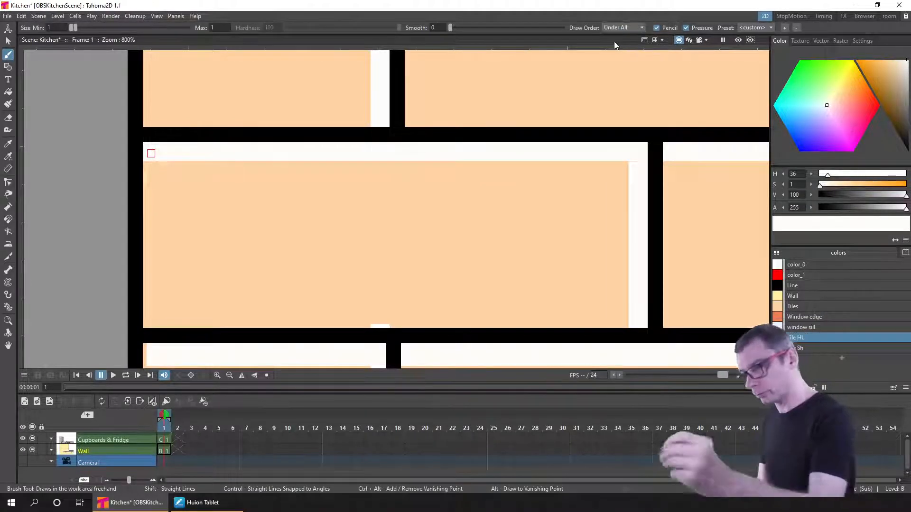
text(4)
key(Return)
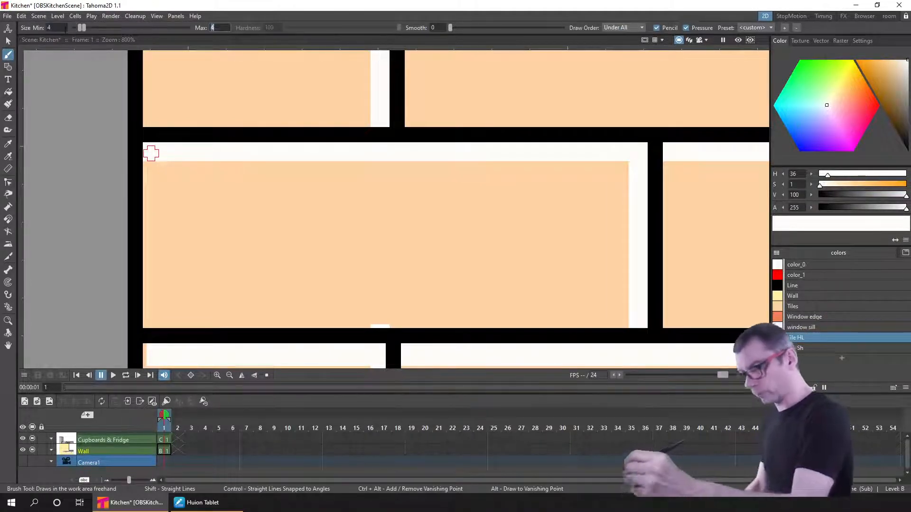
click(797, 348)
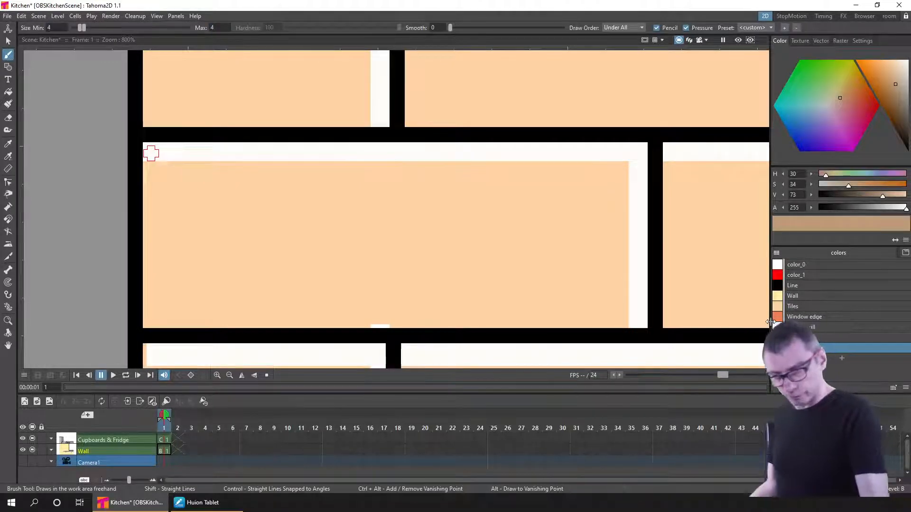
click(418, 237)
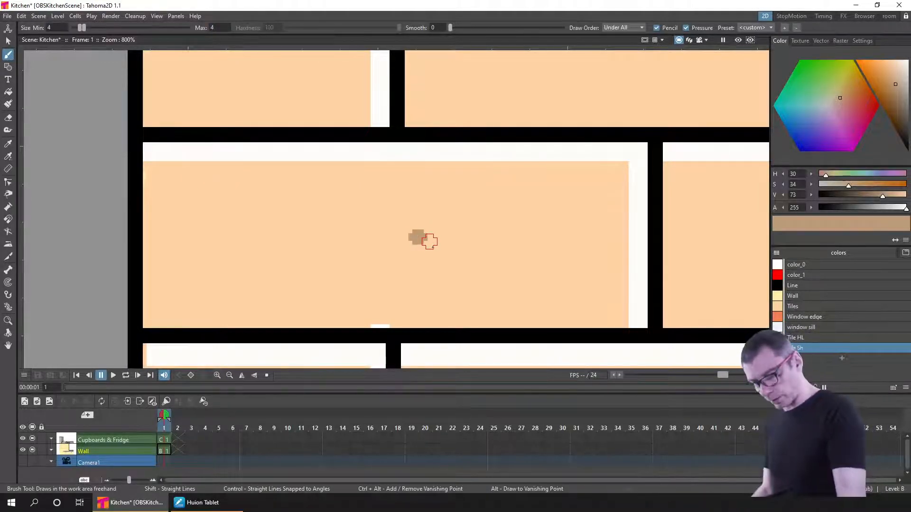
key(ctrl+z)
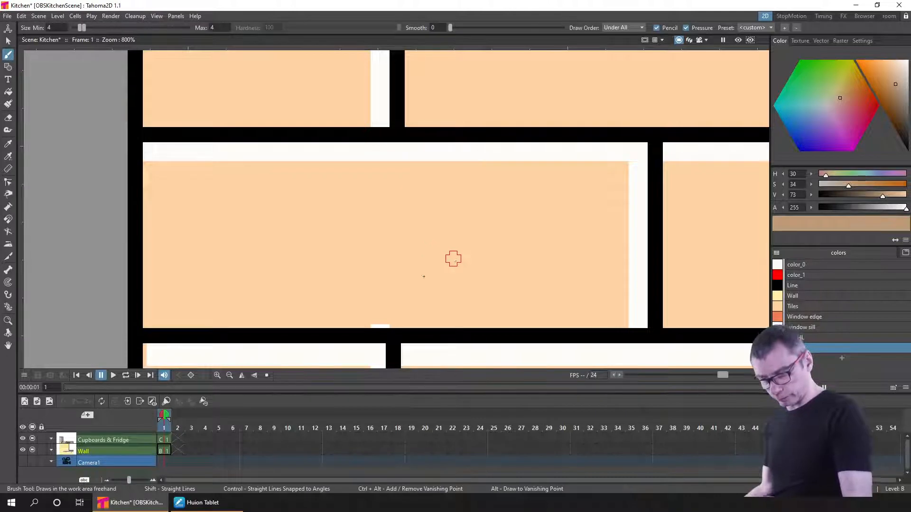
drag(420, 274, 412, 280)
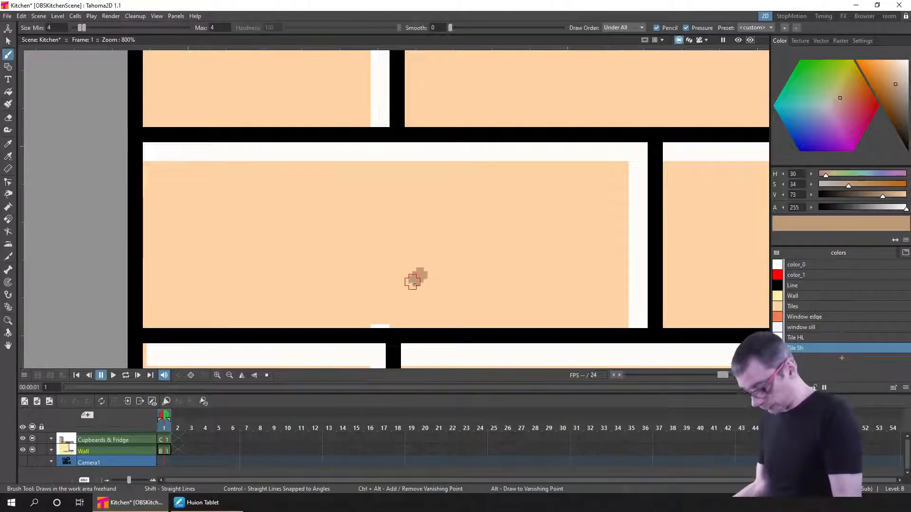
Erase the test dab and the leftover highlight stub at the bottom of the second row's first tile, and save the scene.
key(a)
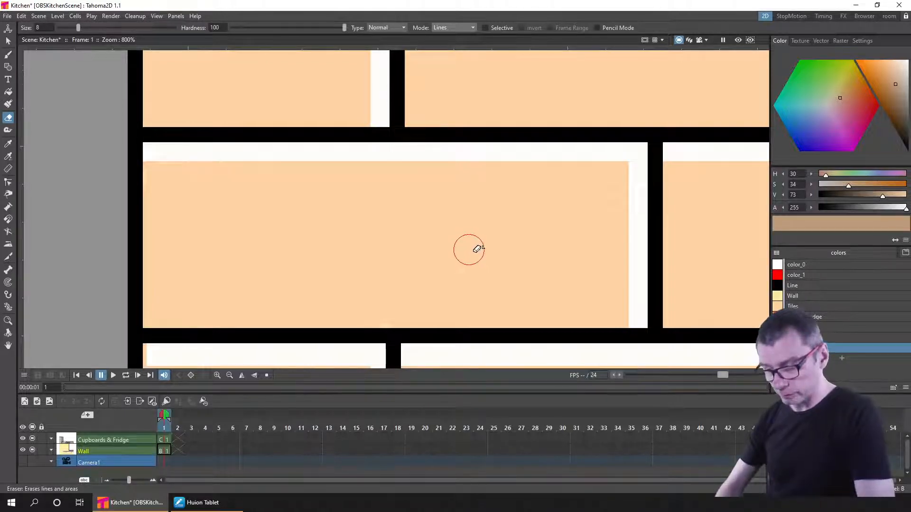
scroll(474, 251, down, 4)
key(minus)
drag(501, 242, 167, 228)
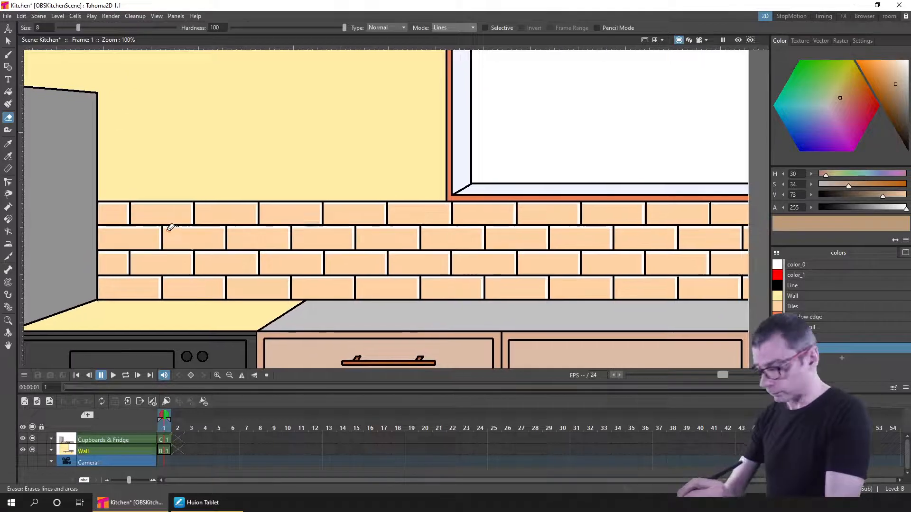
key(ctrl+s)
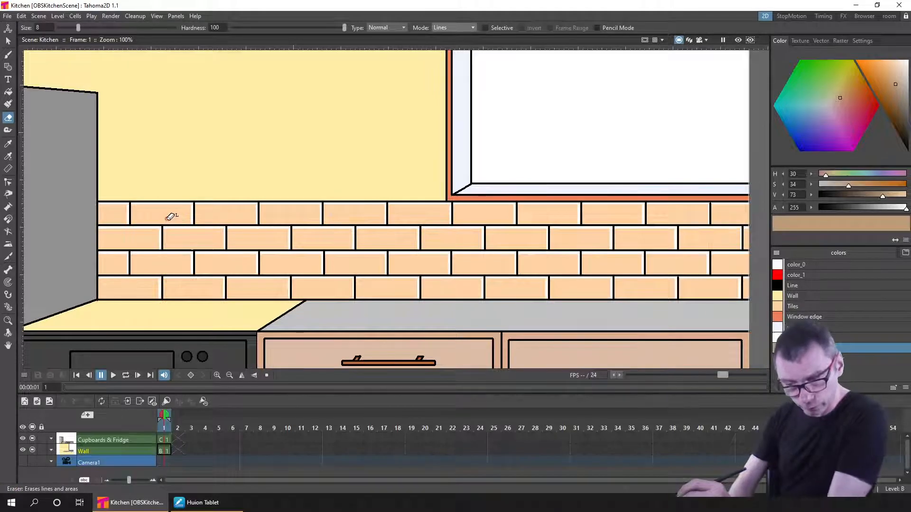
Try size 4 Tile Sh strokes in the top row's first tiles and along their bottom edges, and undo them.
scroll(169, 219, up, 1)
drag(170, 224, 285, 198)
key(b)
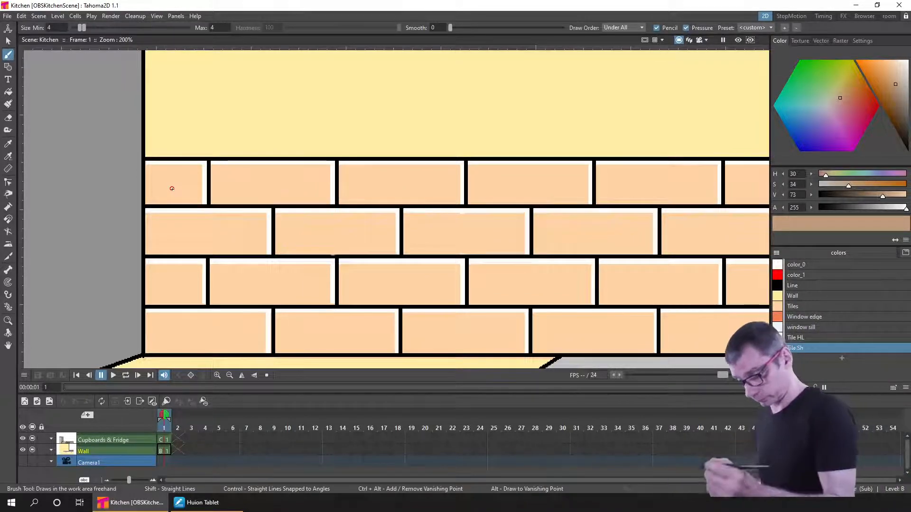
drag(172, 188, 179, 186)
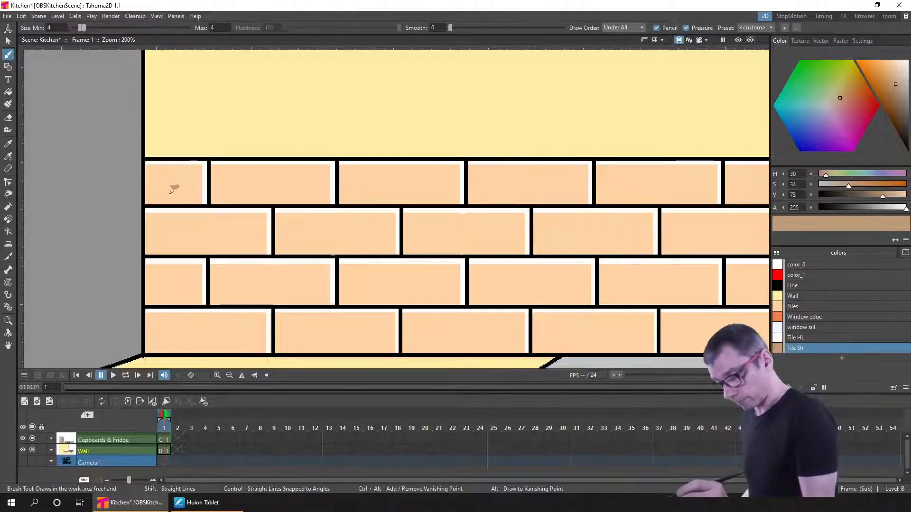
key(ctrl+z)
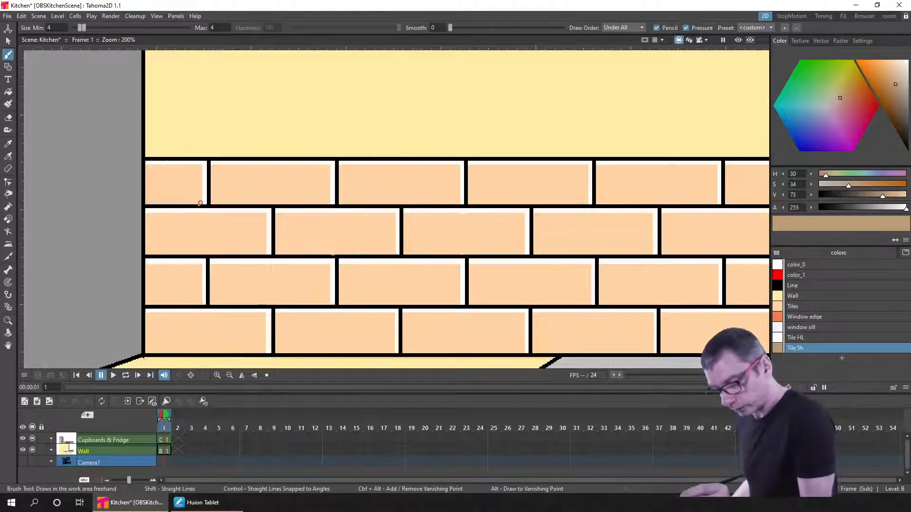
drag(200, 203, 146, 202)
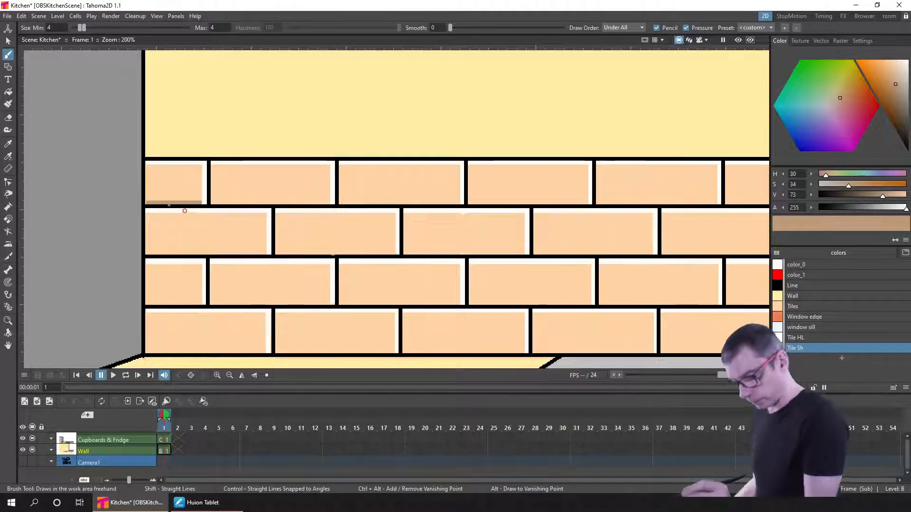
key(ctrl+z)
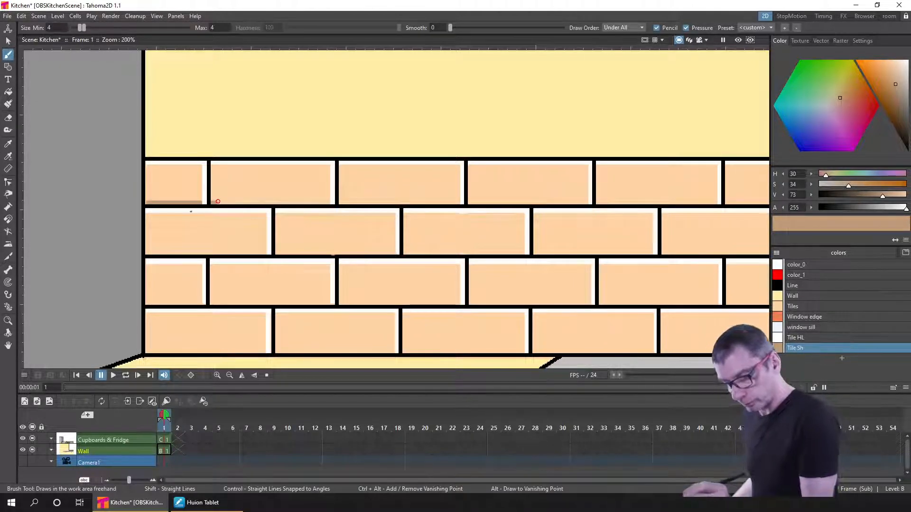
key(ctrl+z)
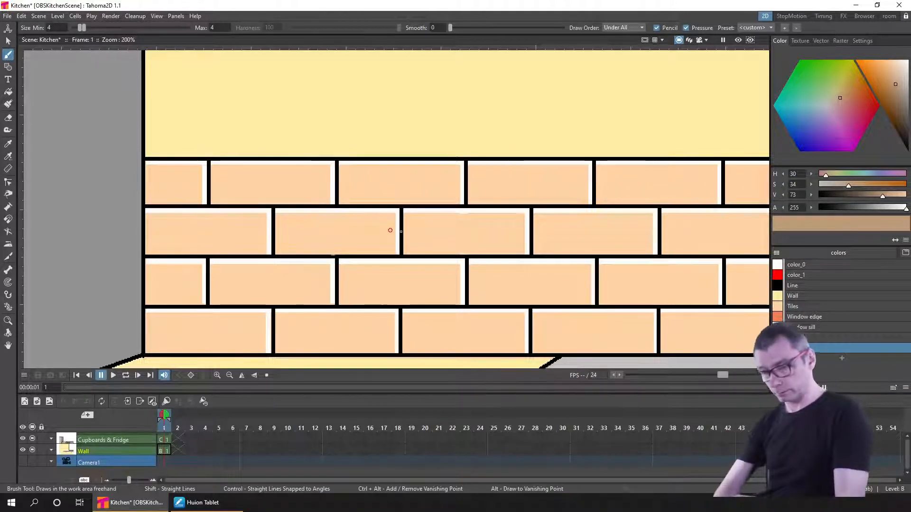
Set the brush's minimum and maximum size to 5 and paint straight Tile Sh shadow lines along the bottom edges of the tile rows.
scroll(401, 232, down, 2)
drag(387, 237, 193, 242)
click(55, 29)
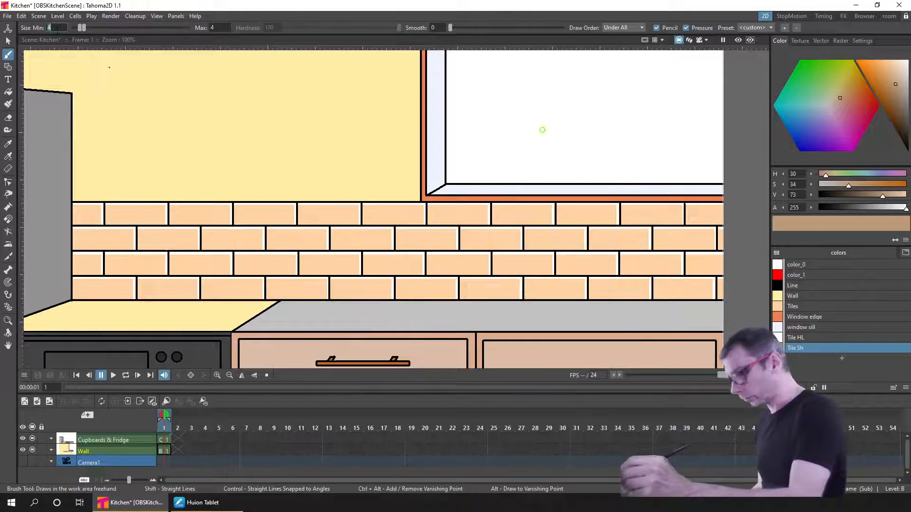
text(5)
key(Tab)
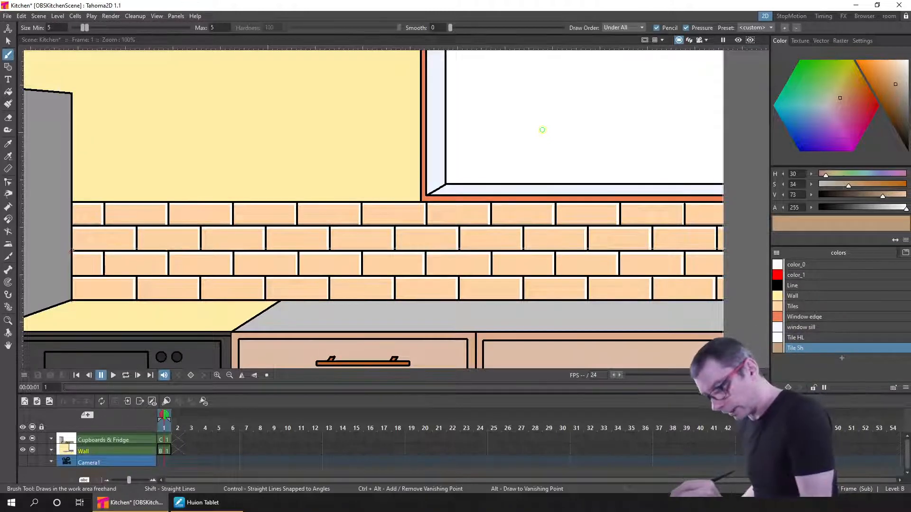
drag(73, 249, 73, 249)
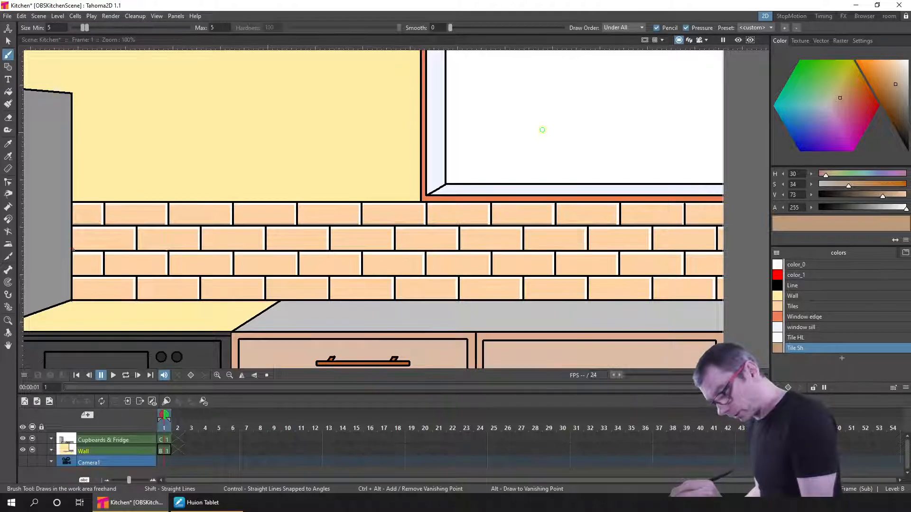
shift+click(739, 250)
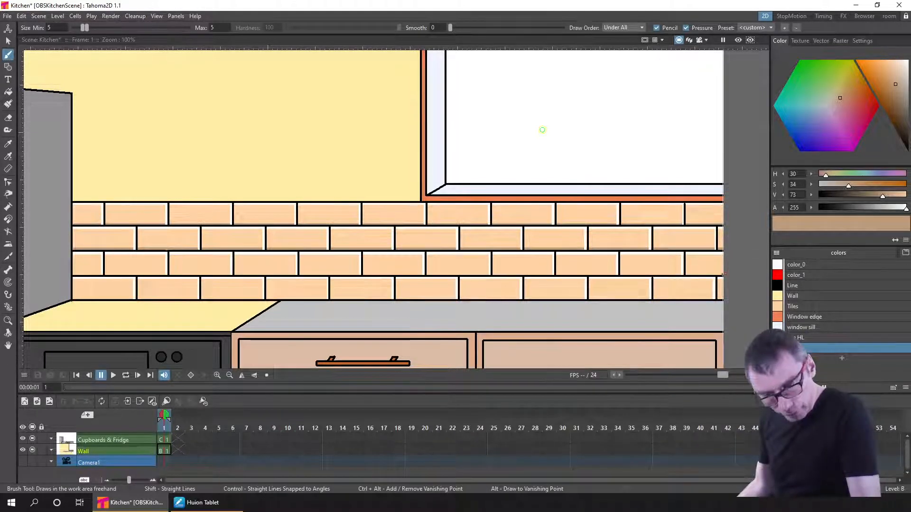
drag(74, 275, 72, 275)
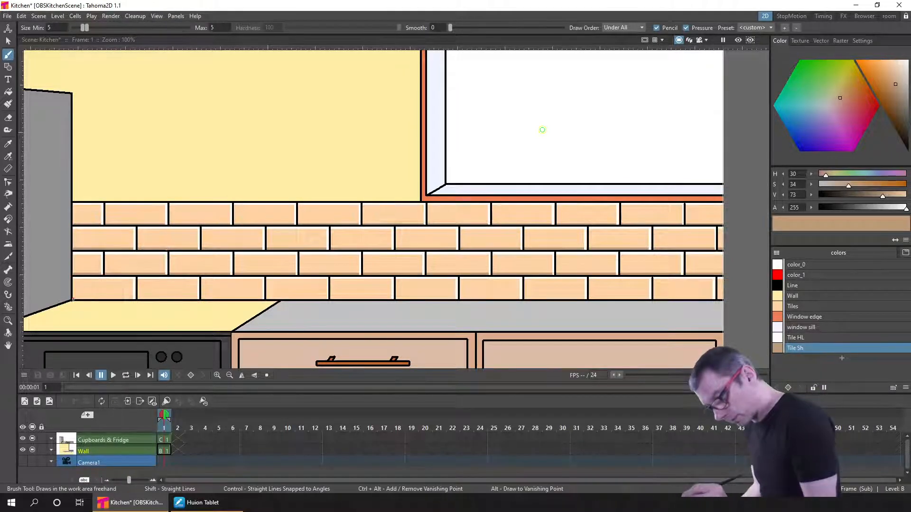
shift+click(731, 296)
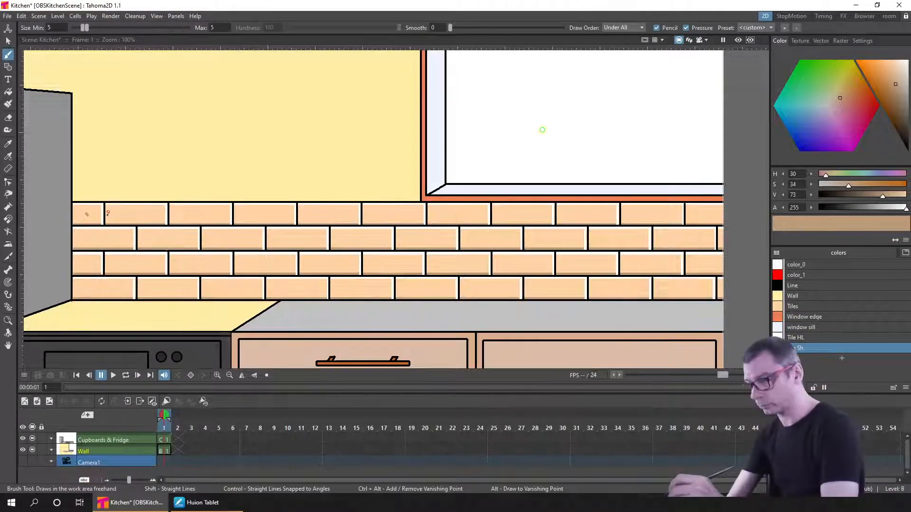
Paint vertical Tile Sh shadows along the left edges of the top row's first four tiles, and erase the stray dot above the row with a Selective Eraser.
scroll(105, 218, up, 2)
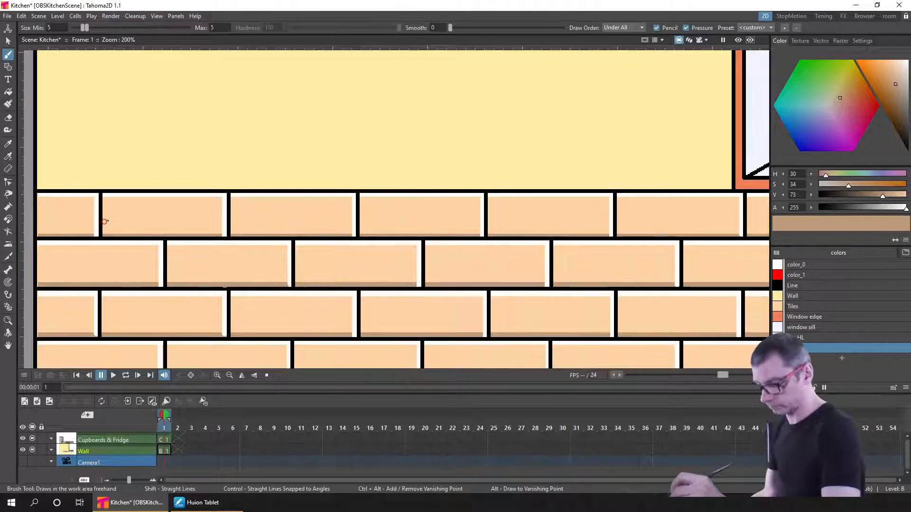
drag(105, 218, 199, 224)
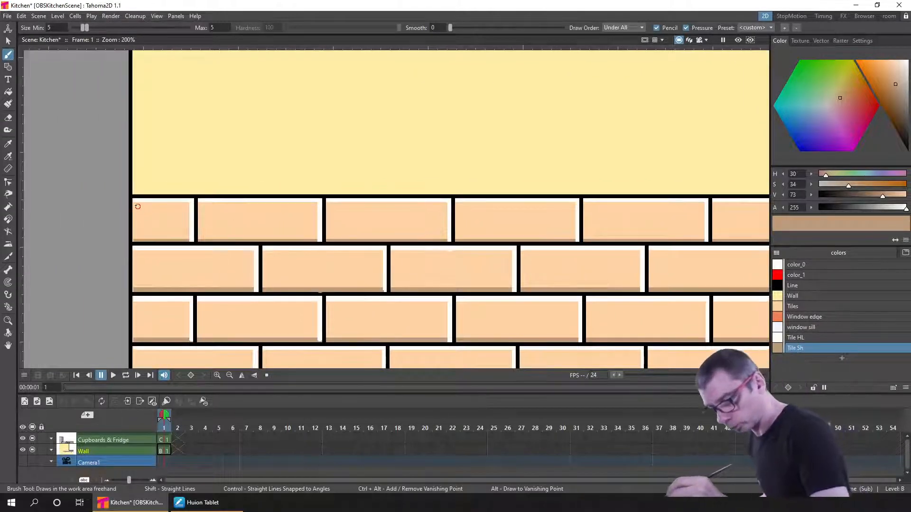
drag(135, 208, 133, 240)
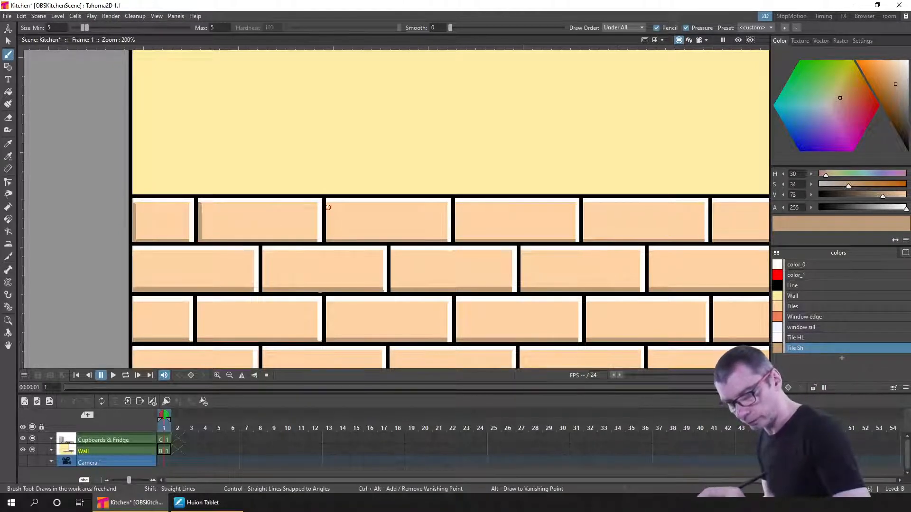
drag(327, 242, 328, 206)
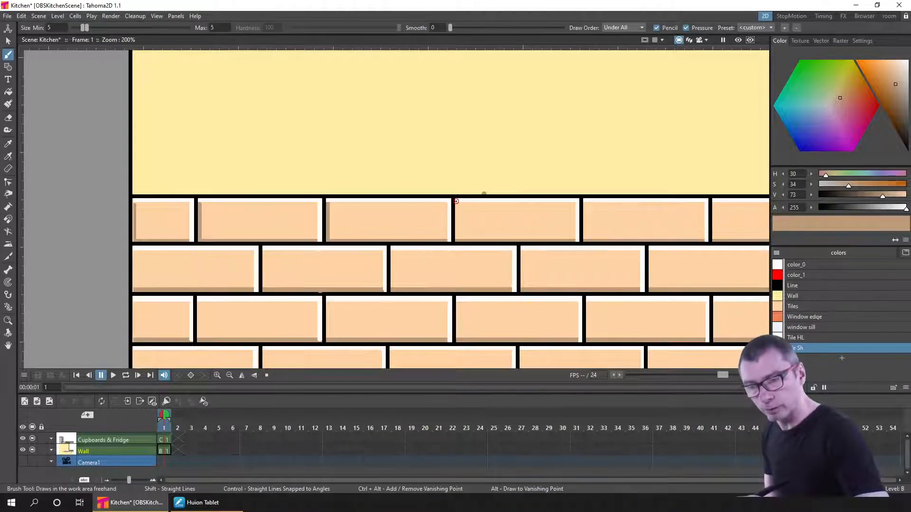
drag(457, 240, 456, 203)
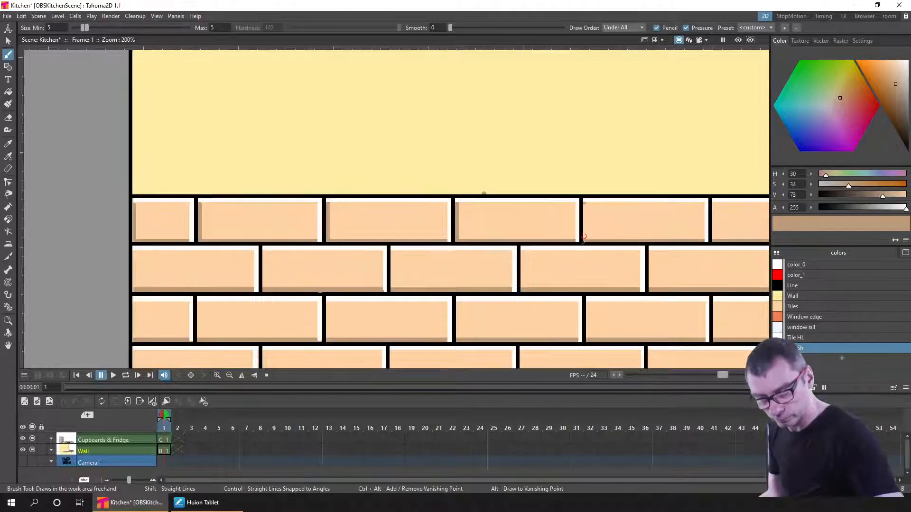
key(e)
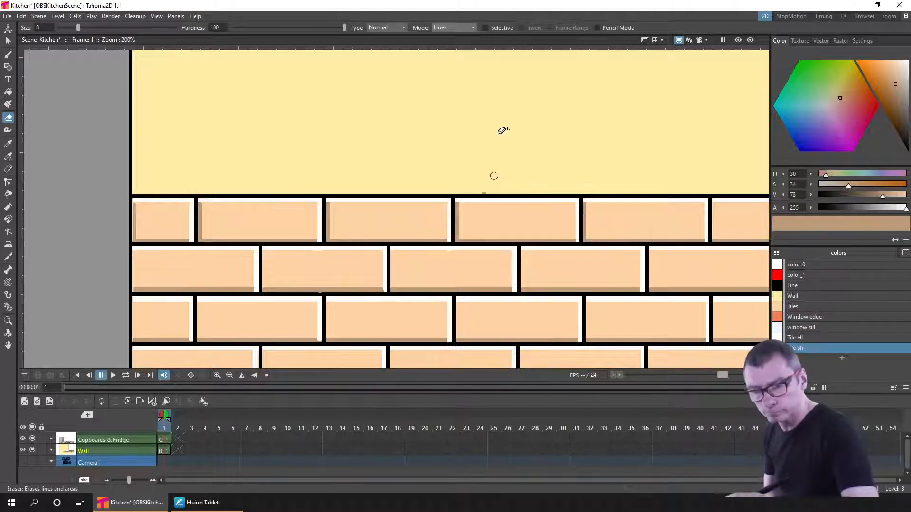
click(488, 29)
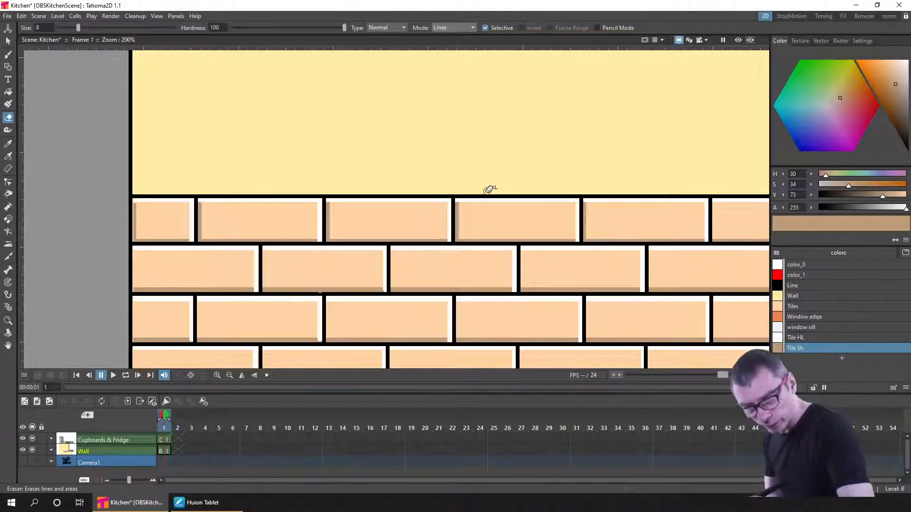
Paint vertical Tile Sh shadows along the left edges of the second row's first two tiles and the third row's second tile, and save.
key(b)
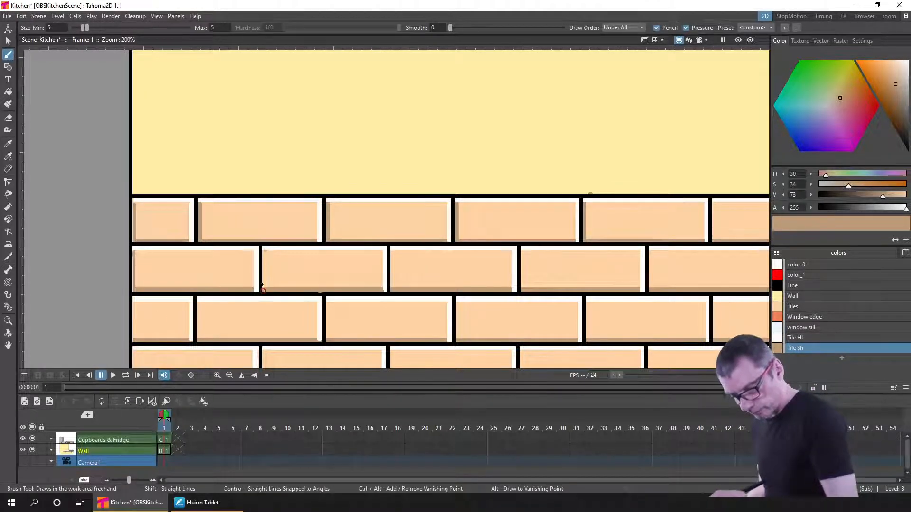
drag(264, 250, 266, 290)
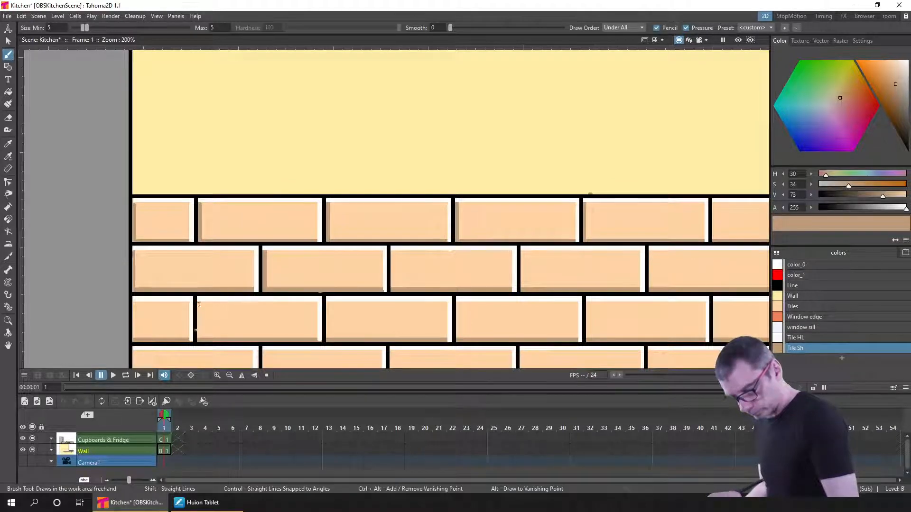
drag(198, 303, 198, 339)
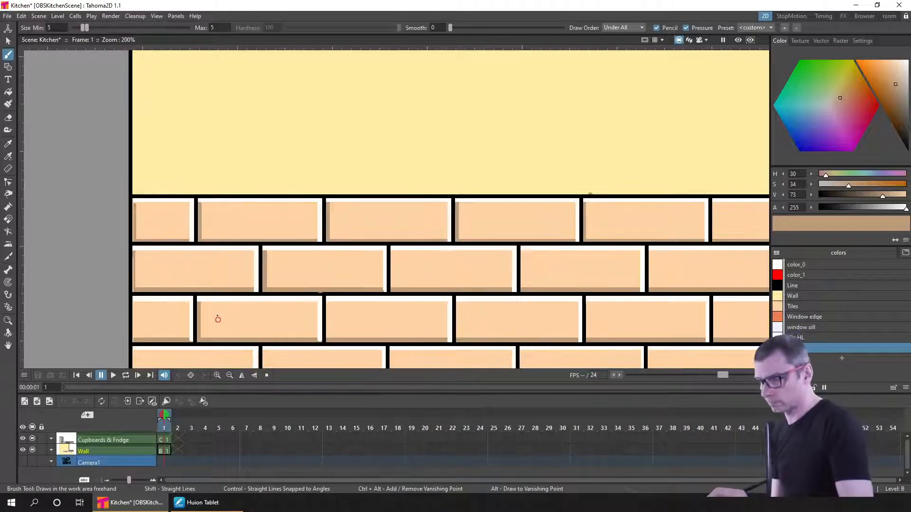
drag(218, 319, 198, 237)
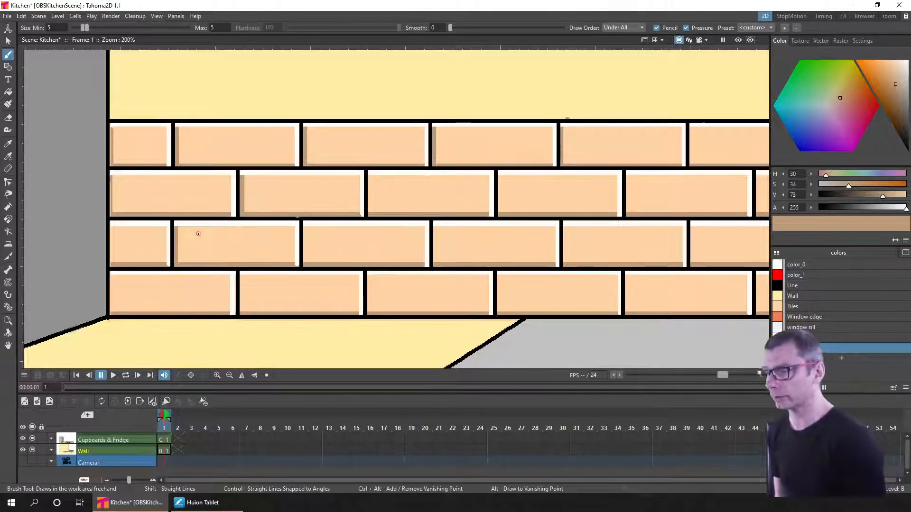
key(ctrl+s)
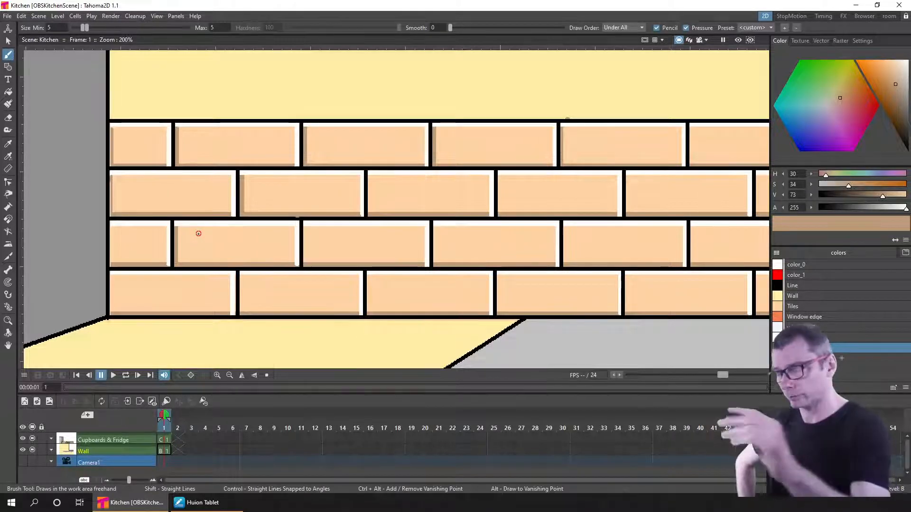
Save the current brush settings as a new preset named For Lines.
click(767, 28)
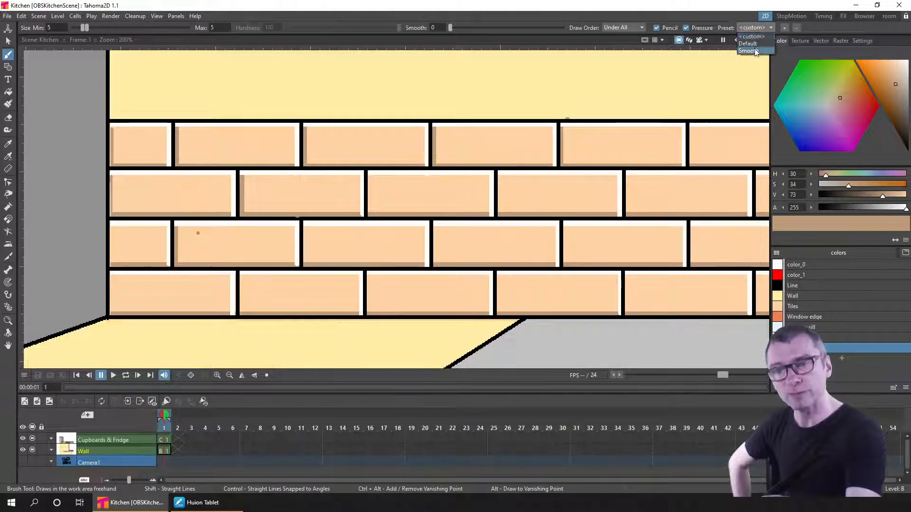
click(766, 28)
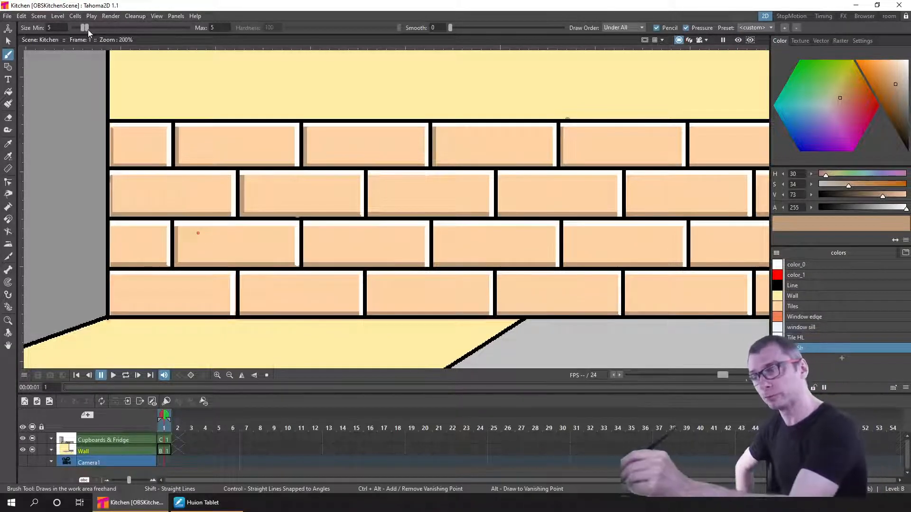
click(784, 27)
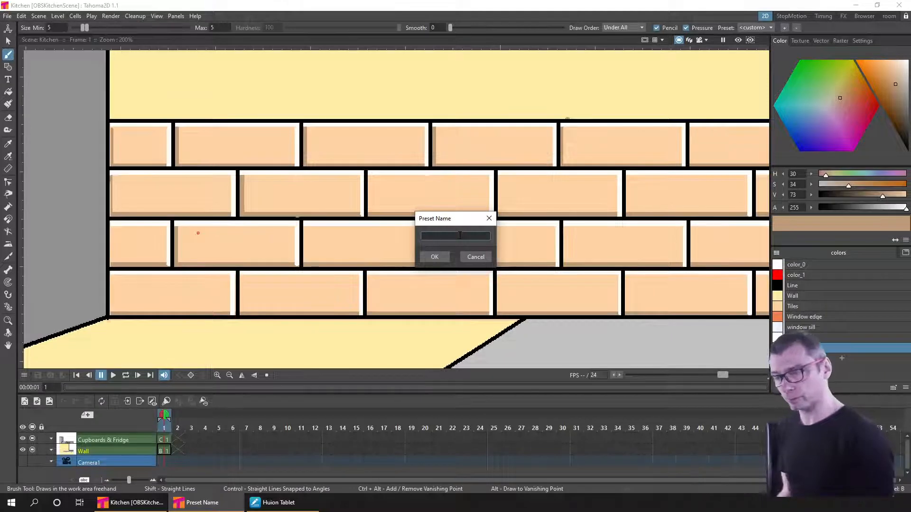
text(For Lines)
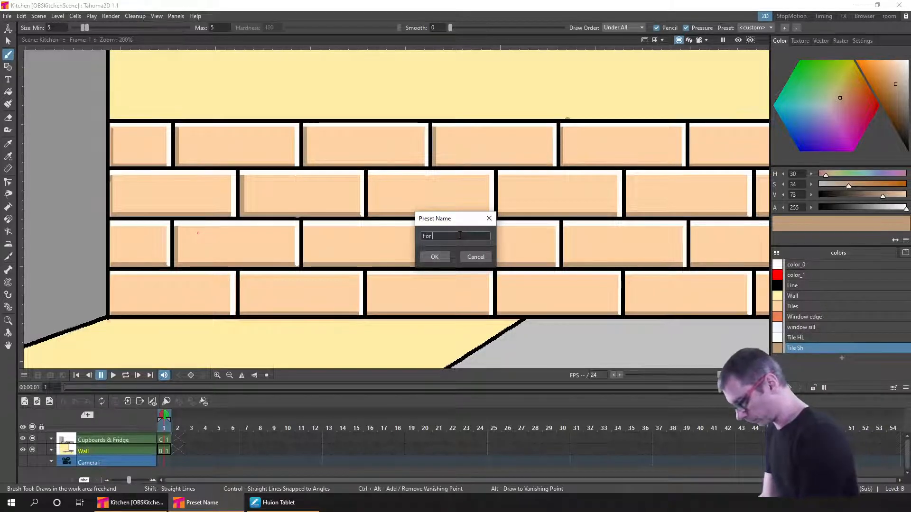
click(434, 257)
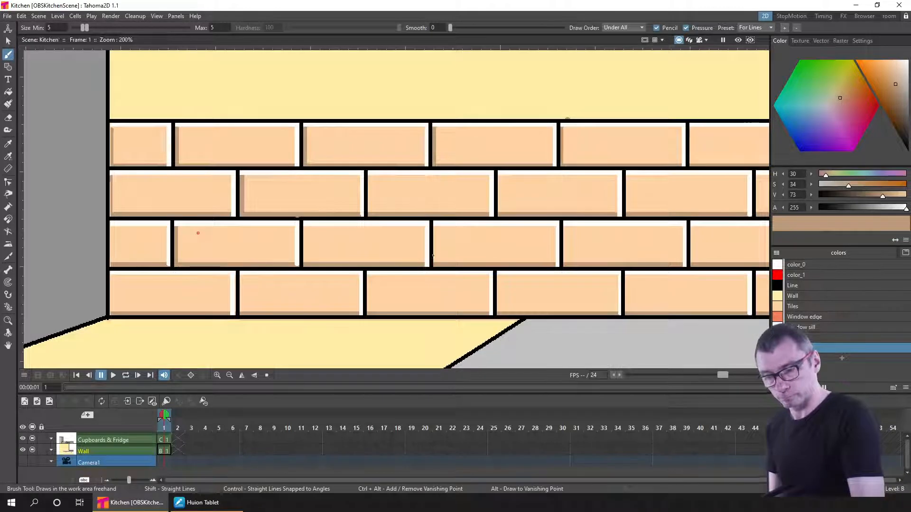
Test the brush presets by switching to Default and back to For Lines.
click(757, 28)
click(756, 44)
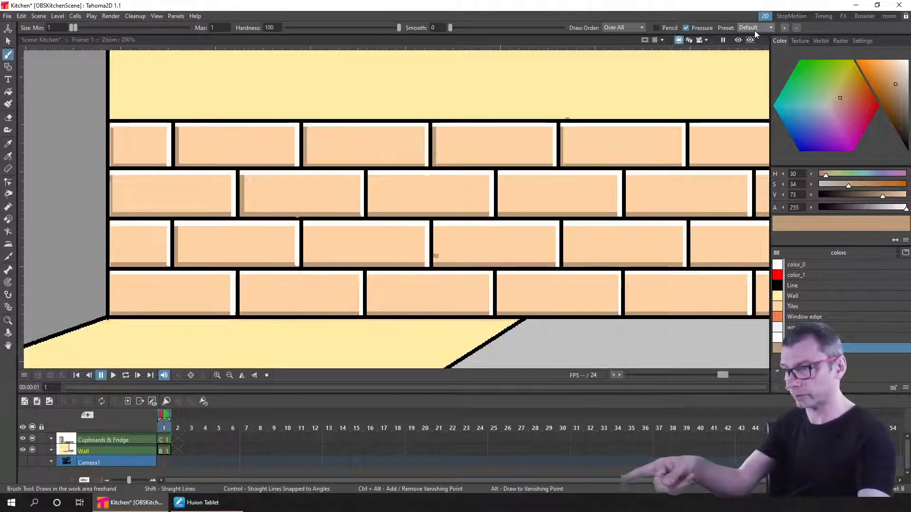
click(758, 27)
click(757, 52)
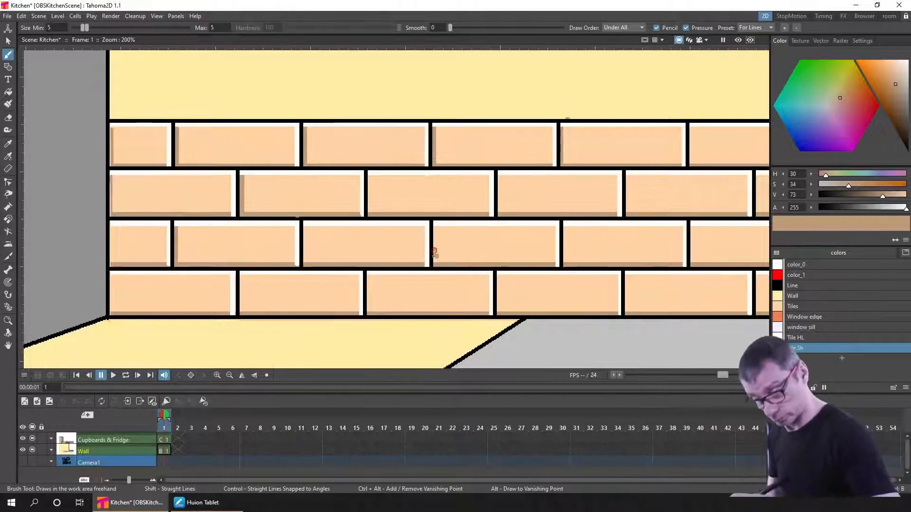
Erase the stray dabs in the third row and above the top row, and paint vertical Tile Sh shadows along the second row's remaining left tile edges.
key(a)
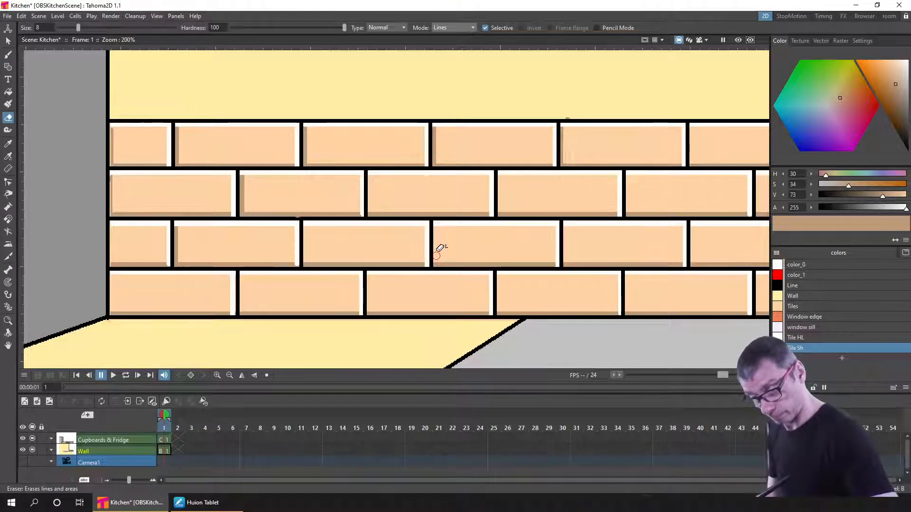
key(b)
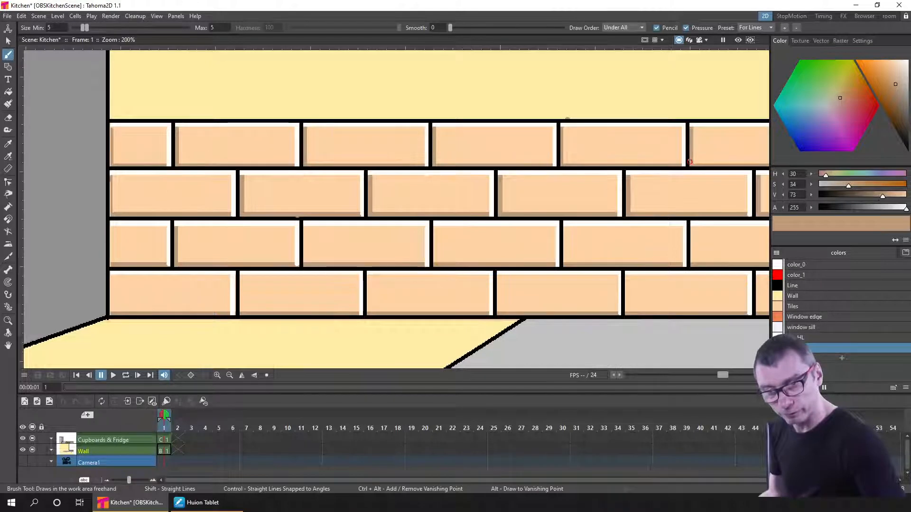
drag(596, 131, 580, 130)
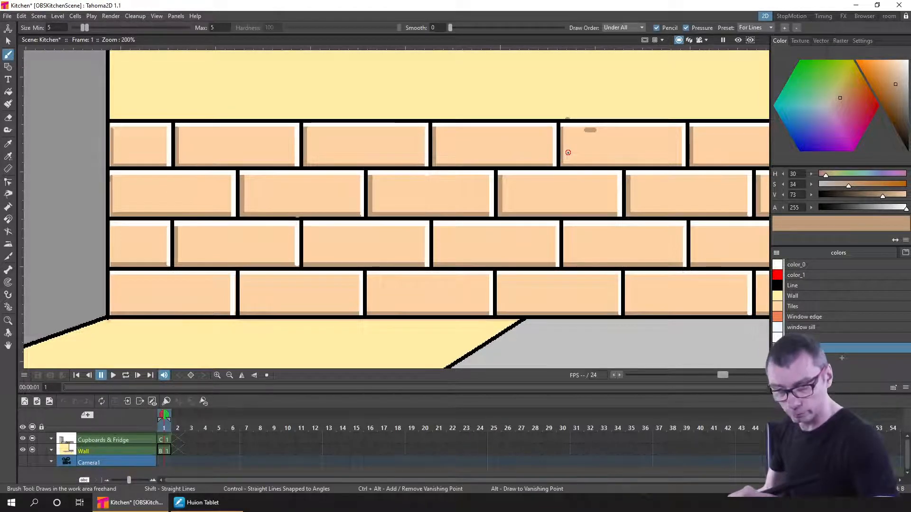
key(ctrl+z)
key(a)
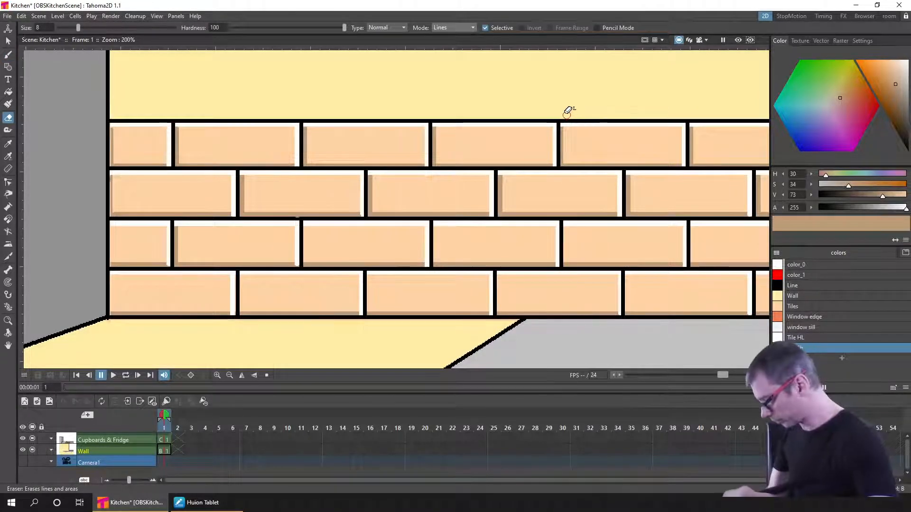
Paint vertical Tile Sh shadows along the left edges of the remaining third-row tiles and the bottom-row tiles, and save the scene.
key(b)
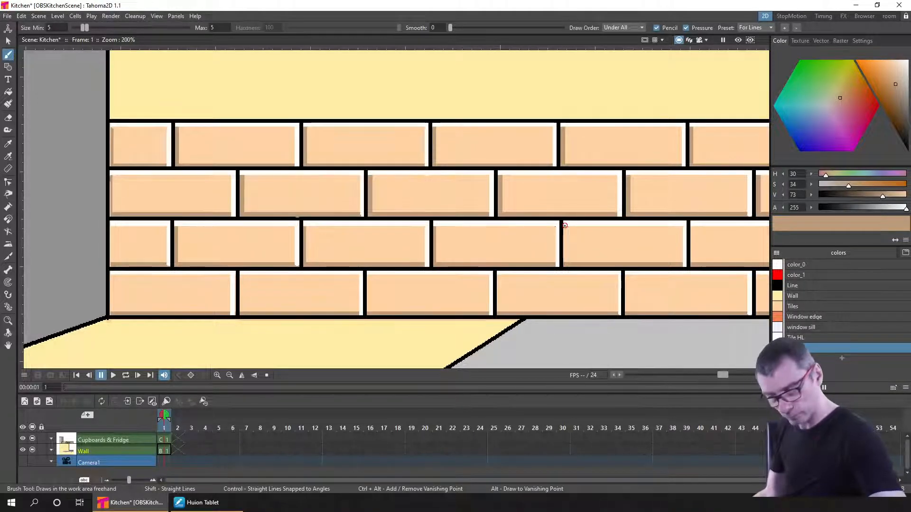
key(ctrl+s)
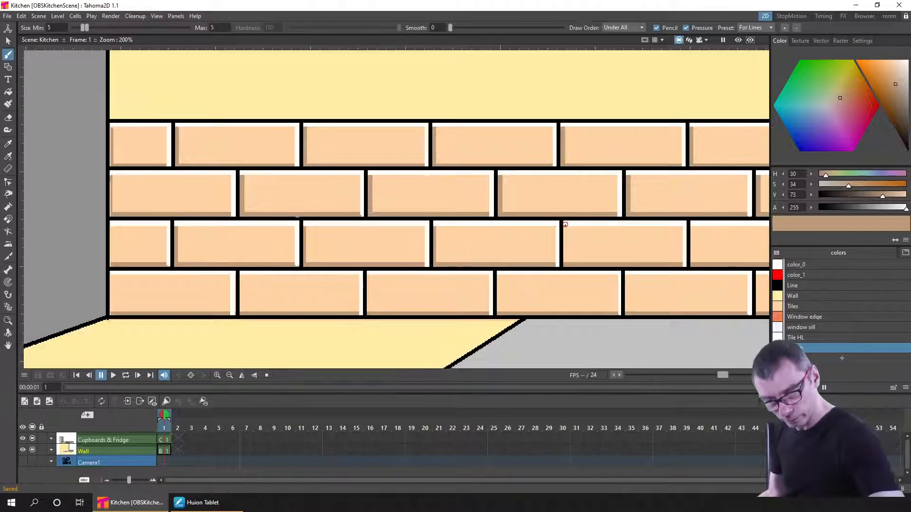
drag(564, 241, 565, 258)
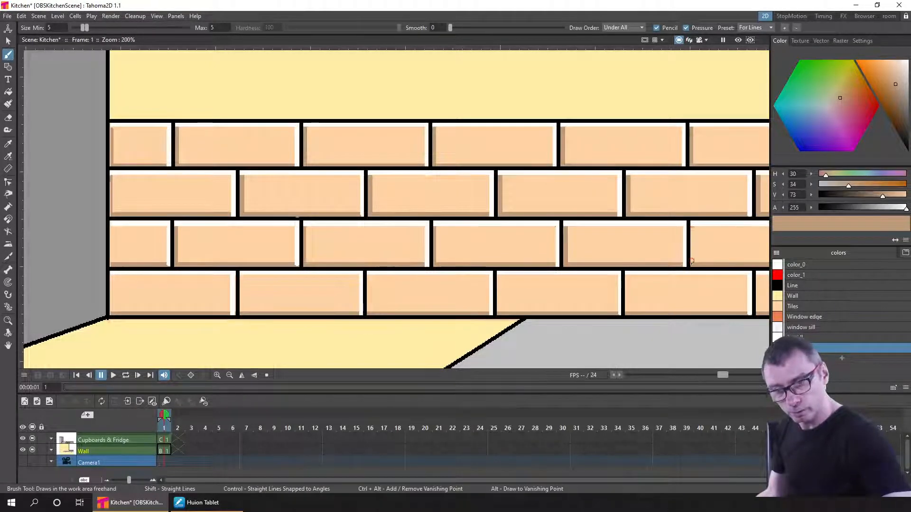
drag(692, 262, 692, 260)
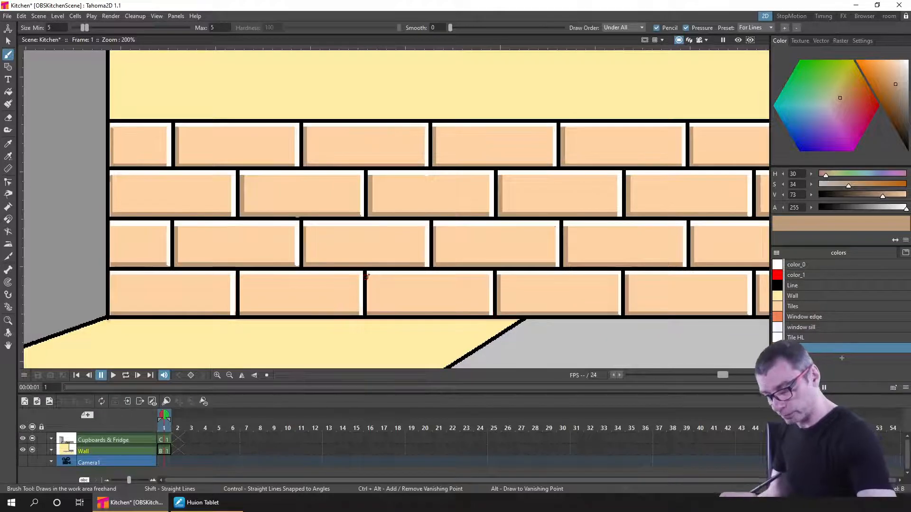
drag(368, 275, 369, 314)
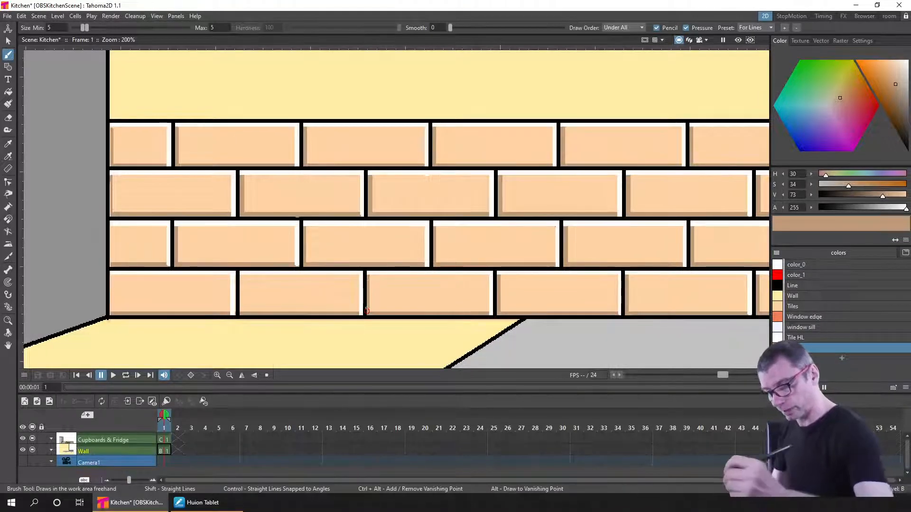
drag(240, 275, 239, 314)
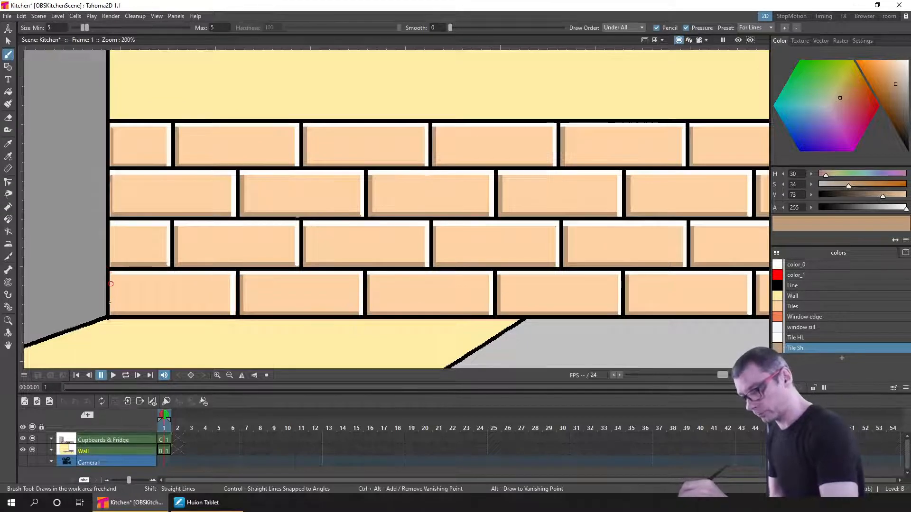
drag(109, 275, 109, 313)
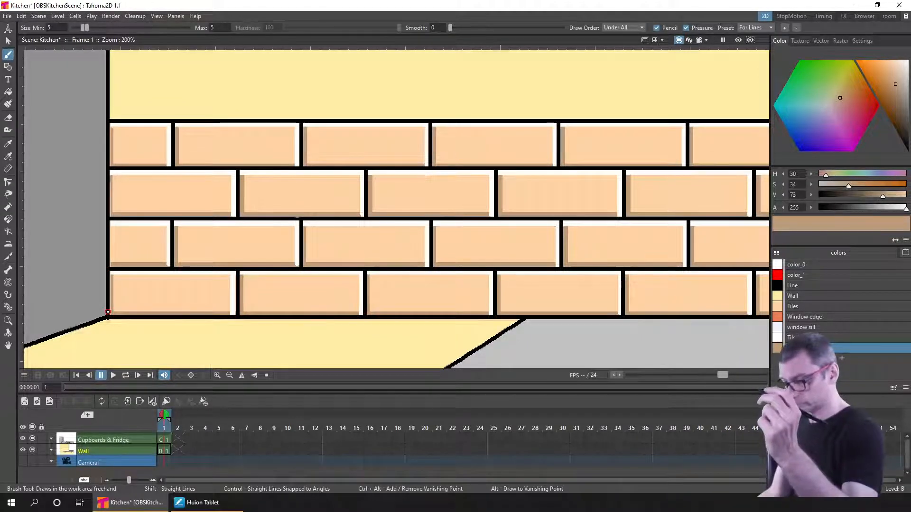
drag(130, 183, 166, 226)
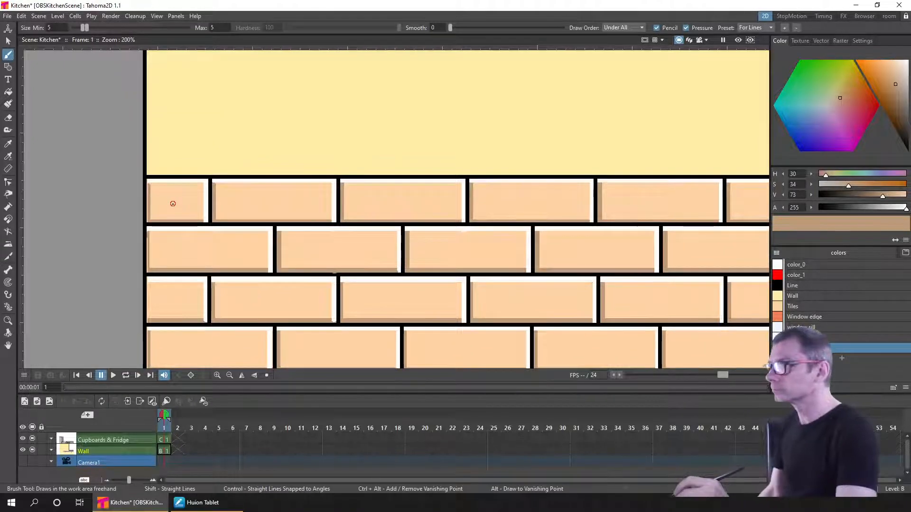
key(ctrl+s)
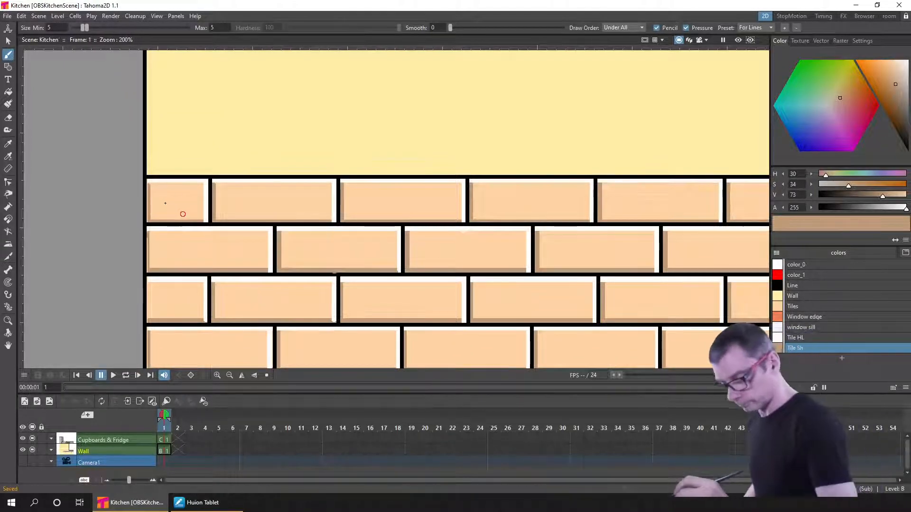
Set the brush's draw order to Over All and its minimum and maximum size to 1.
key(s)
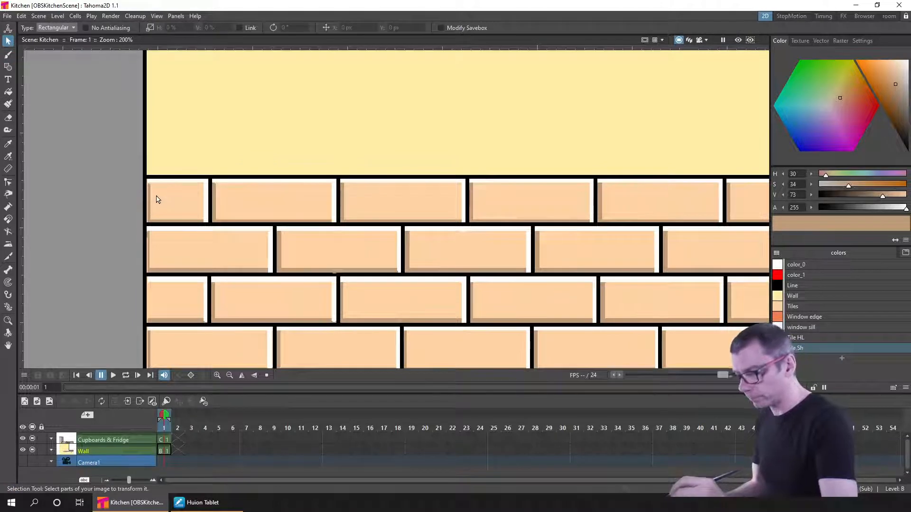
key(b)
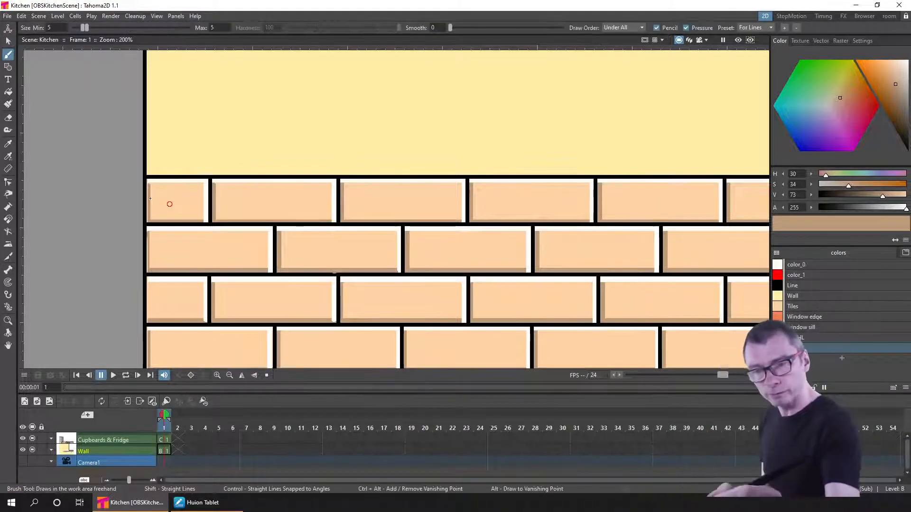
click(622, 27)
click(622, 37)
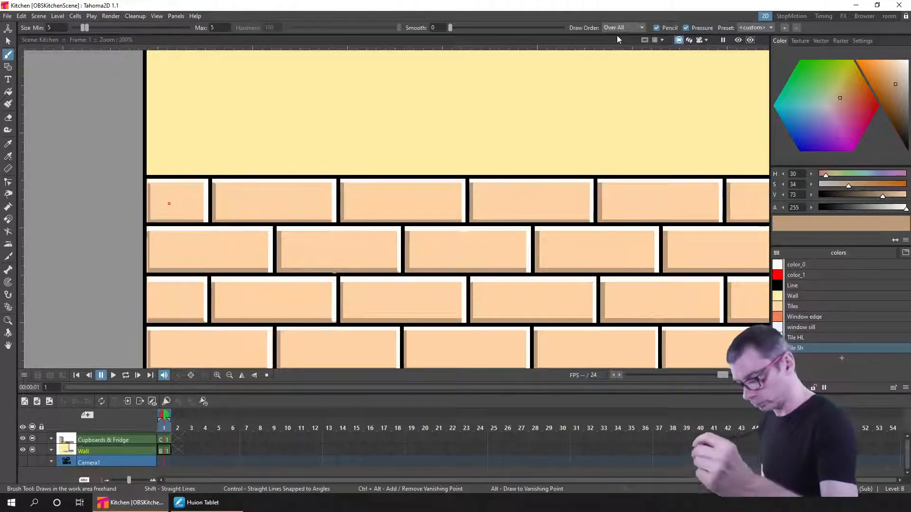
click(223, 27)
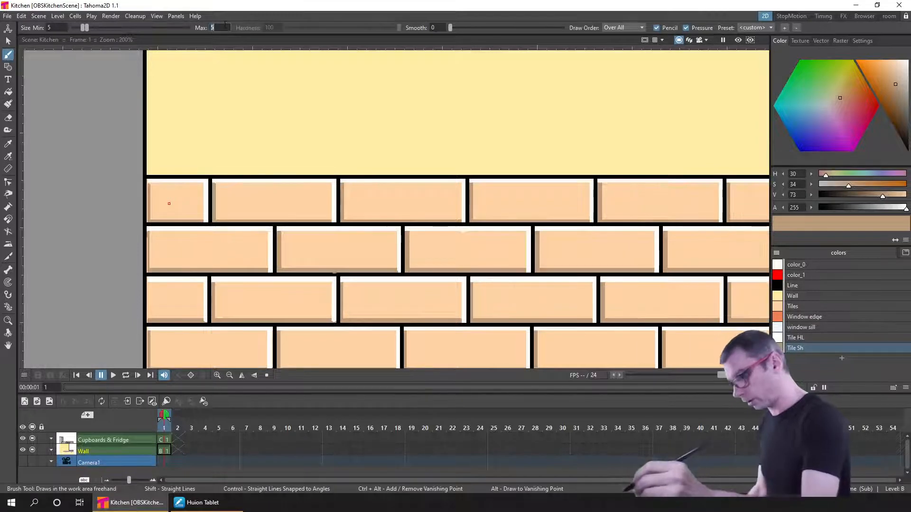
text(1)
key(Return)
Fill the pixel gap down the left edge of the top-left tile with Tile Sh and erase the stray test stroke inside the tile.
drag(169, 204, 176, 208)
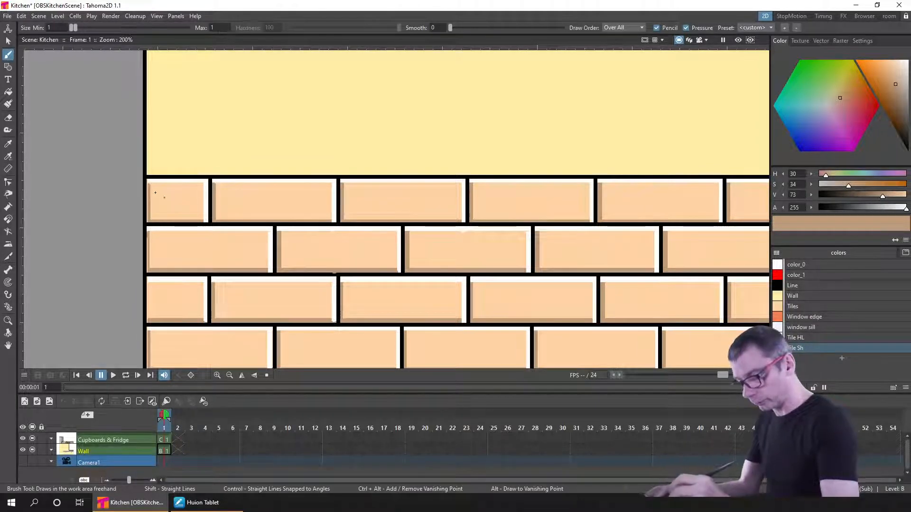
scroll(170, 183, up, 3)
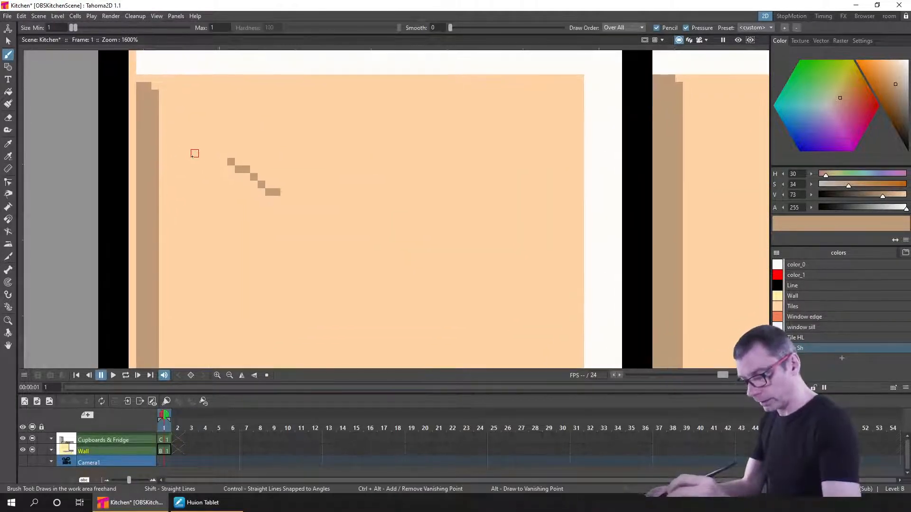
scroll(190, 152, down, 3)
scroll(190, 152, up, 3)
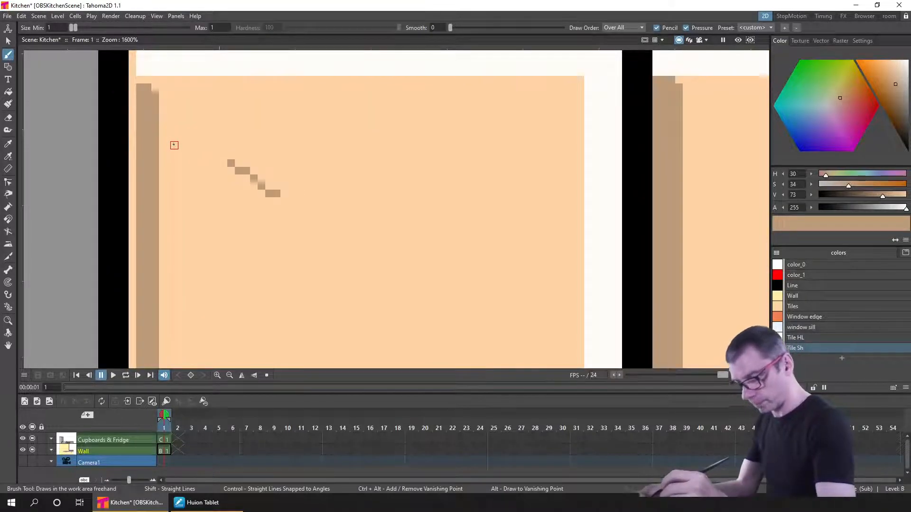
scroll(173, 145, down, 1)
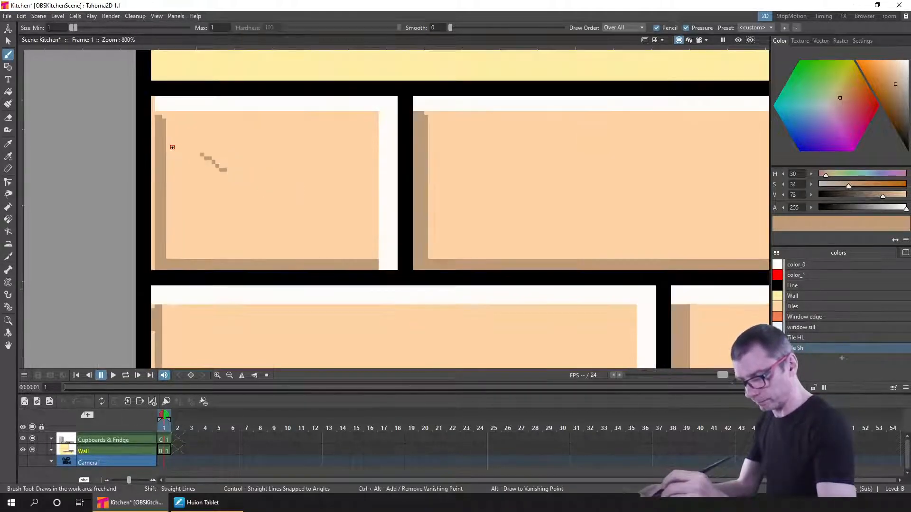
scroll(173, 147, up, 1)
scroll(172, 147, down, 1)
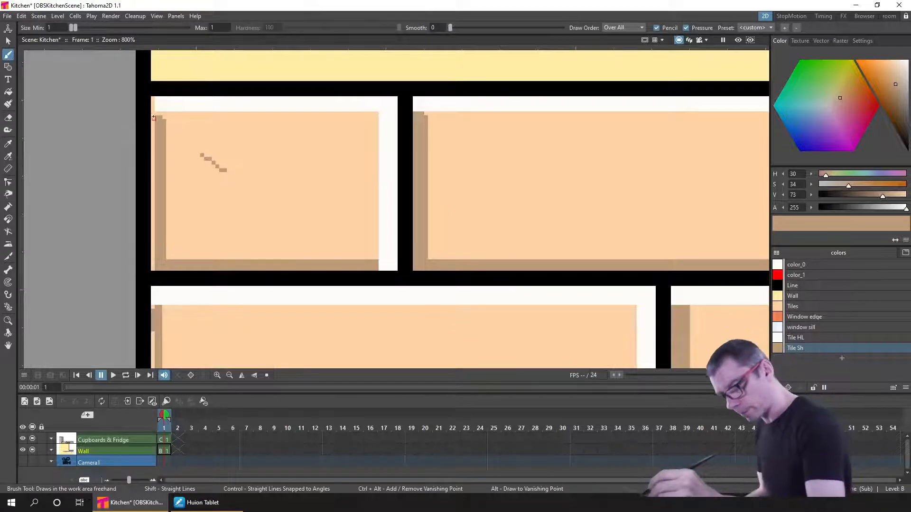
drag(153, 113, 154, 142)
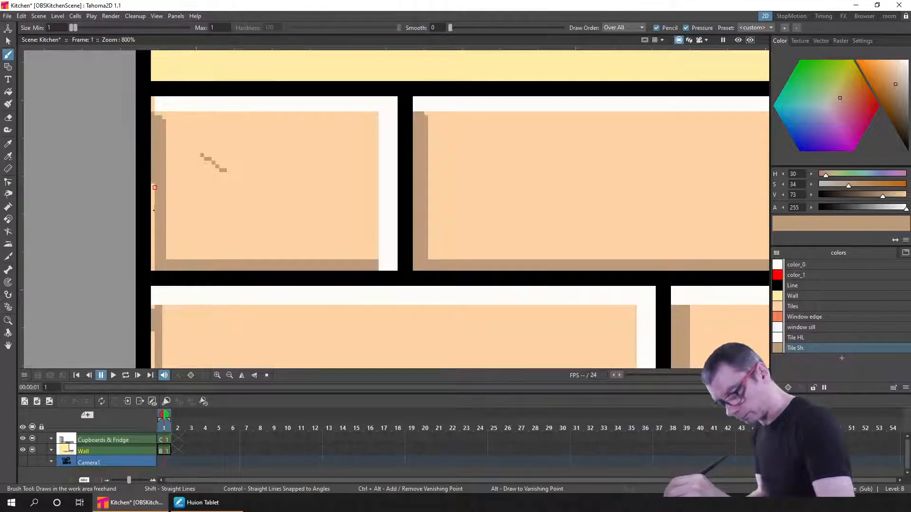
drag(155, 188, 153, 226)
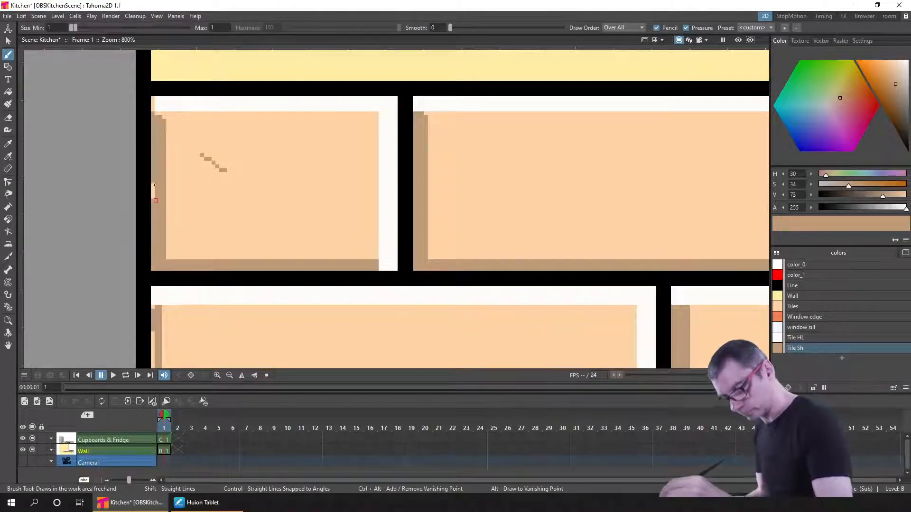
key(e)
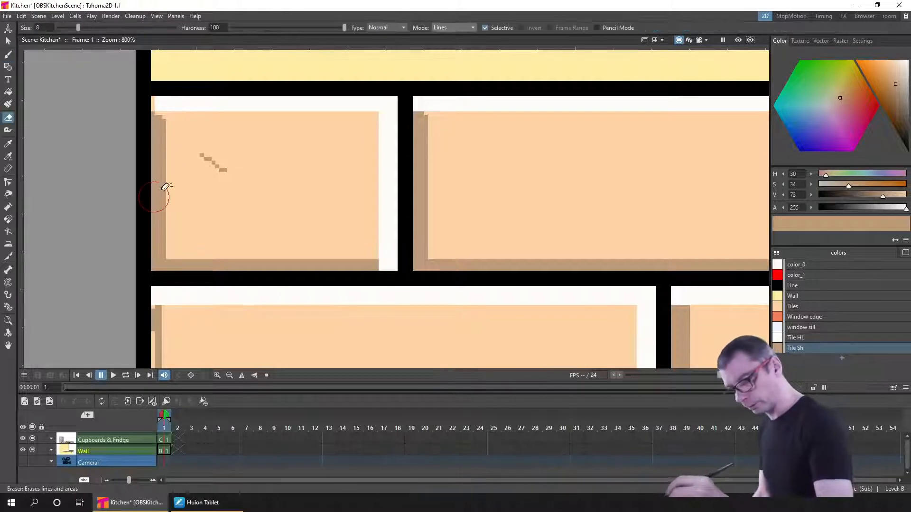
drag(203, 156, 223, 167)
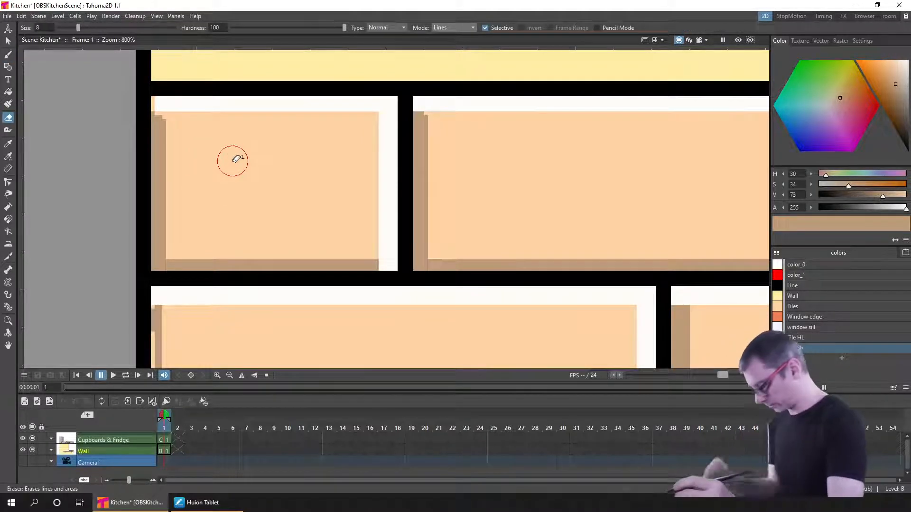
Fill the top-left tile's highlight gap with Tile HL and the left-edge shadow gap of the second row's first tile with Tile Sh.
key(b)
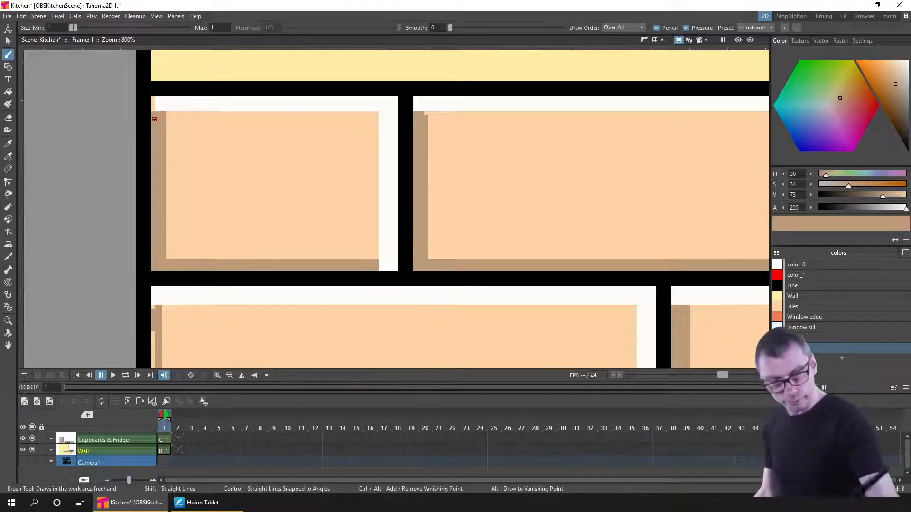
click(815, 338)
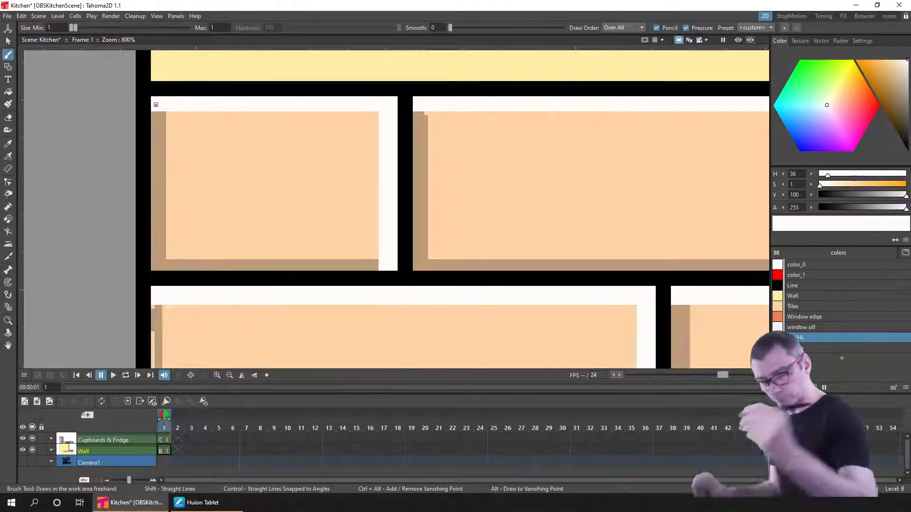
click(809, 349)
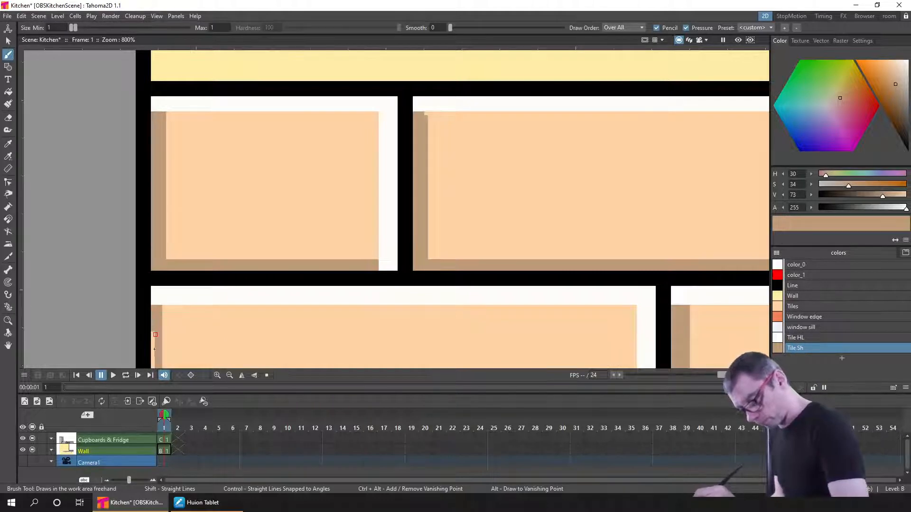
drag(153, 348, 149, 157)
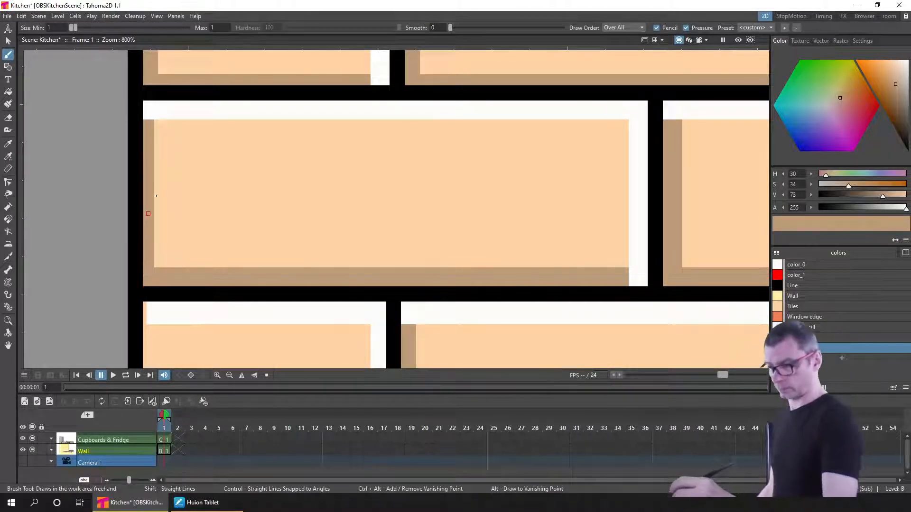
Erase the stray dab in the top-left tile, set the eraser size to 3, and erase the tile's vertical left-edge shadow.
drag(181, 191, 229, 329)
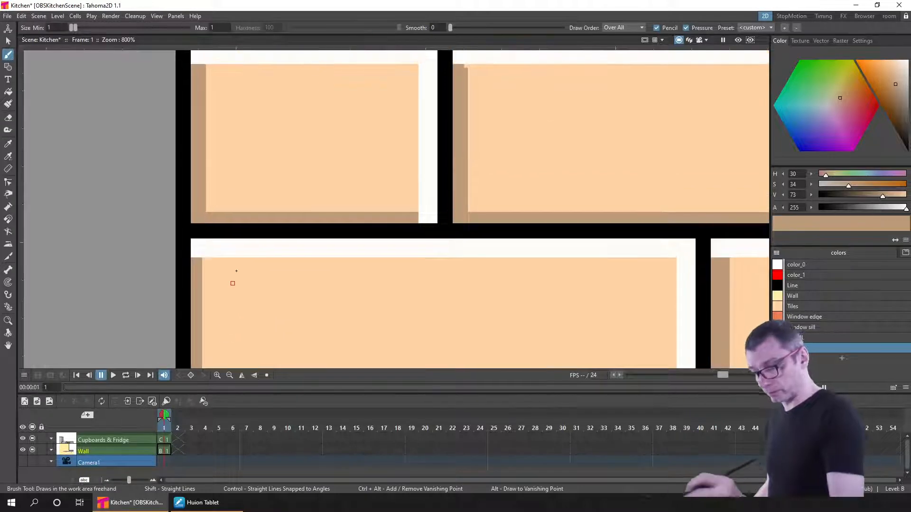
key(a)
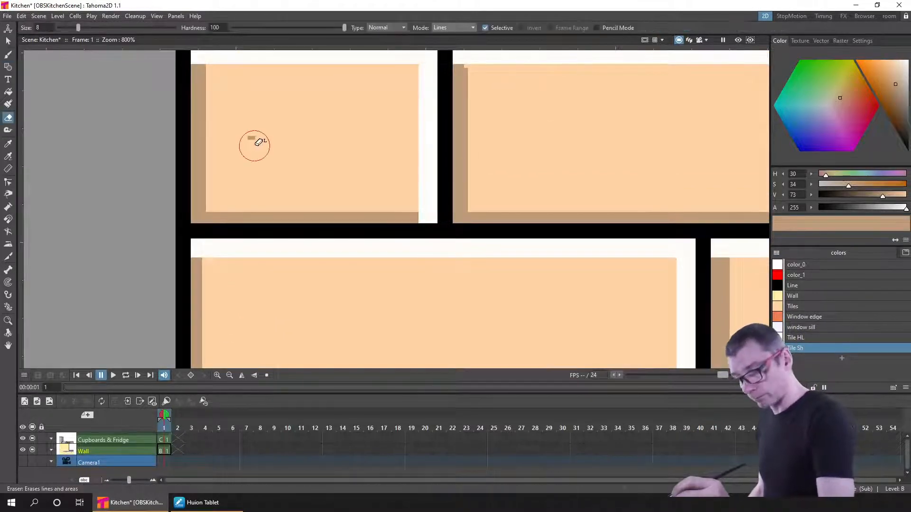
drag(255, 145, 254, 144)
drag(76, 30, 66, 29)
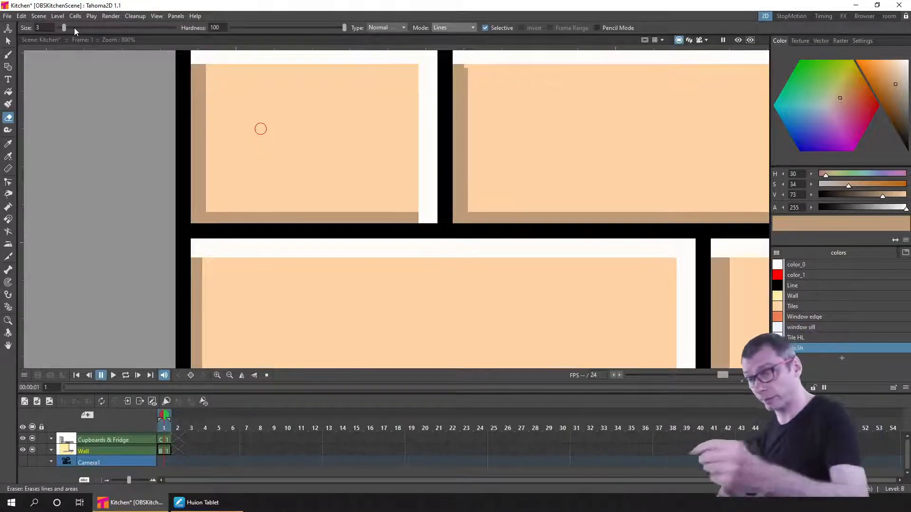
click(202, 86)
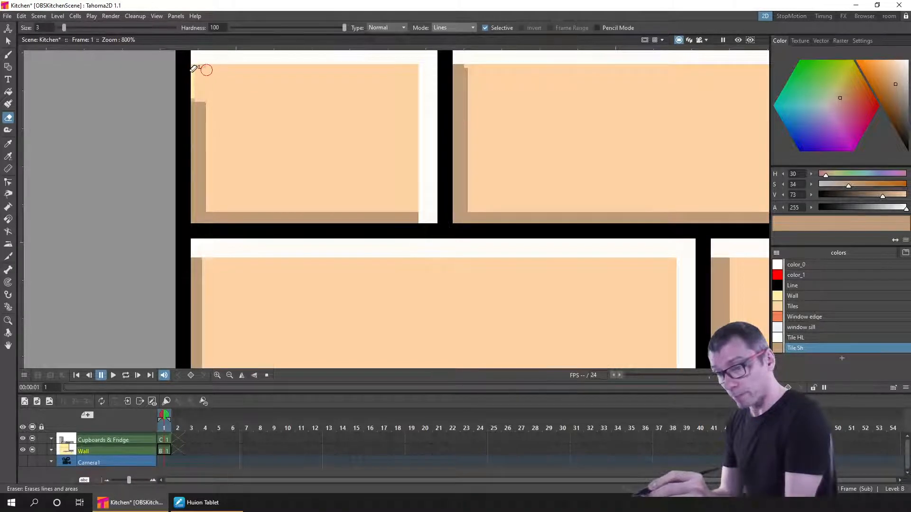
drag(203, 138, 203, 201)
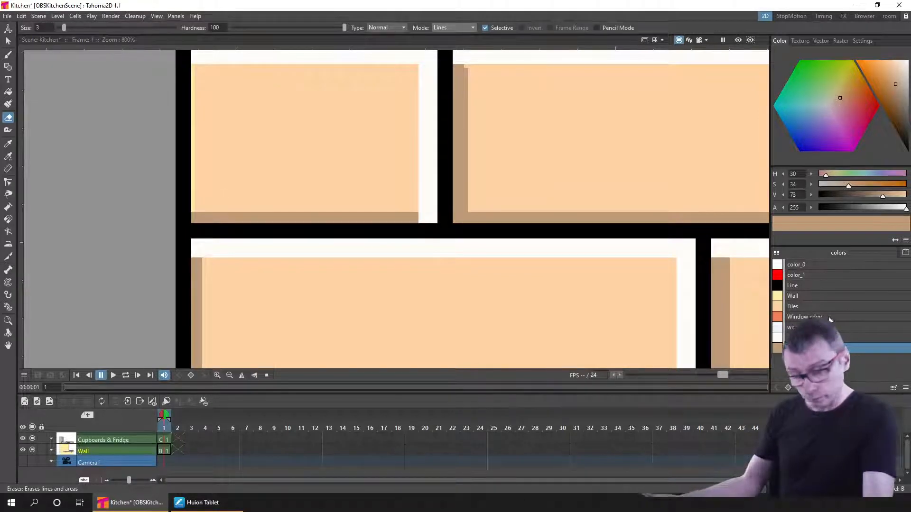
Pick the Tiles colour from the top-left tile and fill the yellow strip along its left edge with it.
click(9, 143)
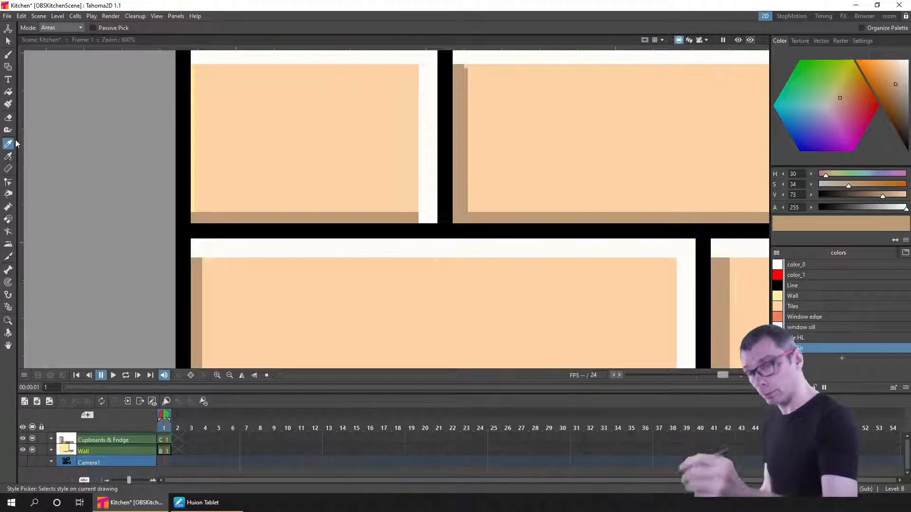
click(287, 143)
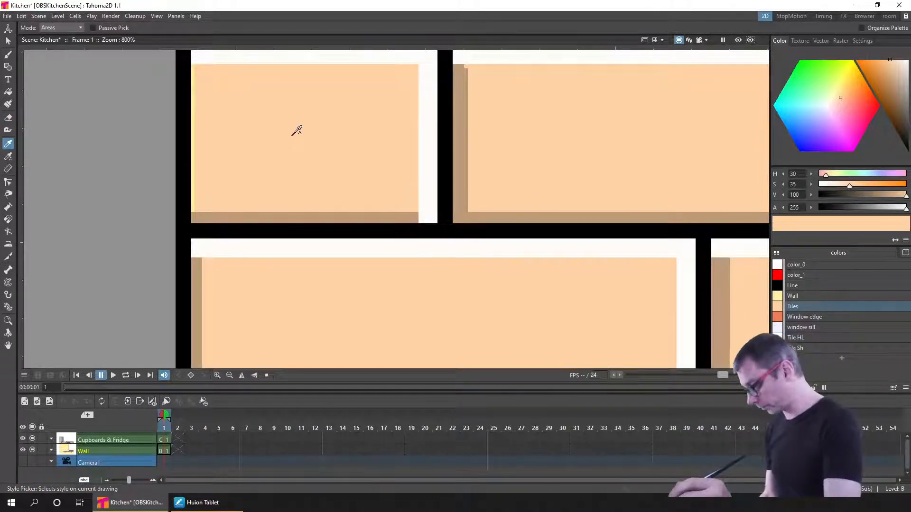
key(f)
click(193, 99)
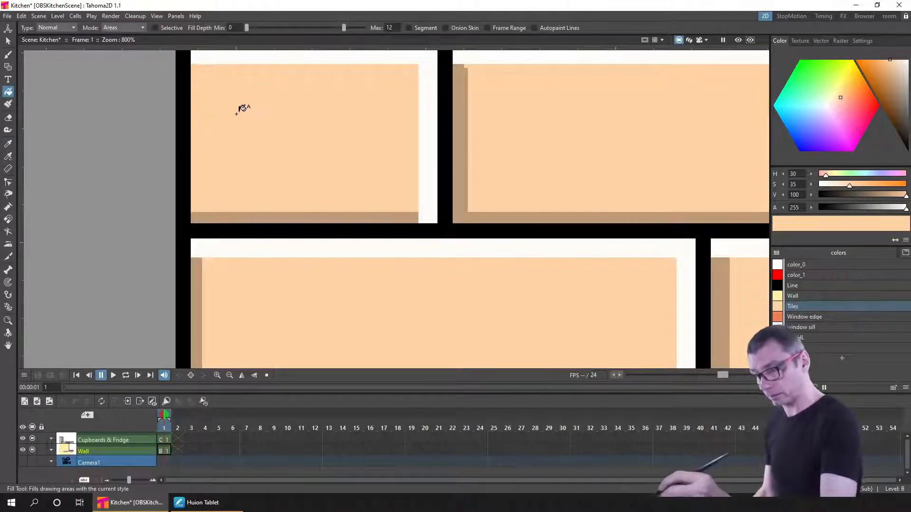
Try painting a Tile Sh shadow down the left edge of the third row's first tile and undo the strokes.
key(b)
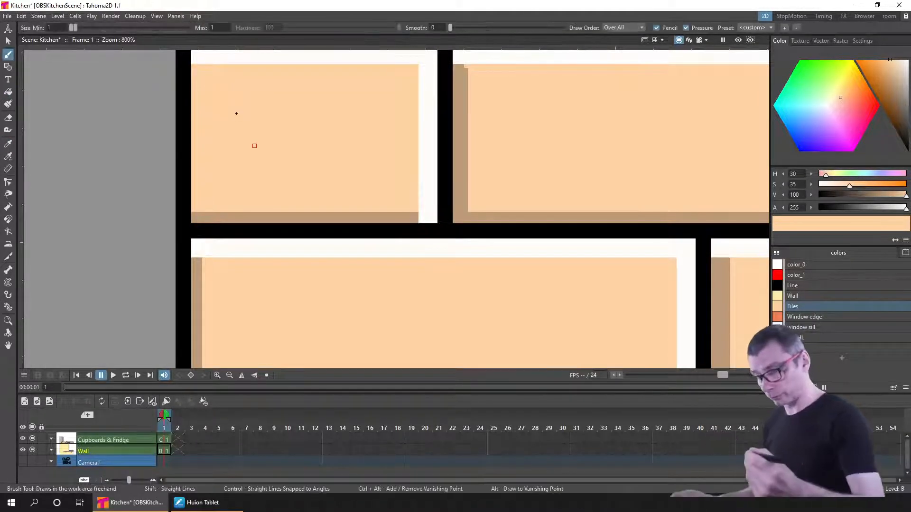
drag(126, 330, 102, 65)
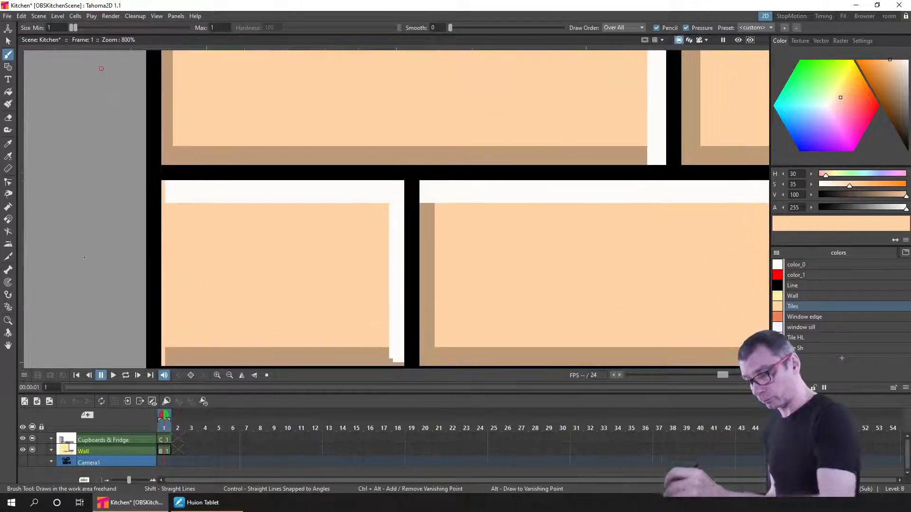
drag(92, 311, 87, 242)
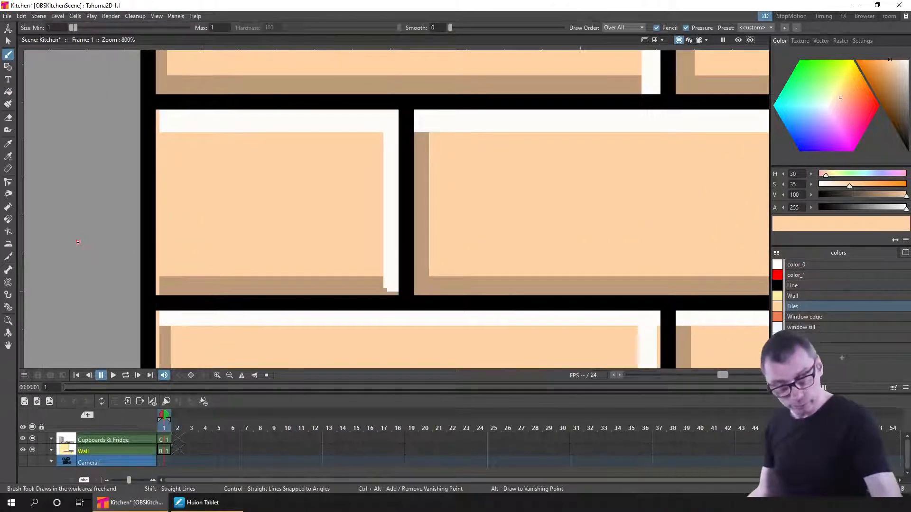
drag(307, 277, 690, 337)
click(800, 349)
key(ctrl+z)
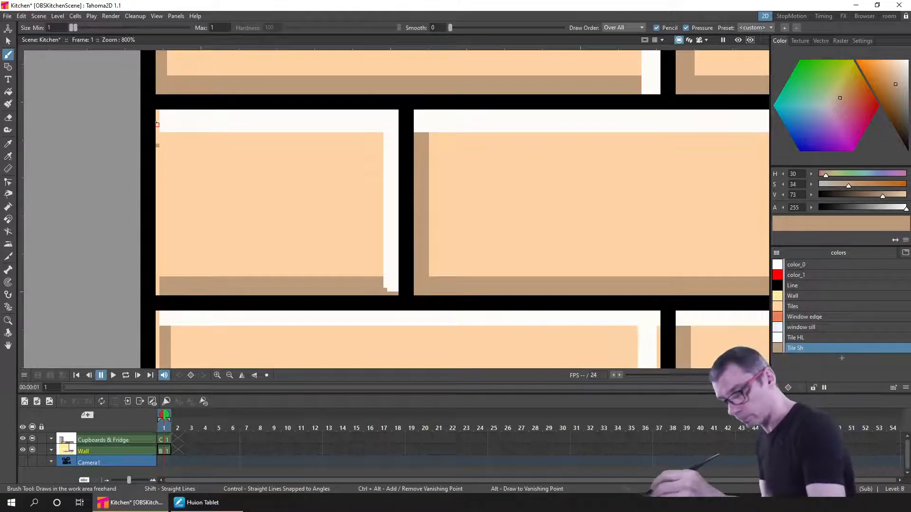
drag(160, 135, 159, 151)
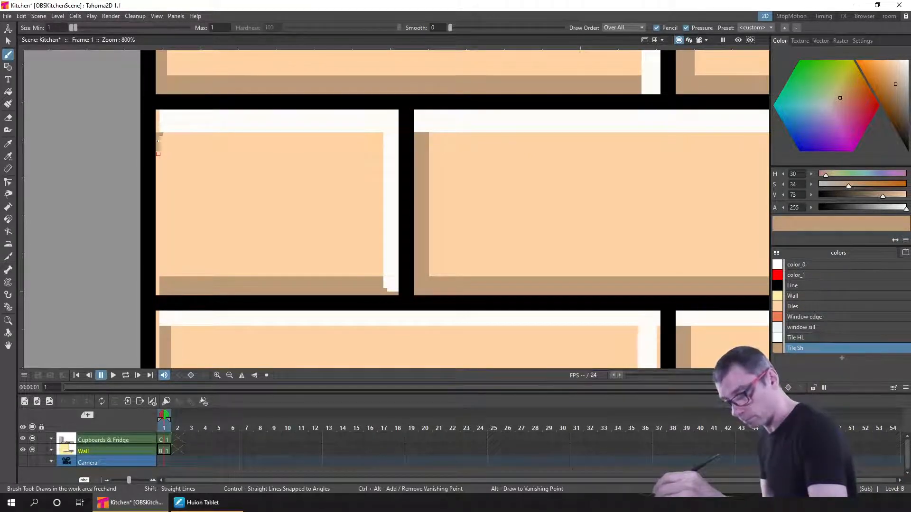
key(ctrl+z)
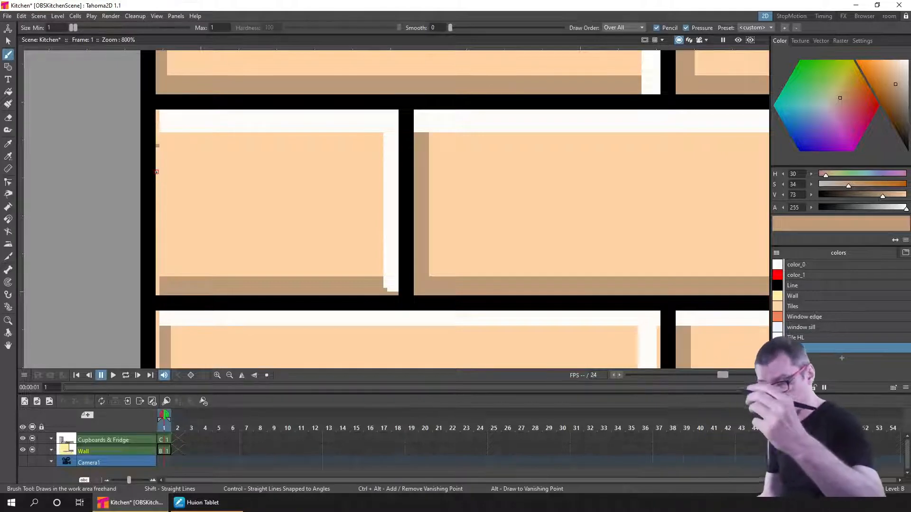
Fill the gap at the left end of the third row's first tile highlight with Tile HL and save the scene.
click(806, 337)
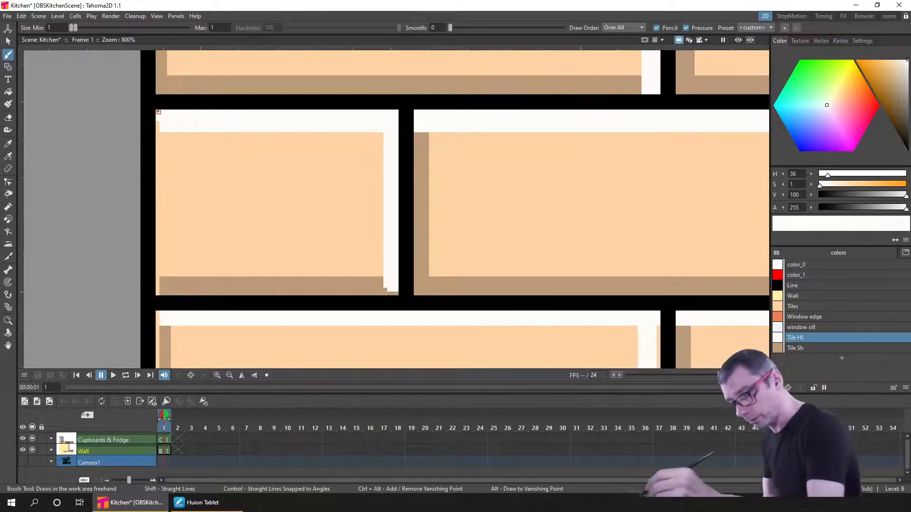
drag(157, 122, 157, 133)
key(ctrl+s)
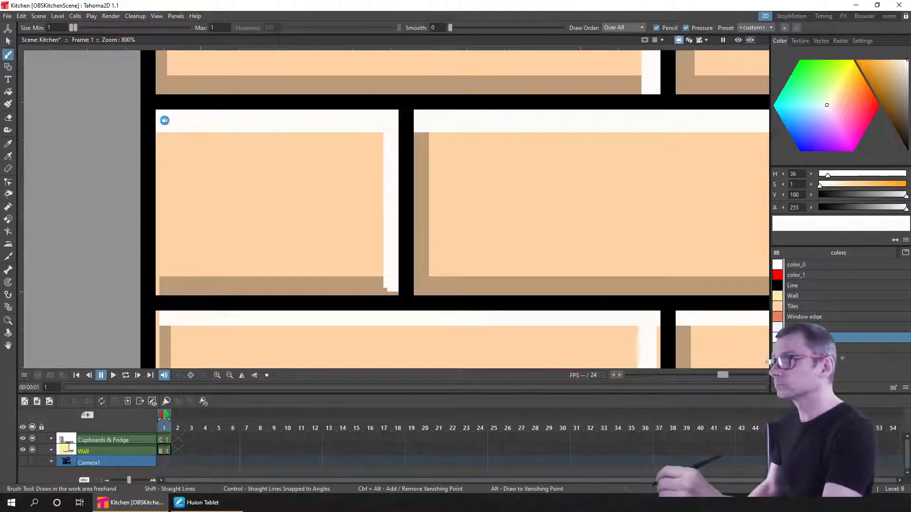
key(ctrl+s)
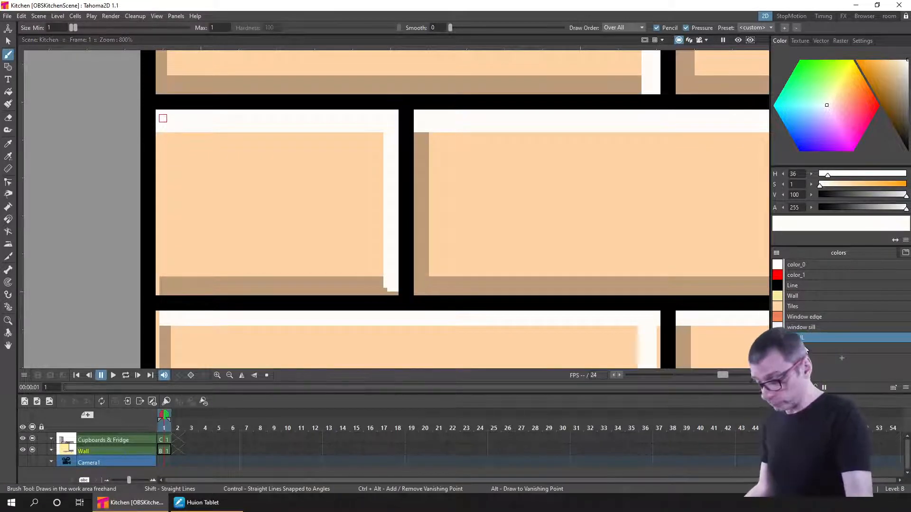
Fill the bottom shadow gap of the third row's first tile and the left-edge gap of the bottom row's first tile with Tile Sh.
click(806, 348)
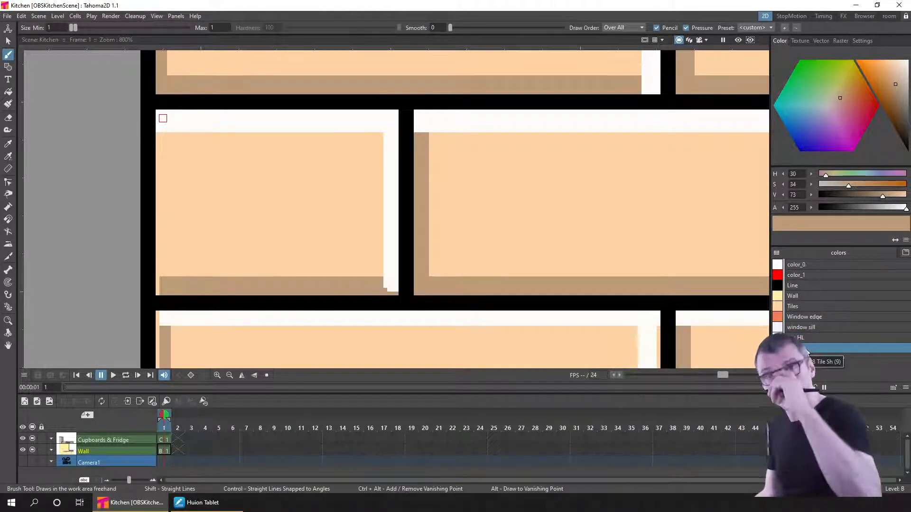
click(159, 285)
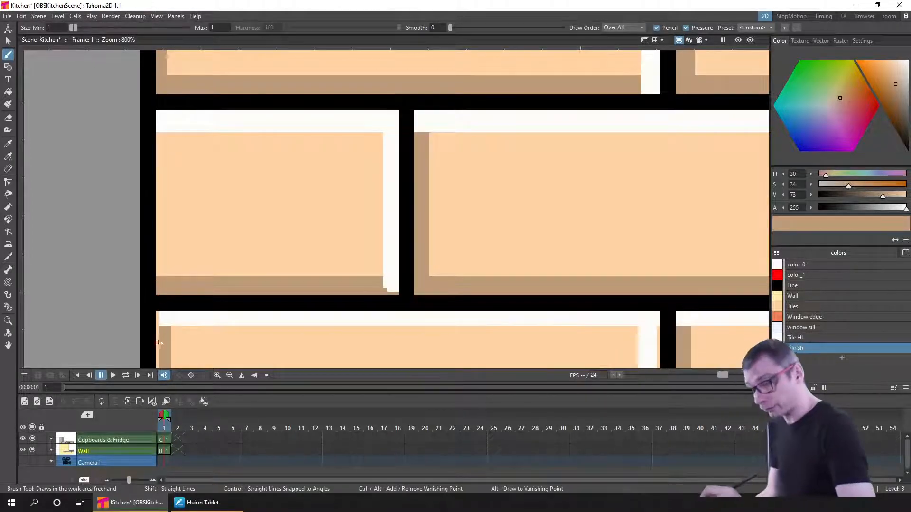
drag(161, 344, 176, 154)
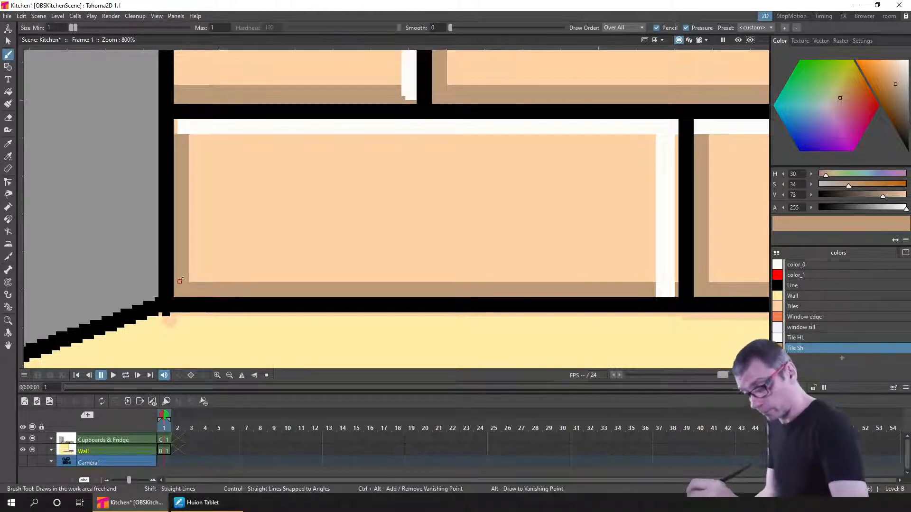
Fill the gap at the left end of the bottom row's first tile highlight with Tile HL and save the scene.
click(807, 338)
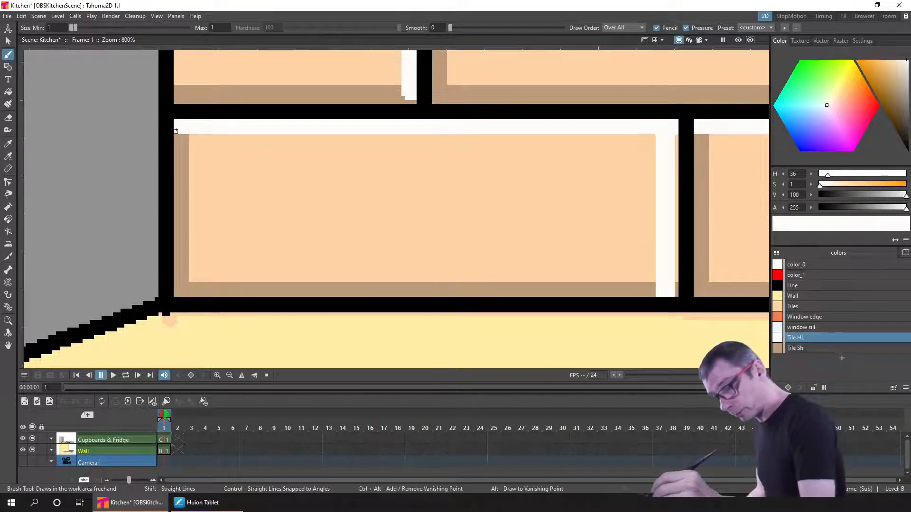
key(ctrl+s)
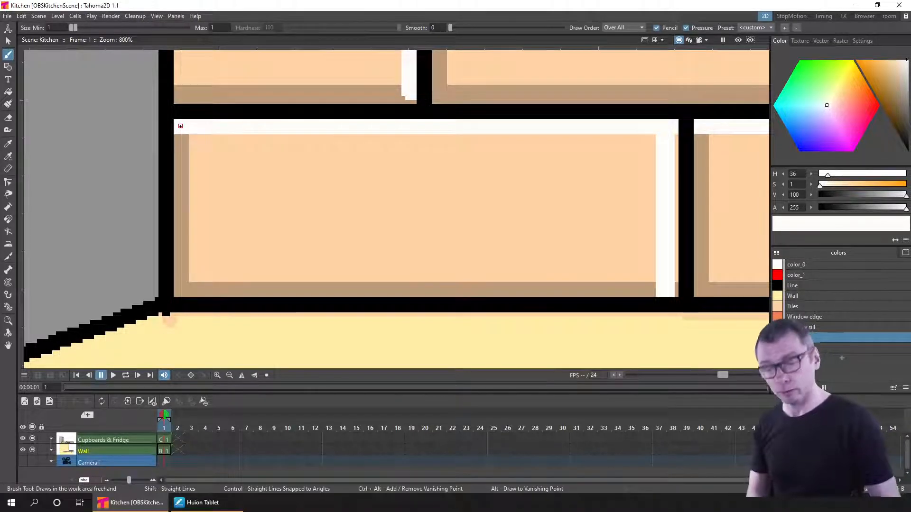
Toggle the Cupboards & Fridge layer to check the stray marks below the tiles, and pick the Wall style on the Wall layer.
click(32, 439)
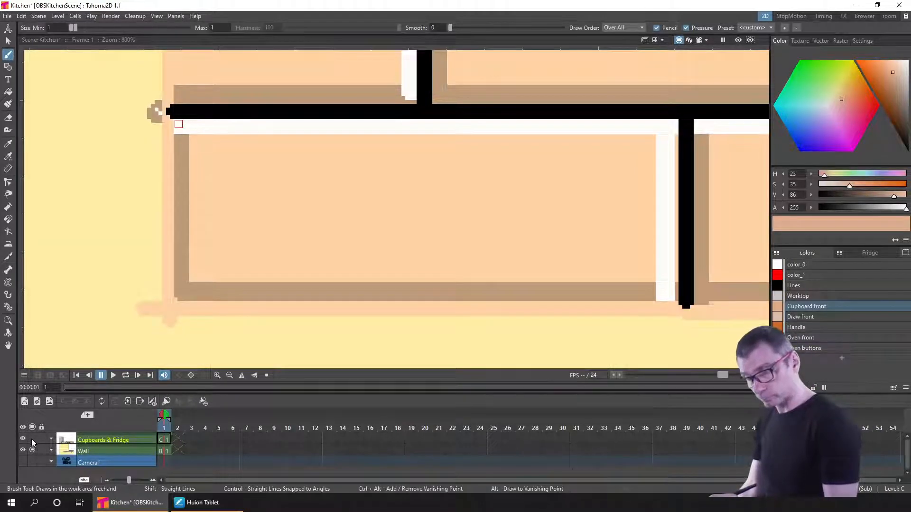
click(32, 440)
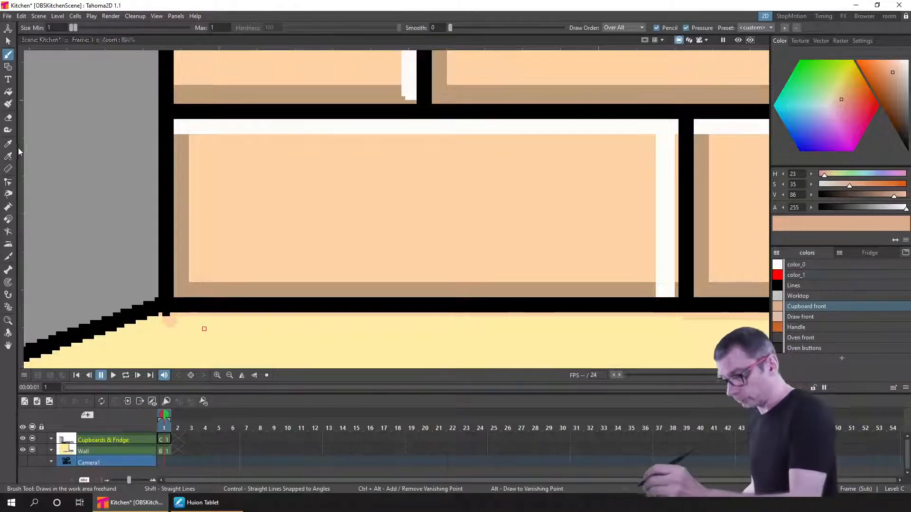
key(k)
click(180, 338)
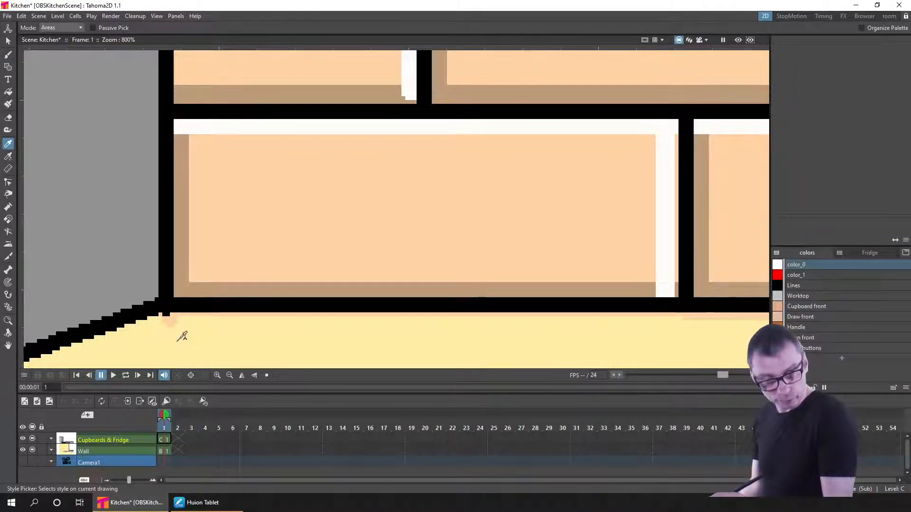
click(35, 449)
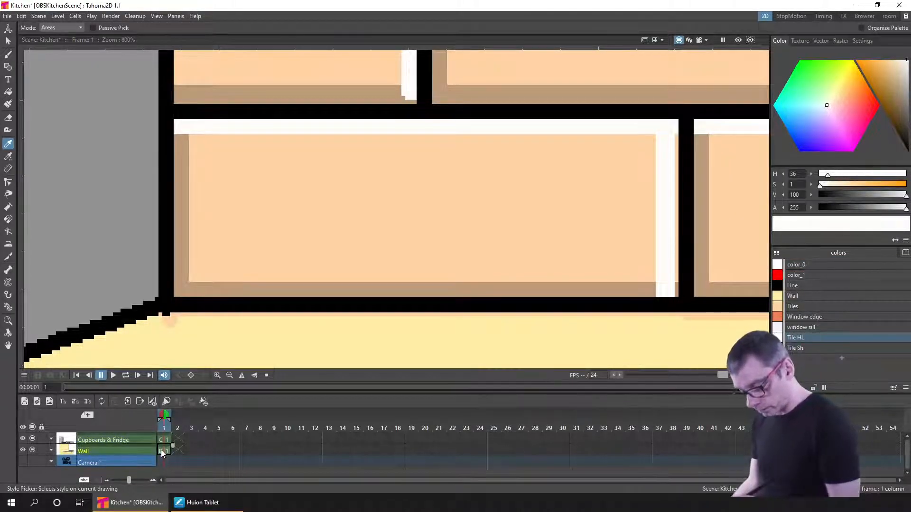
click(270, 323)
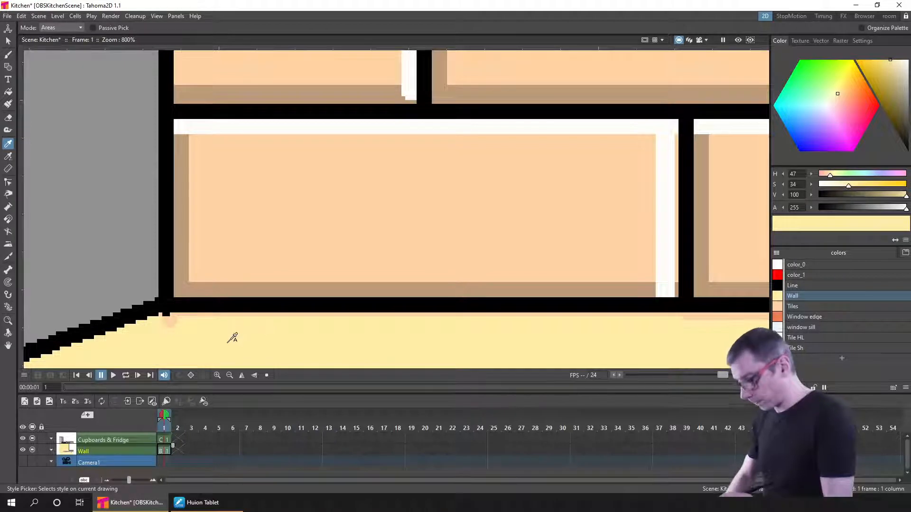
Recolour the left part of the stray tile-coloured line below the bottom row with Wall, using the Smart Raster Painter at size 6 in Lines mode.
click(8, 104)
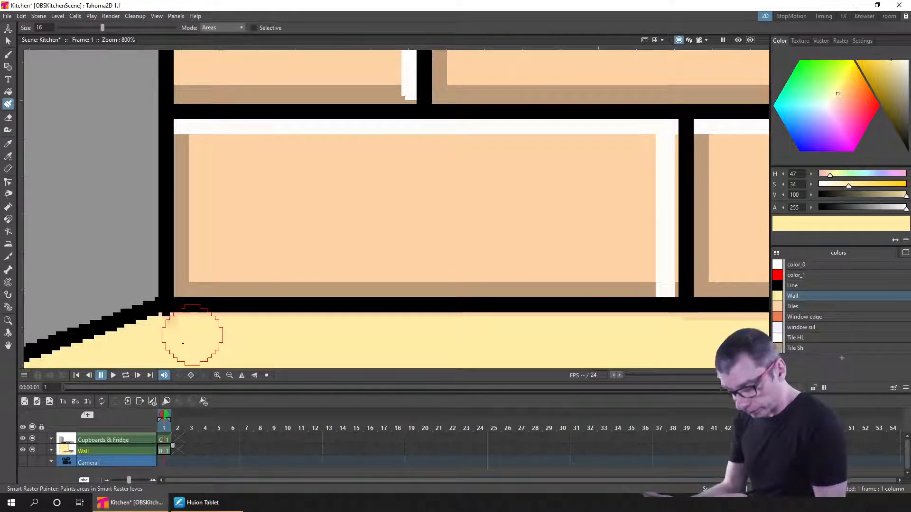
drag(102, 28, 76, 26)
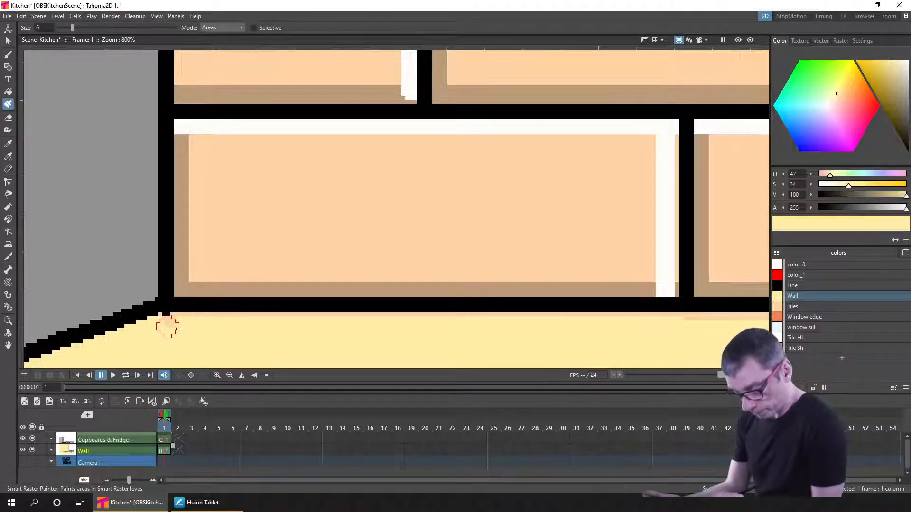
click(226, 29)
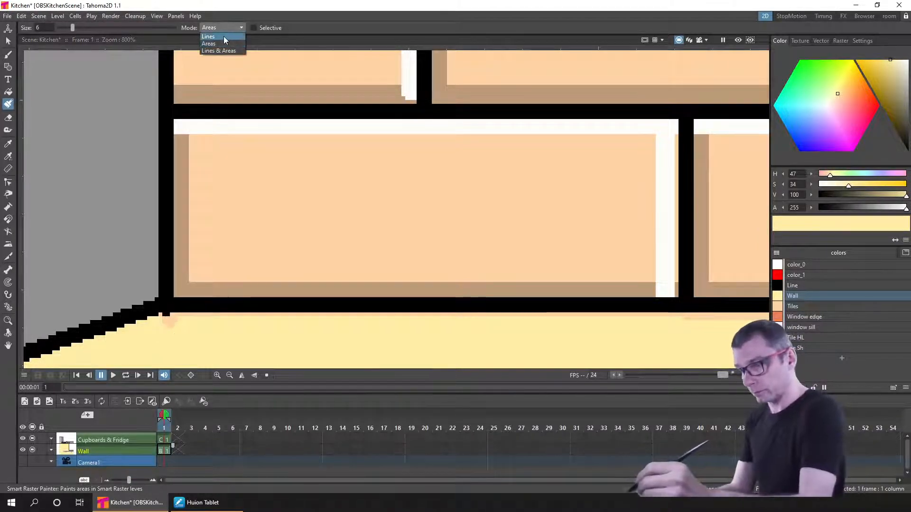
click(224, 36)
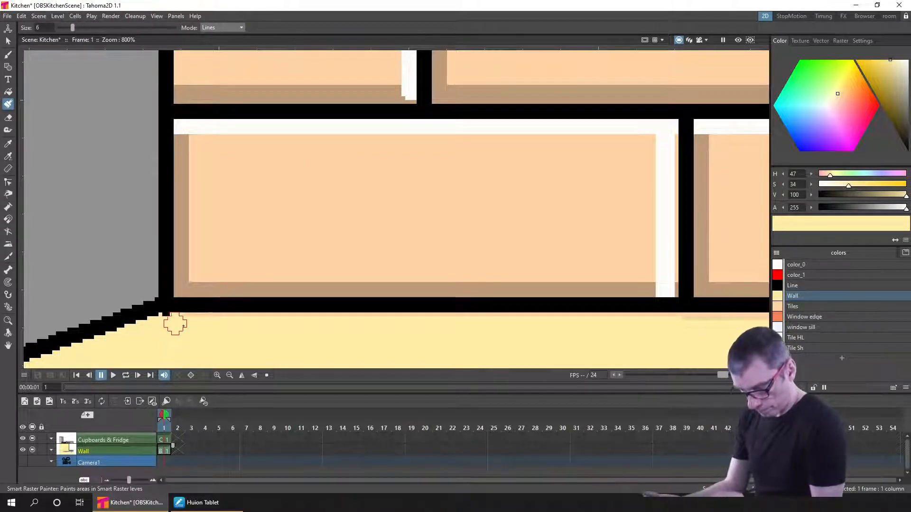
drag(183, 326, 332, 329)
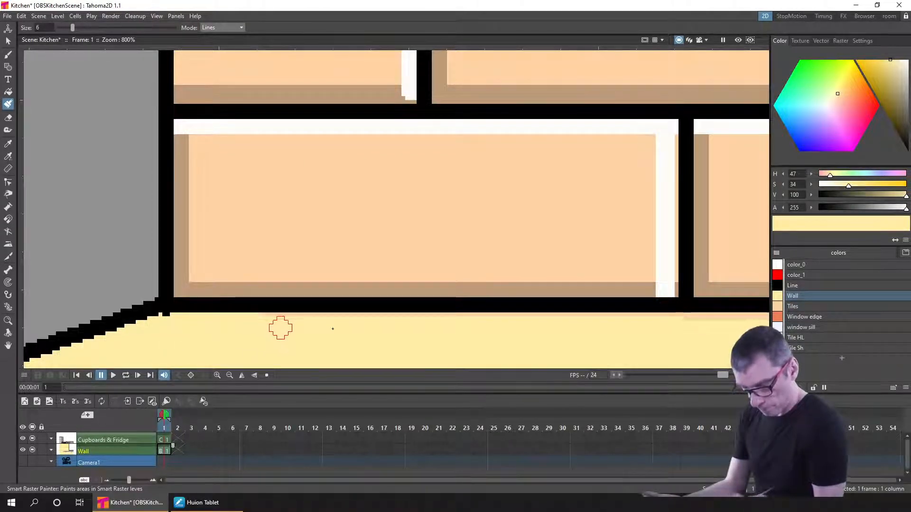
Fill the rest of the stray line below the bottom tile row with Wall, using the Fill tool in Lines mode.
click(8, 91)
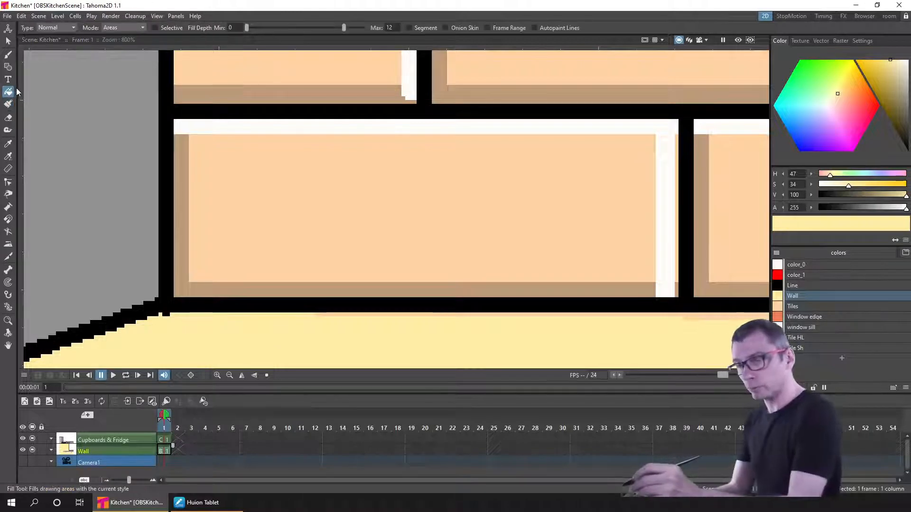
click(127, 27)
click(121, 38)
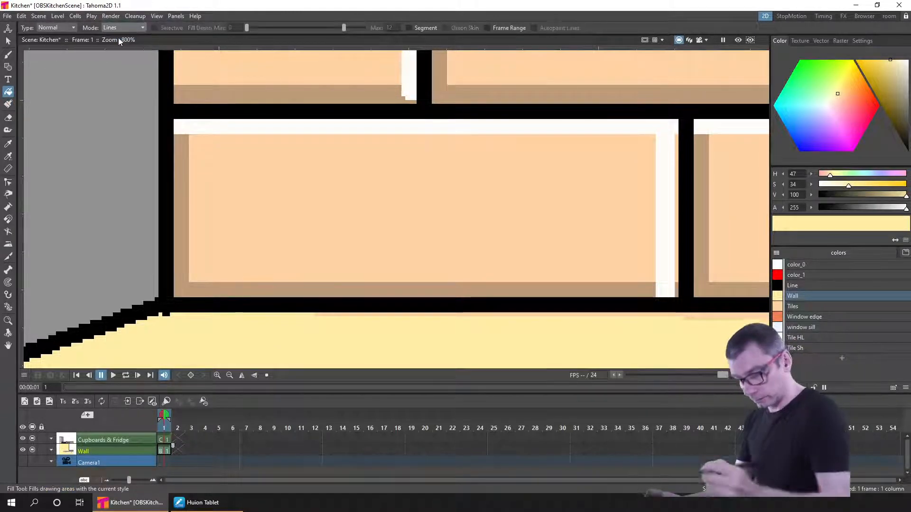
click(359, 311)
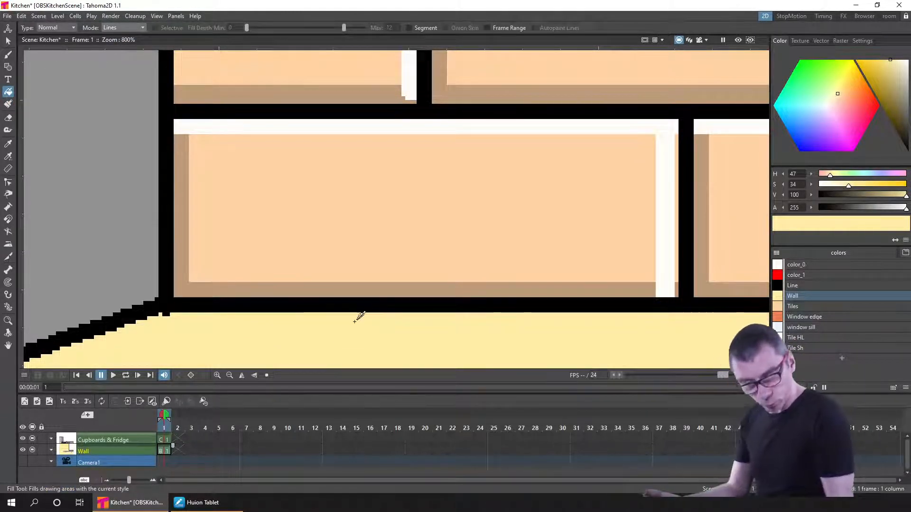
Try erasing the stray black pixels below the wall's bottom-left corner on the Wall layer, with Selective off and Lines & Areas mode.
click(9, 117)
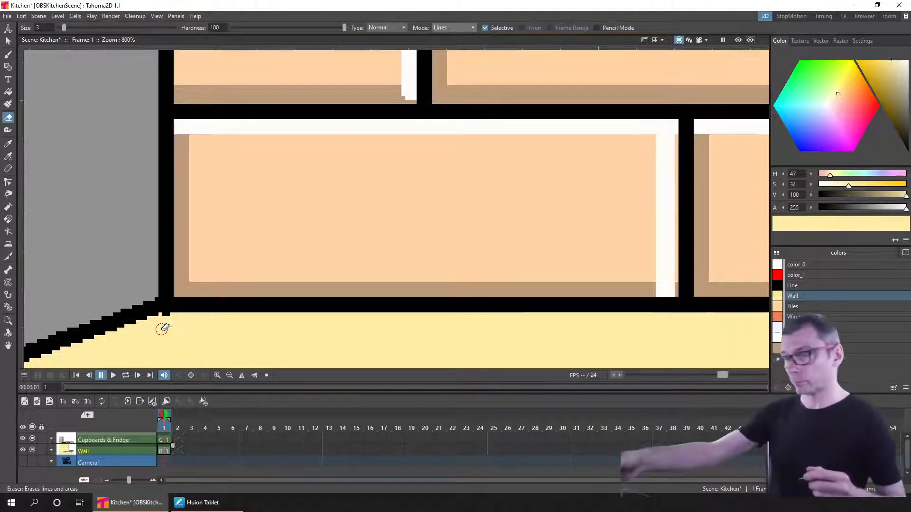
click(489, 28)
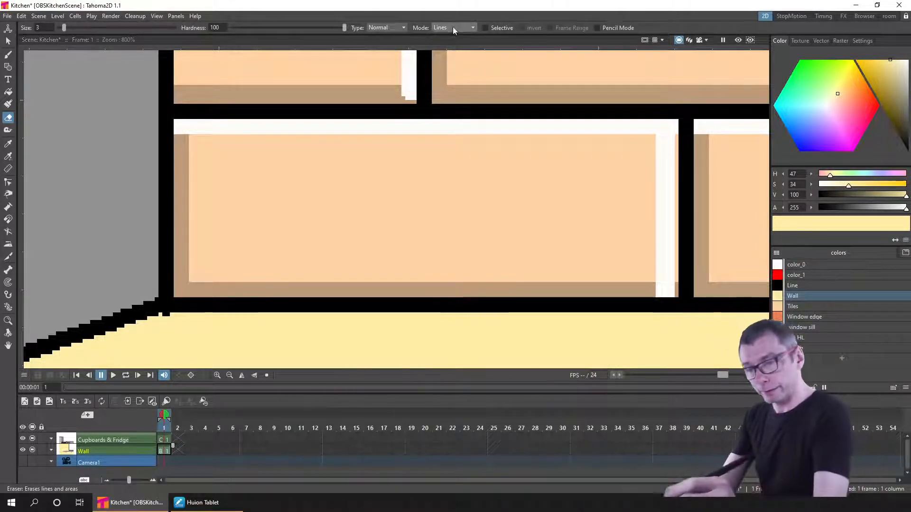
click(456, 50)
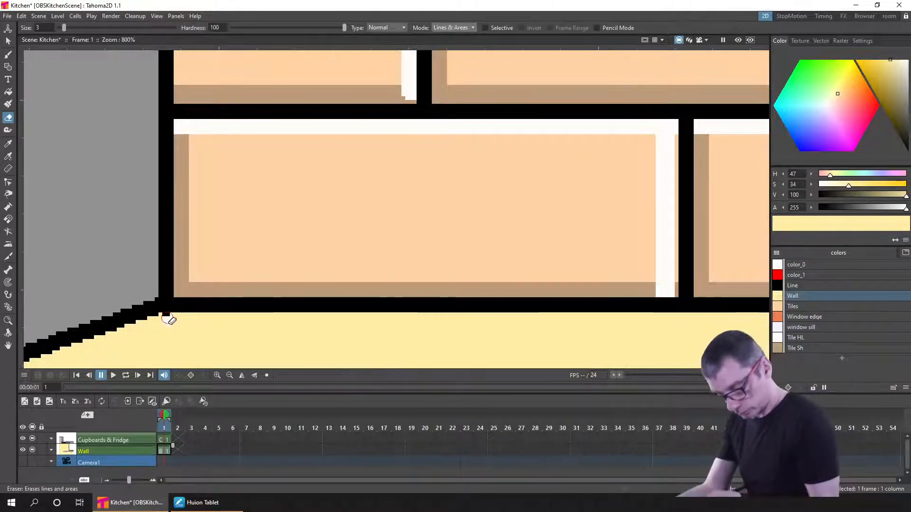
drag(166, 324, 164, 322)
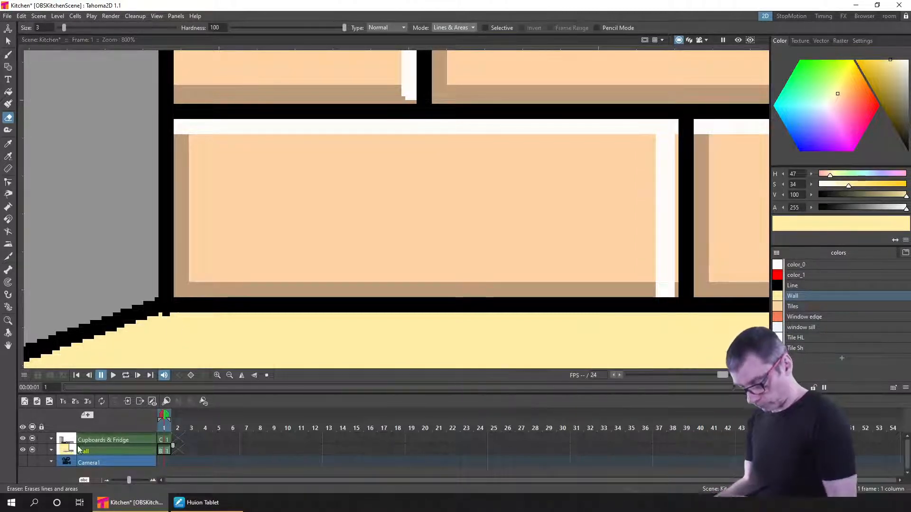
click(32, 438)
click(33, 438)
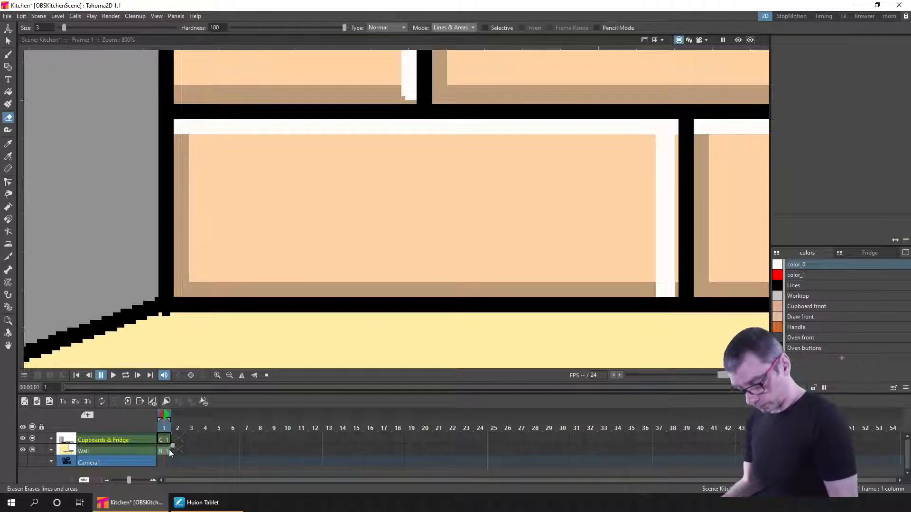
Set the eraser to Lines mode and hide the Wall and Cupboards & Fridge layers in turn to locate the stray black corner pixels.
click(454, 27)
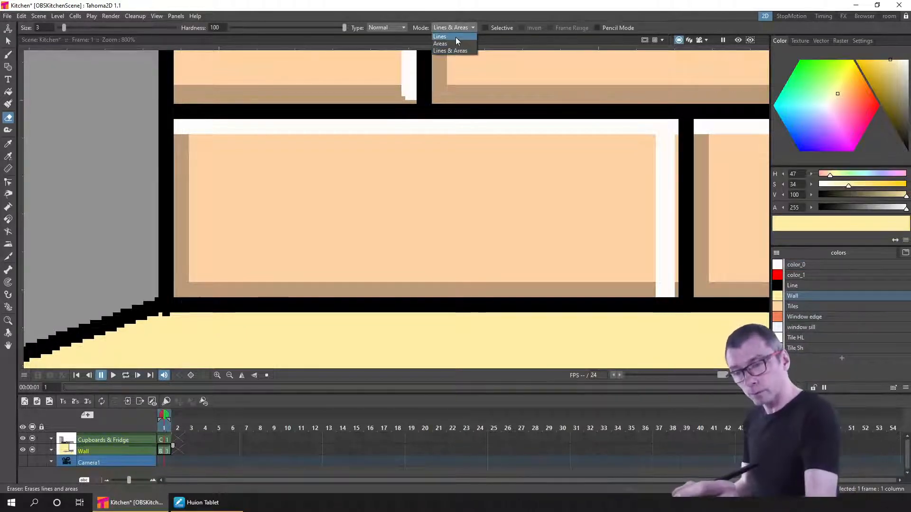
click(454, 37)
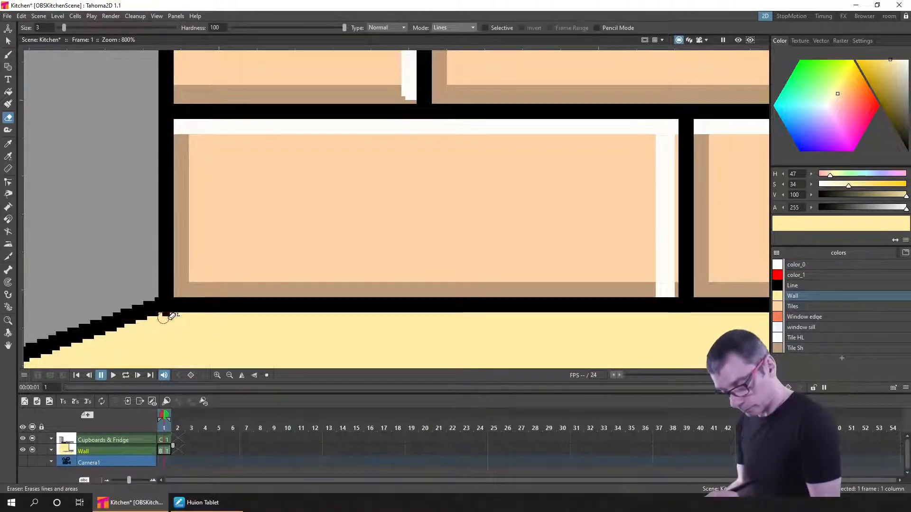
click(32, 449)
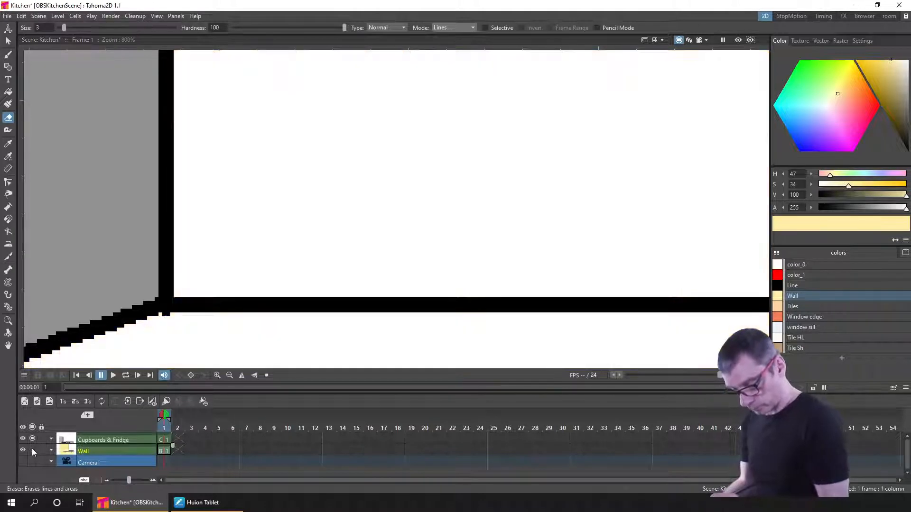
click(33, 449)
click(33, 449)
click(32, 438)
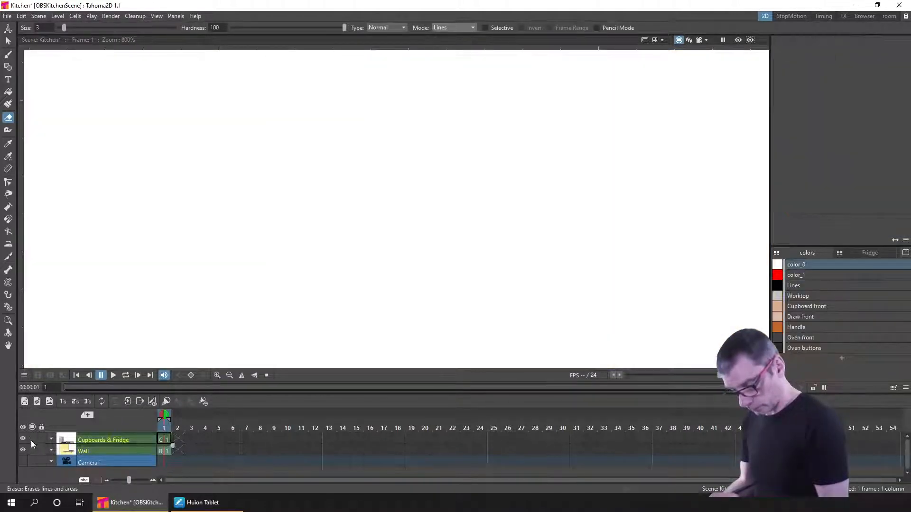
click(33, 439)
Erase the stray black corner pixels on the Cupboards & Fridge layer, return to the visible Wall layer, and save the scene.
click(168, 439)
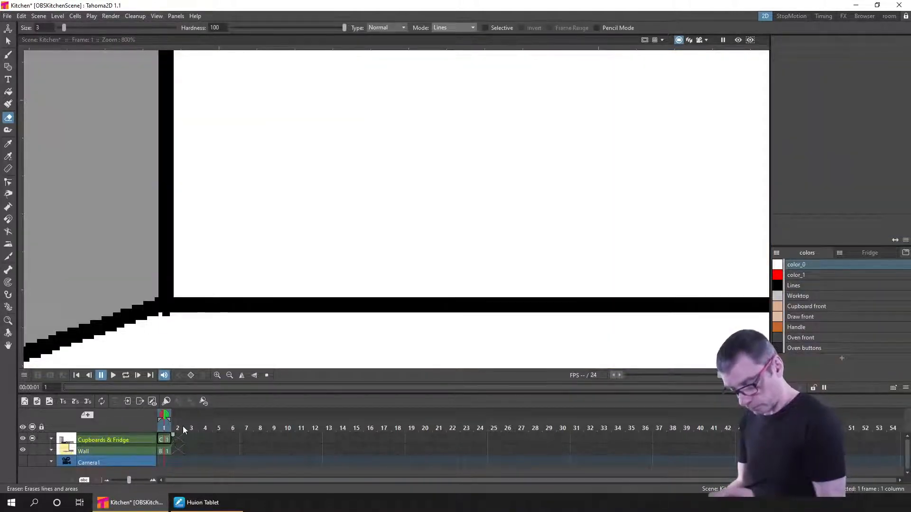
click(32, 451)
click(163, 451)
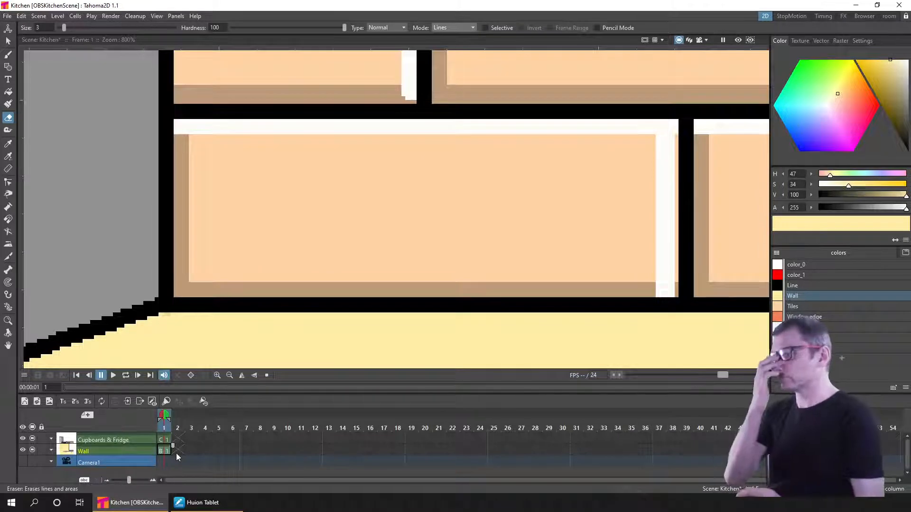
key(ctrl+s)
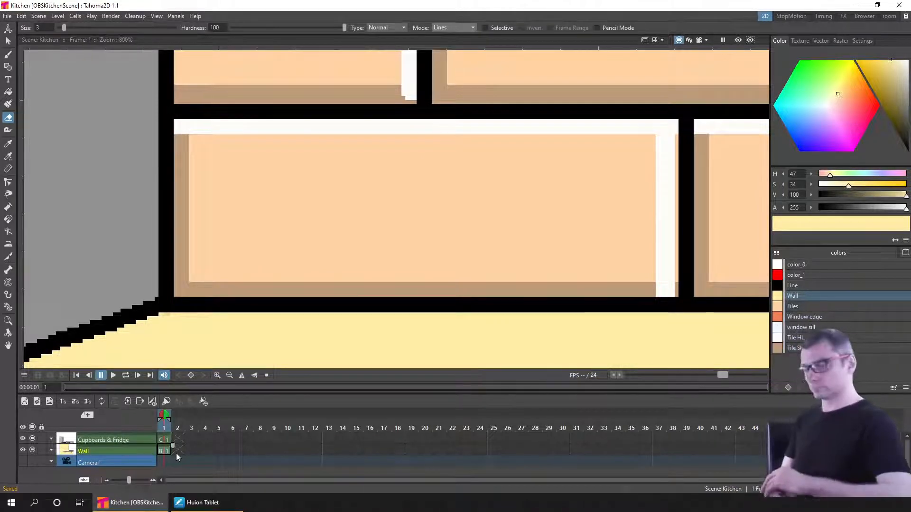
Paint a Tile Sh shadow down the left edge of the third-row tile below the window's left corner, using the For Lines brush preset.
scroll(436, 326, down, 4)
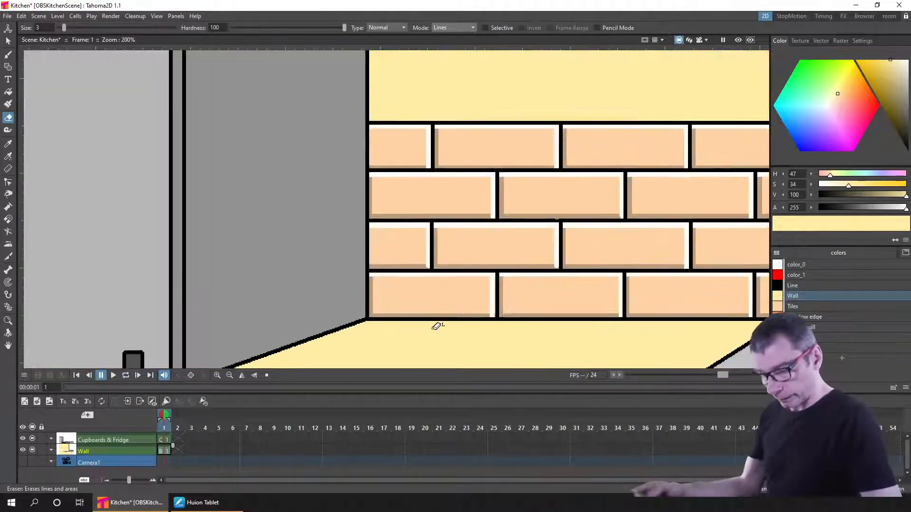
drag(506, 336, 314, 329)
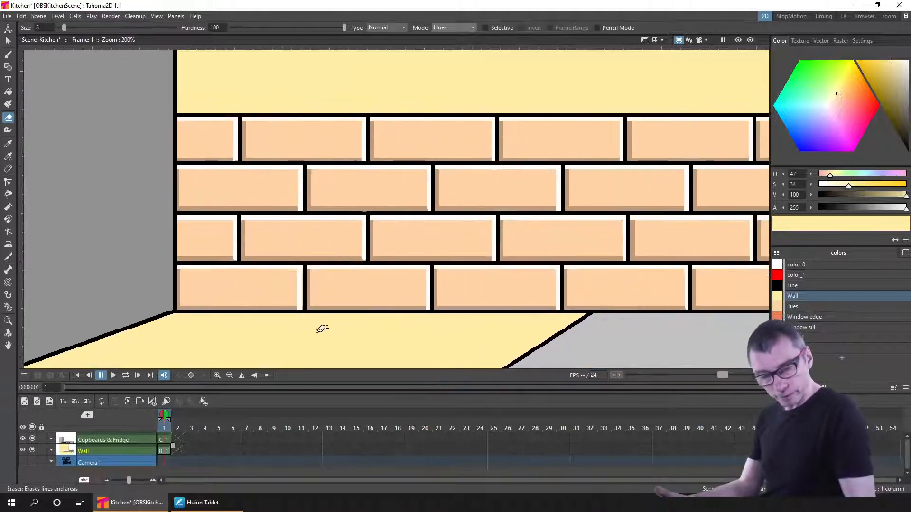
click(799, 349)
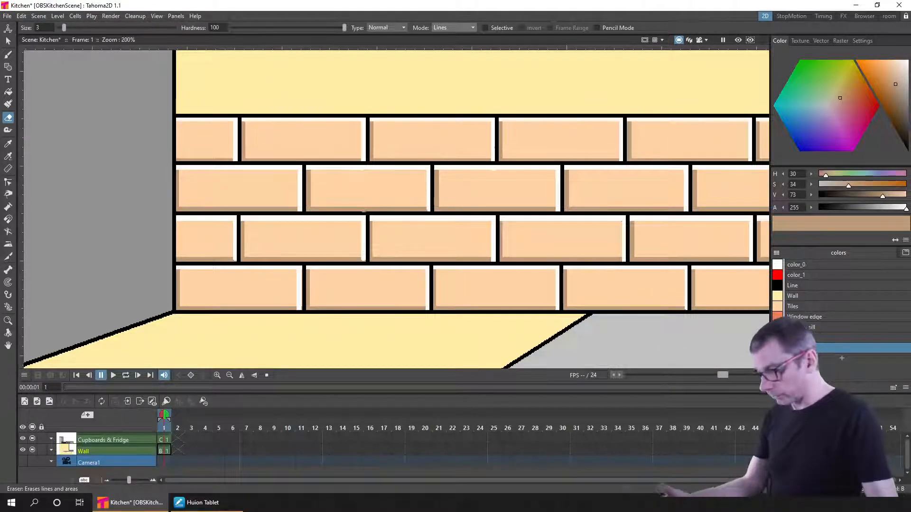
key(b)
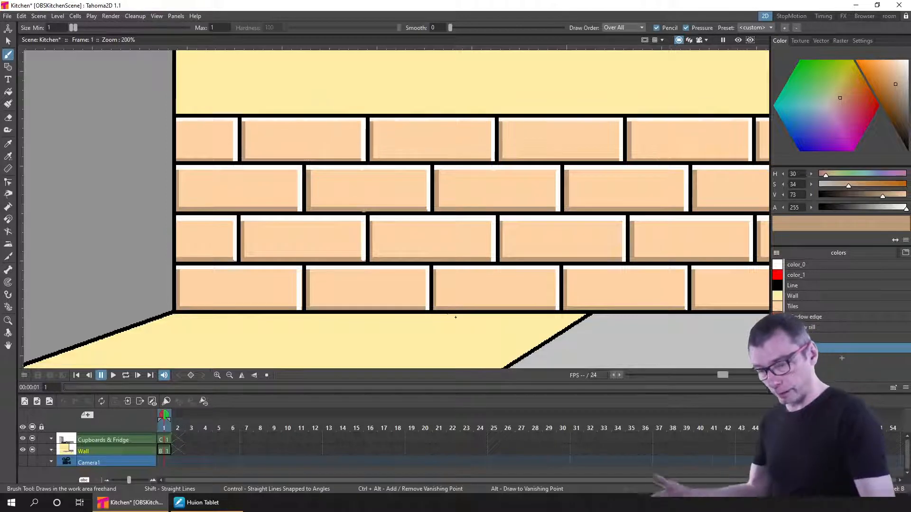
drag(468, 322, 206, 314)
click(755, 28)
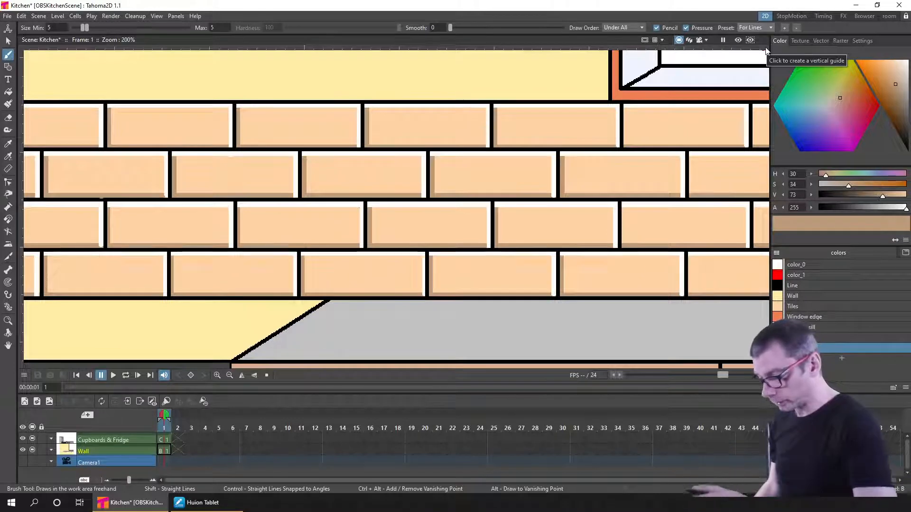
drag(683, 317, 162, 316)
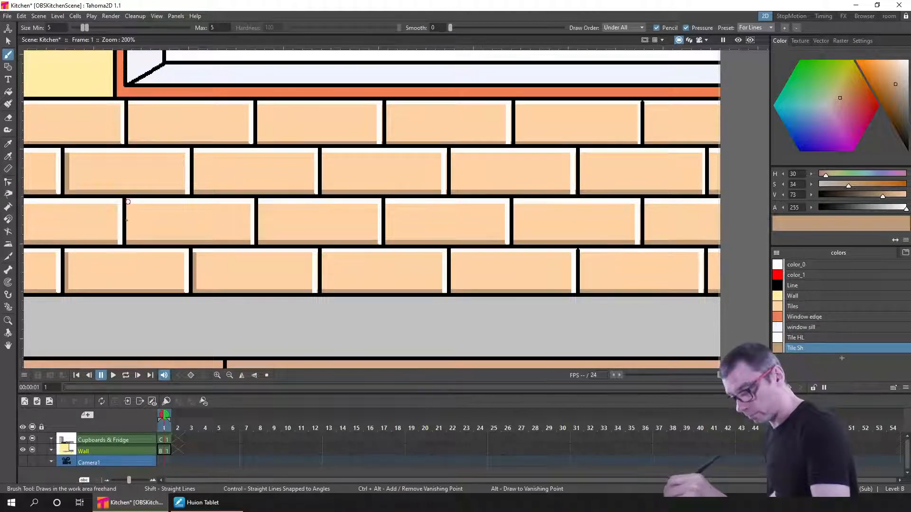
drag(127, 201, 128, 244)
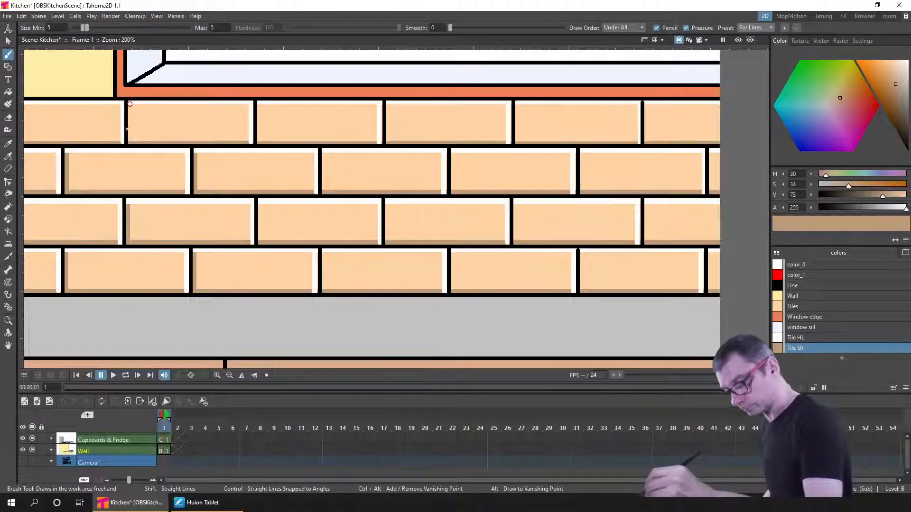
Paint Tile Sh shadows down the left edges of the first two full top-row tiles under the window, saving the scene between them.
drag(129, 104, 130, 141)
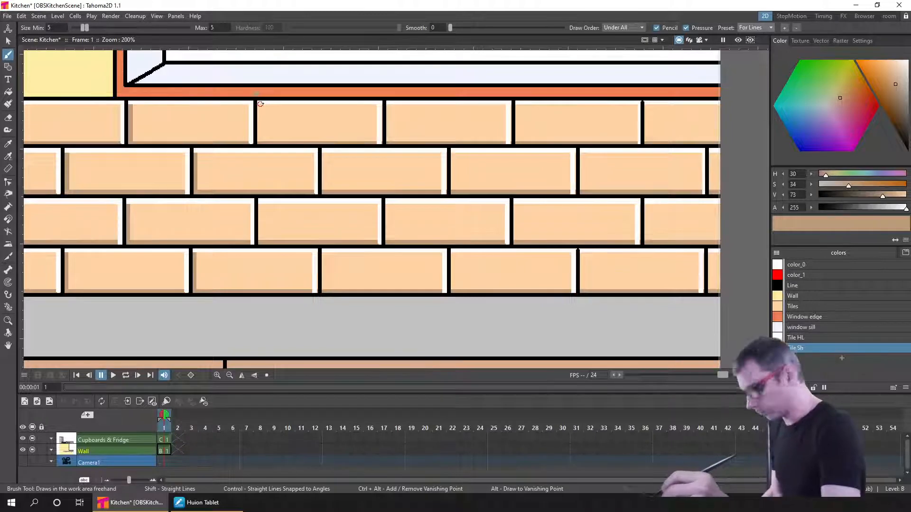
key(ctrl+s)
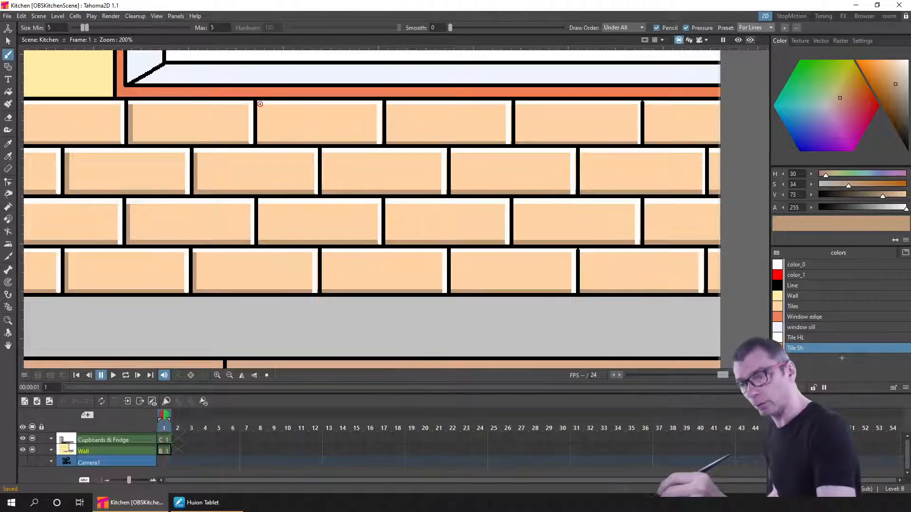
drag(254, 104, 253, 142)
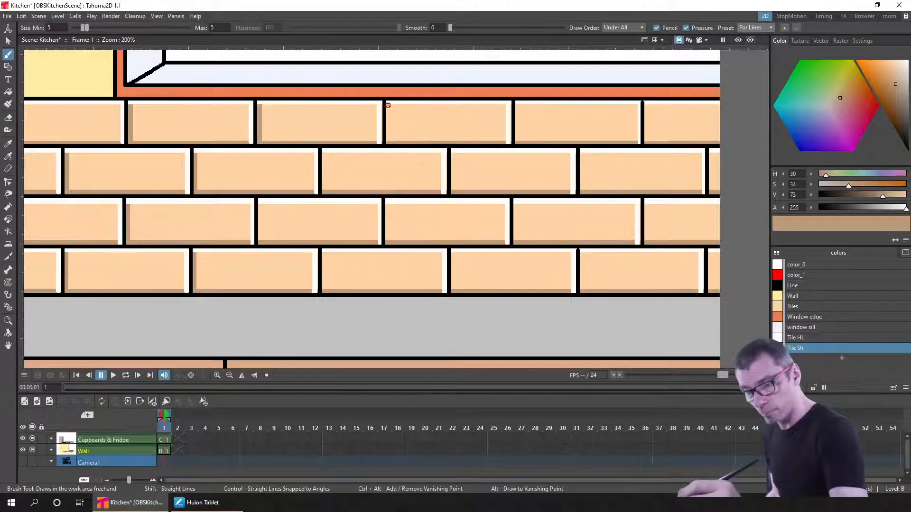
Paint Tile Sh shadows down the left edges of the remaining top-row and second-row tiles under the window.
drag(387, 103, 386, 142)
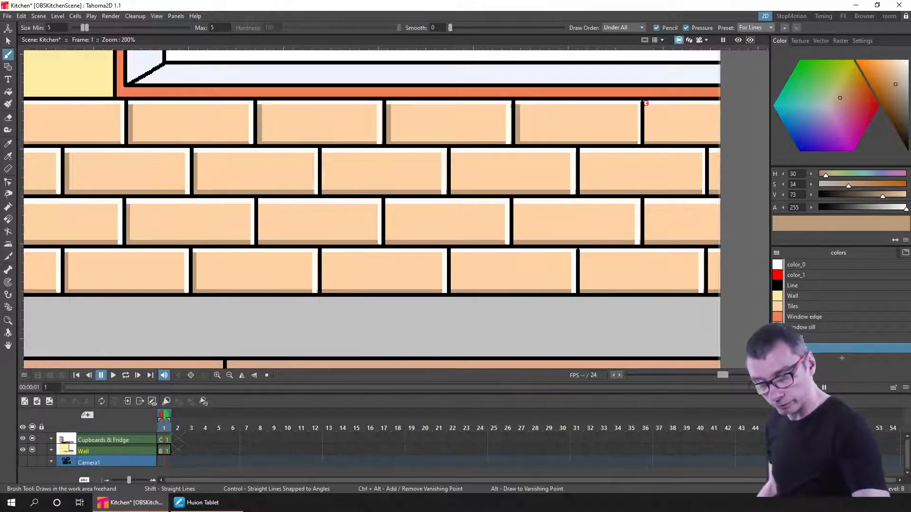
drag(645, 142, 645, 139)
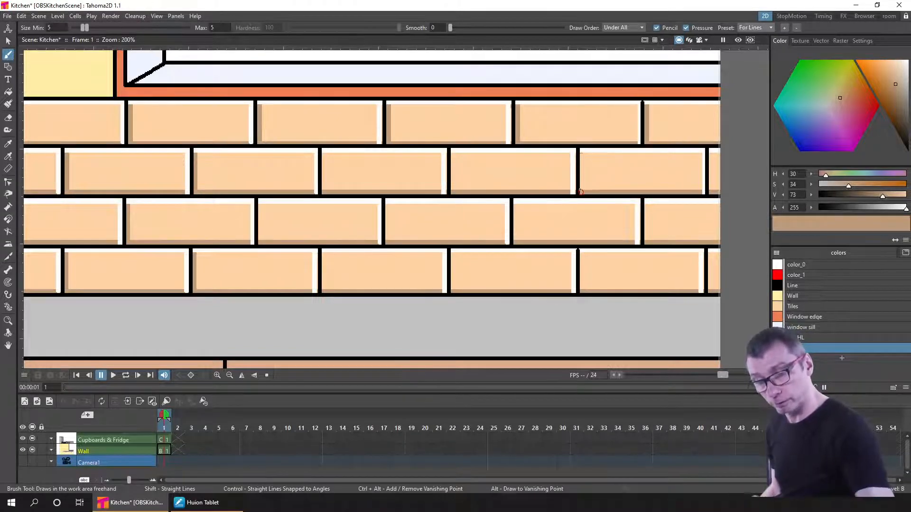
drag(581, 192, 579, 189)
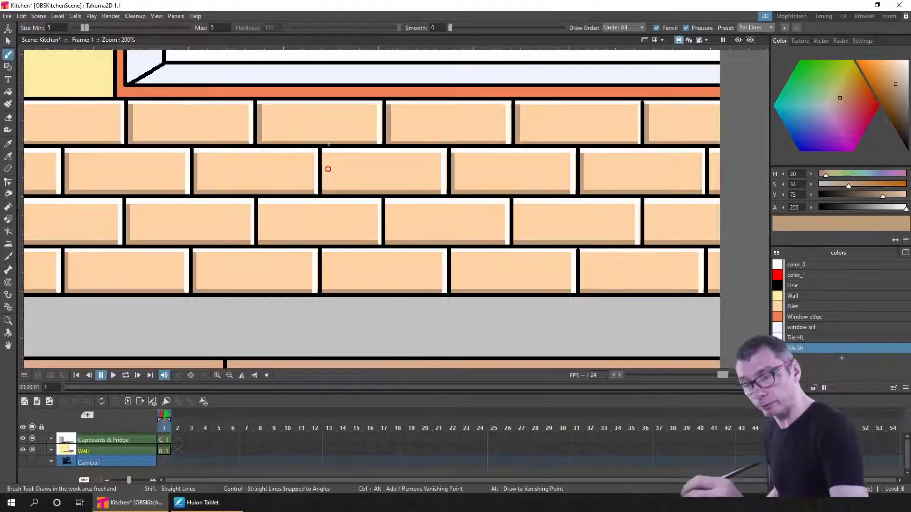
click(331, 140)
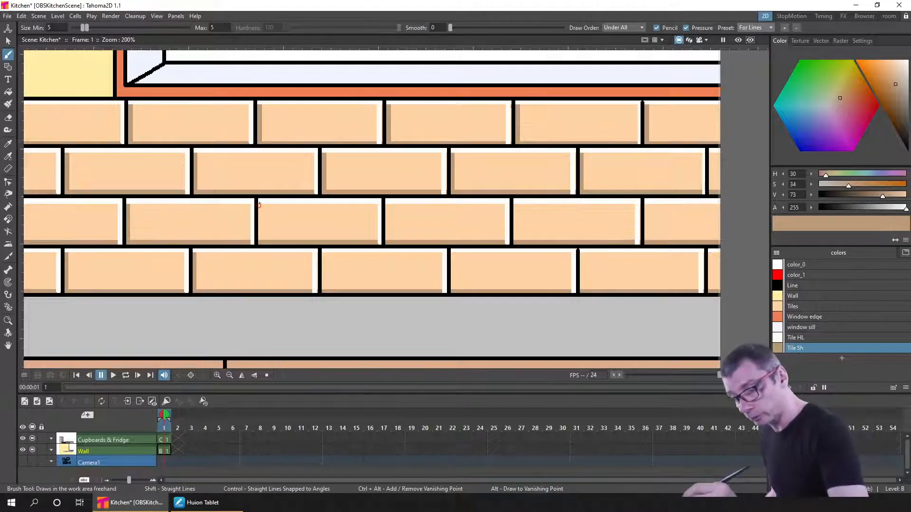
Paint Tile Sh shadows down the left edges of the middle tiles in the third and bottom rows.
drag(259, 203, 260, 242)
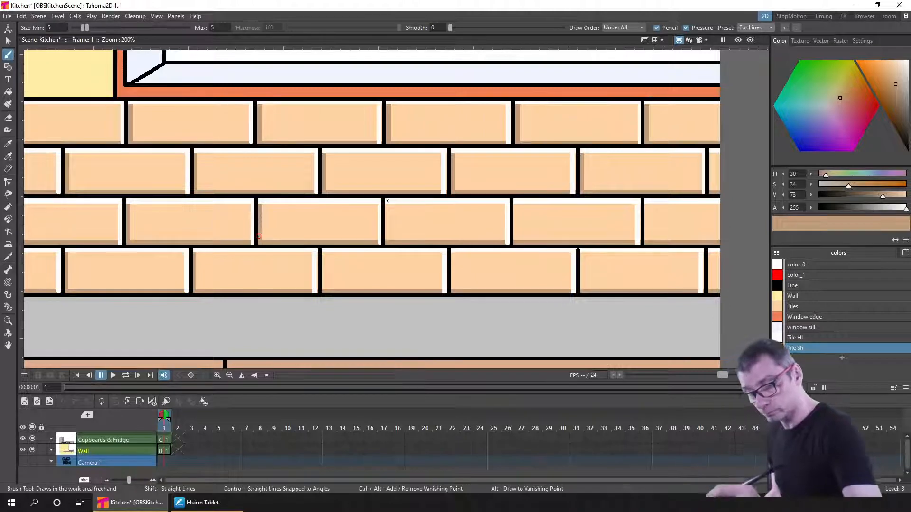
drag(387, 203, 387, 242)
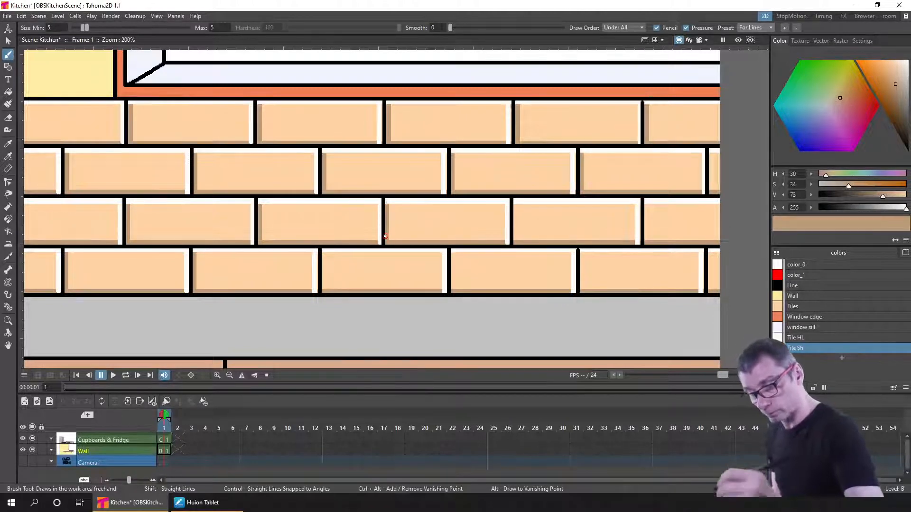
drag(324, 253, 324, 290)
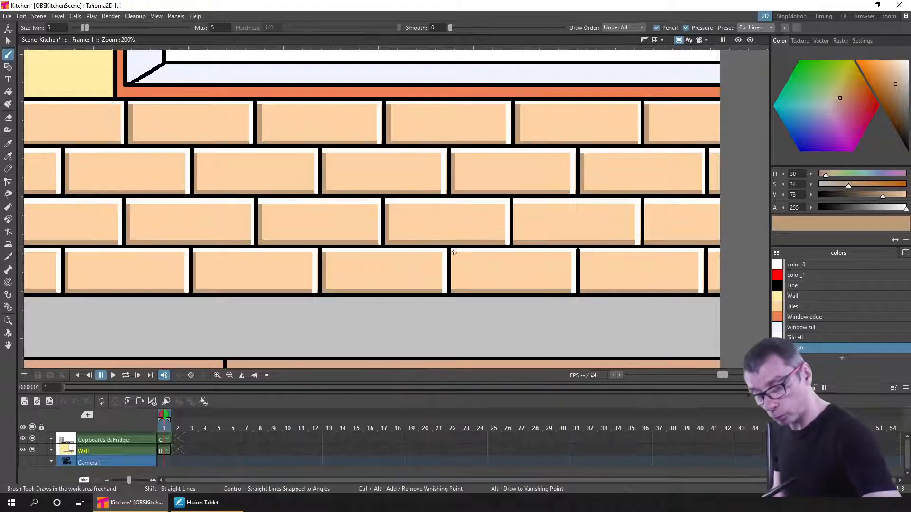
drag(454, 253, 452, 291)
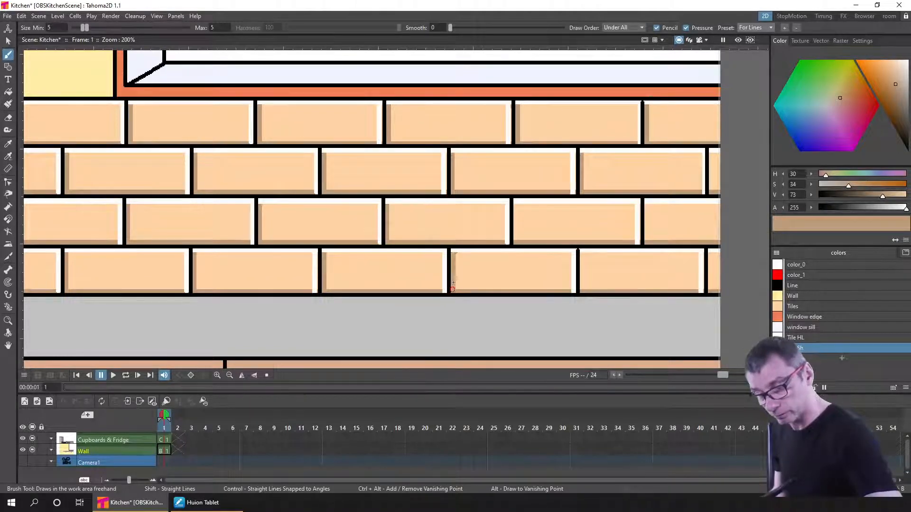
Touch up a bottom-row tile's right edge with Tile HL, finish the last bottom-row Tile Sh shadows, and save the scene.
click(804, 338)
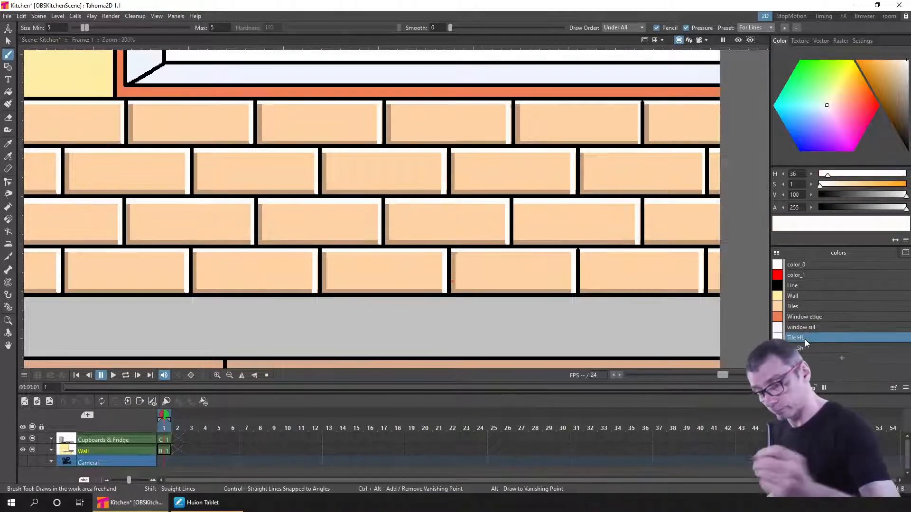
drag(318, 252, 318, 293)
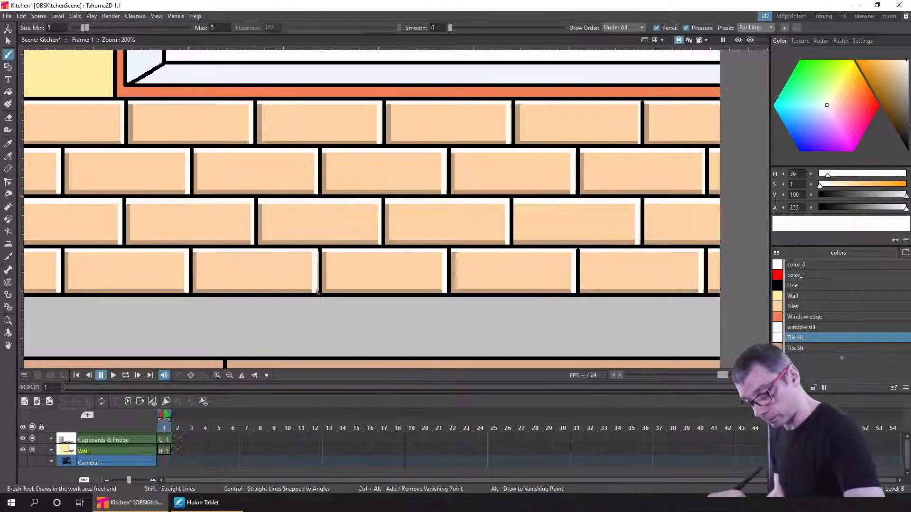
click(802, 348)
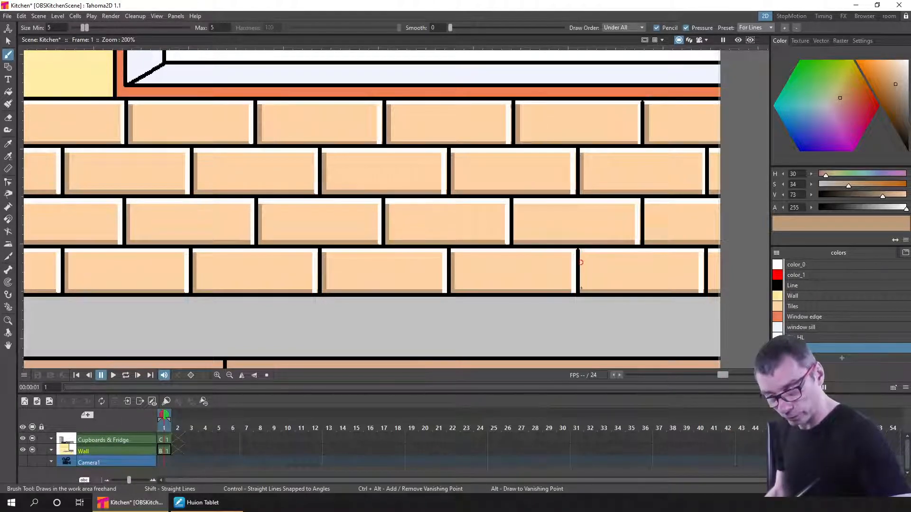
drag(582, 253, 582, 292)
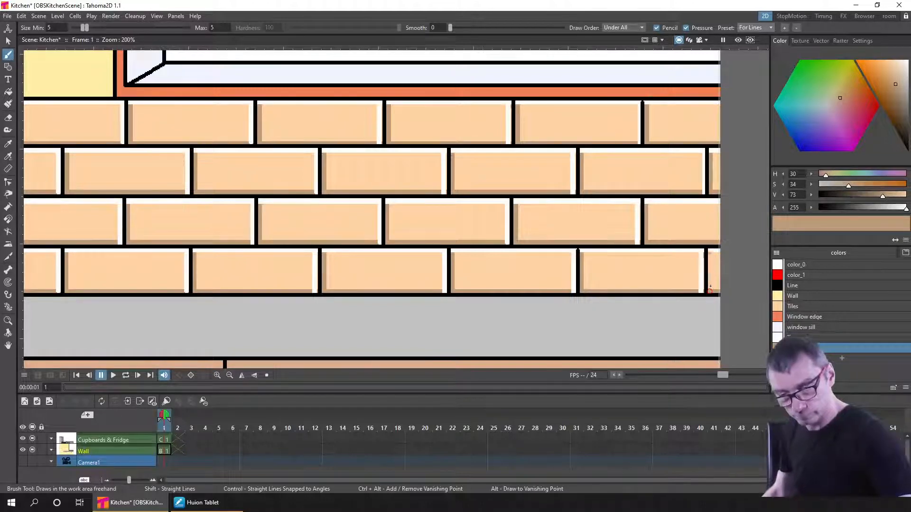
key(ctrl+s)
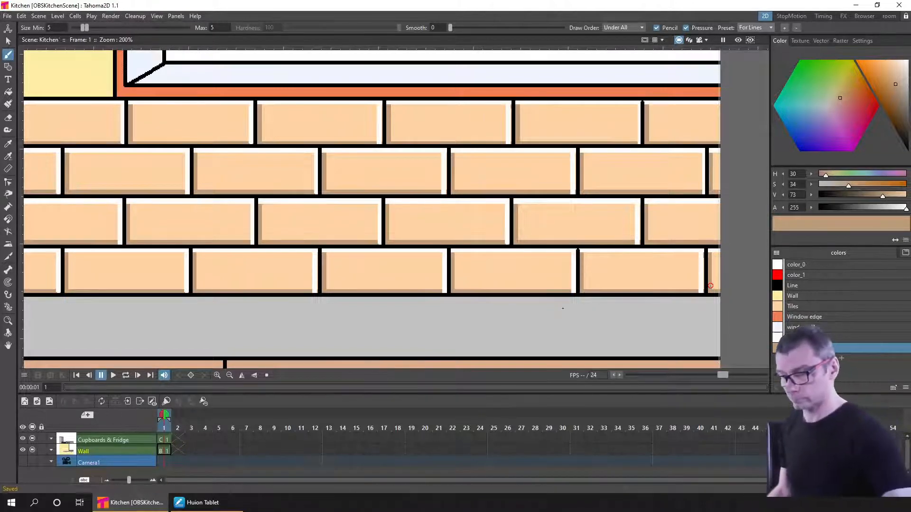
Set the Tile HL saturation to 9 and the Tile Sh value to 80, and save the scene.
right_click(562, 308)
click(590, 324)
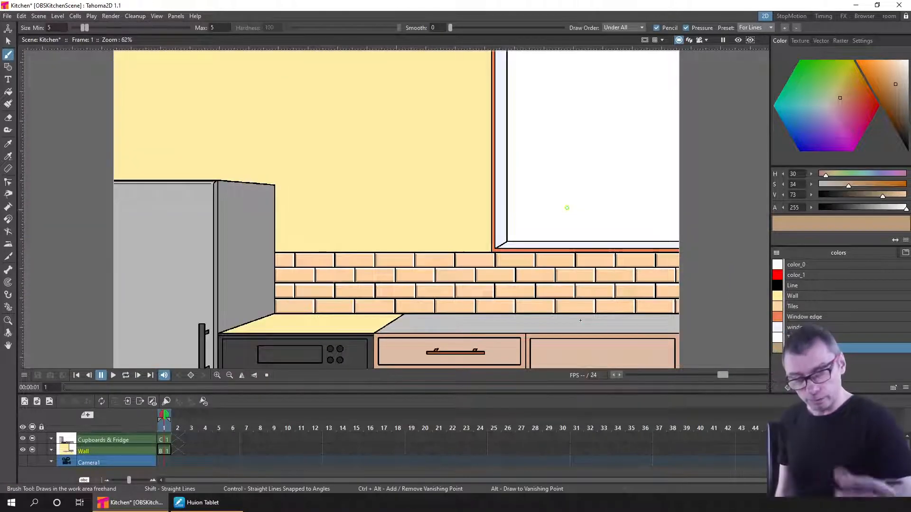
click(835, 337)
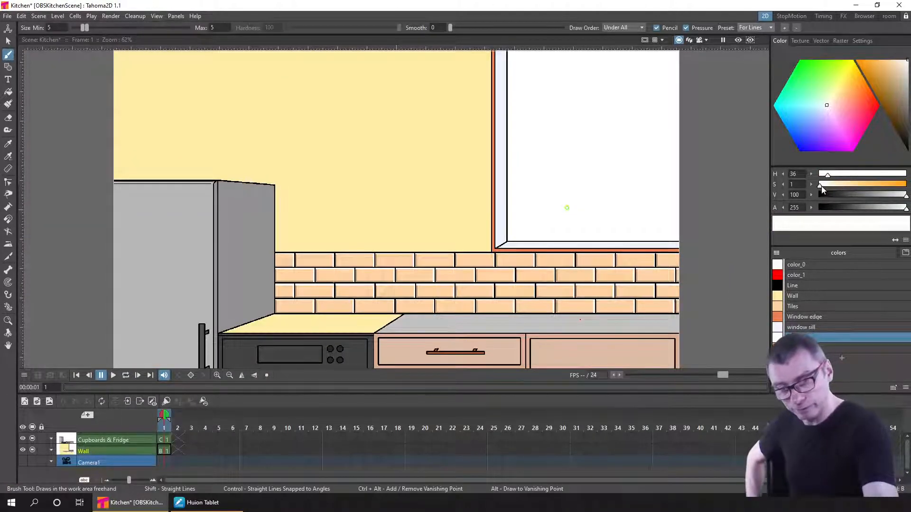
drag(821, 186, 826, 189)
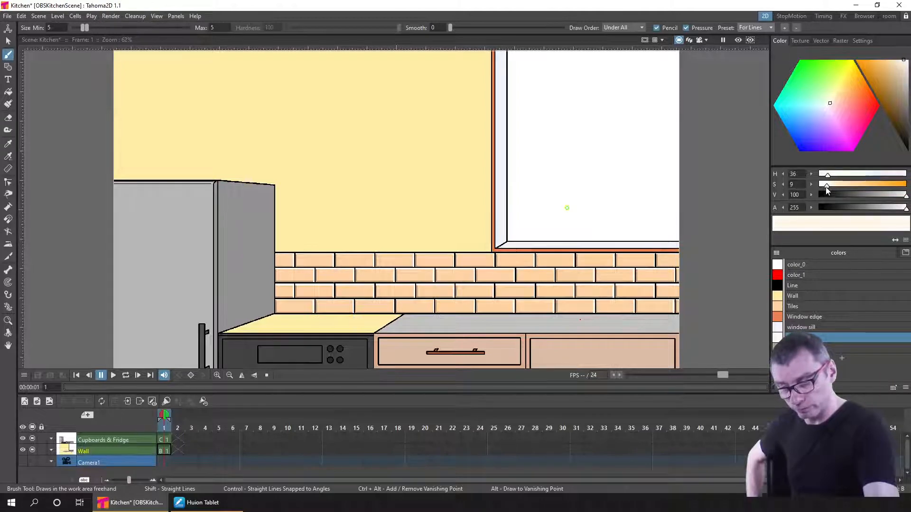
click(827, 348)
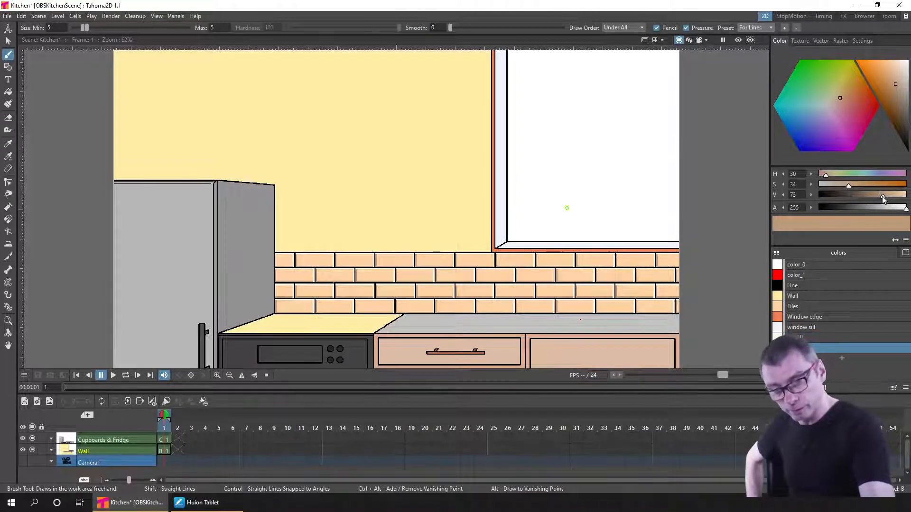
drag(883, 199, 889, 198)
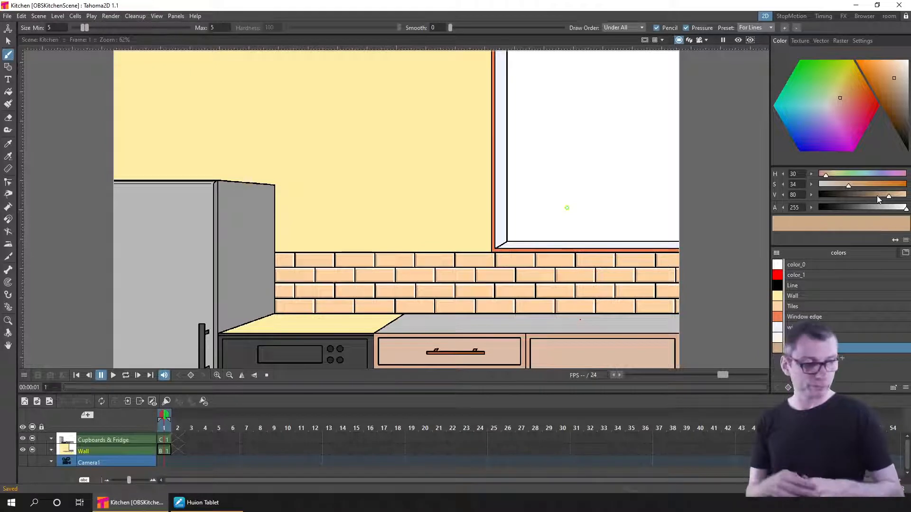
key(ctrl+s)
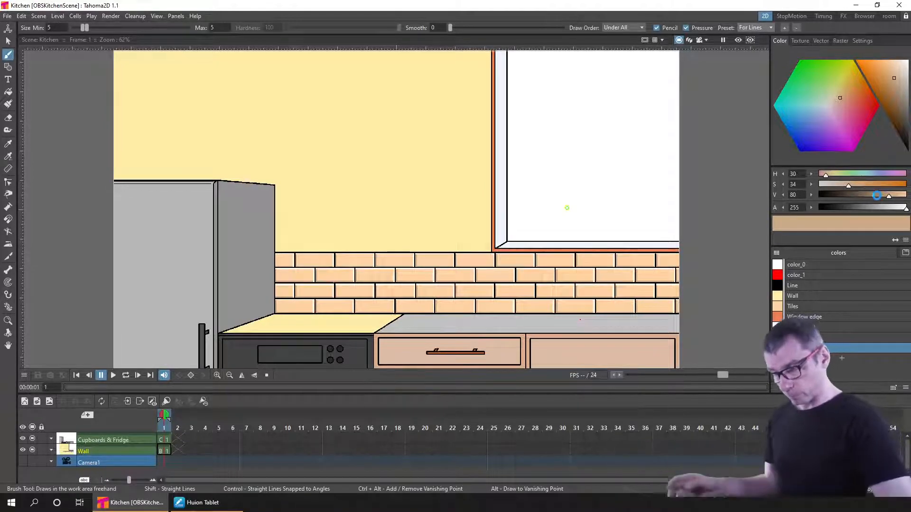
key(ctrl+s)
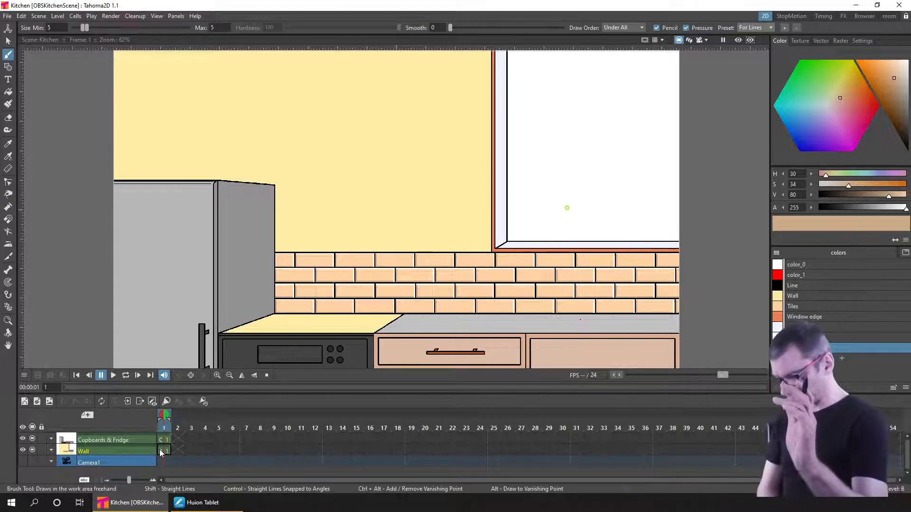
Add a 1920 x 1080 px raster level, move it above Cupboards & Fridge, and rename its column Texture.
click(162, 450)
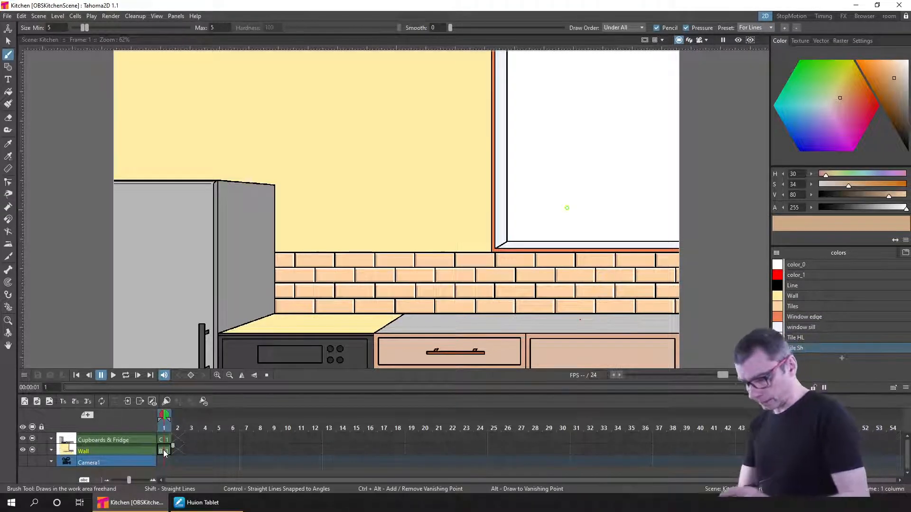
click(50, 401)
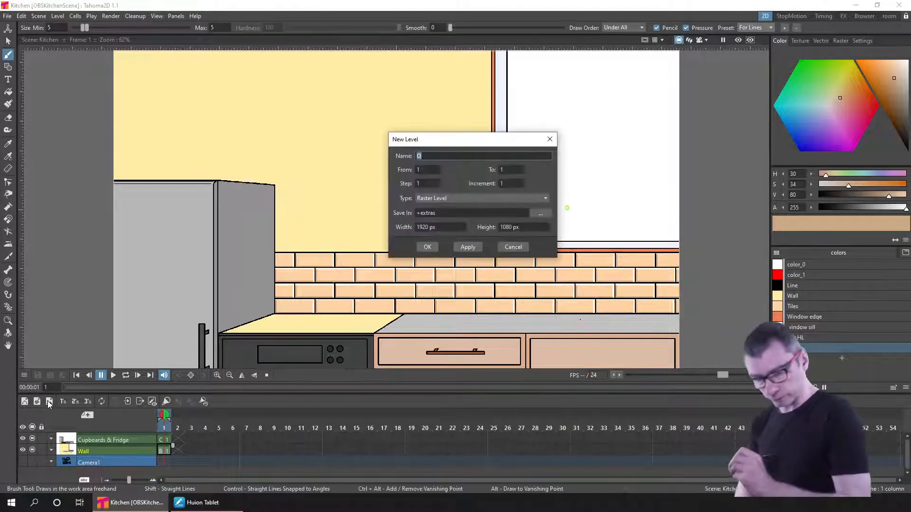
key(Return)
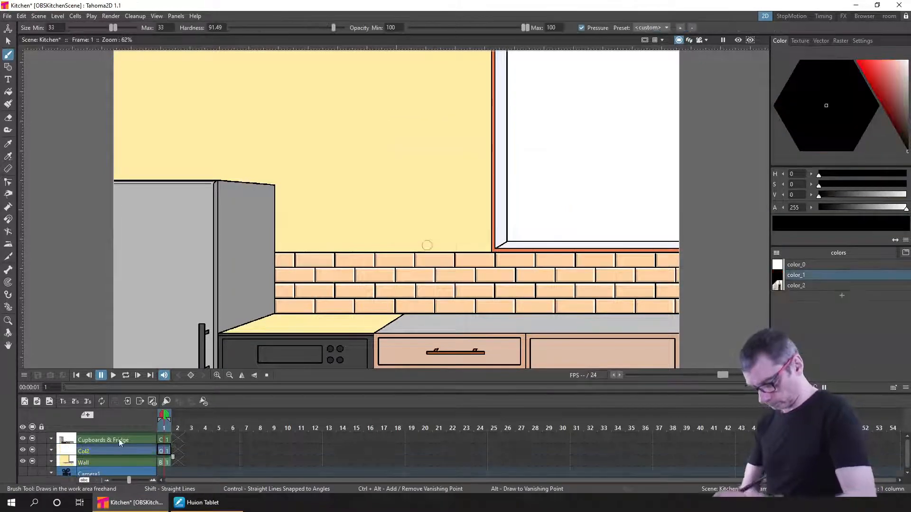
drag(111, 447, 117, 436)
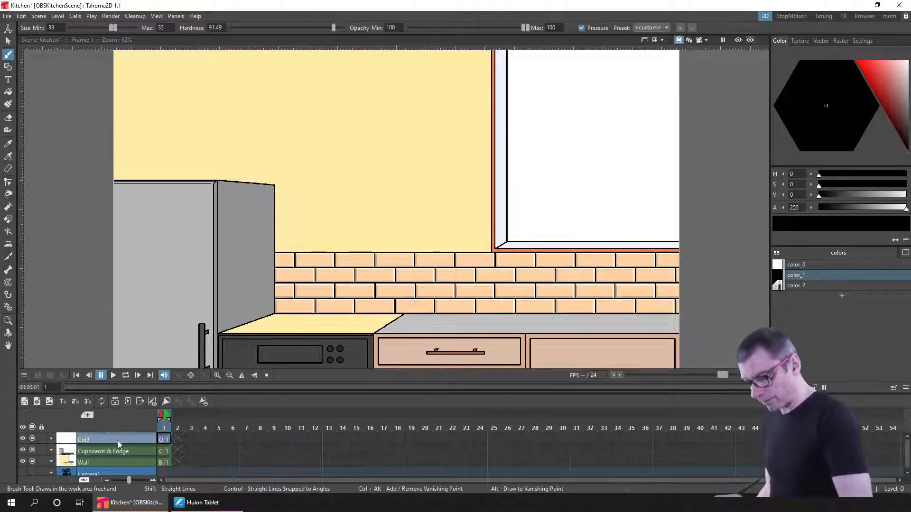
double_click(118, 440)
text(Texture)
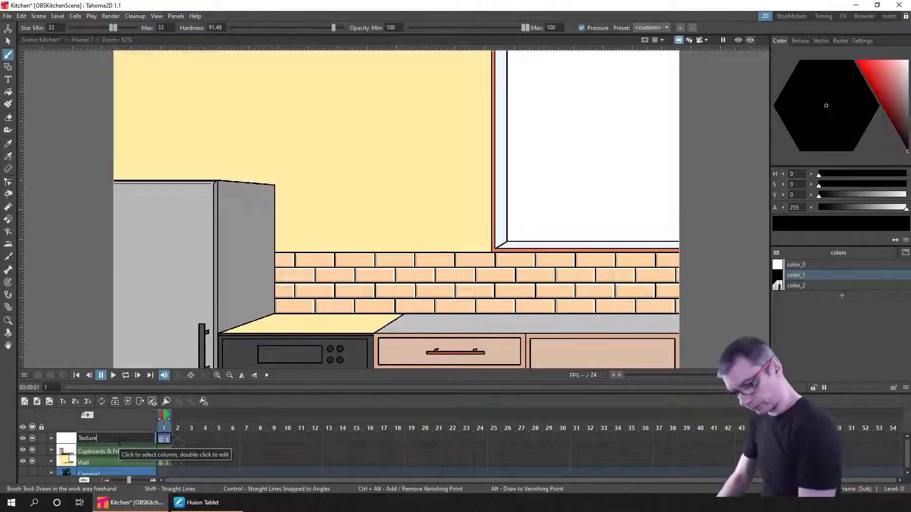
key(Return)
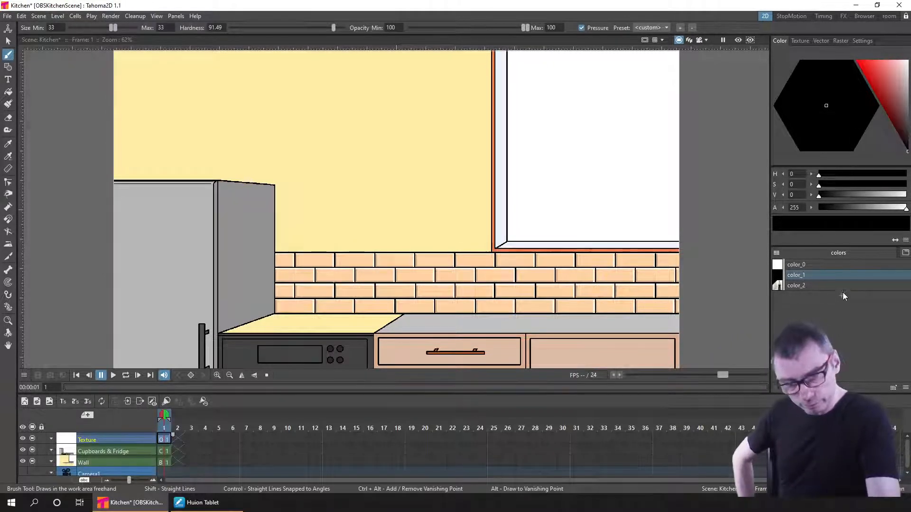
Save the scene and assign the charcoal raster brush to color_2 for the Texture level.
click(843, 286)
key(ctrl+s)
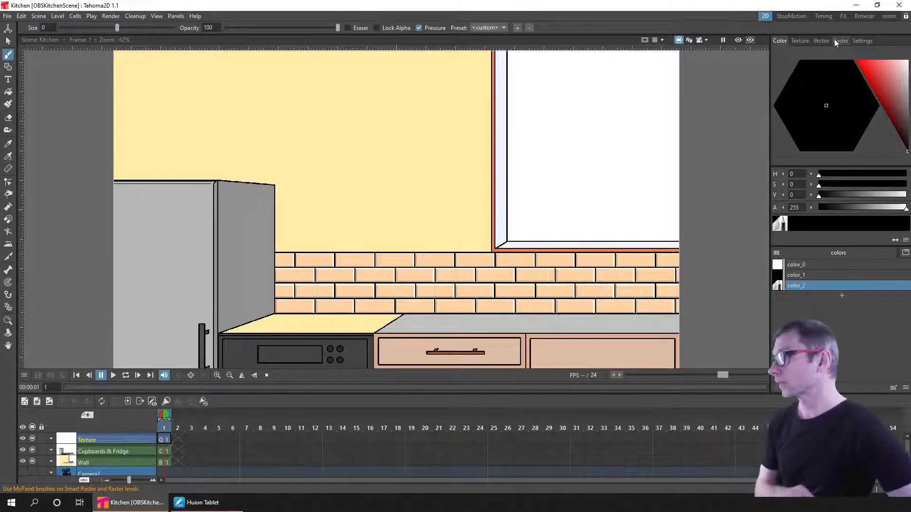
click(835, 40)
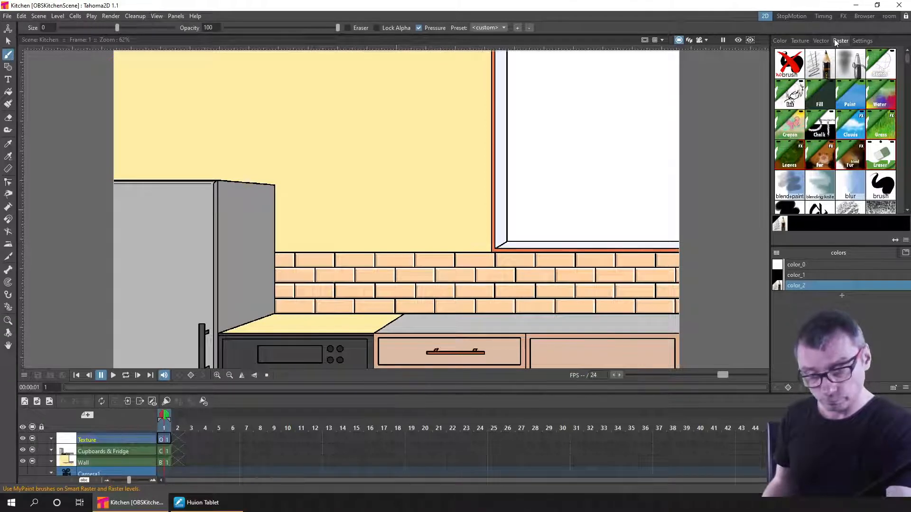
scroll(909, 64, down, 2)
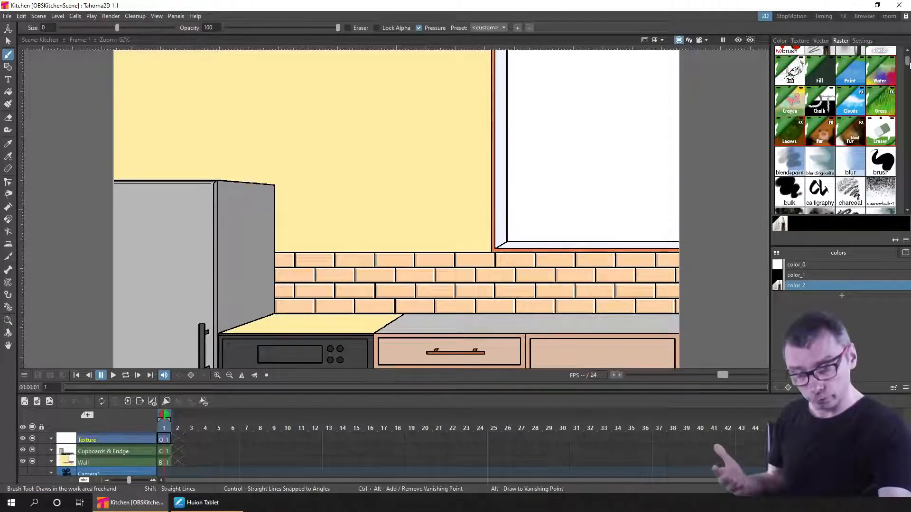
drag(909, 65, 910, 71)
click(849, 115)
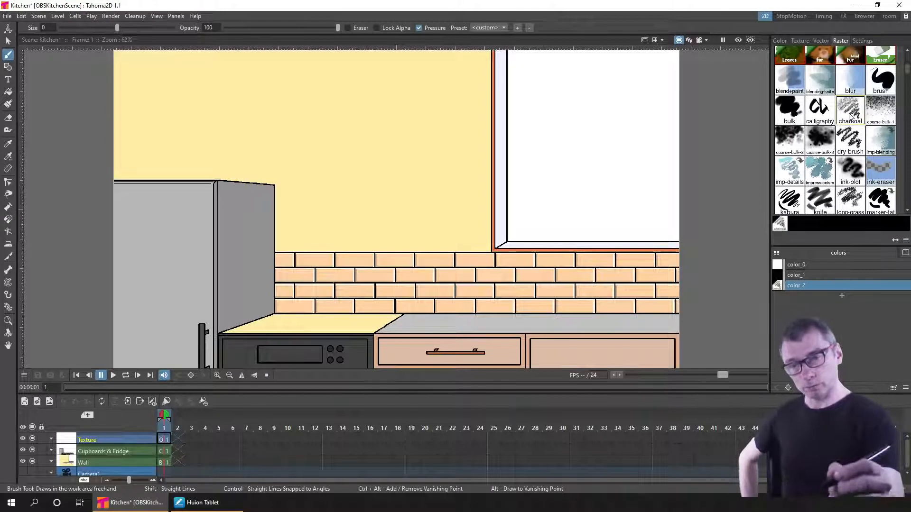
Set color_2's alpha to 49 and the brush size to 3, try a charcoal stroke above the fridge, and undo the stroke.
click(778, 41)
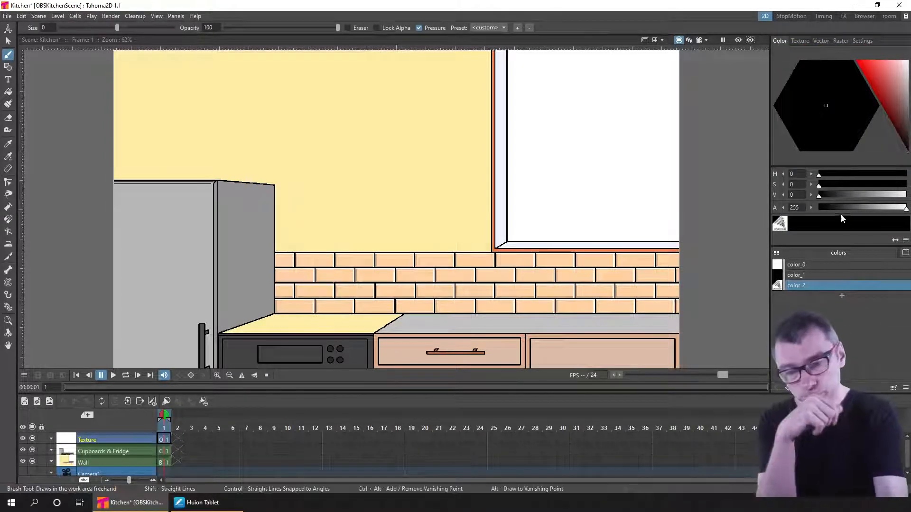
drag(830, 206, 833, 207)
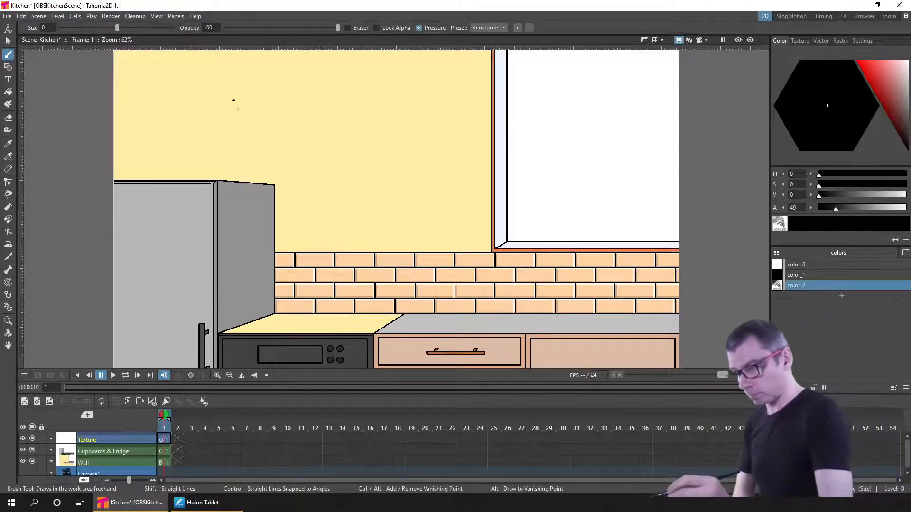
mouse_move(118, 27)
mouse_down()
mouse_move(186, 28)
mouse_move(153, 27)
mouse_move(173, 29)
mouse_up()
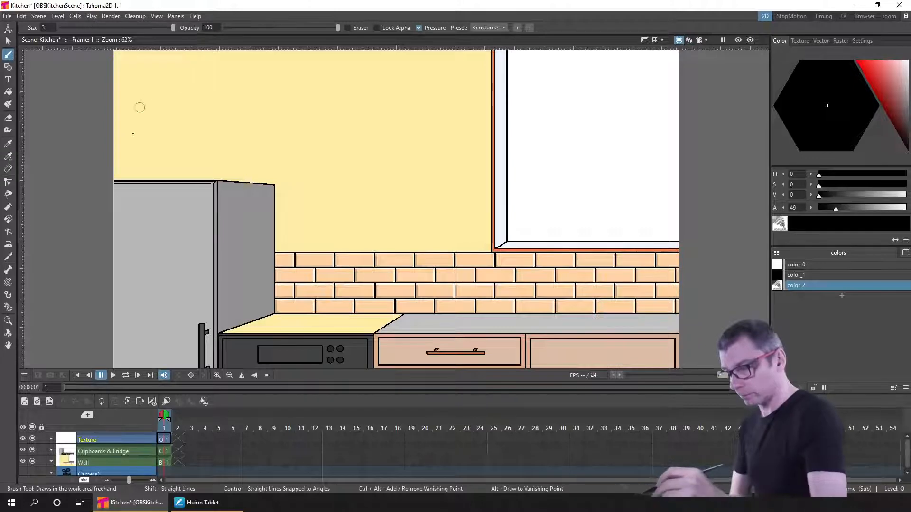
mouse_move(133, 138)
mouse_down()
mouse_move(156, 59)
mouse_move(146, 152)
mouse_up()
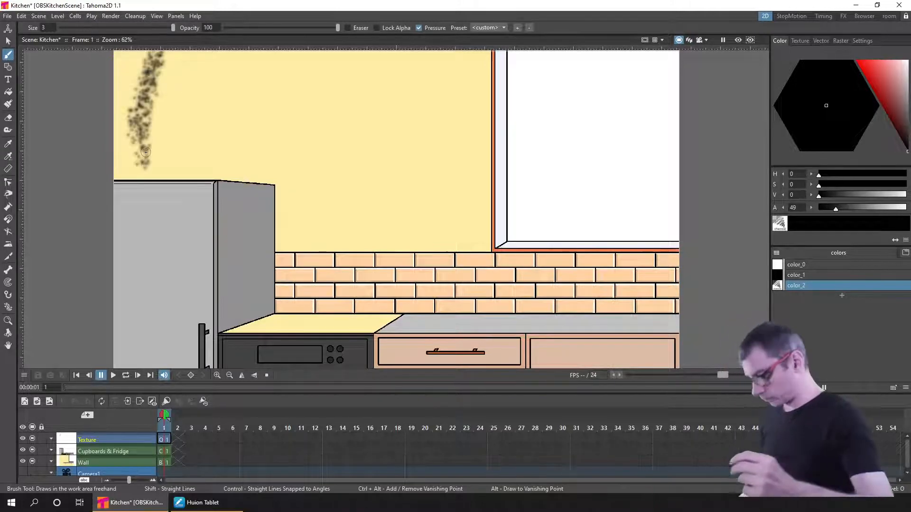
key(ctrl+z)
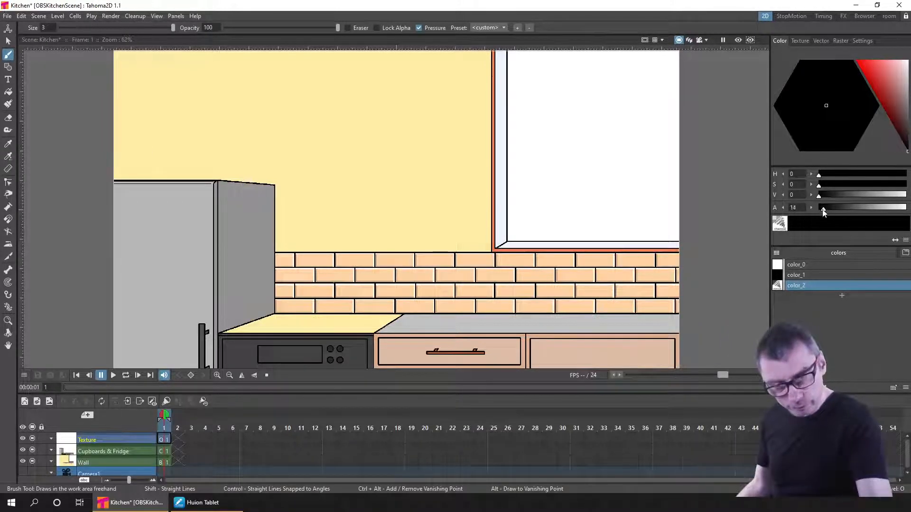
Try a charcoal stroke on the wall above the fridge, and undo the stroke.
mouse_move(180, 64)
mouse_down()
mouse_move(171, 140)
mouse_move(193, 152)
mouse_up()
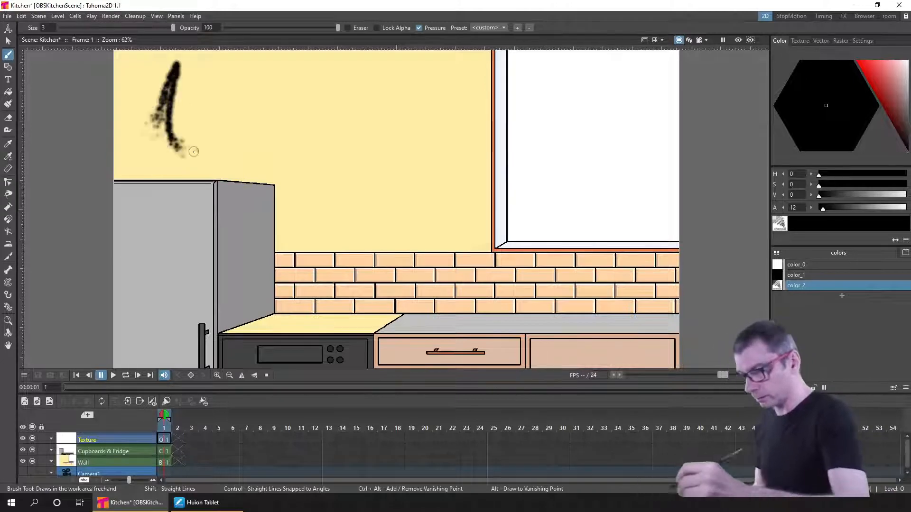
key(ctrl+z)
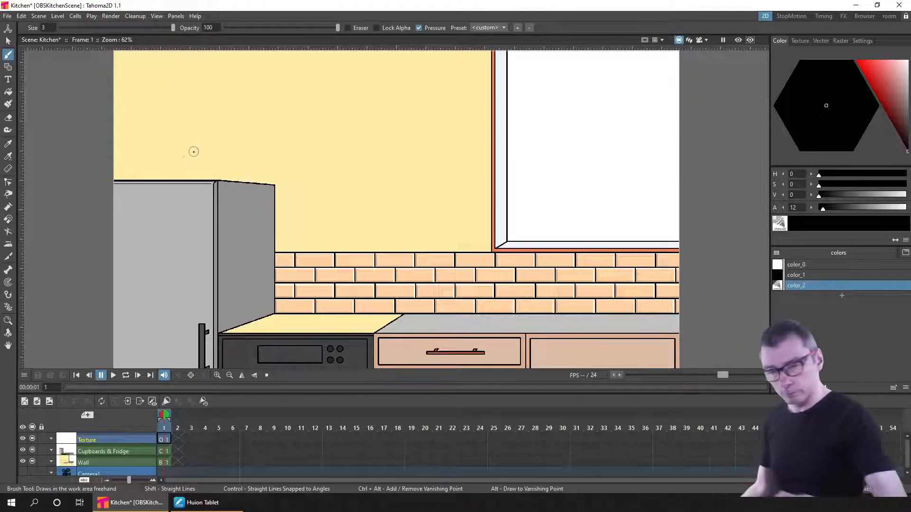
Lower the Texture column's opacity to 9%, try a charcoal stroke along the wall's outer edge above the fridge, and undo it.
click(52, 438)
drag(78, 449, 80, 449)
drag(110, 71, 109, 178)
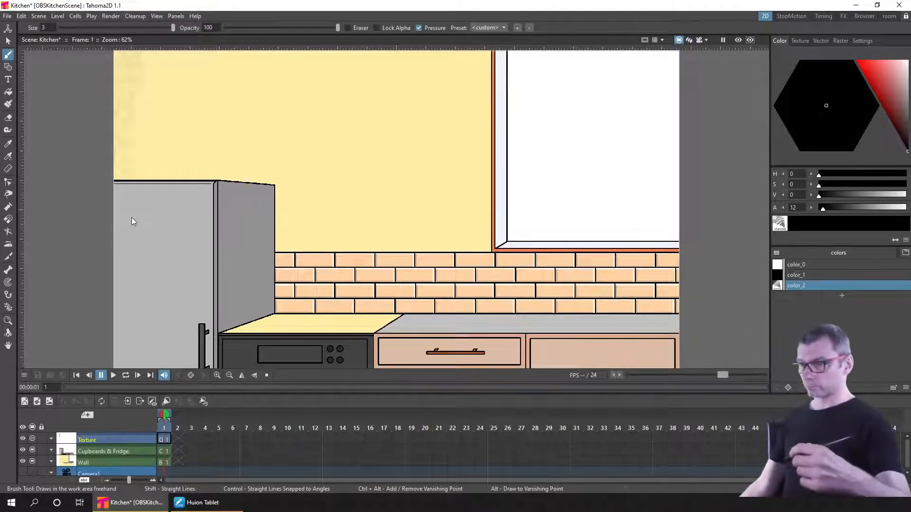
key(ctrl+z)
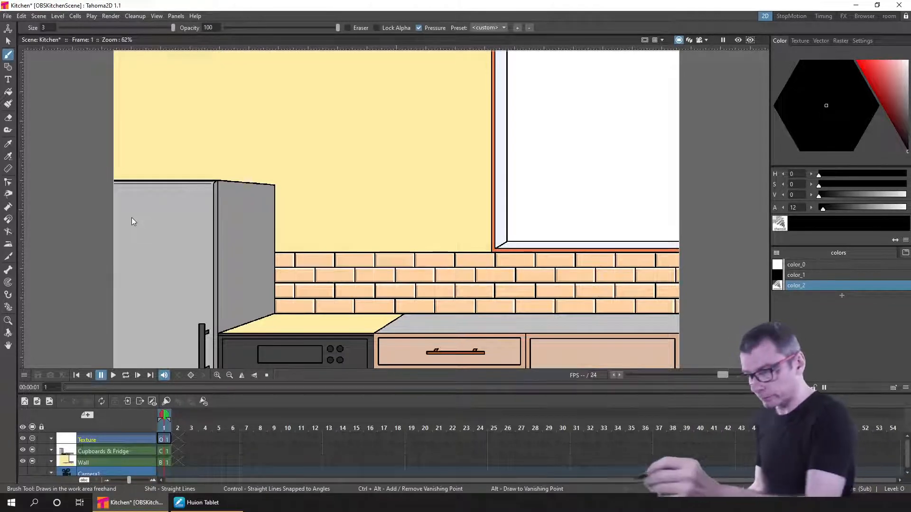
Set the brush size to 2.39, try charcoal strokes in the wall corner above the fridge, and undo them.
drag(172, 27, 139, 33)
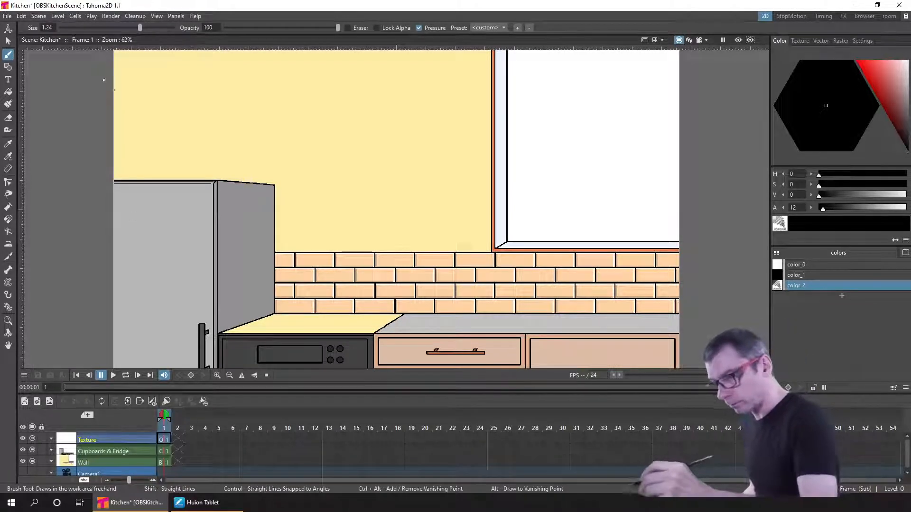
drag(121, 103, 108, 137)
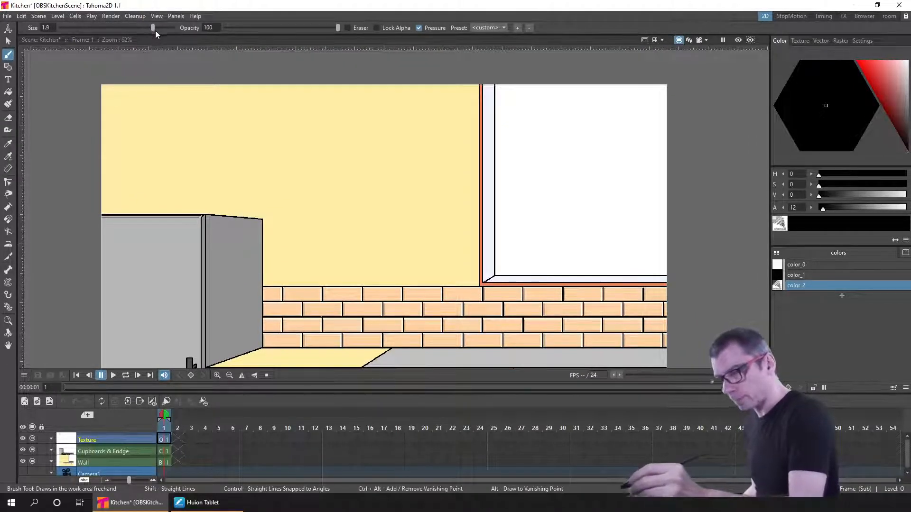
drag(158, 34, 162, 36)
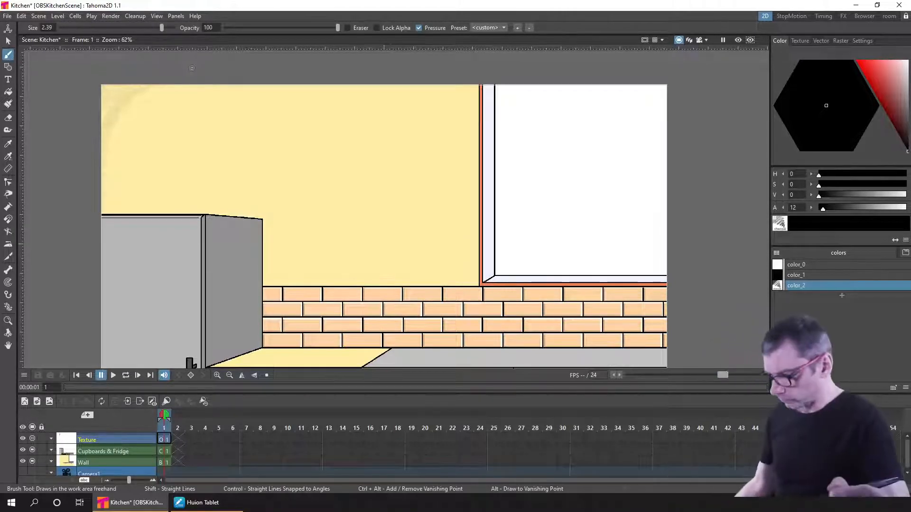
key(ctrl+z)
key(ctrl+z)
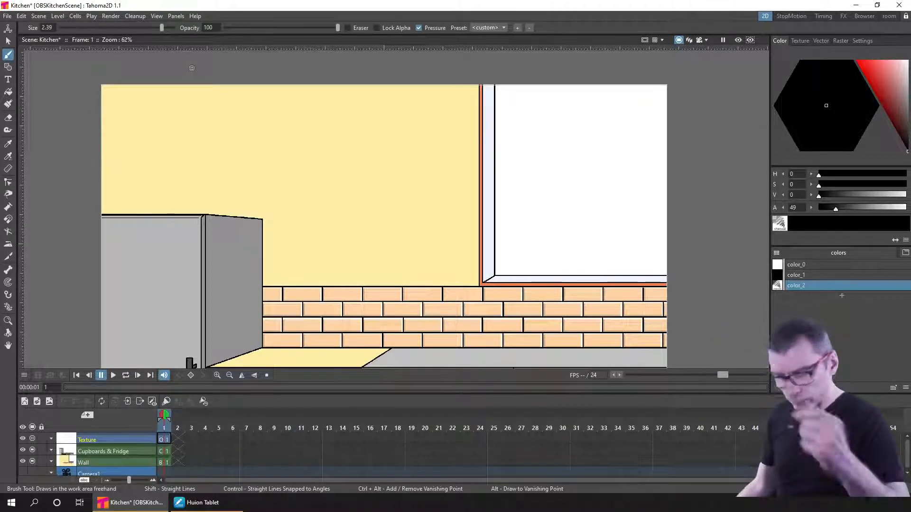
Sample the wall's yellow into color_2 with the RGB Picker and lower its value to 77.
click(862, 62)
click(859, 80)
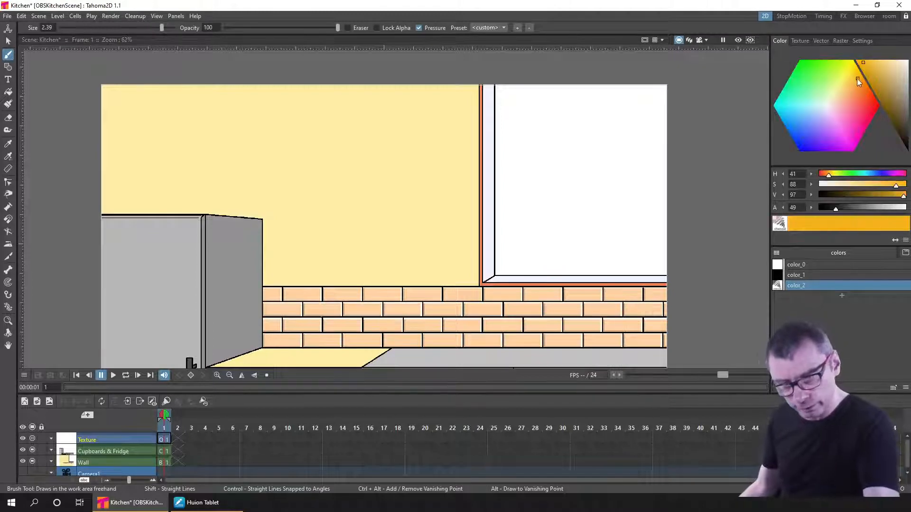
click(8, 158)
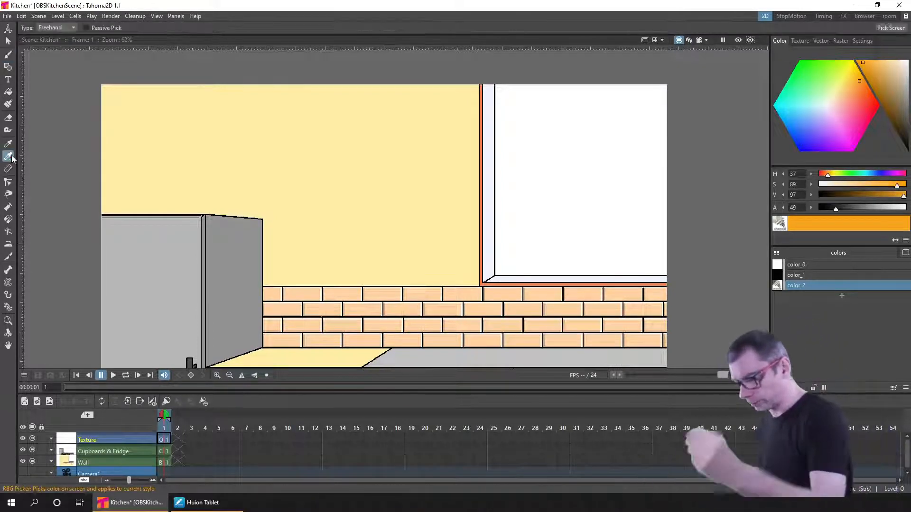
click(346, 128)
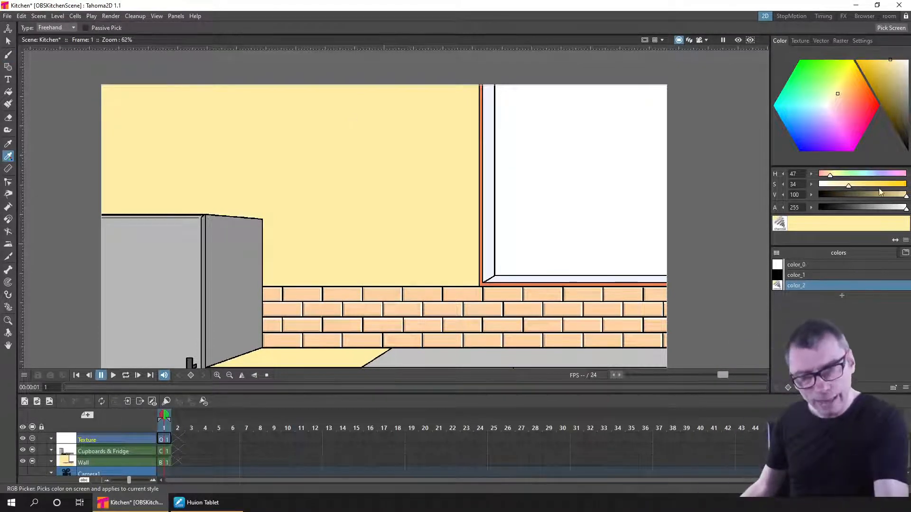
drag(906, 196, 883, 200)
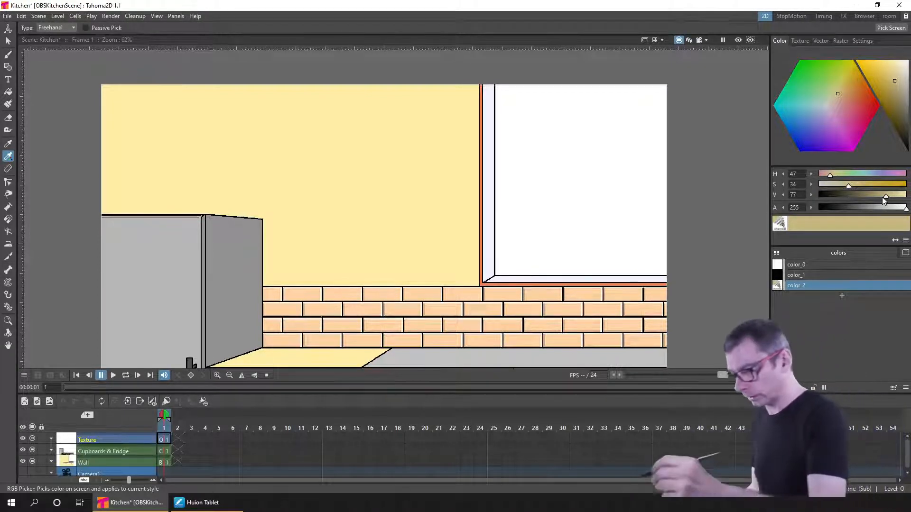
Sample the dark grey workspace background into color_2, and brush charcoal texture over the yellow wall.
click(138, 78)
click(10, 55)
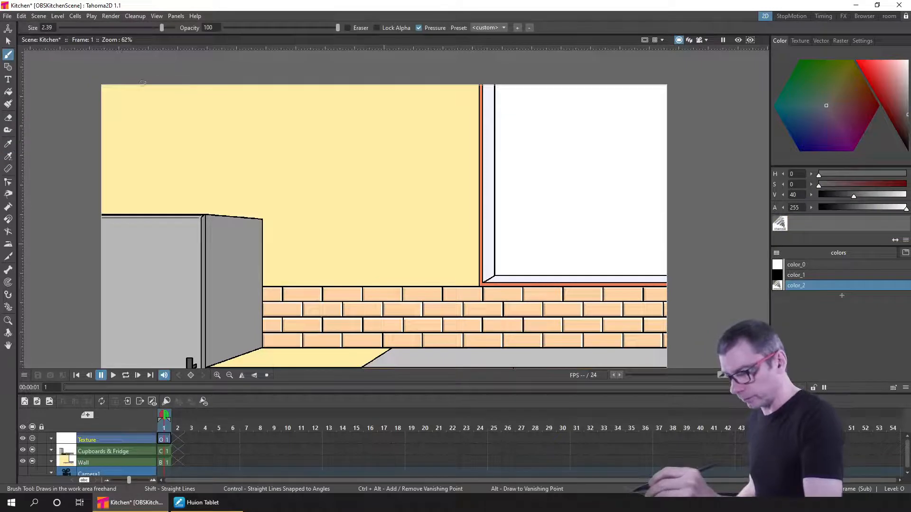
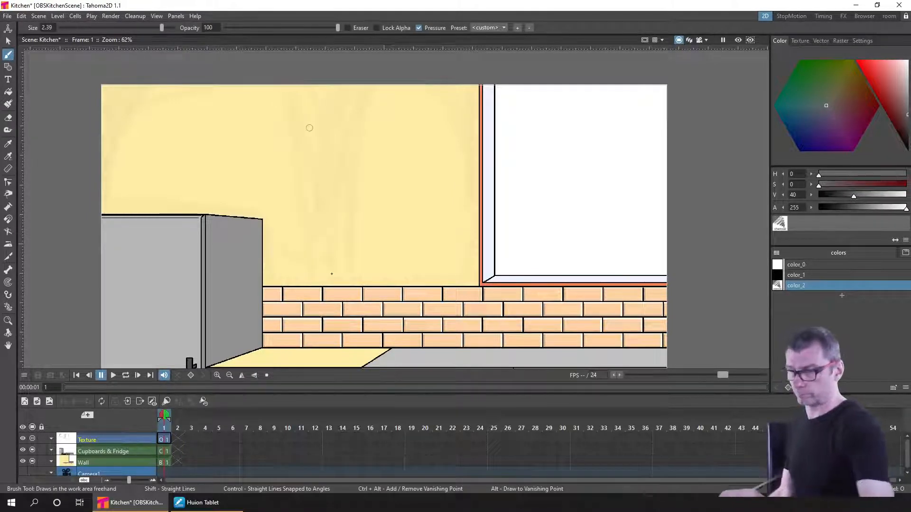
Reduce the Texture column's opacity to 6% and save the scene.
click(62, 443)
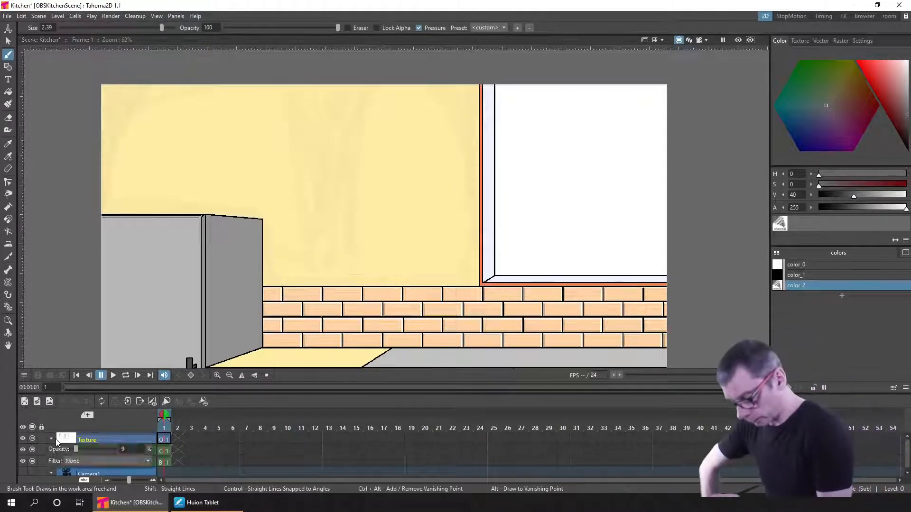
drag(76, 448, 76, 449)
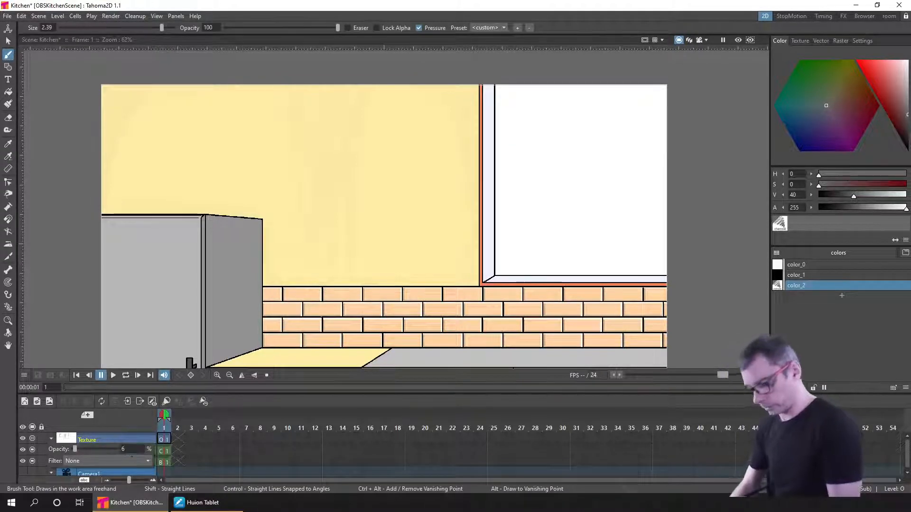
click(164, 441)
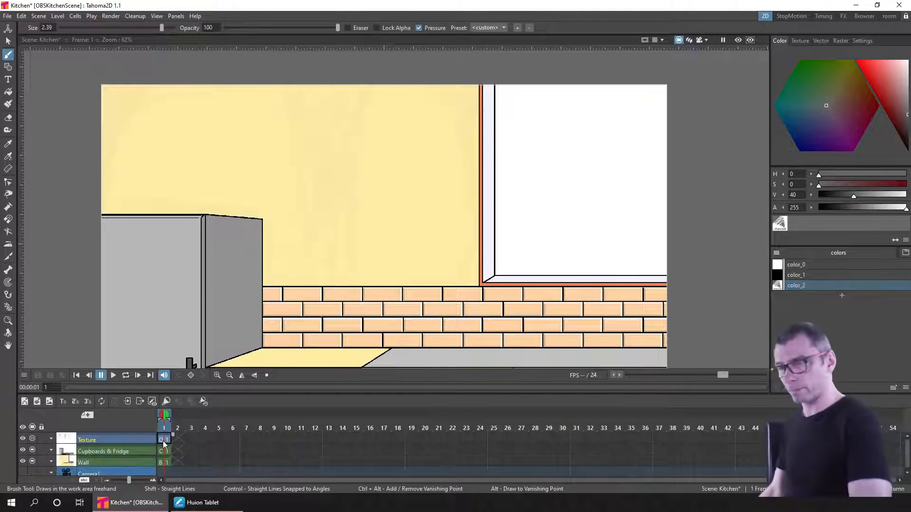
key(ctrl+s)
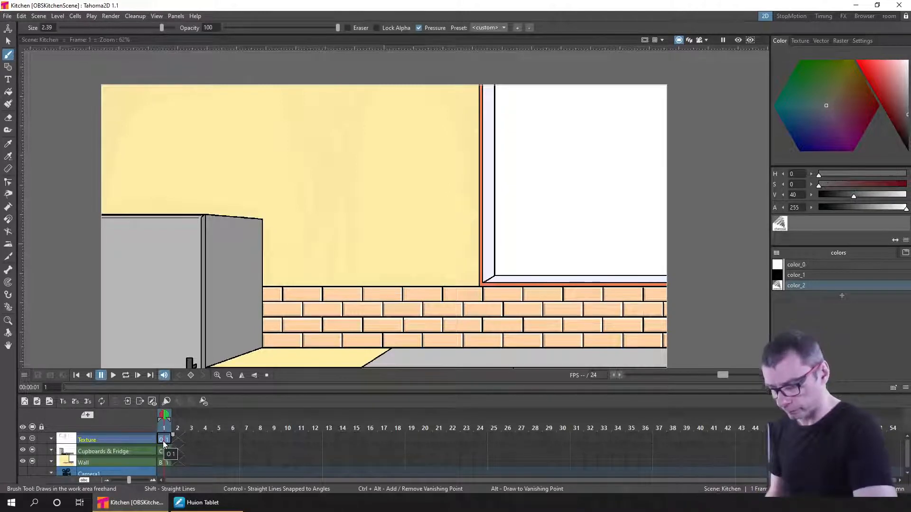
Sample the countertop's grey into color_2 with the RGB Picker, lower its value to 52, and return to the Brush tool.
drag(464, 283, 463, 263)
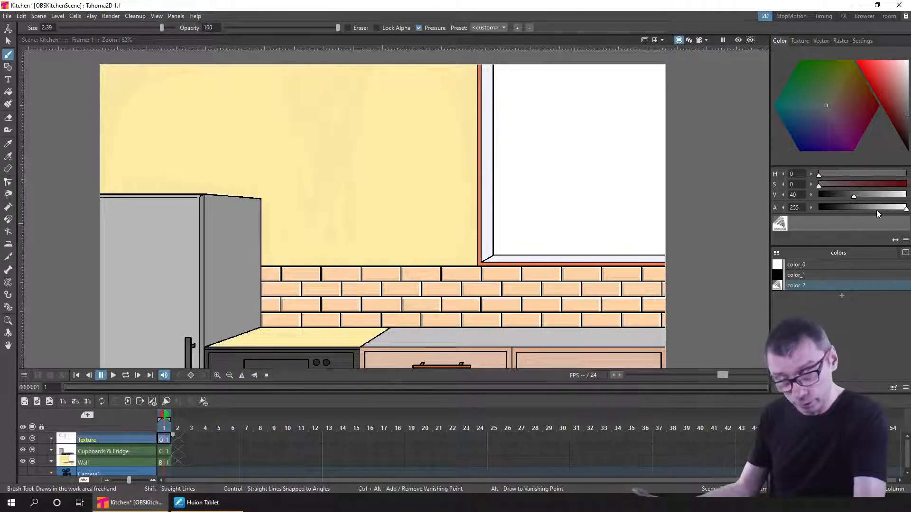
click(820, 286)
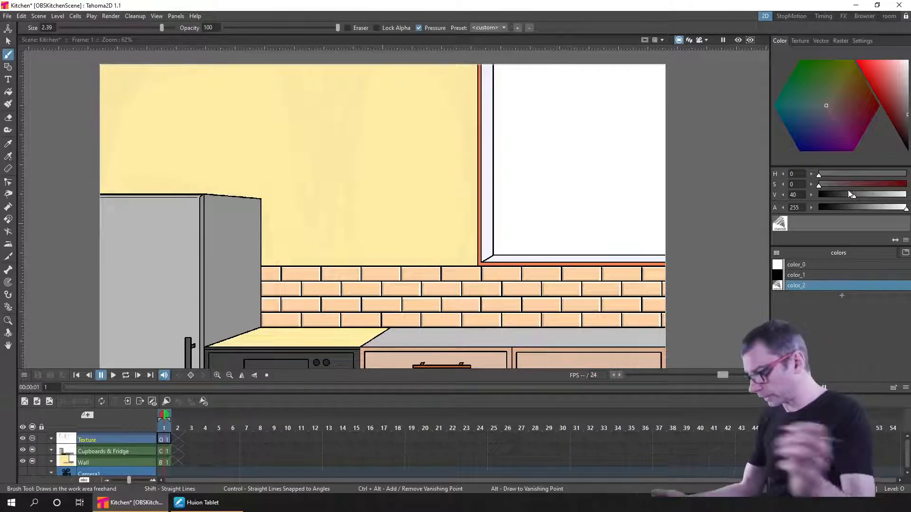
click(8, 157)
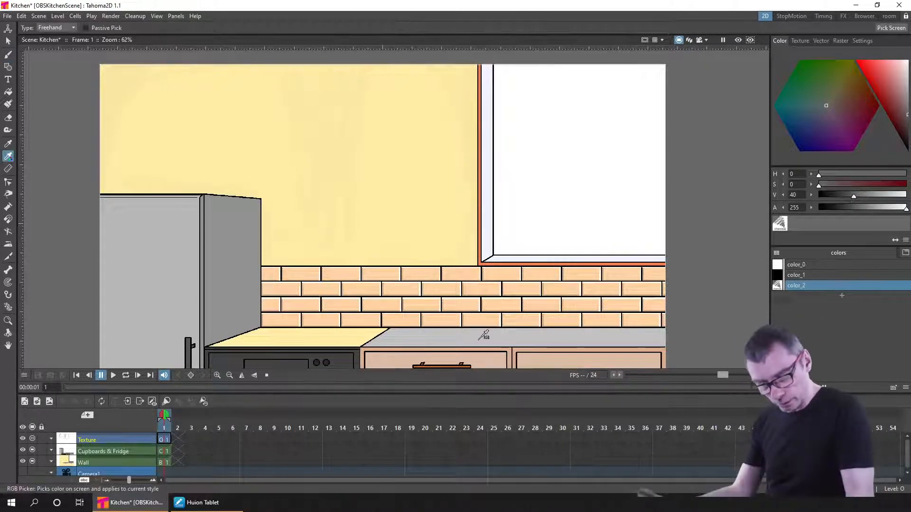
drag(854, 196, 879, 195)
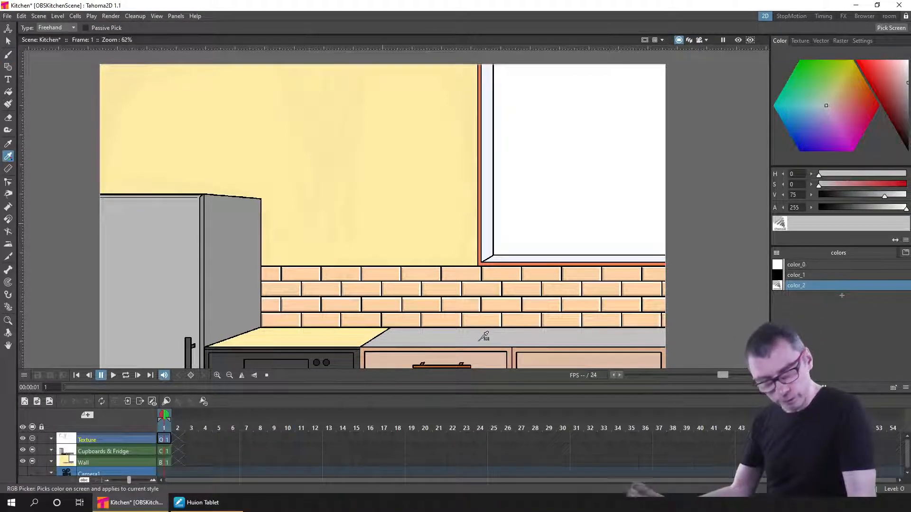
click(877, 195)
click(877, 195)
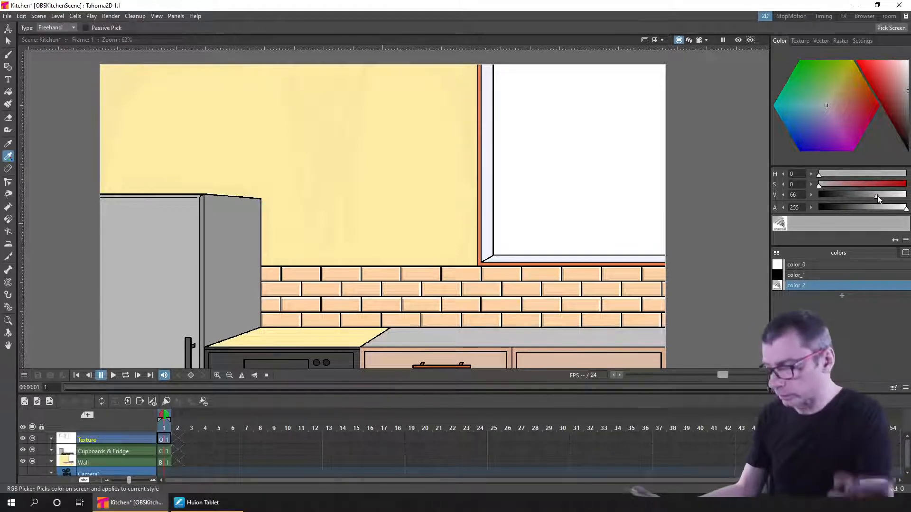
click(7, 56)
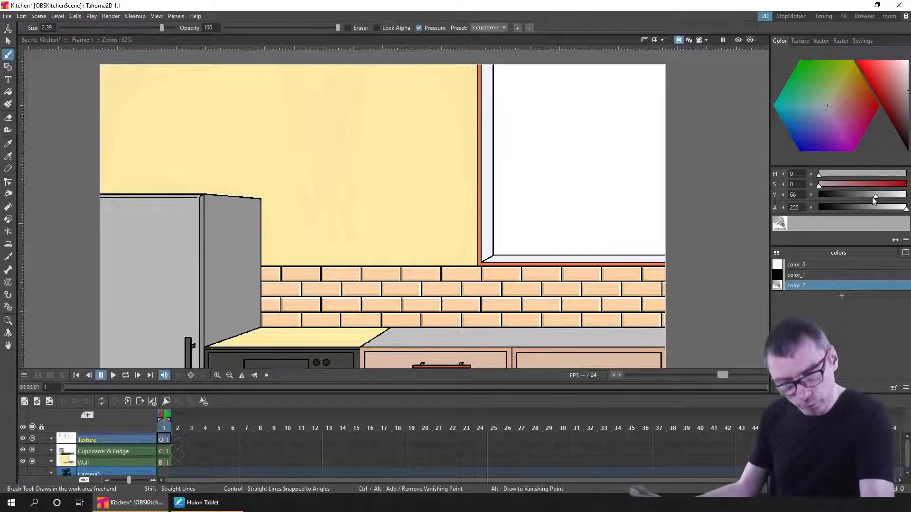
drag(875, 200, 863, 203)
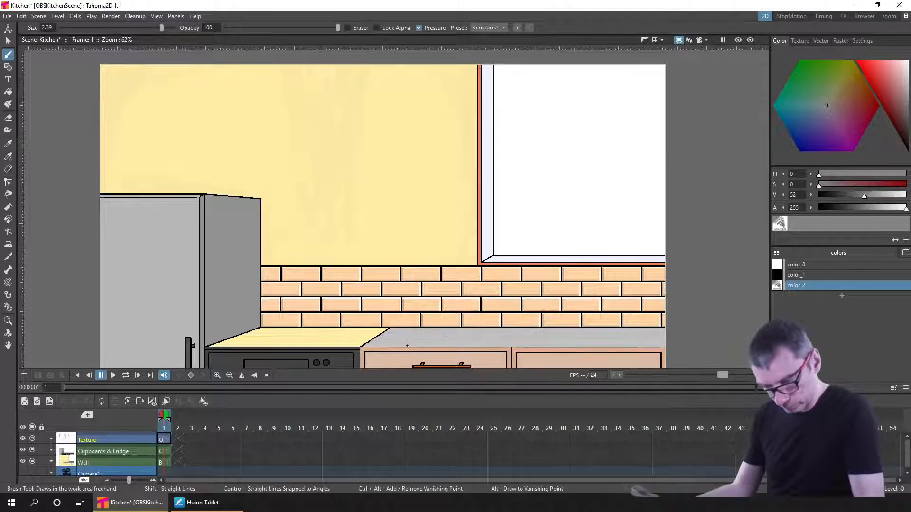
Set color_2's value to 35, save the scene, and brush charcoal texture along the grey countertop.
scroll(537, 336, down, 1)
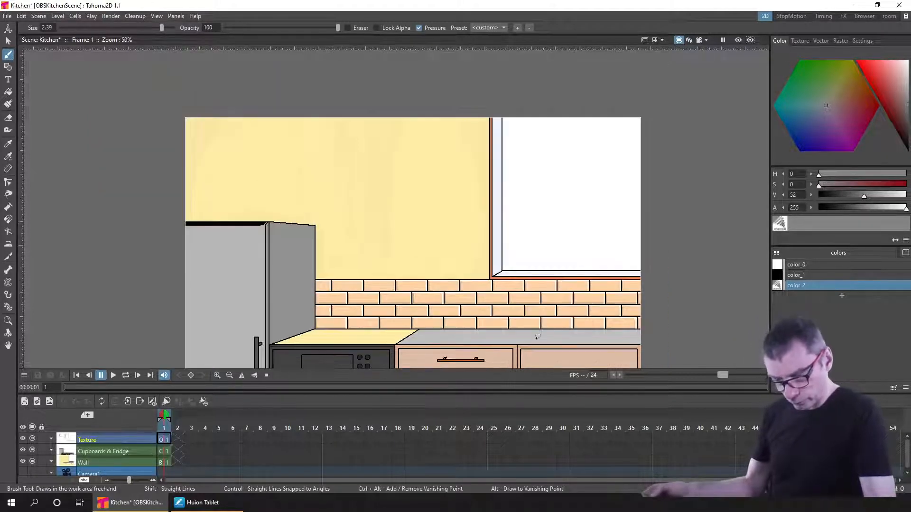
scroll(535, 340, up, 5)
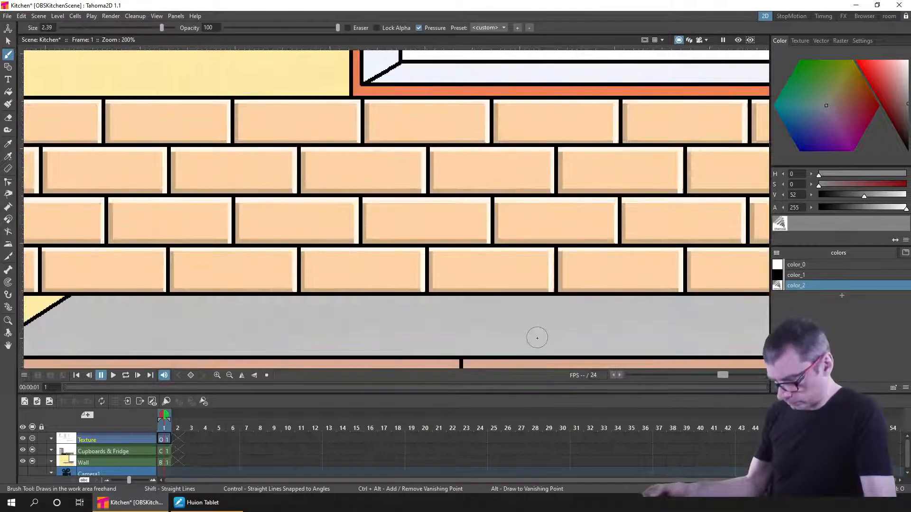
scroll(537, 337, down, 2)
drag(538, 338, 484, 290)
drag(864, 196, 849, 199)
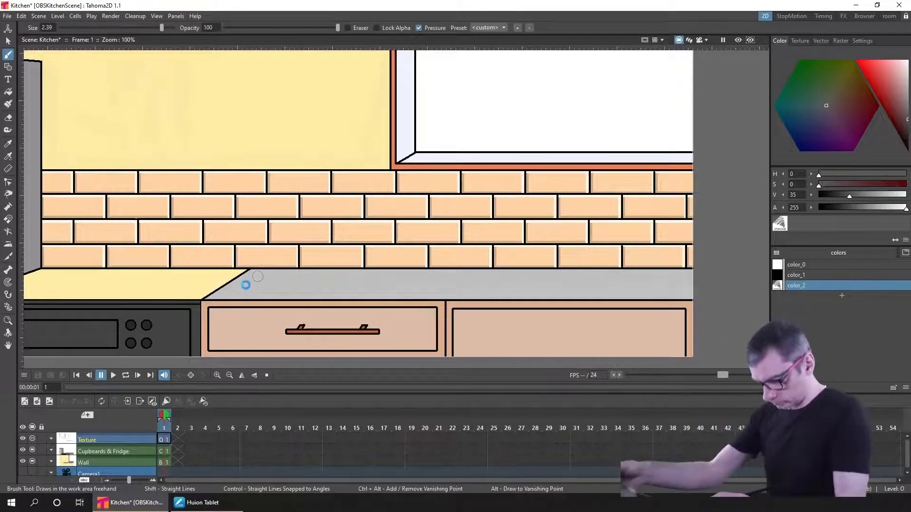
key(ctrl+s)
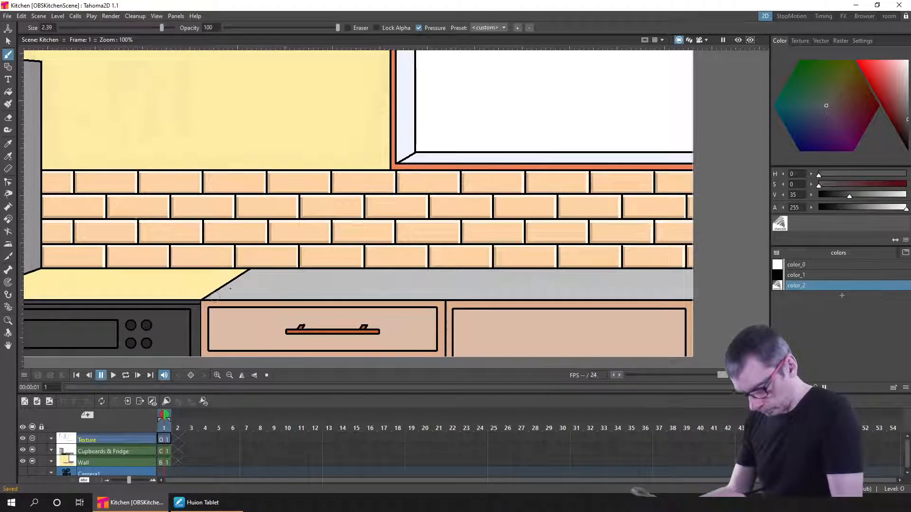
drag(211, 297, 255, 272)
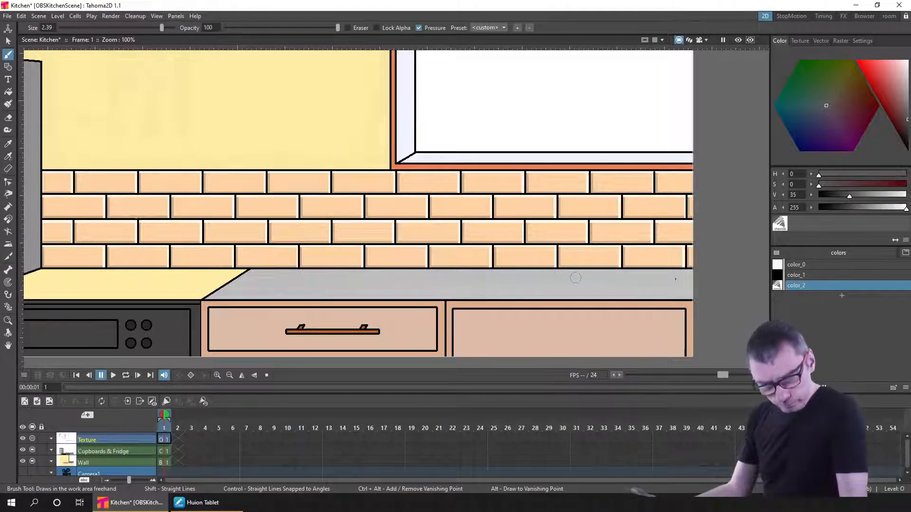
Set the Texture layer's opacity to 100 and brush more color_2 texture along the back and sloping end of the grey worktop.
click(51, 439)
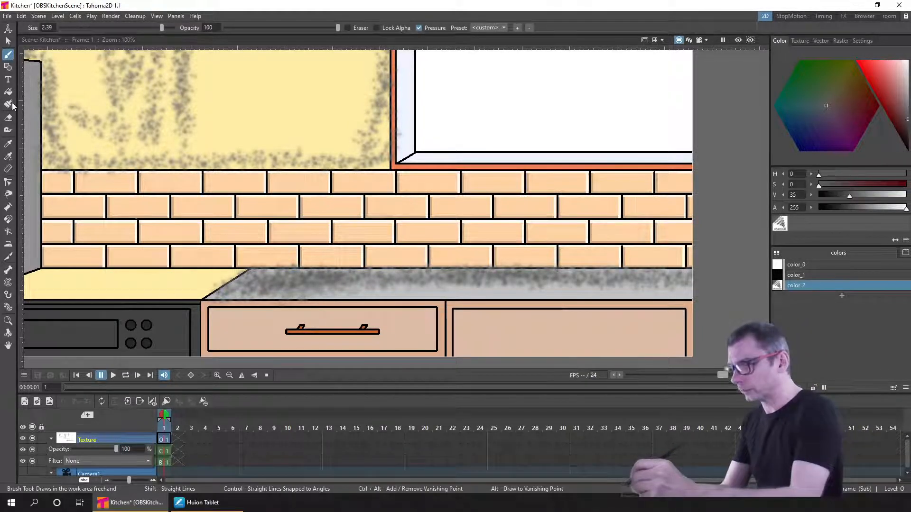
click(247, 280)
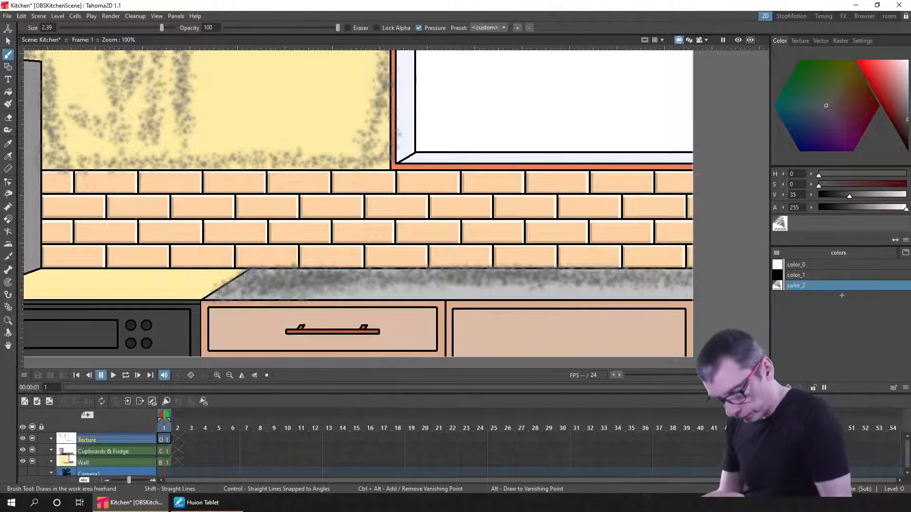
mouse_move(248, 278)
mouse_down()
mouse_move(218, 296)
mouse_move(249, 280)
mouse_move(345, 274)
mouse_move(697, 273)
mouse_up()
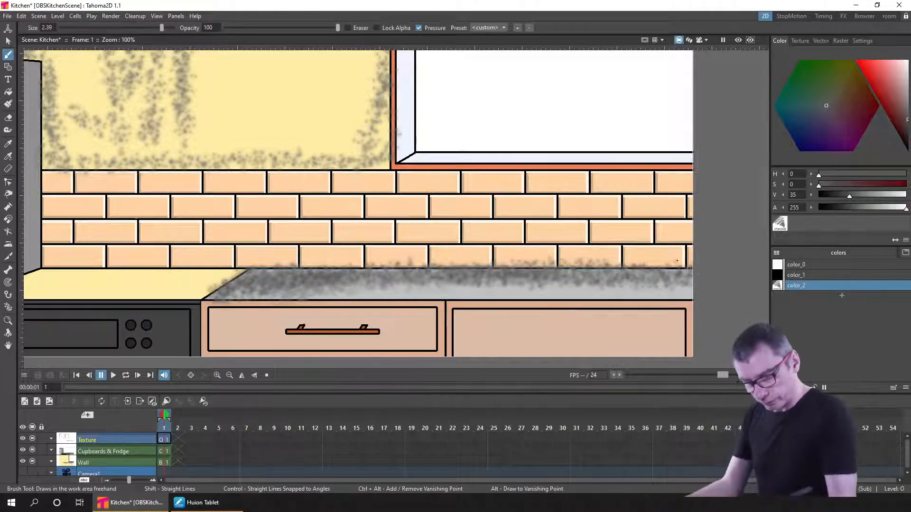
drag(237, 298, 383, 280)
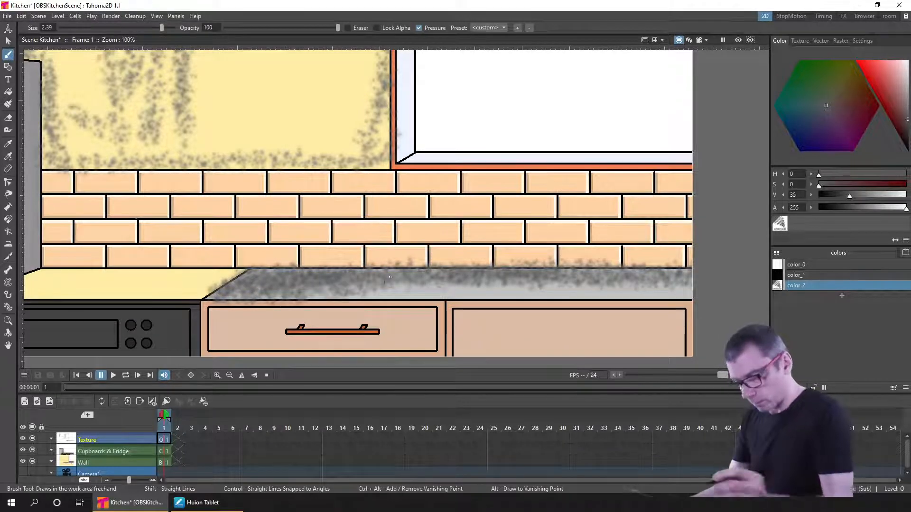
Erase the texture that spills onto the brick tiles above the grey worktop with a Rectangular eraser area.
click(11, 116)
click(556, 28)
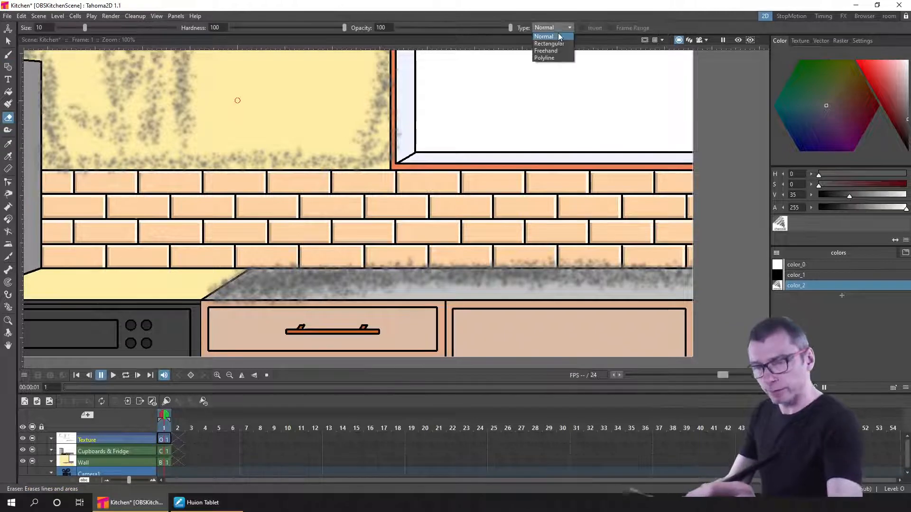
click(557, 43)
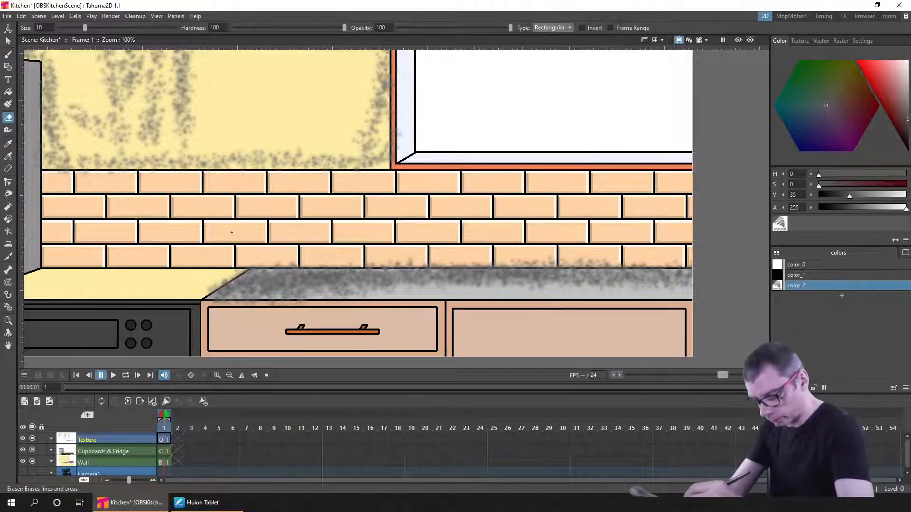
mouse_move(210, 222)
mouse_down()
mouse_move(279, 242)
mouse_move(461, 251)
mouse_move(630, 311)
mouse_move(698, 269)
mouse_up()
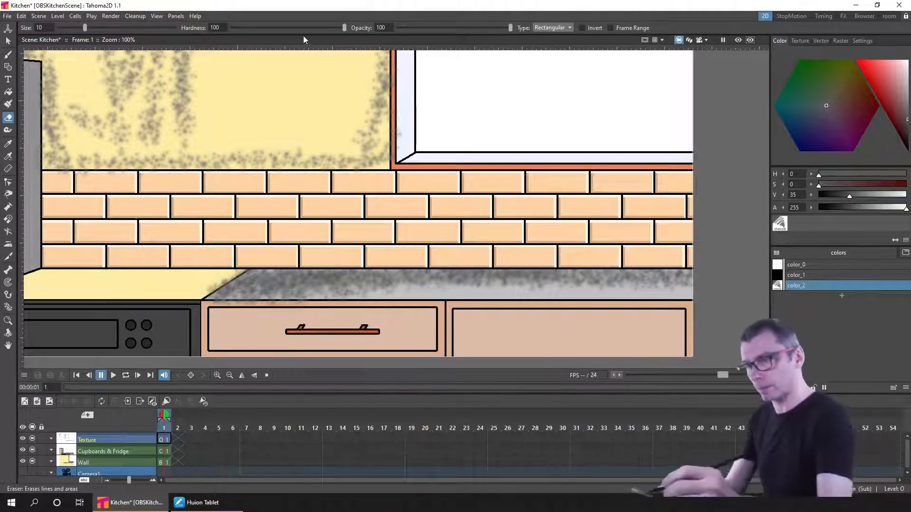
Erase the texture spilling past the grey worktop's slanted end with a Polyline eraser area.
click(556, 29)
click(551, 58)
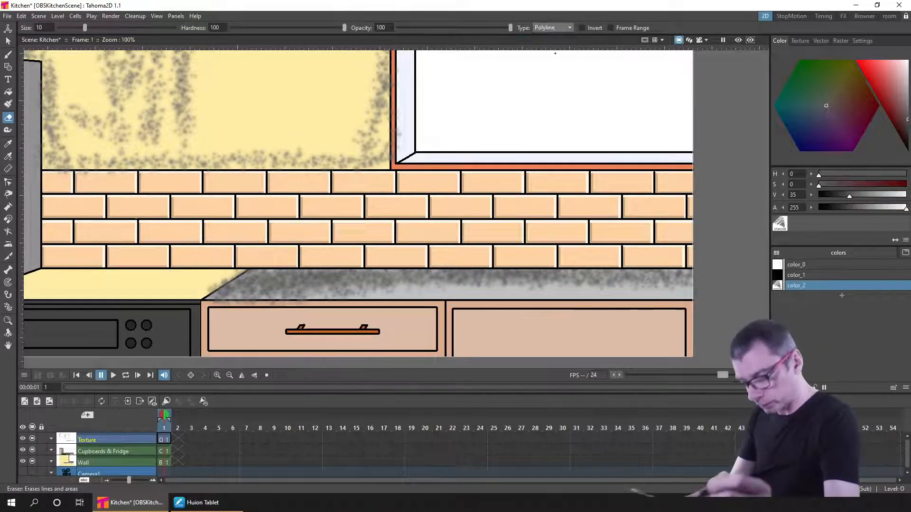
click(199, 300)
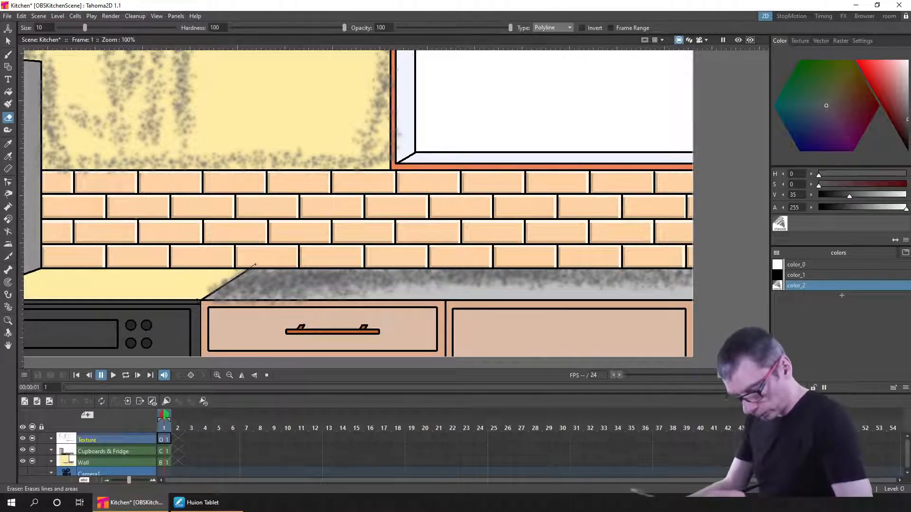
click(255, 265)
click(162, 312)
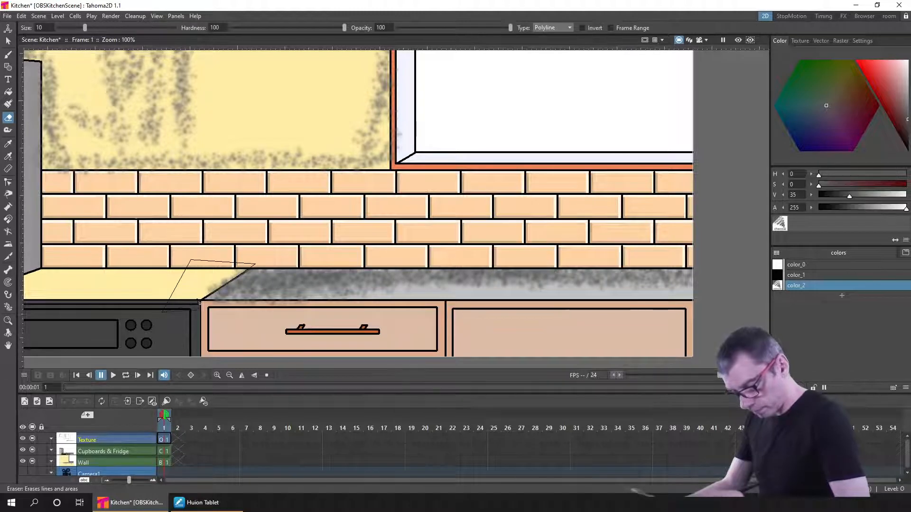
double_click(200, 301)
Save the scene and erase the texture overlapping the top row of brick tiles below the yellow wall with a Rectangular area.
drag(318, 201, 398, 274)
click(553, 27)
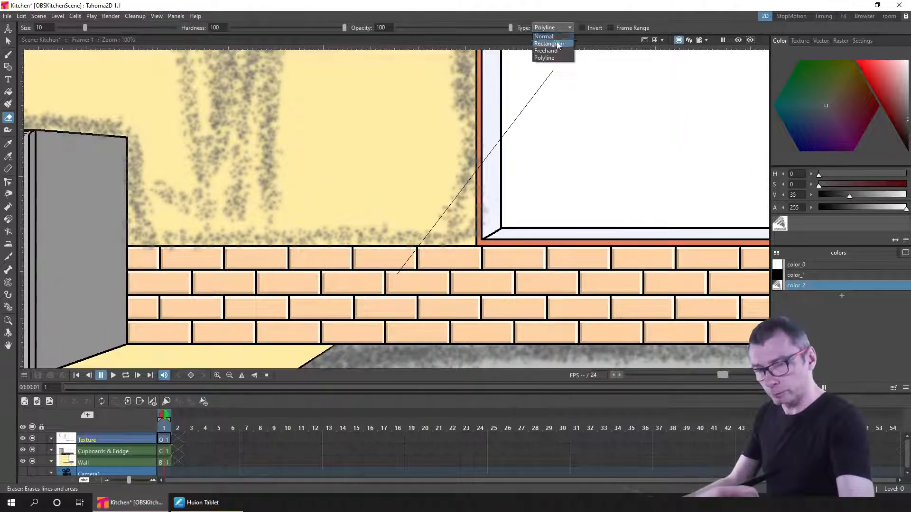
click(557, 44)
key(ctrl+s)
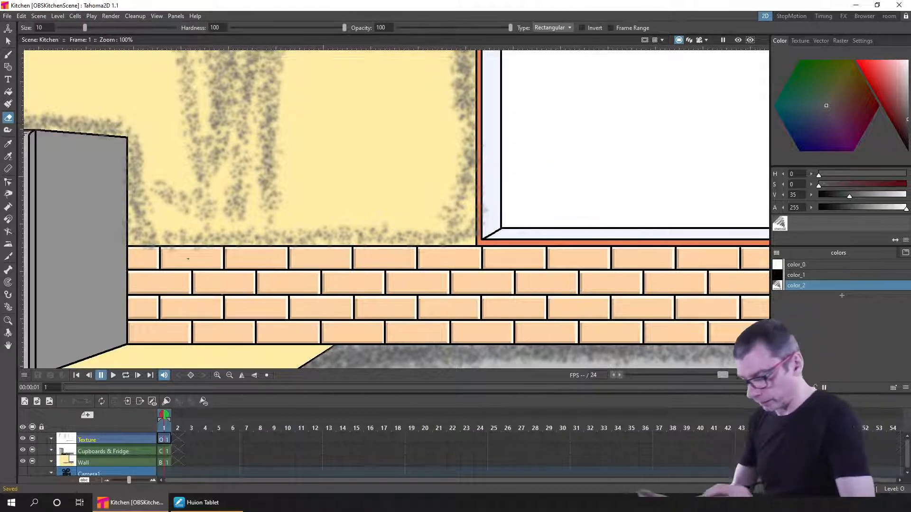
mouse_move(97, 294)
mouse_down()
mouse_move(122, 258)
mouse_move(491, 246)
mouse_move(484, 248)
mouse_up()
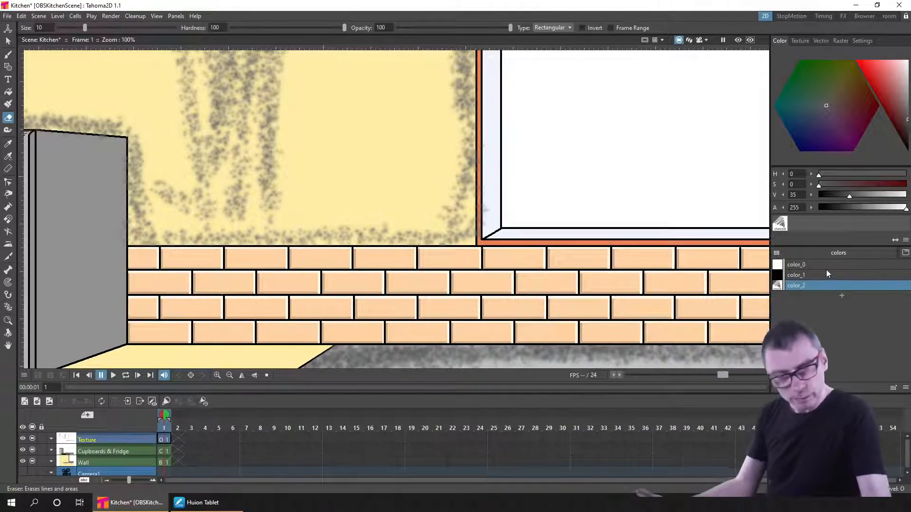
Brush more color_2 texture along the yellow wall's lower edge and between the central streaks and the fridge.
key(b)
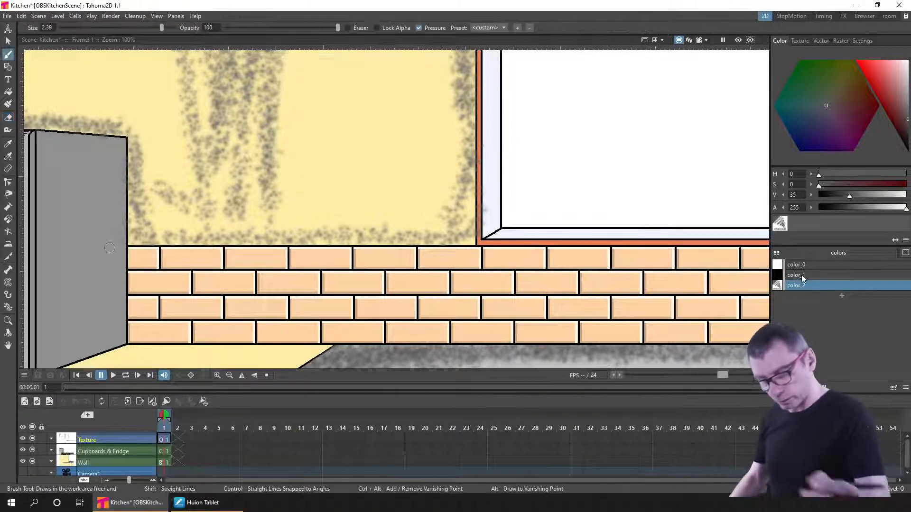
mouse_move(471, 224)
mouse_down()
mouse_move(156, 241)
mouse_move(128, 155)
mouse_move(133, 230)
mouse_move(135, 173)
mouse_up()
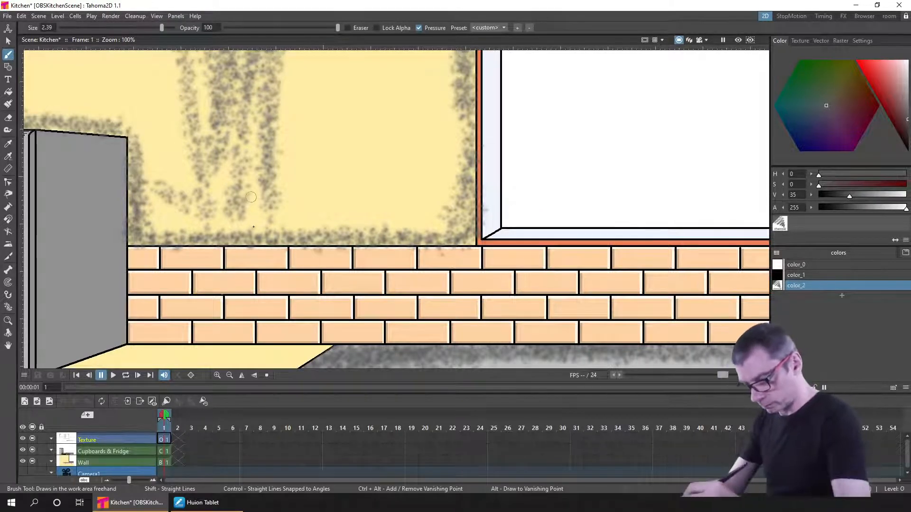
mouse_move(254, 226)
mouse_down()
mouse_move(260, 178)
mouse_move(256, 186)
mouse_up()
drag(216, 228, 220, 176)
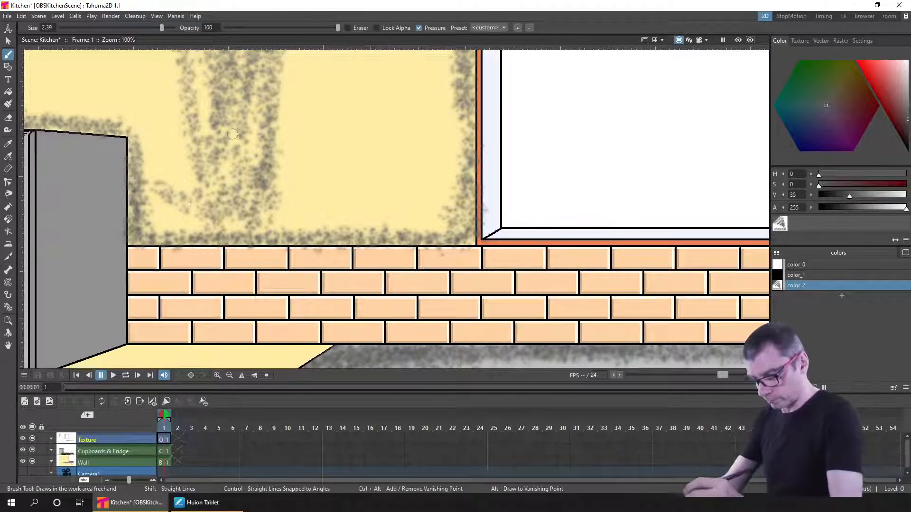
mouse_move(155, 202)
mouse_down()
mouse_move(192, 225)
mouse_move(166, 183)
mouse_up()
drag(141, 150, 160, 188)
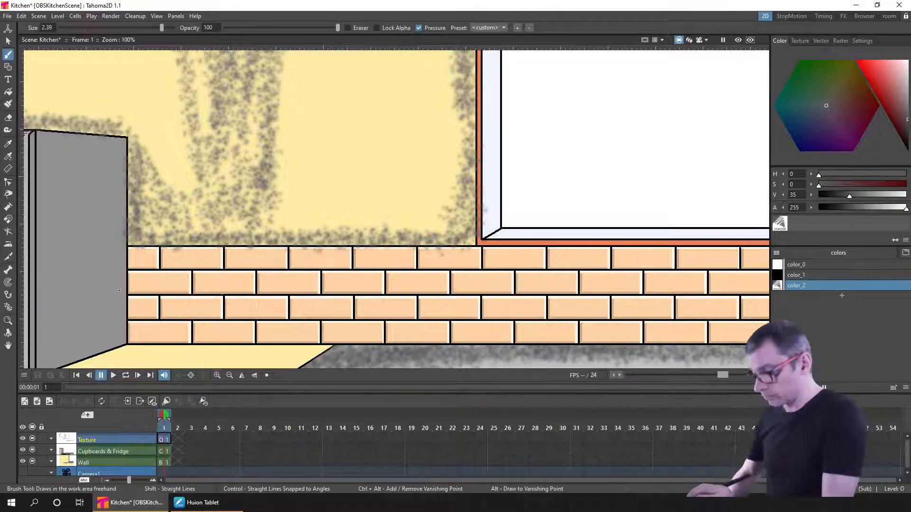
Erase the texture spilling onto the top brick row, the fridge's side and the window frame with Rectangular areas.
key(a)
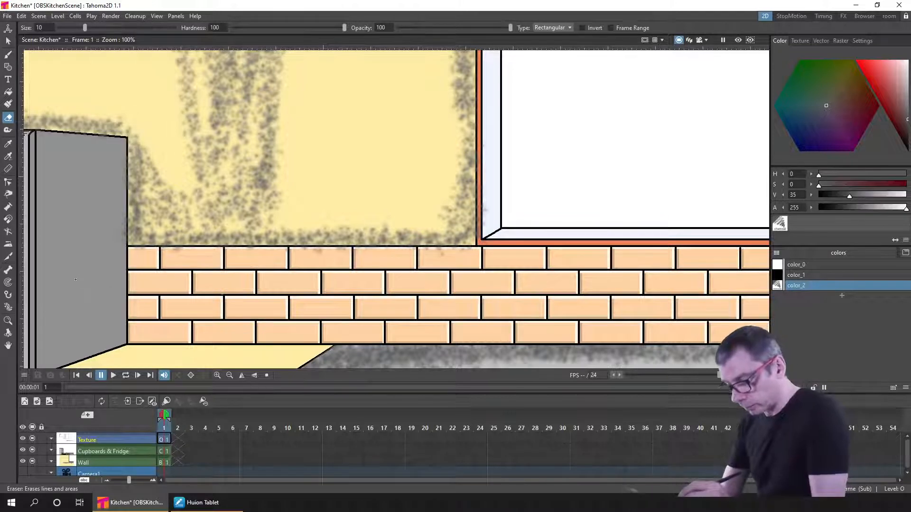
mouse_move(80, 283)
mouse_down()
mouse_move(263, 258)
mouse_move(490, 254)
mouse_move(504, 247)
mouse_up()
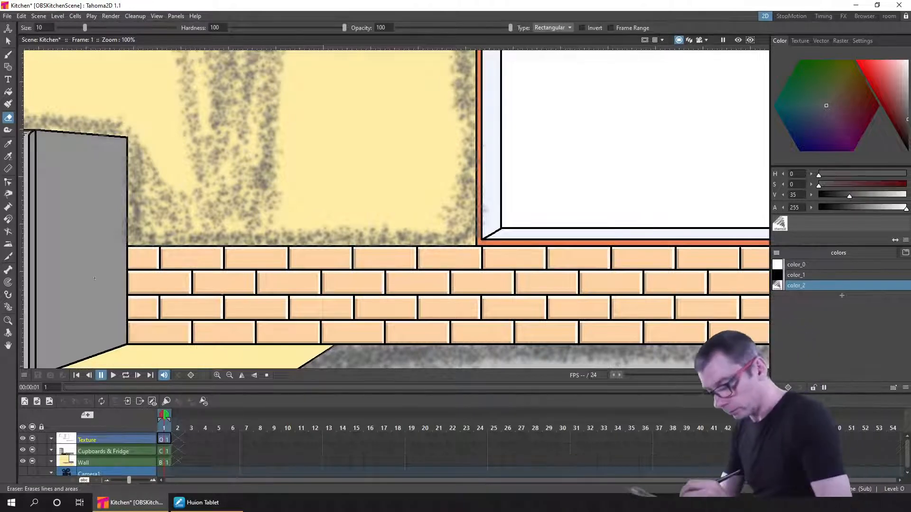
drag(88, 293, 127, 138)
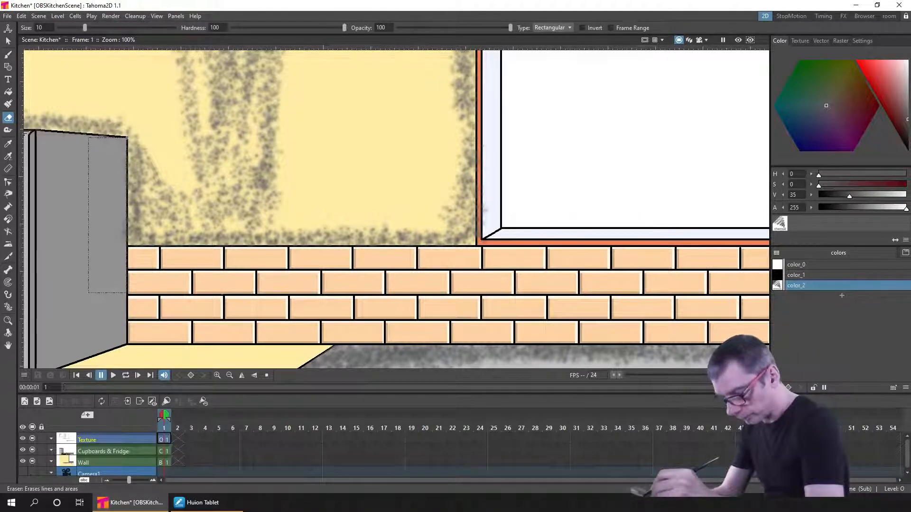
mouse_move(514, 268)
mouse_down()
mouse_move(407, 385)
mouse_move(432, 338)
mouse_move(382, 66)
mouse_up()
mouse_move(418, 152)
mouse_down()
mouse_move(412, 264)
mouse_move(425, 254)
mouse_move(414, 217)
mouse_move(379, 156)
mouse_up()
drag(235, 264, 547, 109)
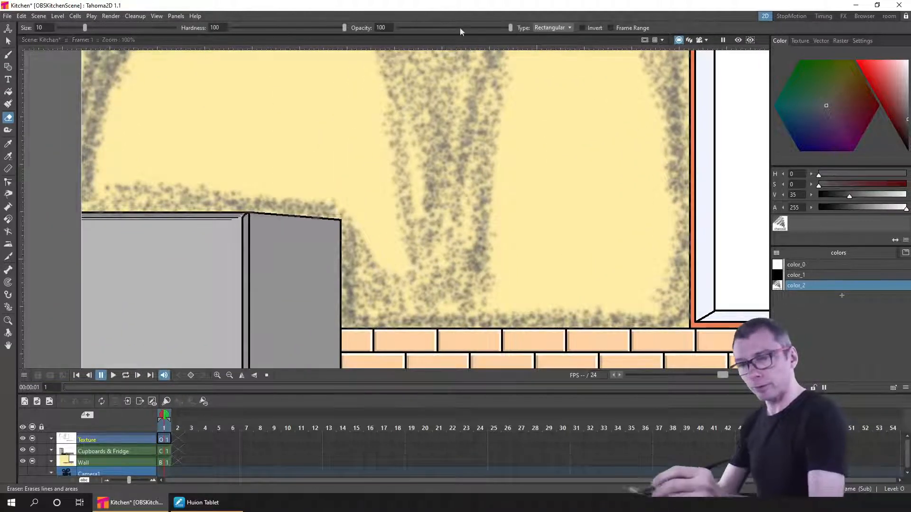
Erase the texture overlapping the top of the fridge with a Polyline eraser area and save the scene.
click(552, 28)
click(554, 62)
click(267, 239)
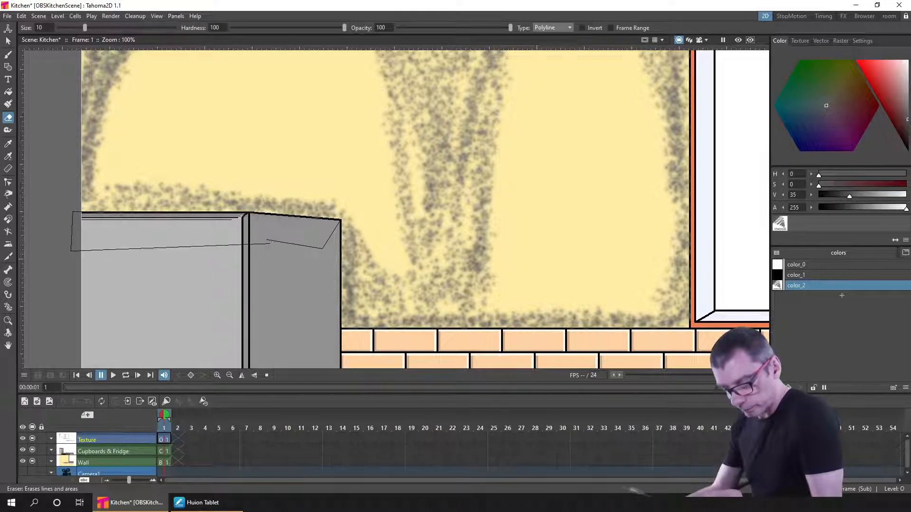
click(267, 242)
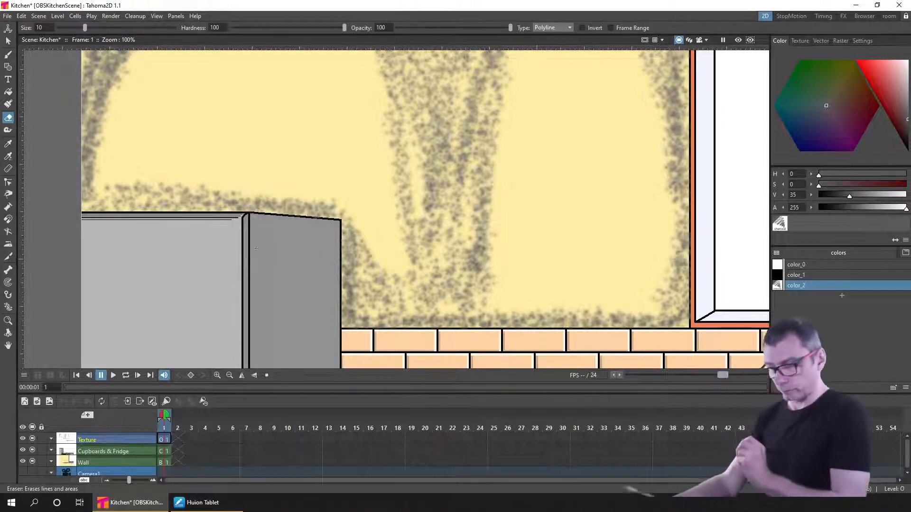
key(ctrl+s)
Lower the Texture layer's opacity to 14 and set the brush size to 1.57.
click(51, 440)
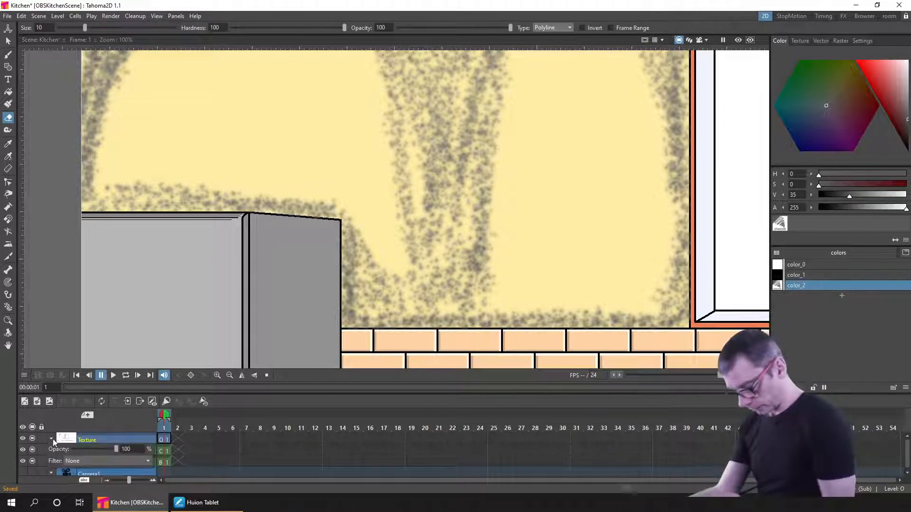
drag(86, 448, 79, 449)
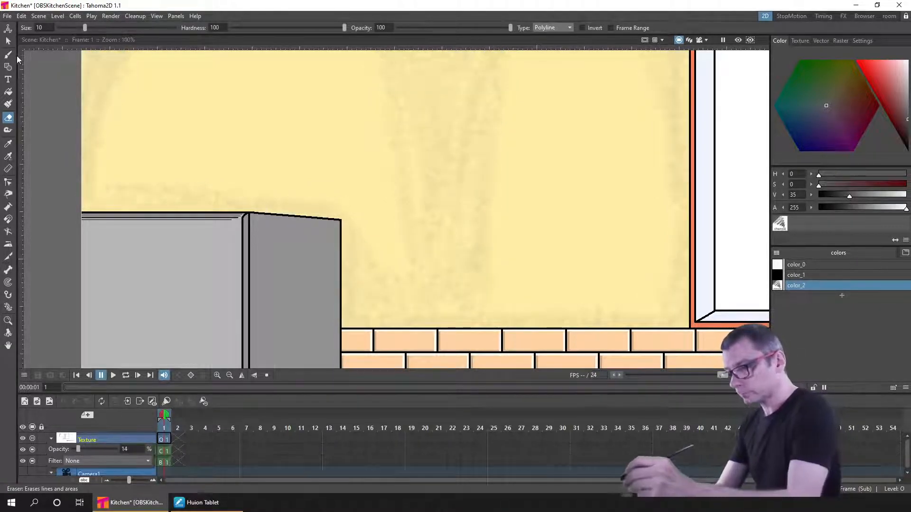
click(8, 55)
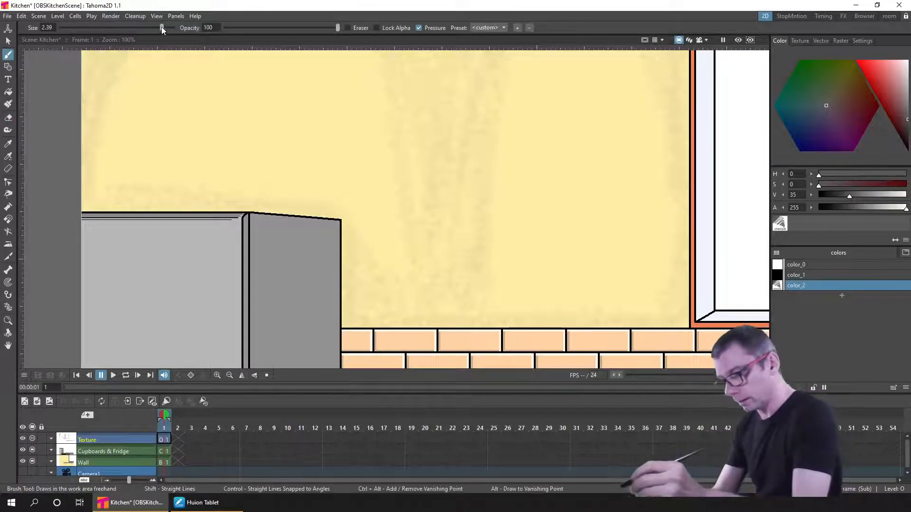
drag(152, 27, 145, 27)
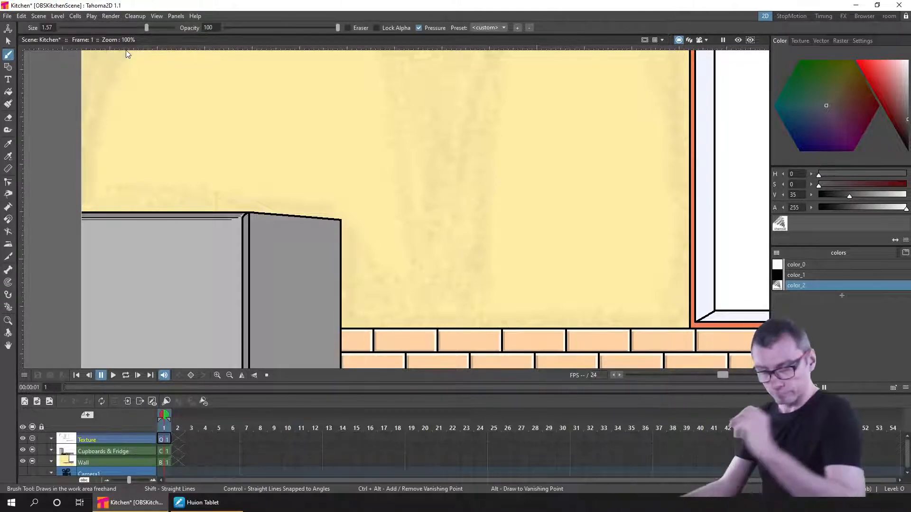
Reduce the Texture layer's opacity to 9 and save the scene.
click(51, 438)
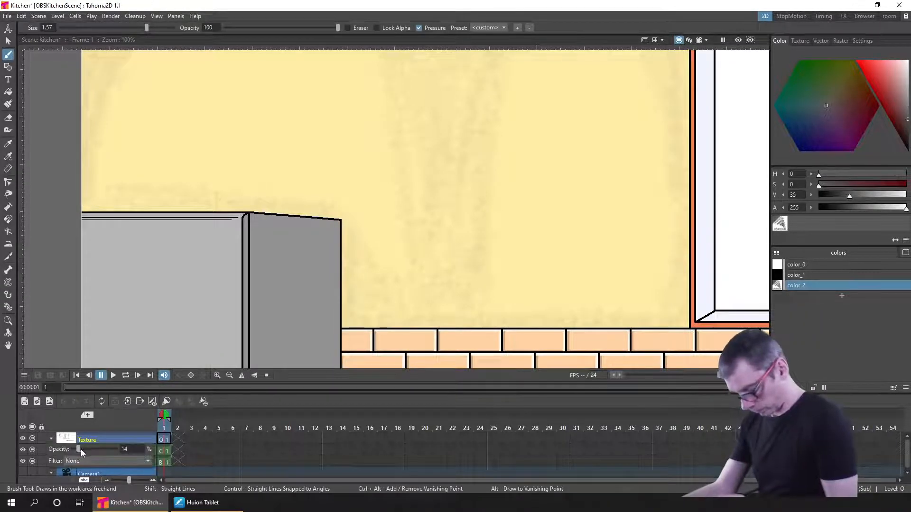
drag(77, 448, 76, 449)
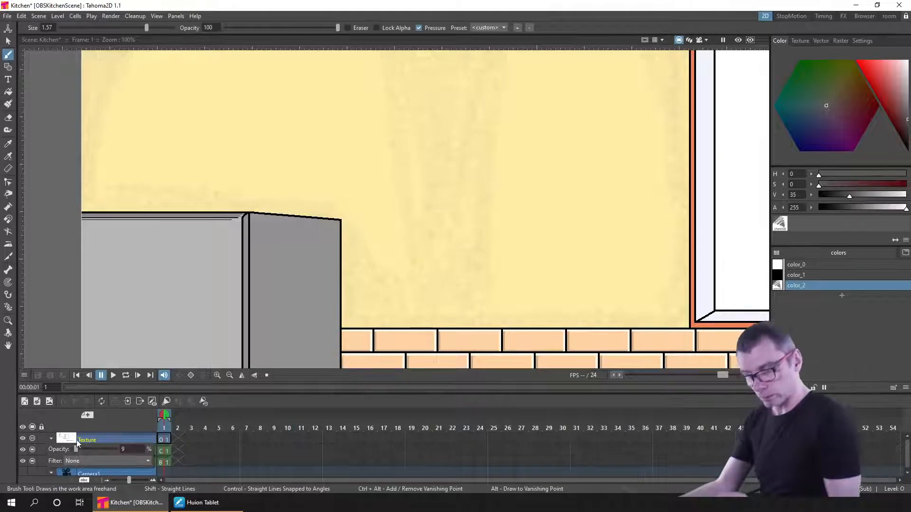
right_click(452, 247)
click(502, 265)
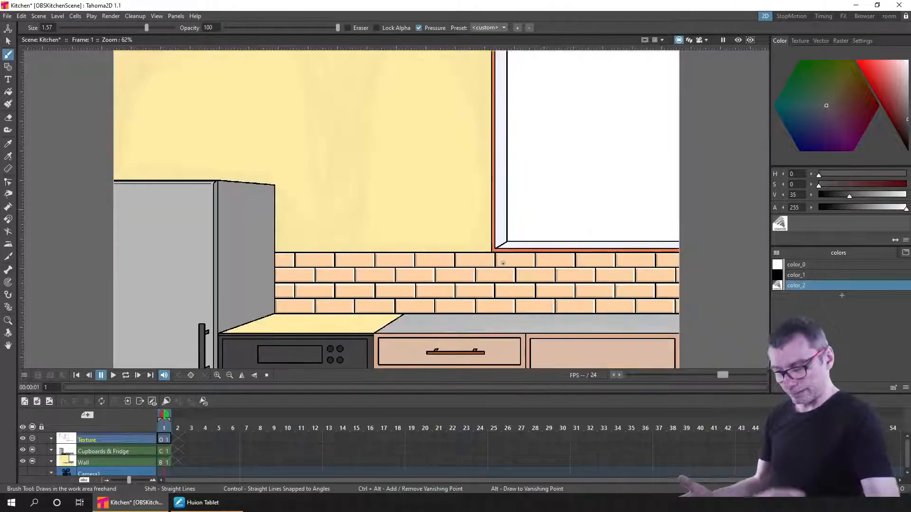
key(ctrl+s)
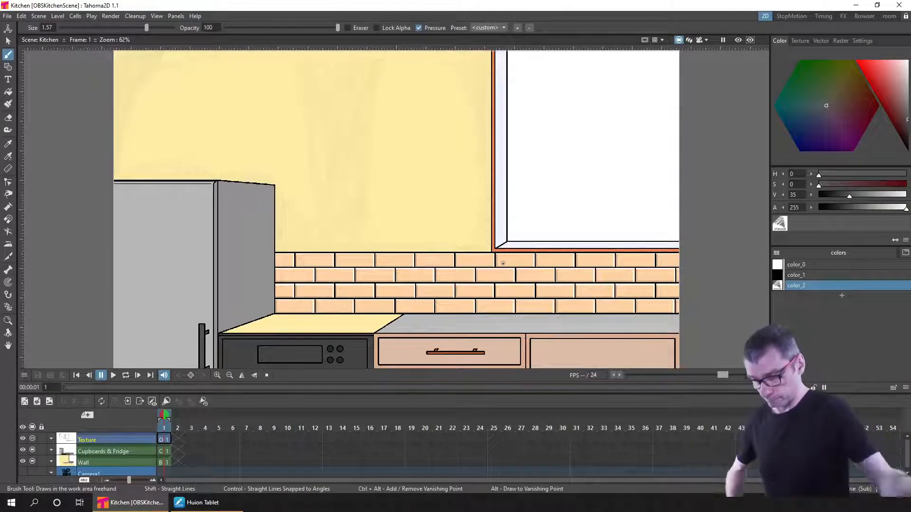
Select the Cupboards & Fridge drawing at frame 1 and the Side style in its Fridge palette.
click(156, 443)
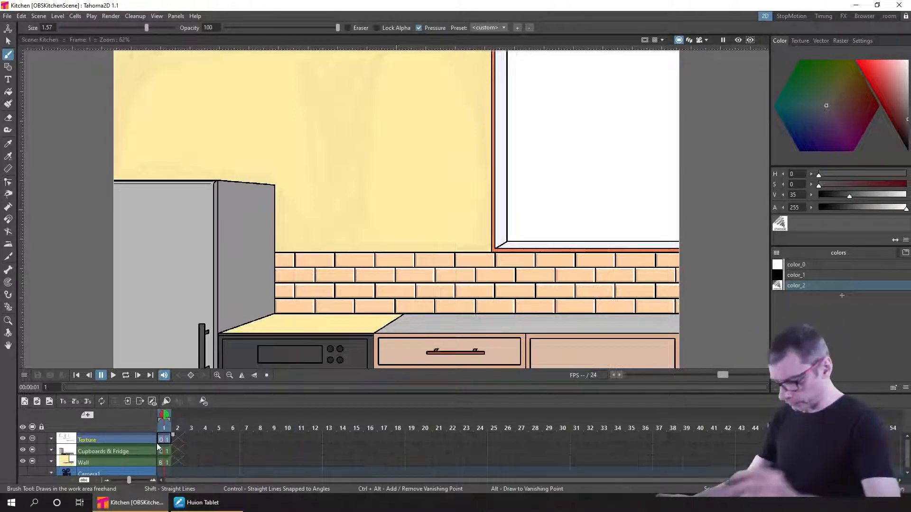
click(162, 451)
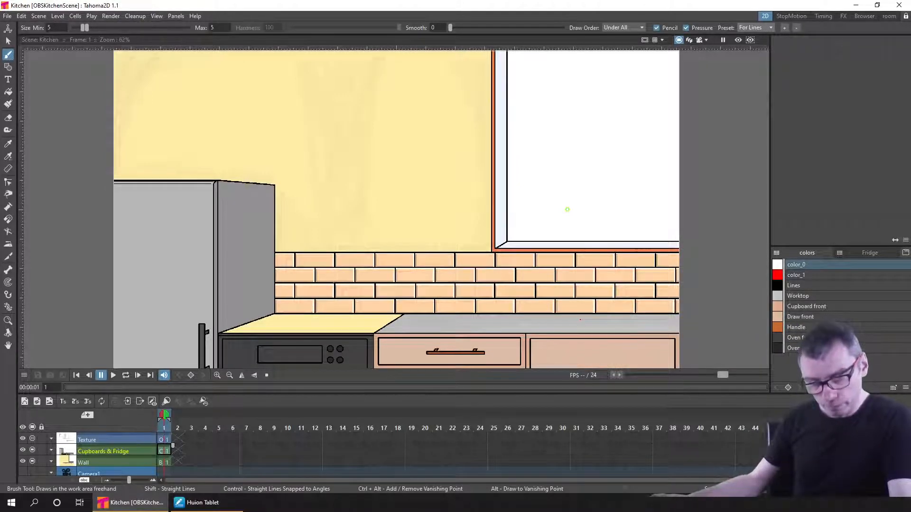
click(870, 254)
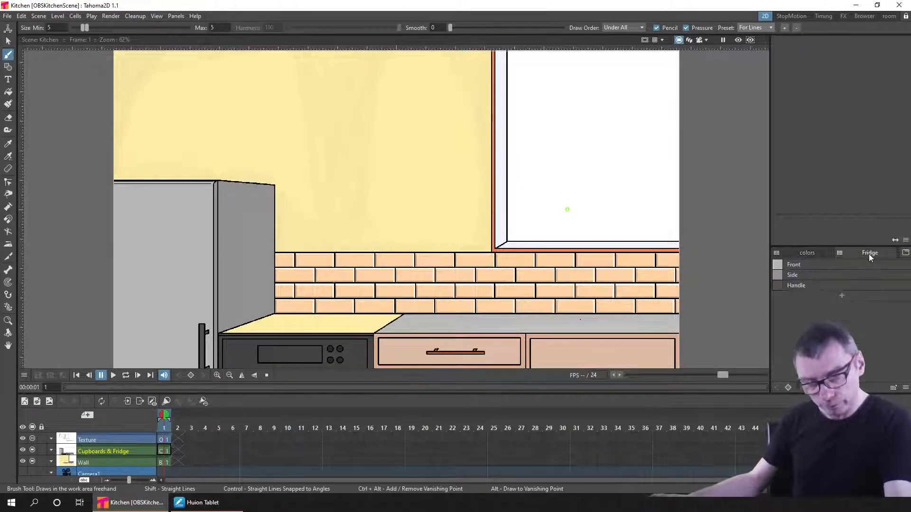
click(802, 276)
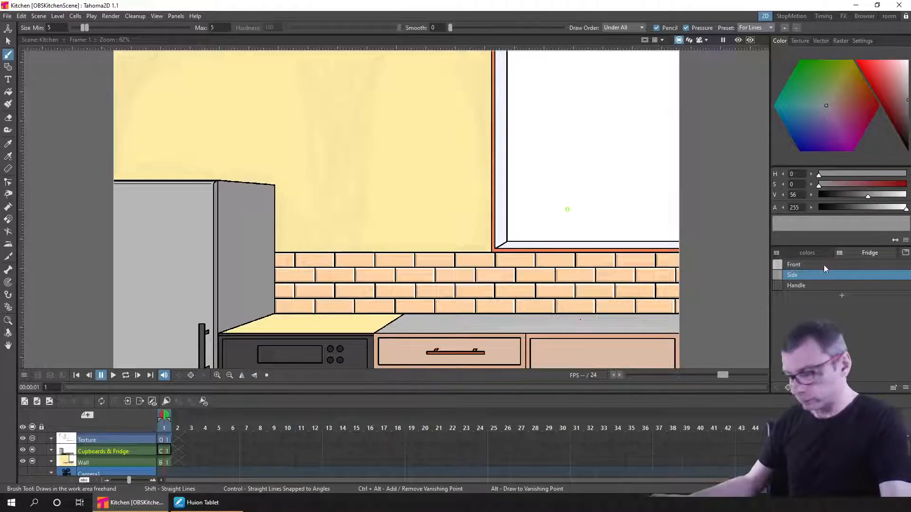
Darken the fridge's Side colour to a value (V) of 46 and save the scene.
drag(868, 198, 859, 199)
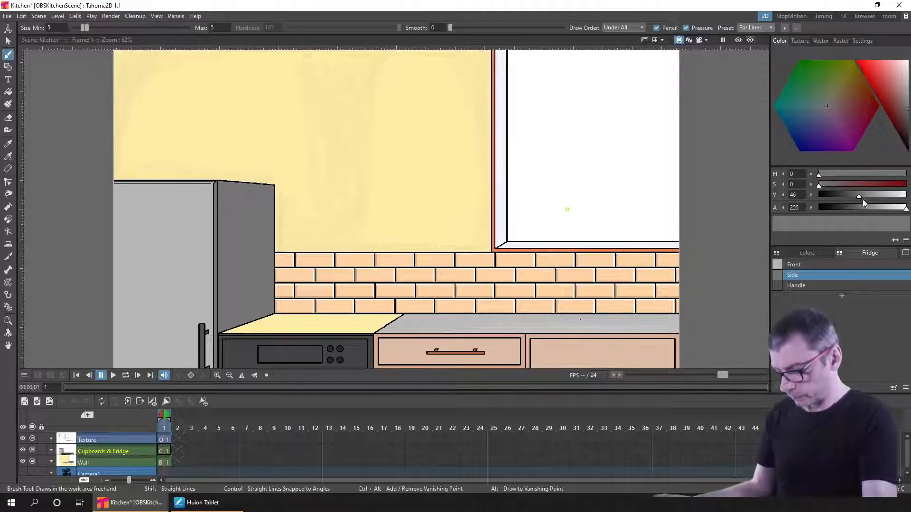
key(ctrl+s)
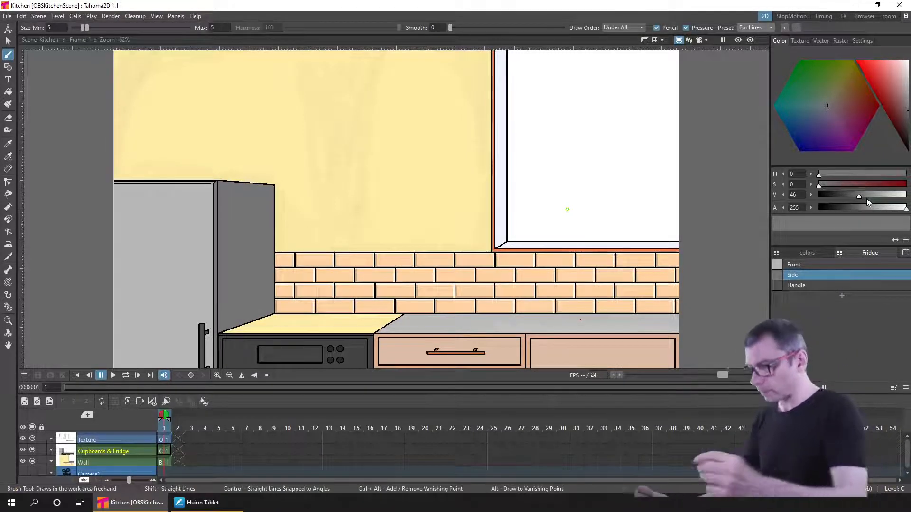
Select the Texture drawing and set the eraser to Normal type with a size of 52.
click(8, 119)
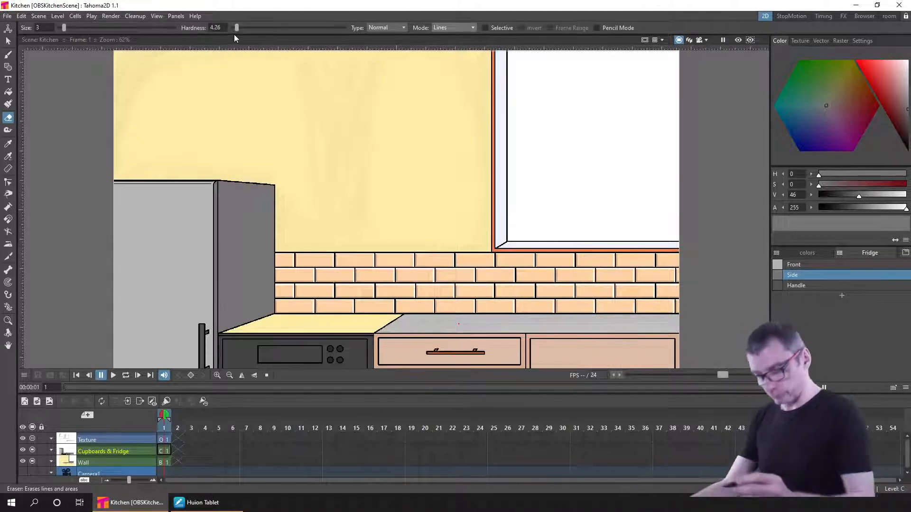
click(452, 50)
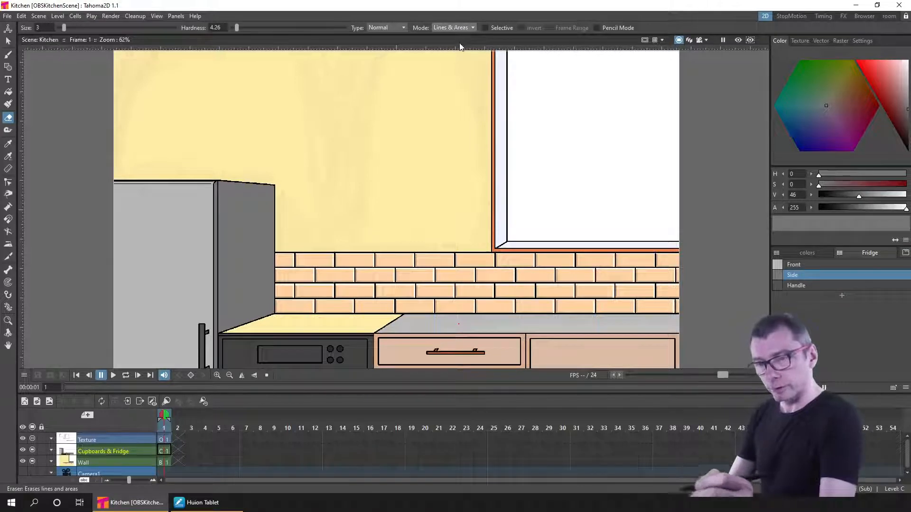
click(167, 439)
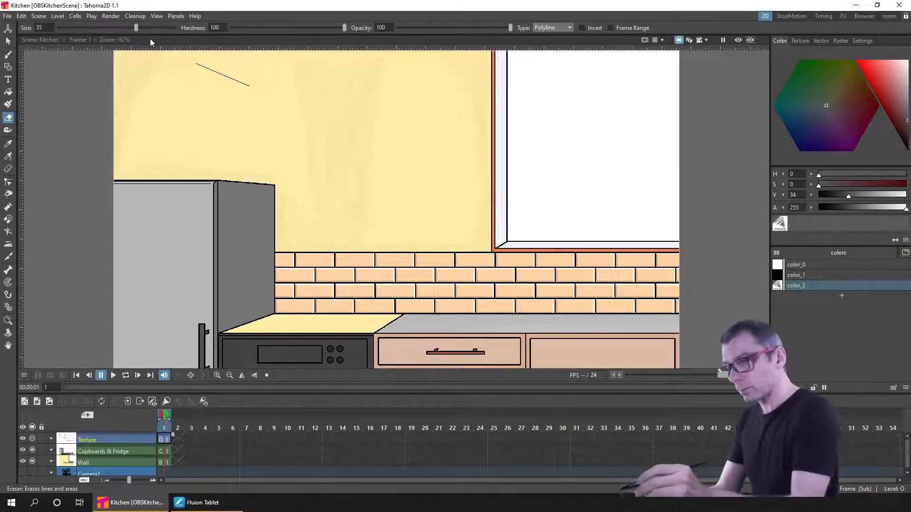
drag(149, 38, 149, 38)
click(215, 96)
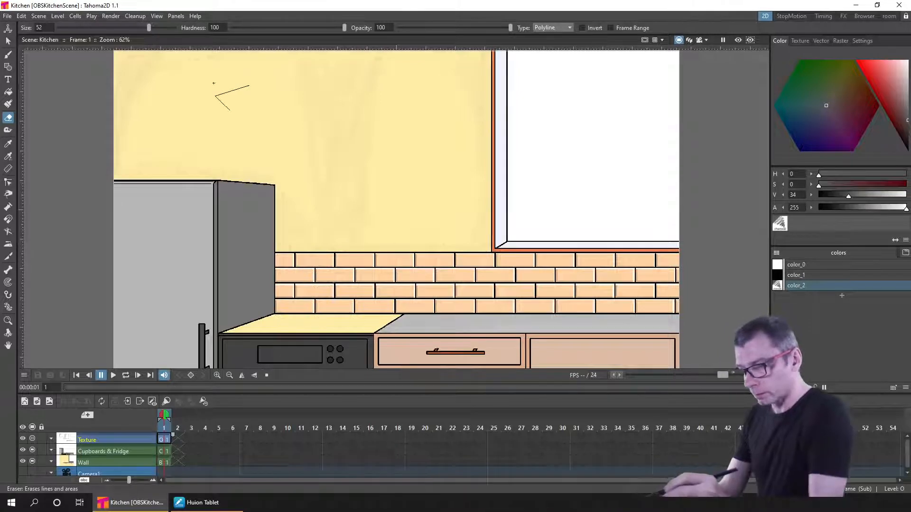
click(550, 28)
click(550, 36)
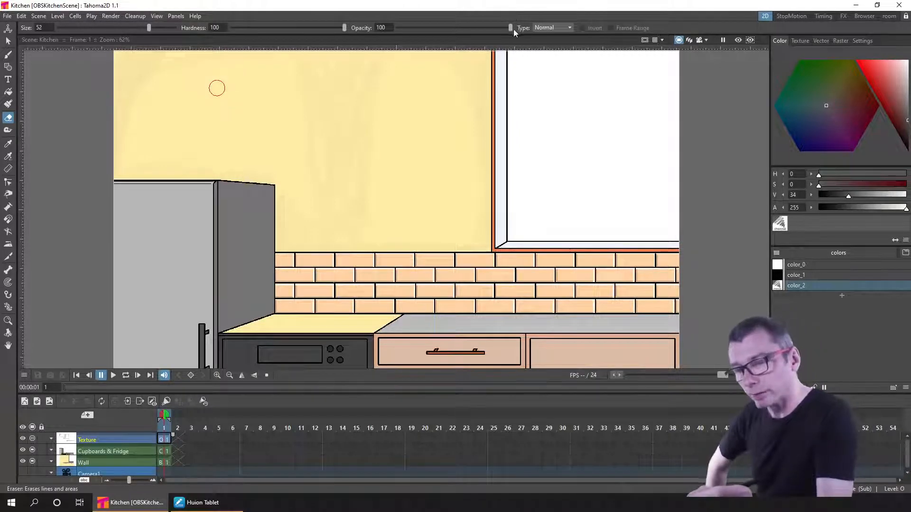
Lightly erase the wall texture above the fridge with the eraser's opacity at 8.94.
drag(511, 28, 419, 30)
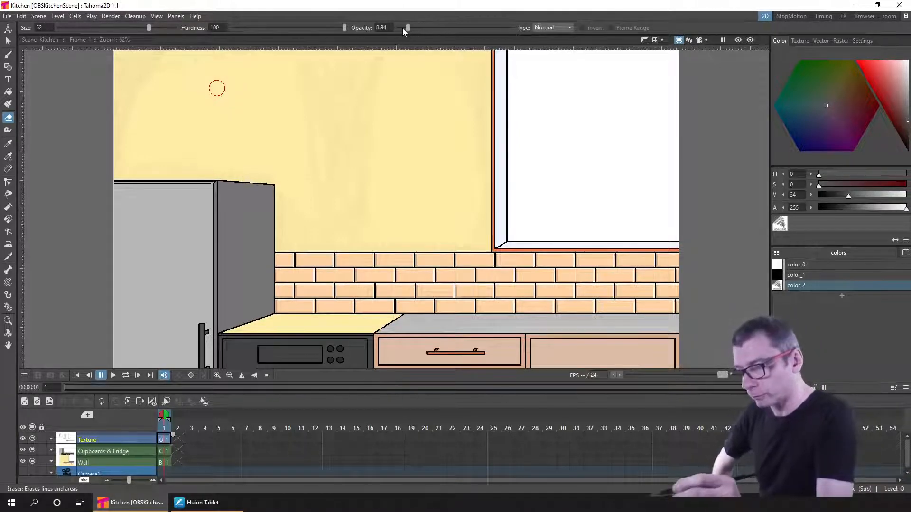
drag(254, 66, 176, 143)
drag(225, 57, 144, 142)
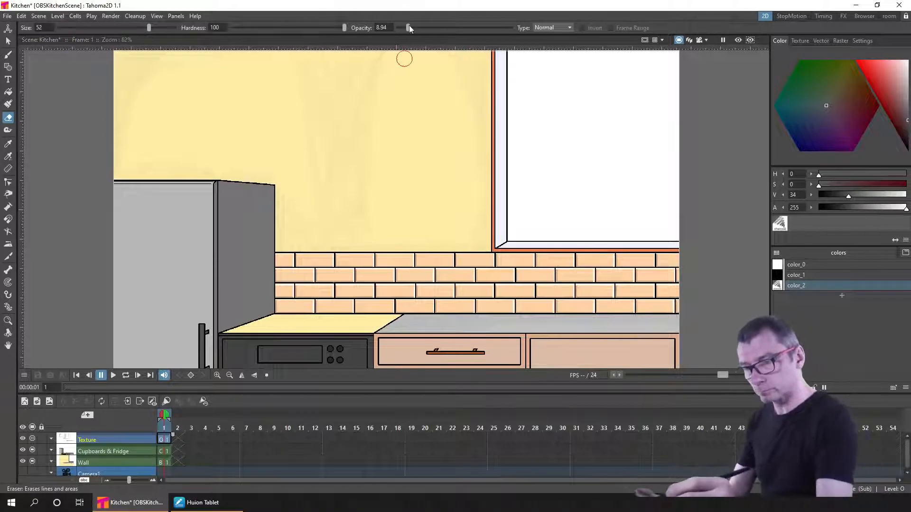
Fade the wall texture further with the eraser at opacity 34.47 and size 368, and save the scene.
drag(415, 29, 418, 27)
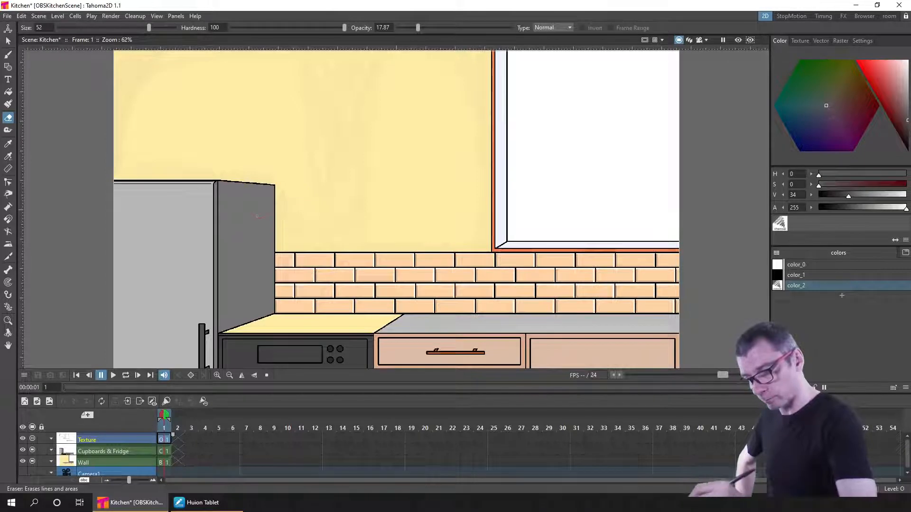
drag(418, 27, 439, 28)
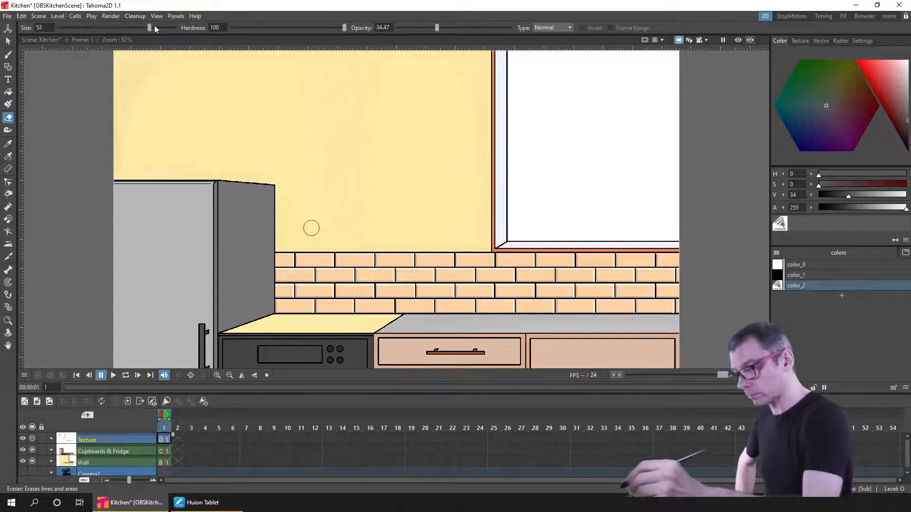
drag(148, 27, 167, 27)
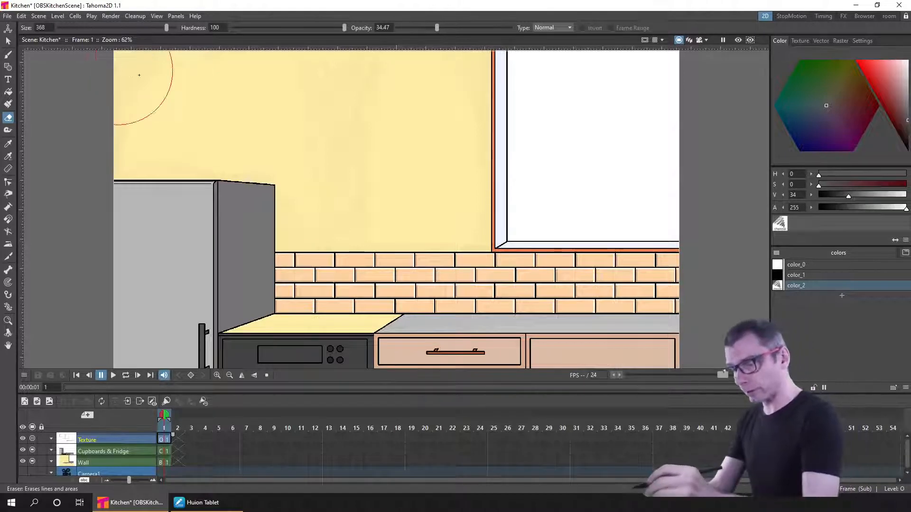
key(ctrl+s)
key(b)
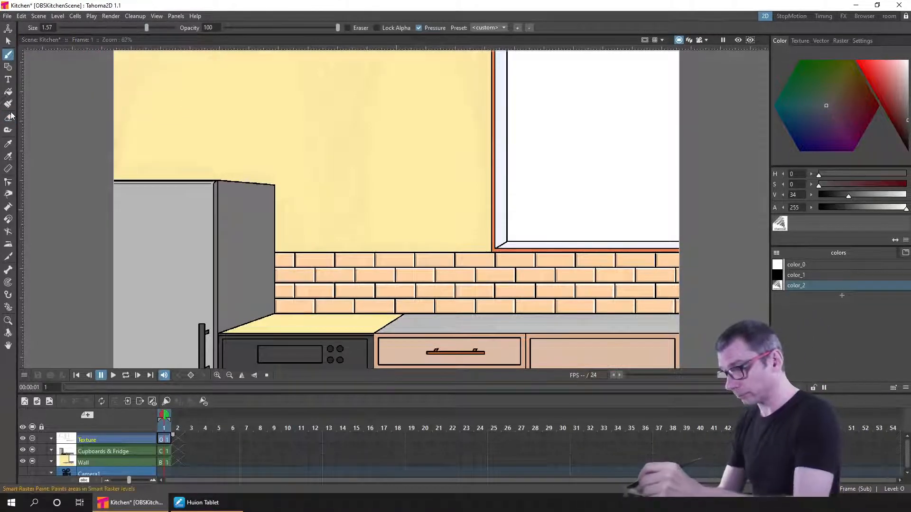
key(a)
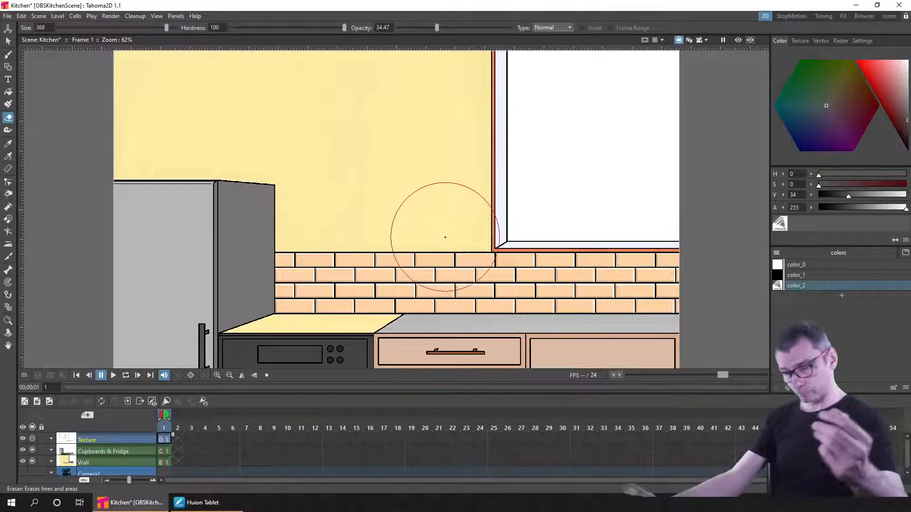
key(ctrl+s)
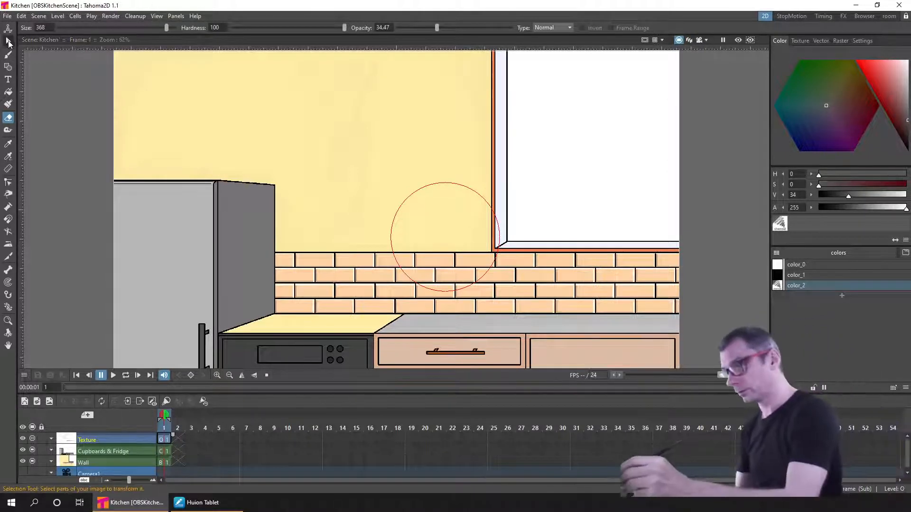
Return to the main scene to check the whole kitchen and look inside the Room Foreground sub-scene.
click(8, 42)
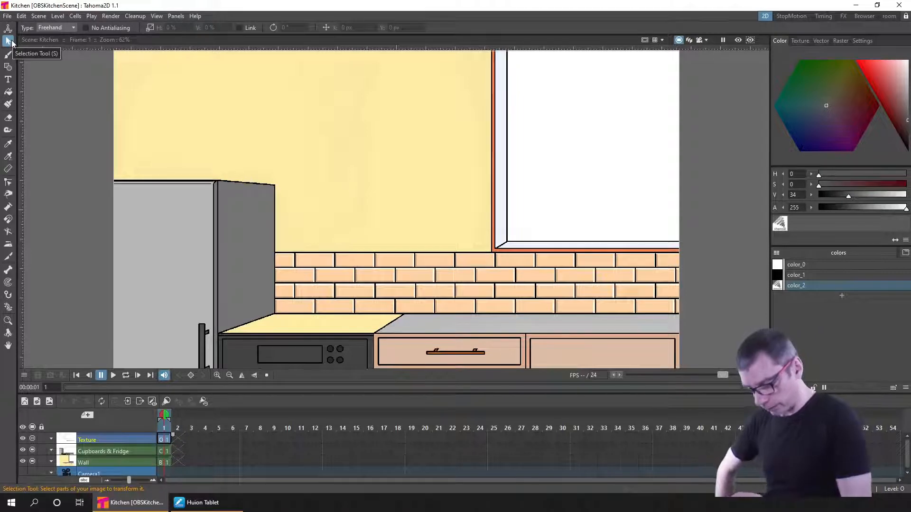
click(140, 405)
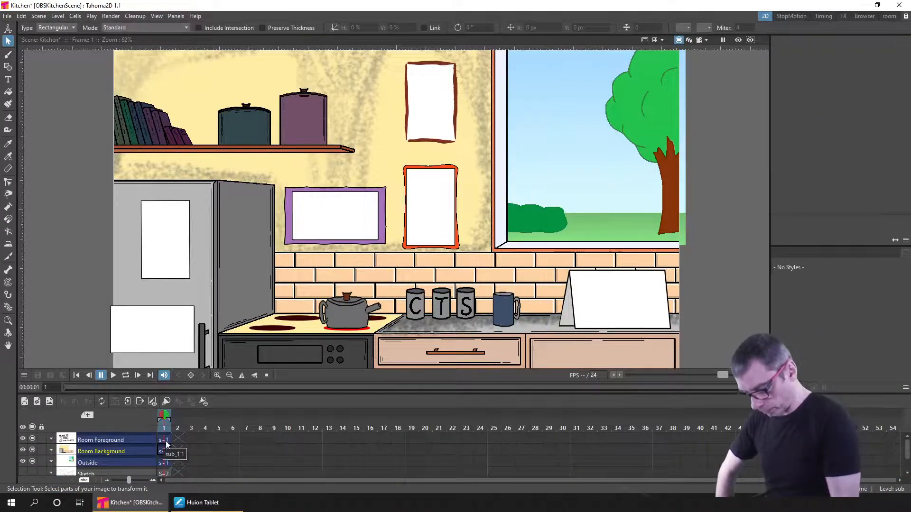
click(165, 439)
click(126, 403)
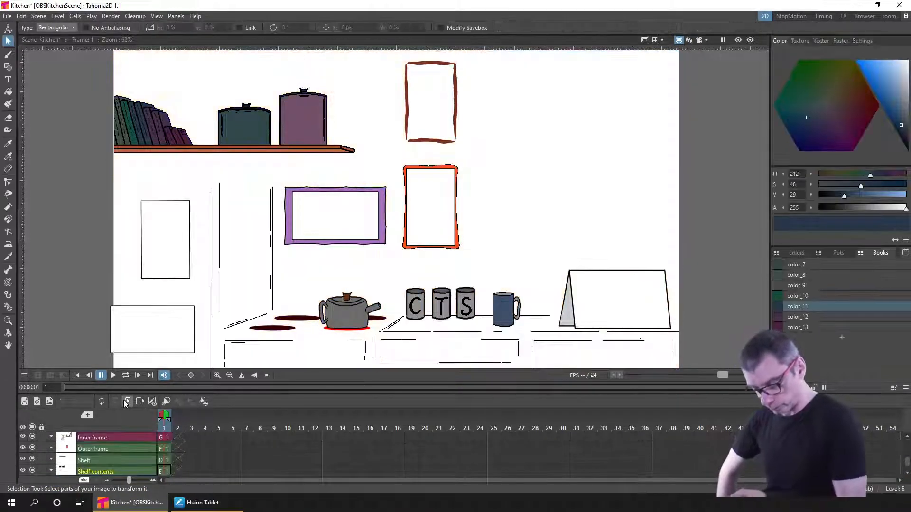
click(141, 402)
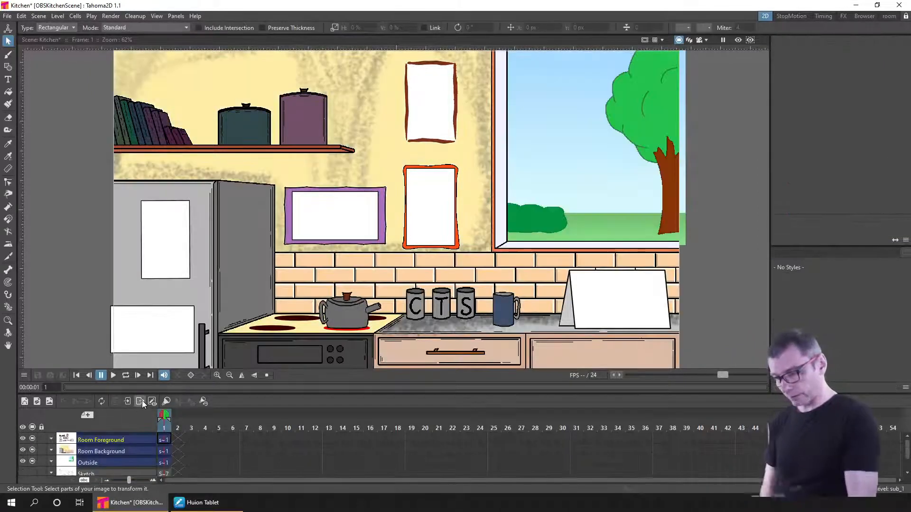
Open the Room Background sub-scene and enable Column Color Filter and Transparency for Rendering in its Scene Settings.
click(164, 453)
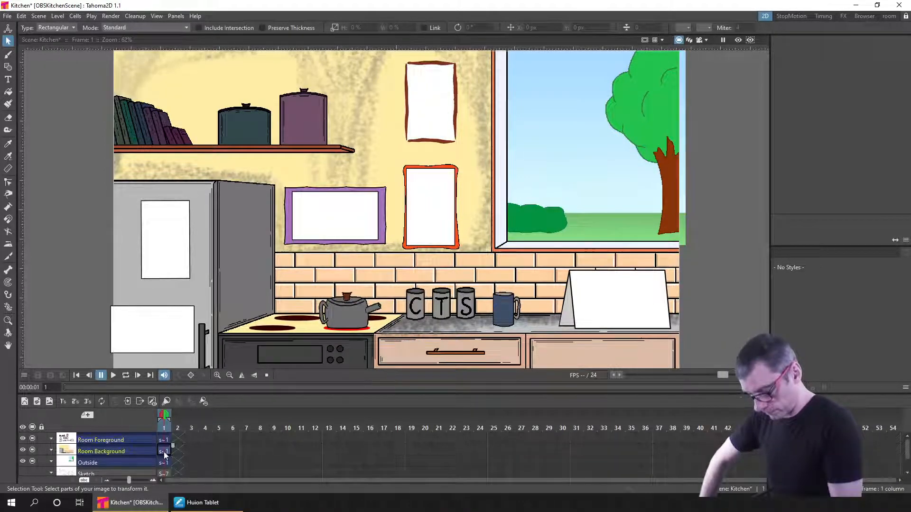
click(123, 405)
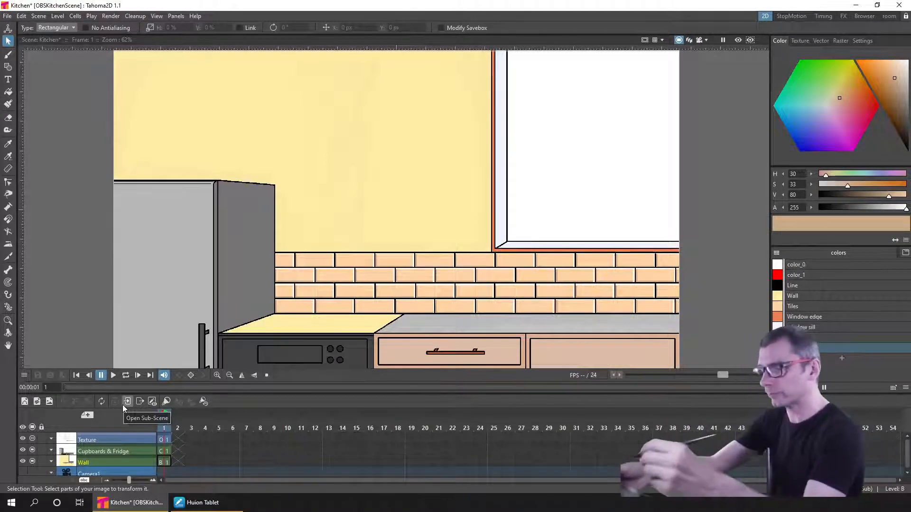
click(111, 16)
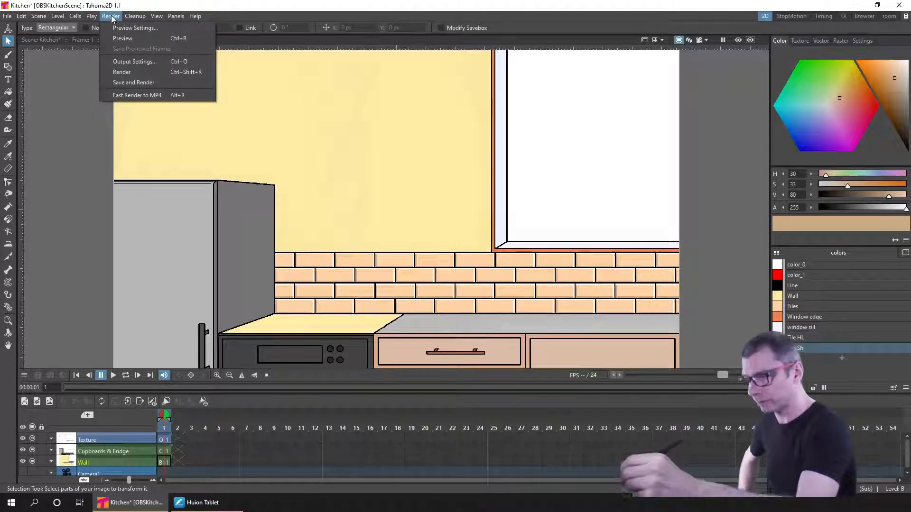
mouse_move(38, 21)
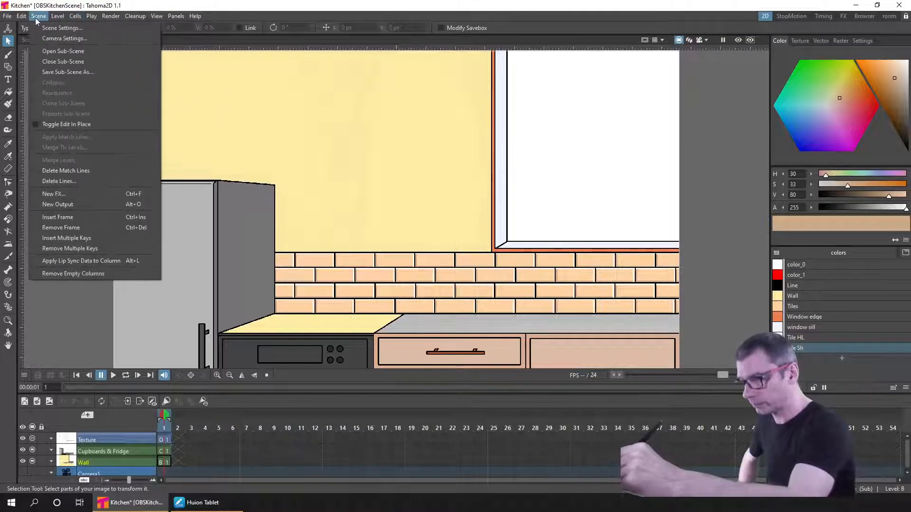
click(69, 28)
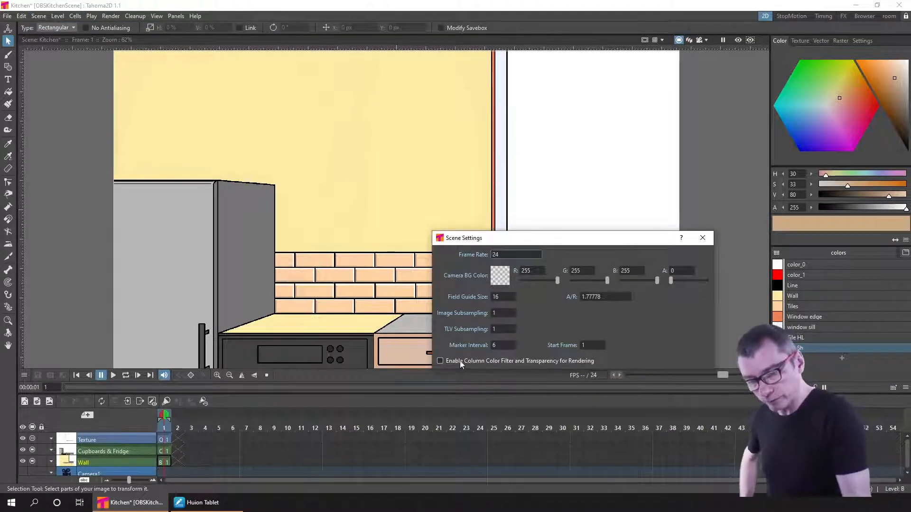
click(441, 361)
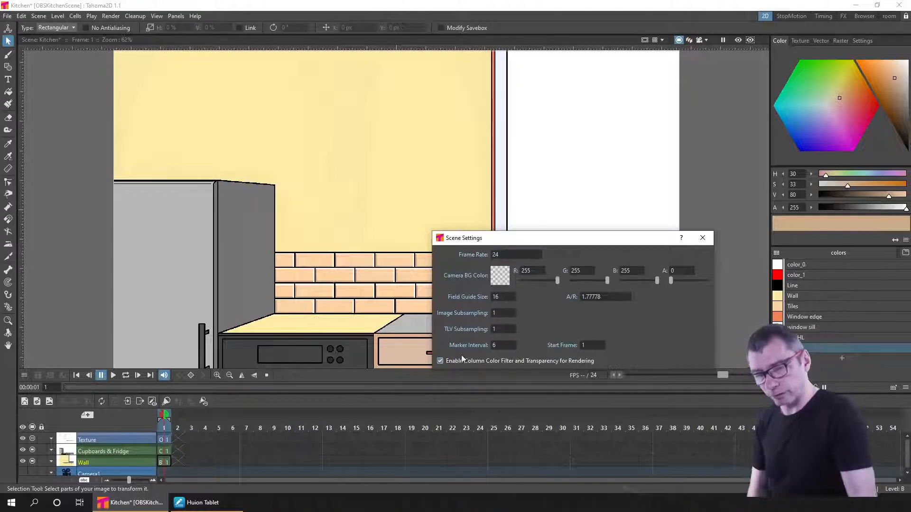
click(701, 237)
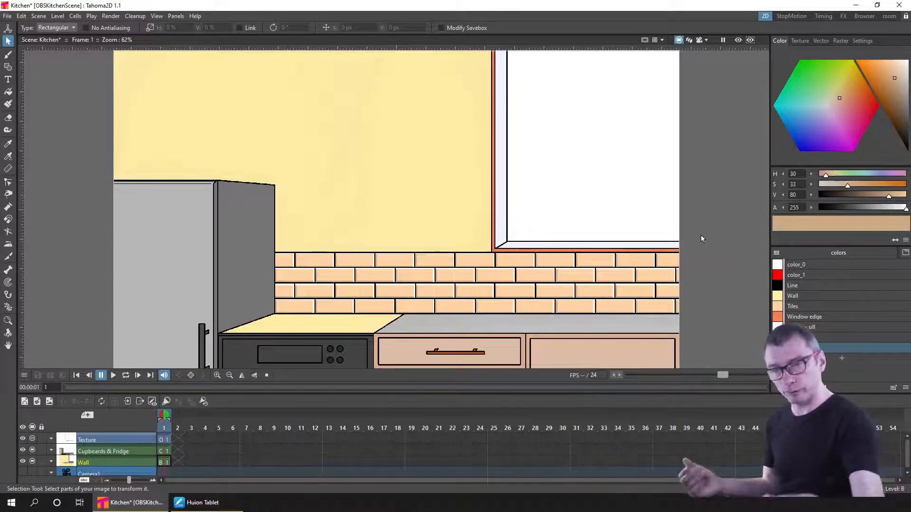
Check the texture in the main scene, reopen Room Background and set the Texture layer's opacity to 100.
click(139, 404)
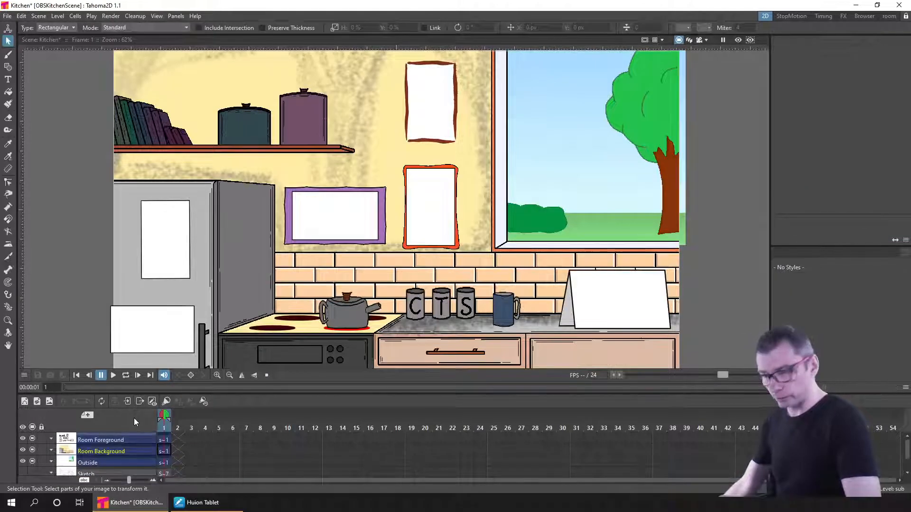
click(124, 405)
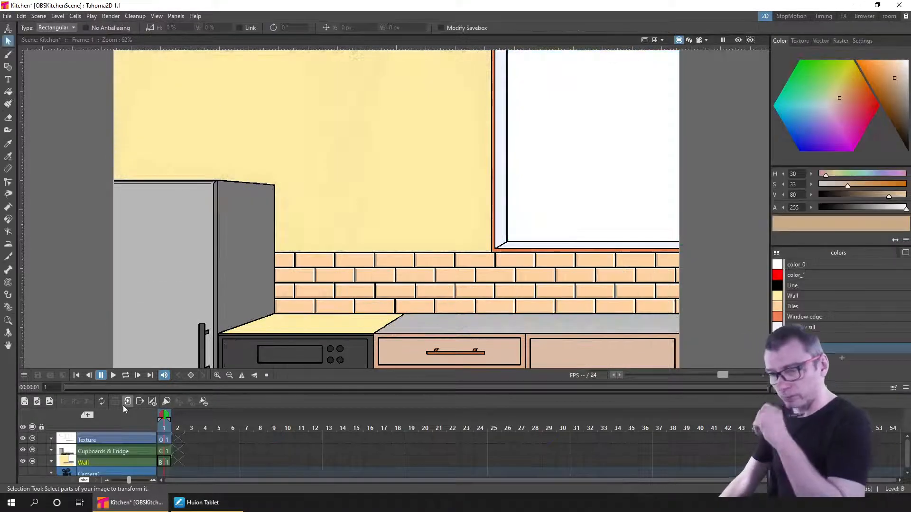
click(51, 438)
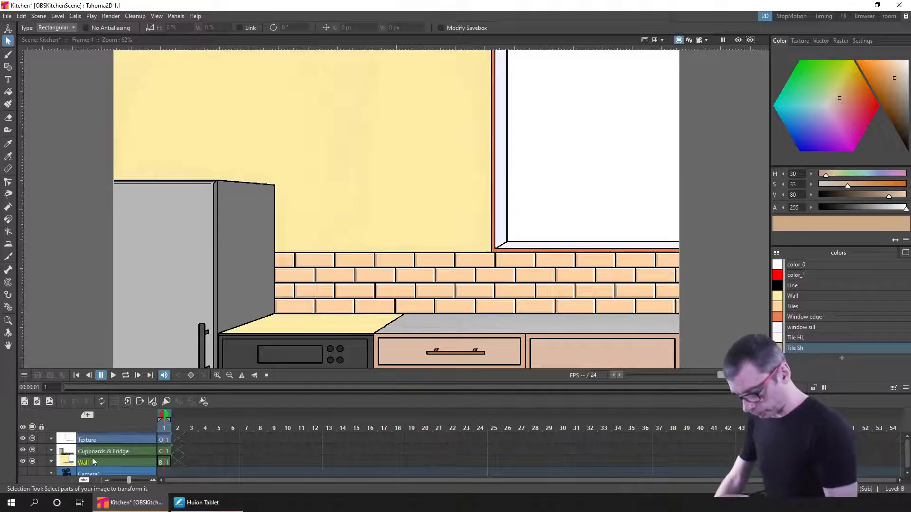
drag(77, 448, 123, 452)
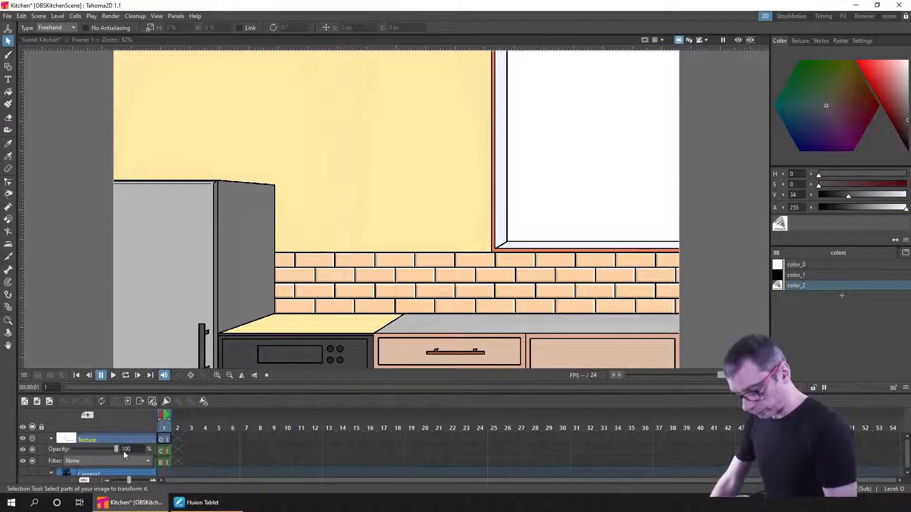
click(164, 437)
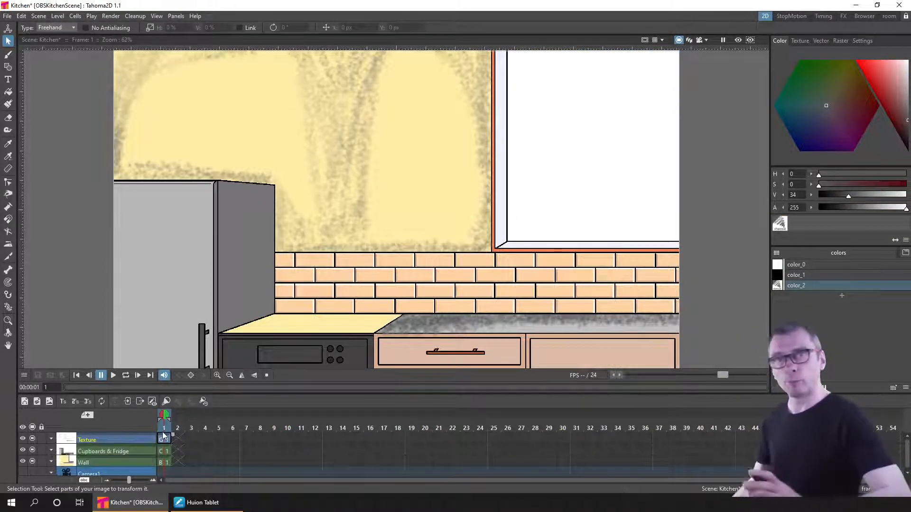
Fade the texture across the wall and worktop with the eraser at size 368 and opacity 73.62.
click(13, 122)
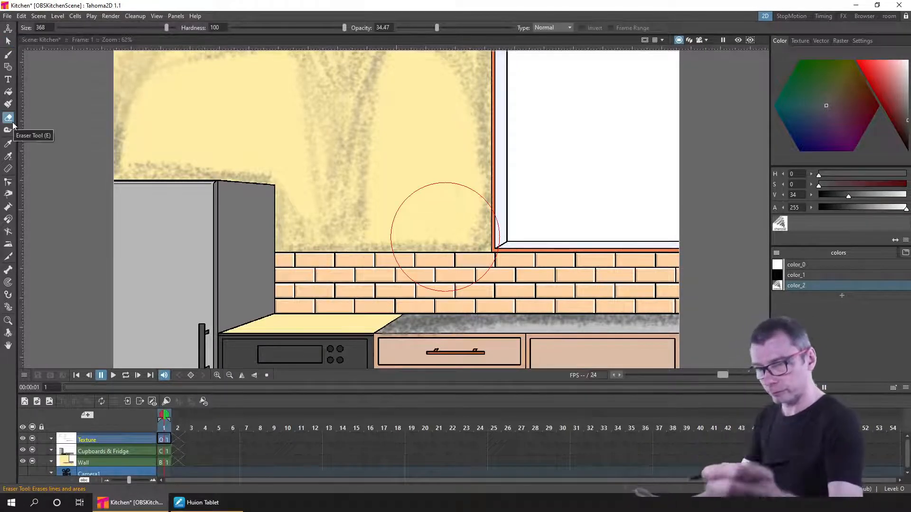
drag(437, 27, 482, 29)
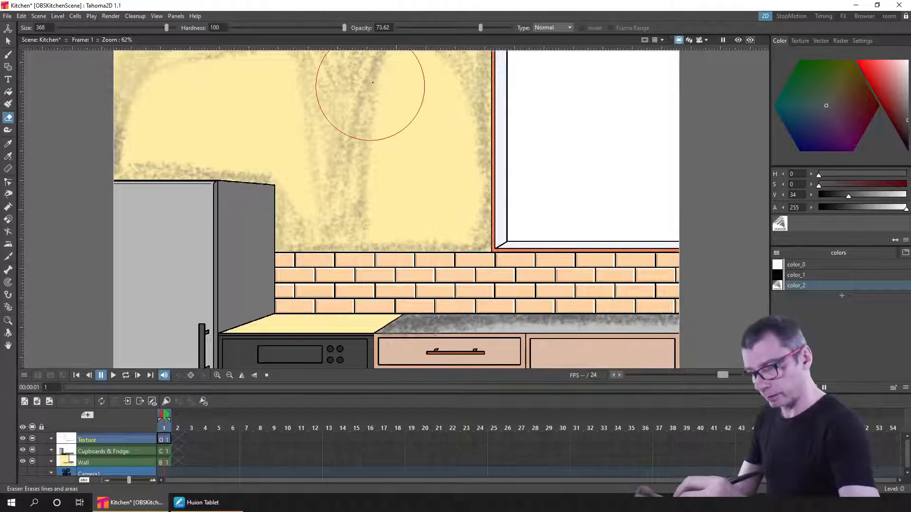
mouse_move(369, 85)
mouse_down()
mouse_move(362, 136)
mouse_move(358, 49)
mouse_up()
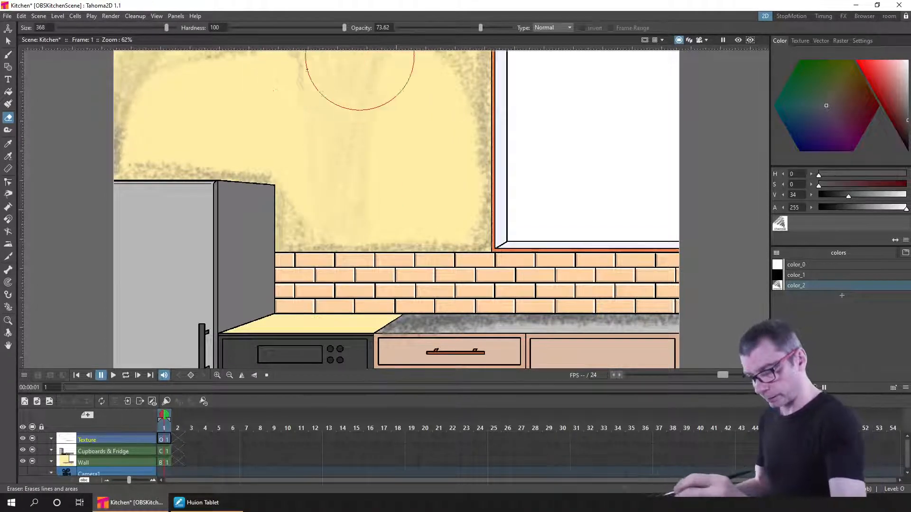
mouse_move(263, 84)
mouse_down()
mouse_move(131, 134)
mouse_move(207, 159)
mouse_move(255, 195)
mouse_move(268, 234)
mouse_move(310, 258)
mouse_move(377, 262)
mouse_move(470, 232)
mouse_move(486, 158)
mouse_move(428, 63)
mouse_move(310, 73)
mouse_move(224, 113)
mouse_move(315, 332)
mouse_move(729, 322)
mouse_up()
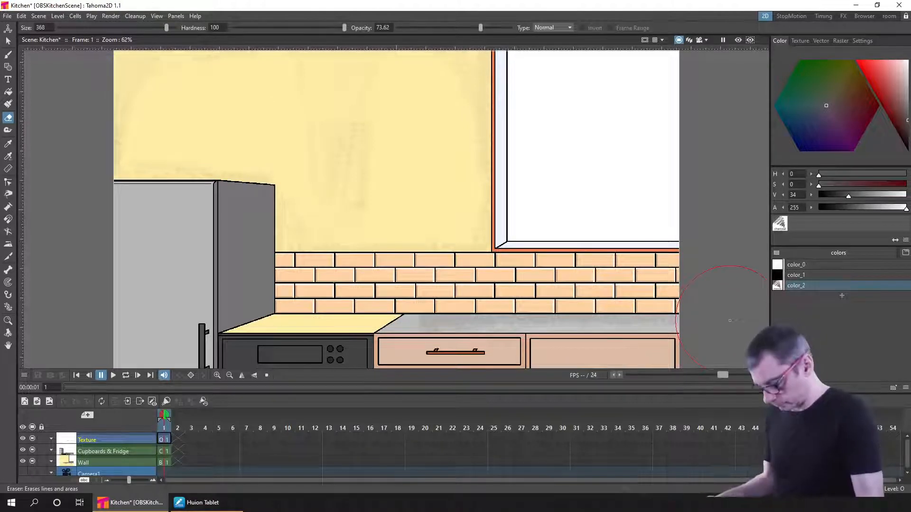
Undo the last eraser stroke and fade the worktop texture again, then soften the grime with the eraser at size 72 and opacity 52.34.
key(ctrl+z)
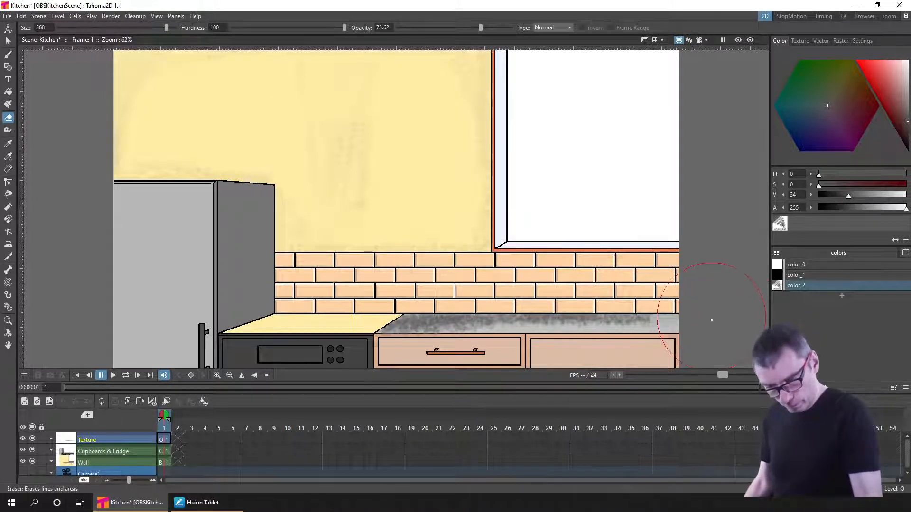
drag(708, 325, 389, 328)
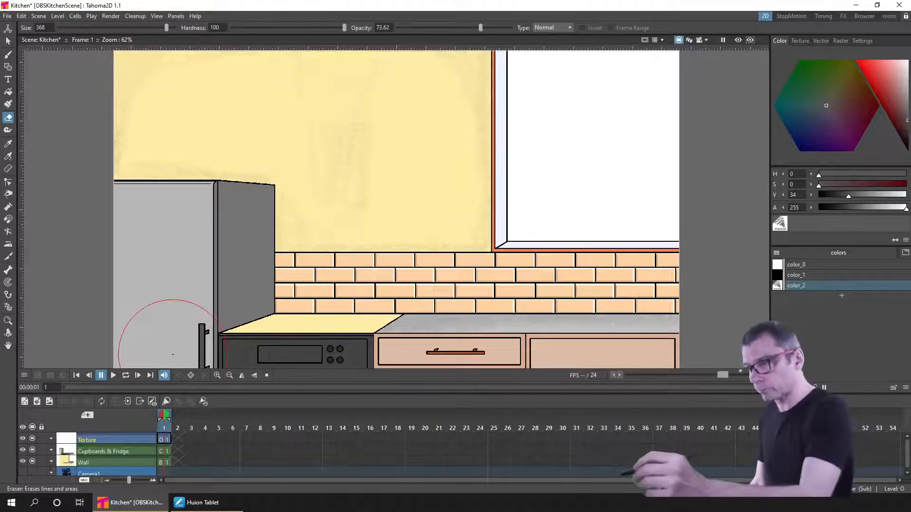
drag(164, 30, 155, 28)
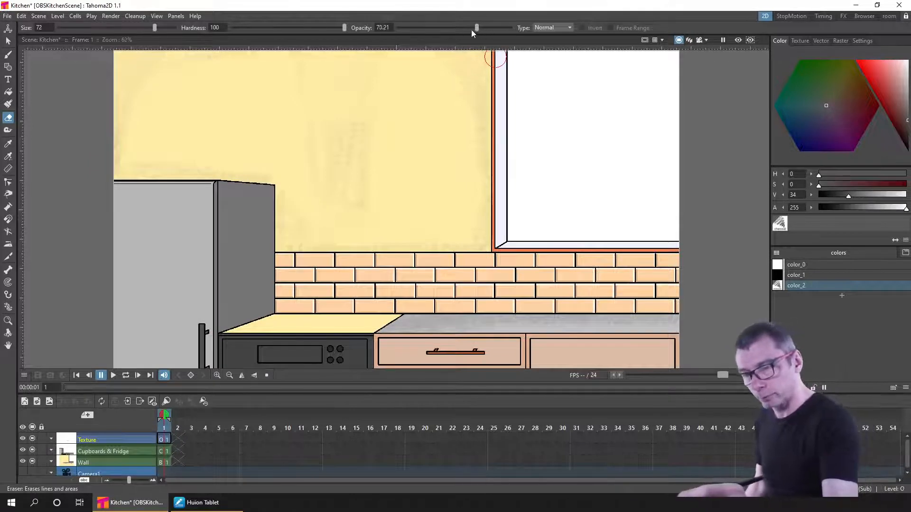
drag(472, 29, 458, 27)
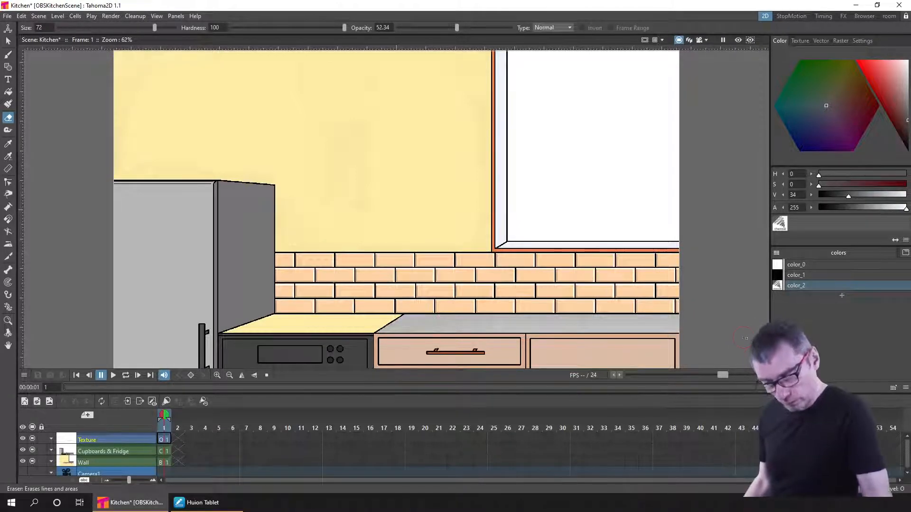
Save the scene, return from the Room Background sub-scene to the main scene and save again.
key(ctrl+s)
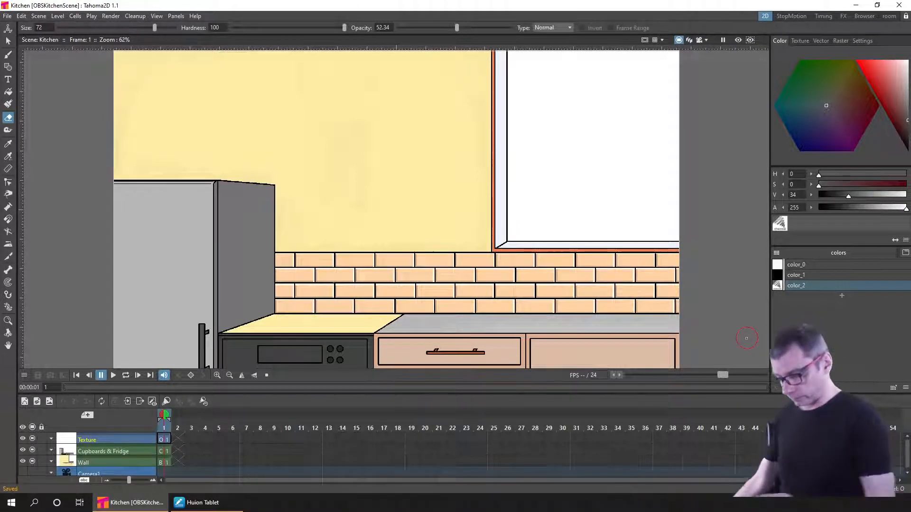
click(136, 402)
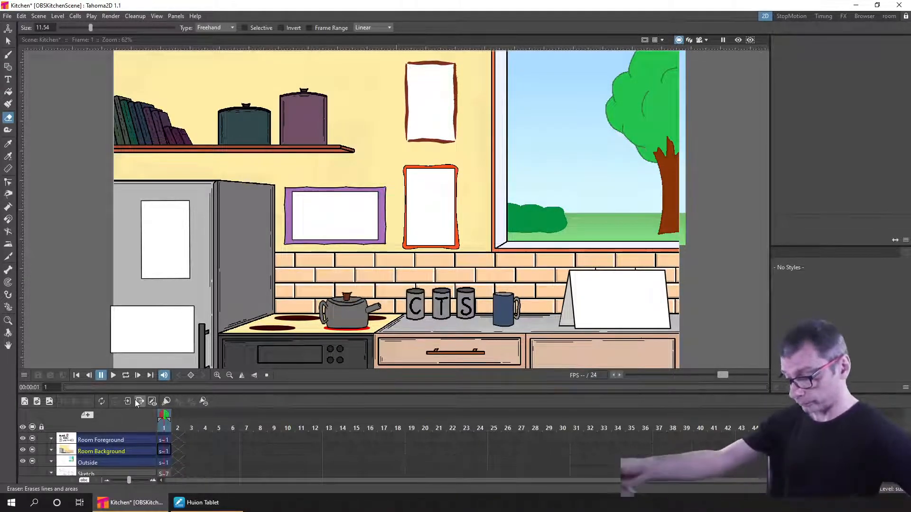
key(ctrl+s)
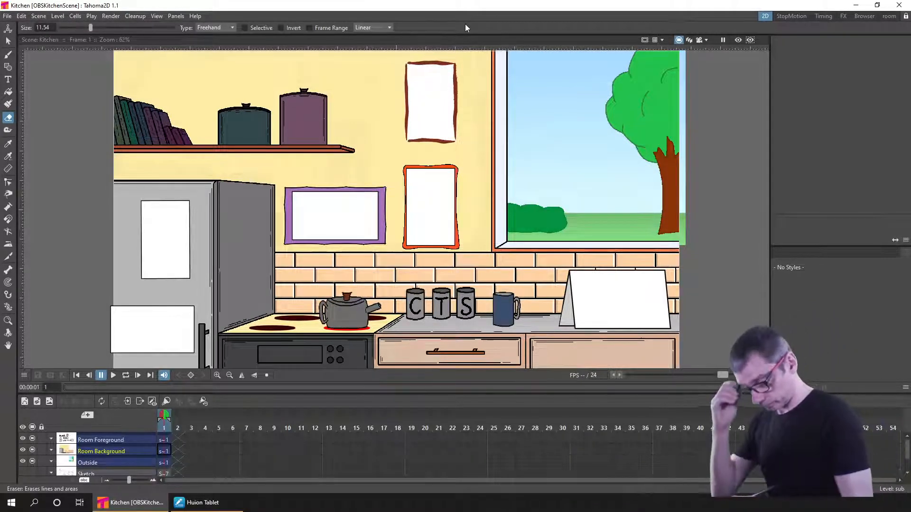
Open the Room Foreground sub-scene and turn on Edit in Place so the rest of the kitchen shows around it.
click(33, 440)
click(33, 439)
click(32, 440)
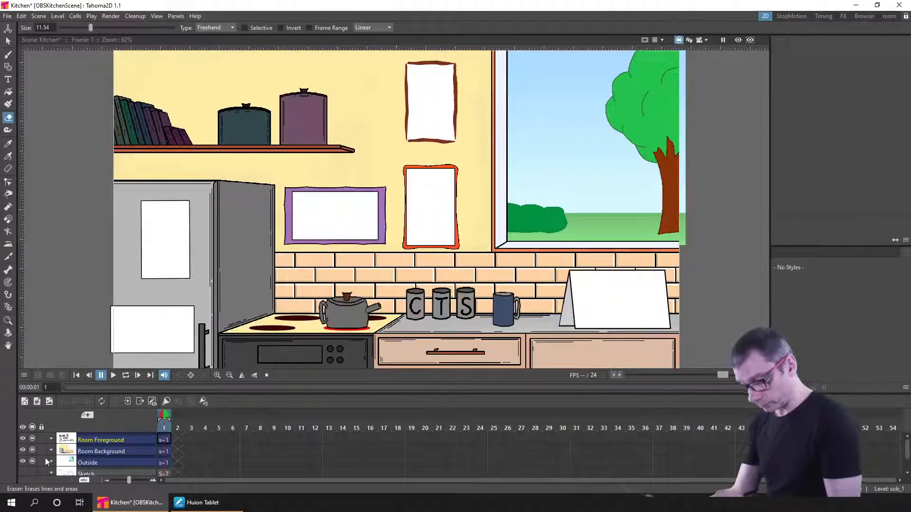
click(163, 440)
click(127, 401)
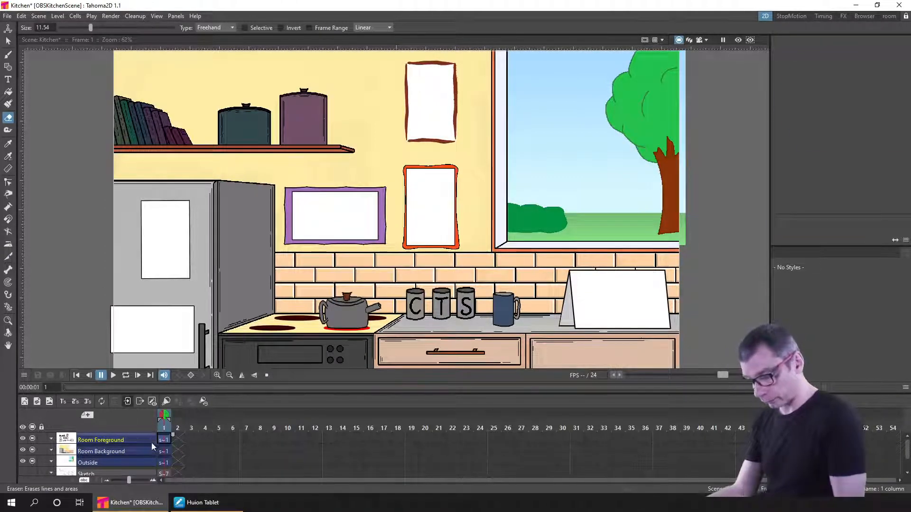
drag(180, 450, 178, 491)
mouse_move(184, 450)
mouse_down()
mouse_move(185, 470)
mouse_move(189, 423)
mouse_move(183, 479)
mouse_move(190, 438)
mouse_up()
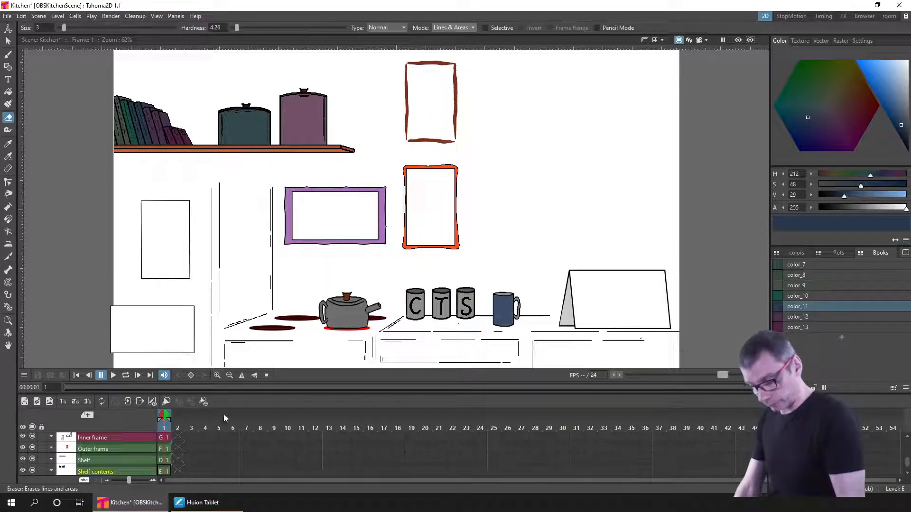
click(151, 401)
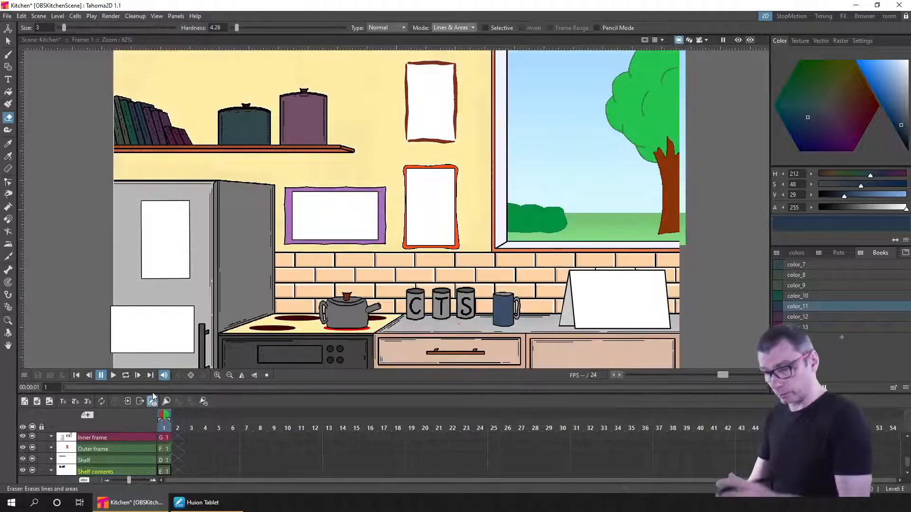
Delete the two white paper sheets on the fridge door from the Inner frame level and save the scene.
click(32, 449)
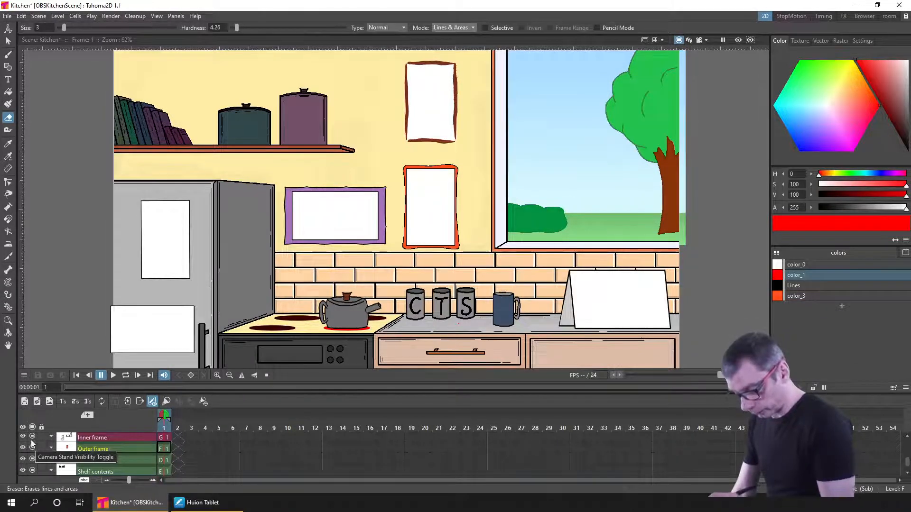
click(33, 439)
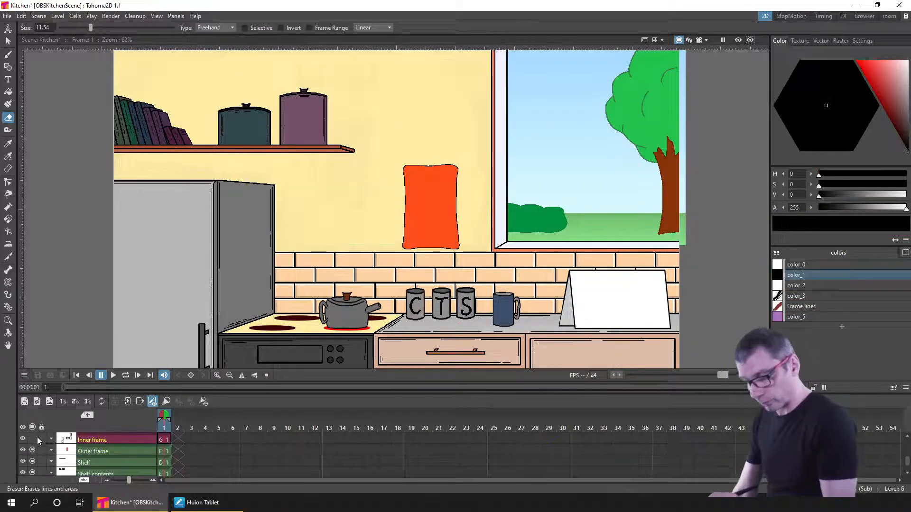
click(161, 440)
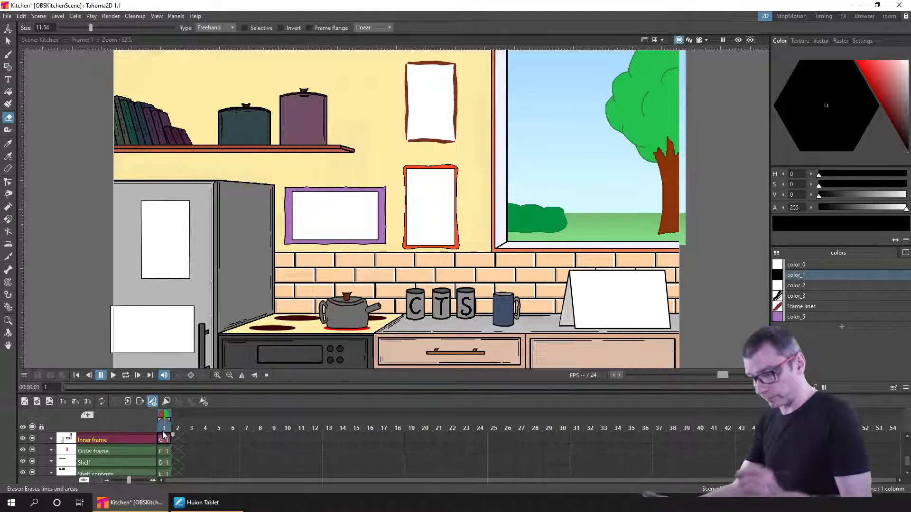
key(s)
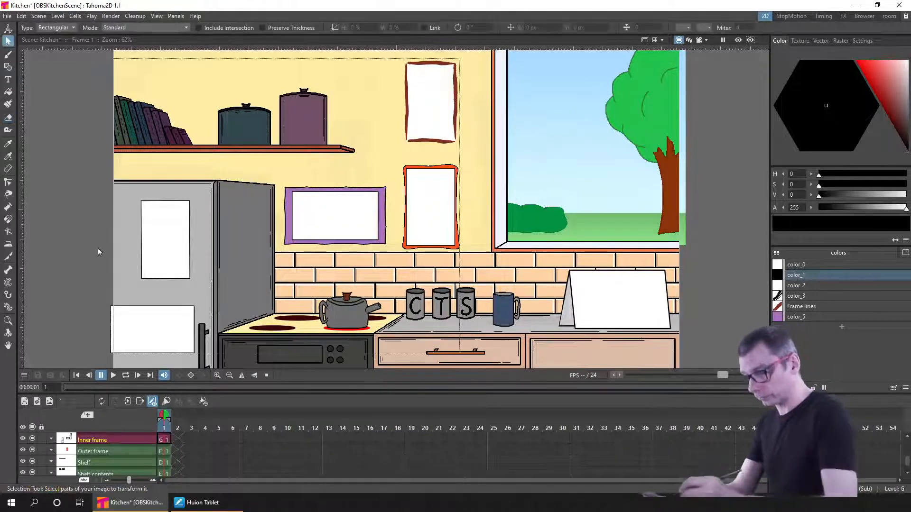
drag(102, 251, 169, 329)
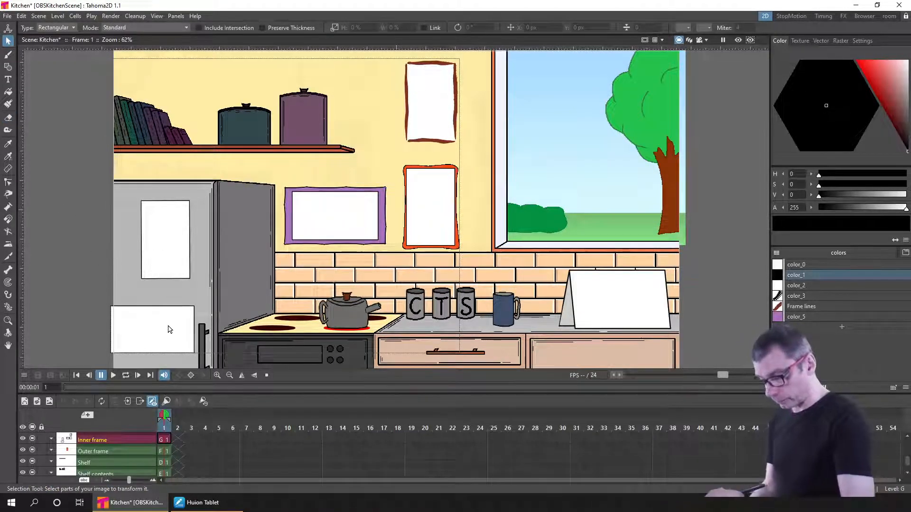
click(185, 211)
shift+click(136, 335)
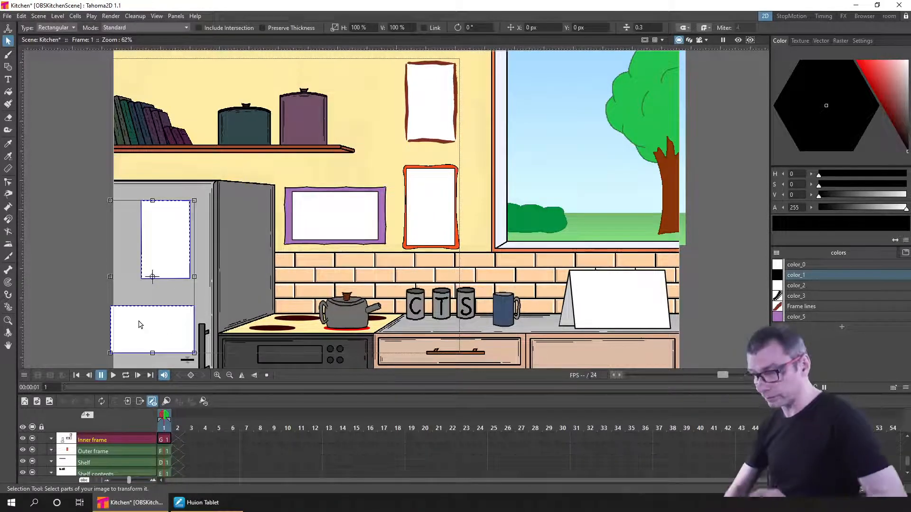
key(Delete)
key(ctrl+s)
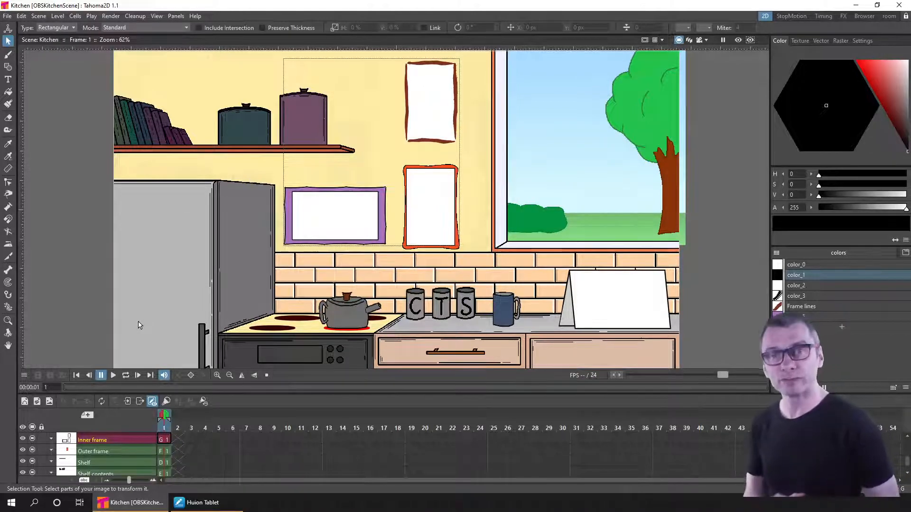
Load the DarrenT.tnz scene from the scenes folder of the _DarrenTCharacter project inside _Support.
click(7, 16)
click(29, 38)
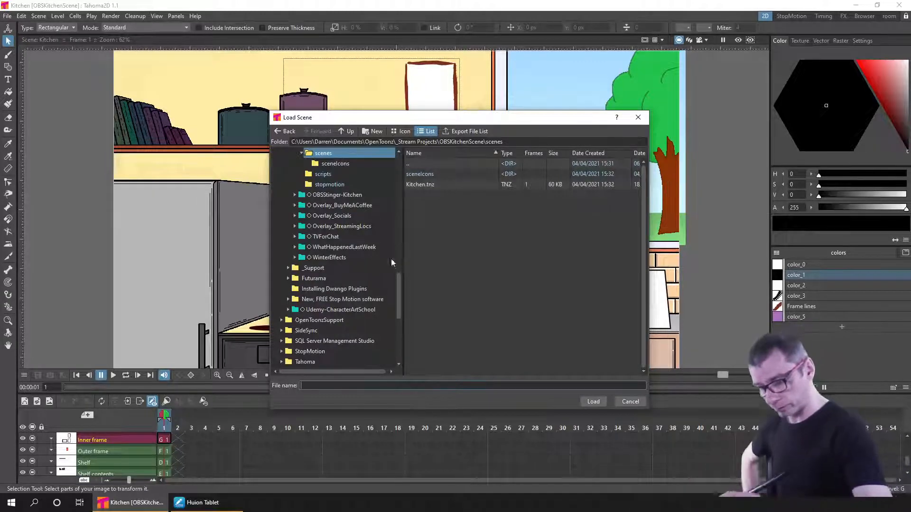
drag(397, 285, 402, 241)
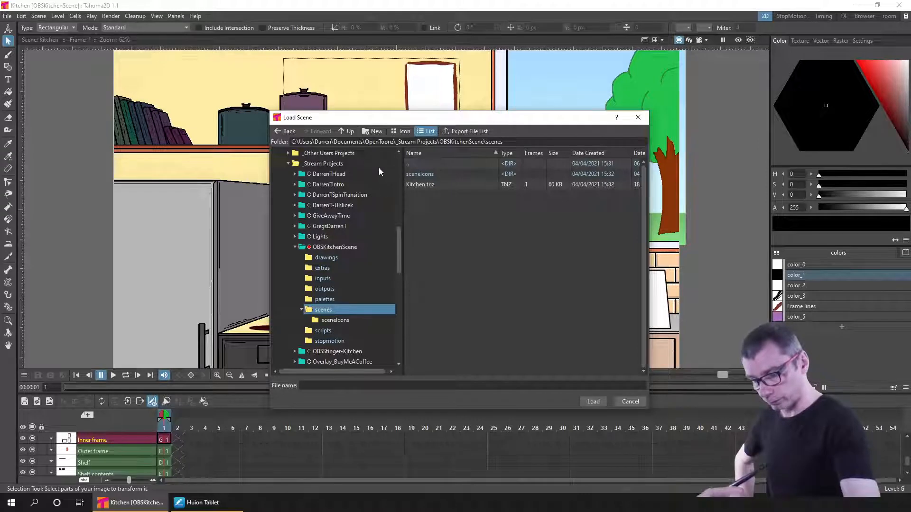
click(287, 163)
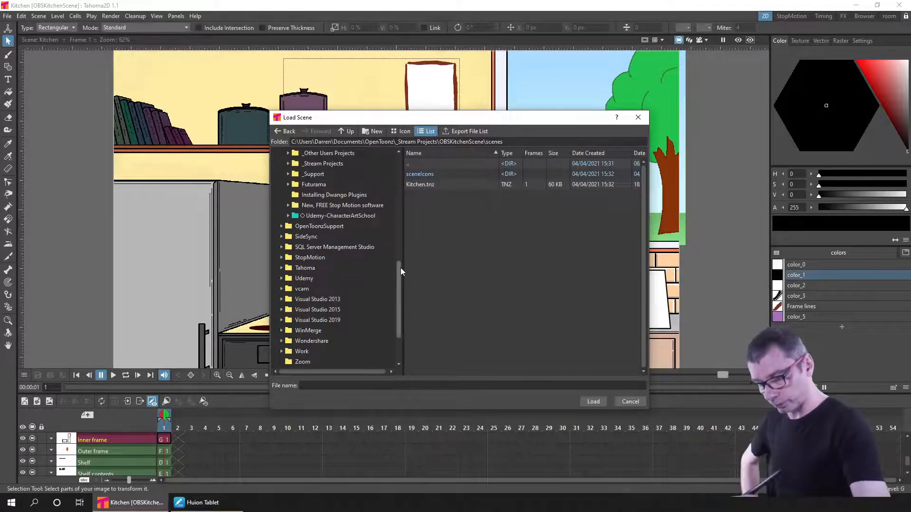
drag(400, 267, 398, 246)
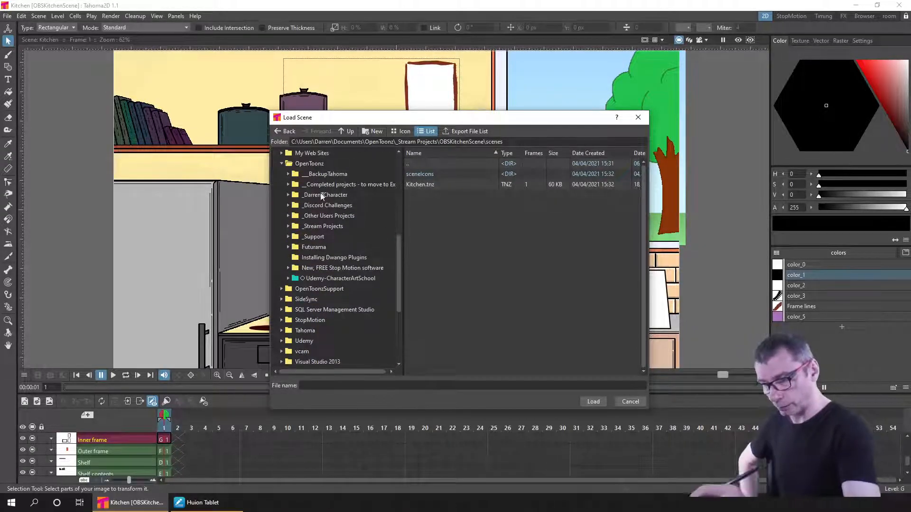
click(296, 198)
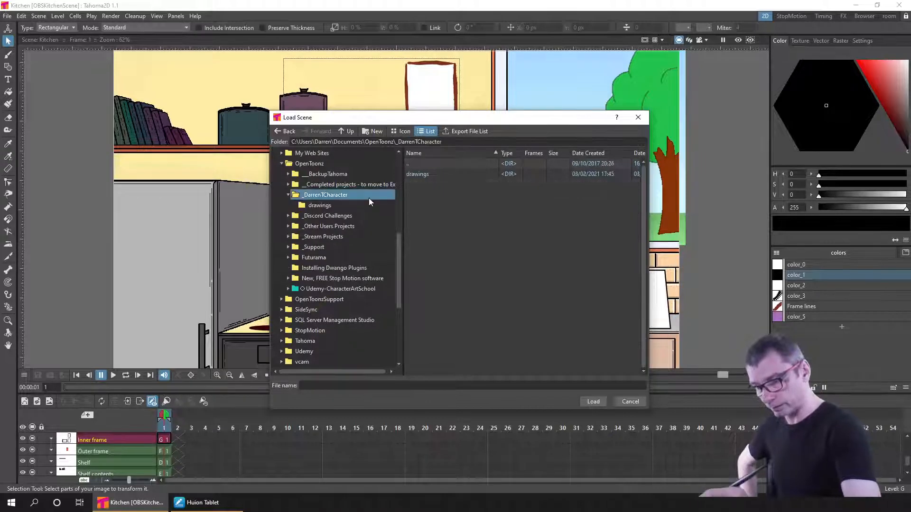
click(332, 248)
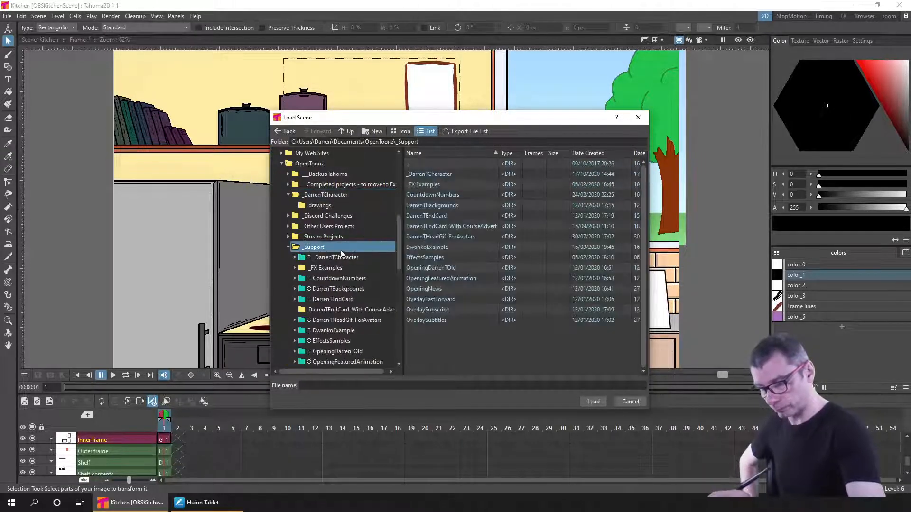
click(348, 257)
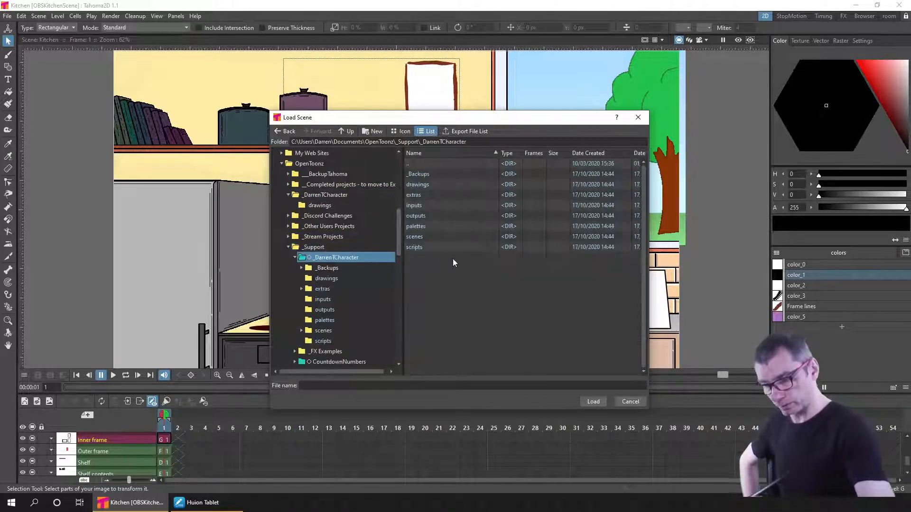
double_click(418, 237)
click(427, 184)
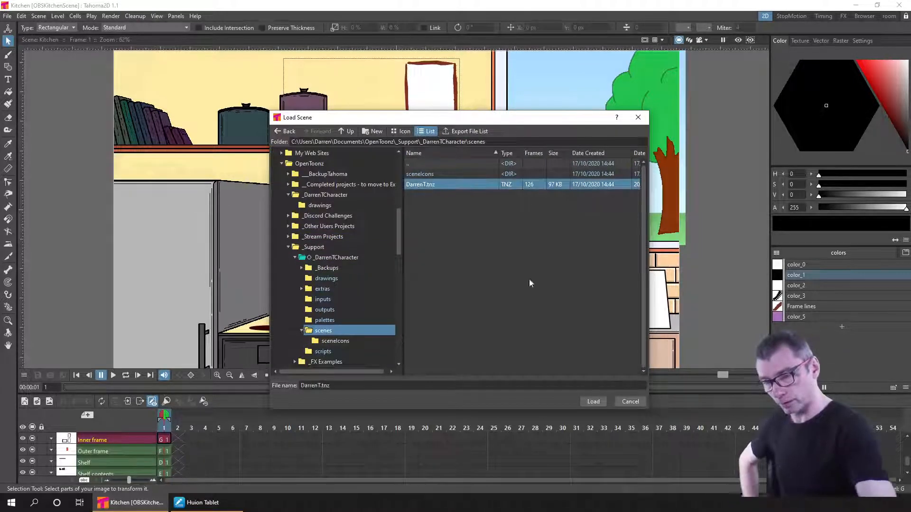
click(597, 402)
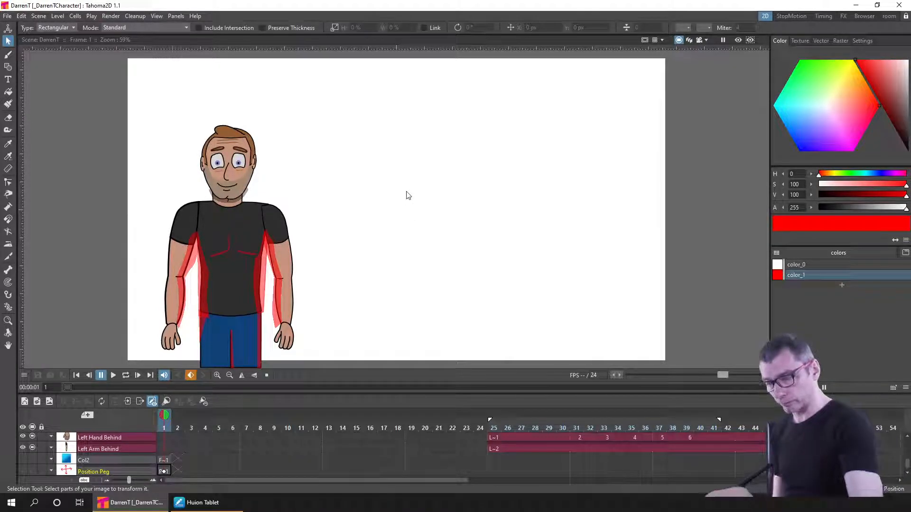
Enlarge the timeline and scrub through the frames up to about frame 50 to examine the character's poses and turns.
drag(379, 394, 388, 127)
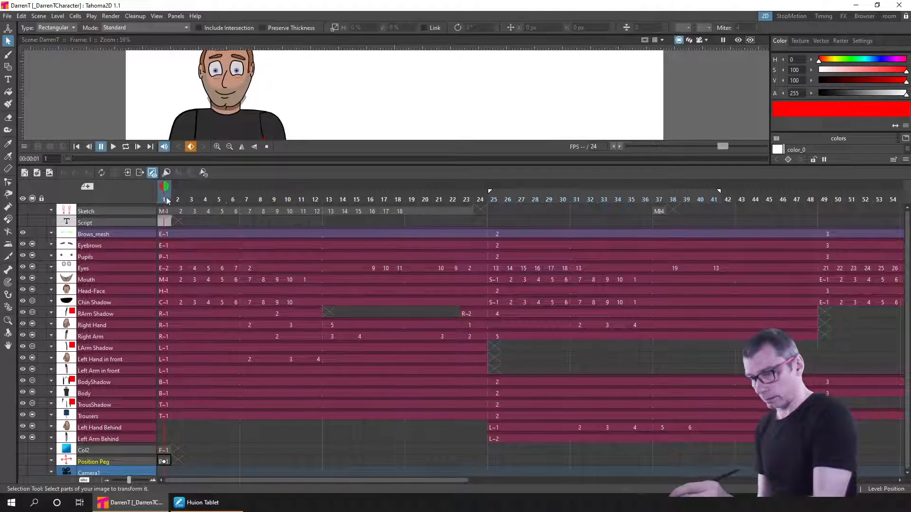
drag(166, 200, 447, 199)
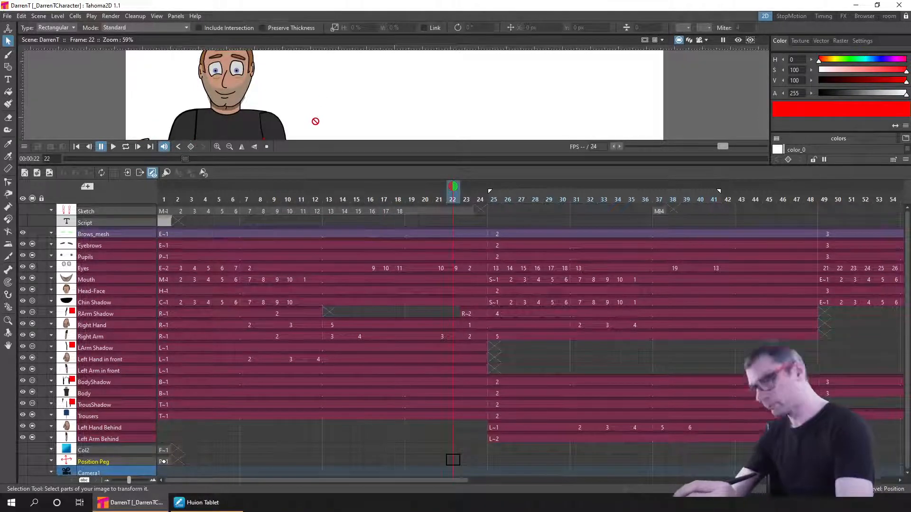
scroll(315, 121, down, 3)
click(329, 112)
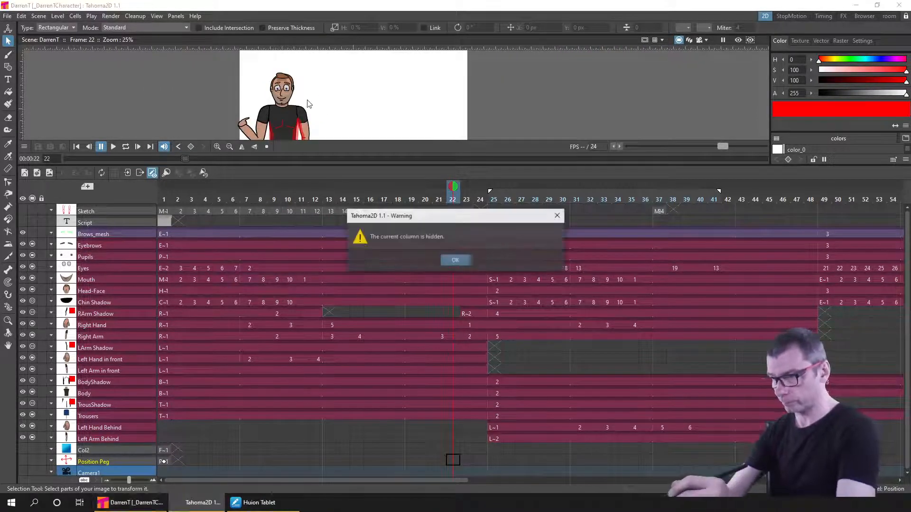
click(455, 259)
drag(435, 114, 387, 96)
drag(465, 200, 845, 178)
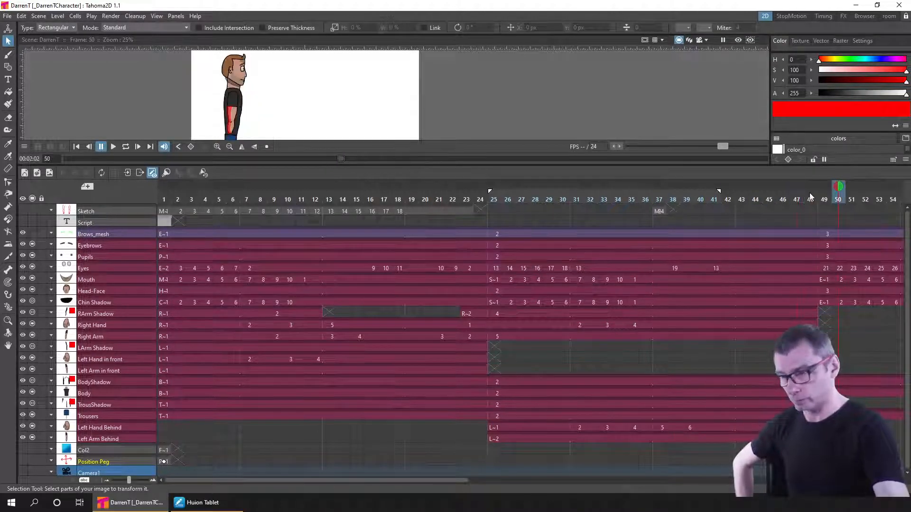
Return to frame 1 and enlarge the viewer area to show the whole front-facing character.
click(76, 146)
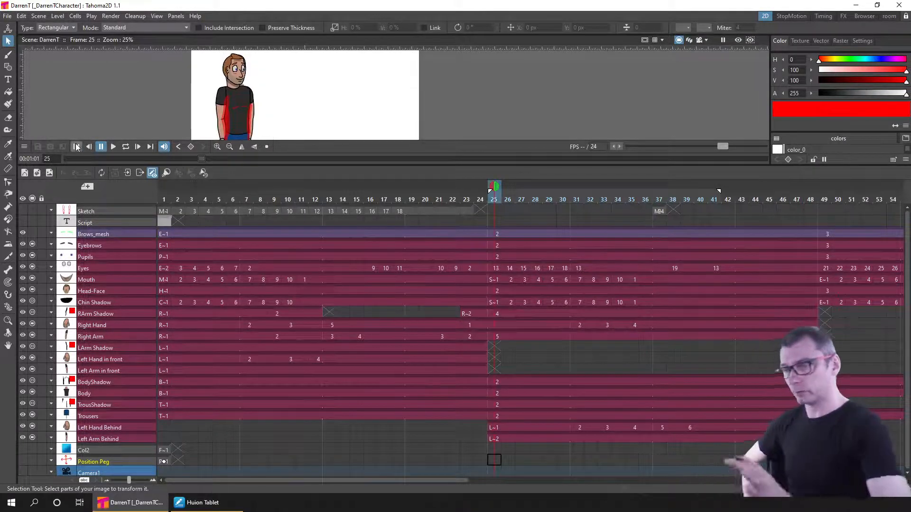
click(166, 199)
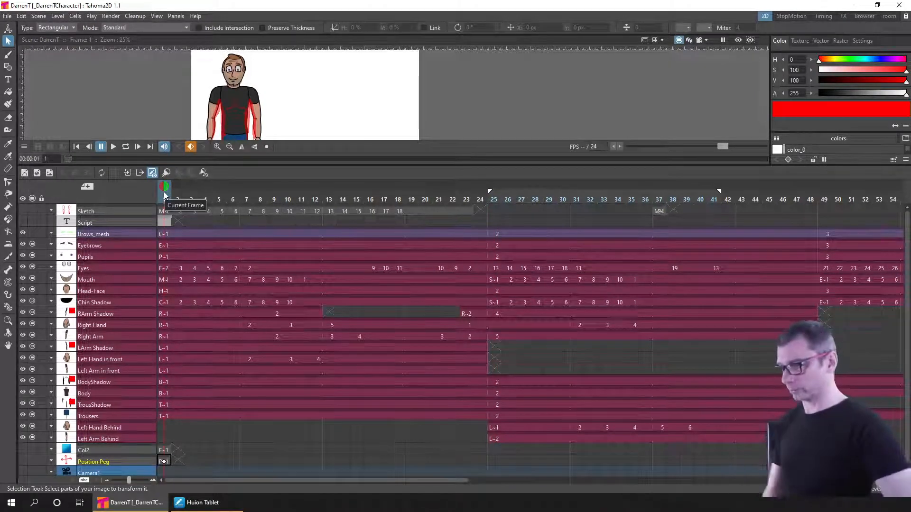
drag(316, 90, 340, 101)
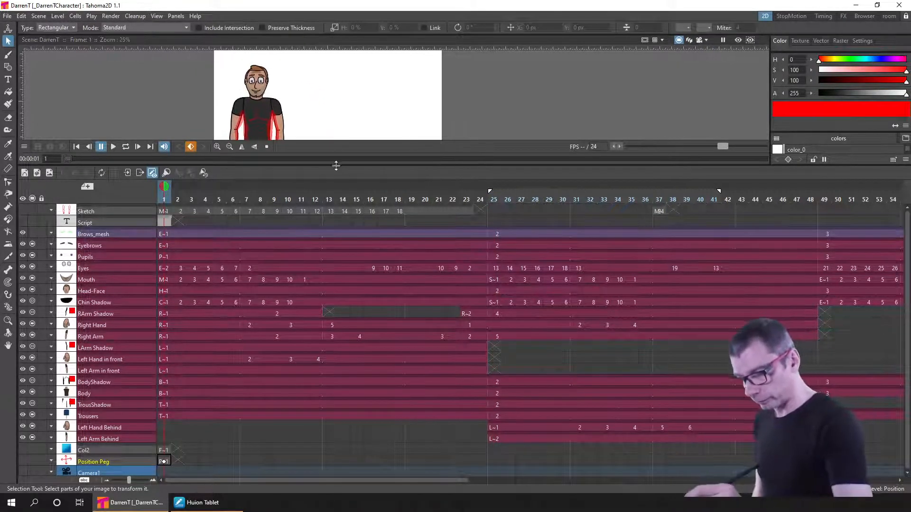
drag(337, 164, 325, 236)
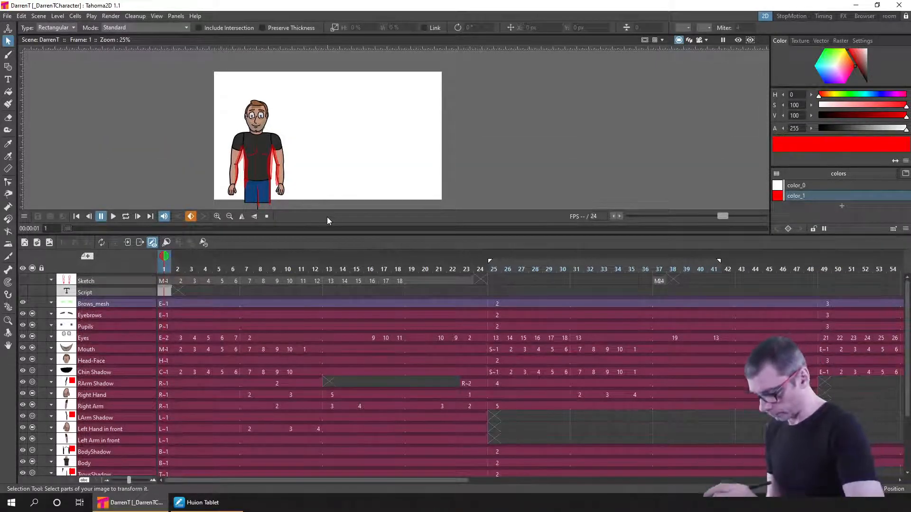
Delete the Sketch and Script columns and every column from Chin Shadow down through Position Peg, keeping only the face parts.
scroll(155, 377, down, 3)
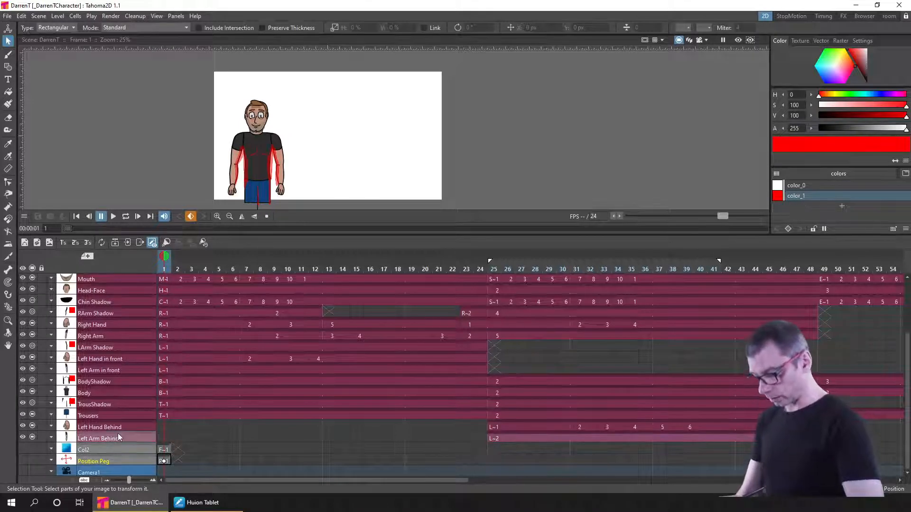
drag(120, 423, 121, 312)
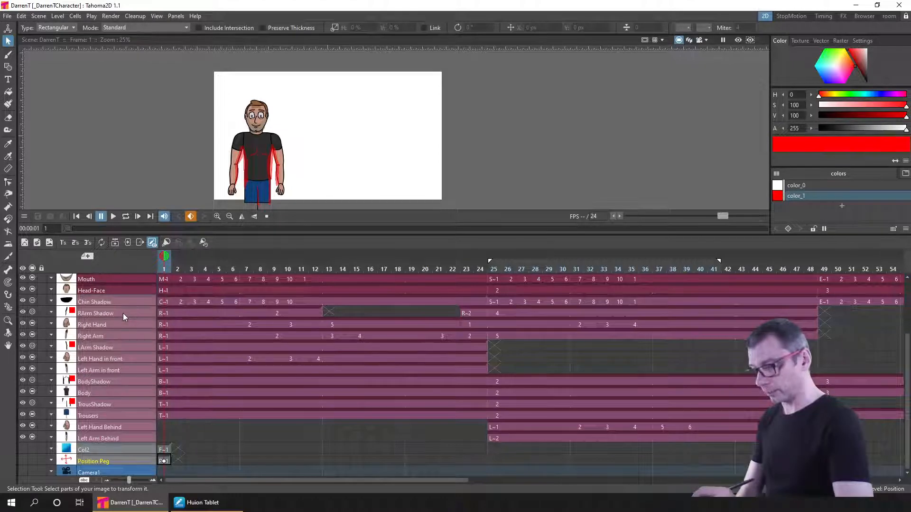
key(Delete)
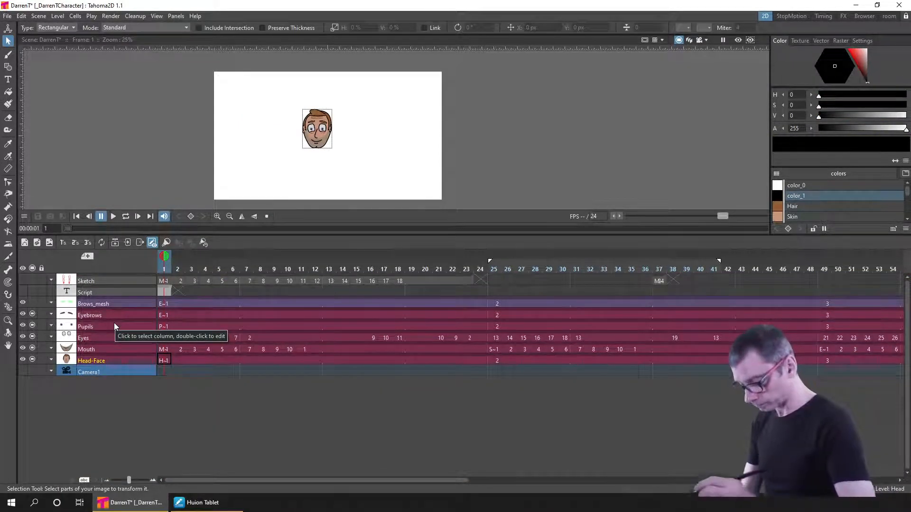
click(127, 281)
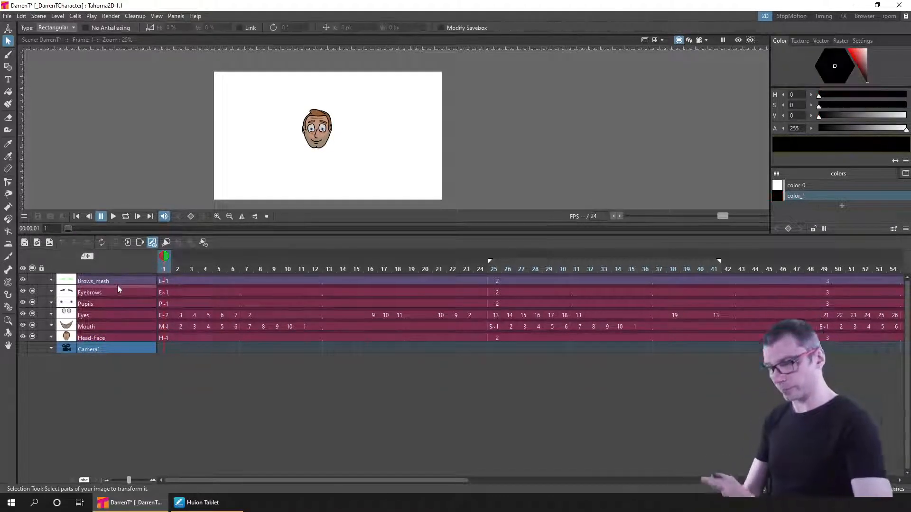
key(Delete)
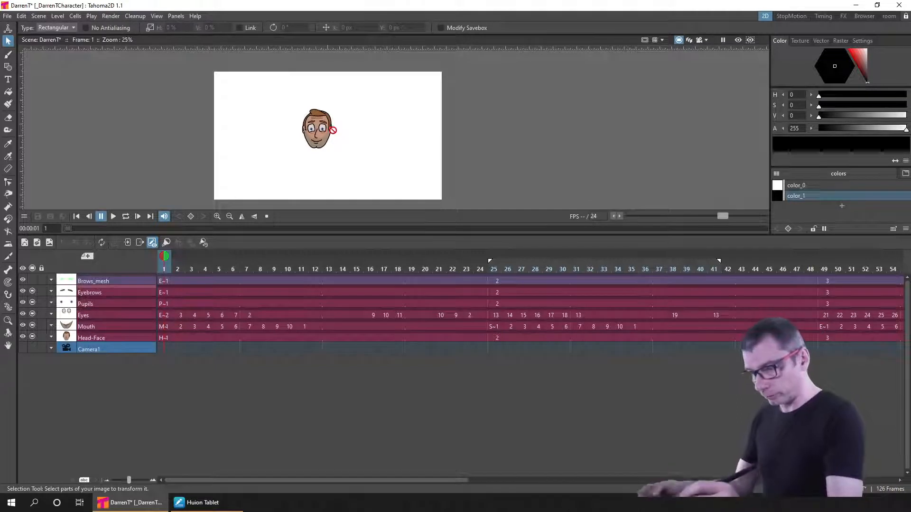
Turn on the viewer's render preview at frame 1 and briefly play the isolated head's animation.
scroll(338, 137, up, 1)
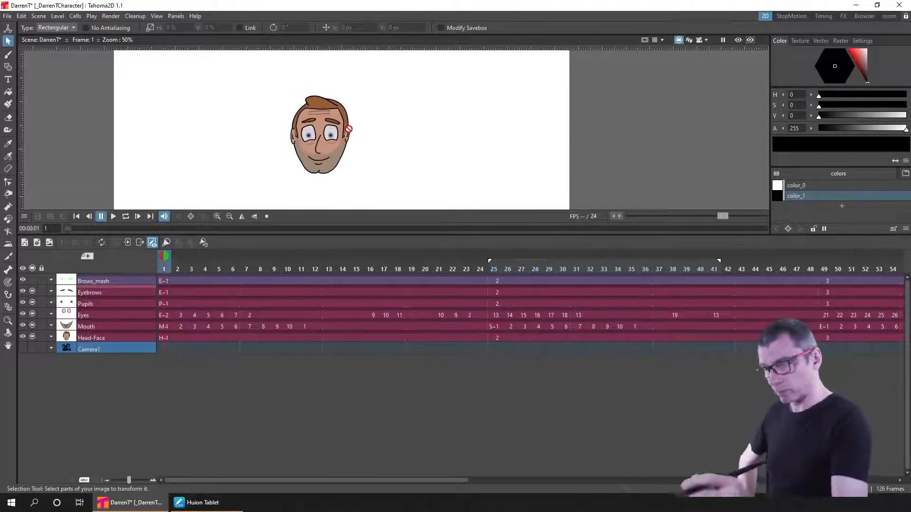
mouse_move(166, 270)
mouse_down()
mouse_move(247, 269)
mouse_move(164, 269)
mouse_up()
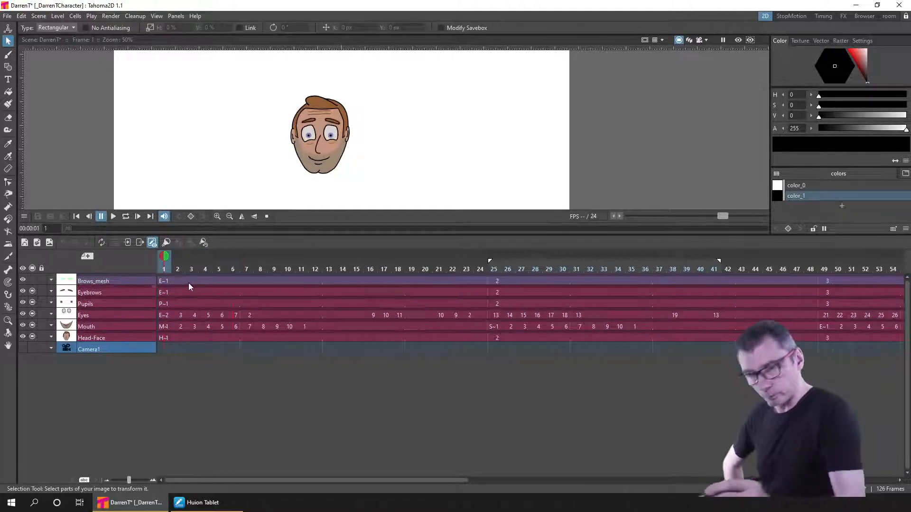
click(737, 41)
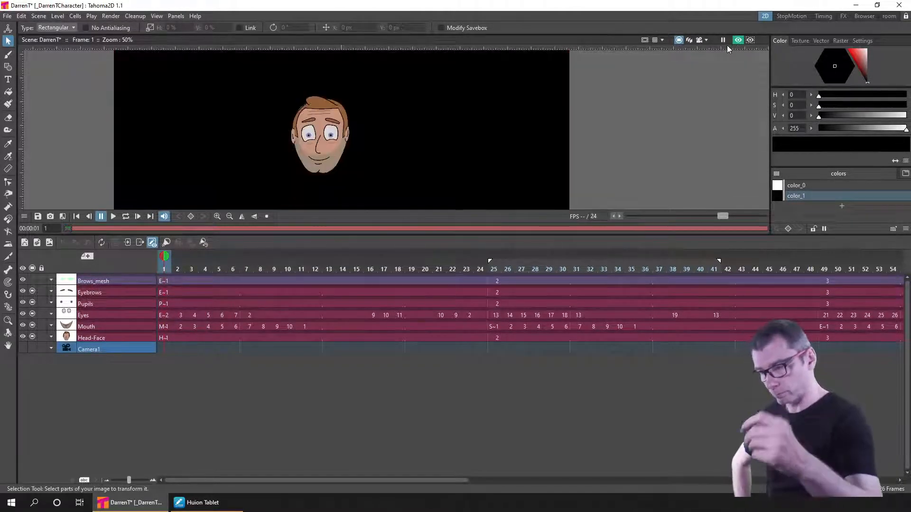
click(111, 216)
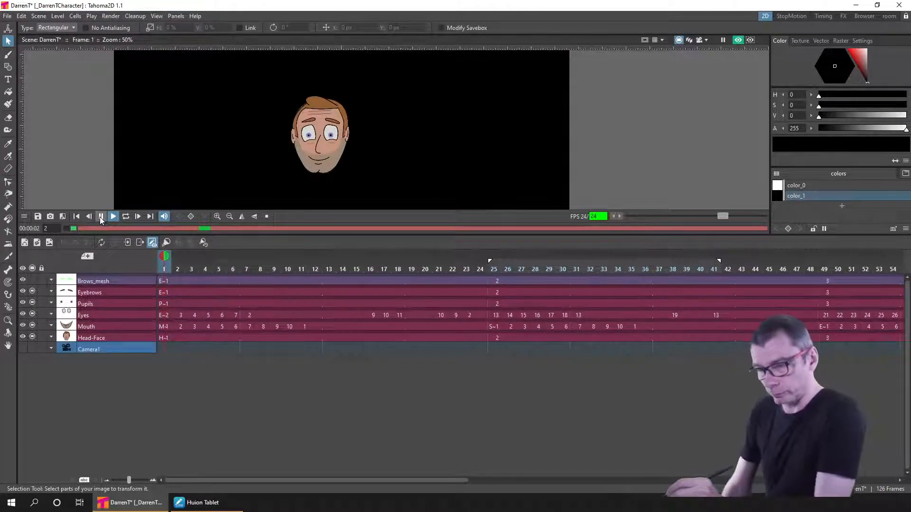
click(100, 218)
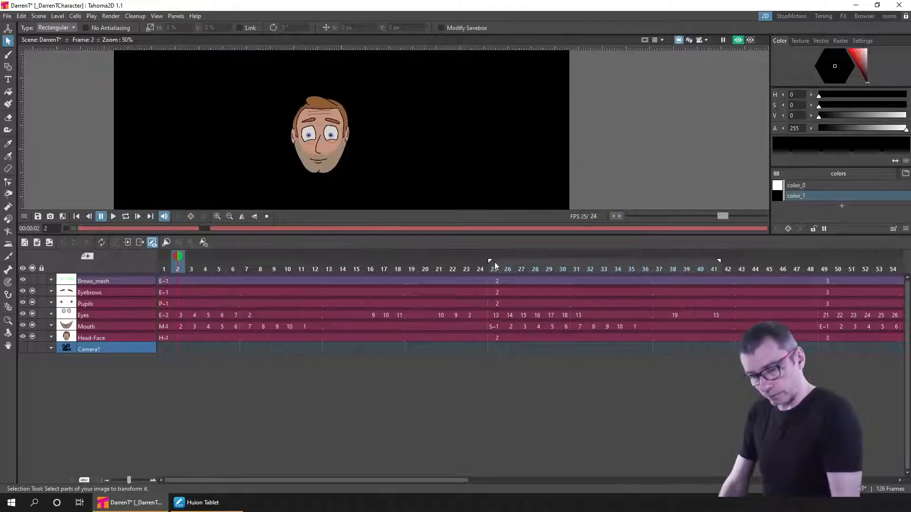
Set the playback range to frames 1 to 24 and replay the head animation within it.
drag(490, 261, 175, 263)
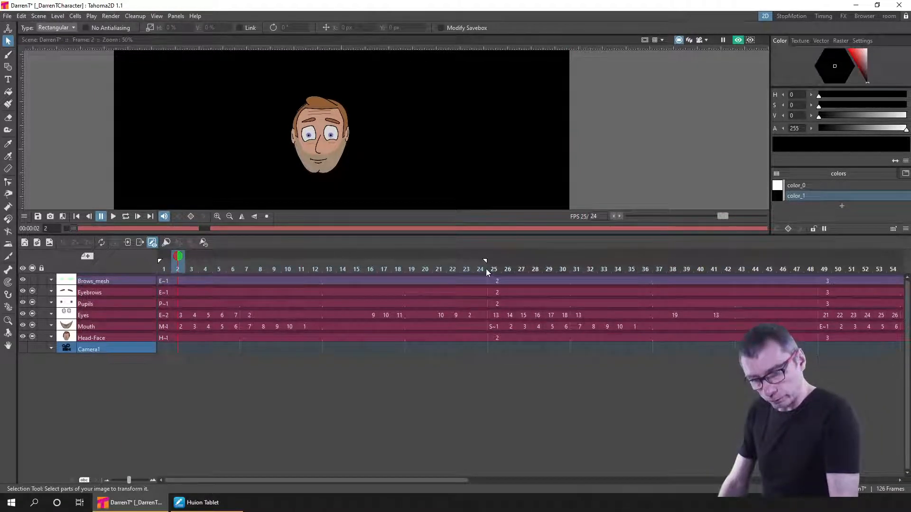
click(89, 216)
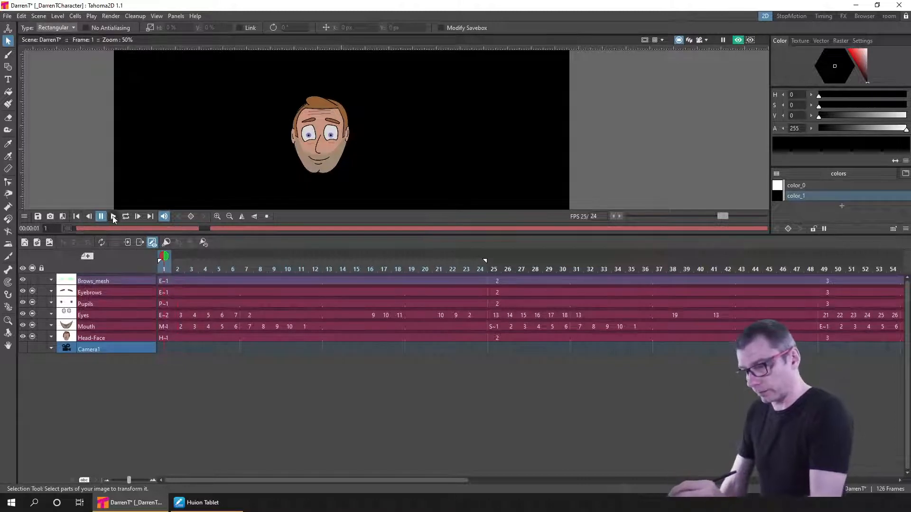
click(114, 216)
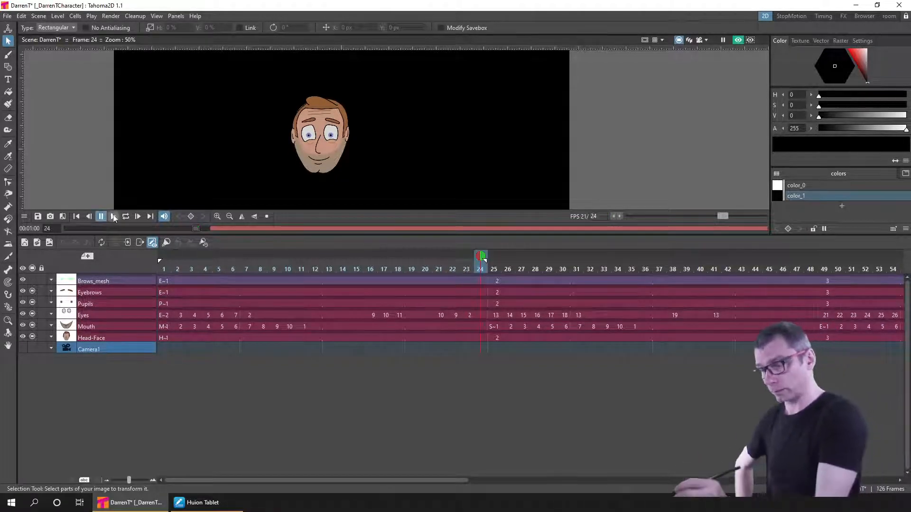
click(75, 216)
click(113, 216)
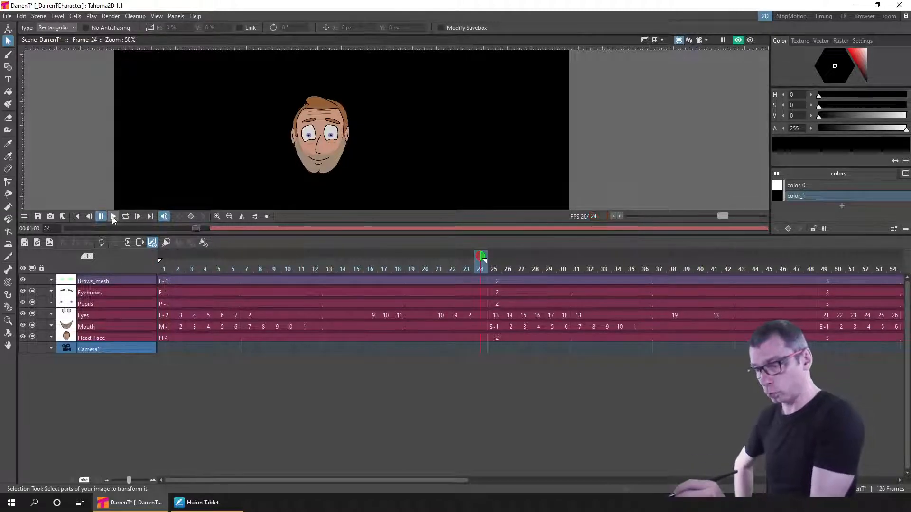
click(112, 216)
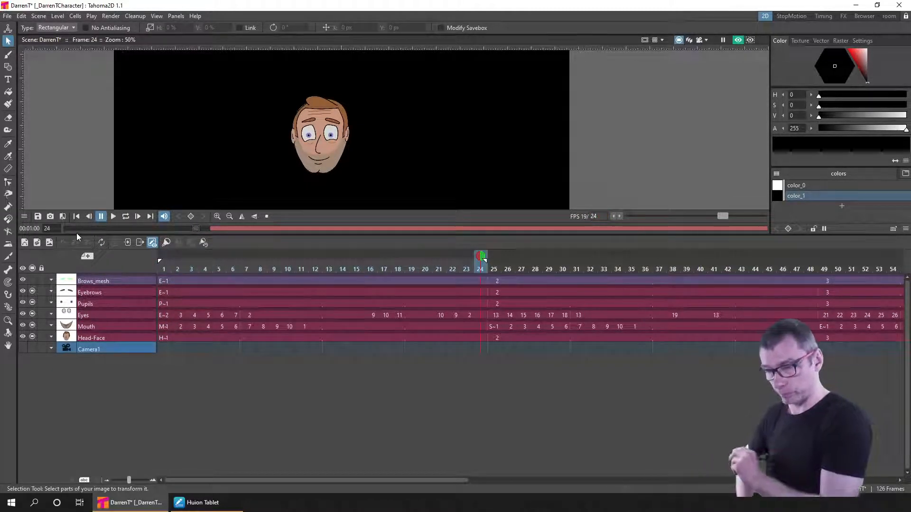
Compare the face at frames 1 and 2 and settle on frame 1.
click(166, 273)
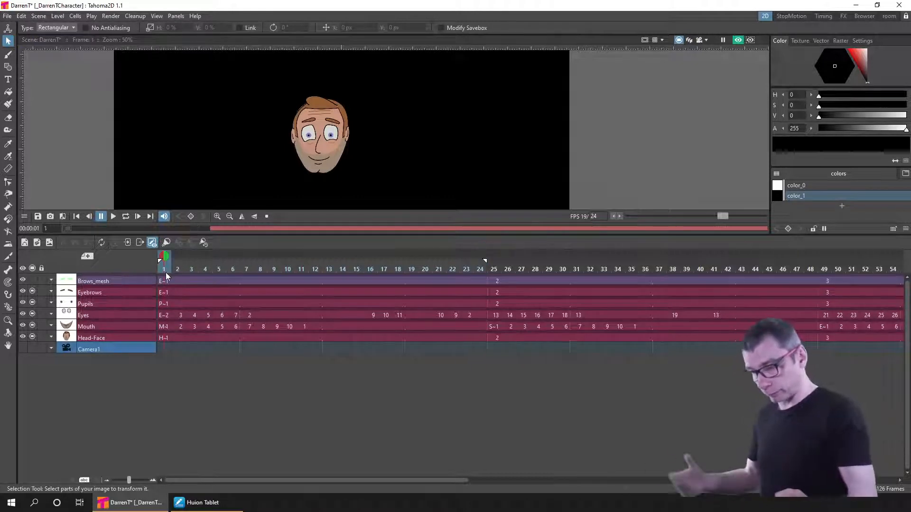
click(176, 269)
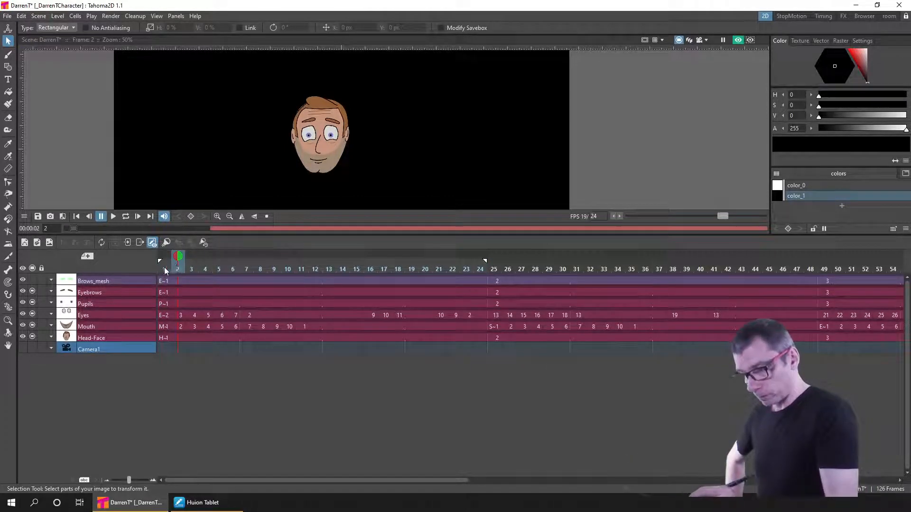
click(165, 270)
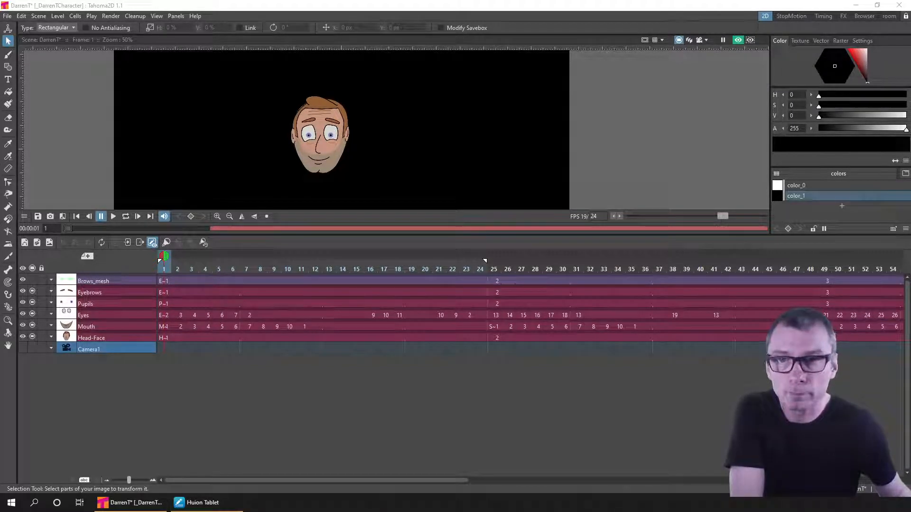
Check the project's outputs folder, and render frame 1 of the head there as a PNG named DarrenTMagnet1.
drag(910, 223, 700, 189)
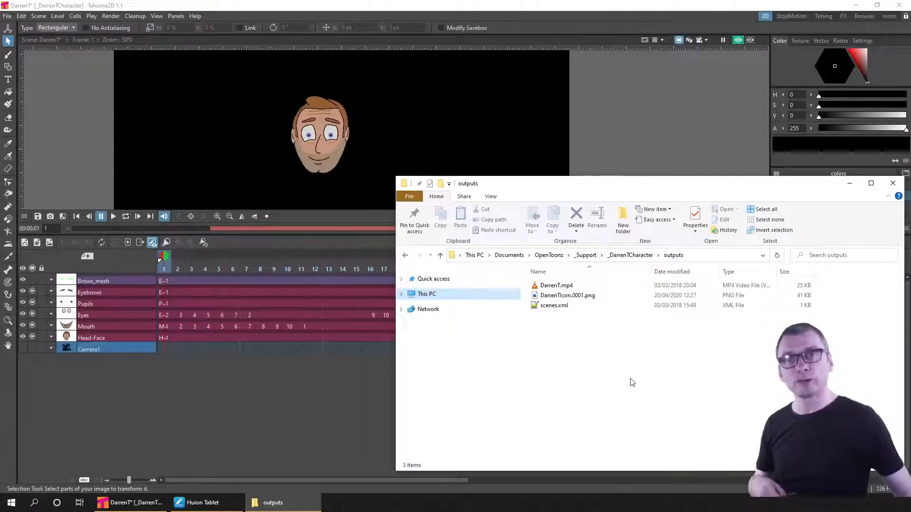
click(293, 13)
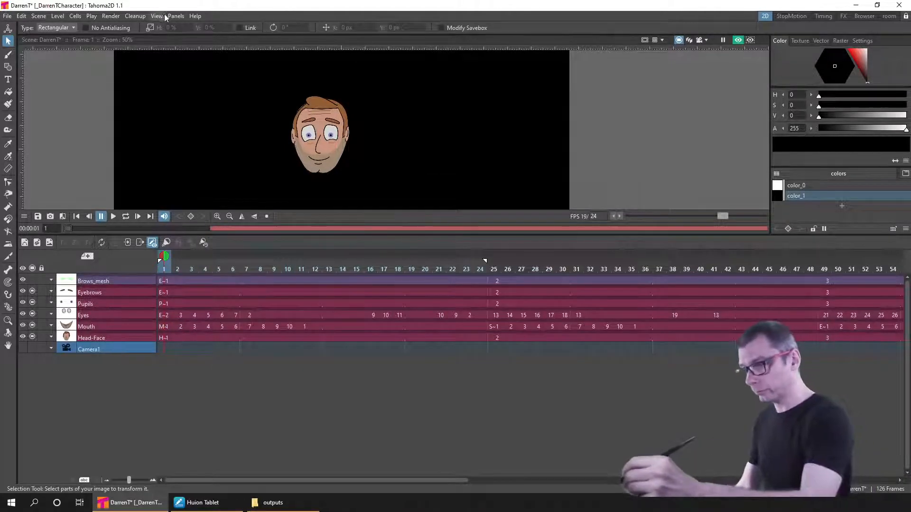
click(110, 16)
click(182, 61)
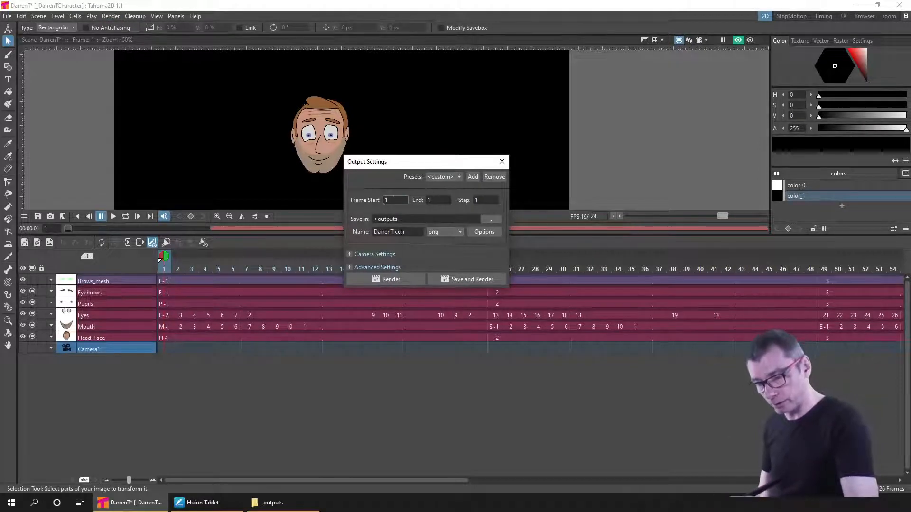
click(406, 232)
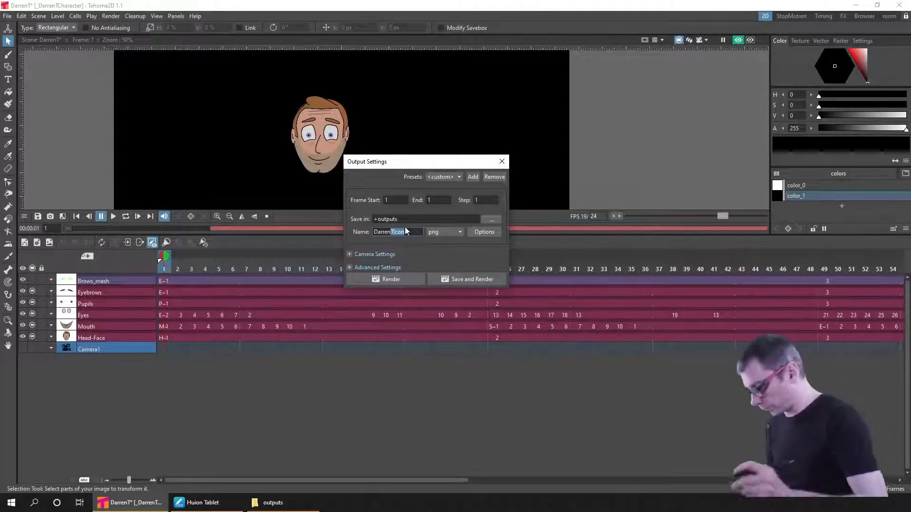
key(BackSpace)
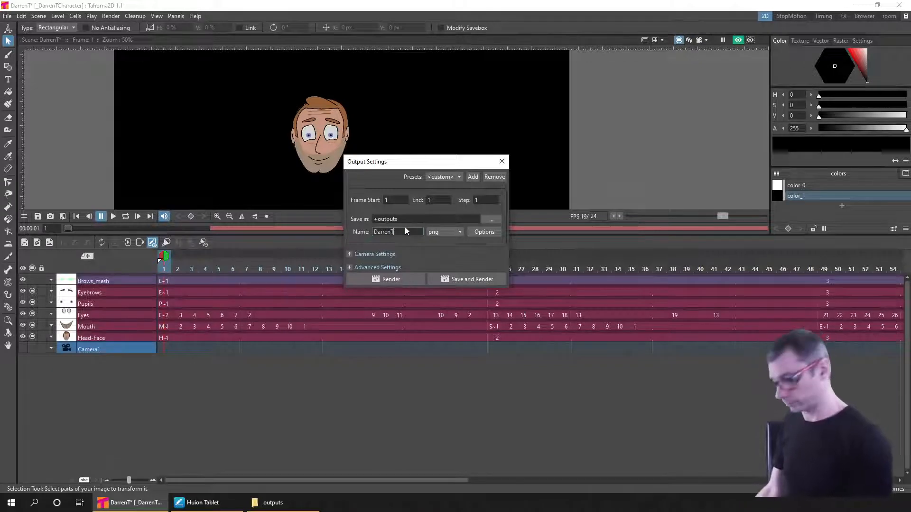
text(Mag)
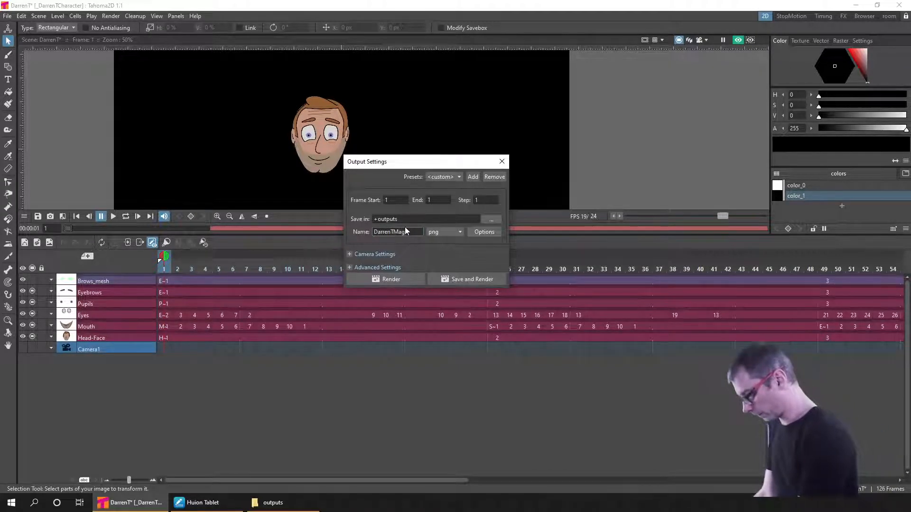
text(net)
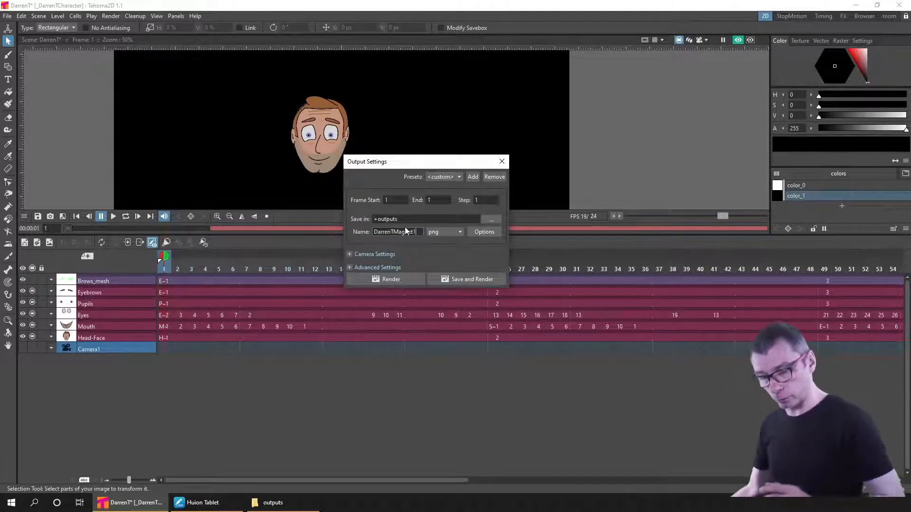
text(1)
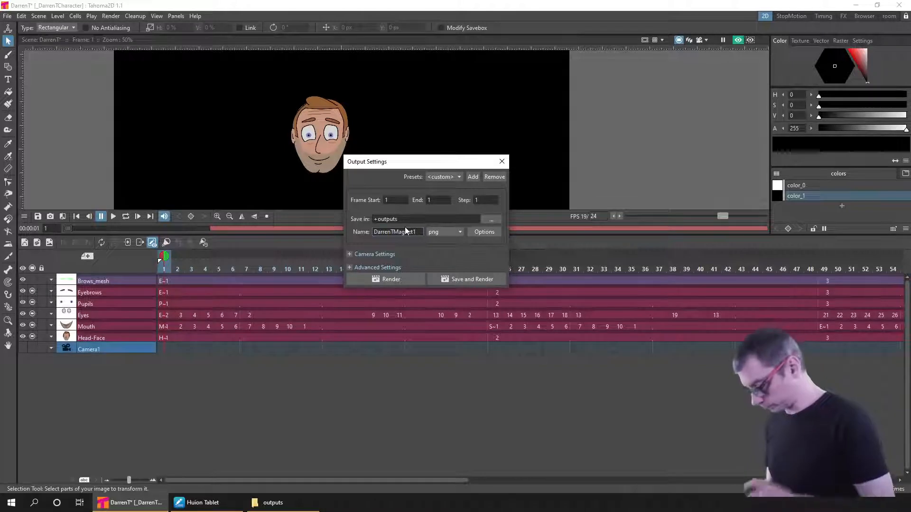
click(391, 281)
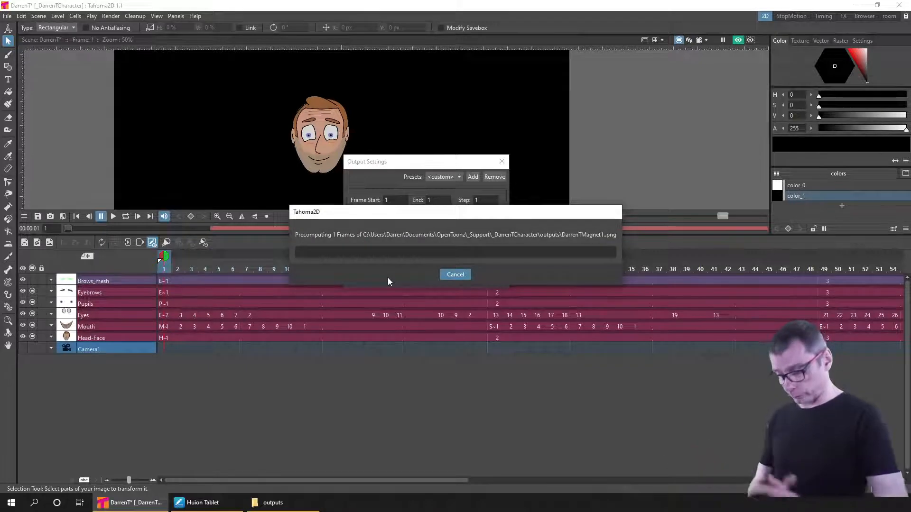
Switch to the outputs folder in File Explorer and show large icons to inspect the rendered DarrenTMagnet1.0001.png.
click(279, 501)
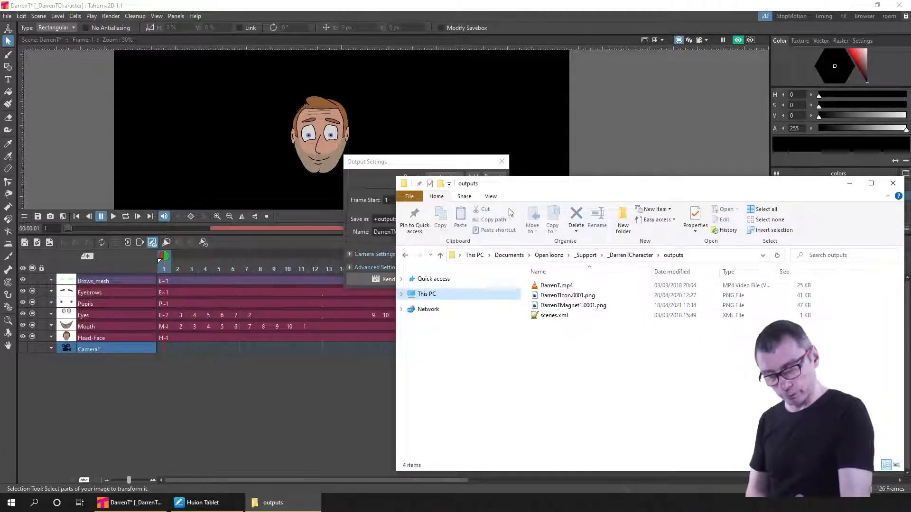
click(490, 197)
click(578, 213)
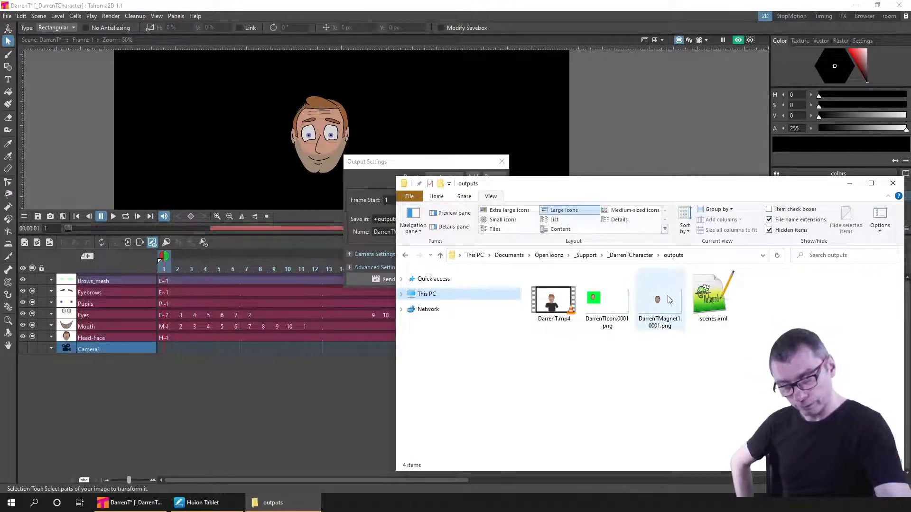
mouse_move(667, 303)
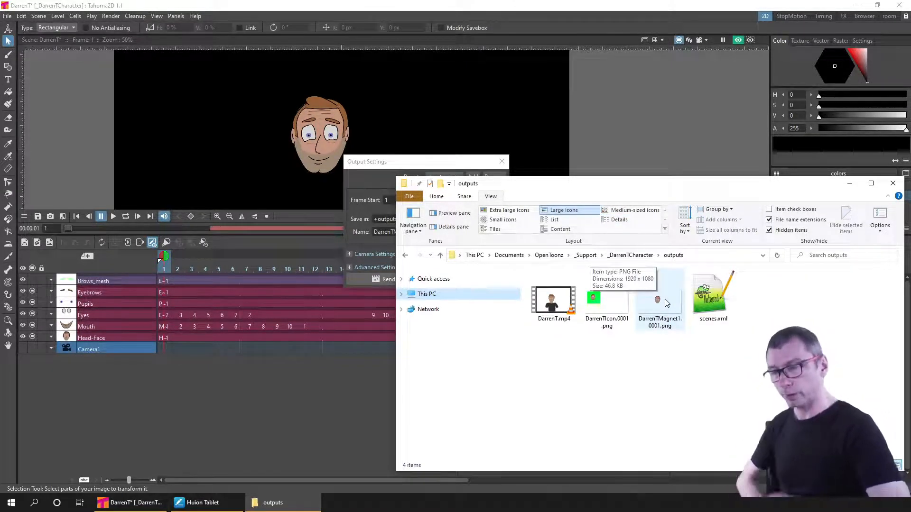
Switch back to Tahoma2D, expand the output settings' camera section, and open the Current Camera Settings beside it.
click(433, 161)
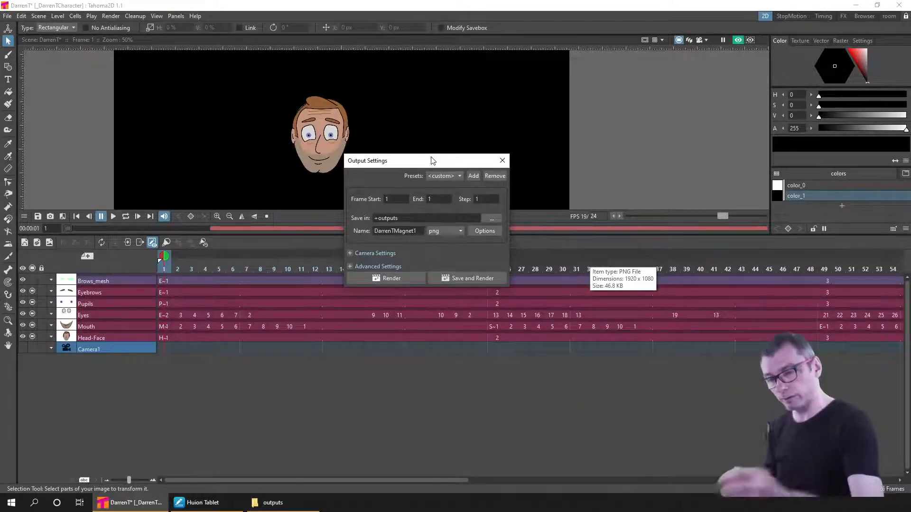
click(351, 253)
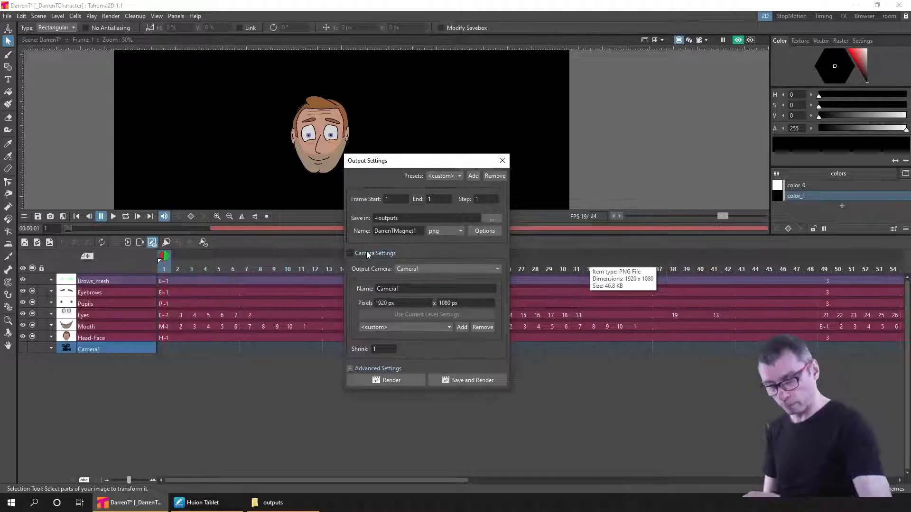
drag(458, 162, 664, 138)
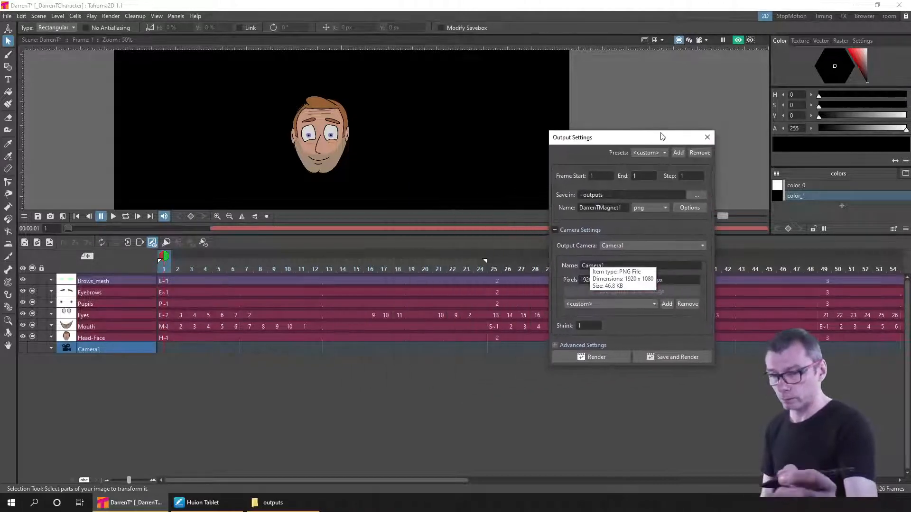
click(39, 17)
click(49, 37)
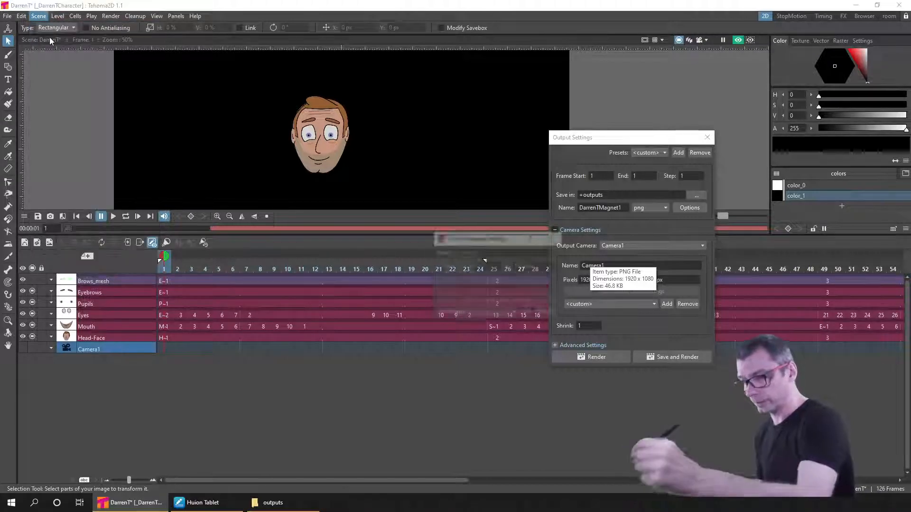
drag(511, 238, 479, 177)
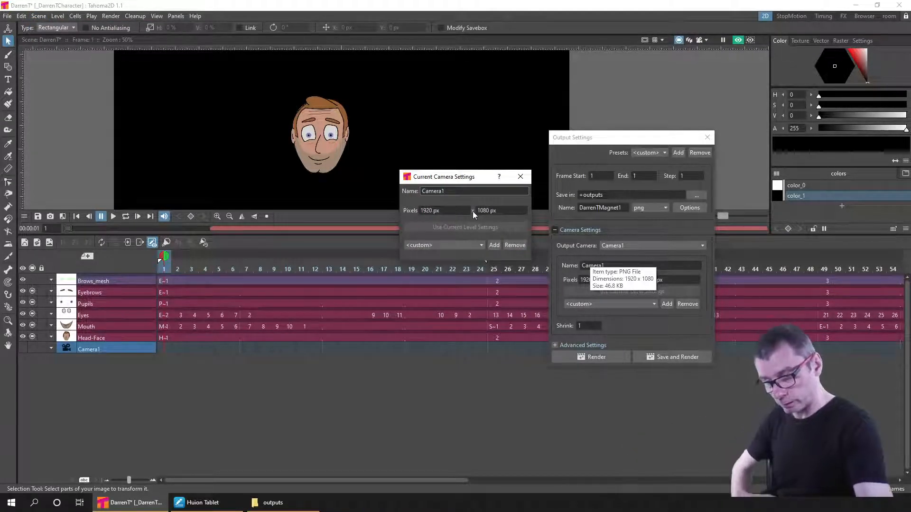
Apply the HD 720, 1280x720 preset to Camera1 and turn off the viewer's render preview.
click(482, 245)
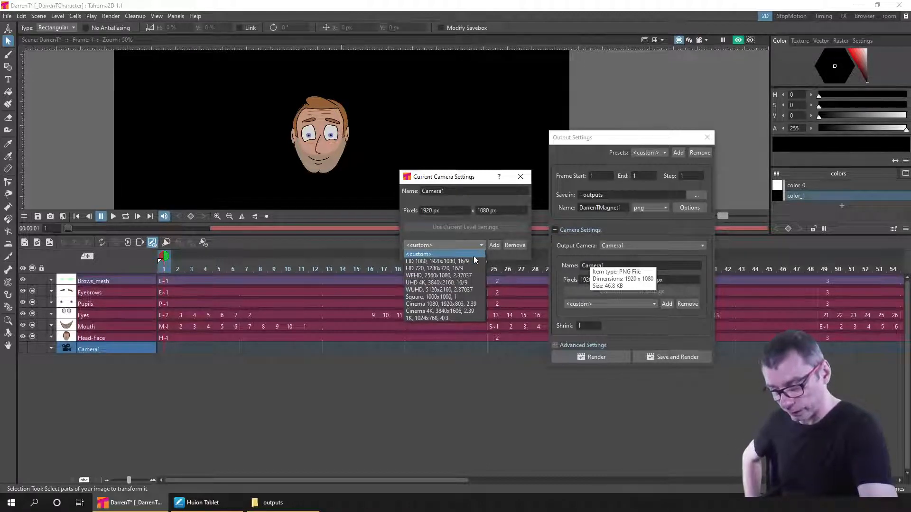
click(470, 269)
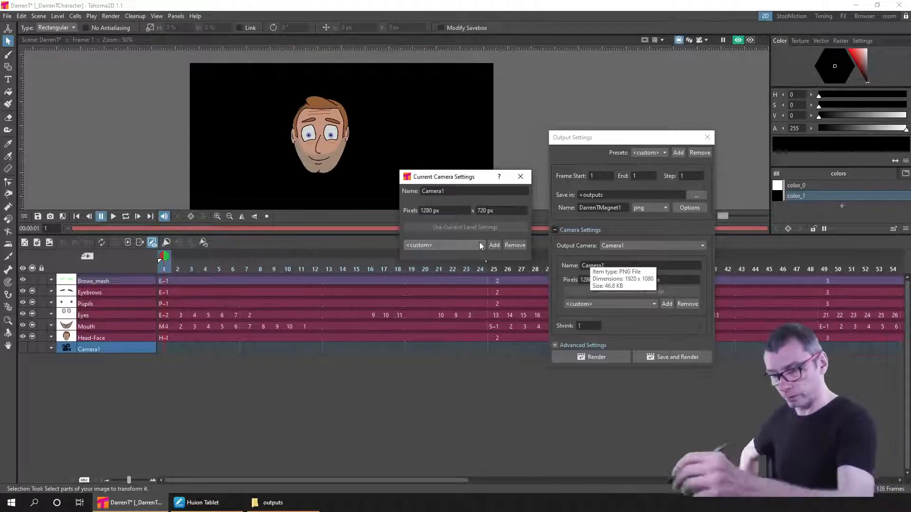
click(739, 40)
click(739, 41)
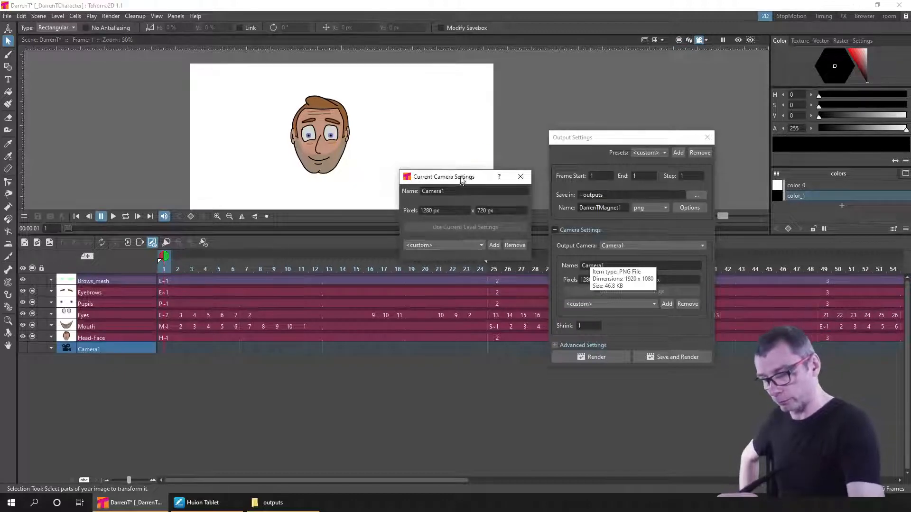
Move the camera settings clear of the canvas and try Camera1 widths of 800 px and 700 px.
drag(463, 176, 507, 102)
click(506, 138)
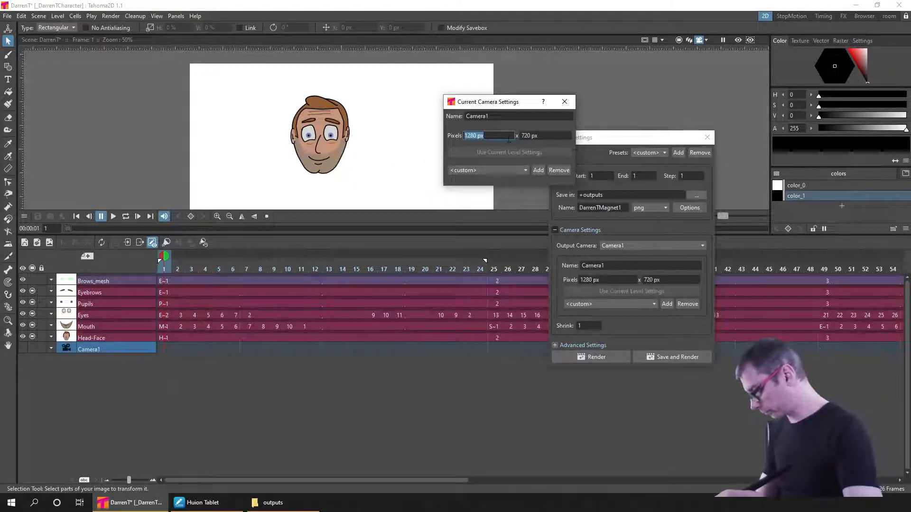
text(800)
click(546, 135)
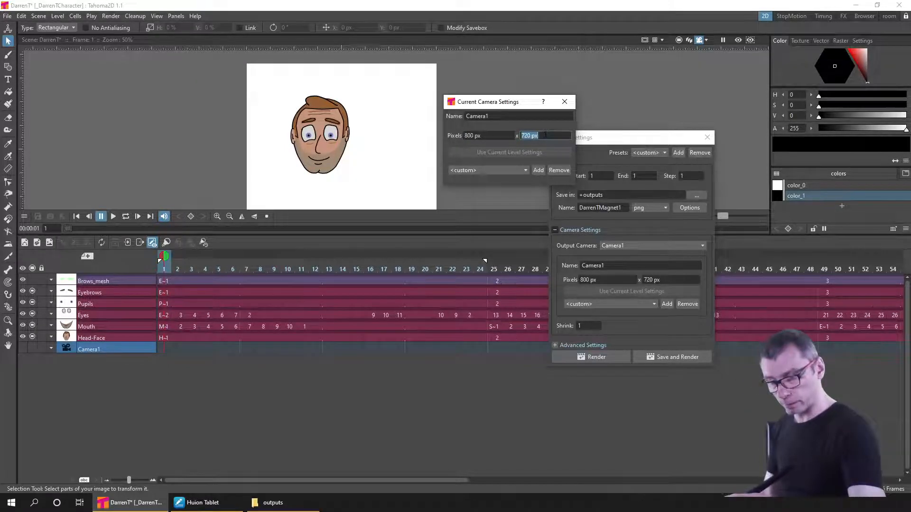
click(502, 135)
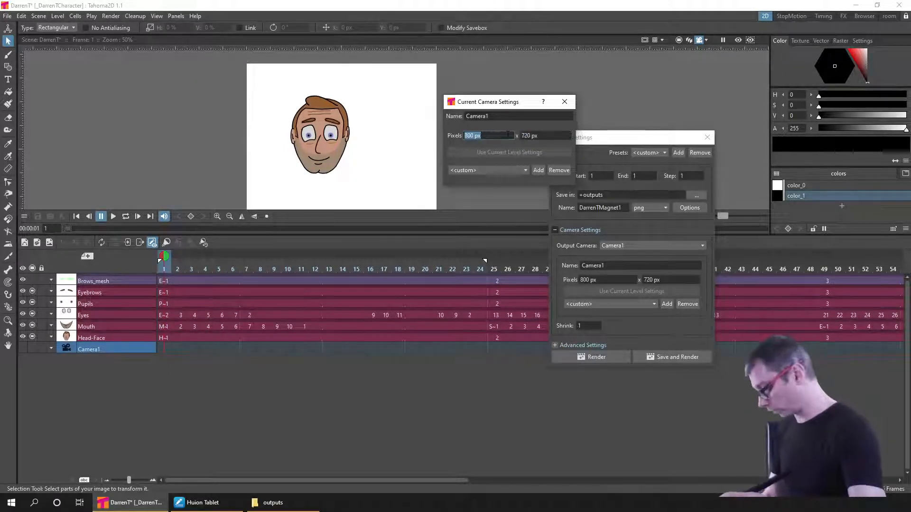
text(70)
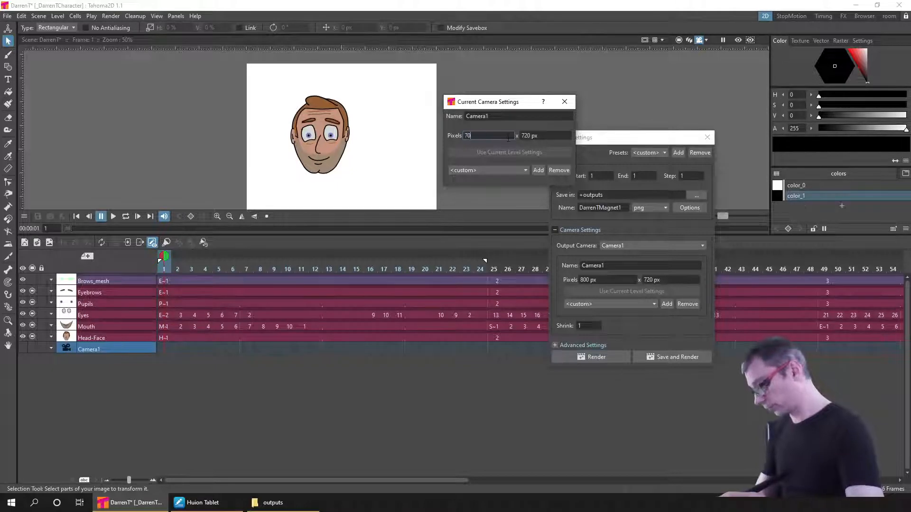
text(0)
key(Return)
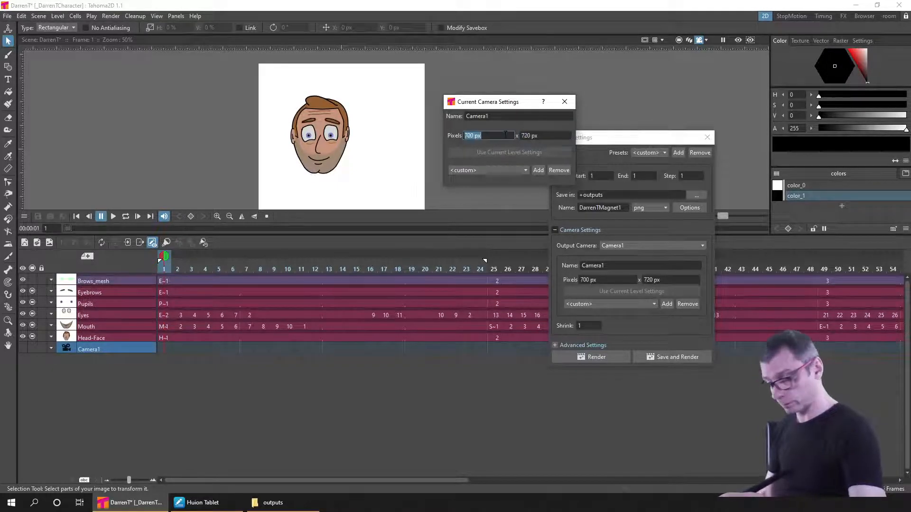
Try a square Camera1 resolution of 600 x 600 px around the head.
text(600)
key(Tab)
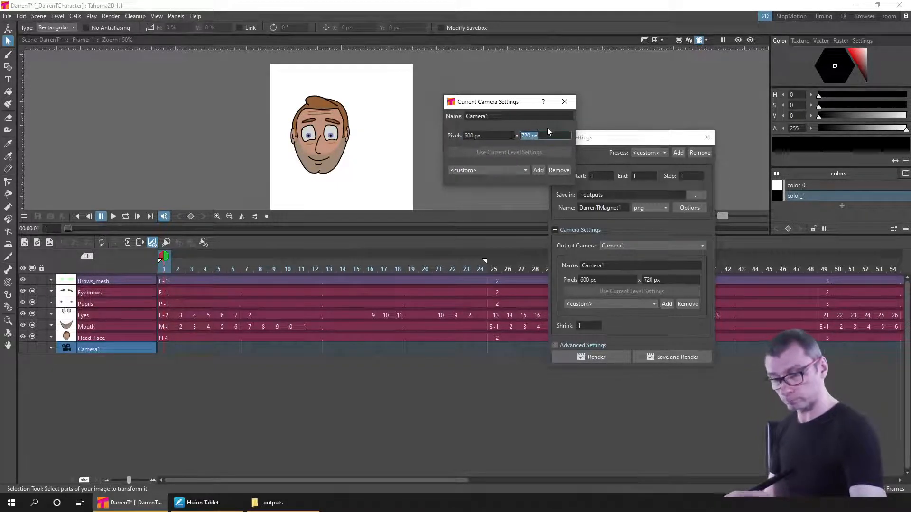
text(60)
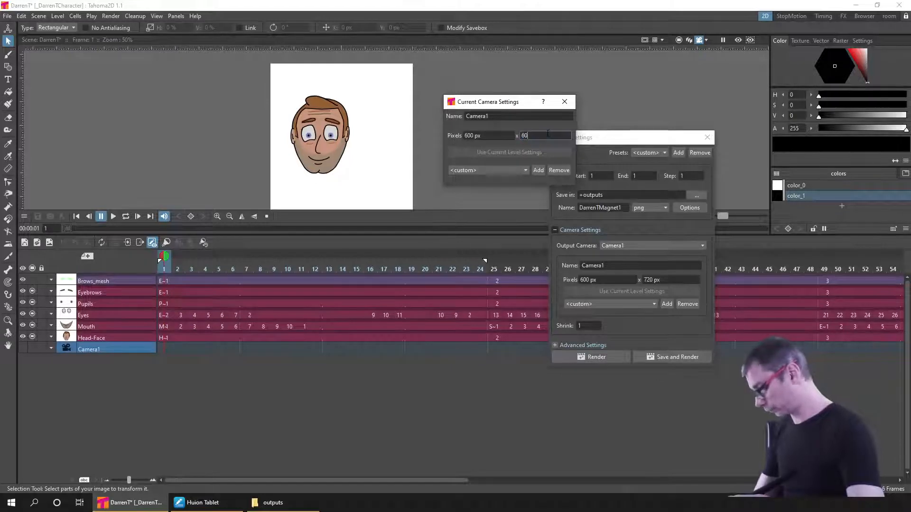
text(0)
key(Return)
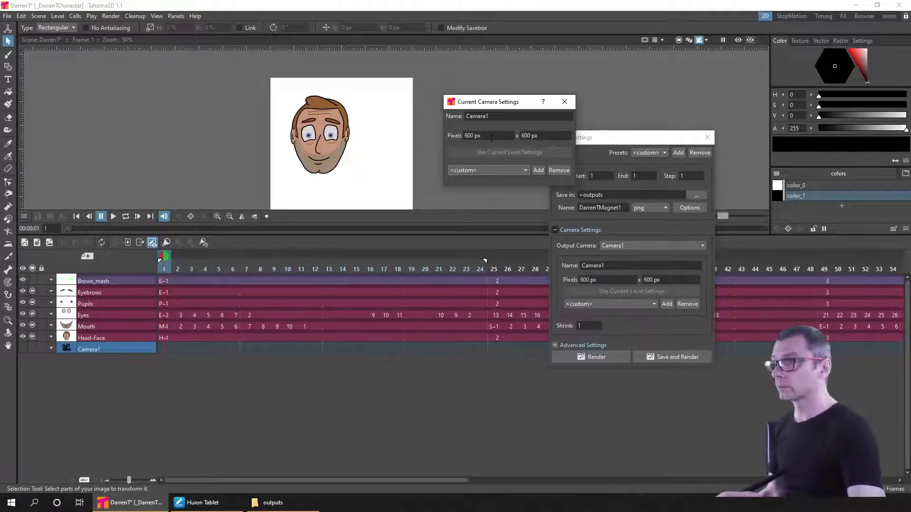
Tighten the Camera1 resolution to 500 x 500 px.
click(493, 137)
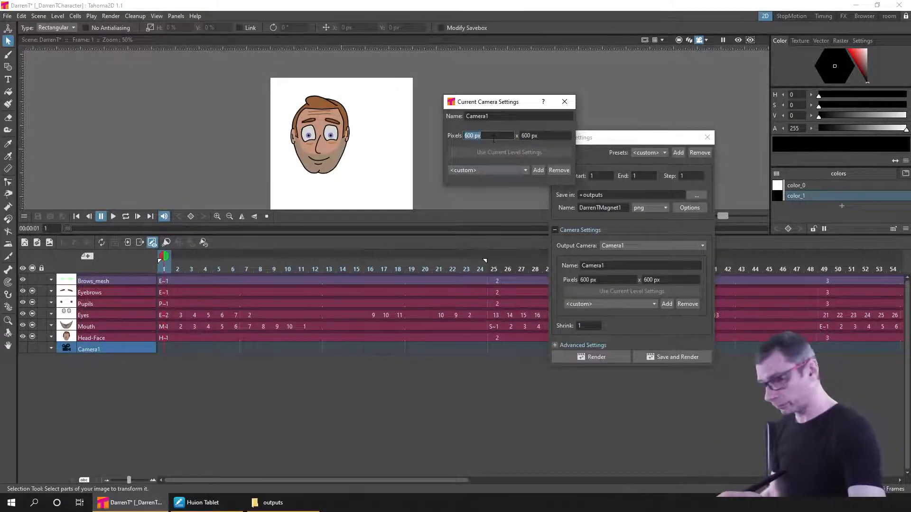
text(500)
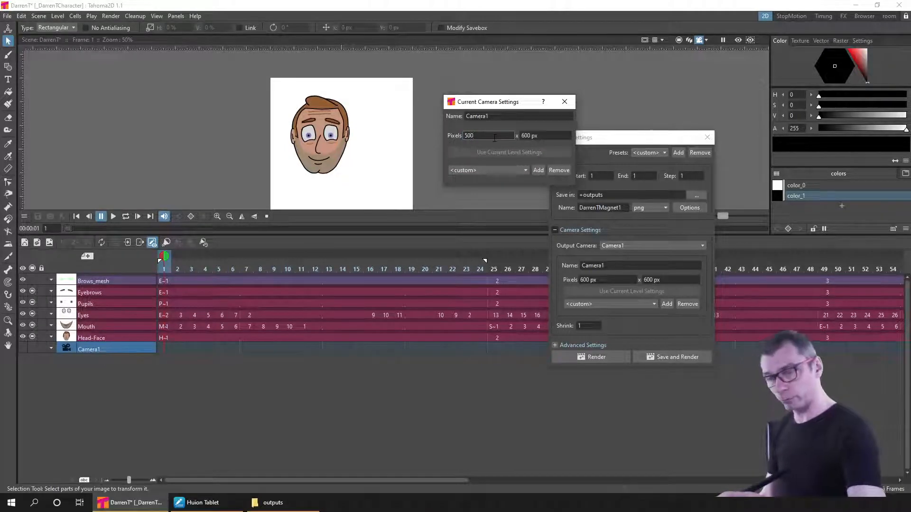
key(Tab)
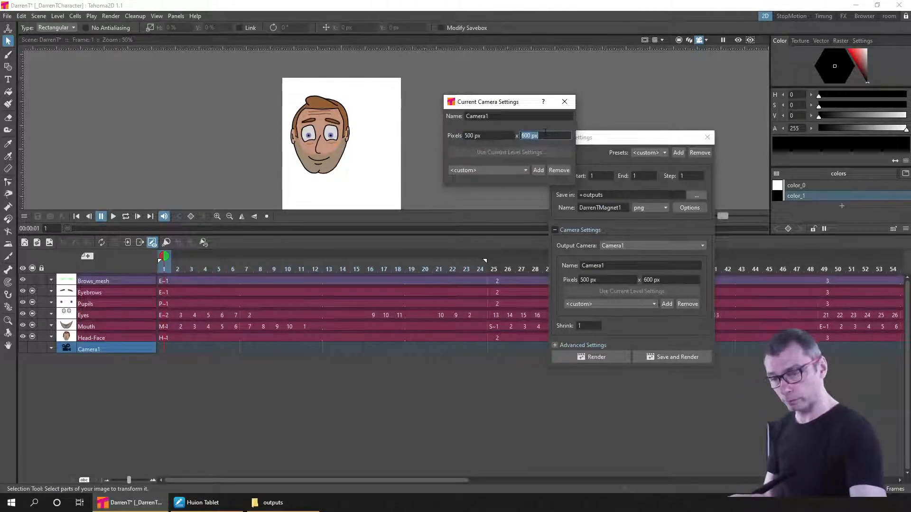
text(500)
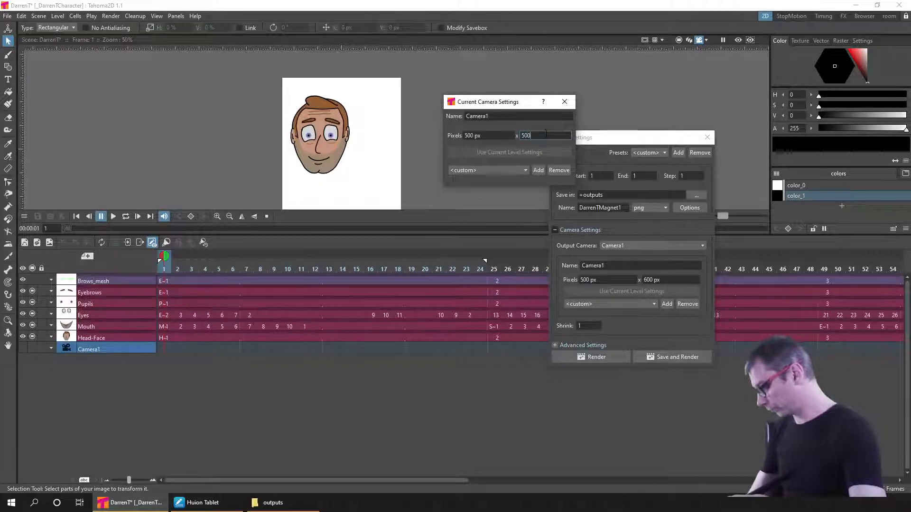
key(Return)
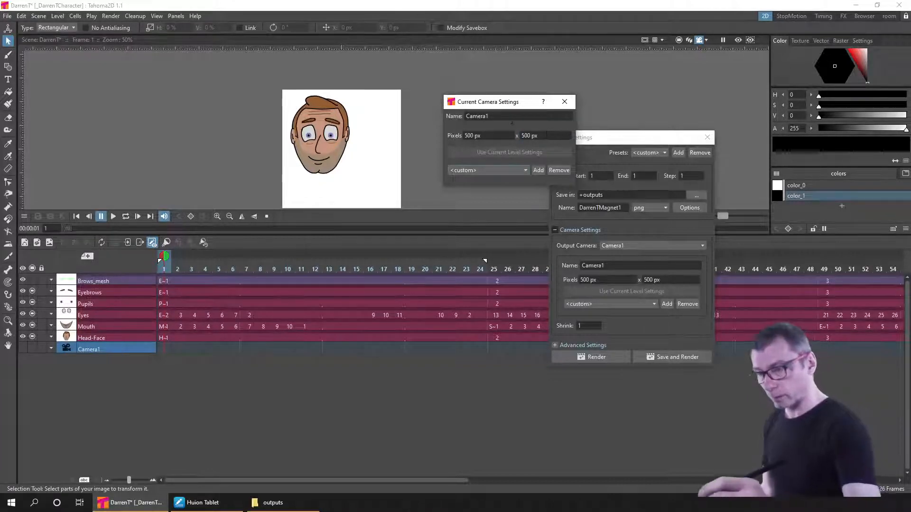
Select the Head-Face column at frame 1 and centre the head in the camera frame with the Animate tool, at about X 66, Y -60 px.
drag(399, 158, 398, 131)
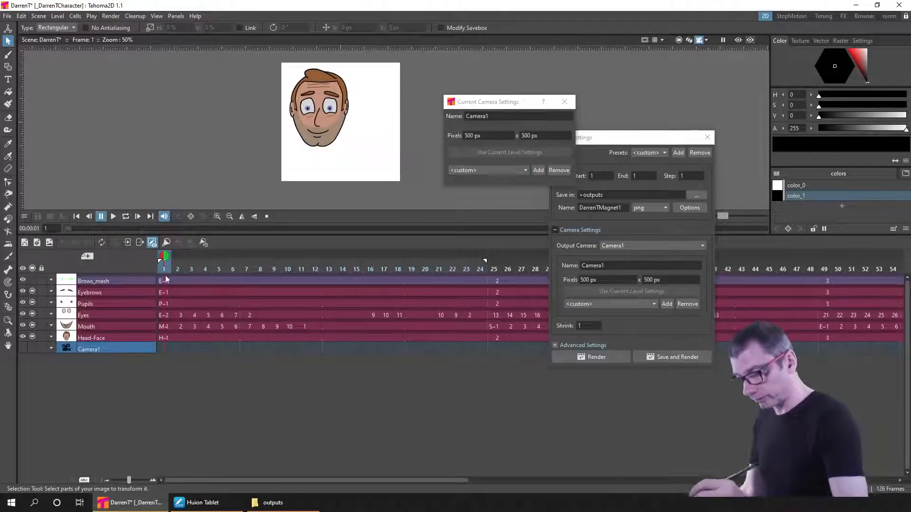
click(164, 282)
click(163, 338)
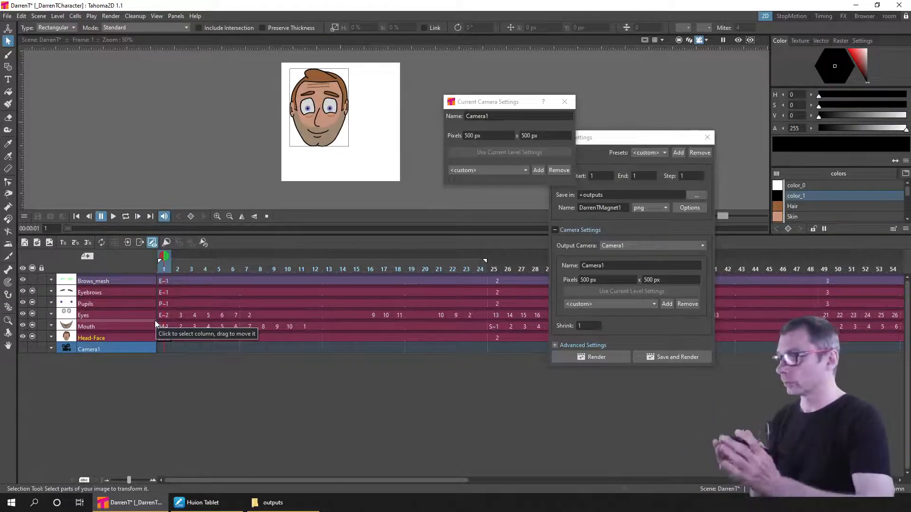
click(9, 29)
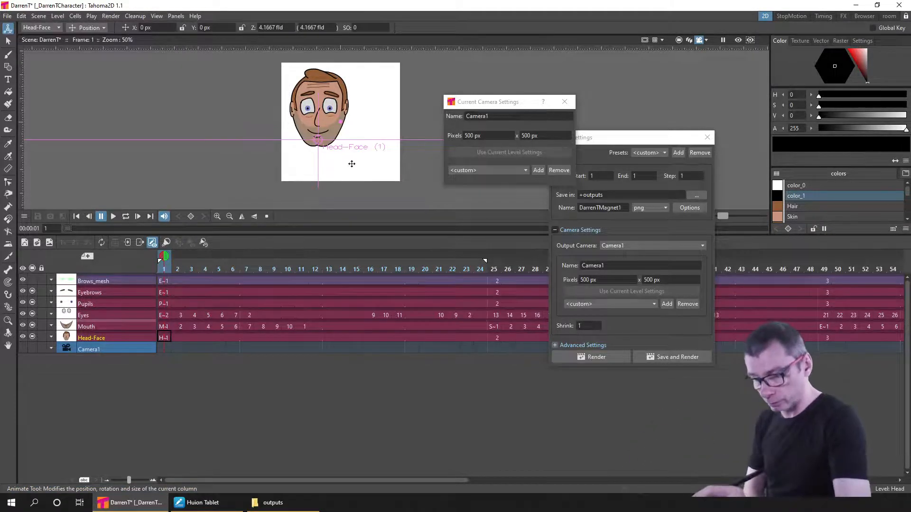
mouse_move(351, 164)
mouse_down()
mouse_move(368, 177)
mouse_move(368, 169)
mouse_up()
Set Camera1's resolution to 400 x 400 px and recentre the head at about X 83, Y -54 px.
click(492, 135)
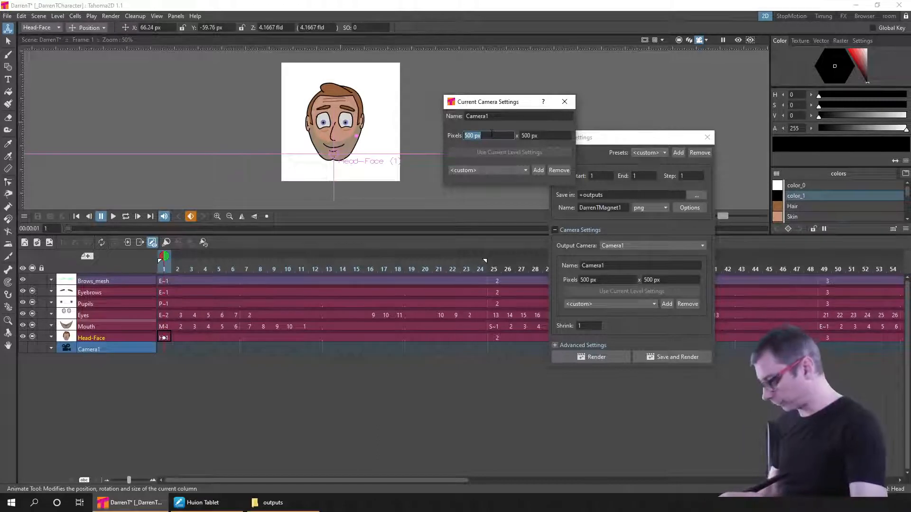
text(400)
key(Tab)
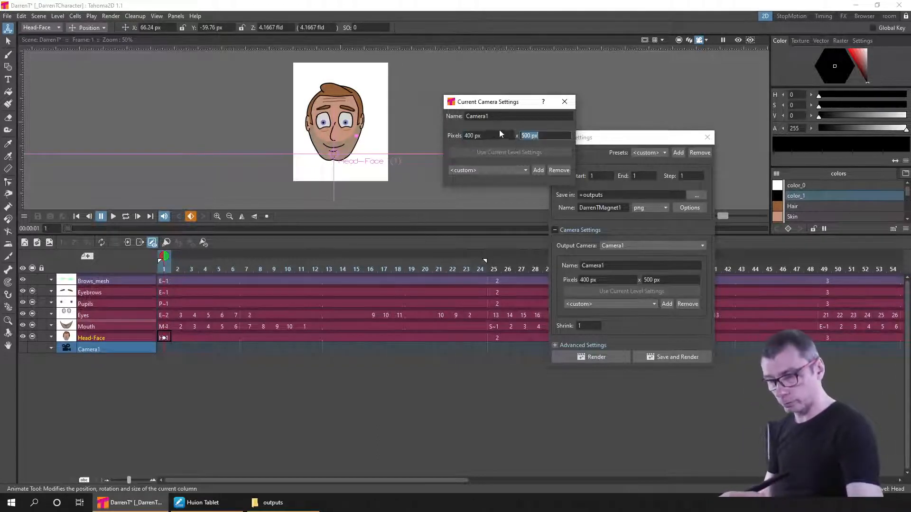
text(400)
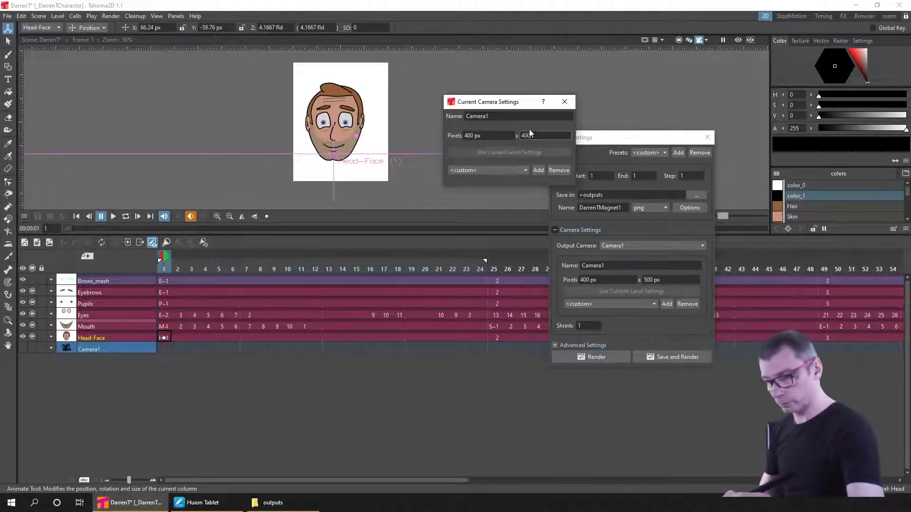
key(Return)
drag(347, 134, 351, 133)
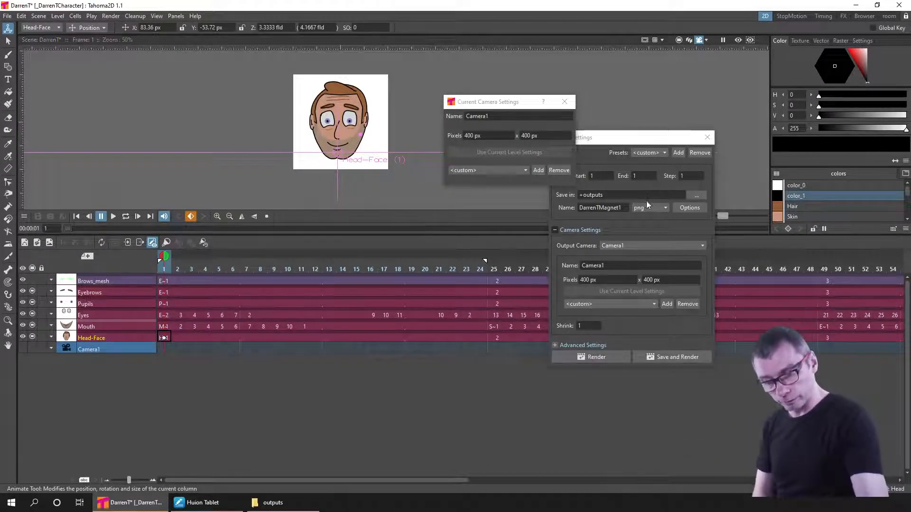
Render frame 1 again as DarrenTMagnet1 and check the image in File Explorer's outputs folder.
click(598, 358)
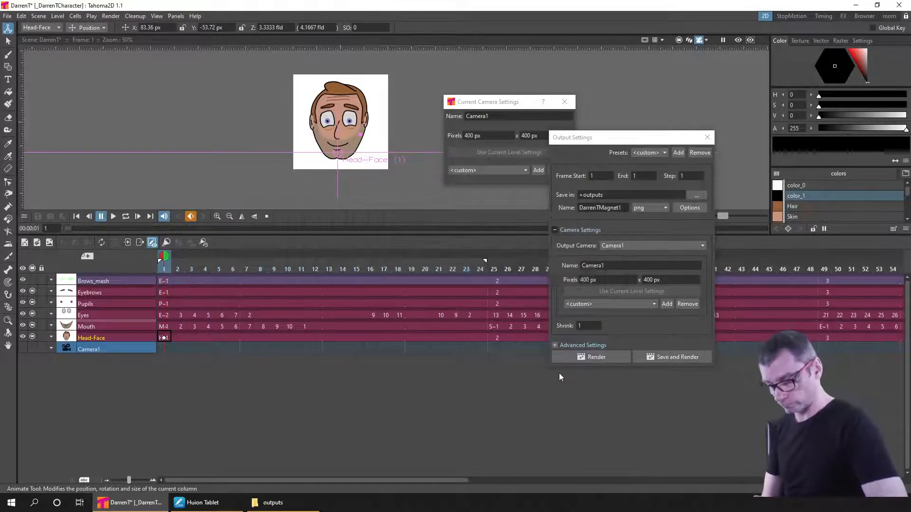
click(277, 503)
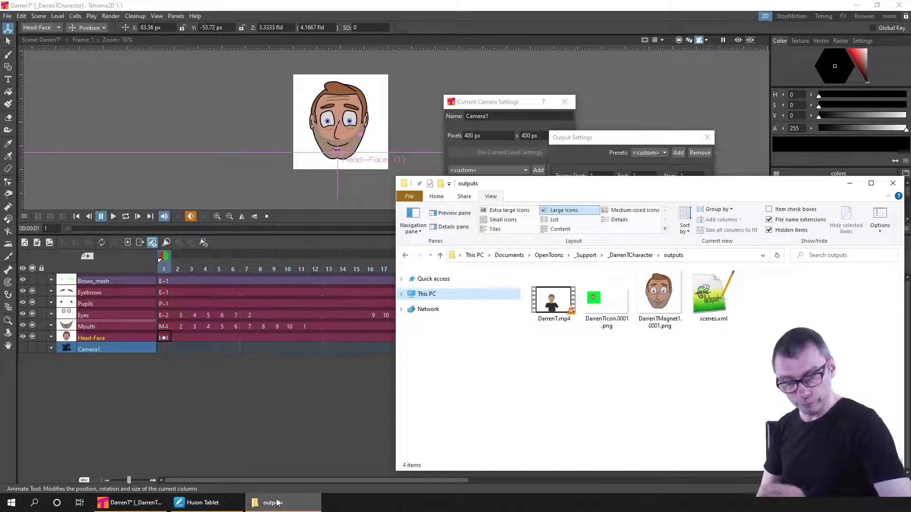
Delete DarrenTIcon.0001.png and DarrenT.mp4 from the outputs folder.
click(607, 306)
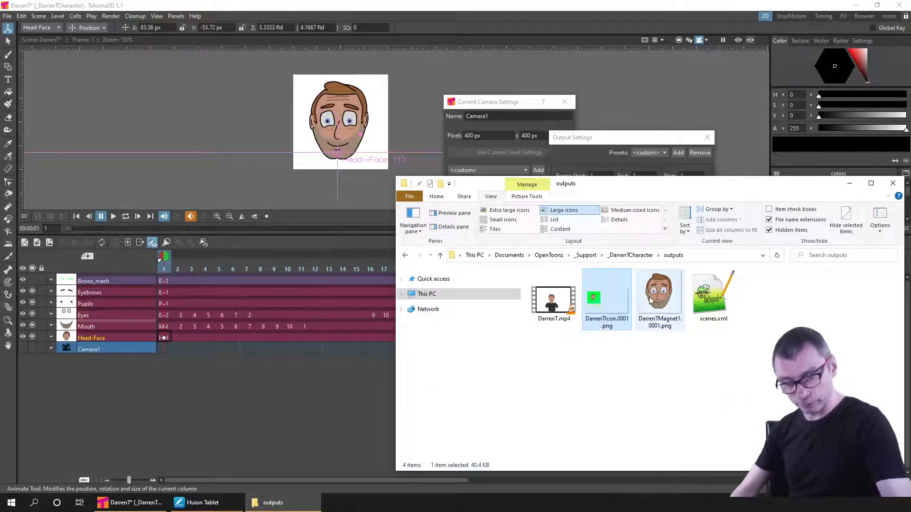
key(Delete)
key(Delete)
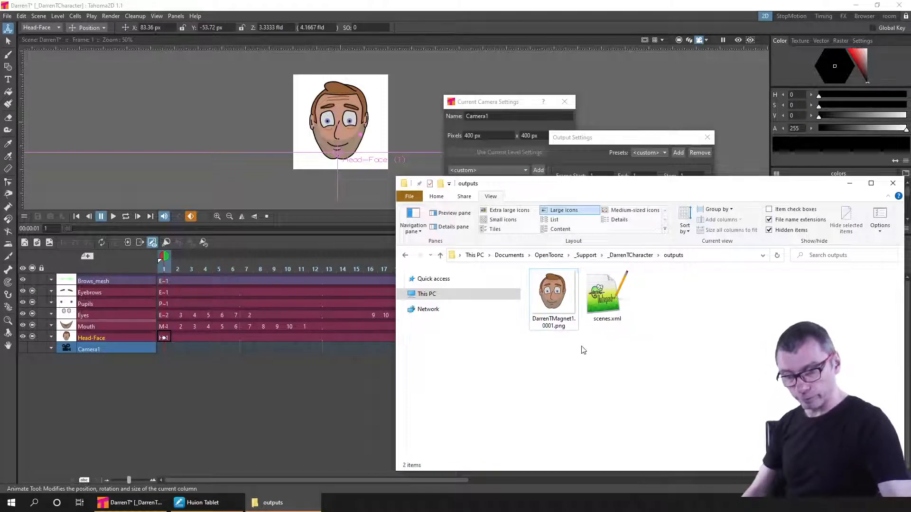
Switch back to Tahoma2D, render only the open-mouthed frame 6 as a PNG named DarrenTMagnet2, and check the outputs folder in File Explorer.
click(560, 8)
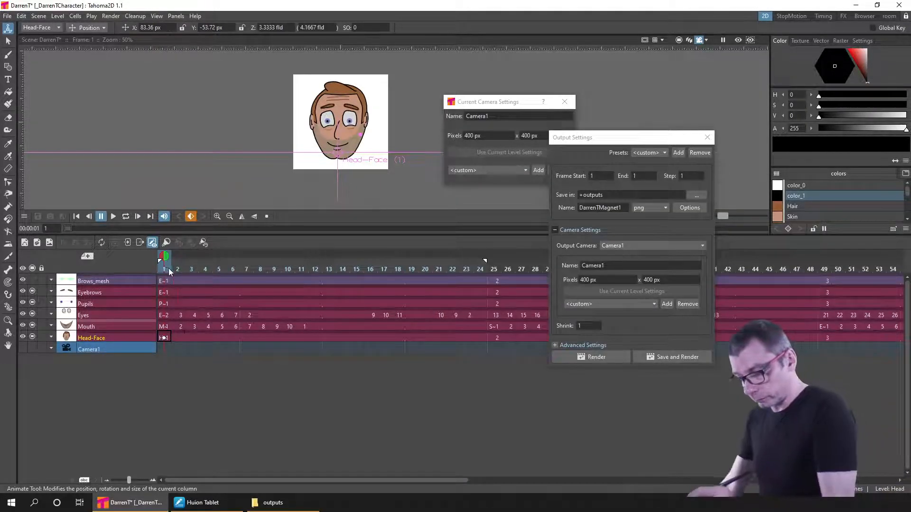
drag(172, 268, 235, 268)
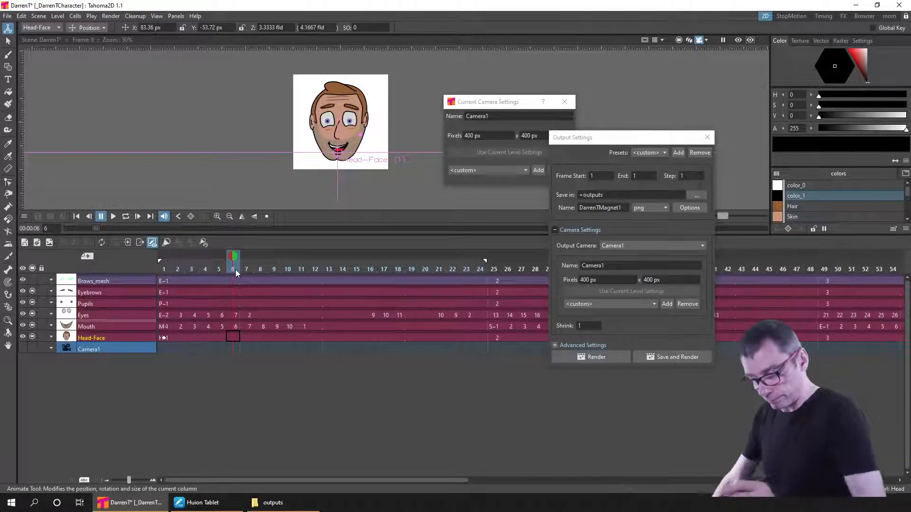
click(602, 177)
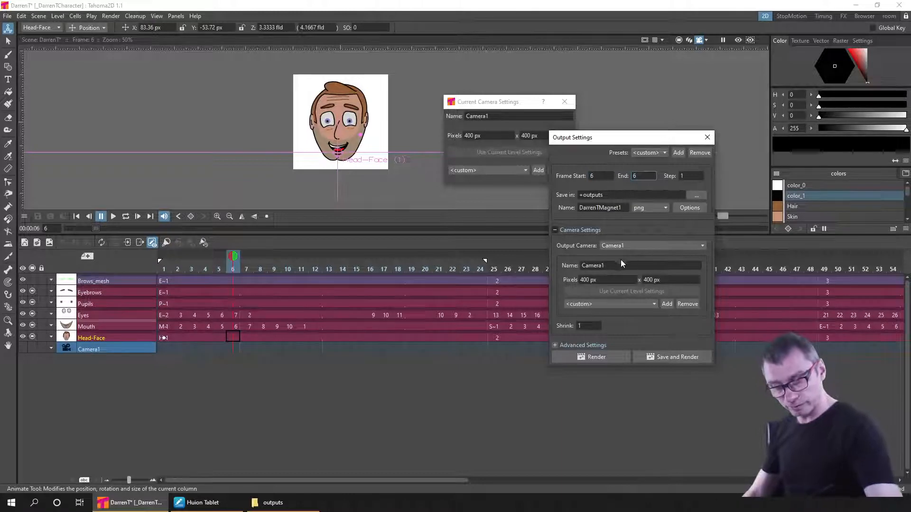
click(623, 208)
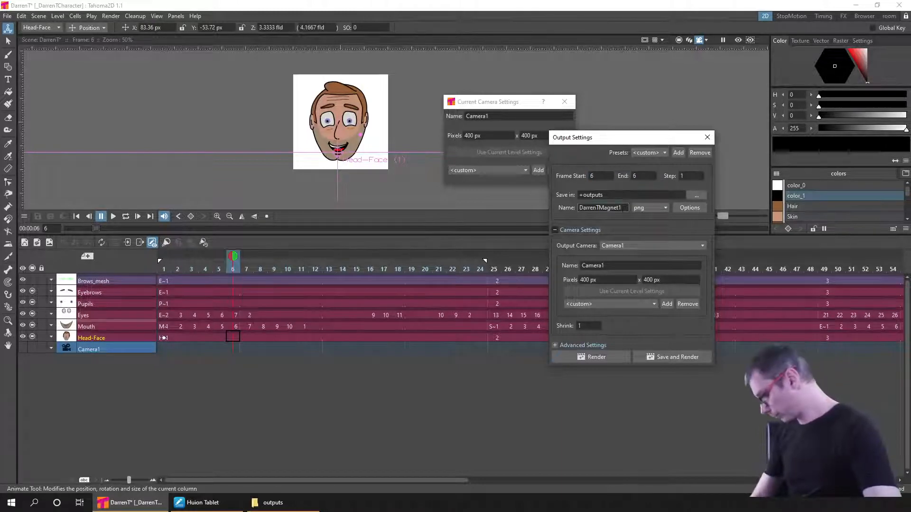
key(BackSpace)
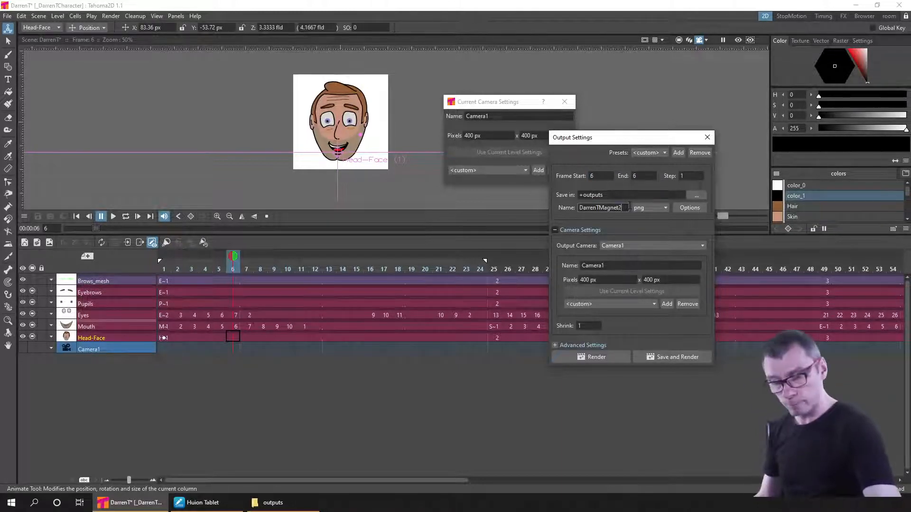
click(599, 360)
click(280, 506)
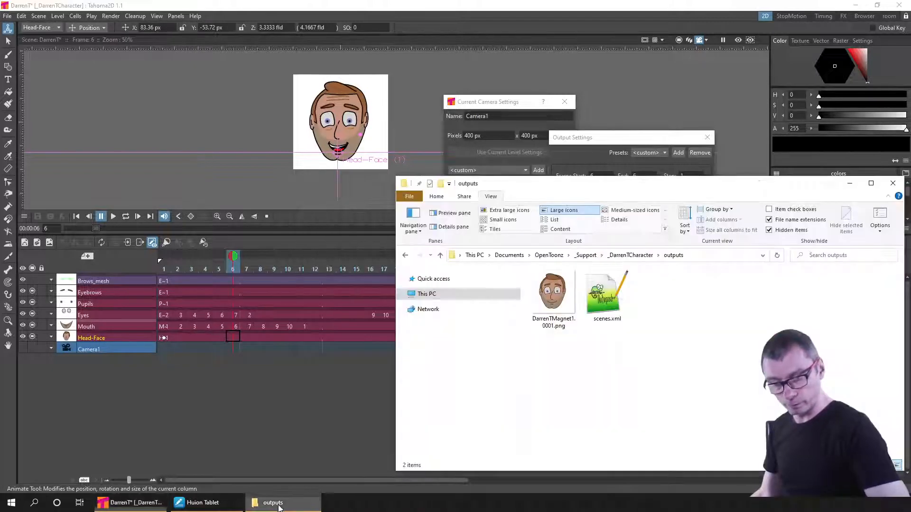
Switch back to Tahoma2D and find the winking eye drawing in the Eyes column at frame 18.
click(543, 18)
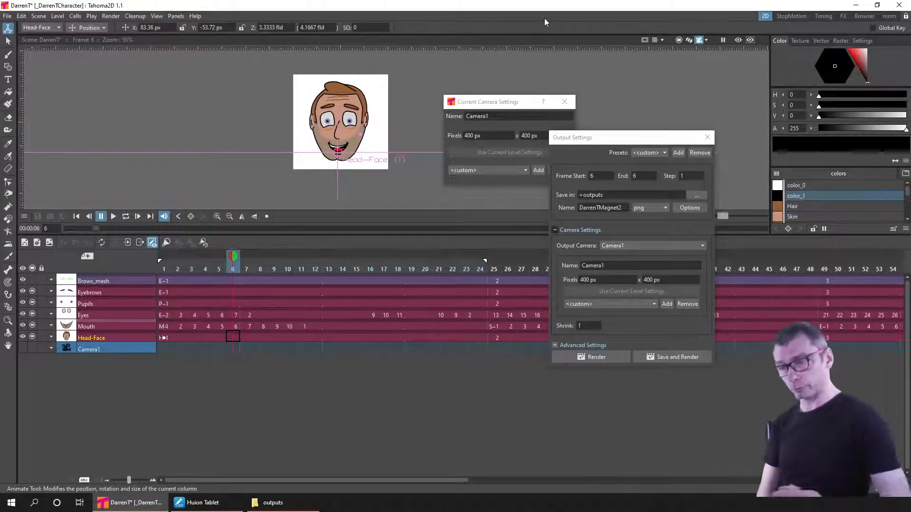
mouse_move(250, 271)
mouse_down()
mouse_move(371, 270)
mouse_move(393, 260)
mouse_up()
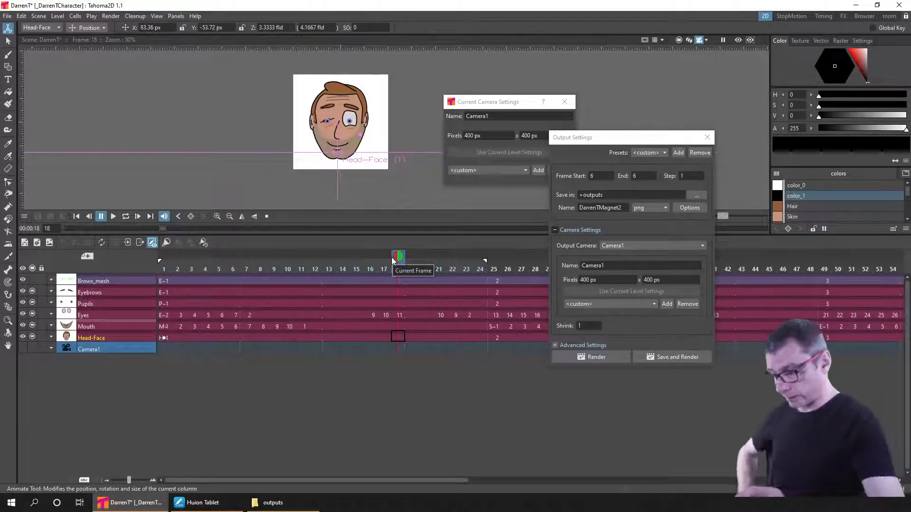
click(400, 314)
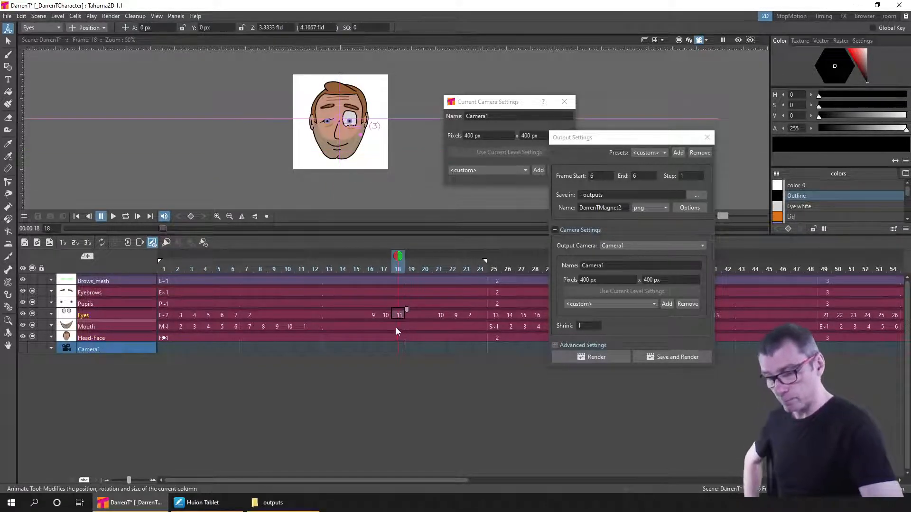
Change the Eyes drawing at frame 6 to the winking drawing 11 and preview the open-mouthed, winking face.
click(195, 266)
drag(201, 266, 236, 269)
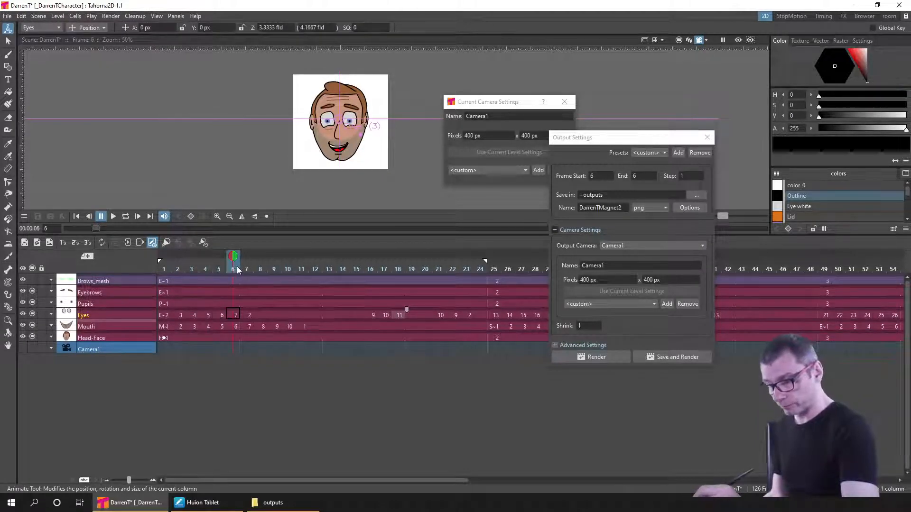
click(235, 315)
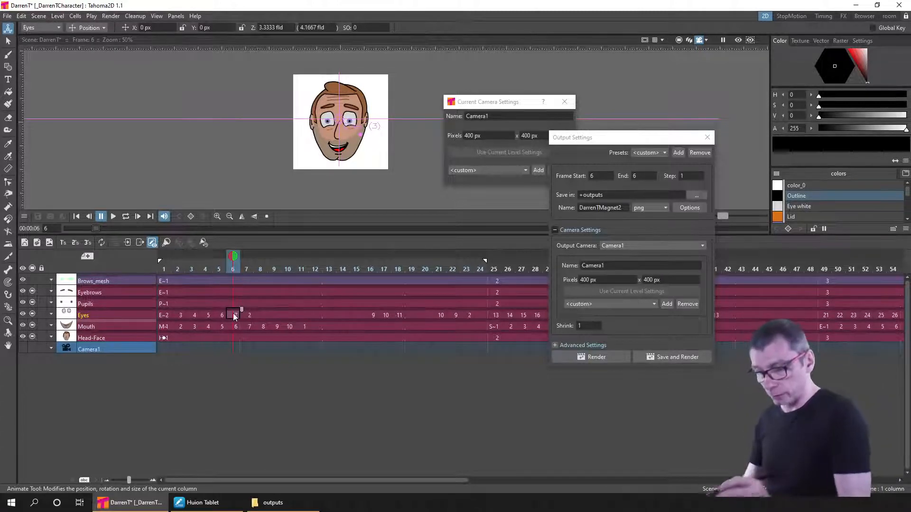
key(w)
key(w)
key(w)
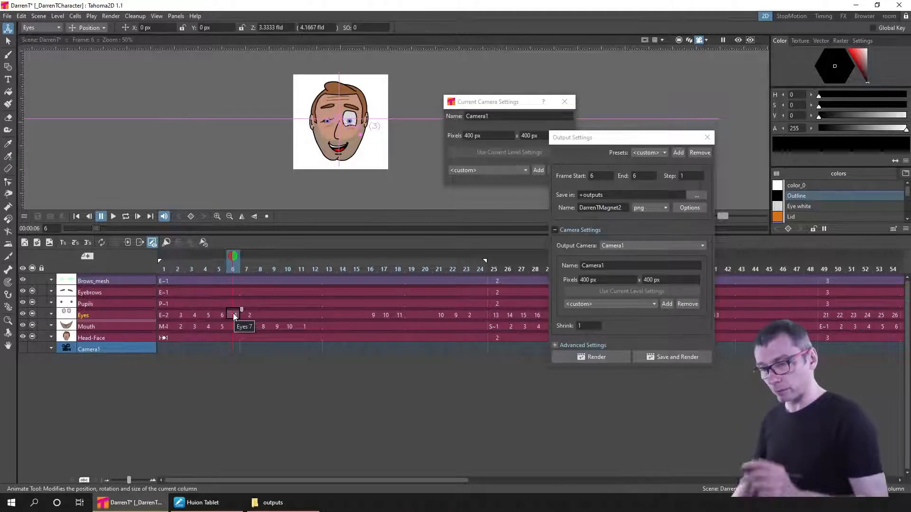
click(738, 41)
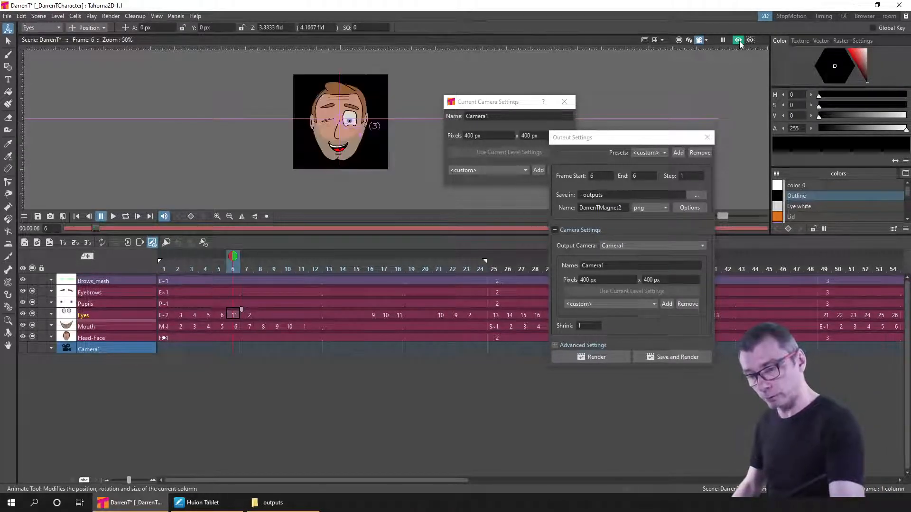
click(739, 40)
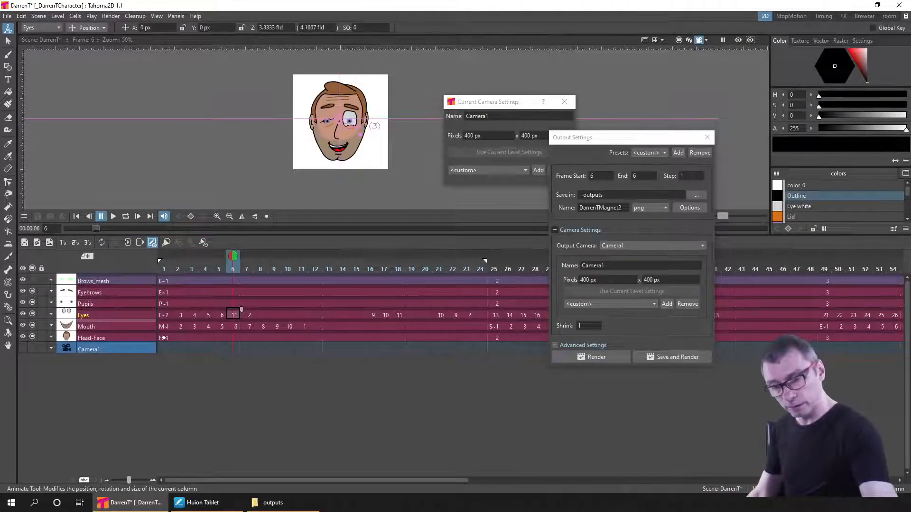
Render the winking frame 6 as a PNG named DarrenTMagnet3 and check the outputs folder in File Explorer.
click(624, 208)
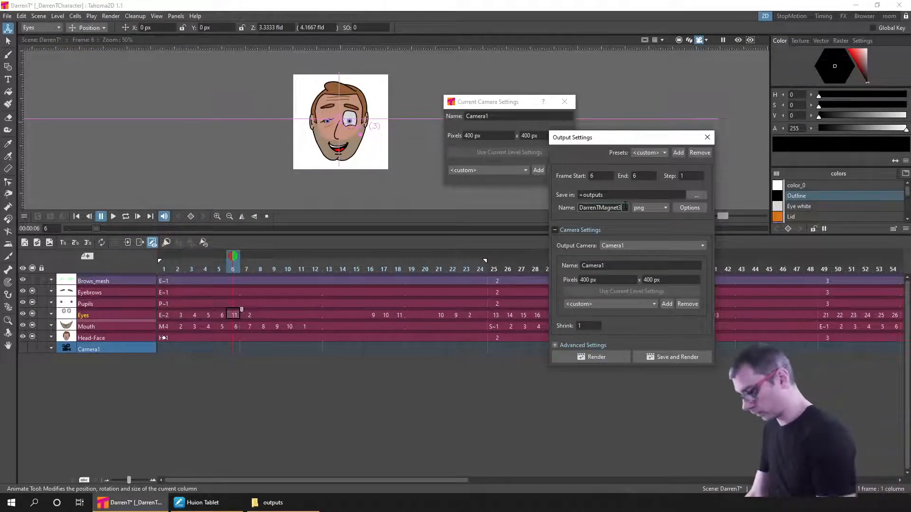
text(3)
click(595, 357)
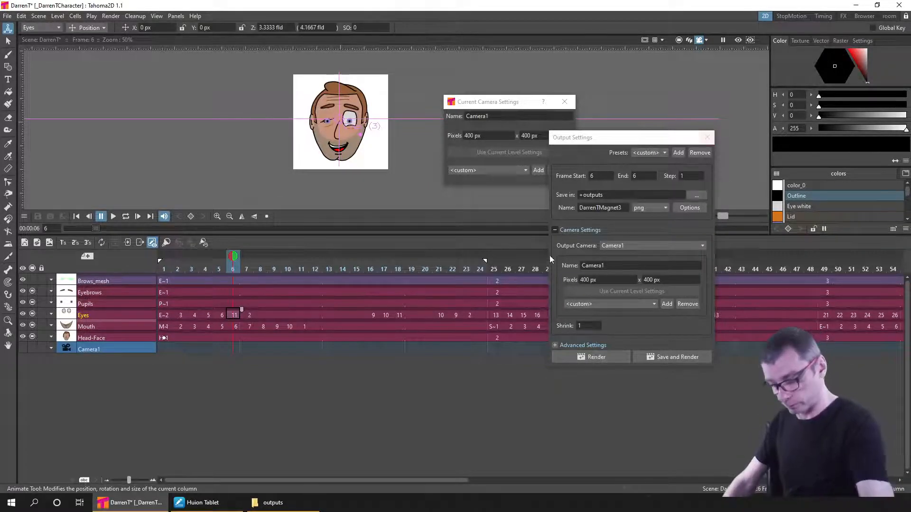
click(285, 506)
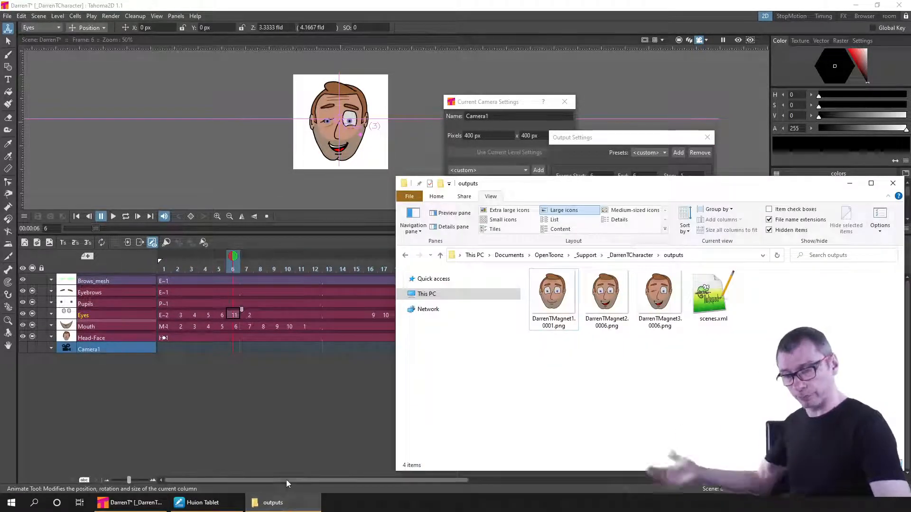
Close the output and camera settings and open the recent Kitchen.tnz scene, discarding the changes to DarrenT.
click(708, 137)
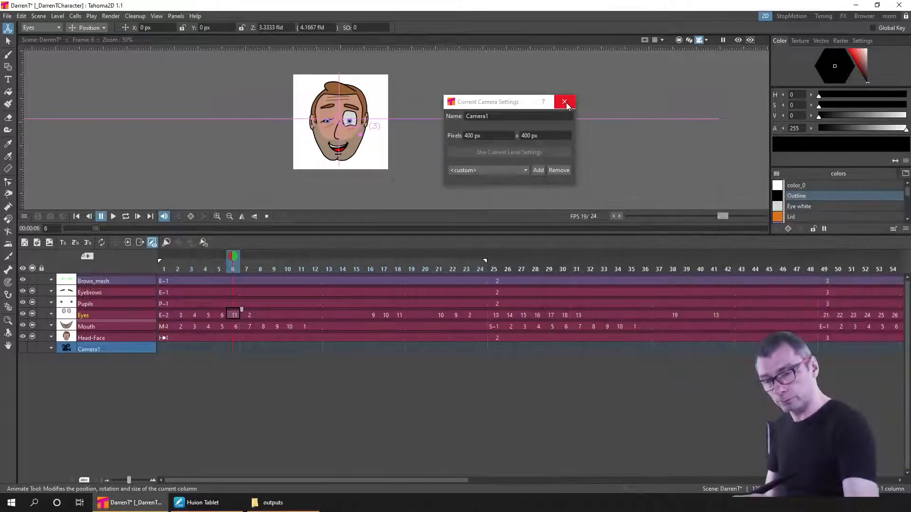
click(564, 102)
click(7, 16)
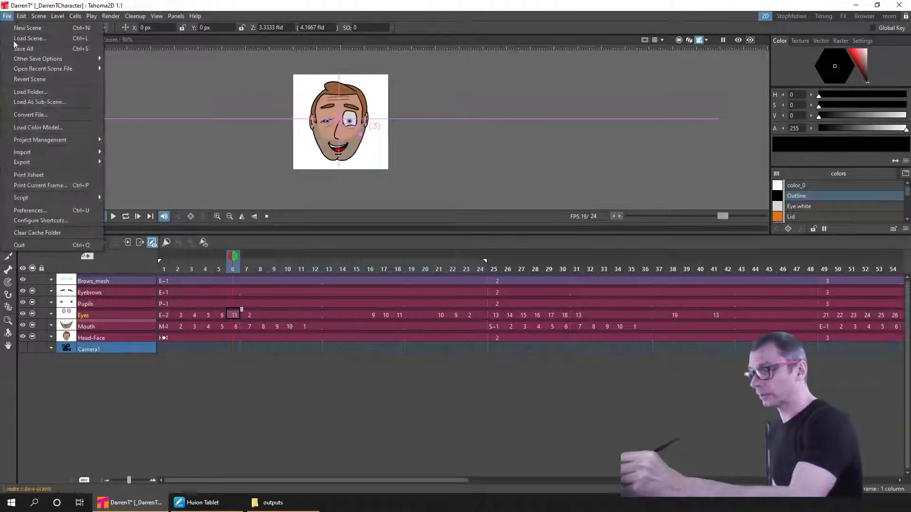
mouse_move(87, 69)
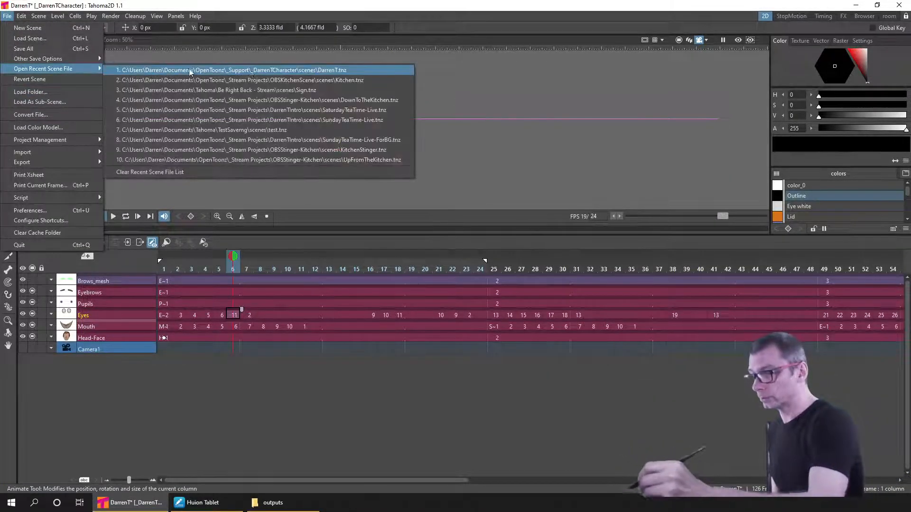
click(371, 80)
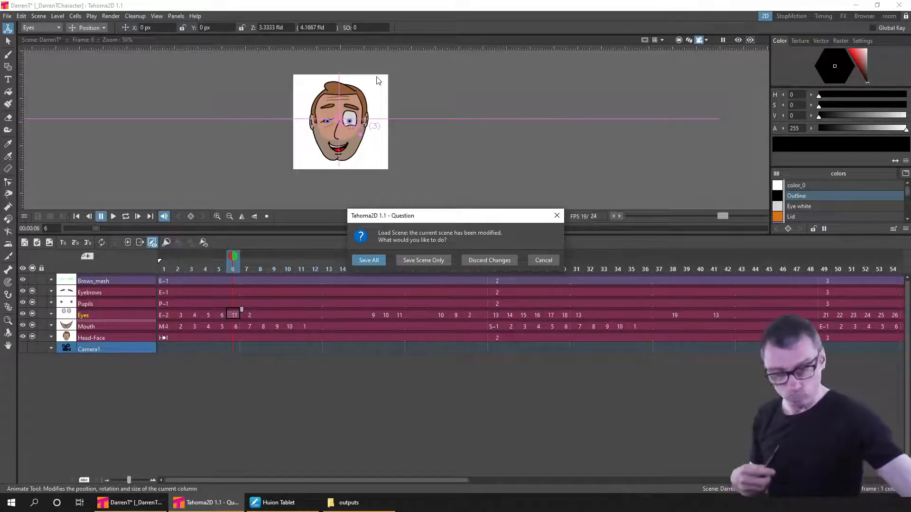
click(482, 261)
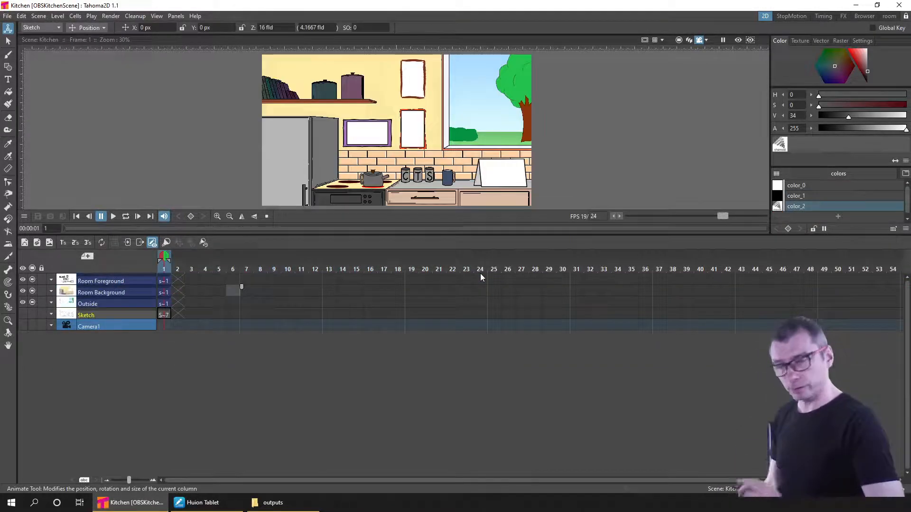
Enlarge the viewer area and add a new 1920 x 1080 px Raster Level above the Room Foreground column.
drag(468, 235, 445, 374)
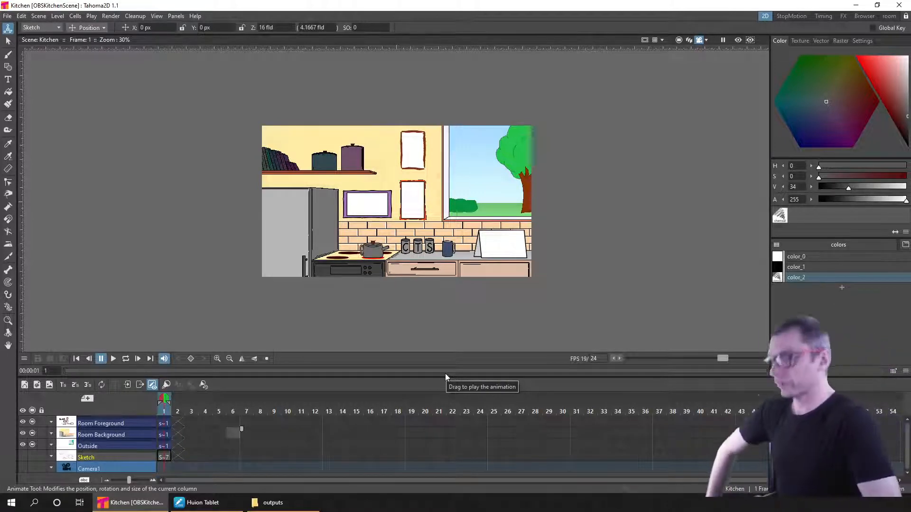
click(160, 426)
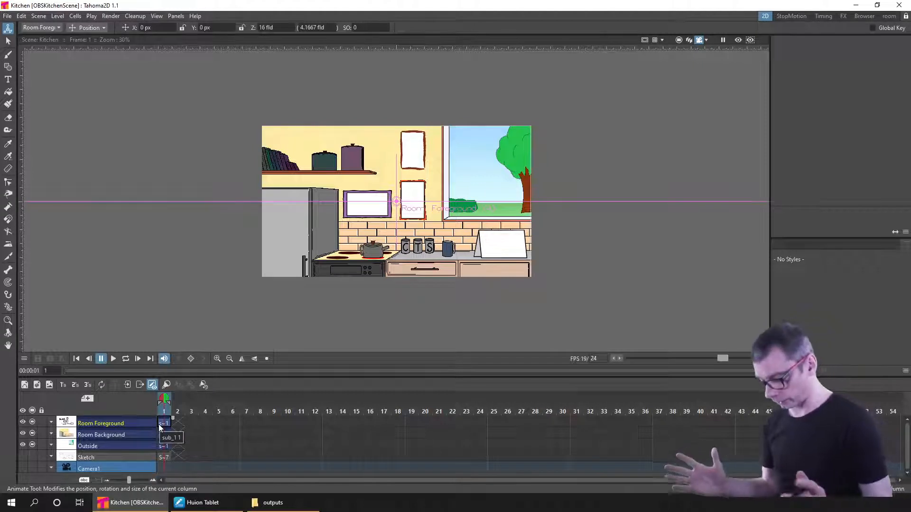
click(49, 386)
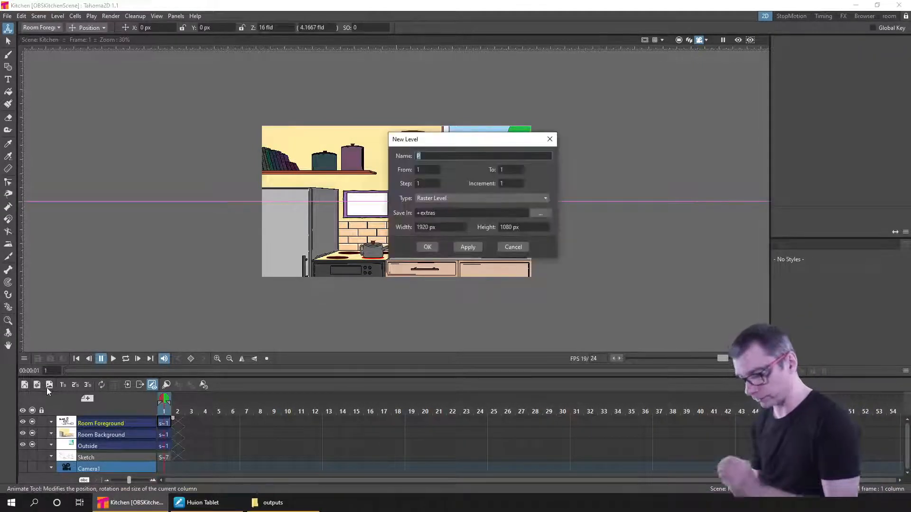
drag(465, 140, 376, 147)
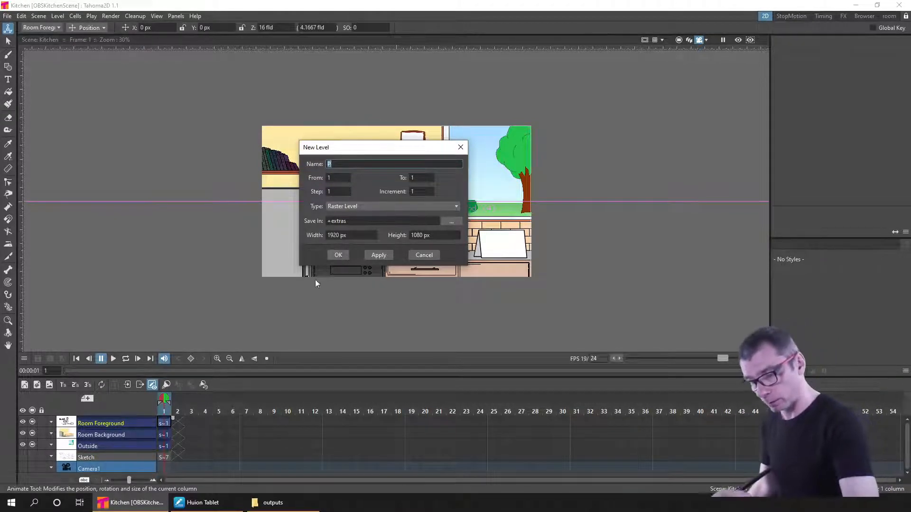
click(339, 255)
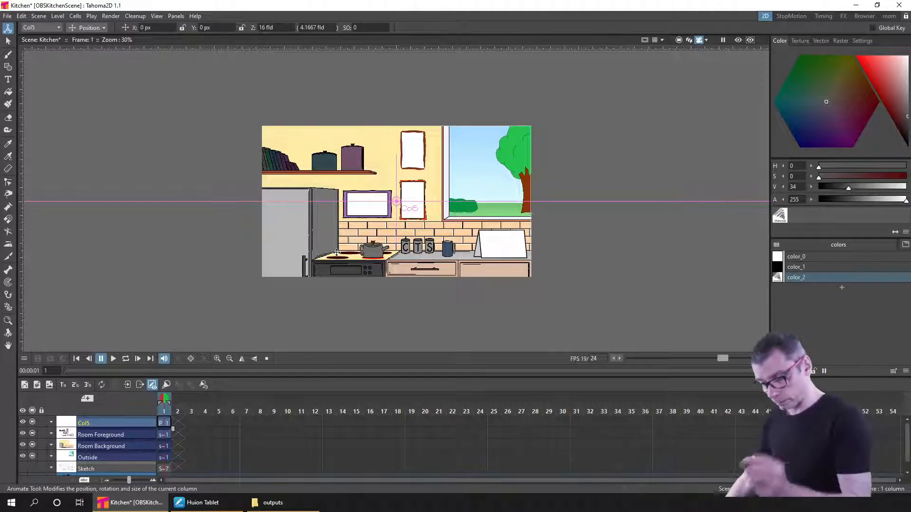
Rename the new raster column Magnets1.
double_click(109, 423)
text(M)
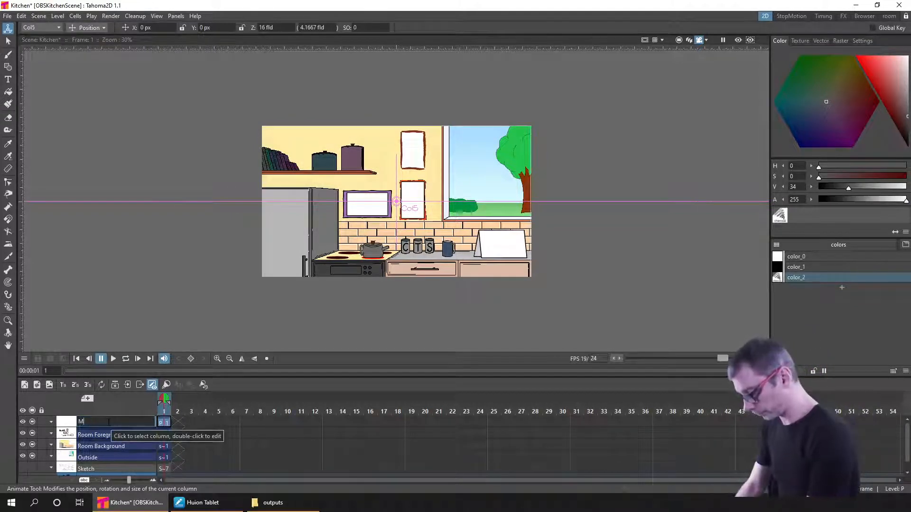
text(agnet)
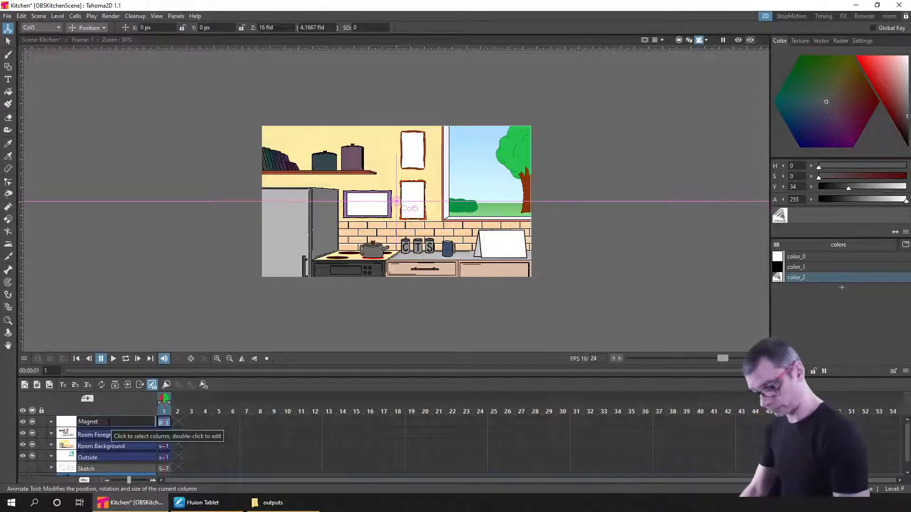
text(s1)
key(Return)
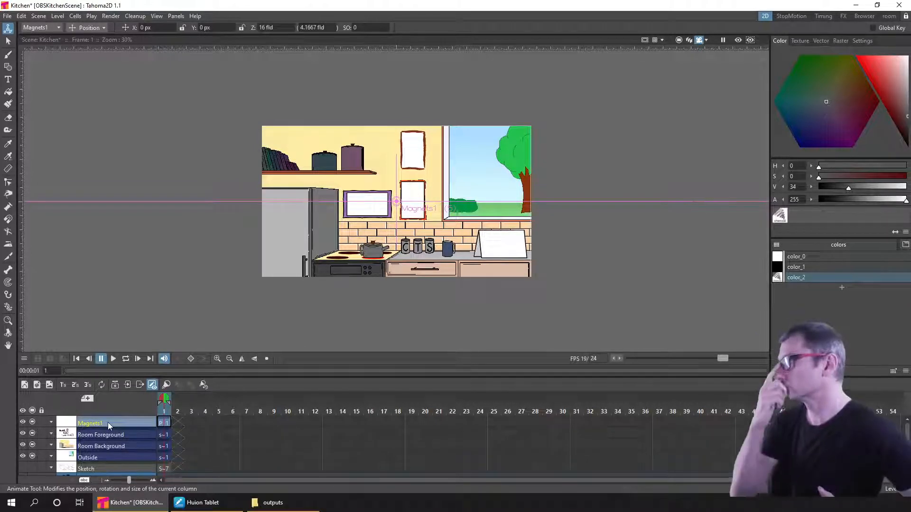
Switch to File Explorer and import DarrenTMagnet1.0001.png from the outputs folder into the Kitchen scene.
click(283, 500)
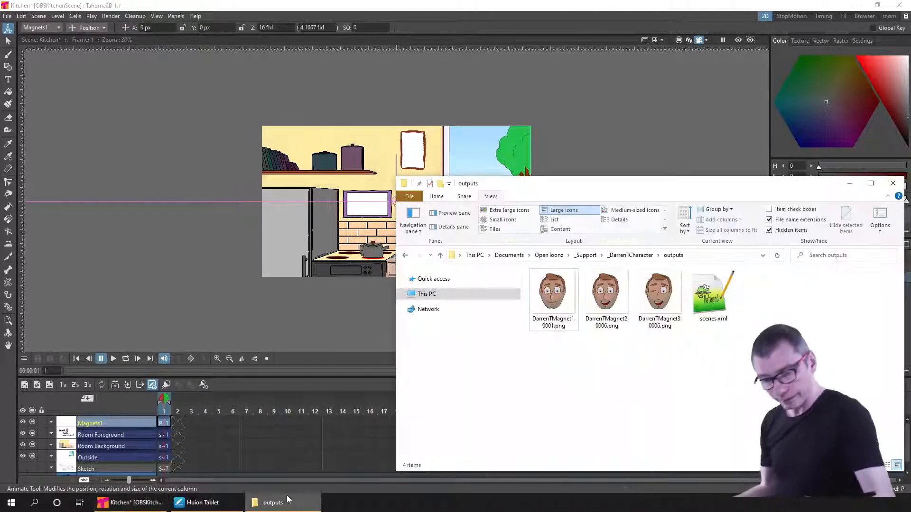
click(554, 290)
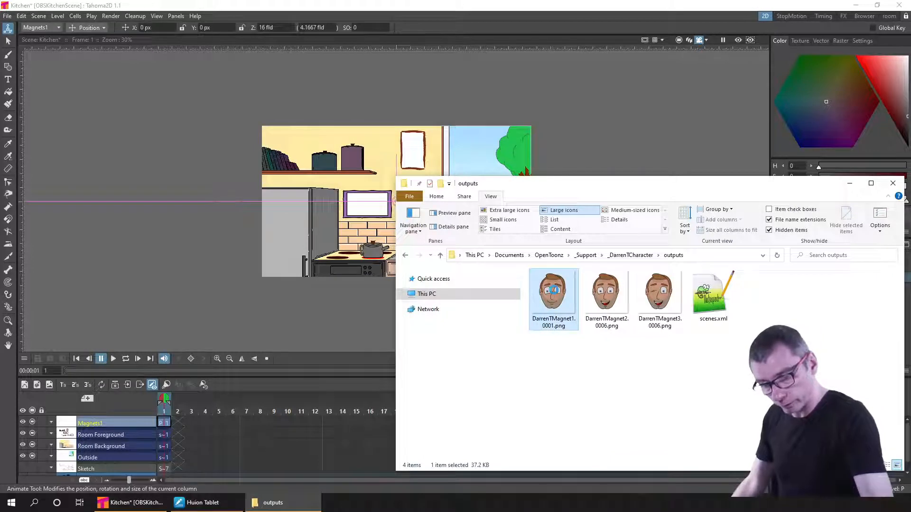
drag(561, 297, 266, 272)
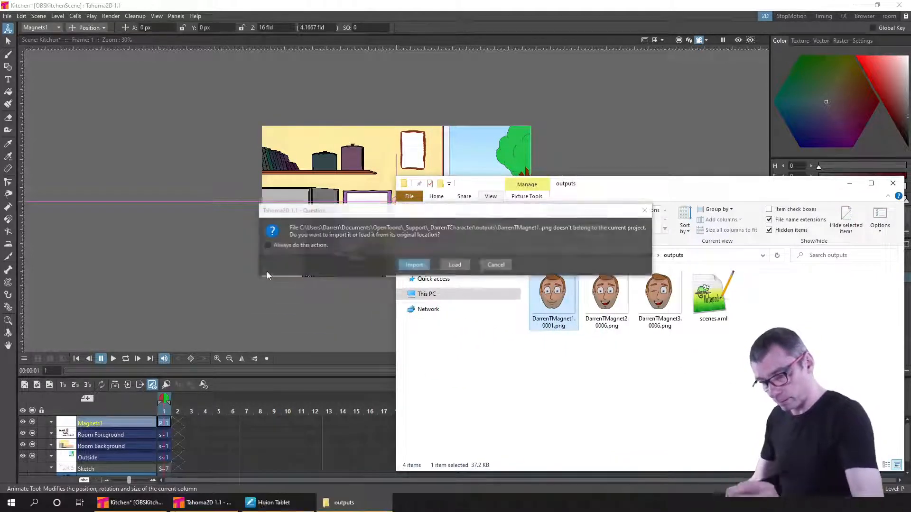
click(417, 264)
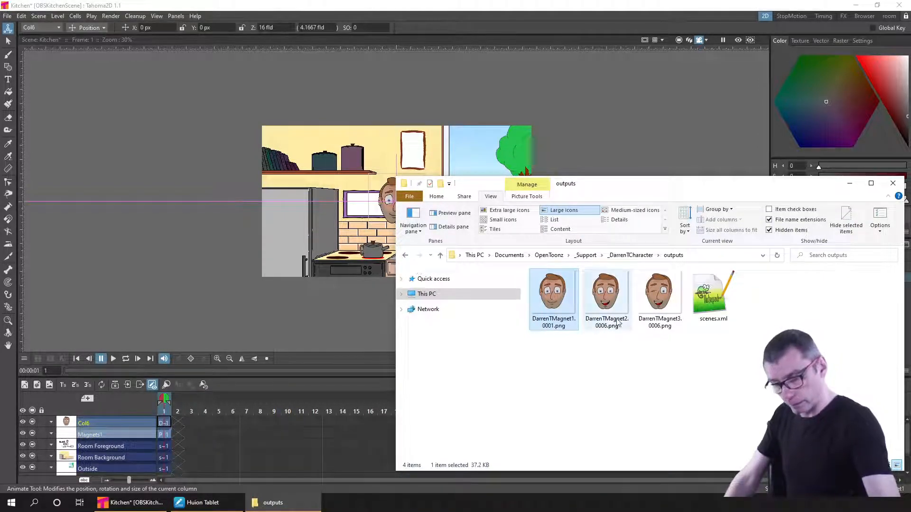
Import DarrenTMagnet2.0006.png and DarrenTMagnet3.0006.png into the Kitchen scene as well.
click(605, 291)
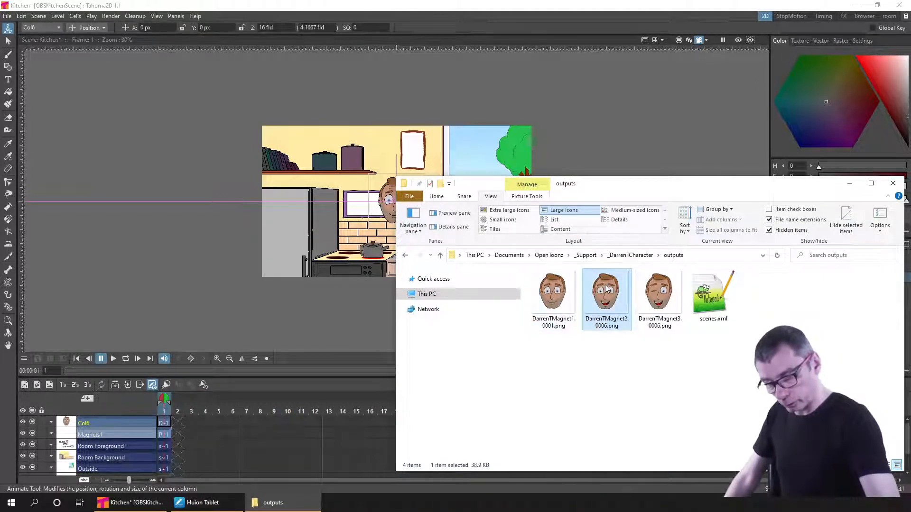
drag(605, 287, 260, 281)
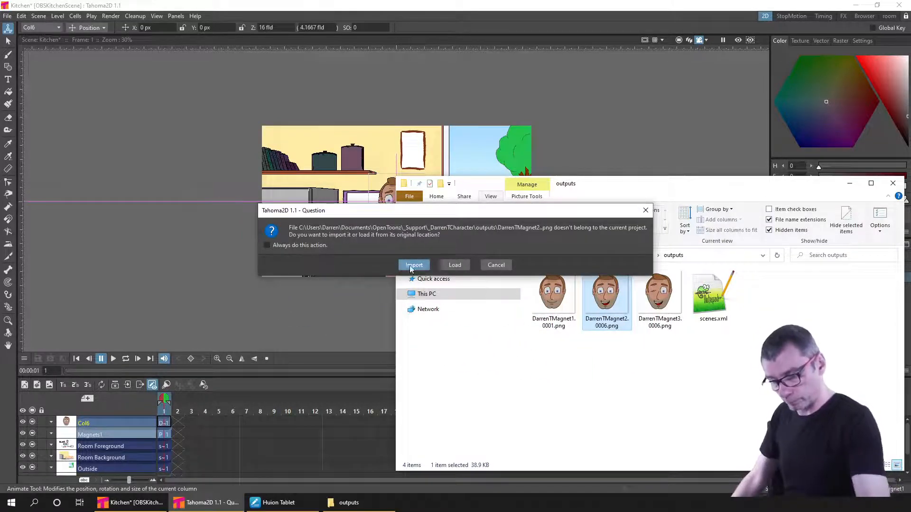
click(412, 265)
click(674, 296)
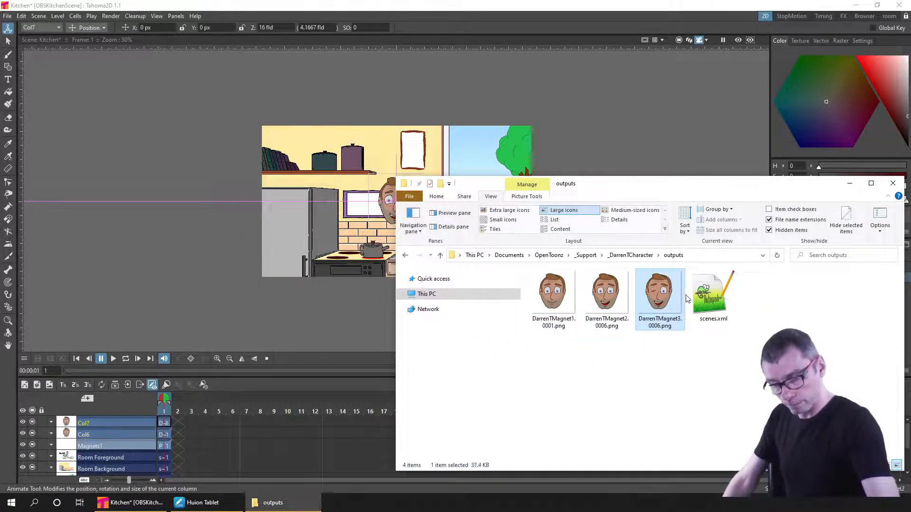
drag(674, 297, 271, 283)
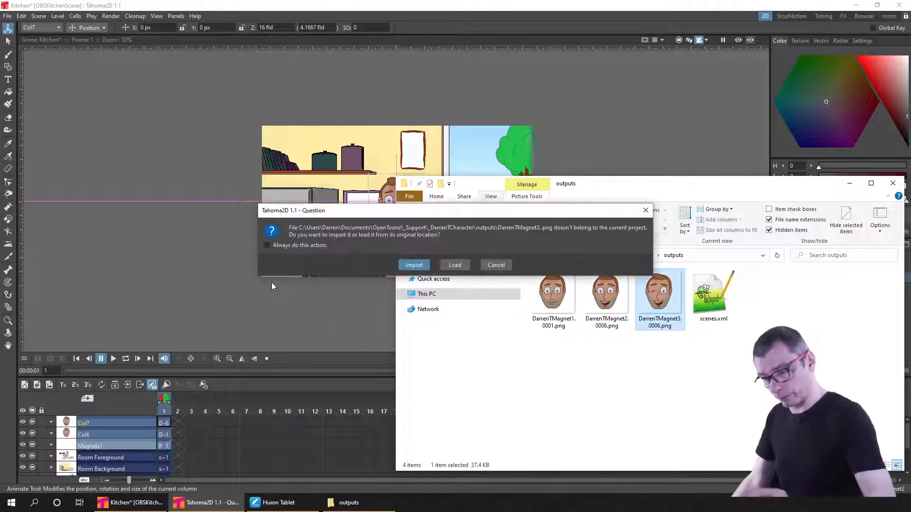
click(417, 266)
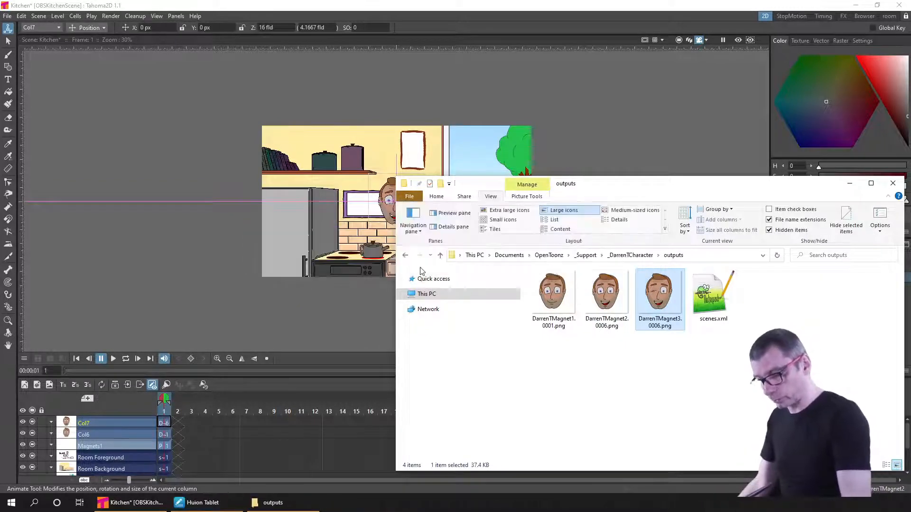
Use the Selection tool to copy the whole head image from Col7 and paste it into frame 1 of Magnets1.
click(163, 440)
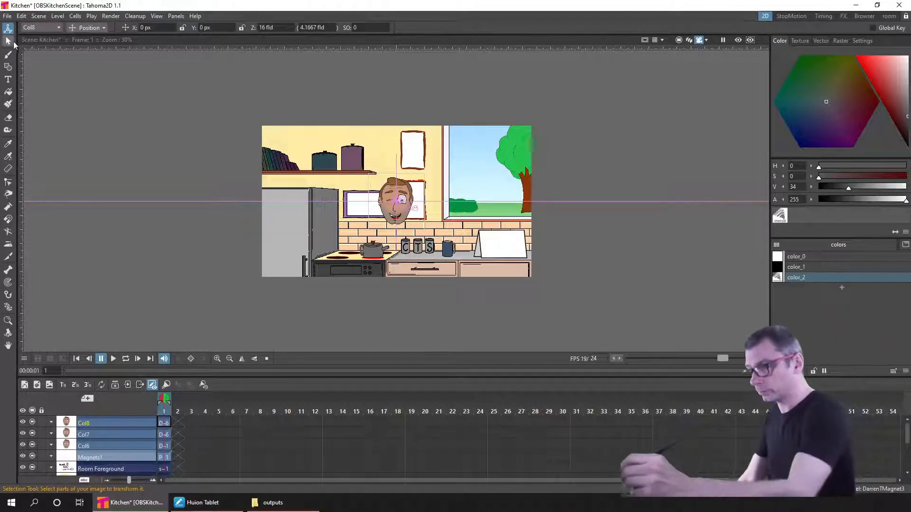
click(9, 41)
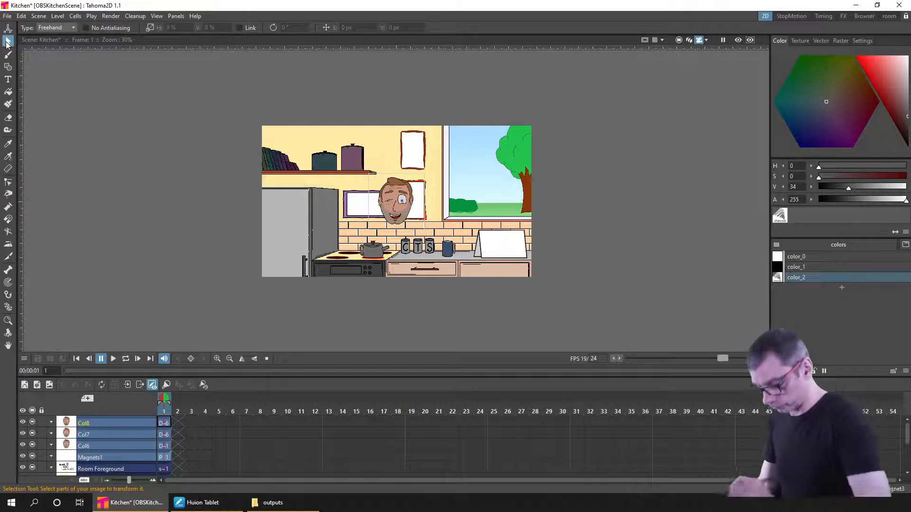
click(165, 438)
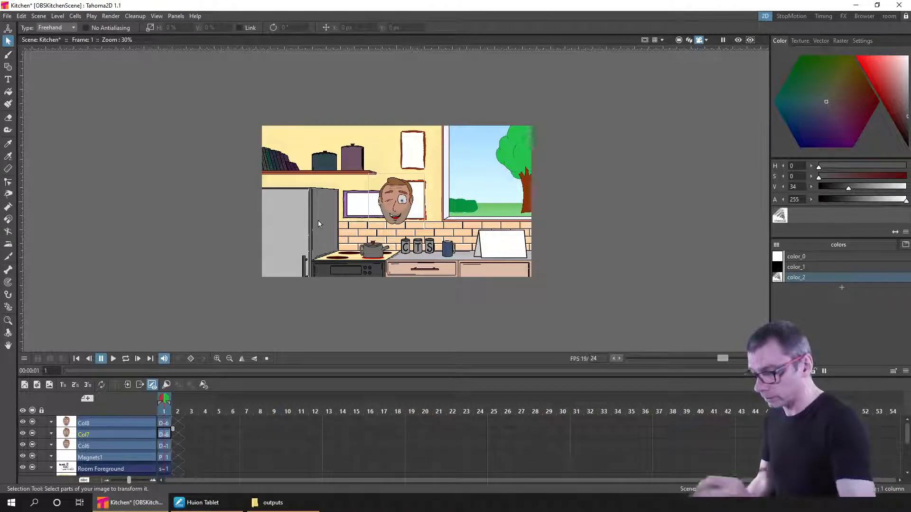
mouse_move(431, 172)
mouse_down()
mouse_move(351, 186)
mouse_move(350, 226)
mouse_move(393, 254)
mouse_move(426, 247)
mouse_move(433, 202)
mouse_up()
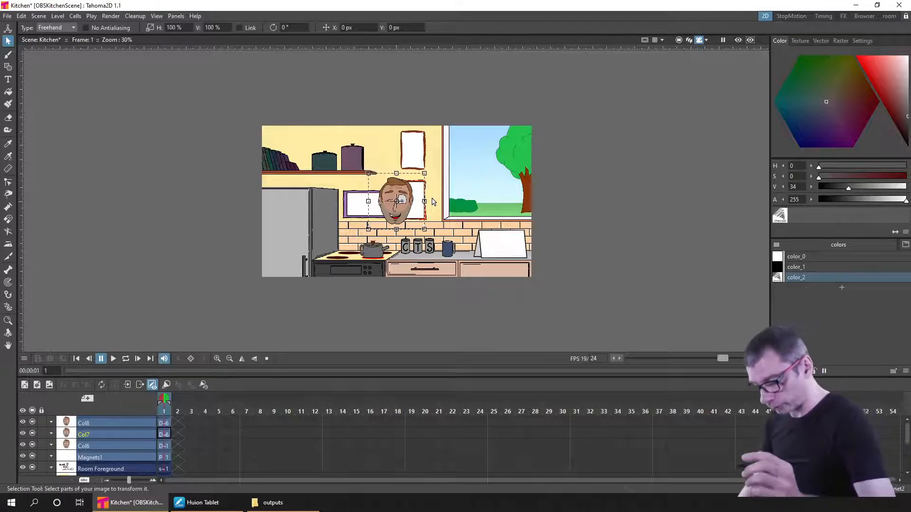
click(161, 457)
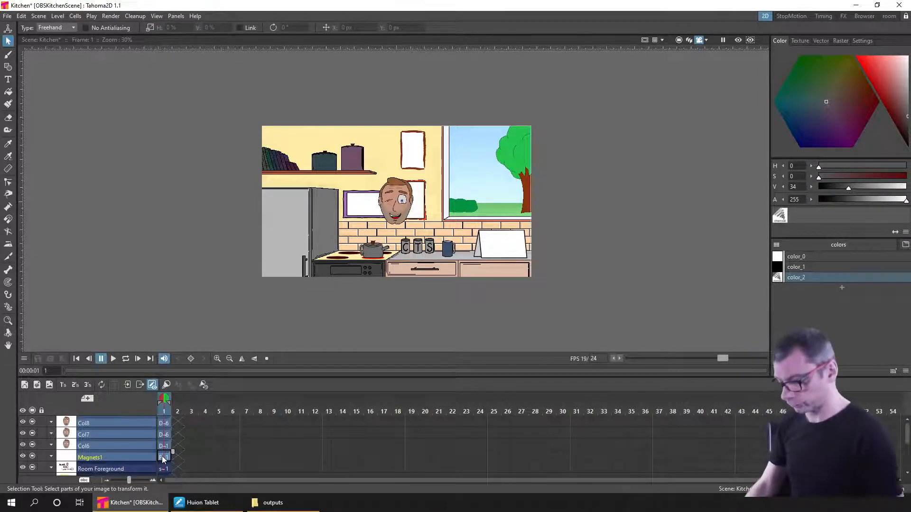
key(ctrl+a)
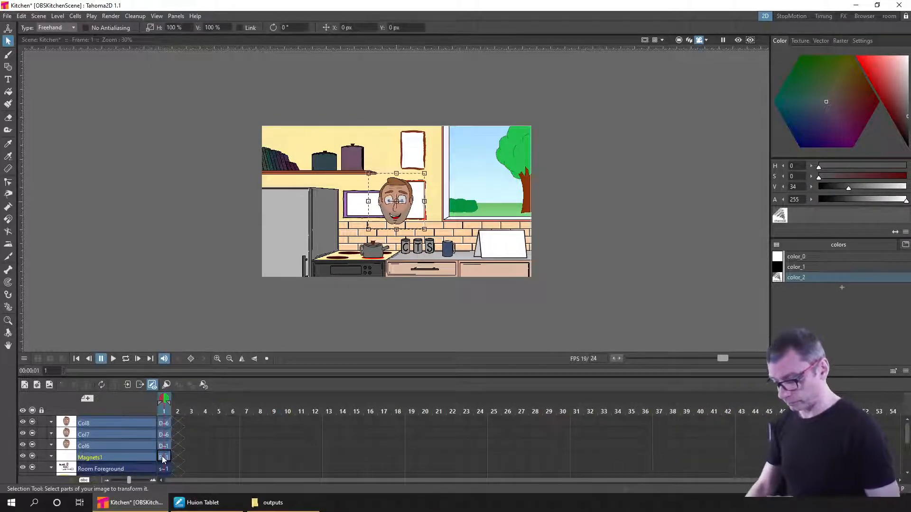
Hide the imported head columns Col6, Col7 and Col8 in the viewer and make frame 1 of Magnets1 current.
click(32, 445)
click(32, 434)
click(33, 421)
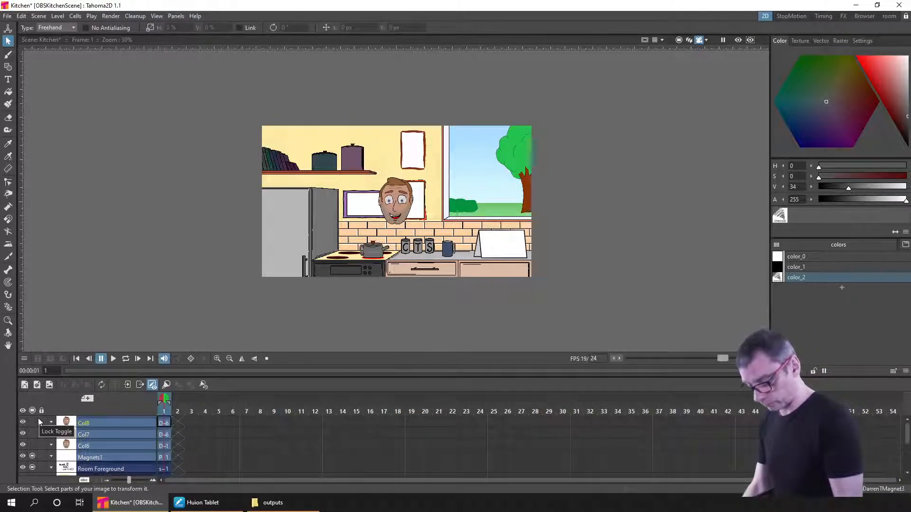
click(164, 457)
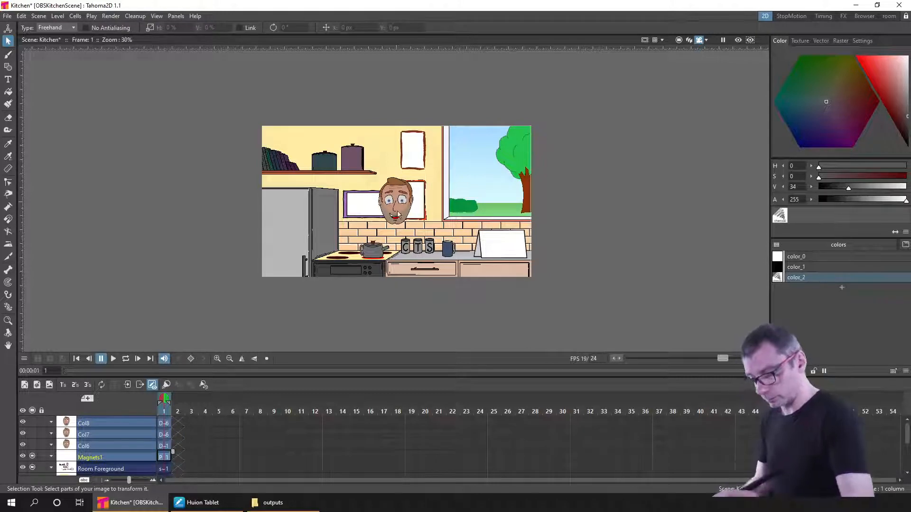
Outline the head pasted on Magnets1 with a freehand selection and move it onto the fridge door.
right_click(403, 205)
click(474, 225)
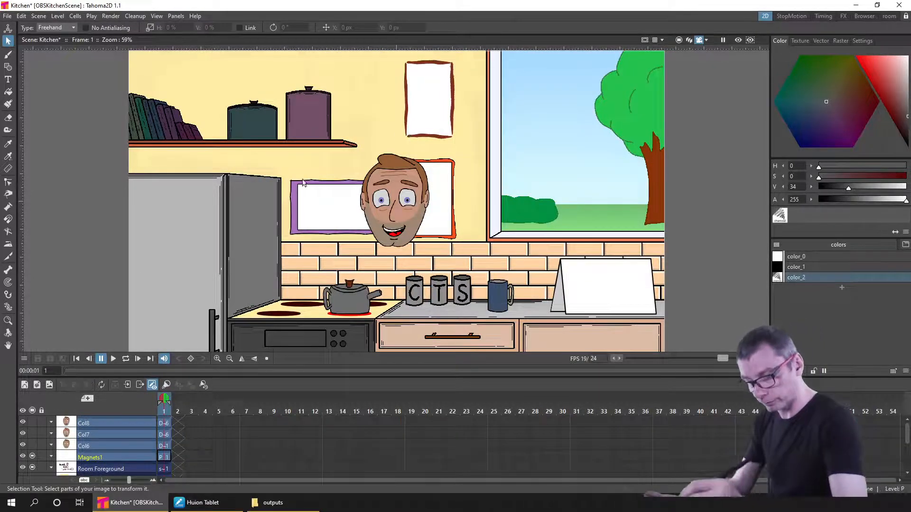
mouse_move(367, 167)
mouse_down()
mouse_move(348, 280)
mouse_move(481, 186)
mouse_move(375, 159)
mouse_up()
click(516, 245)
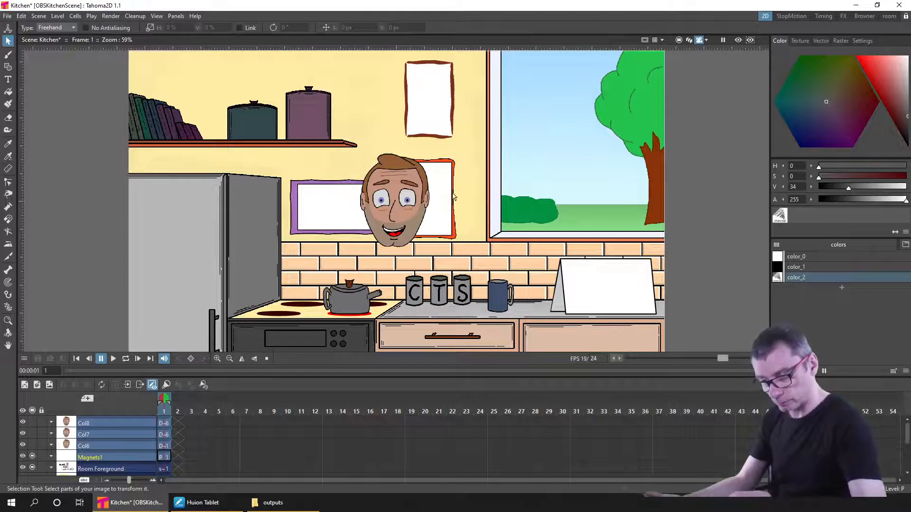
mouse_move(436, 163)
mouse_down()
mouse_move(355, 145)
mouse_move(363, 281)
mouse_up()
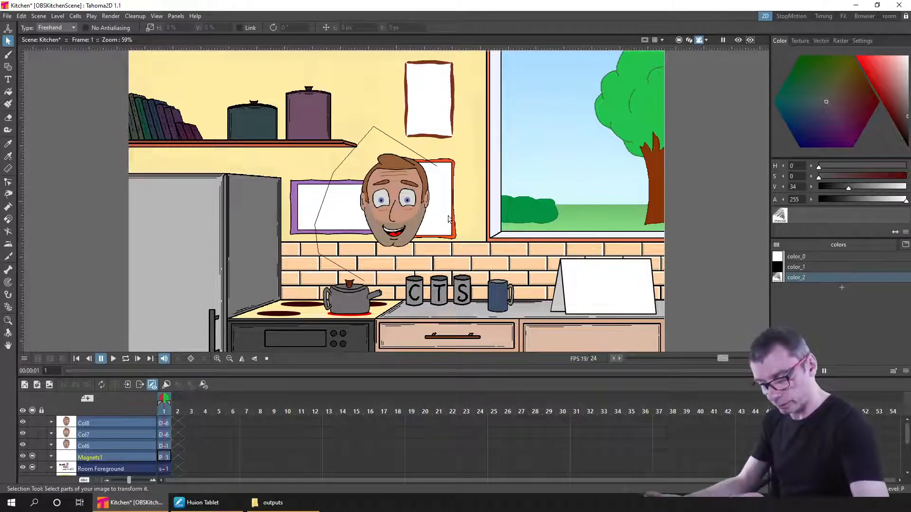
drag(448, 219, 437, 165)
mouse_move(410, 204)
mouse_down()
mouse_move(239, 242)
mouse_move(116, 246)
mouse_move(109, 264)
mouse_up()
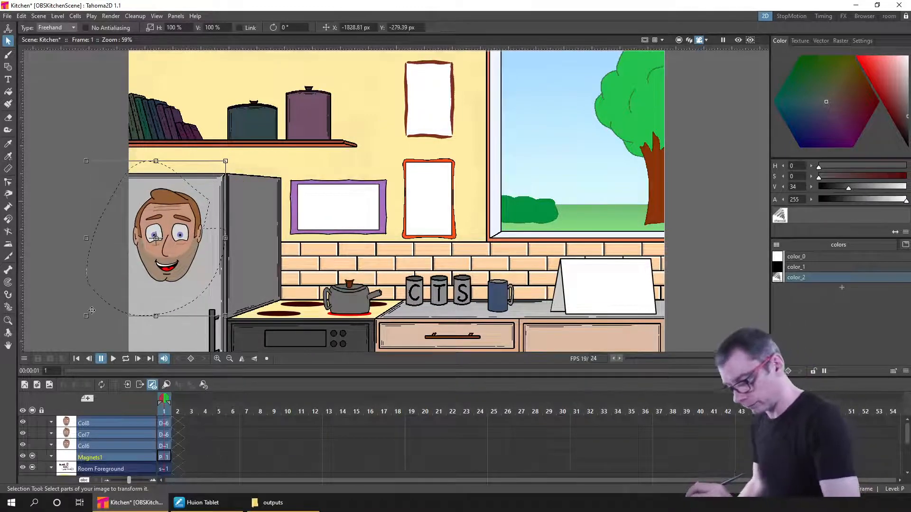
Scale the selected head to about 35.6 %, rotate it about -20.5° and place it in the fridge door's upper-left corner.
drag(104, 302, 197, 236)
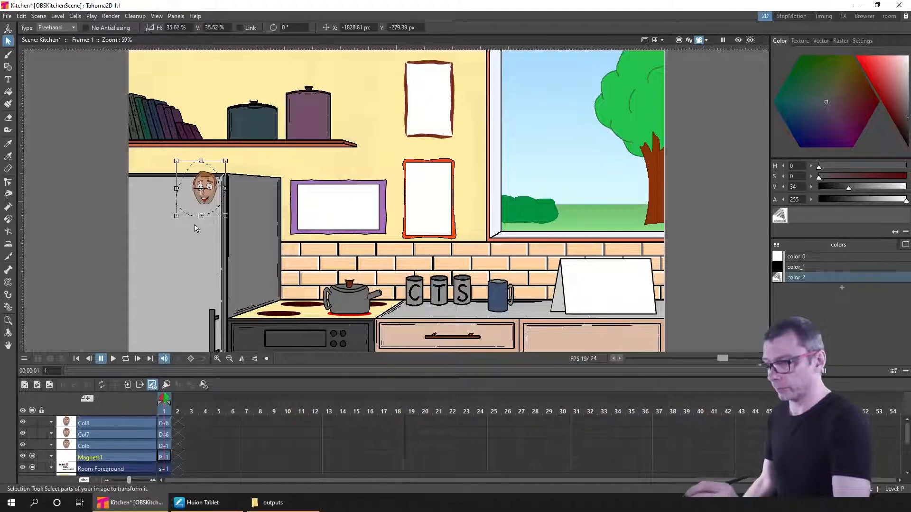
drag(187, 203, 150, 205)
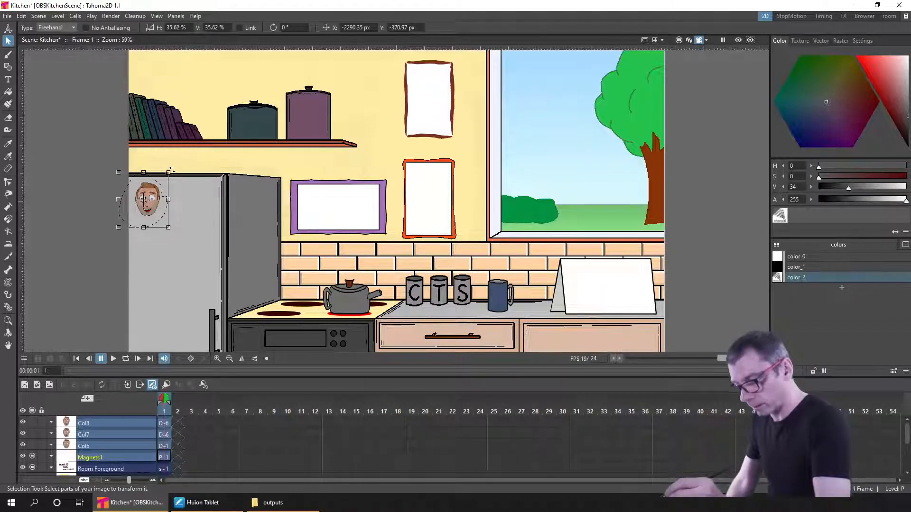
drag(171, 170, 184, 178)
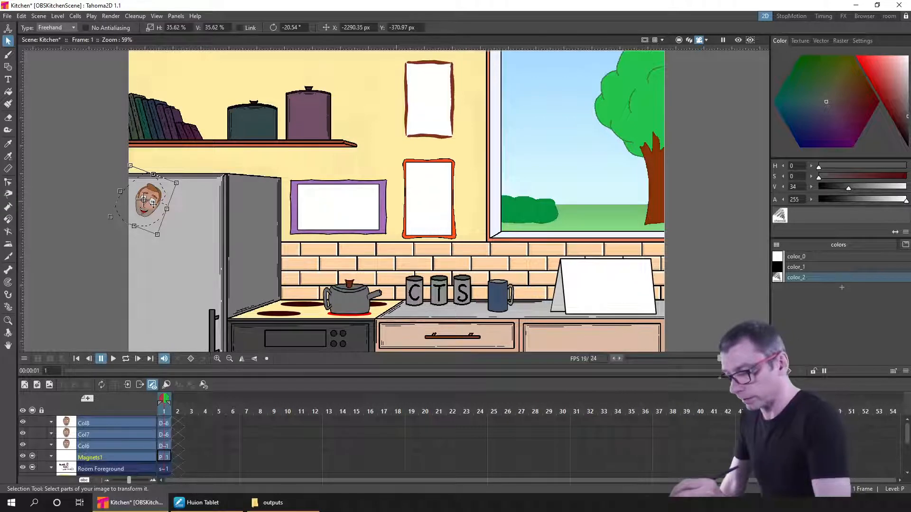
drag(152, 205, 150, 202)
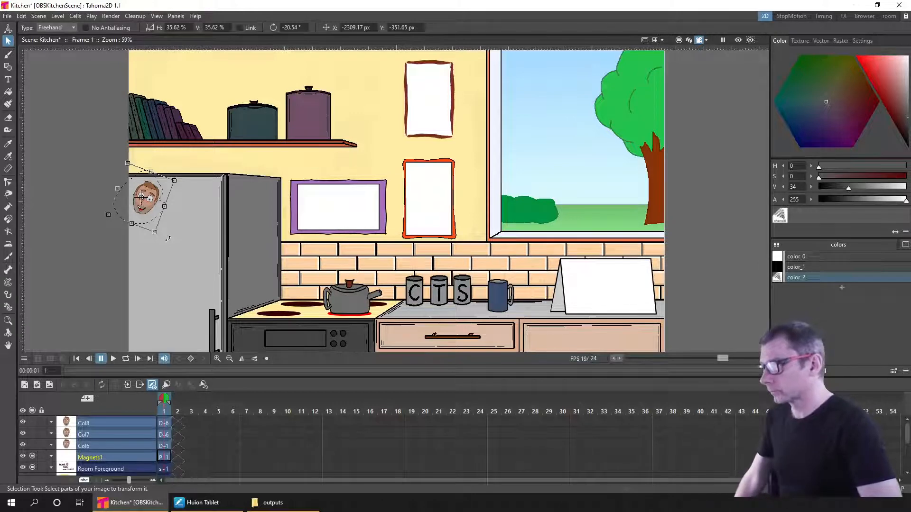
Show Col8, copy its winking head image and paste it into frame 1 of Magnets1.
click(161, 458)
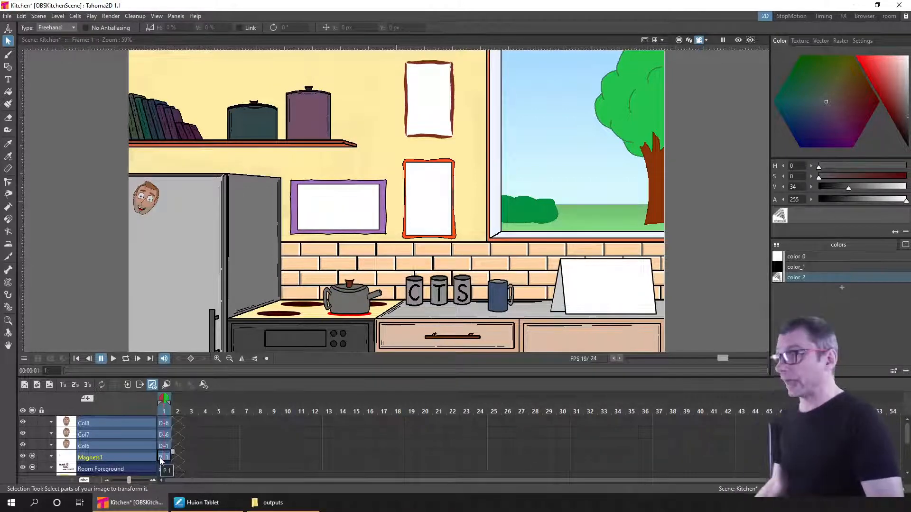
click(32, 423)
click(164, 422)
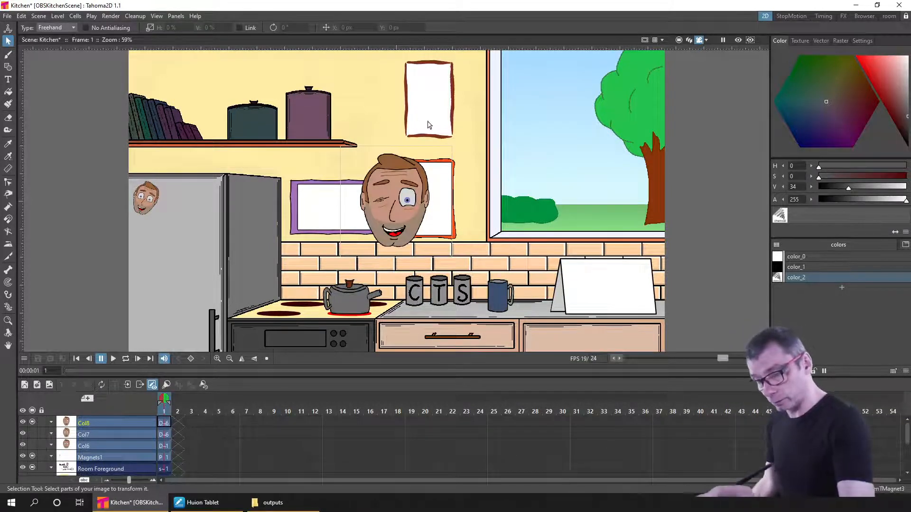
mouse_move(468, 139)
mouse_down()
mouse_move(285, 163)
mouse_move(267, 223)
mouse_move(300, 284)
mouse_move(332, 295)
mouse_move(417, 291)
mouse_move(482, 221)
mouse_up()
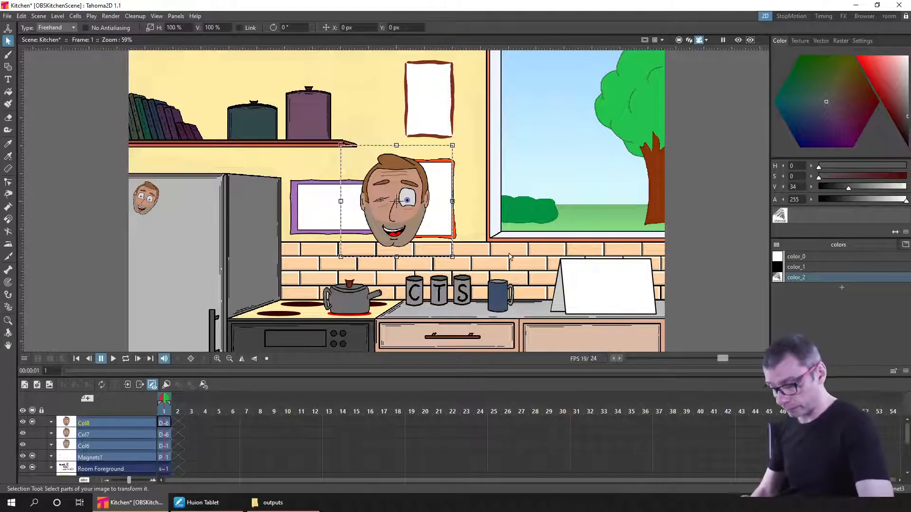
click(169, 458)
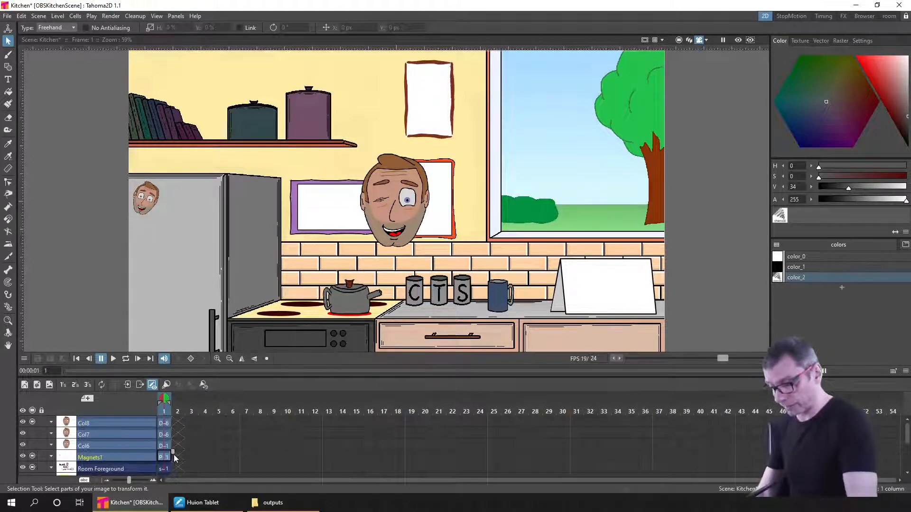
key(ctrl+a)
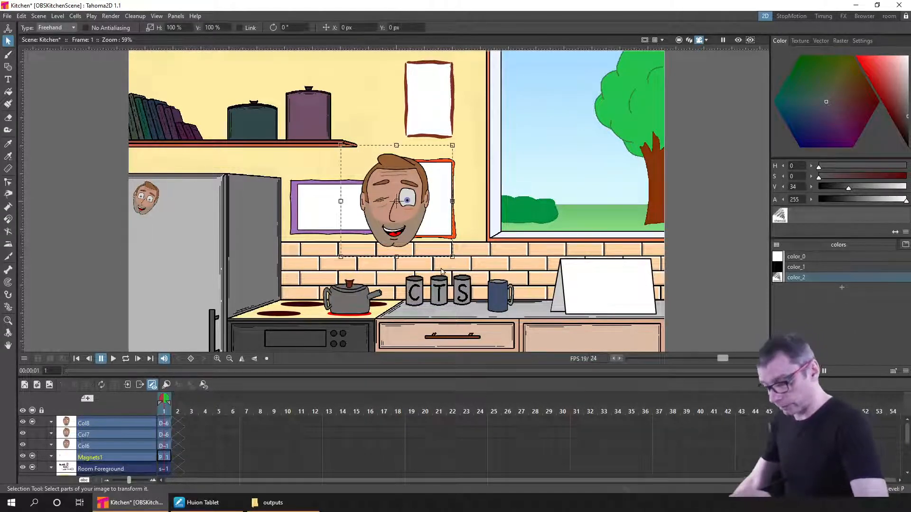
Hide Col8, outline the winking head on Magnets1 with a freehand selection and move it onto the fridge.
click(34, 423)
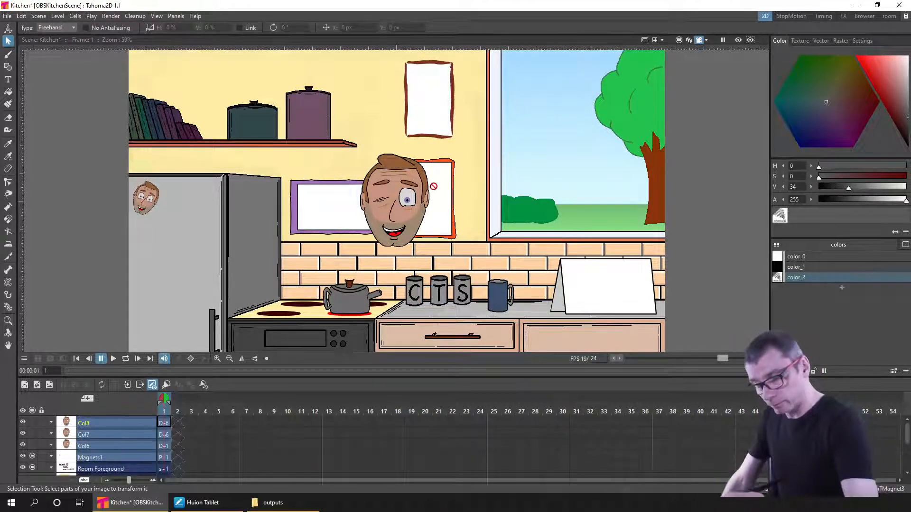
click(166, 459)
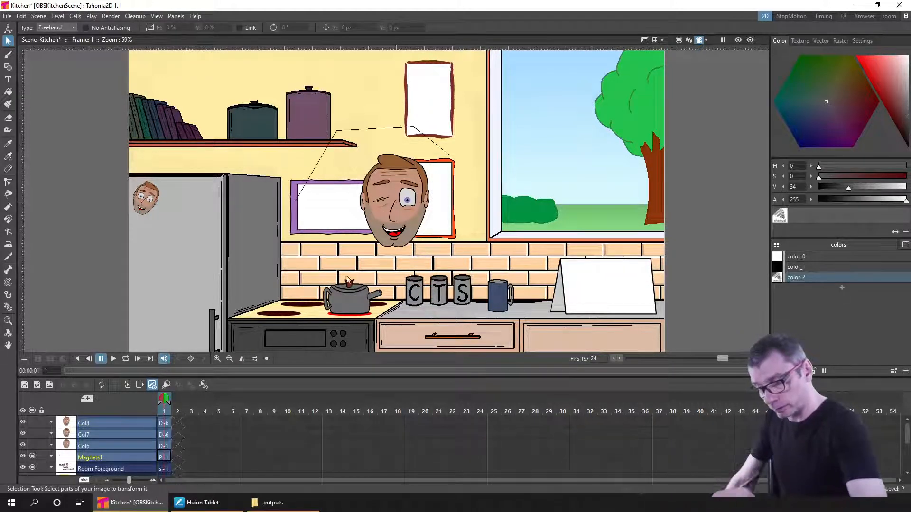
click(415, 228)
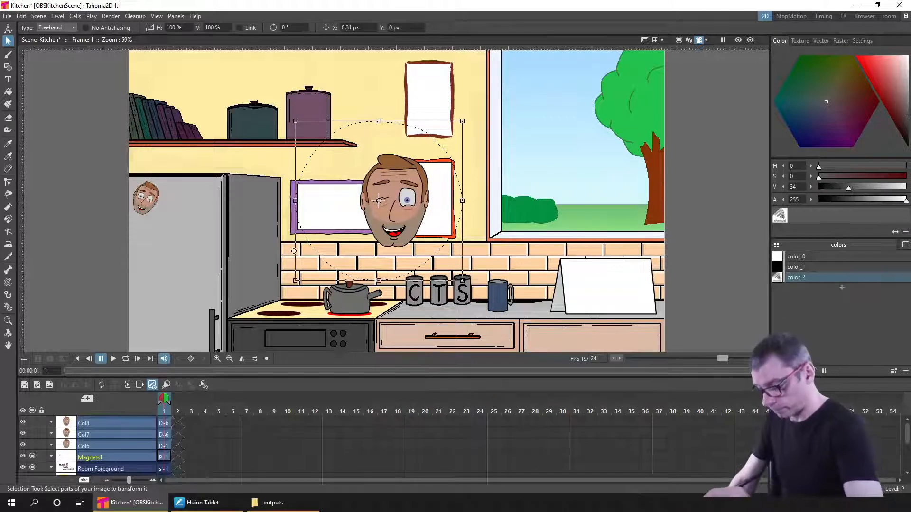
drag(414, 226, 226, 245)
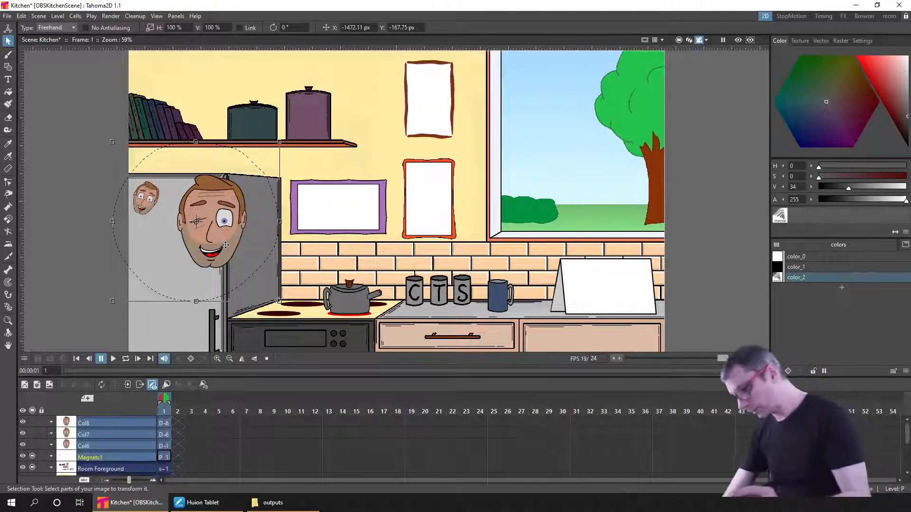
Delete the Magnets1 column and make the three imported head columns visible again.
click(114, 459)
key(Delete)
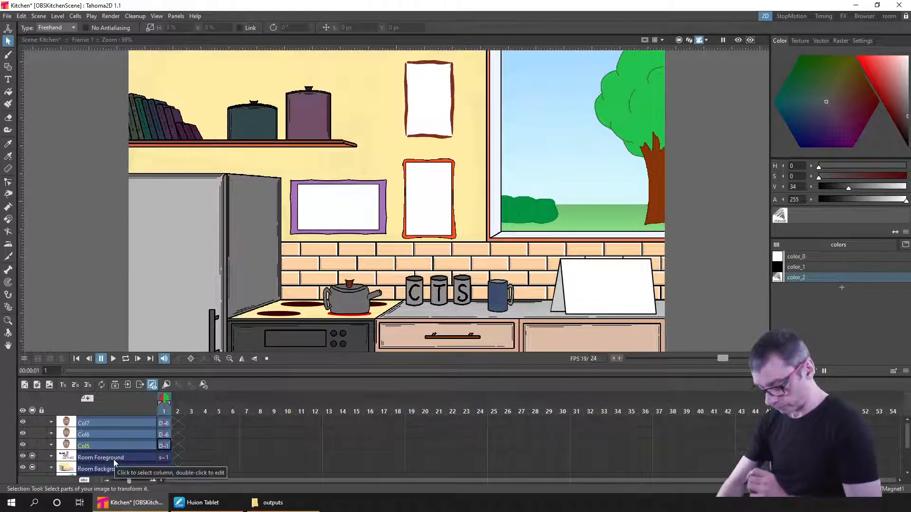
click(161, 434)
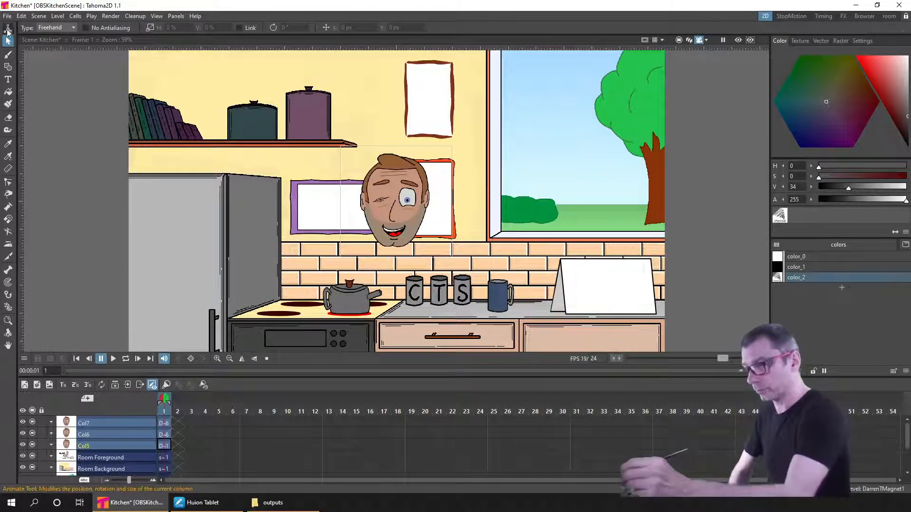
Move the Col6 head onto the fridge door with the Animate tool and, in All mode, scale it globally to about 36.7 %.
key(a)
click(164, 434)
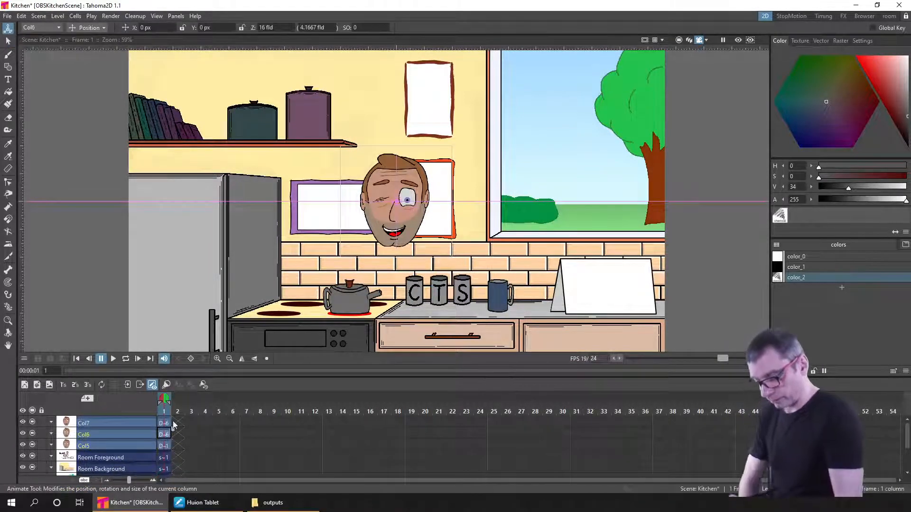
drag(402, 231, 181, 238)
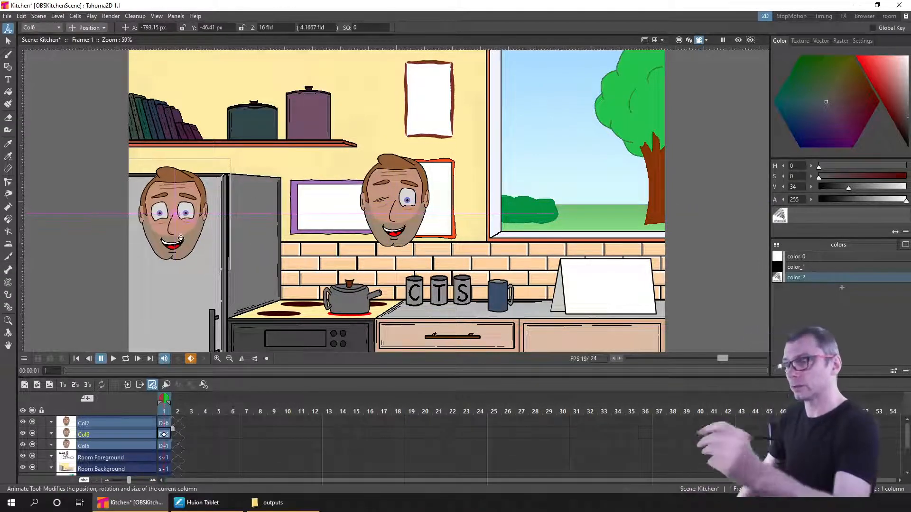
click(90, 29)
click(94, 98)
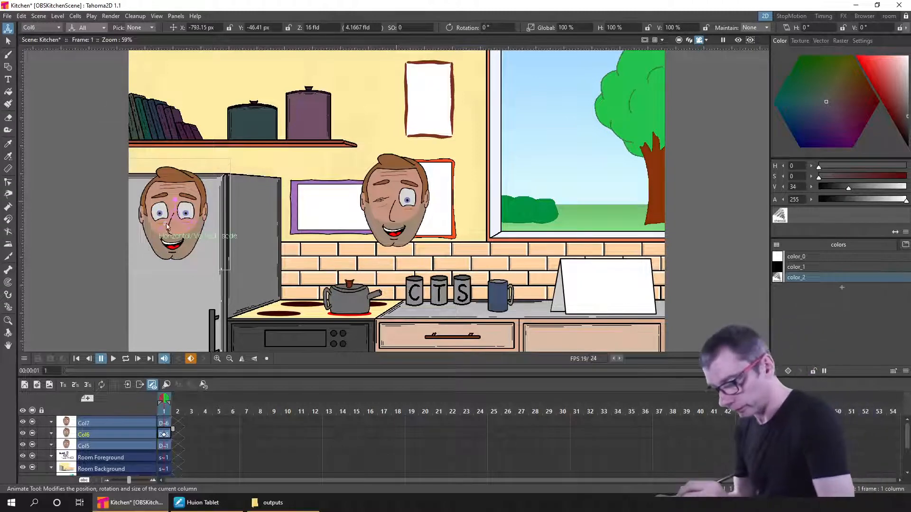
mouse_move(165, 230)
mouse_down()
mouse_move(173, 223)
mouse_move(171, 232)
mouse_up()
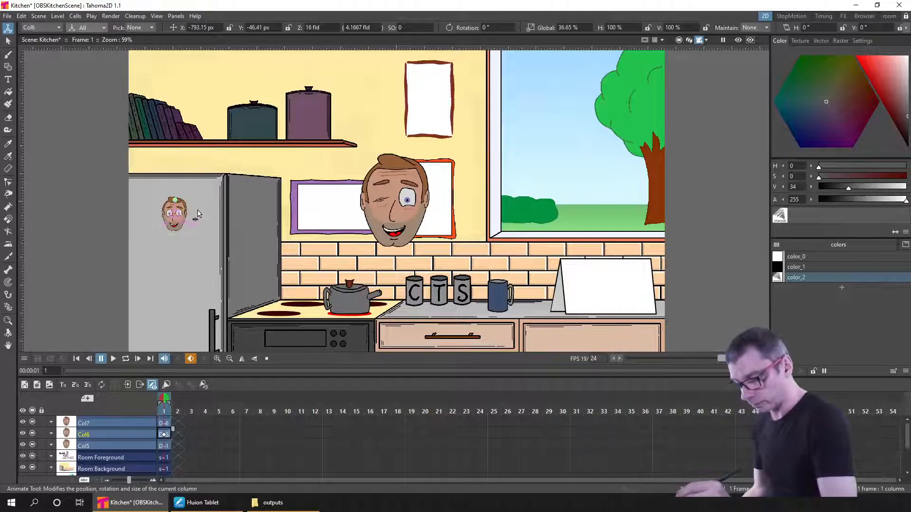
Rotate the Col6 head to about -23.5° and place it in the fridge door's upper-left corner at about 35.8 % global scale.
drag(207, 224, 207, 225)
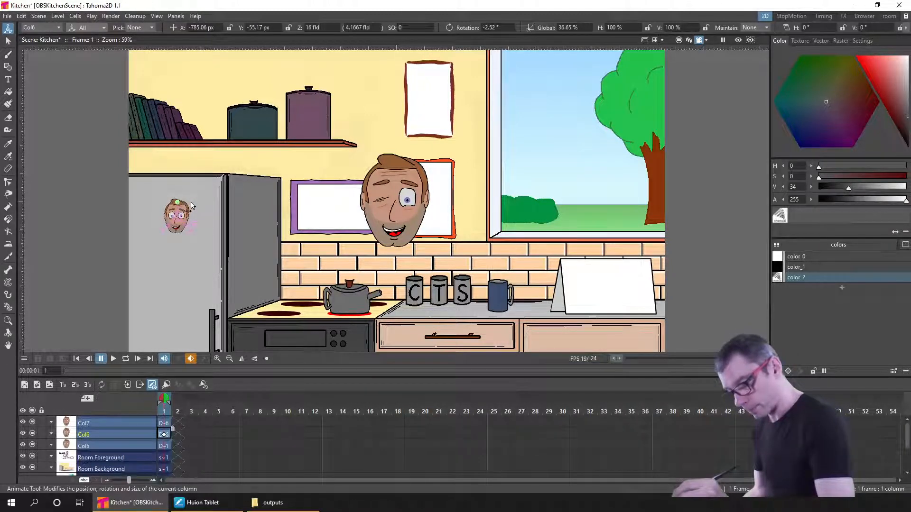
drag(200, 211, 210, 220)
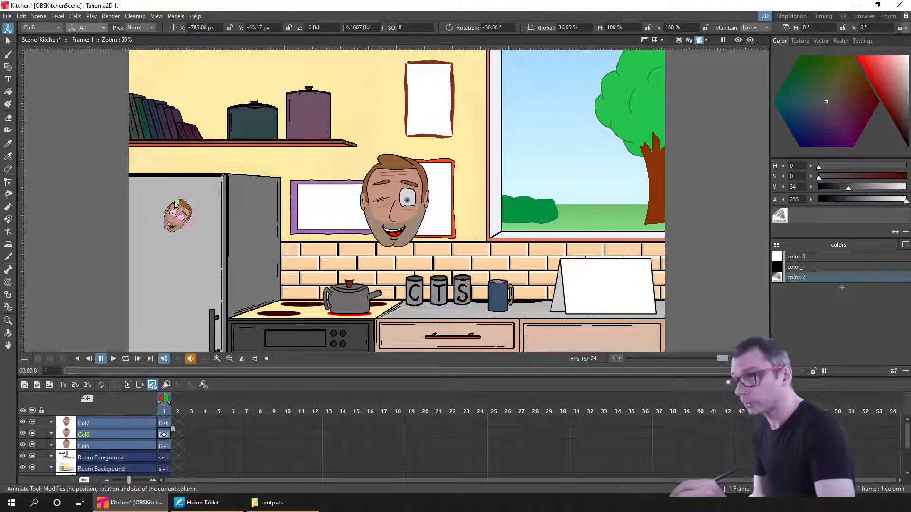
drag(185, 213, 156, 201)
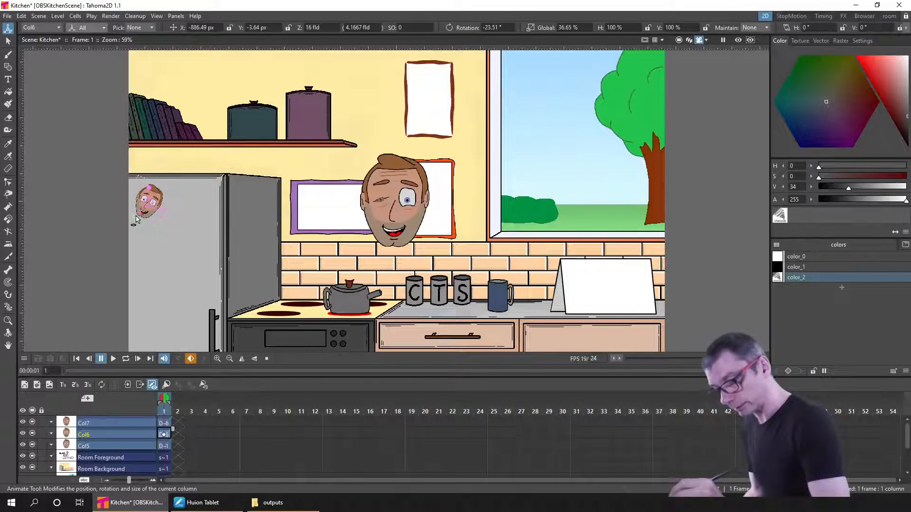
drag(138, 218, 144, 216)
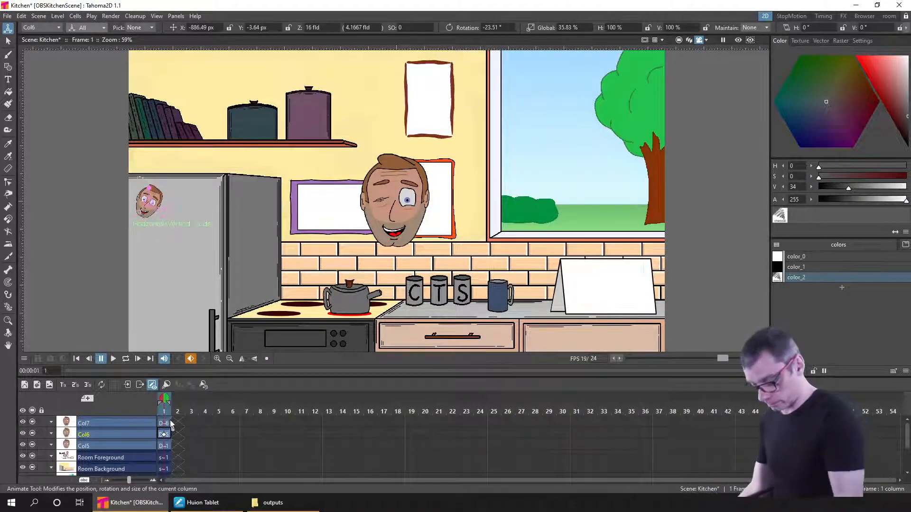
Save the scene and place the Col7 winking head in the fridge door's upper-right corner at about -15.7° and 32.6 % global scale.
key(ctrl+s)
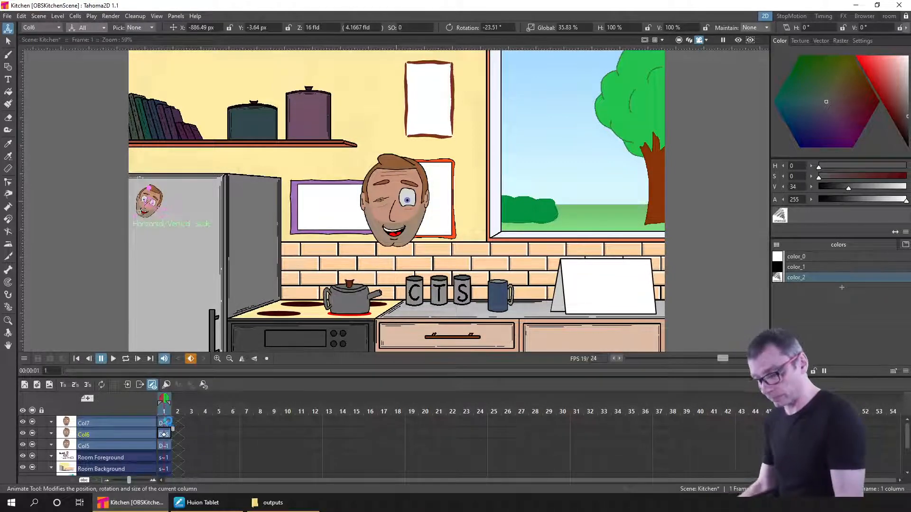
click(165, 424)
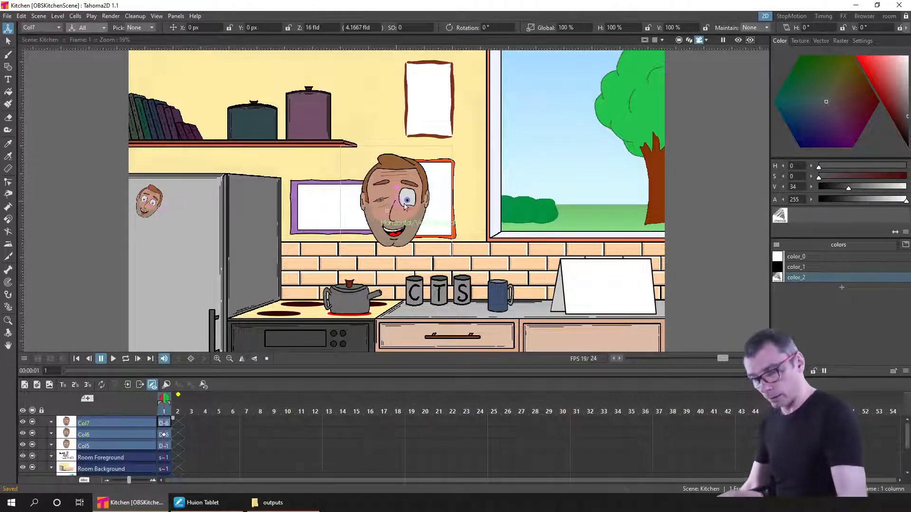
click(400, 225)
drag(348, 245, 205, 217)
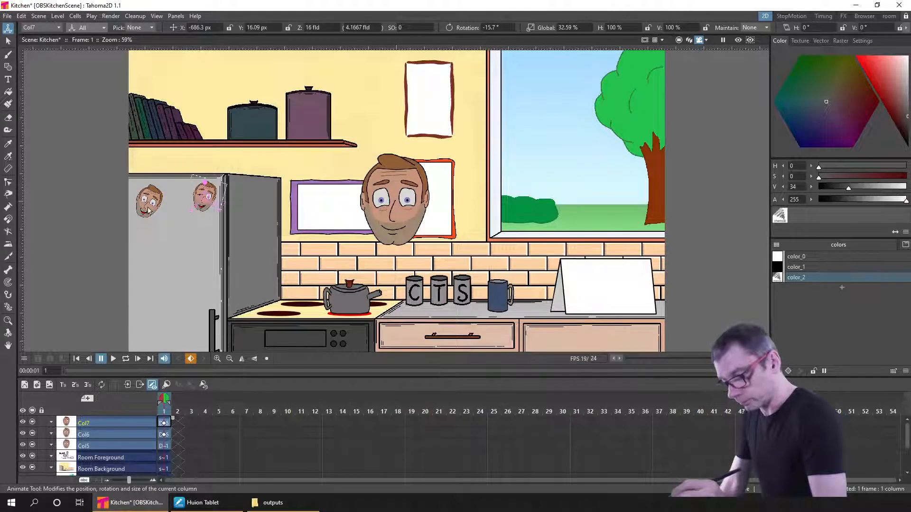
Nudge the Col6 head slightly up and left in the fridge door's upper-left corner and save the scene.
click(168, 435)
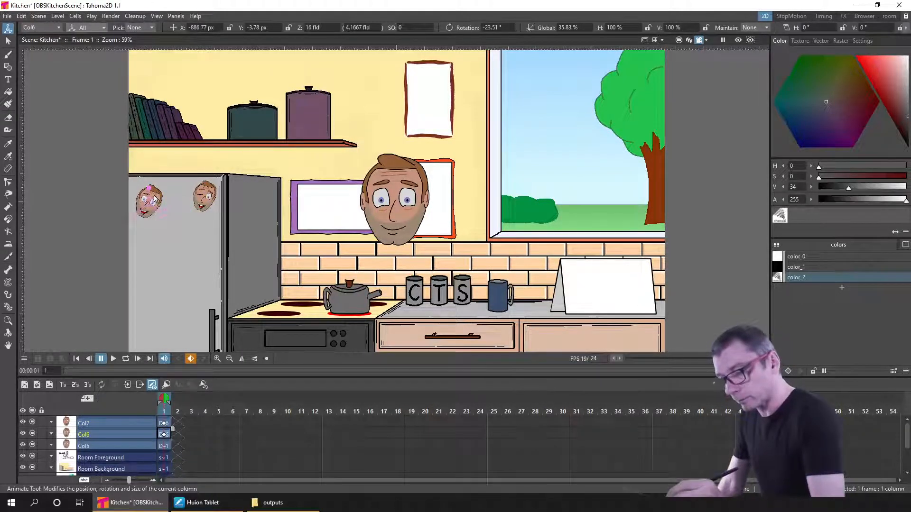
drag(154, 199, 152, 196)
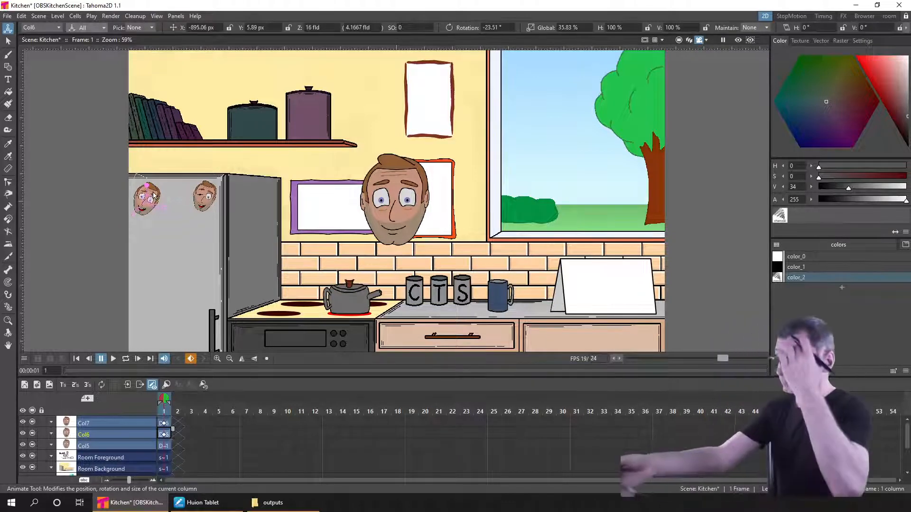
key(ctrl+s)
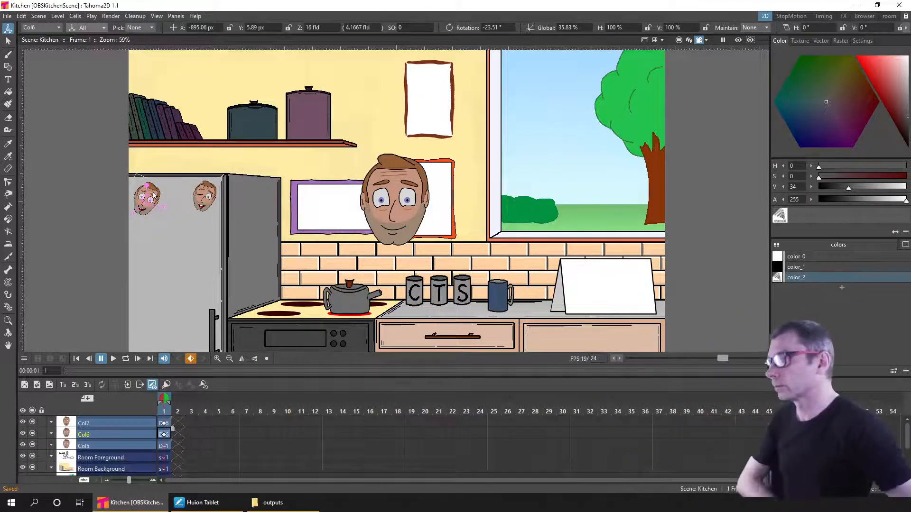
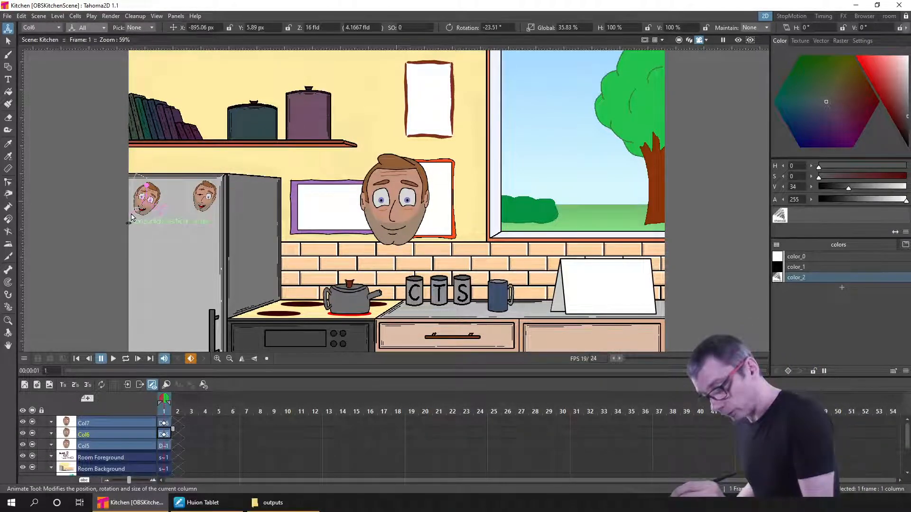
Shift the Col6 head slightly higher on the fridge door and set its global scale to 33 %.
drag(132, 216, 152, 197)
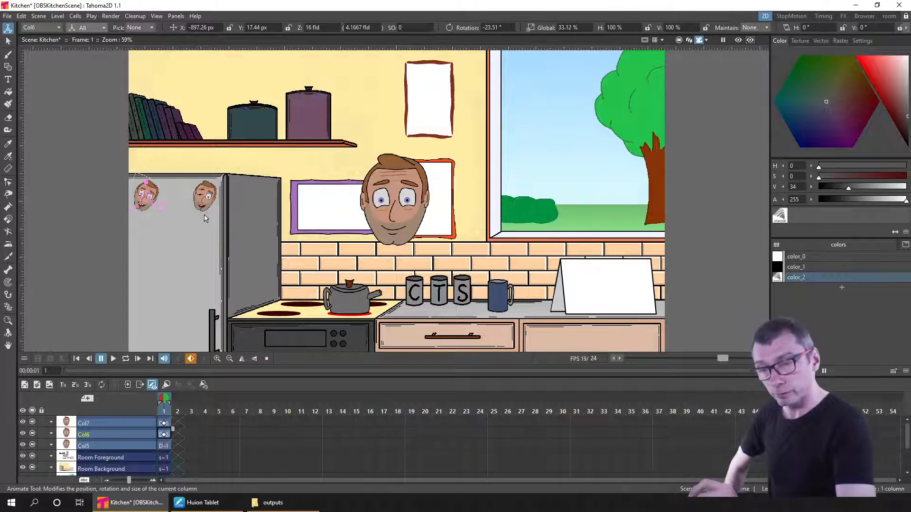
click(587, 29)
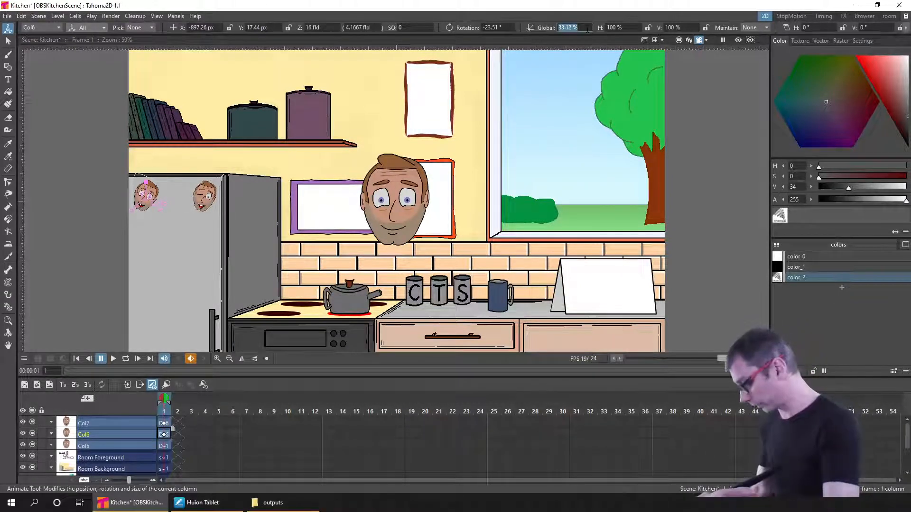
text(33)
key(Tab)
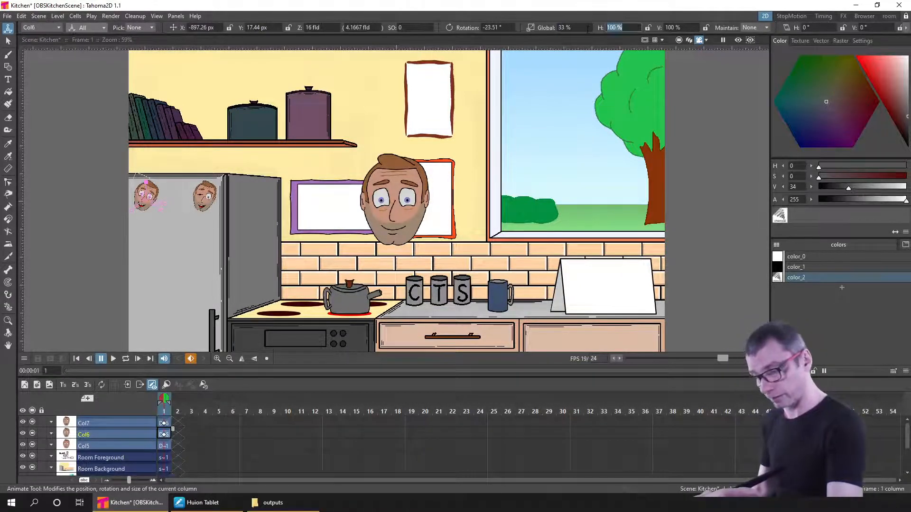
Set the Col7 winking head's global scale to 33 %.
click(166, 423)
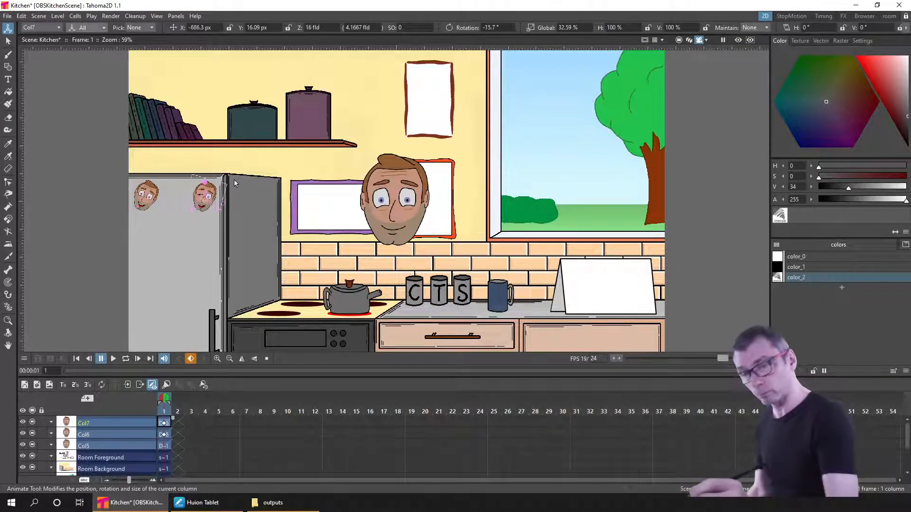
click(567, 27)
text(33)
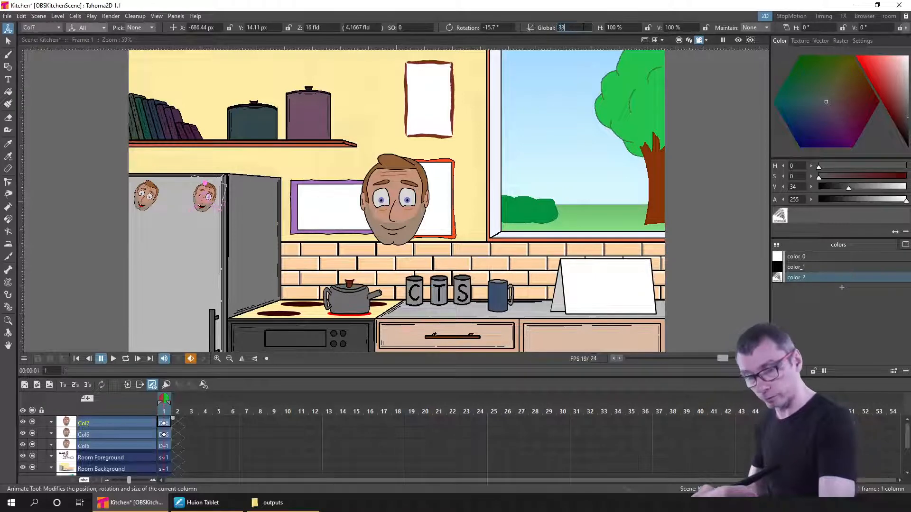
key(Tab)
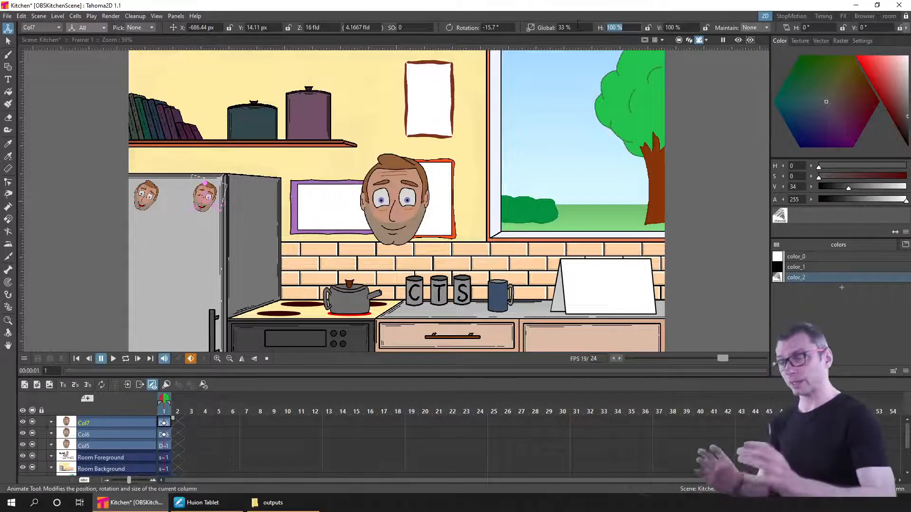
Save the scene and hide the large Col5 head.
click(161, 445)
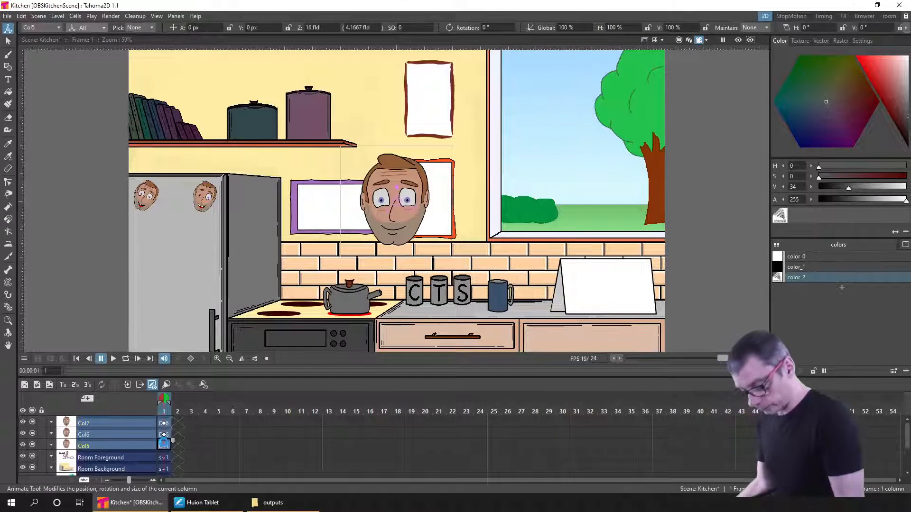
key(ctrl+s)
click(35, 443)
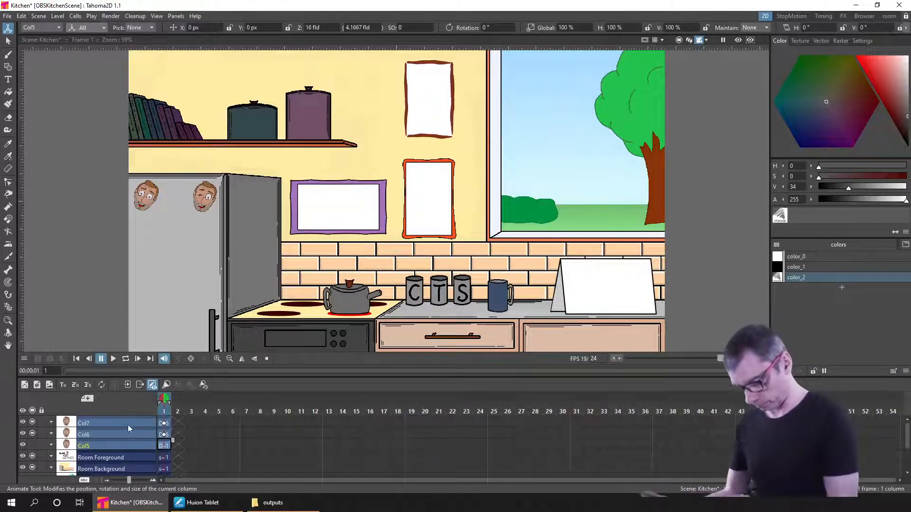
Select the Col7 and Col6 columns together and collapse them into one sub-scene column.
click(115, 420)
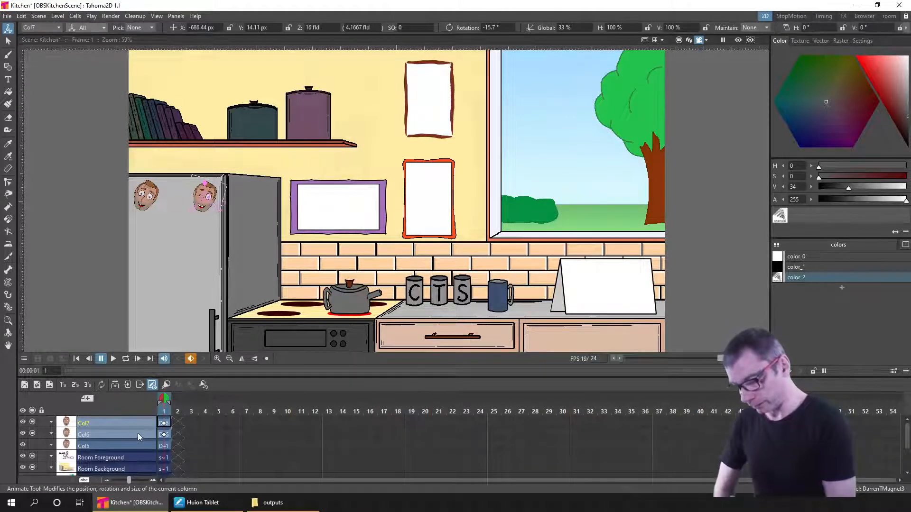
right_click(131, 435)
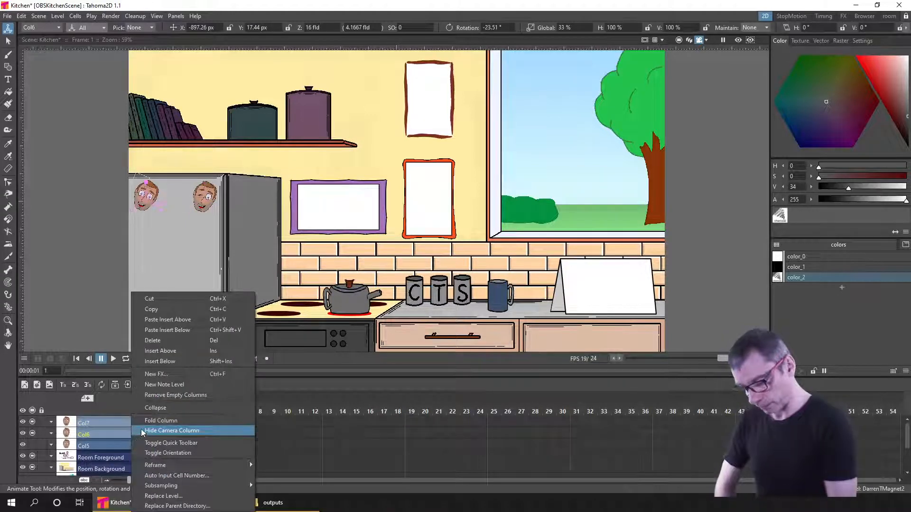
click(219, 408)
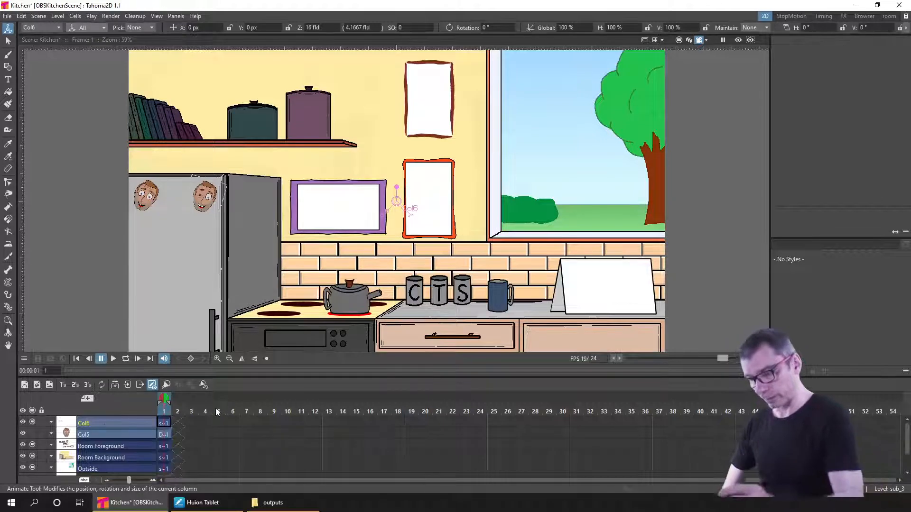
Rename the collapsed column as 2 x Magnets and save the scene.
double_click(99, 422)
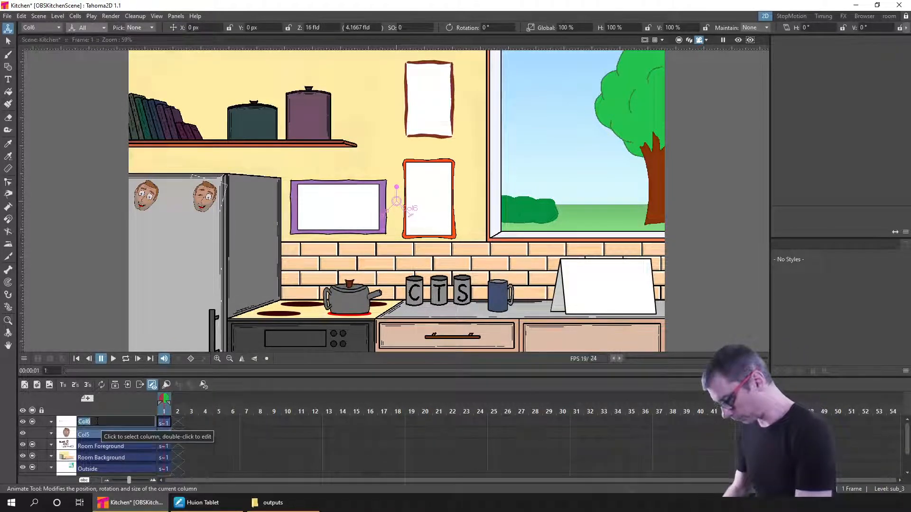
text(2 x Ma)
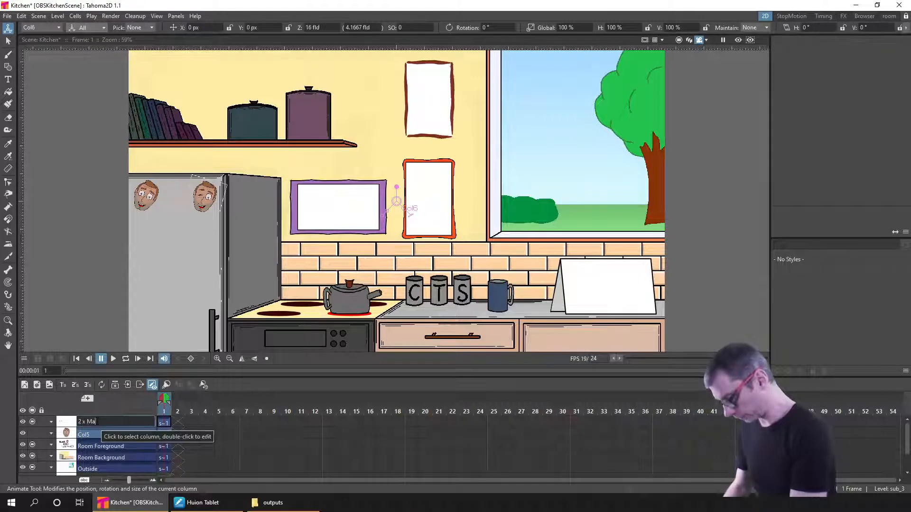
text(gnets])
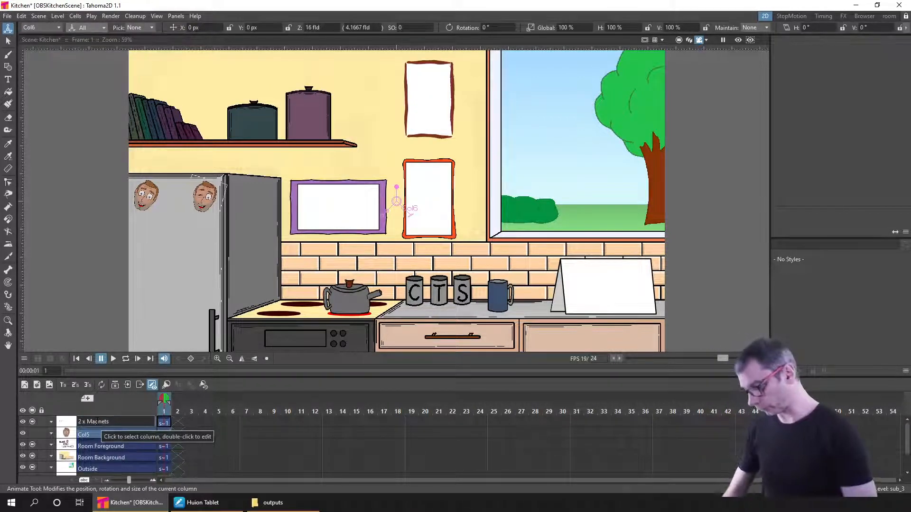
key(Return)
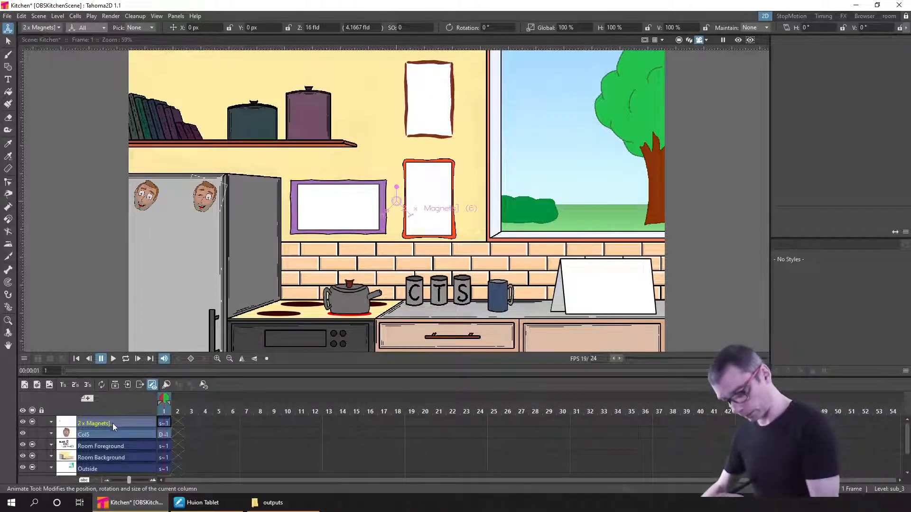
double_click(117, 423)
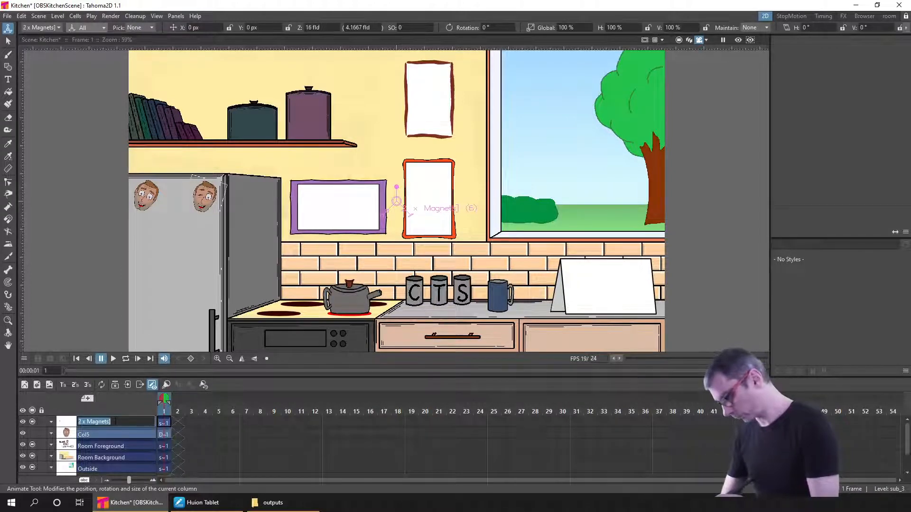
click(115, 421)
key(BackSpace)
key(Return)
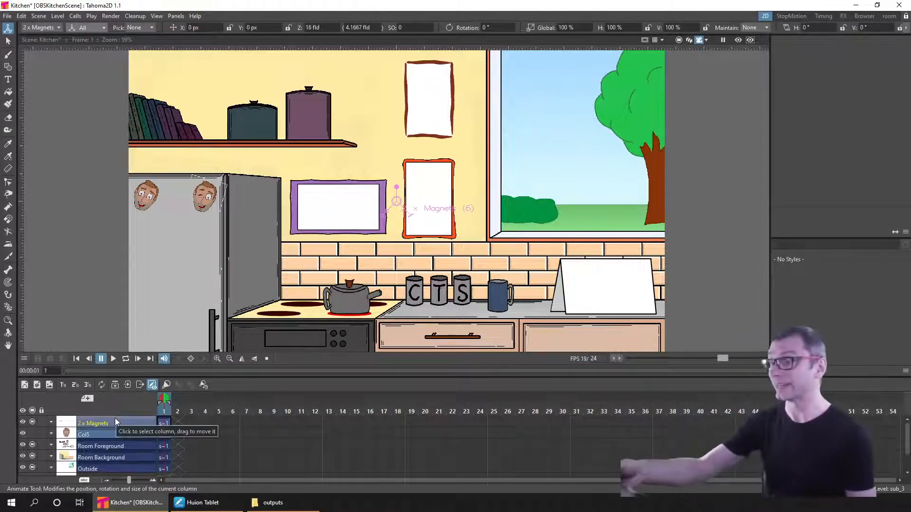
key(ctrl+s)
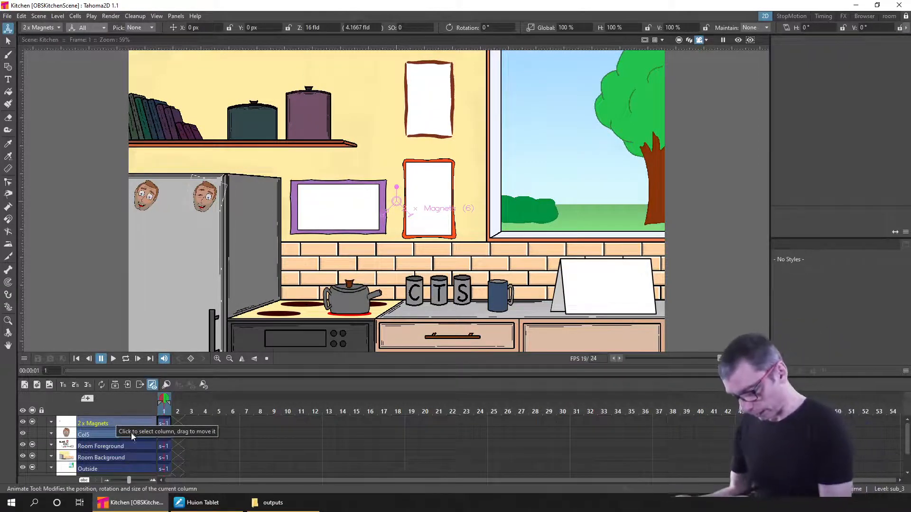
Hide the 2 x Magnets column and make the Col5 head visible again.
click(32, 423)
click(32, 423)
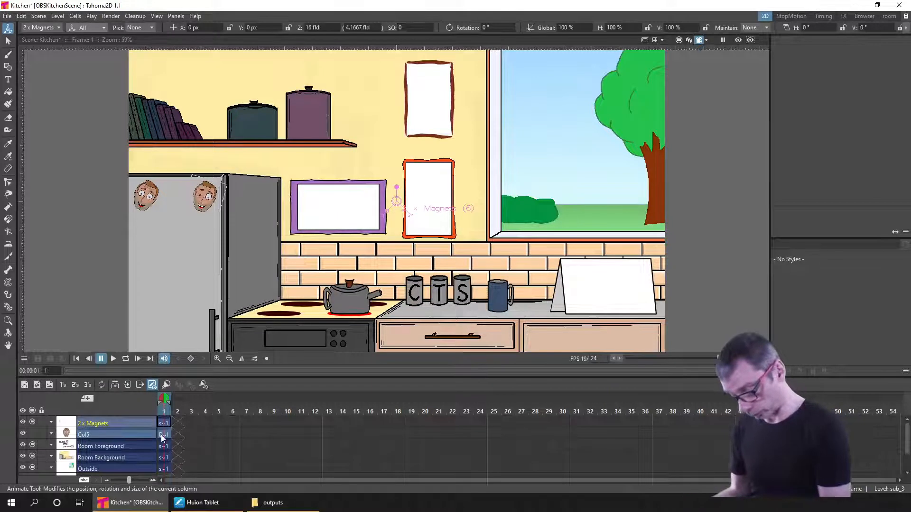
click(33, 421)
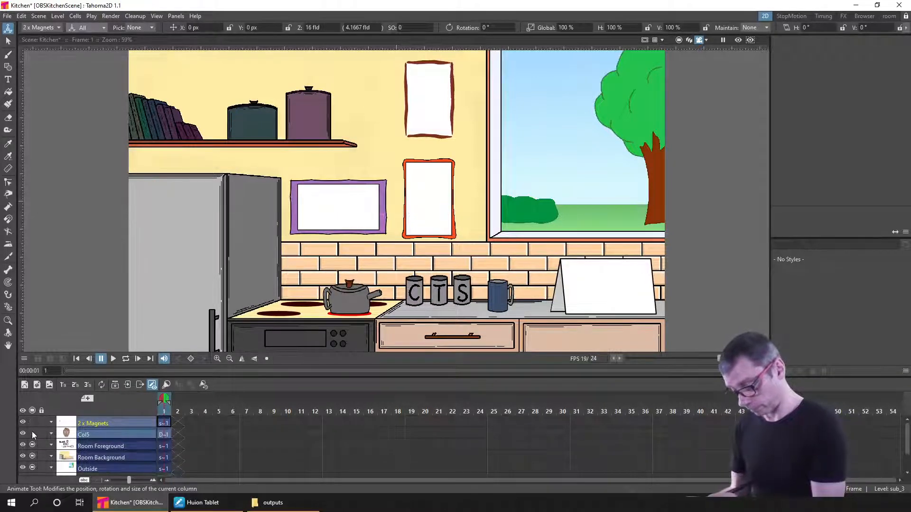
click(32, 433)
Duplicate the Col5 head column by copying and pasting it above the original.
click(162, 435)
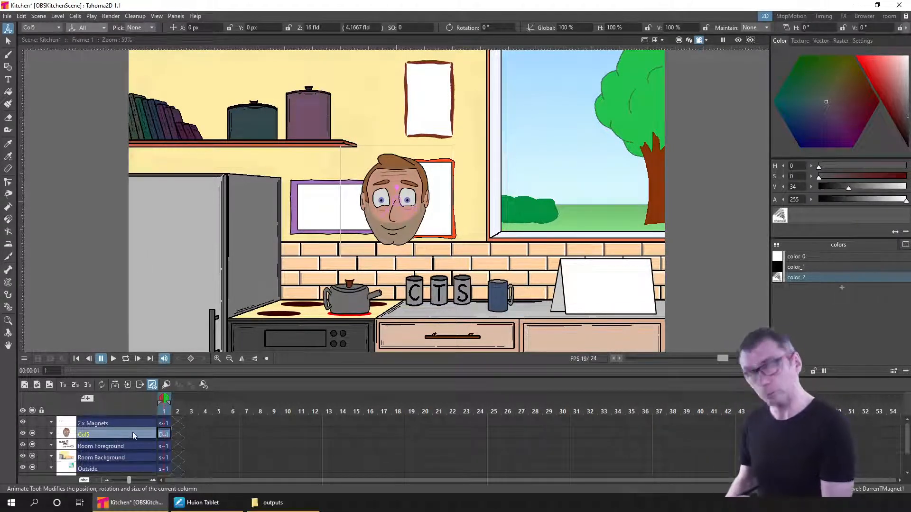
key(ctrl+c)
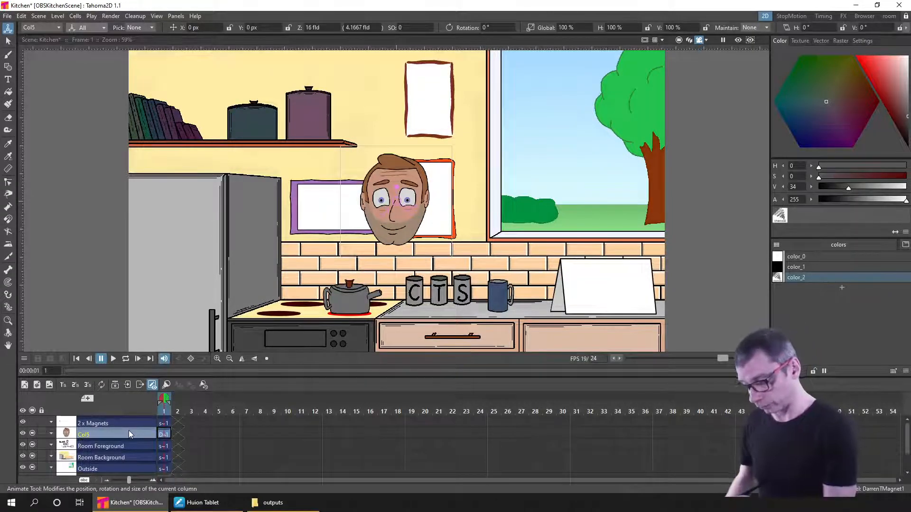
key(ctrl+v)
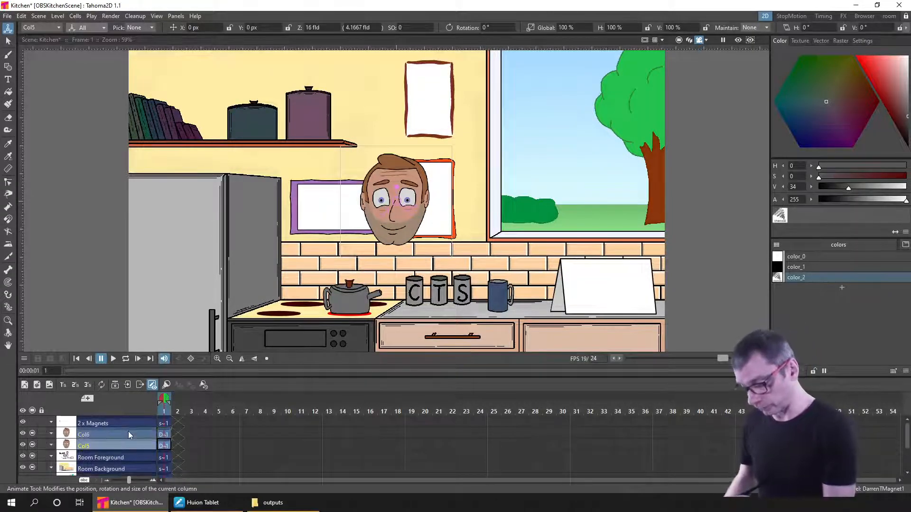
Set the global scale of both the Col5 head and its Col6 duplicate to 33 %.
click(162, 445)
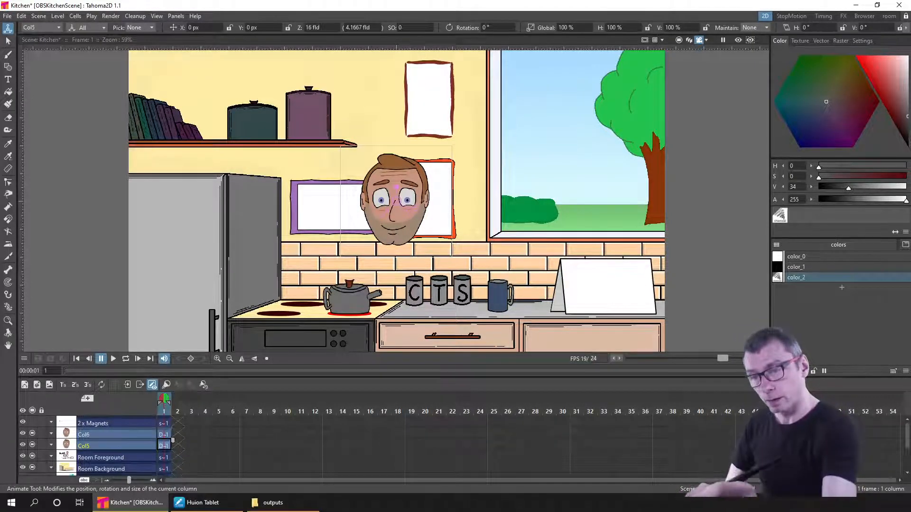
click(573, 27)
text(33)
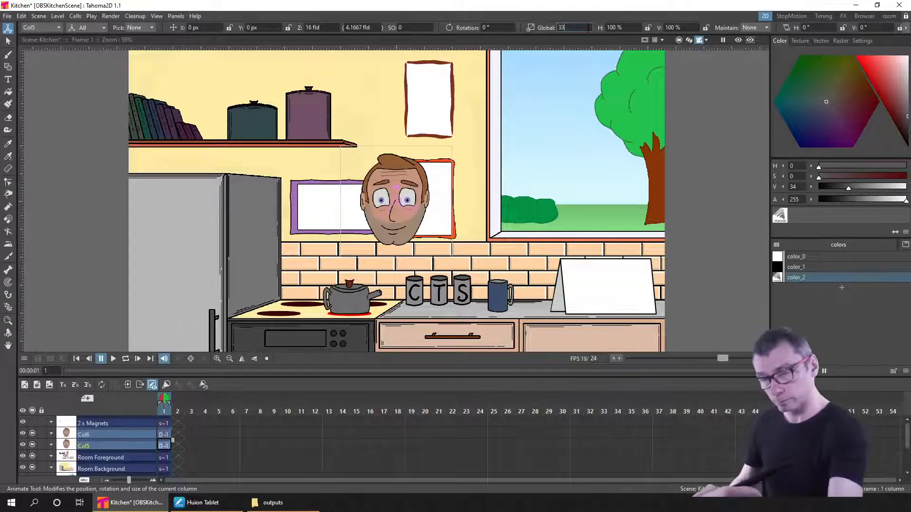
key(Tab)
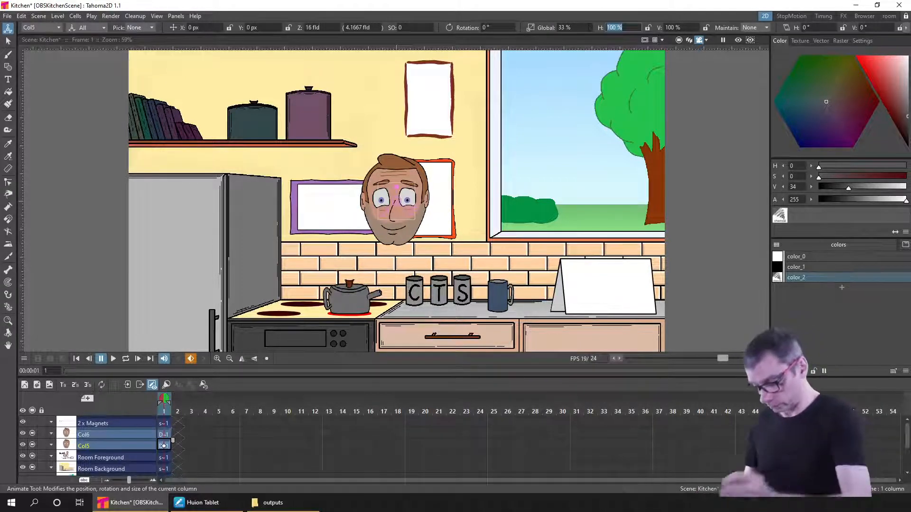
click(164, 435)
click(567, 27)
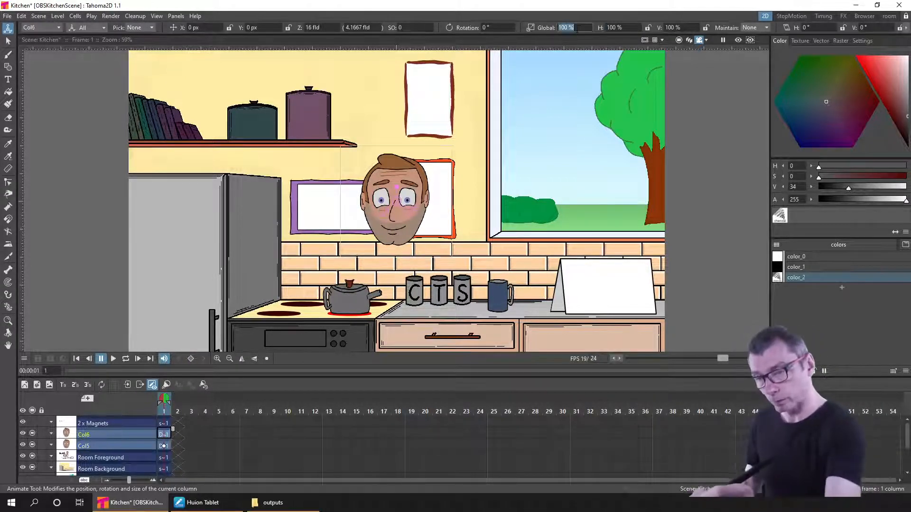
text(33)
key(Tab)
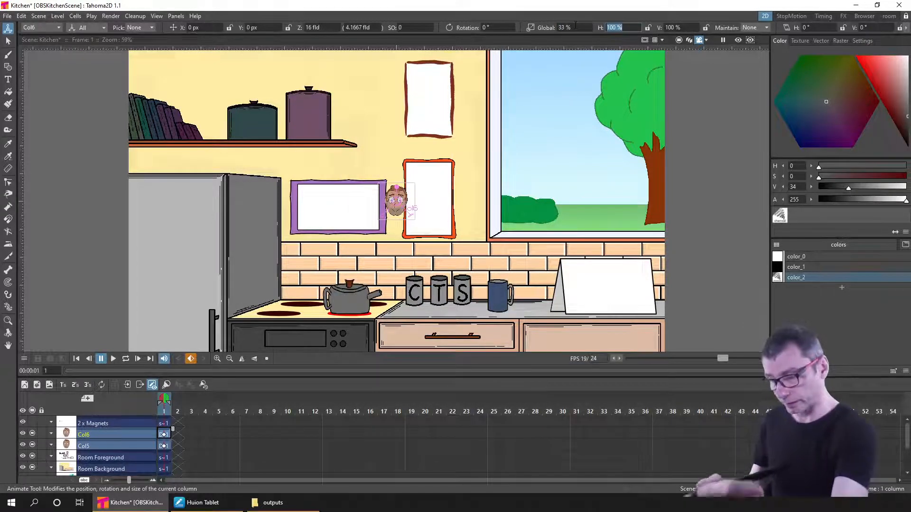
Move the Col5 and Col6 heads side by side onto the fridge door at about Y -259 px, tilting Col6 about 13°.
click(167, 445)
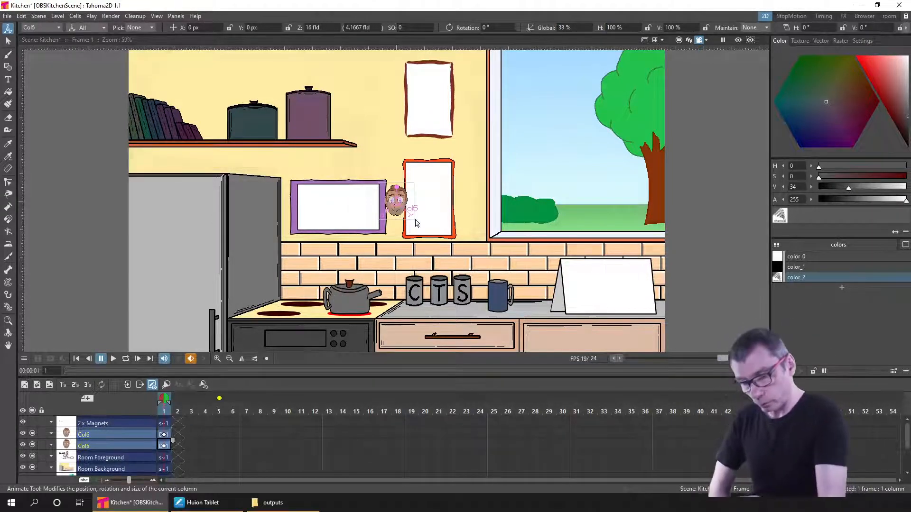
drag(257, 229, 156, 292)
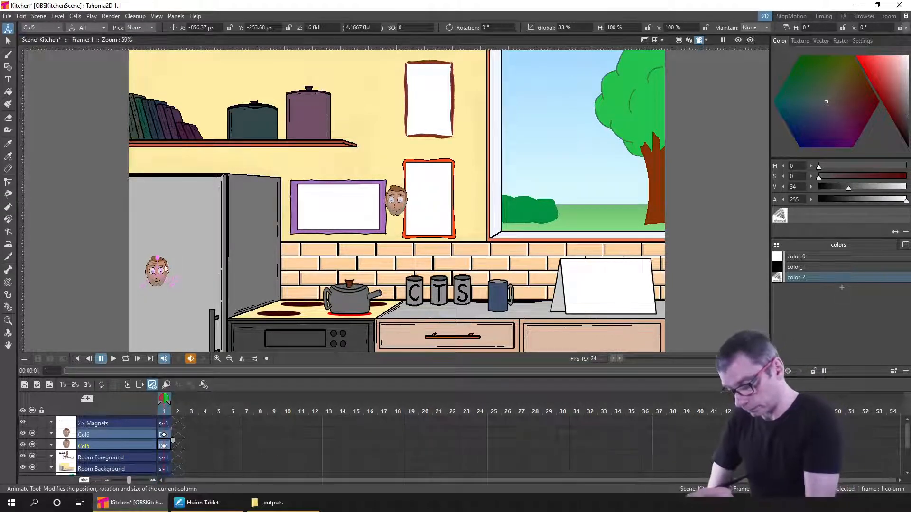
drag(156, 269, 153, 271)
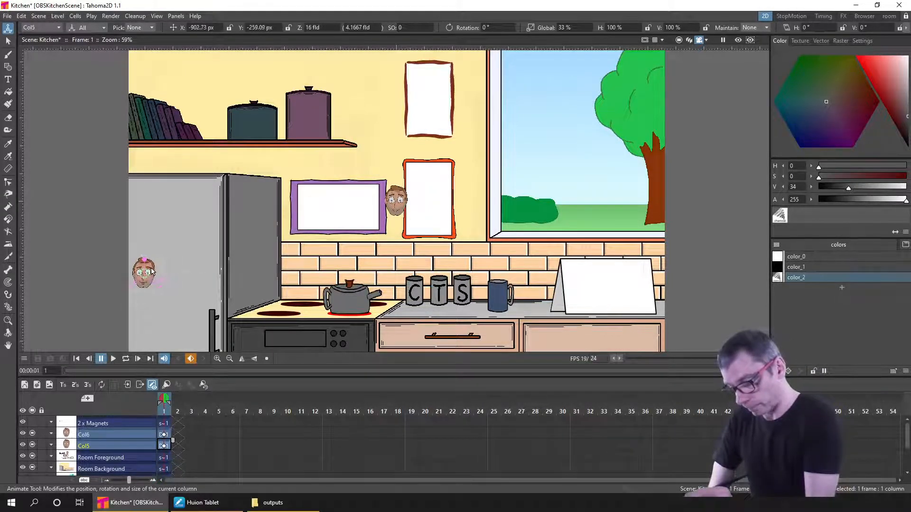
click(398, 209)
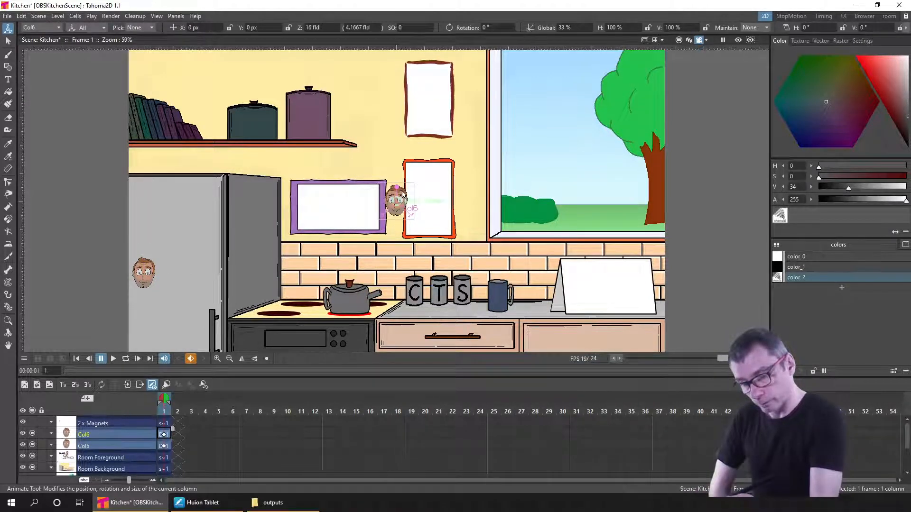
drag(403, 195, 189, 263)
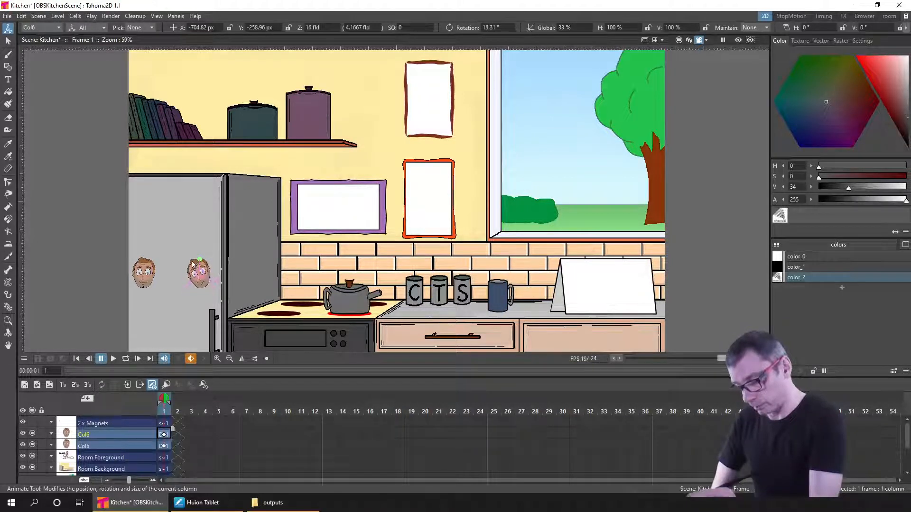
Make the 2 x Magnets column visible again in the viewer and rotate the Col5 head about 5.7°.
click(32, 422)
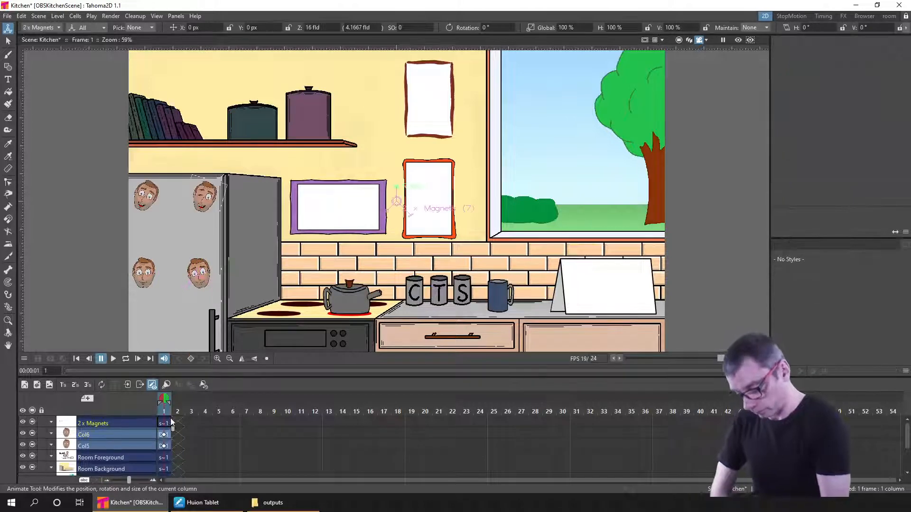
click(163, 446)
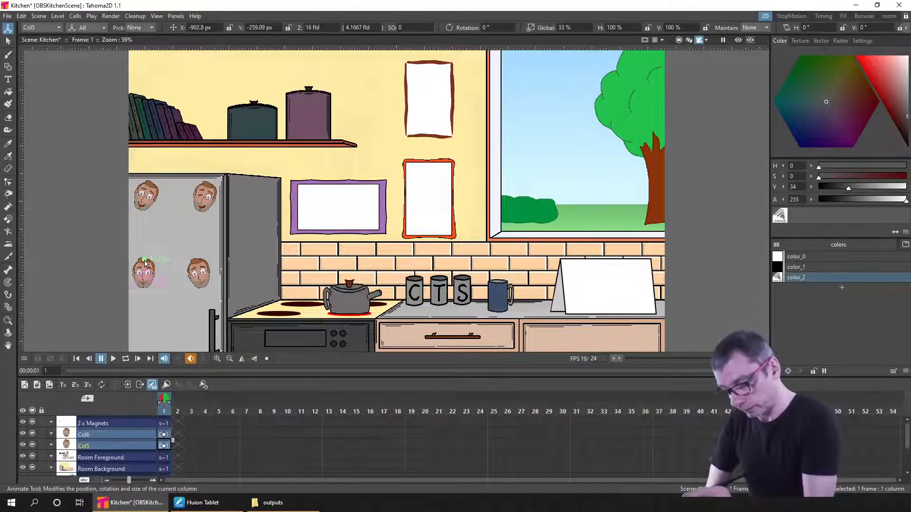
drag(144, 263, 154, 275)
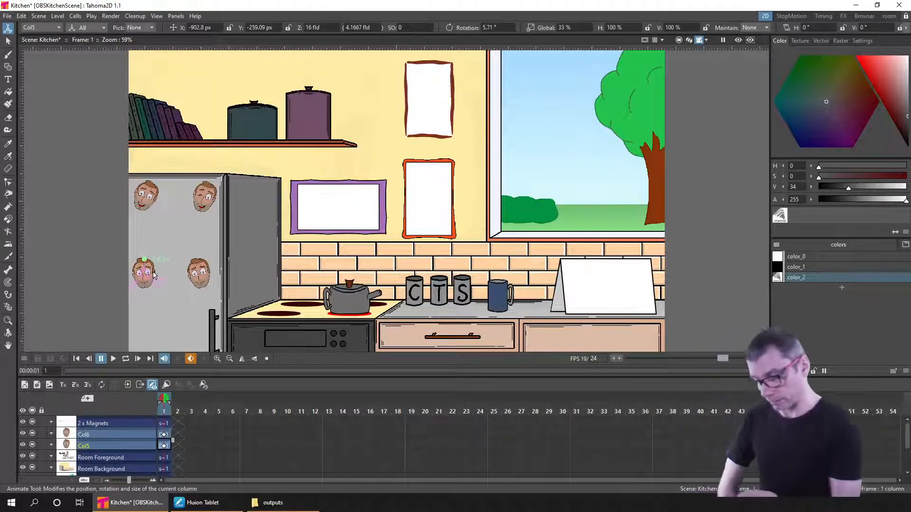
Rename the 2 x Magnets column as Top magnets and save the scene.
double_click(112, 423)
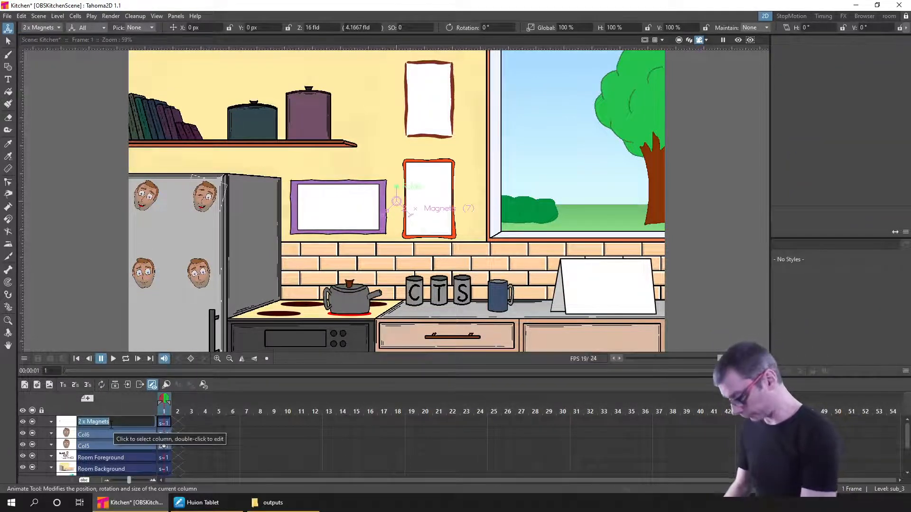
text(Top magnets)
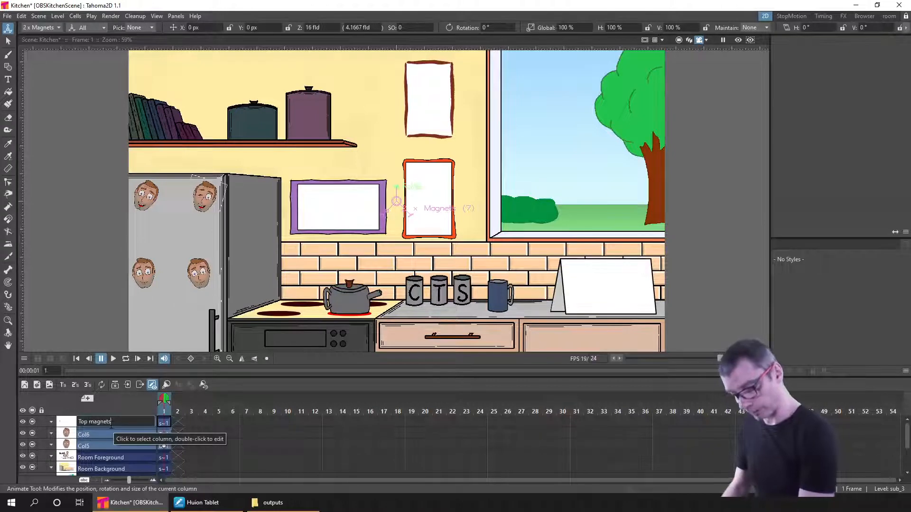
key(Return)
key(ctrl+s)
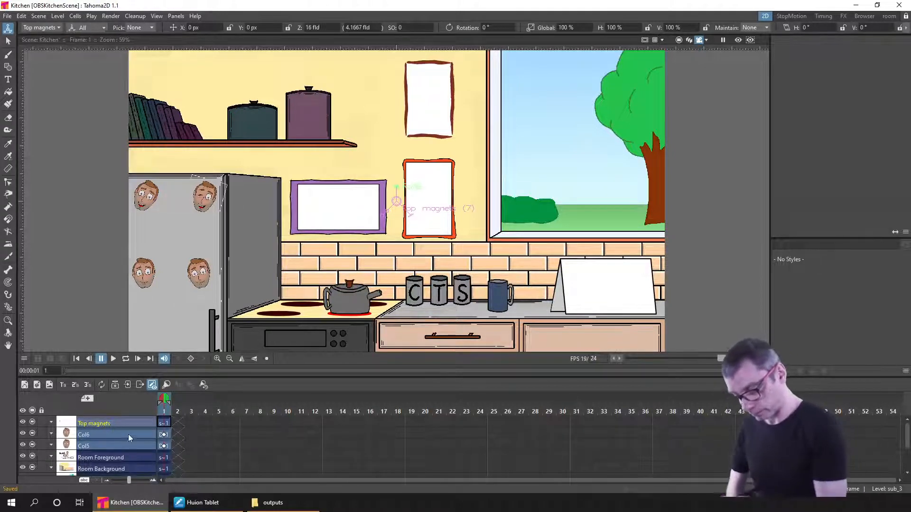
Collapse the Col5 and Col6 head columns into one sub-scene column.
click(128, 434)
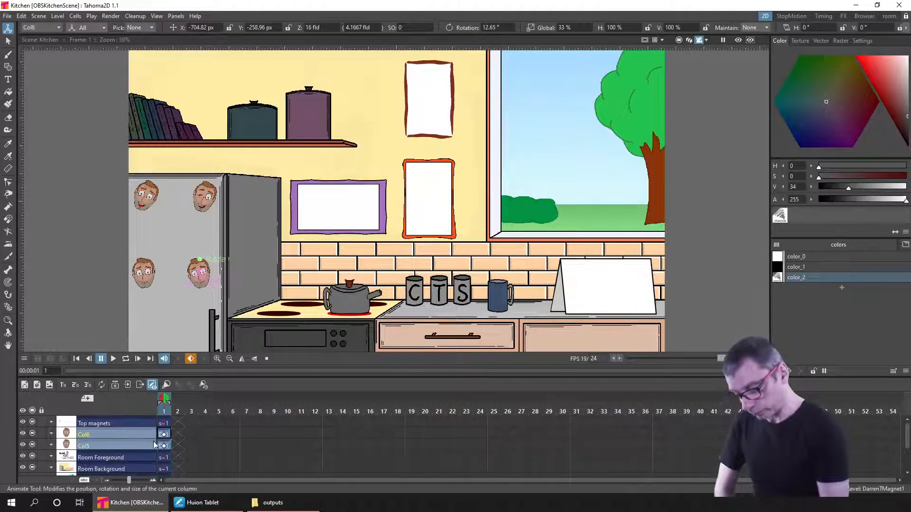
right_click(145, 444)
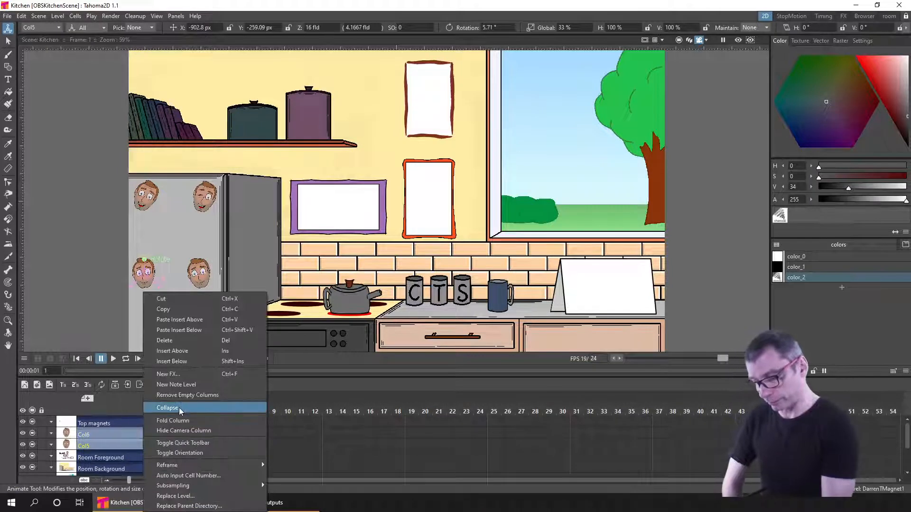
click(186, 408)
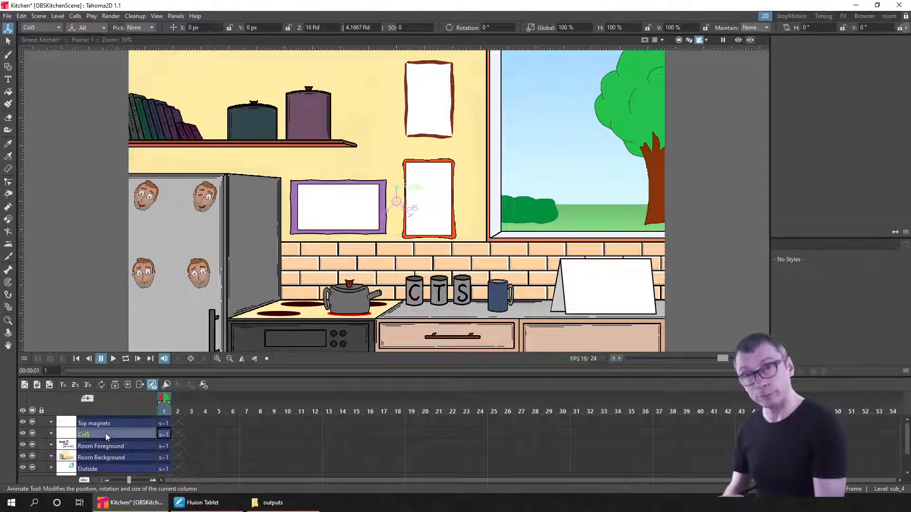
Rename the newly collapsed column as Bottom magnets and save the scene.
double_click(106, 434)
text(Botto)
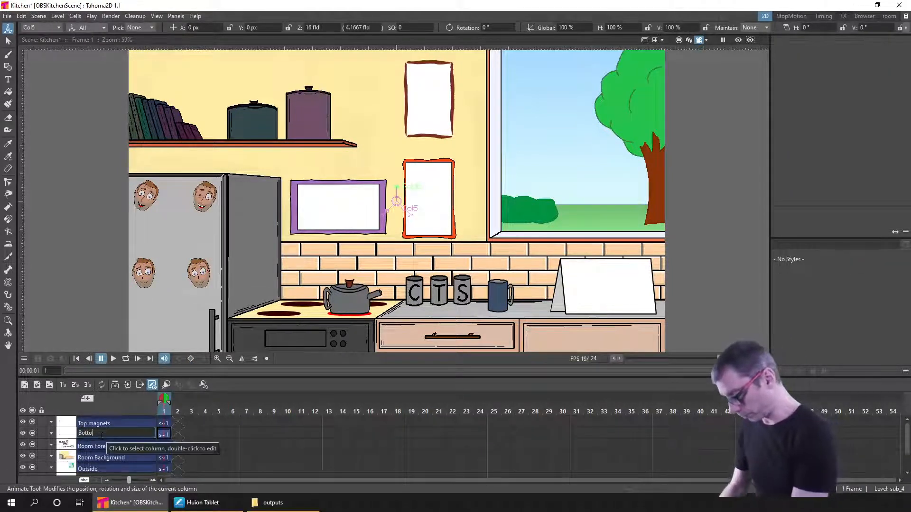
text(m magnets)
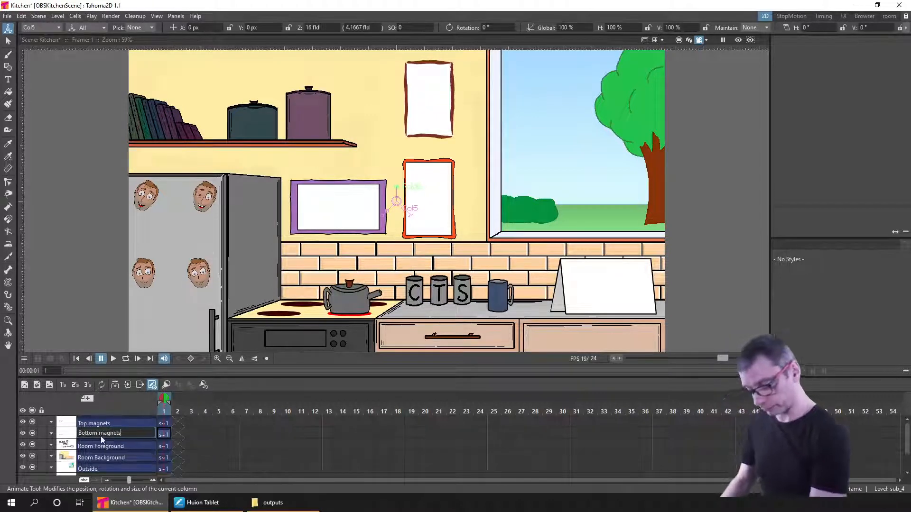
key(Return)
key(ctrl+s)
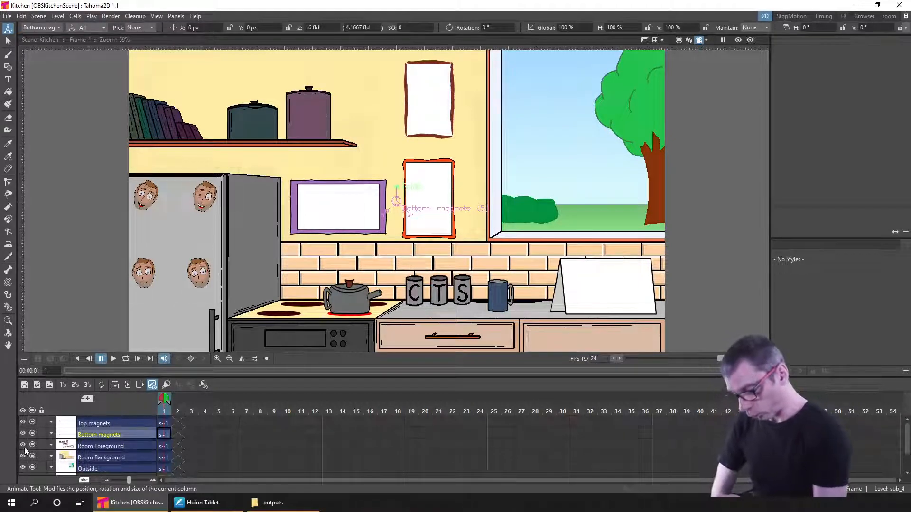
Turn off render visibility for the Room Foreground, Room Background and Outside columns, toggle the viewer preview and save the scene.
drag(24, 447, 24, 466)
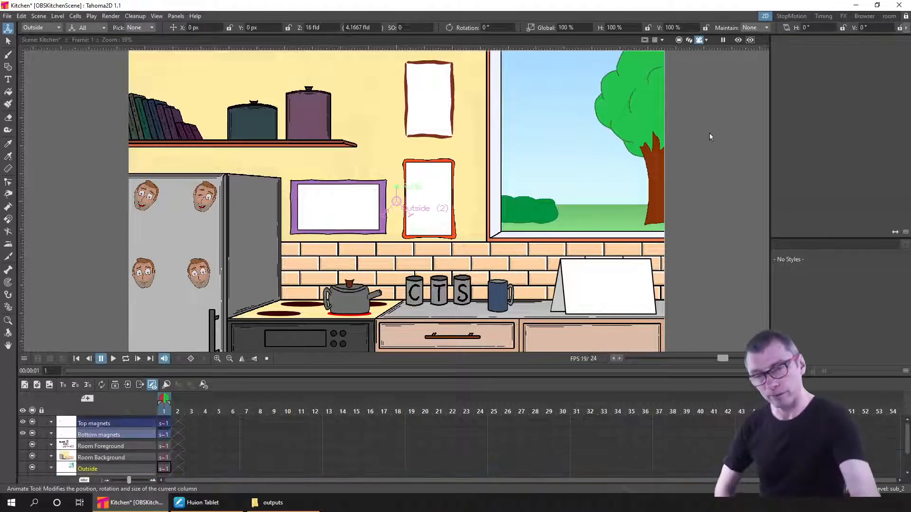
click(738, 39)
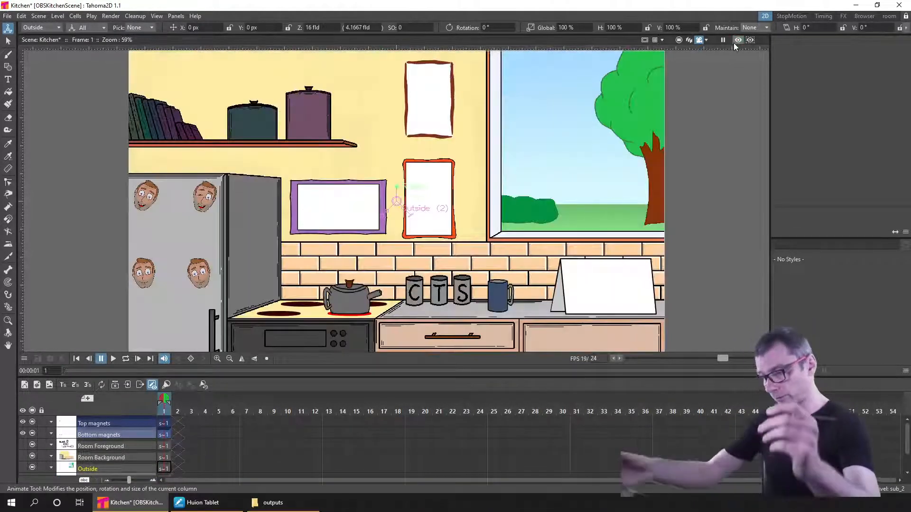
key(ctrl+s)
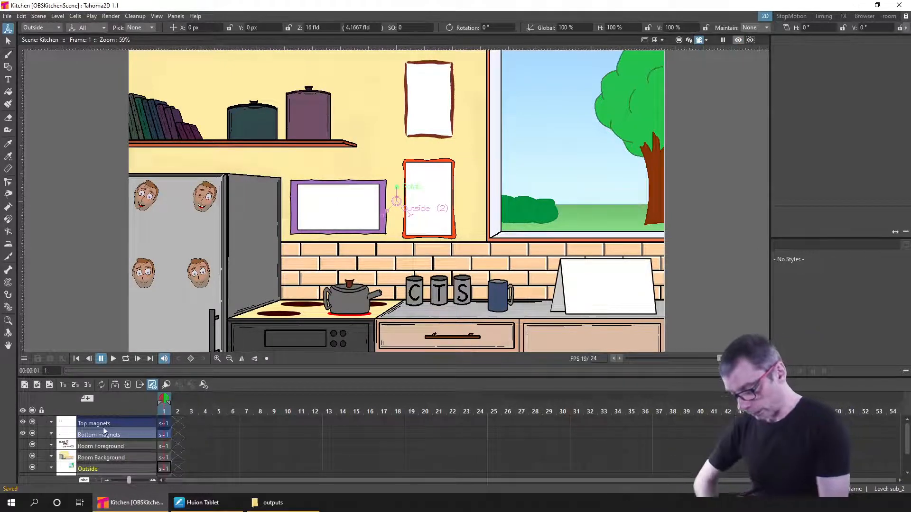
Turn off render visibility for the Bottom magnets column so only Top magnets renders, and save the scene.
click(23, 432)
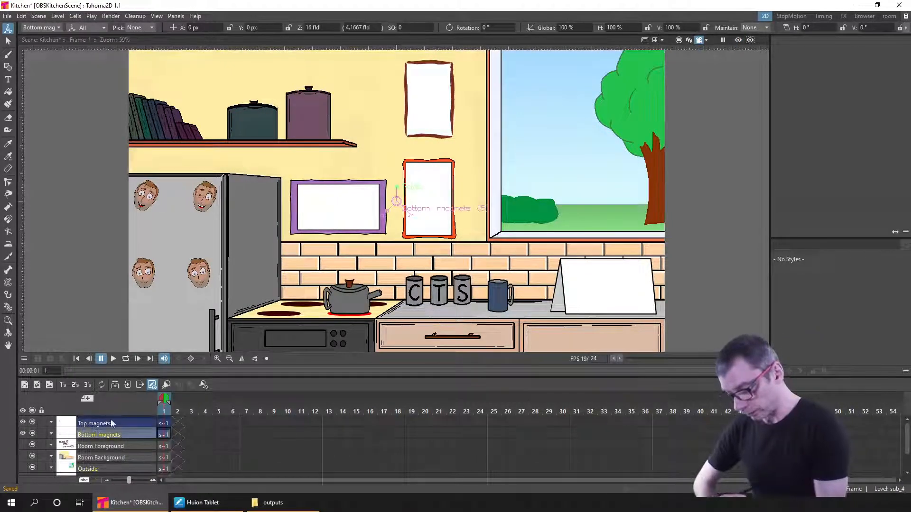
click(160, 418)
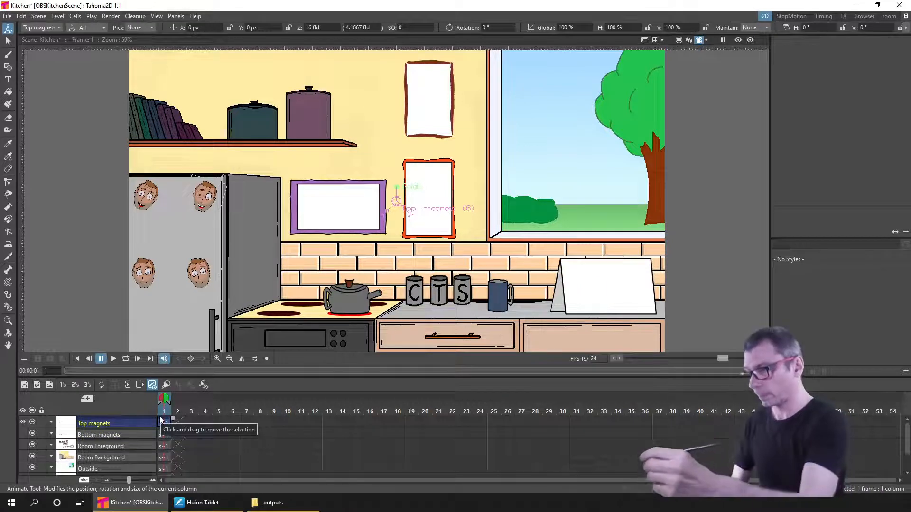
key(ctrl+s)
Open the output settings and set the output format to png.
click(111, 16)
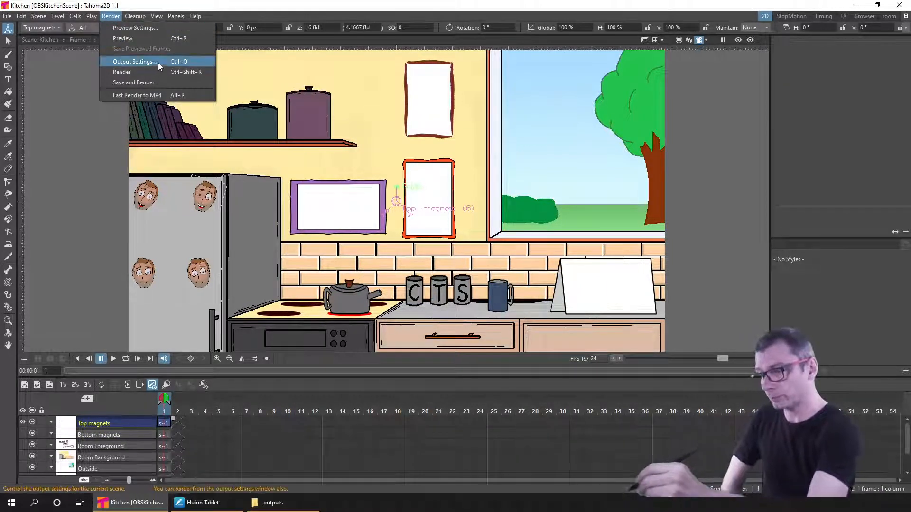
click(143, 62)
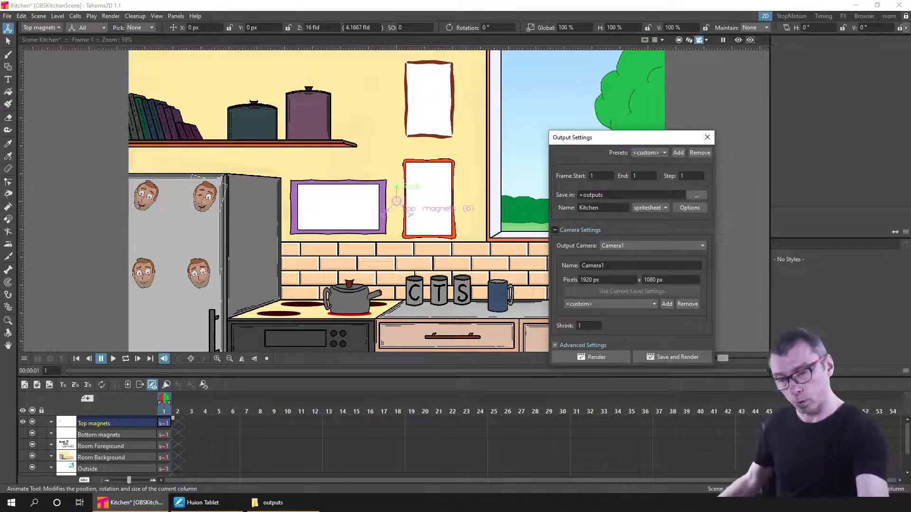
click(661, 209)
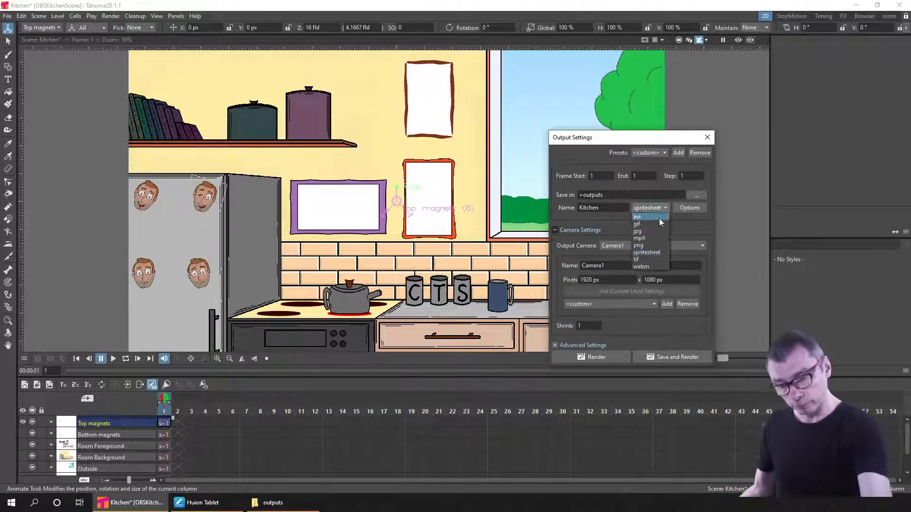
click(648, 247)
Name the output file FridgeTopMagnets and render it.
click(610, 207)
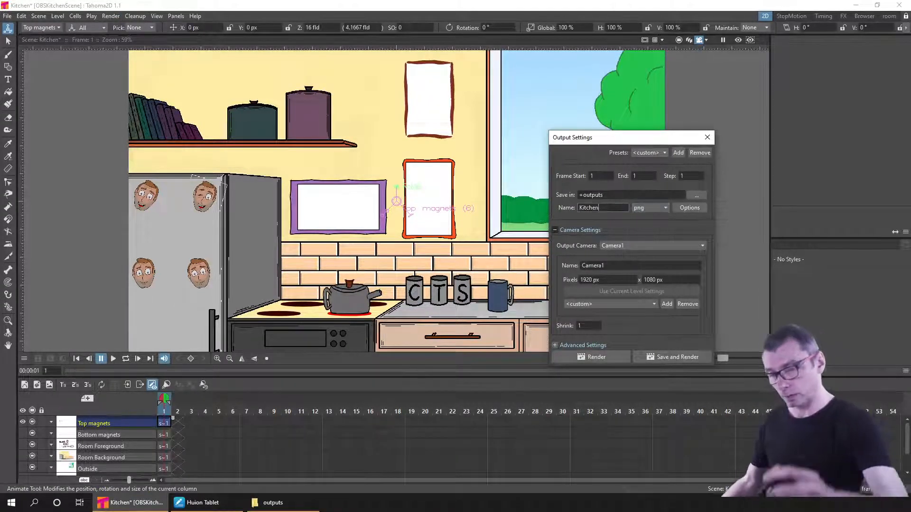
double_click(611, 208)
text(T)
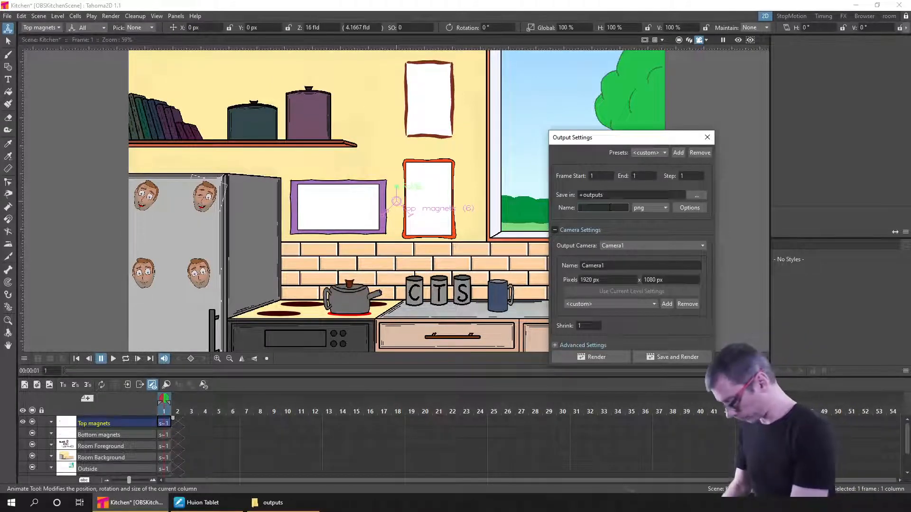
text(FridgeTop)
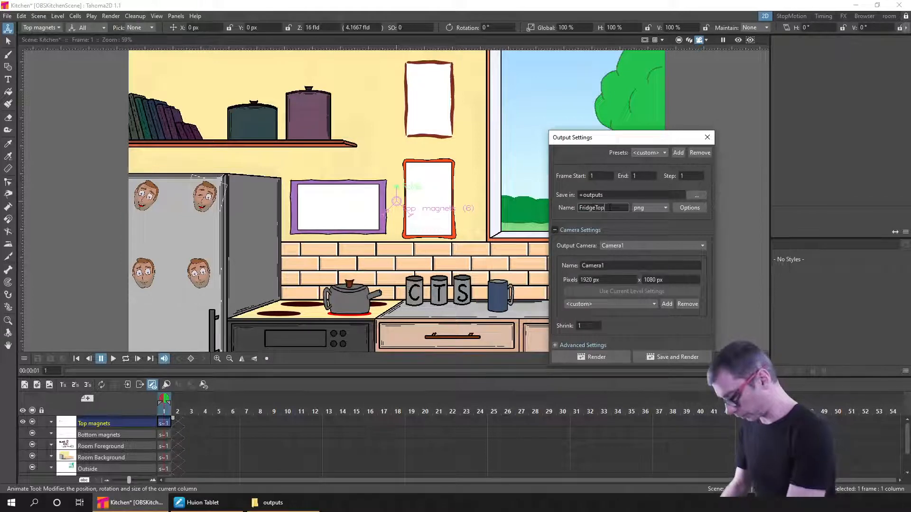
text(Magnets)
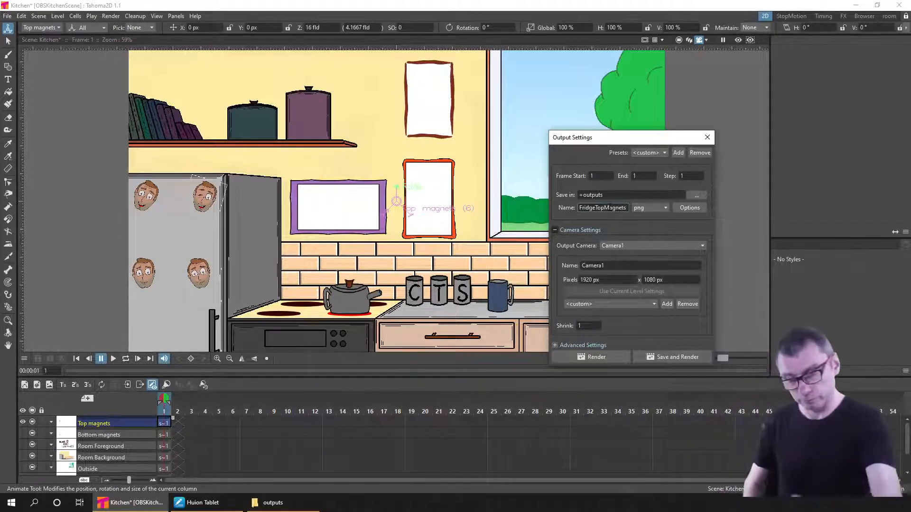
click(604, 358)
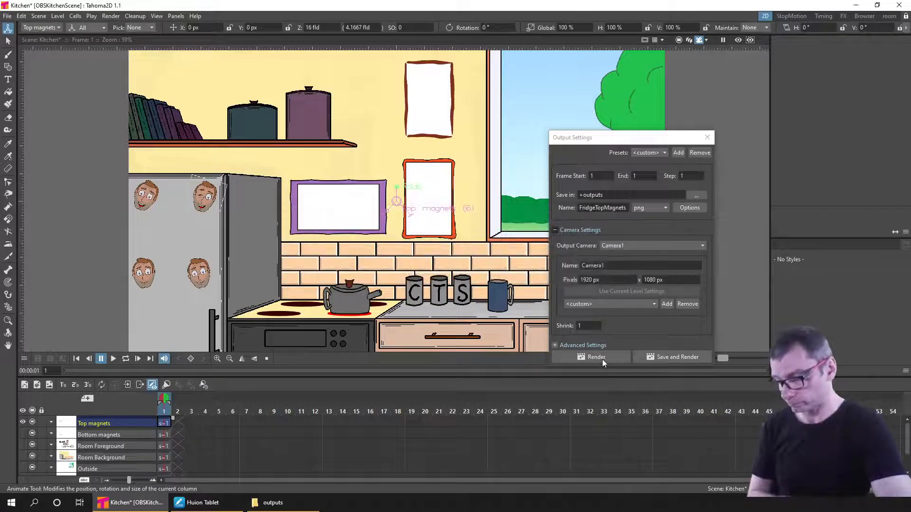
Switch render visibility from Top magnets to Bottom magnets and render the output under the name FridgeBottomMagnets.
click(22, 433)
click(23, 422)
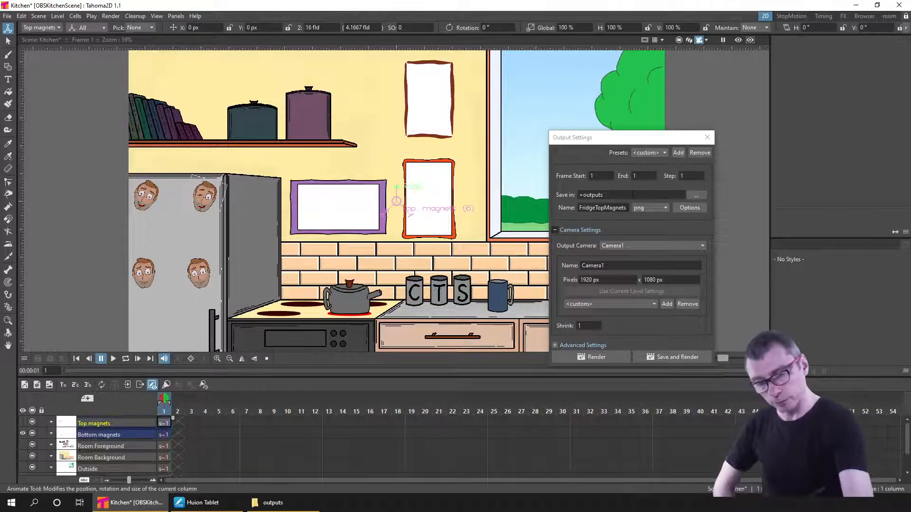
click(600, 206)
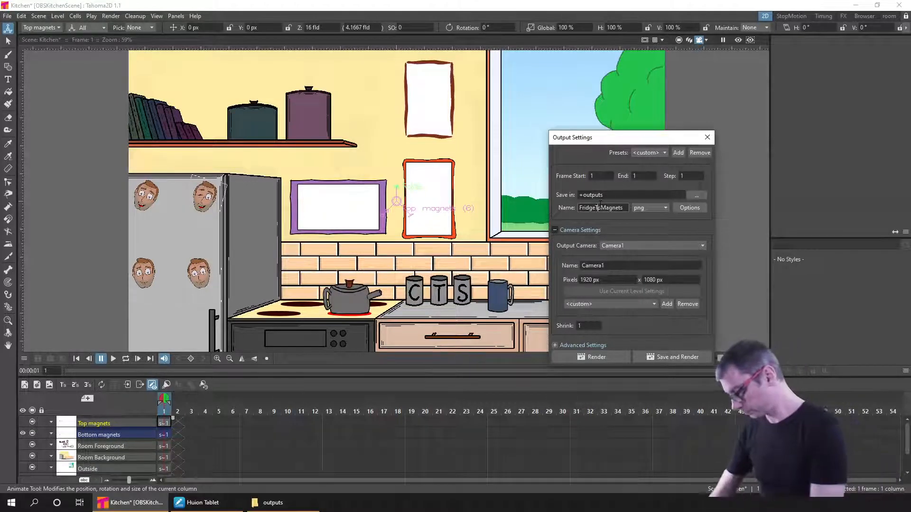
key(BackSpace)
key(BackSpace)
key(BackSpace)
text(Bot)
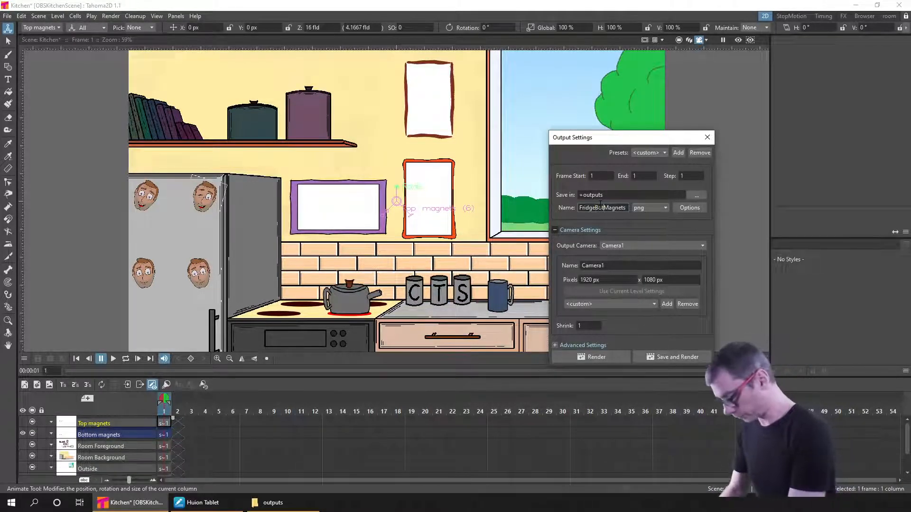
text(tom)
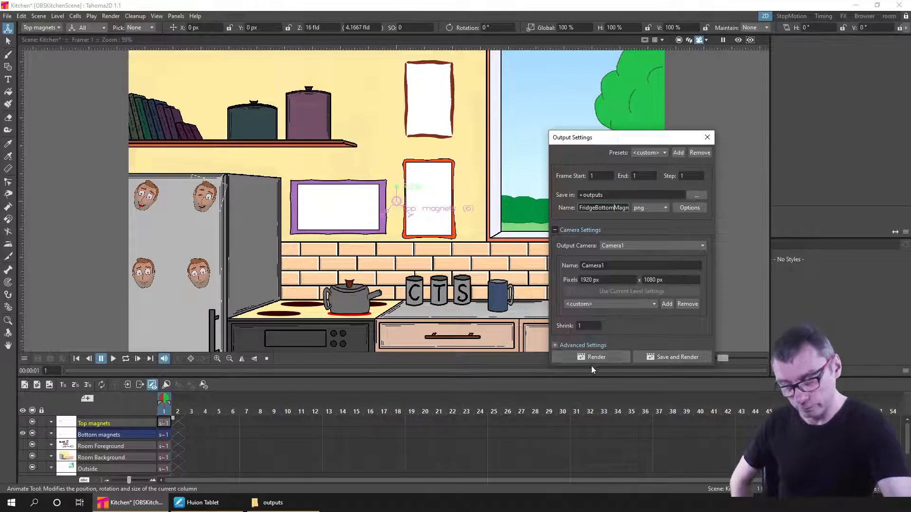
click(596, 358)
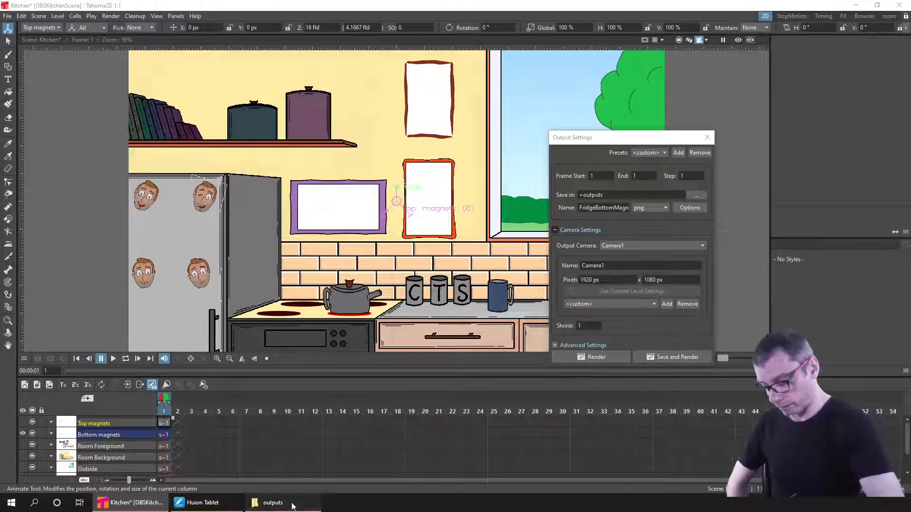
Switch to the File Explorer window showing the outputs folder and reposition it over the kitchen scene.
click(273, 503)
drag(650, 179, 496, 129)
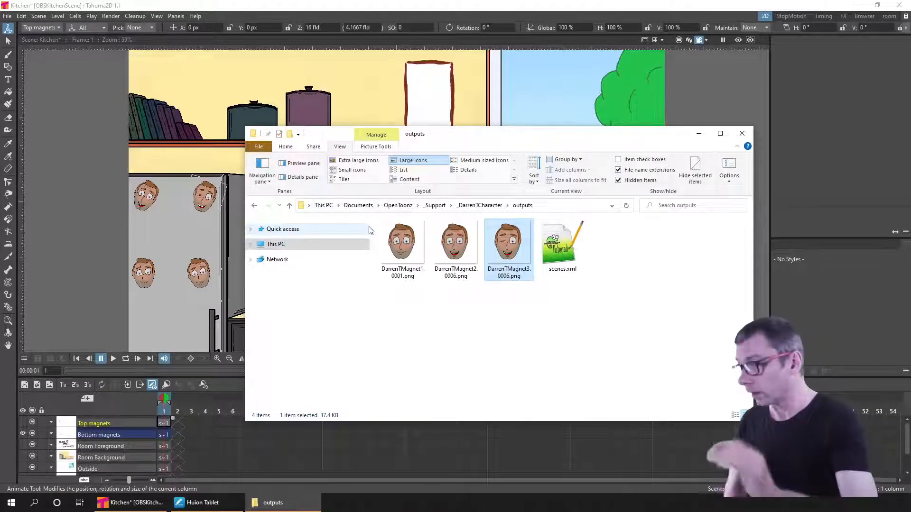
click(367, 207)
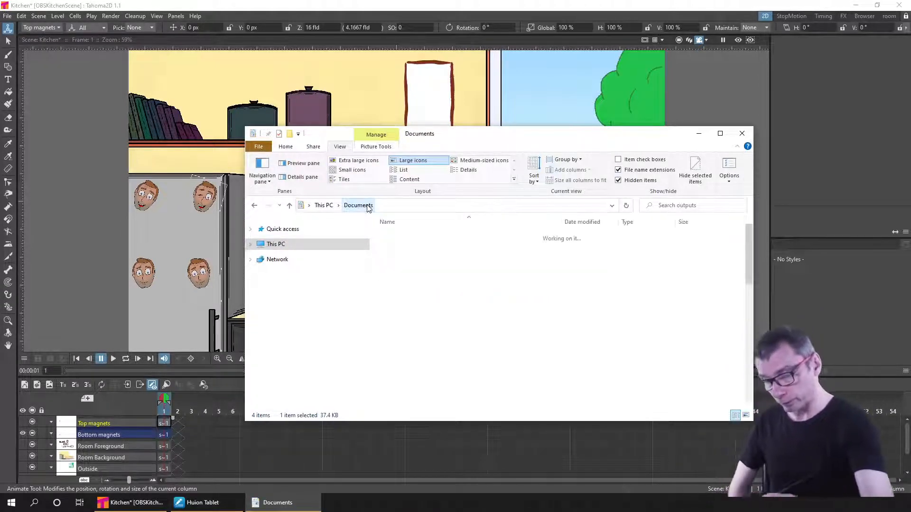
drag(752, 271, 744, 322)
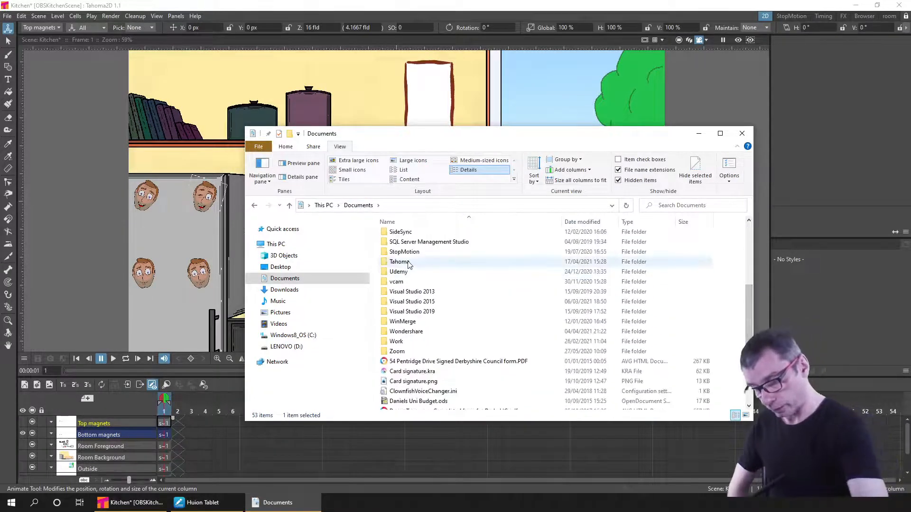
double_click(430, 262)
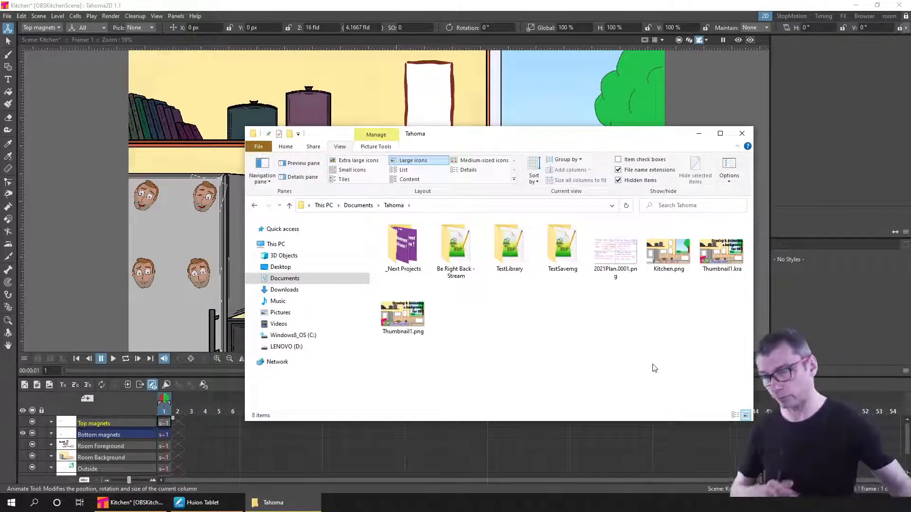
click(254, 204)
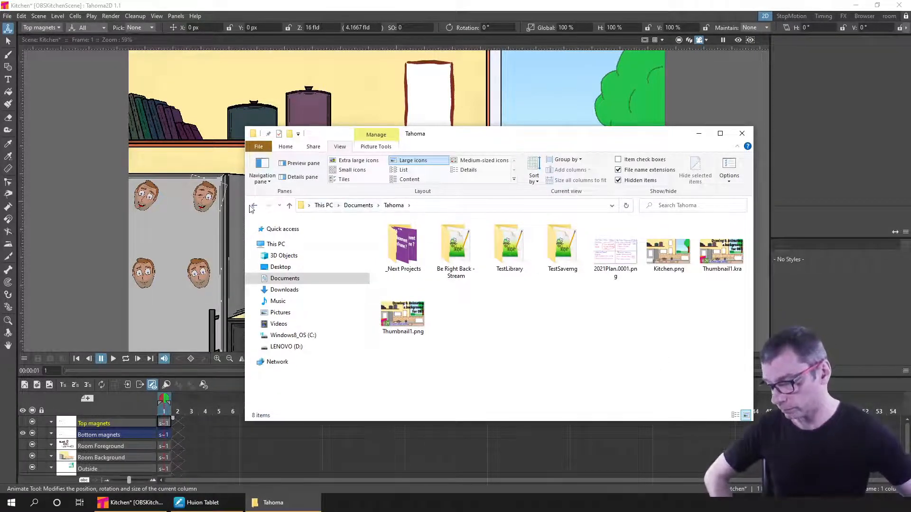
click(268, 205)
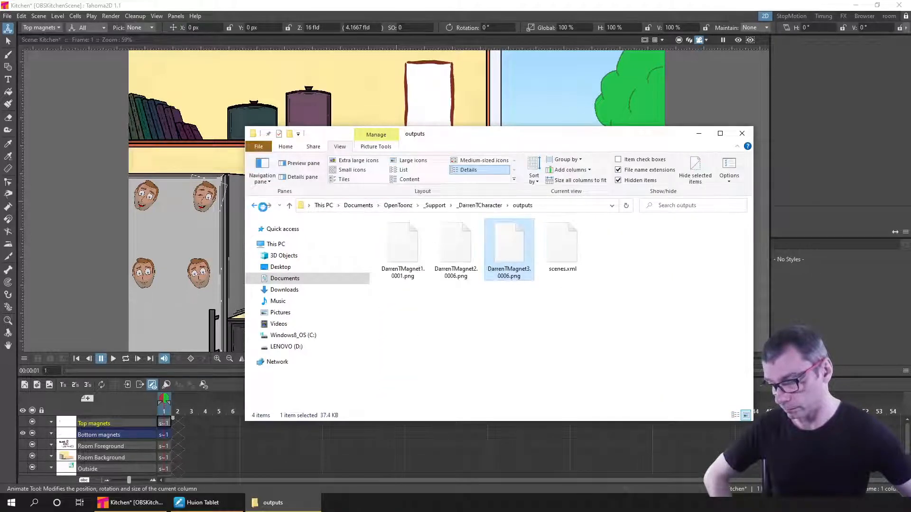
Open the outputs folder of OBSKitchenScene under OpenToonz > _Stream Projects and check the rendered FridgeBottomMagnets and FridgeTopMagnets images.
click(398, 205)
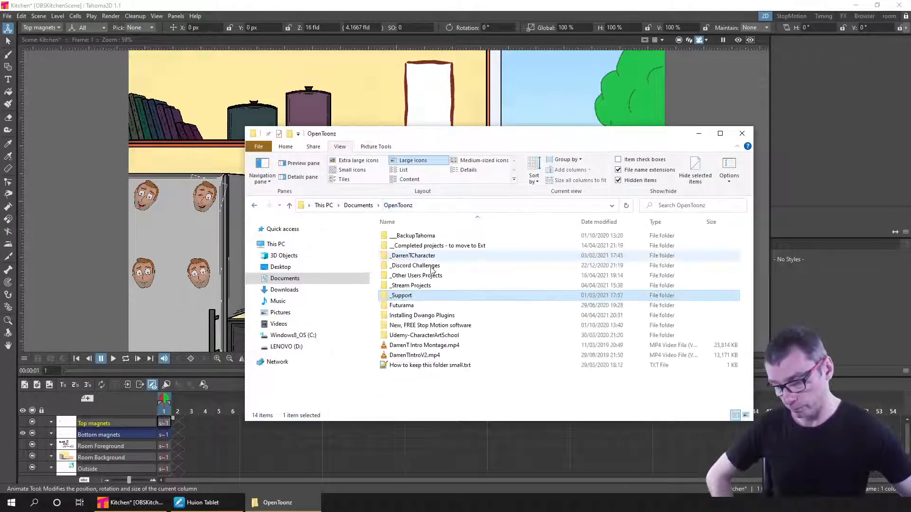
double_click(416, 287)
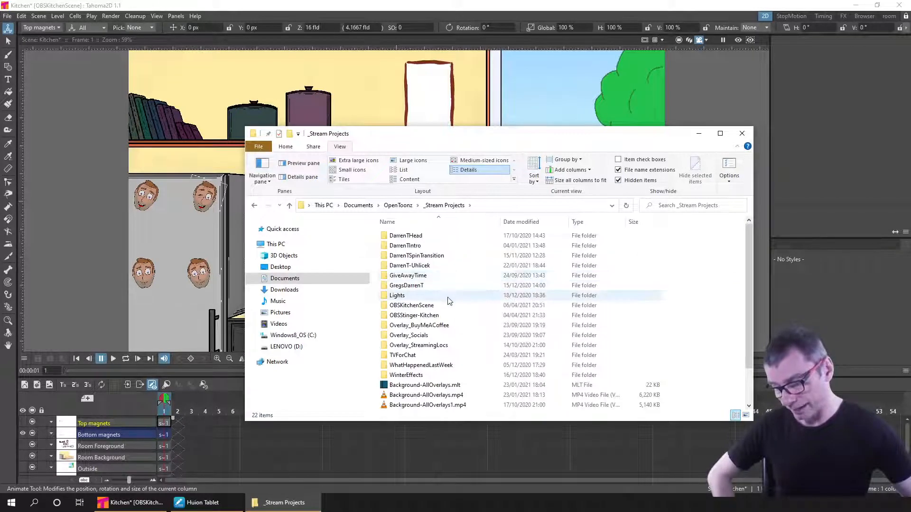
double_click(412, 305)
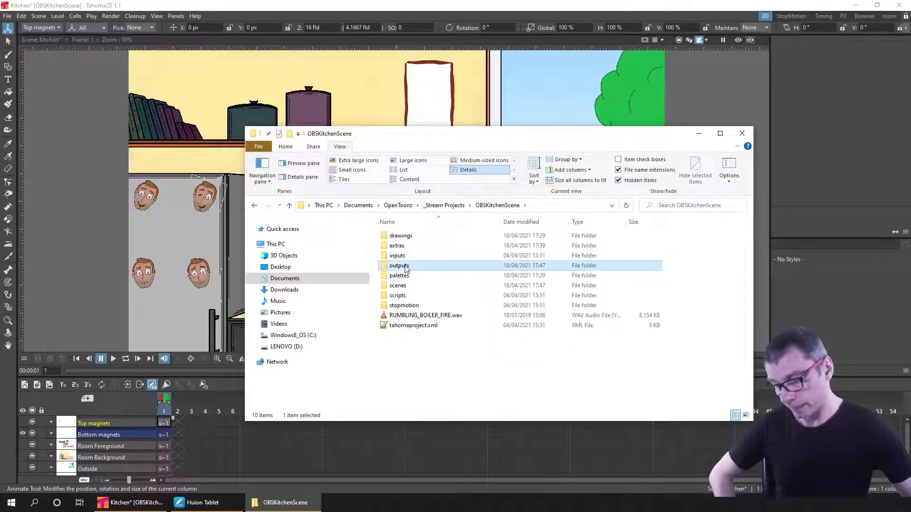
double_click(412, 266)
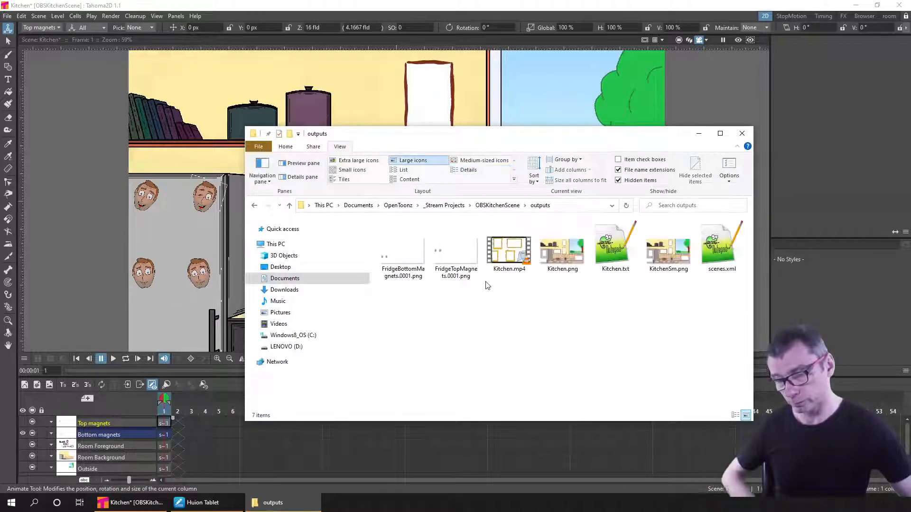
click(401, 256)
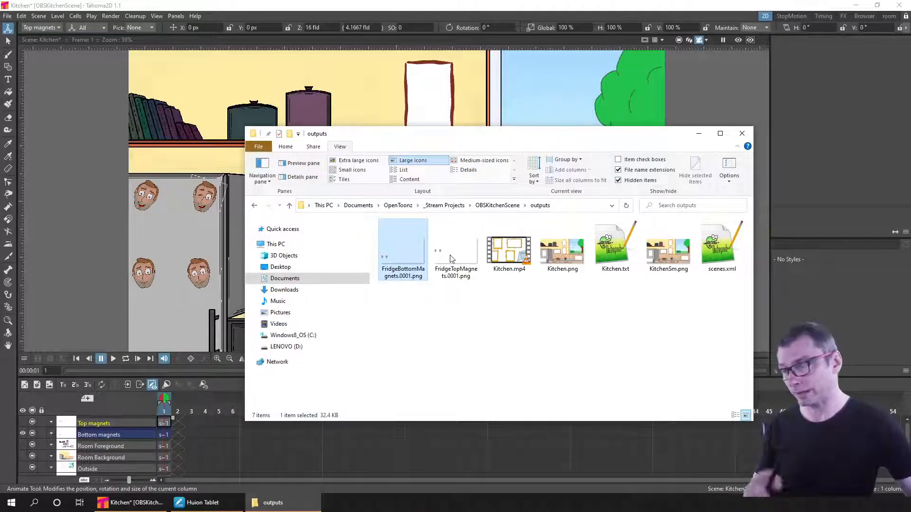
click(451, 259)
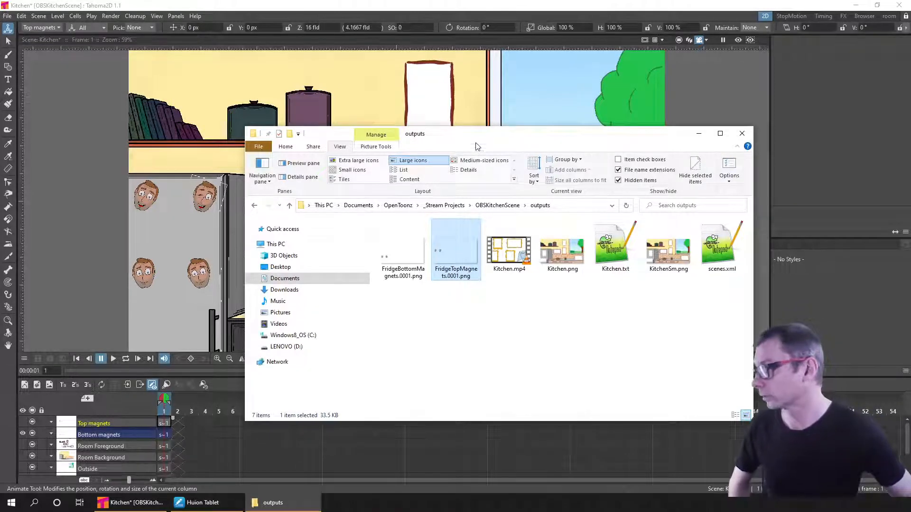
Return to Tahoma2D, close the output settings and save the Kitchen scene.
click(434, 11)
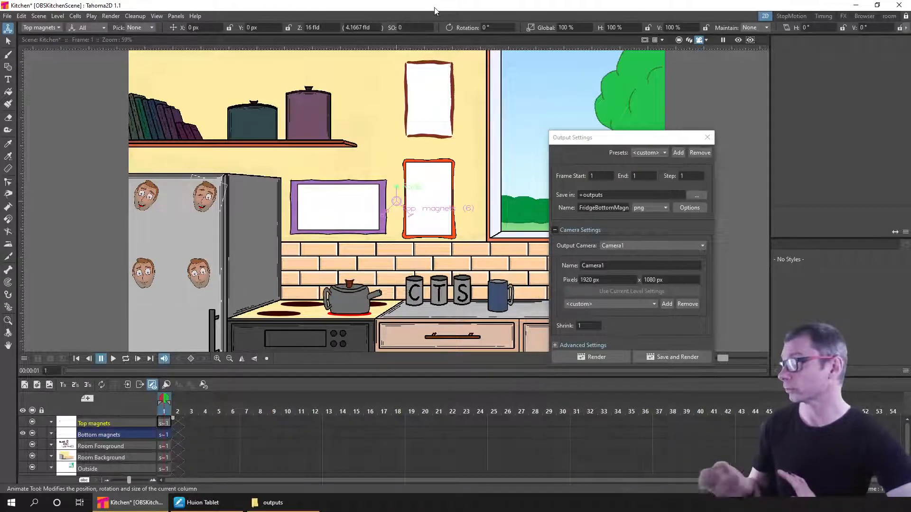
click(710, 138)
click(709, 137)
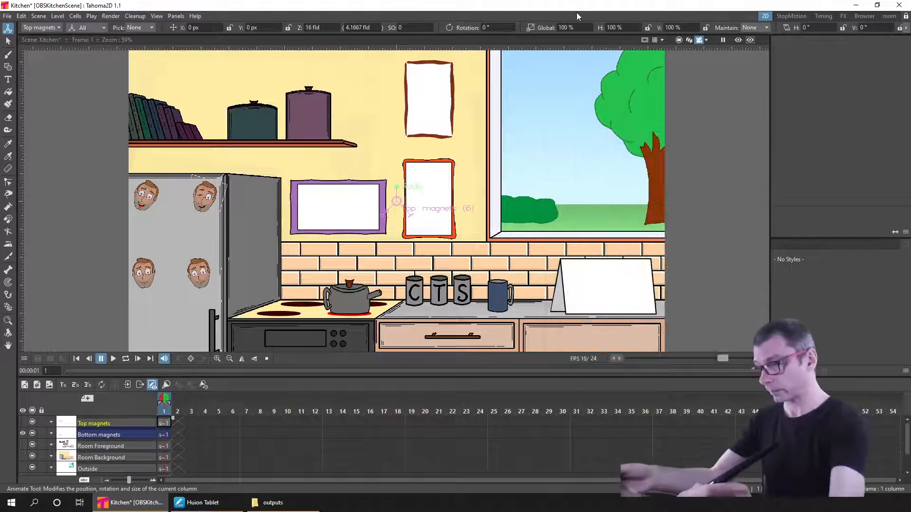
key(ctrl+s)
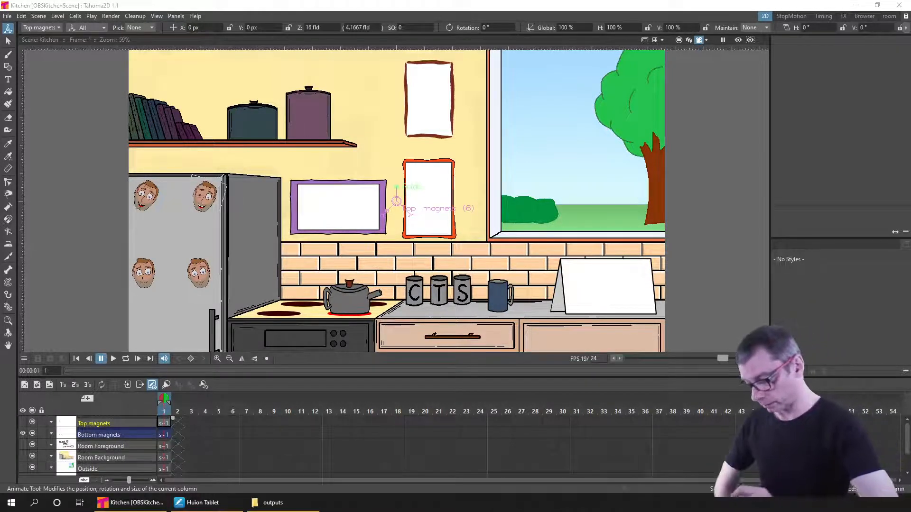
Switch render visibility from Bottom magnets to Room Foreground, Room Background and Outside, and save the scene.
click(24, 433)
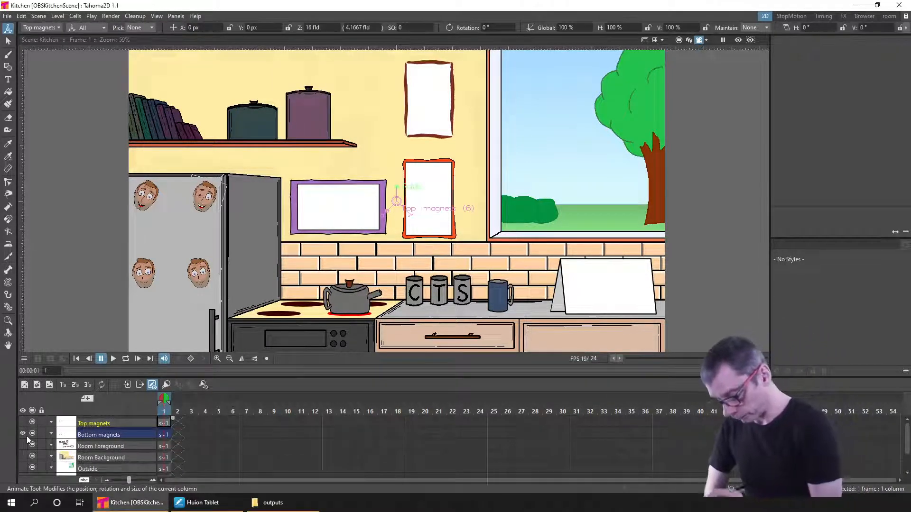
click(24, 446)
shift+click(23, 457)
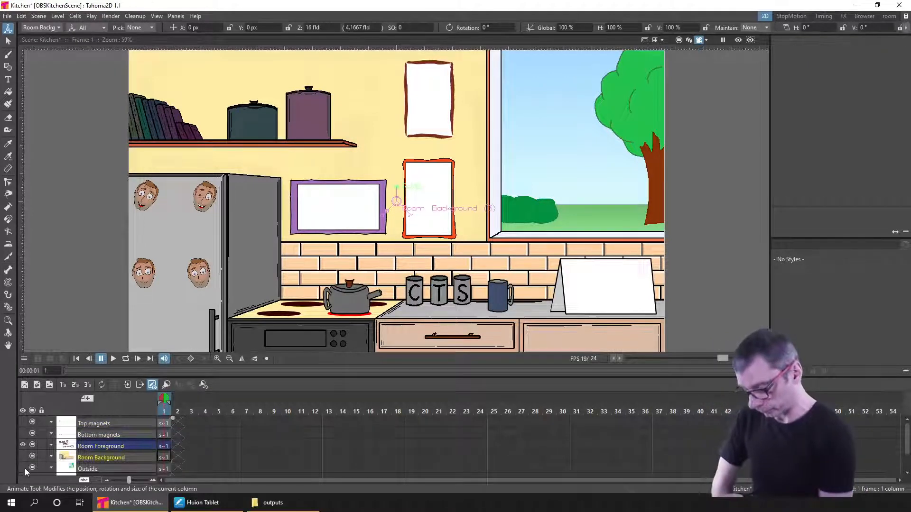
shift+click(22, 467)
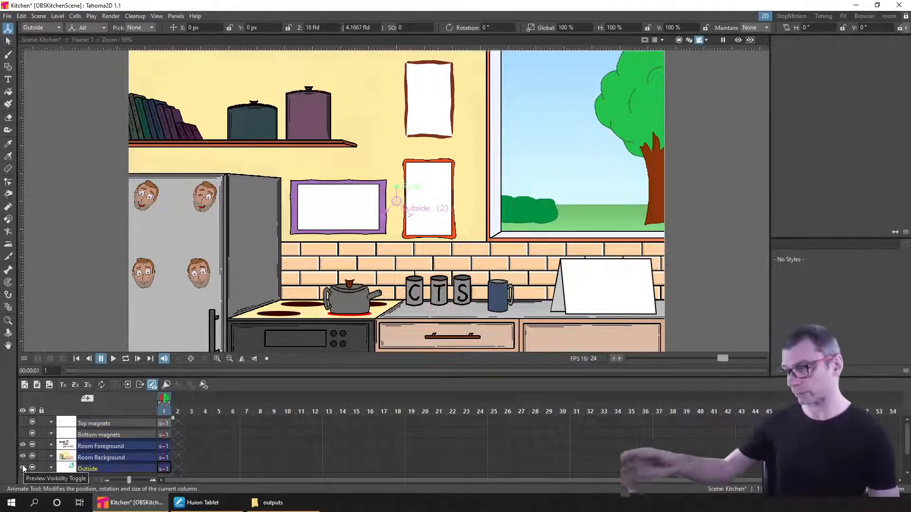
key(ctrl+s)
Open the output settings and check the existing file names in the outputs folder.
click(111, 16)
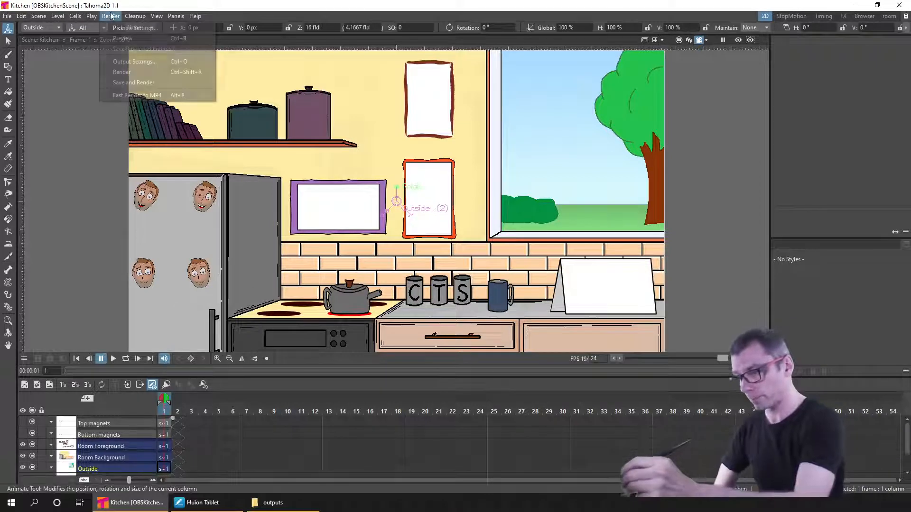
click(150, 61)
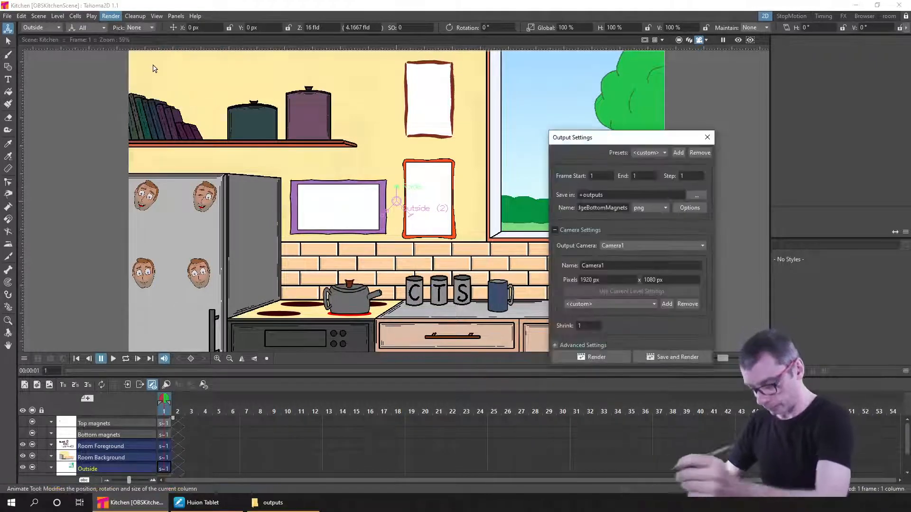
click(269, 504)
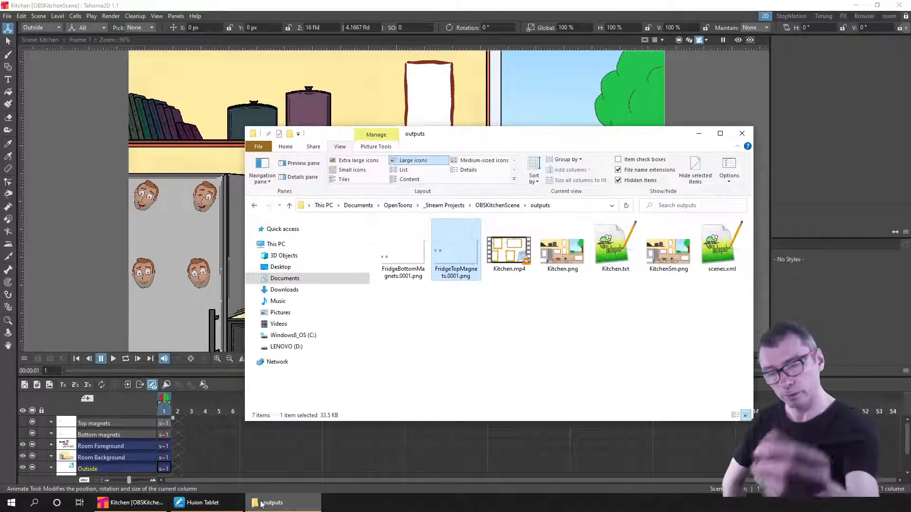
click(262, 504)
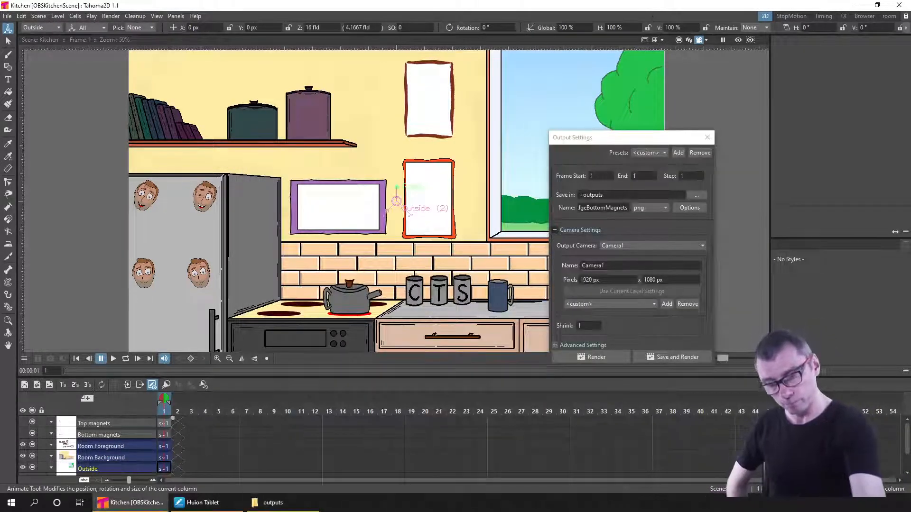
Name the output file Kitchen, render it as png, and bring up the outputs folder to check the rendered image.
click(616, 207)
key(Home)
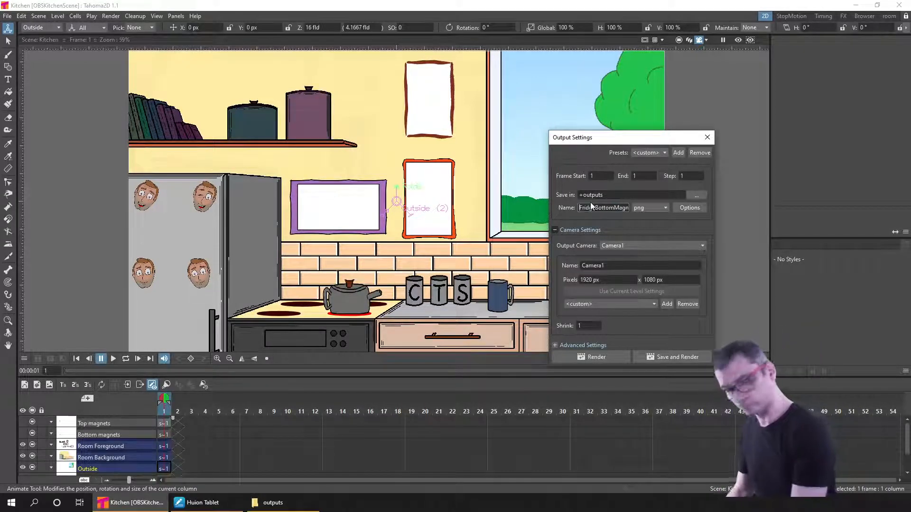
key(shift+End)
text(Kitchen)
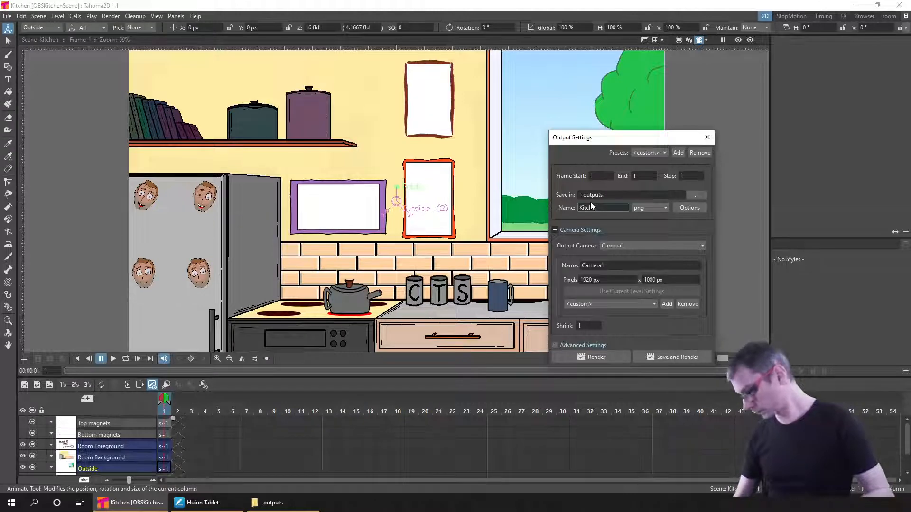
click(600, 358)
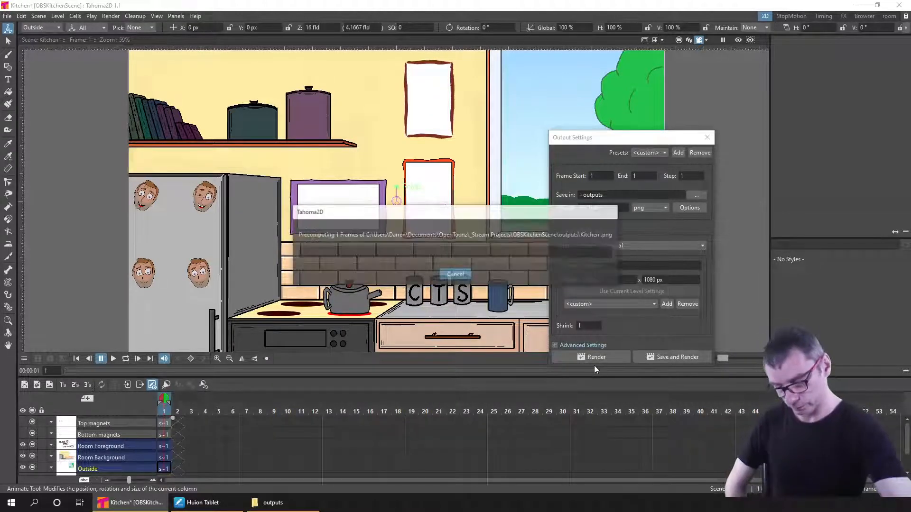
click(280, 504)
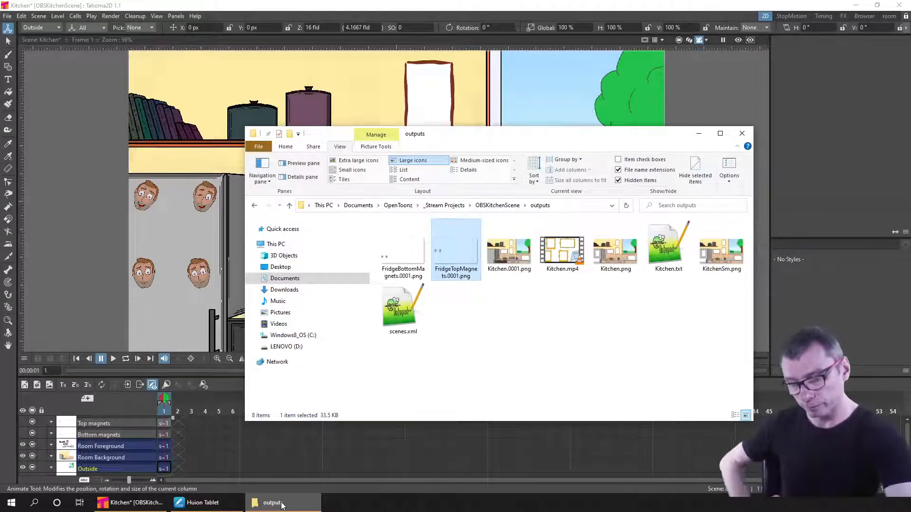